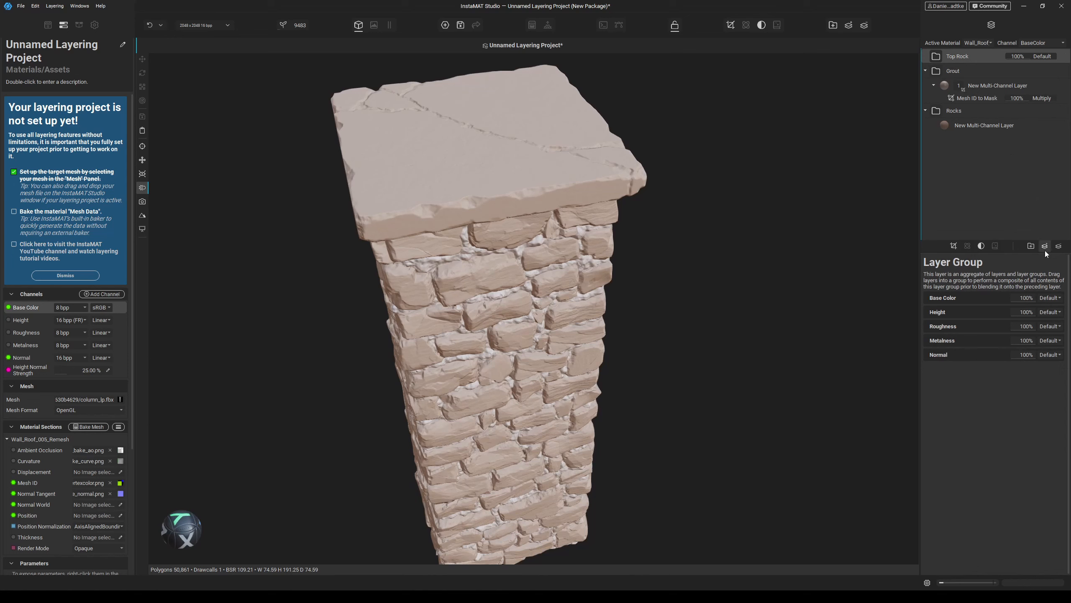
- Add a new multi-channel layer and place it inside the Top Rock group
{"action": "left_click", "coordinate": [1045, 250]}
{"action": "left_click", "coordinate": [1020, 255]}
{"action": "left_click_drag", "start_coordinate": [950, 60], "coordinate": [966, 70]}
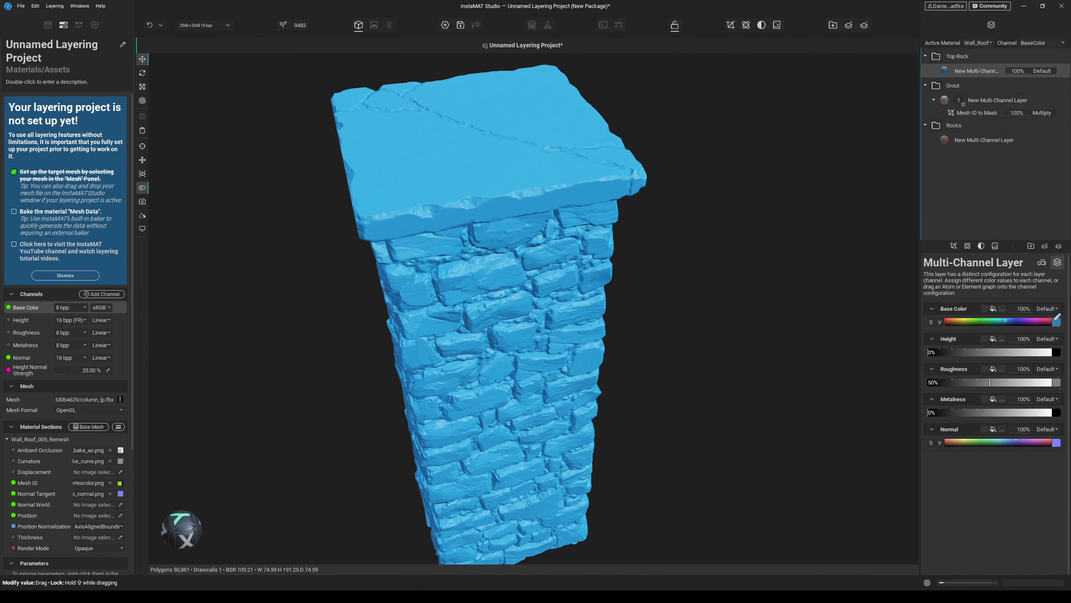
- Set the Top Rock layer's base color to a dull brown-grey, about RGB 0.41, 0.34, 0.33, and its roughness to 100%
{"action": "left_click", "coordinate": [983, 322]}
{"action": "left_click", "coordinate": [926, 420]}
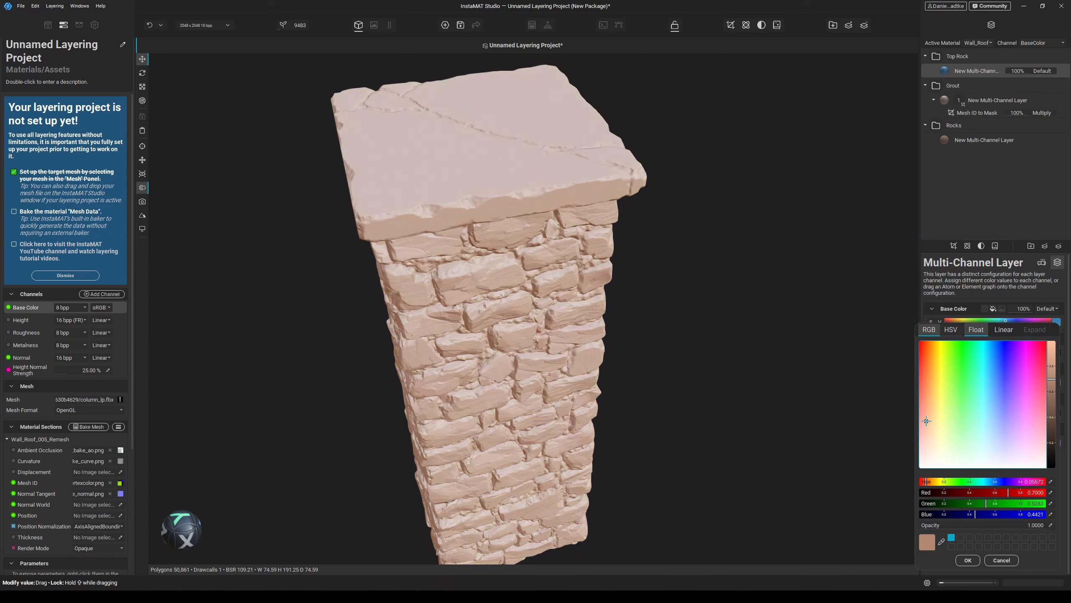
{"action": "left_click_drag", "start_coordinate": [1054, 394], "coordinate": [1052, 409]}
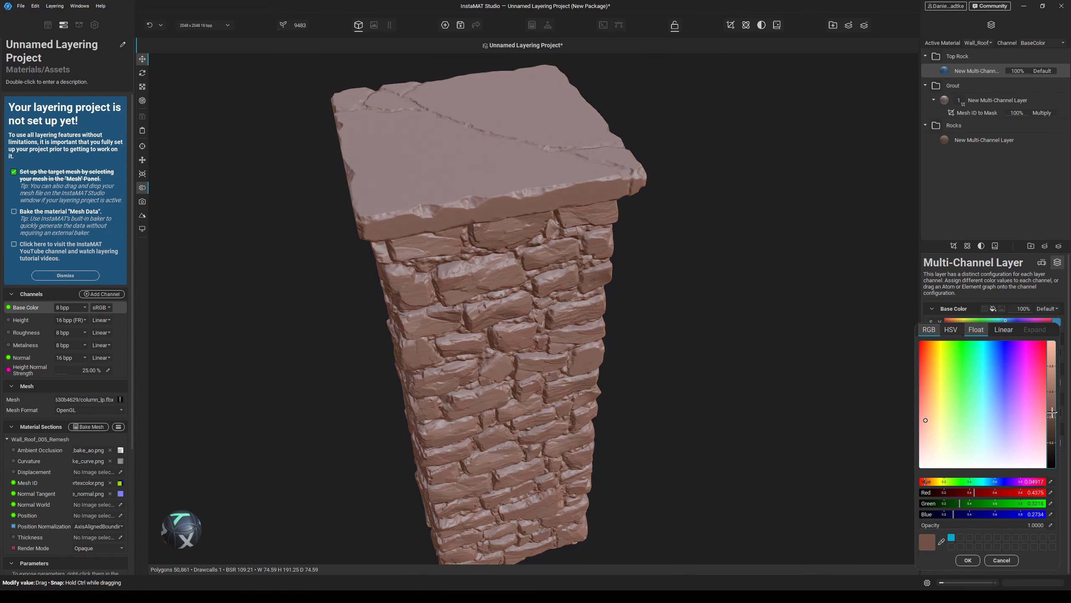
{"action": "left_click_drag", "start_coordinate": [928, 434], "coordinate": [923, 442]}
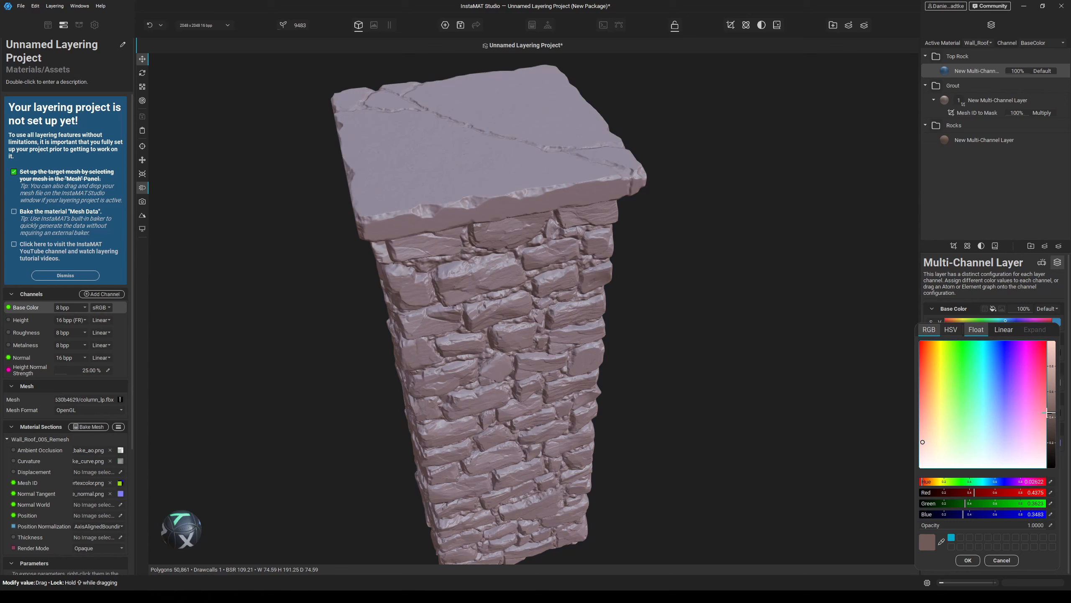
{"action": "left_click_drag", "start_coordinate": [1049, 413], "coordinate": [1054, 415]}
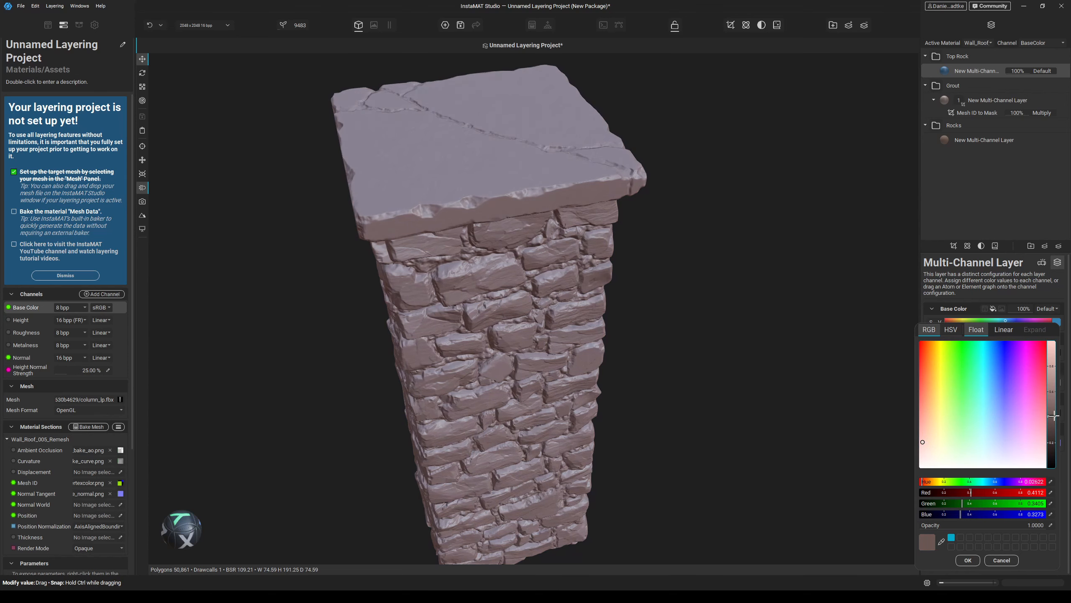
{"action": "left_click", "coordinate": [968, 559]}
{"action": "left_click_drag", "start_coordinate": [994, 383], "coordinate": [1065, 377]}
{"action": "left_click_drag", "start_coordinate": [662, 367], "coordinate": [683, 268], "text": "alt"}
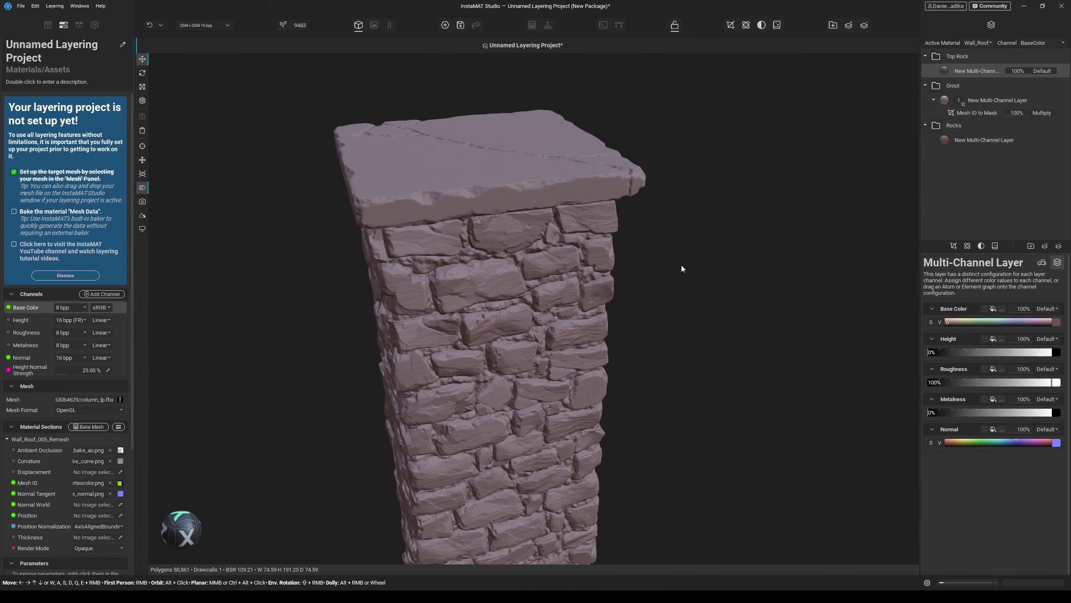
- Add a Mesh ID to Mask to the Top Rock layer with blue as source color, limiting it to the column's cap
{"action": "left_click", "coordinate": [954, 247]}
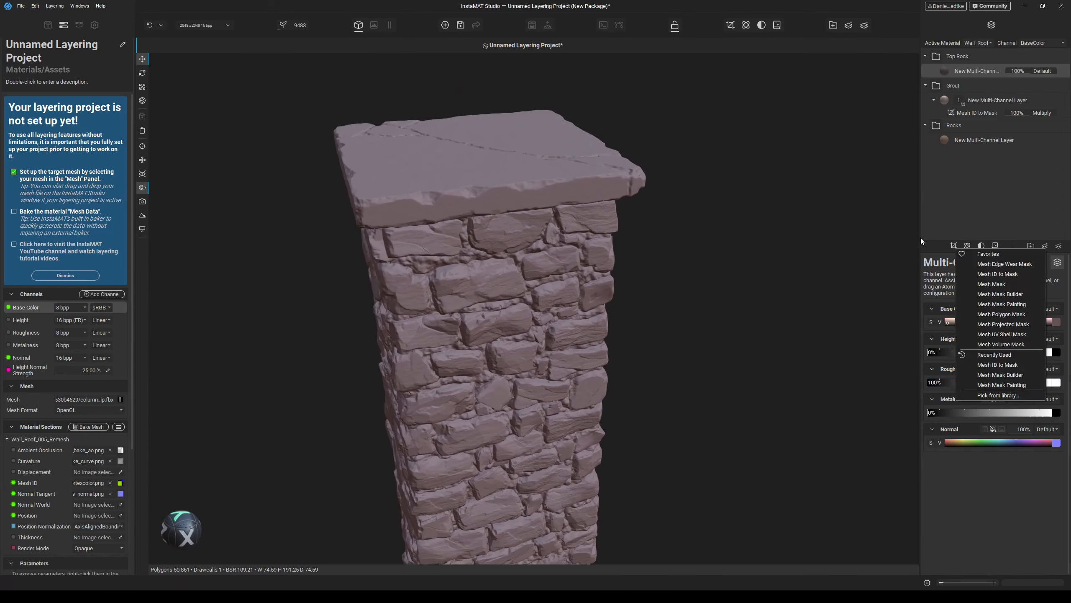
{"action": "left_click", "coordinate": [1001, 274]}
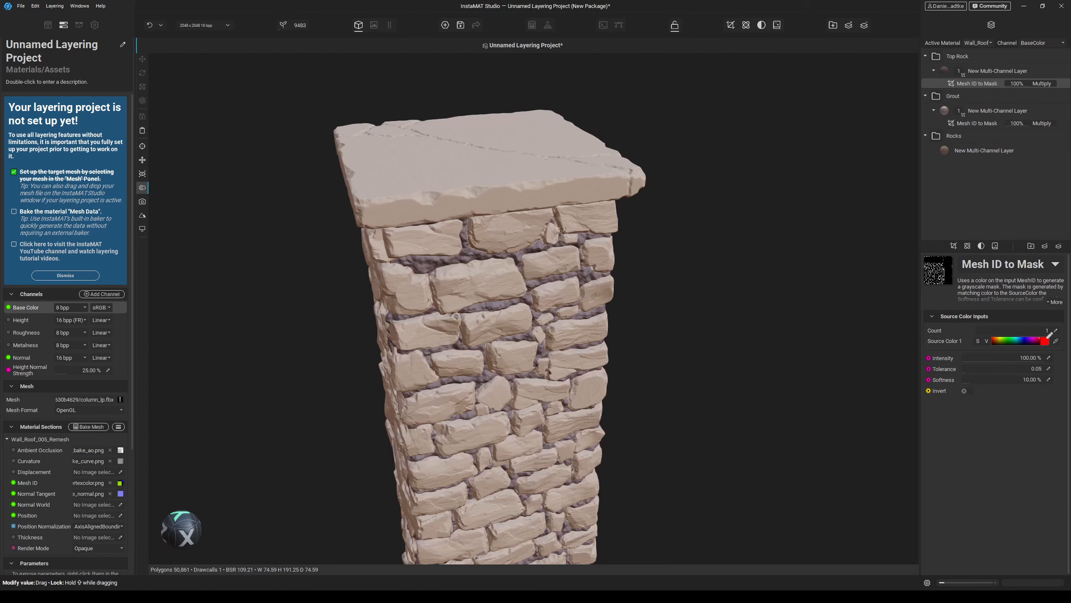
{"action": "left_click", "coordinate": [1024, 341]}
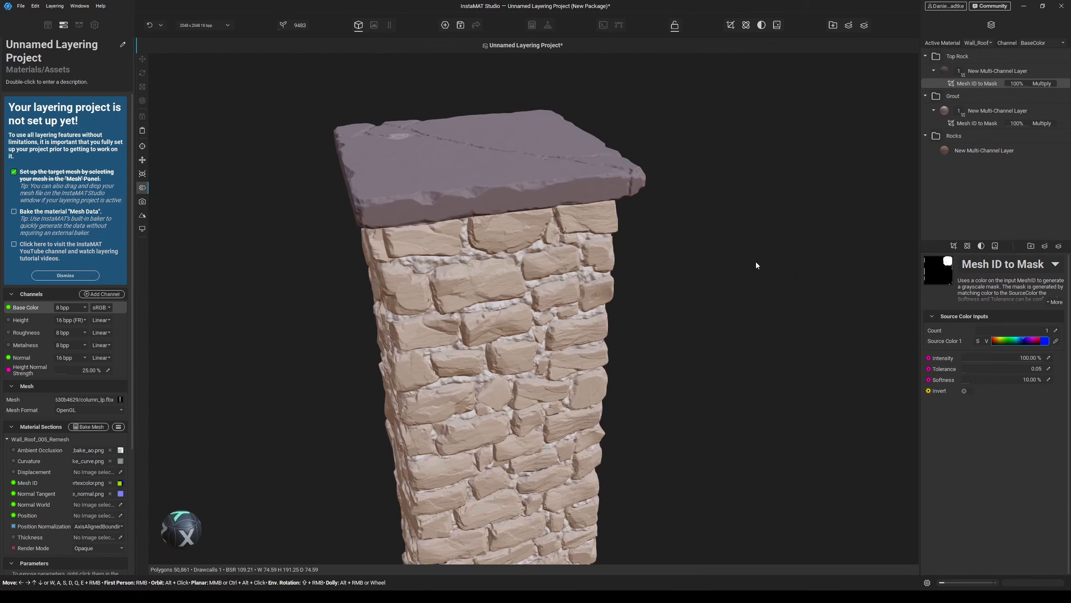
{"action": "left_click_drag", "start_coordinate": [755, 263], "coordinate": [534, 218], "text": "alt"}
{"action": "middle_click_drag", "start_coordinate": [534, 219], "coordinate": [538, 294]}
{"action": "scroll", "coordinate": [415, 235], "scroll_direction": "up", "scroll_amount": 5}
{"action": "scroll", "coordinate": [506, 254], "scroll_direction": "down", "scroll_amount": 3}
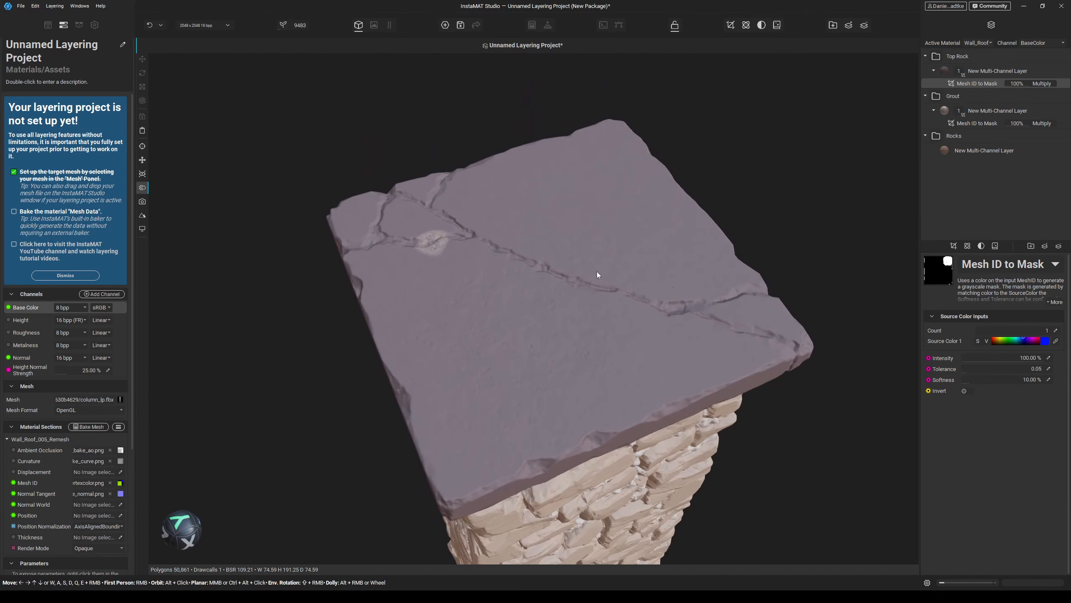
{"action": "left_click", "coordinate": [1025, 339]}
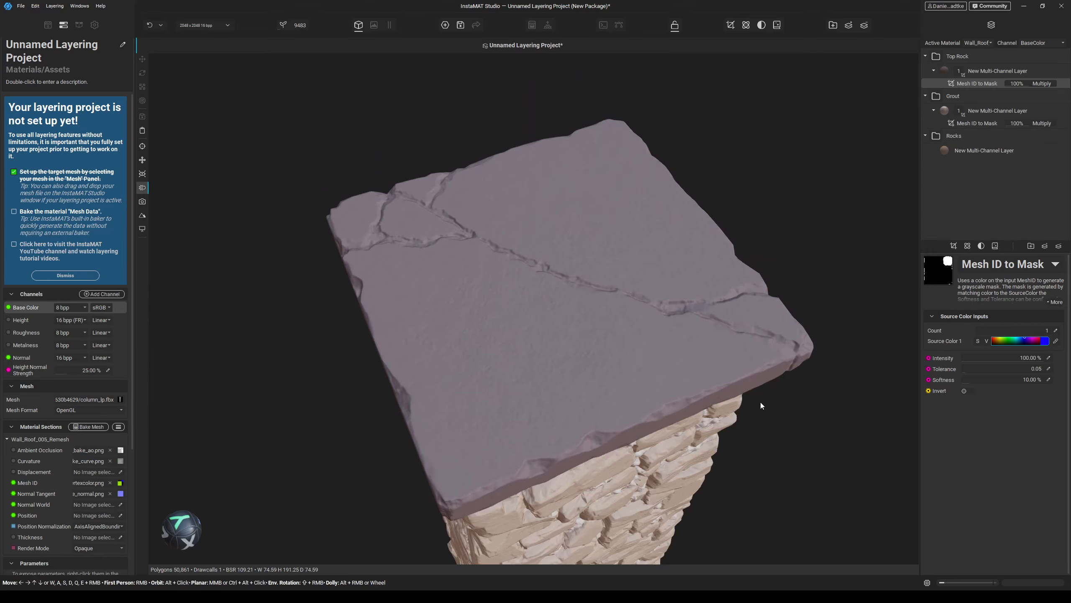
- Examine the column's cap, stones and grout from several sides to check the Mesh ID masks
{"action": "left_click_drag", "start_coordinate": [628, 357], "coordinate": [666, 302], "text": "alt"}
{"action": "scroll", "coordinate": [666, 302], "scroll_direction": "down", "scroll_amount": 5}
{"action": "scroll", "coordinate": [661, 355], "scroll_direction": "up", "scroll_amount": 2}
{"action": "left_click_drag", "start_coordinate": [629, 375], "coordinate": [572, 341], "text": "alt"}
{"action": "scroll", "coordinate": [661, 354], "scroll_direction": "down", "scroll_amount": 2}
{"action": "scroll", "coordinate": [569, 310], "scroll_direction": "up", "scroll_amount": 5}
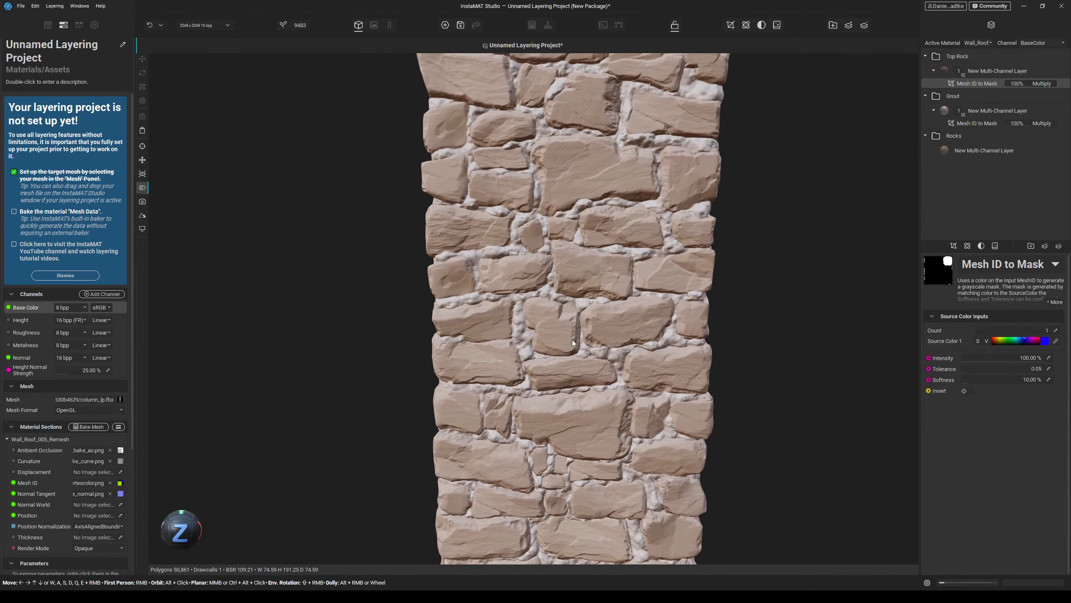
{"action": "middle_click_drag", "start_coordinate": [572, 341], "coordinate": [547, 213]}
{"action": "scroll", "coordinate": [548, 215], "scroll_direction": "down", "scroll_amount": 3}
{"action": "left_click_drag", "start_coordinate": [545, 239], "coordinate": [641, 277], "text": "alt"}
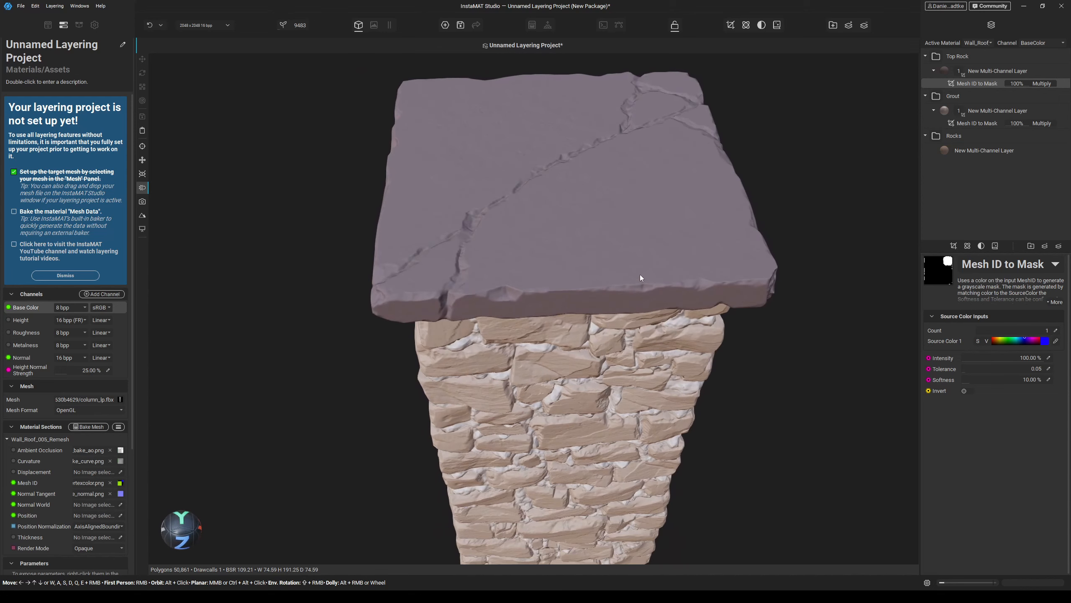
{"action": "scroll", "coordinate": [535, 328], "scroll_direction": "down", "scroll_amount": 5}
{"action": "middle_click_drag", "start_coordinate": [528, 422], "coordinate": [556, 368]}
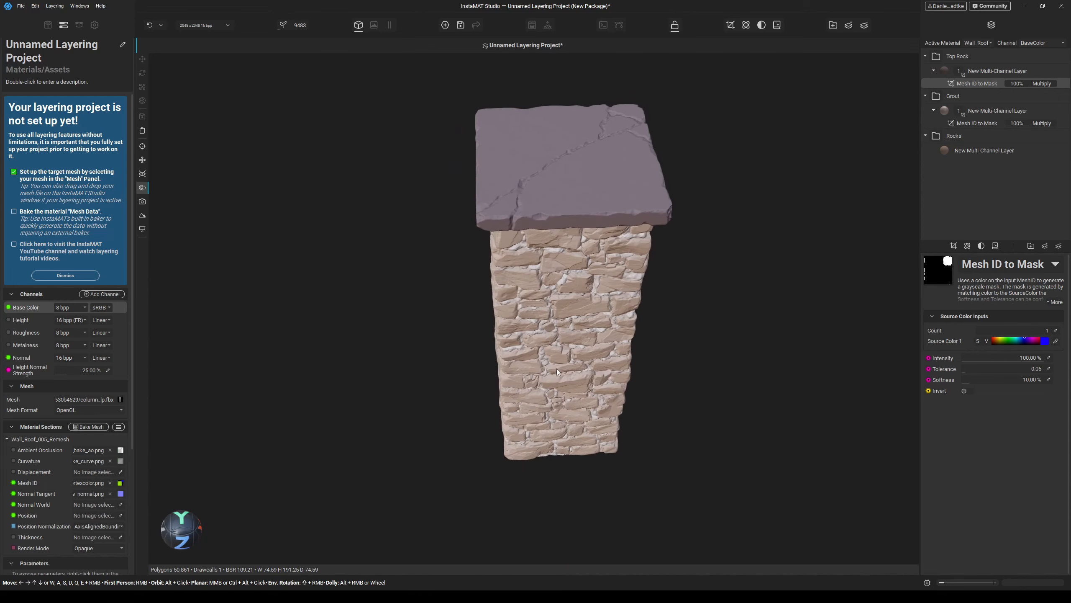
{"action": "left_click_drag", "start_coordinate": [557, 368], "coordinate": [546, 325], "text": "alt"}
{"action": "middle_click_drag", "start_coordinate": [546, 385], "coordinate": [548, 253]}
{"action": "left_click_drag", "start_coordinate": [521, 342], "coordinate": [577, 361], "text": "alt"}
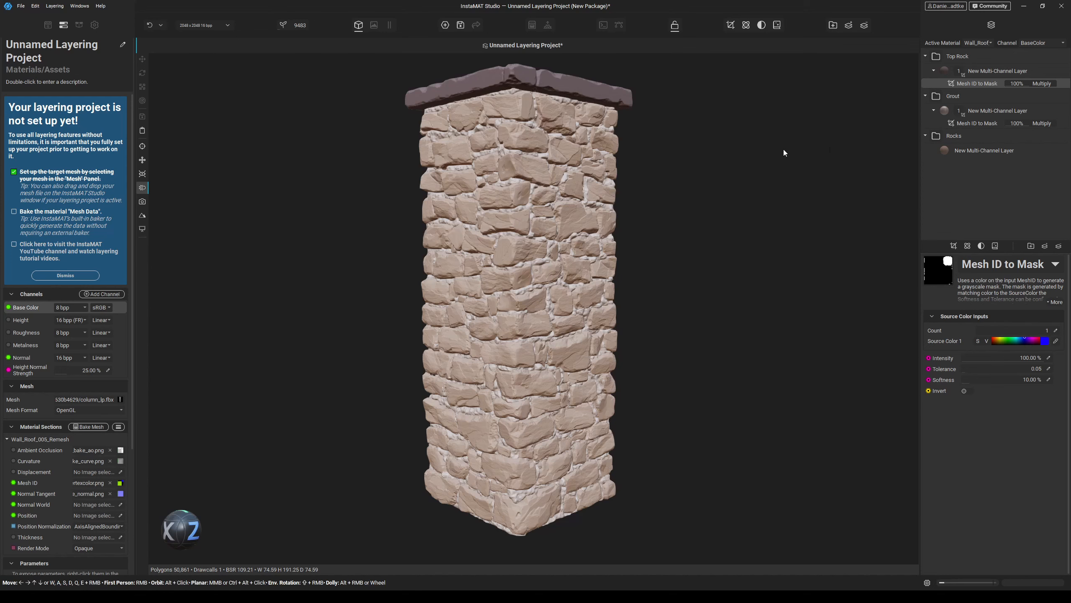
- Select the Rocks group's multi-channel layer and save the package as Column 1
{"action": "left_click", "coordinate": [975, 148]}
{"action": "left_click", "coordinate": [48, 25]}
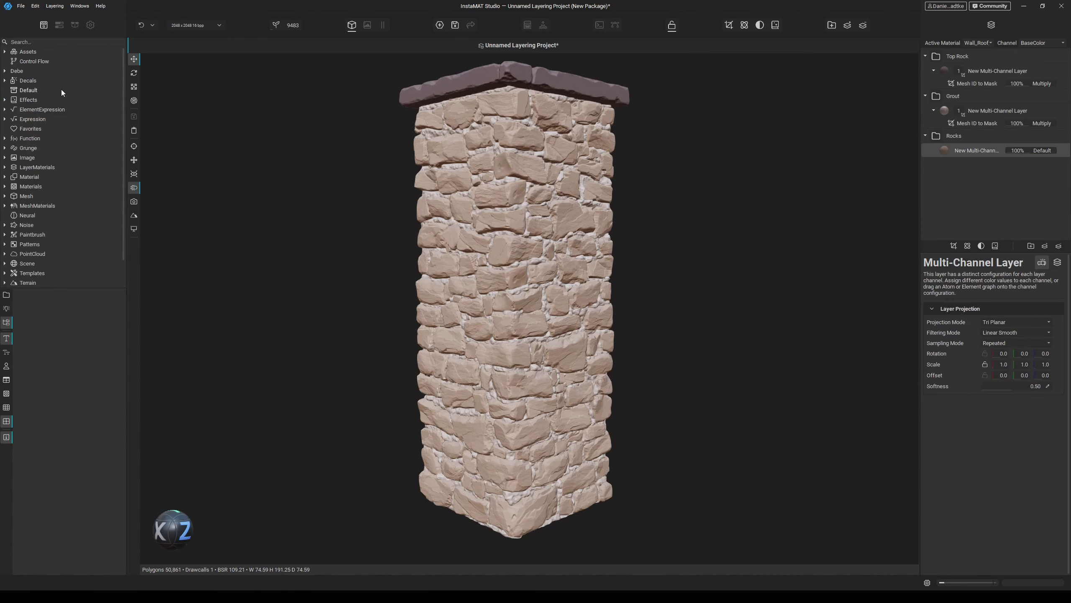
{"action": "left_click", "coordinate": [73, 25]}
{"action": "right_click", "coordinate": [38, 85]}
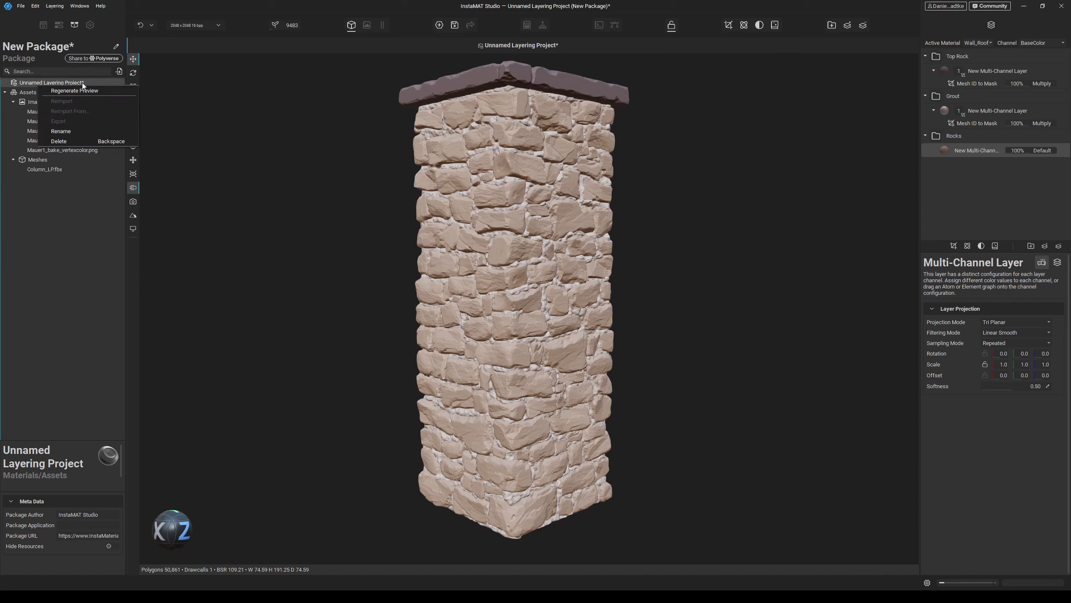
{"action": "left_click", "coordinate": [202, 191]}
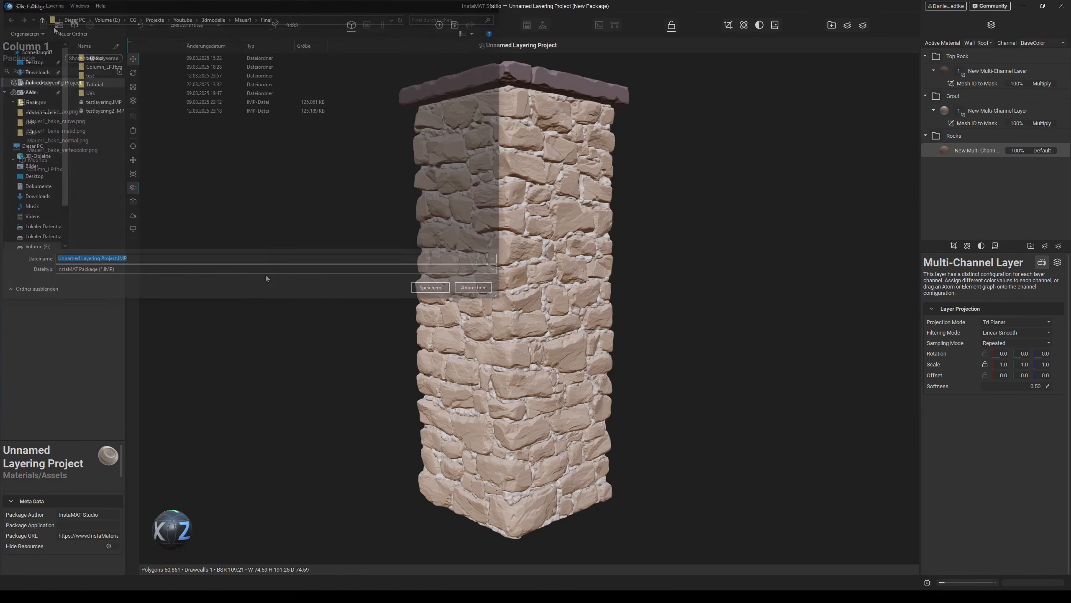
- Rename the layering project to Stone Column and save it
{"action": "double_click", "coordinate": [48, 45]}
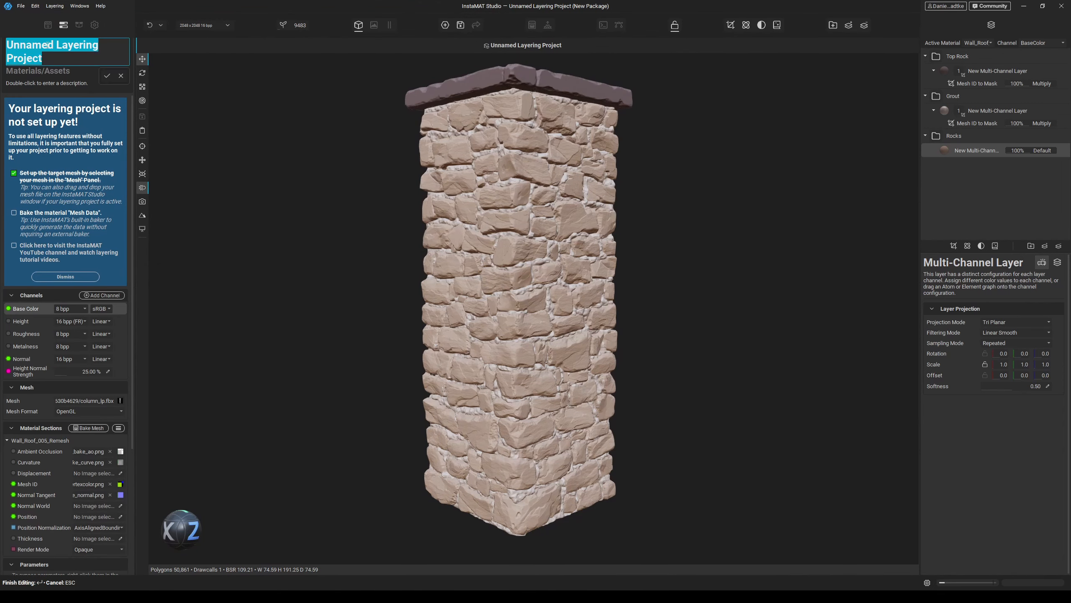
{"action": "type", "text": "Column"}
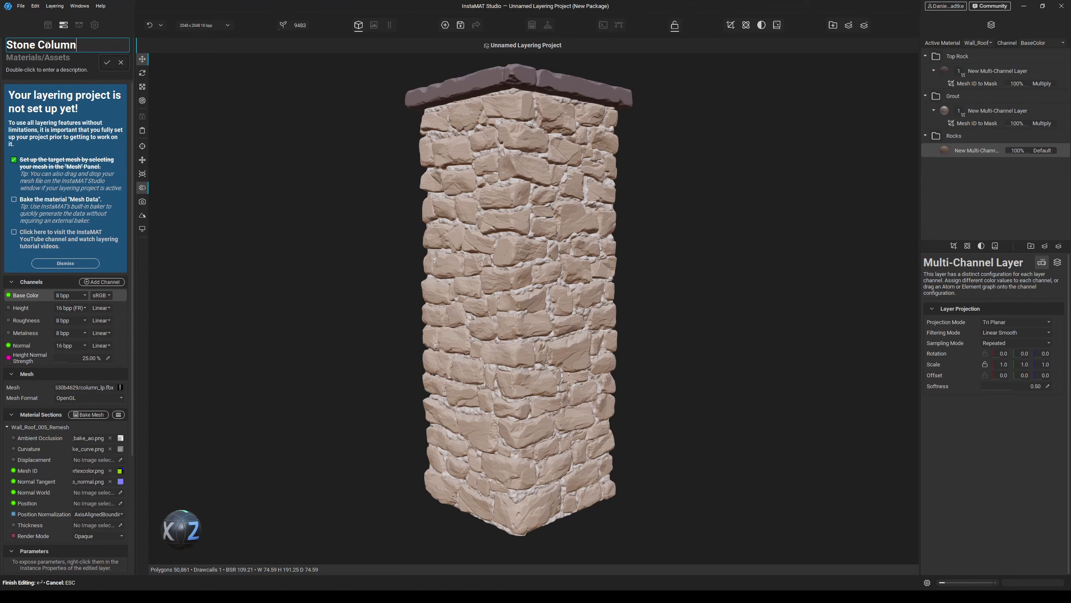
{"action": "key", "text": "Return"}
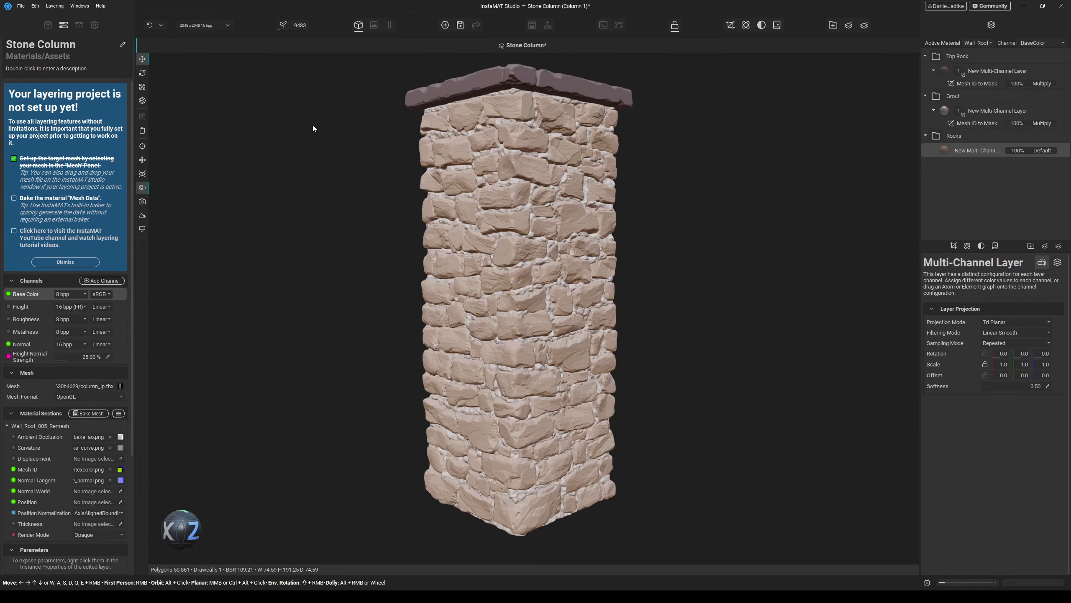
{"action": "middle_click_drag", "start_coordinate": [463, 181], "coordinate": [437, 197]}
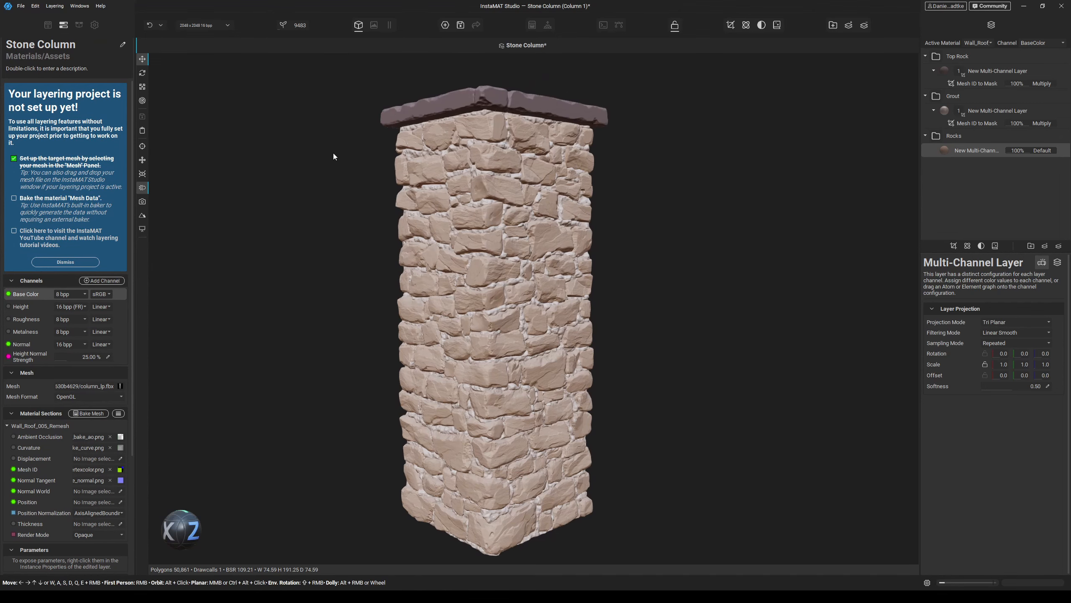
{"action": "key", "text": "ctrl+s"}
- Create a copy of the Stone Column project within the Column 1 package and save the duplicate
{"action": "left_click", "coordinate": [47, 25]}
{"action": "left_click", "coordinate": [63, 25]}
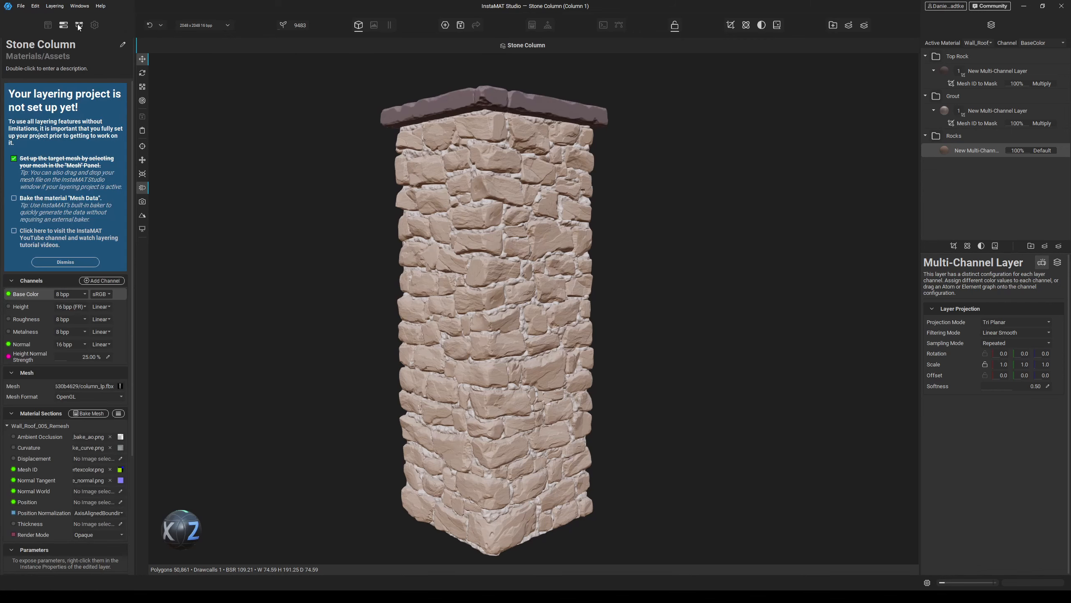
{"action": "left_click", "coordinate": [79, 25]}
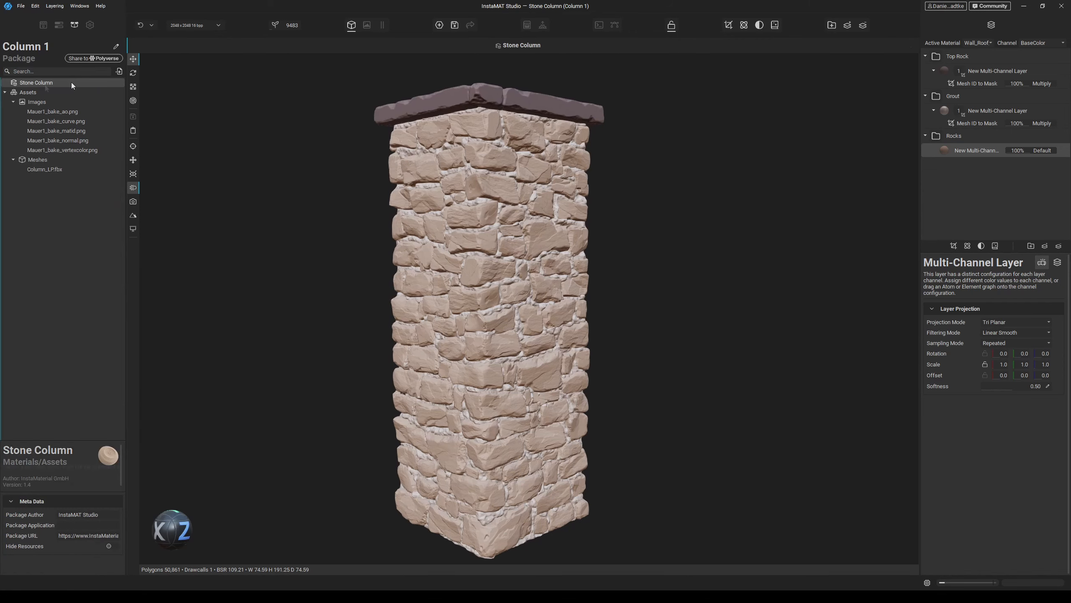
{"action": "left_click", "coordinate": [21, 5]}
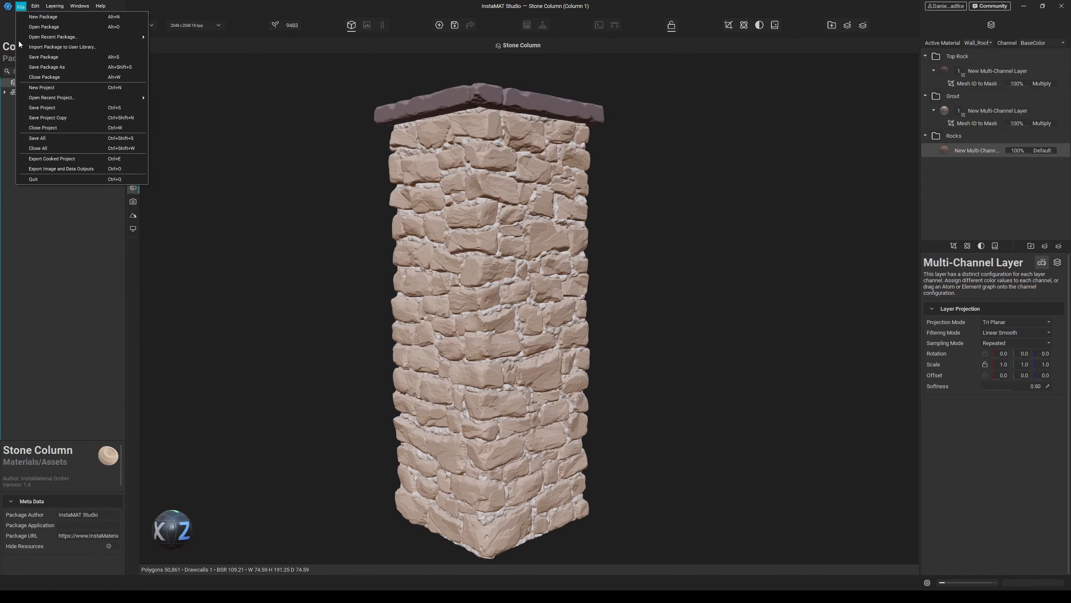
{"action": "left_click", "coordinate": [61, 118]}
{"action": "left_click", "coordinate": [61, 92]}
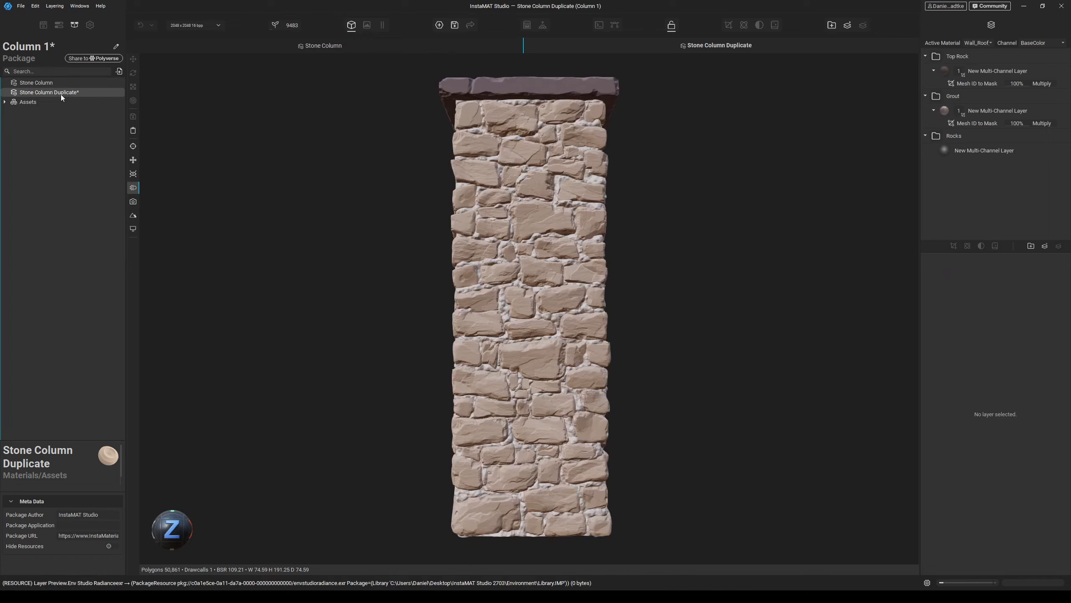
{"action": "key", "text": "ctrl+s"}
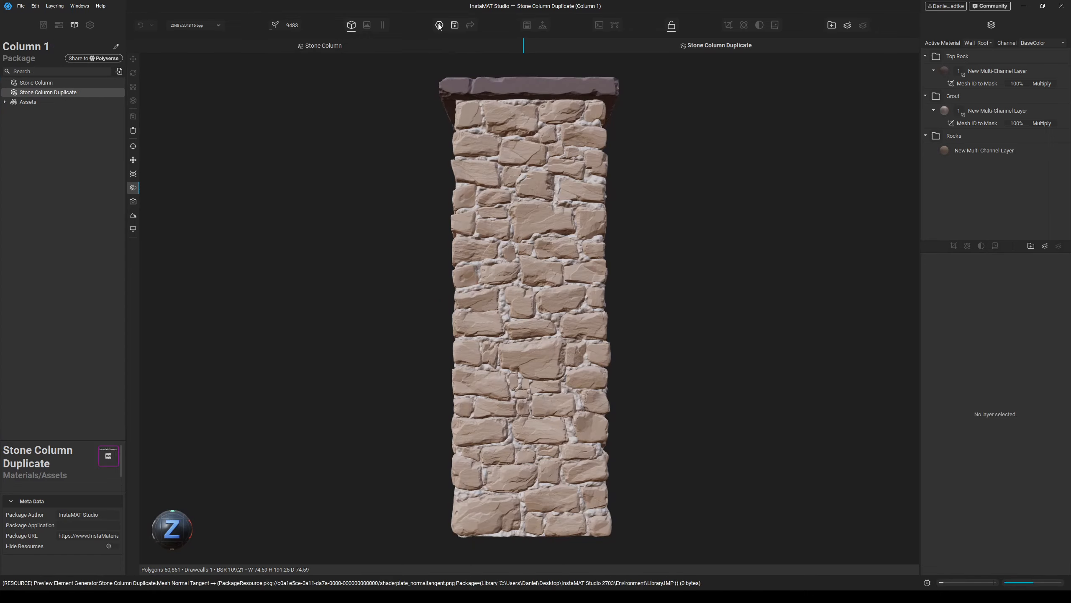
- Create a new Element Graph project and place the Stone Column Duplicate project on its canvas as a node
{"action": "left_click", "coordinate": [439, 26]}
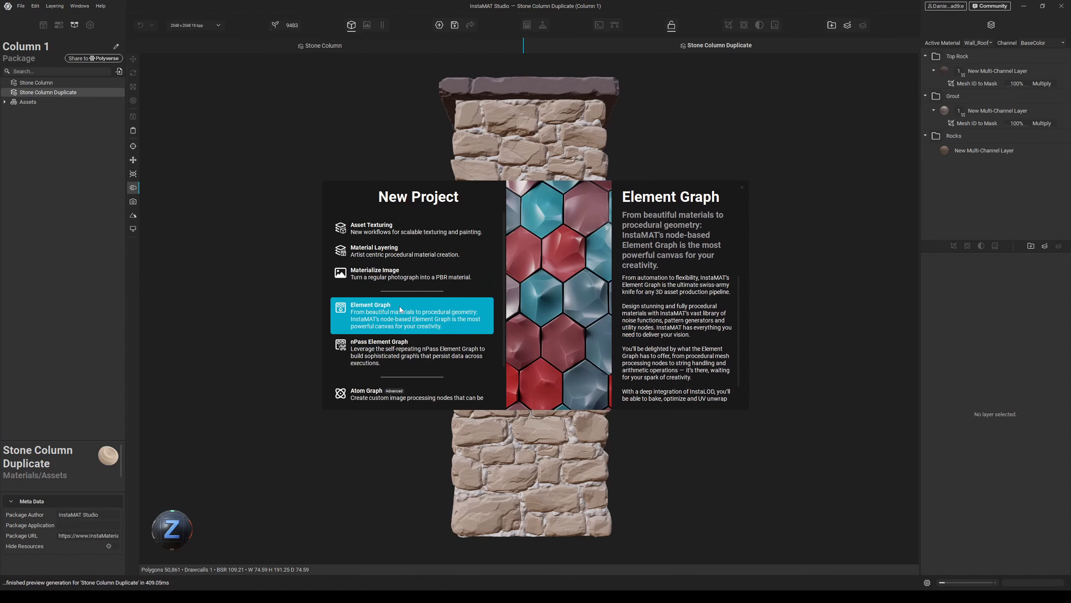
{"action": "left_click", "coordinate": [380, 314]}
{"action": "left_click", "coordinate": [438, 245]}
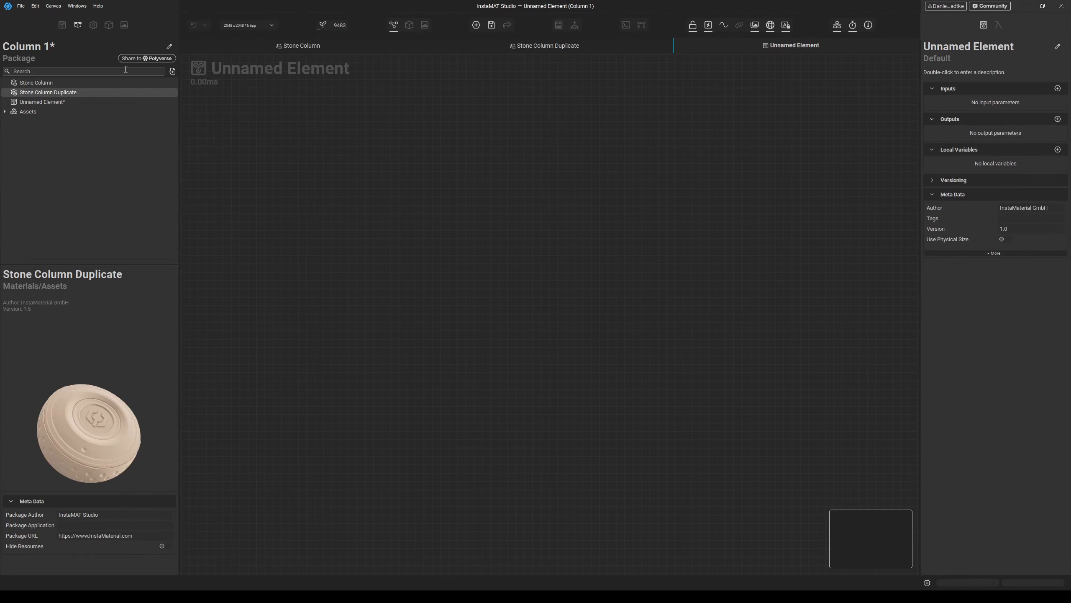
{"action": "left_click_drag", "start_coordinate": [36, 93], "coordinate": [333, 282]}
{"action": "left_click", "coordinate": [283, 319]}
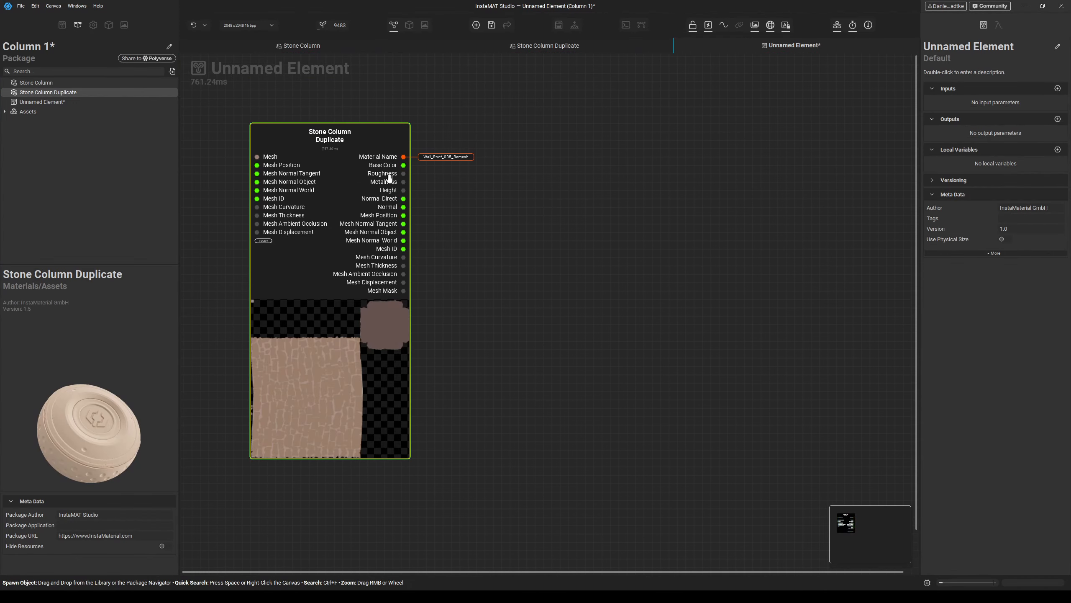
- Preview the Normal output of the Stone Column Duplicate node
{"action": "scroll", "coordinate": [428, 180], "scroll_direction": "up", "scroll_amount": 5}
{"action": "left_click", "coordinate": [270, 213]}
{"action": "scroll", "coordinate": [472, 175], "scroll_direction": "down", "scroll_amount": 4}
{"action": "double_click", "coordinate": [420, 206]}
{"action": "scroll", "coordinate": [113, 411], "scroll_direction": "up", "scroll_amount": 5}
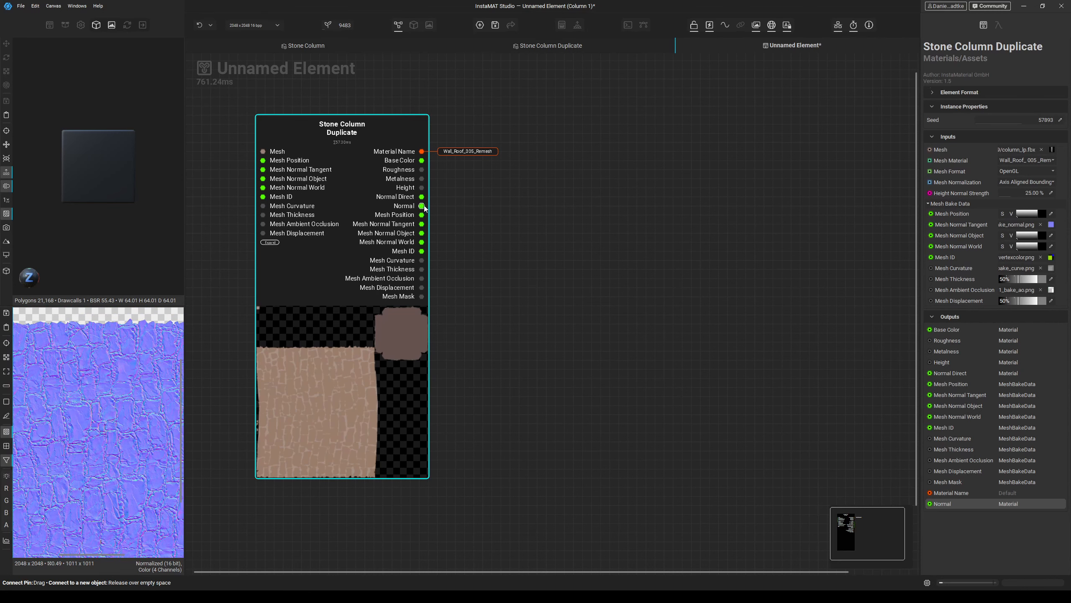
- Connect the Normal output to a new Normal To Height Approximation node and position it beside the Stone Column Duplicate node
{"action": "left_click_drag", "start_coordinate": [422, 206], "coordinate": [446, 231]}
{"action": "type", "text": "height"}
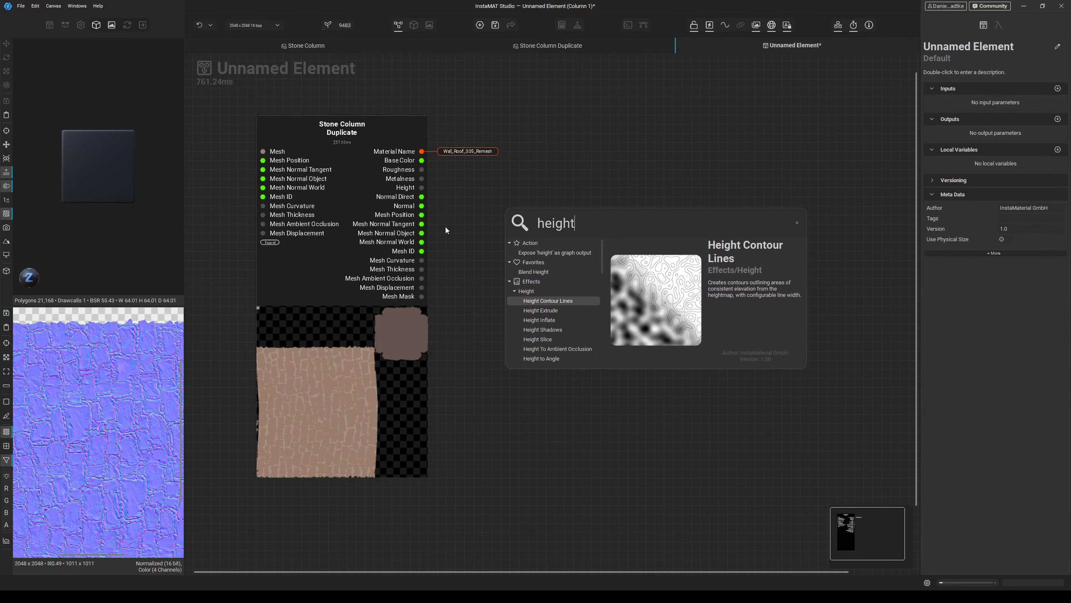
{"action": "key", "text": "BackSpace"}
{"action": "key", "text": "BackSpace"}
{"action": "key", "text": "BackSpace"}
{"action": "key", "text": "BackSpace"}
{"action": "key", "text": "BackSpace"}
{"action": "key", "text": "BackSpace"}
{"action": "type", "text": "norml"}
{"action": "key", "text": "BackSpace"}
{"action": "key", "text": "BackSpace"}
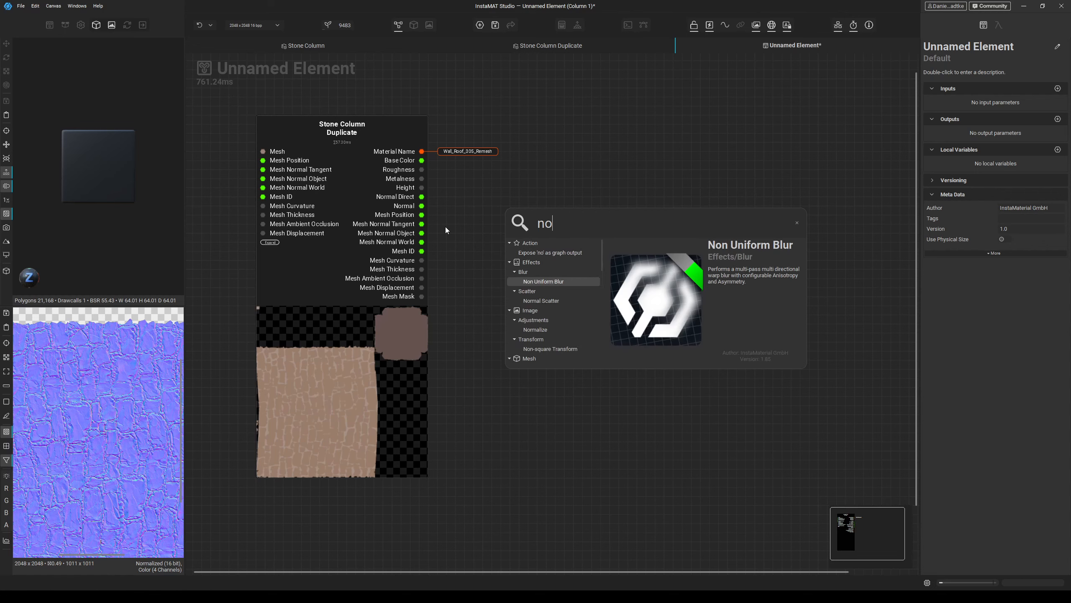
{"action": "type", "text": "mal a"}
{"action": "key", "text": "ctrl+a"}
{"action": "type", "text": "height ap"}
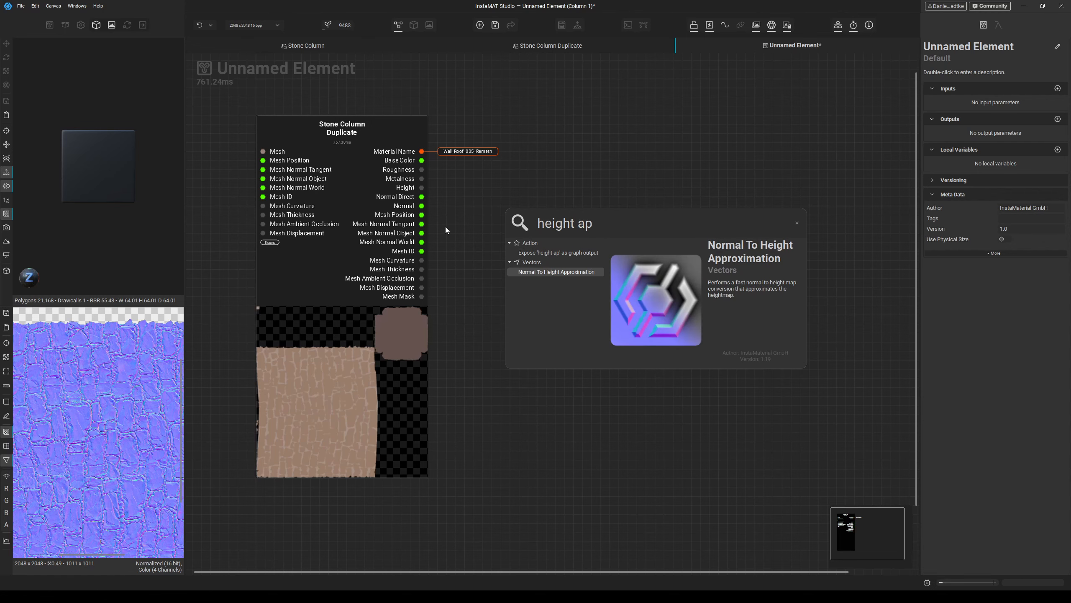
{"action": "key", "text": "Return"}
{"action": "scroll", "coordinate": [502, 249], "scroll_direction": "down", "scroll_amount": 4}
{"action": "left_click_drag", "start_coordinate": [454, 274], "coordinate": [548, 246]}
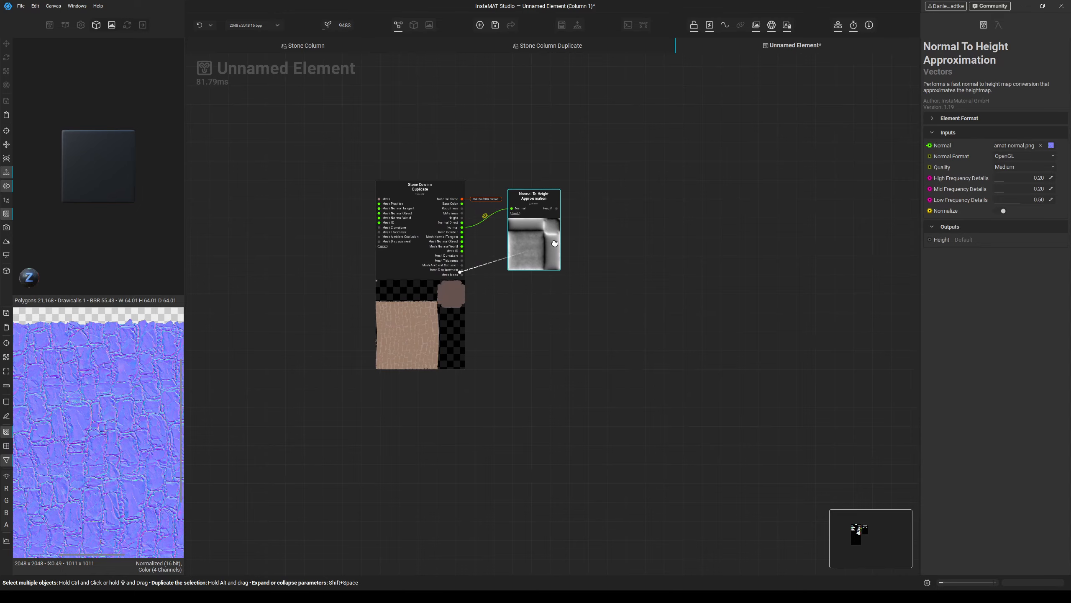
- Preview the Mesh Curvature output of the Stone Column Duplicate node
{"action": "middle_click_drag", "start_coordinate": [526, 267], "coordinate": [411, 242]}
{"action": "scroll", "coordinate": [426, 223], "scroll_direction": "up", "scroll_amount": 3}
{"action": "left_click_drag", "start_coordinate": [425, 212], "coordinate": [483, 231]}
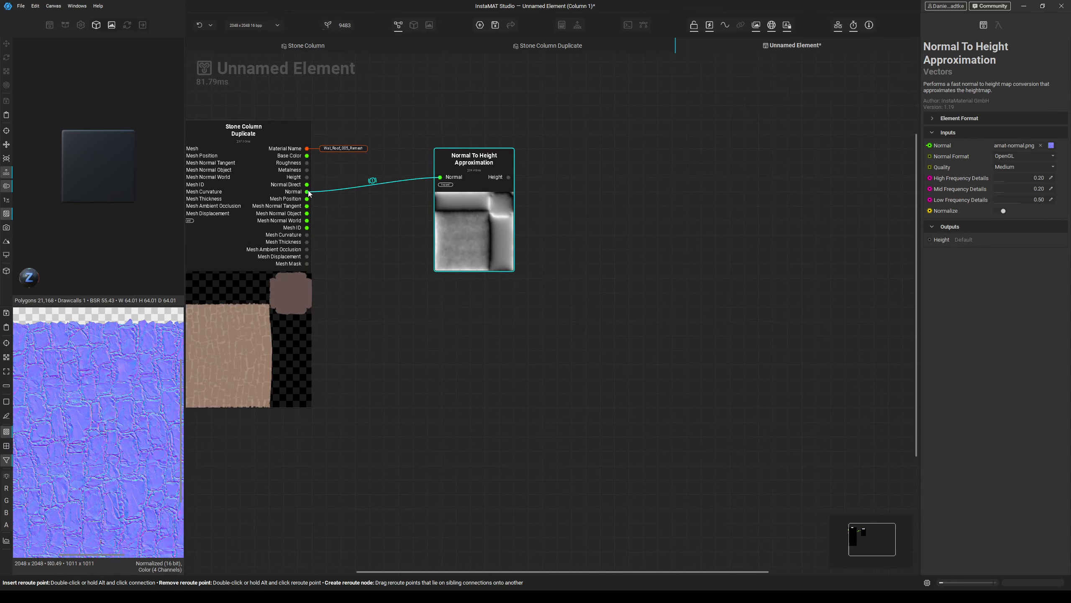
{"action": "left_click", "coordinate": [306, 235]}
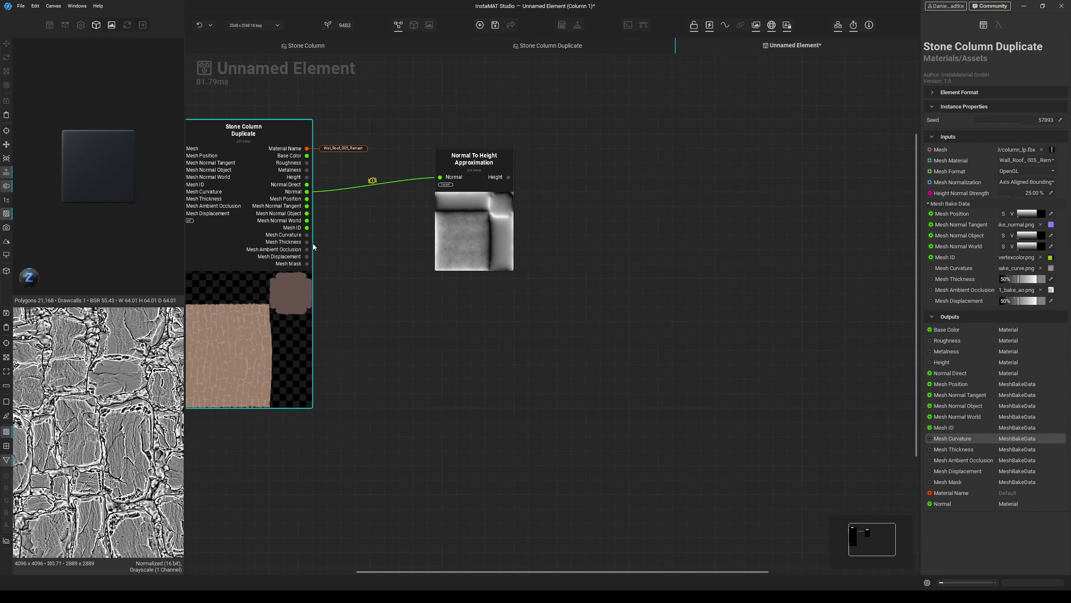
- Connect the Normal output to a new Normal To Curvature node and position it below the Normal To Height Approximation node
{"action": "left_click_drag", "start_coordinate": [309, 195], "coordinate": [379, 356]}
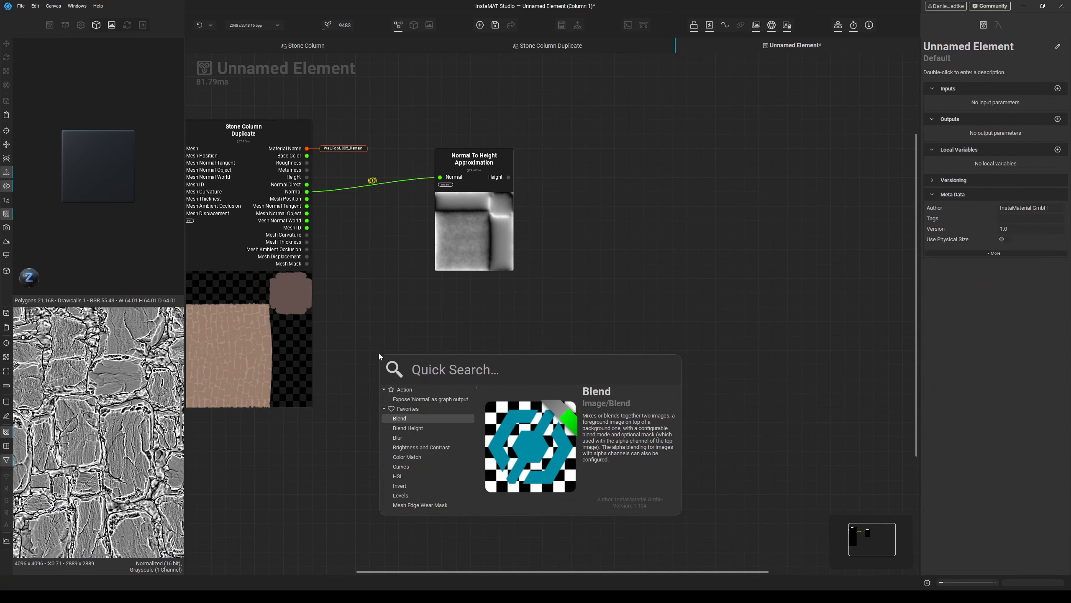
{"action": "type", "text": "h"}
{"action": "key", "text": "BackSpace"}
{"action": "type", "text": "normal to"}
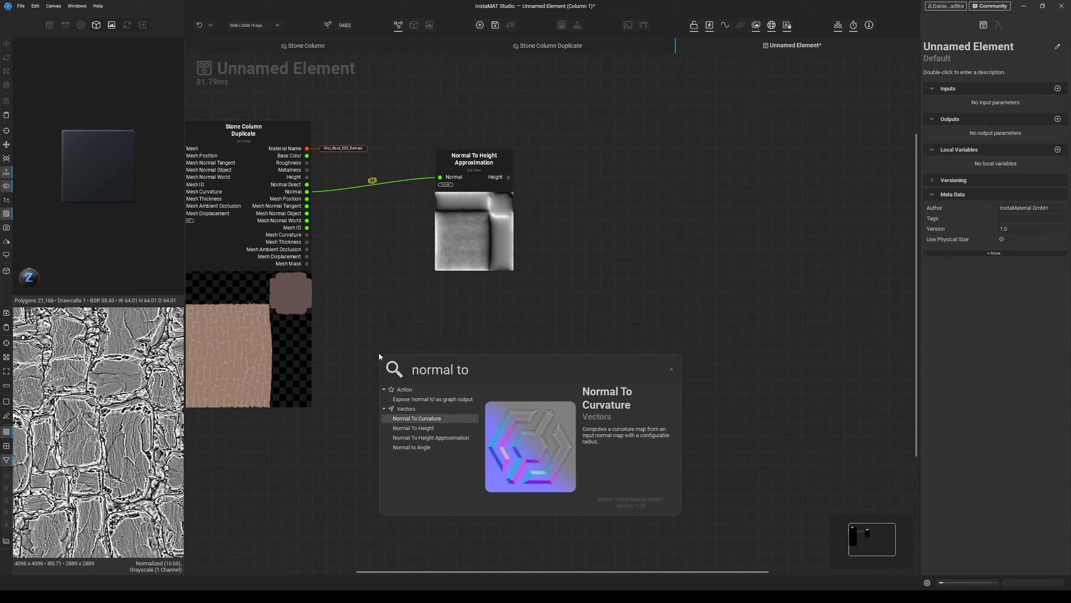
{"action": "key", "text": "Return"}
{"action": "left_click_drag", "start_coordinate": [378, 353], "coordinate": [402, 384]}
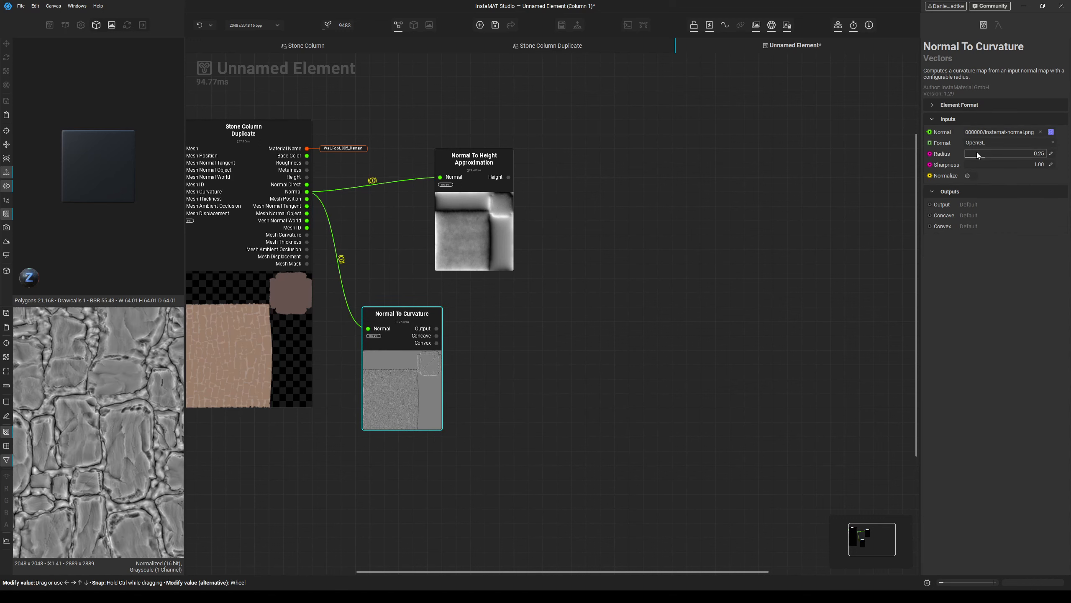
- Set the Normal To Curvature node's Radius to 0.00 and Sharpness to 0.24
{"action": "mouse_move", "coordinate": [976, 153]}
{"action": "left_mouse_down"}
{"action": "mouse_move", "coordinate": [983, 168]}
{"action": "mouse_move", "coordinate": [987, 154]}
{"action": "mouse_move", "coordinate": [966, 155]}
{"action": "left_mouse_up"}
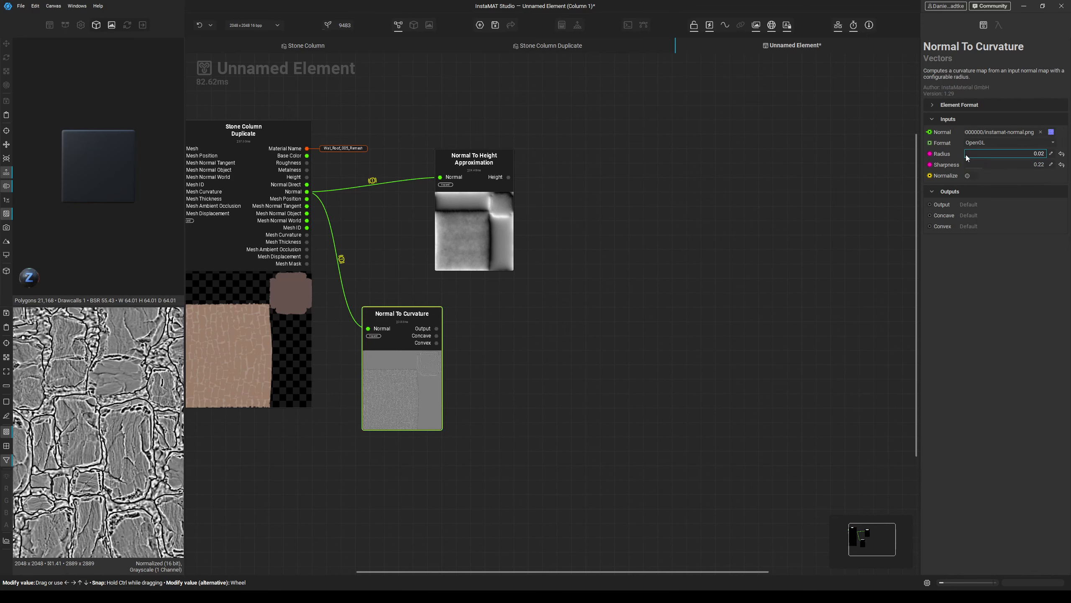
{"action": "left_click", "coordinate": [972, 165]}
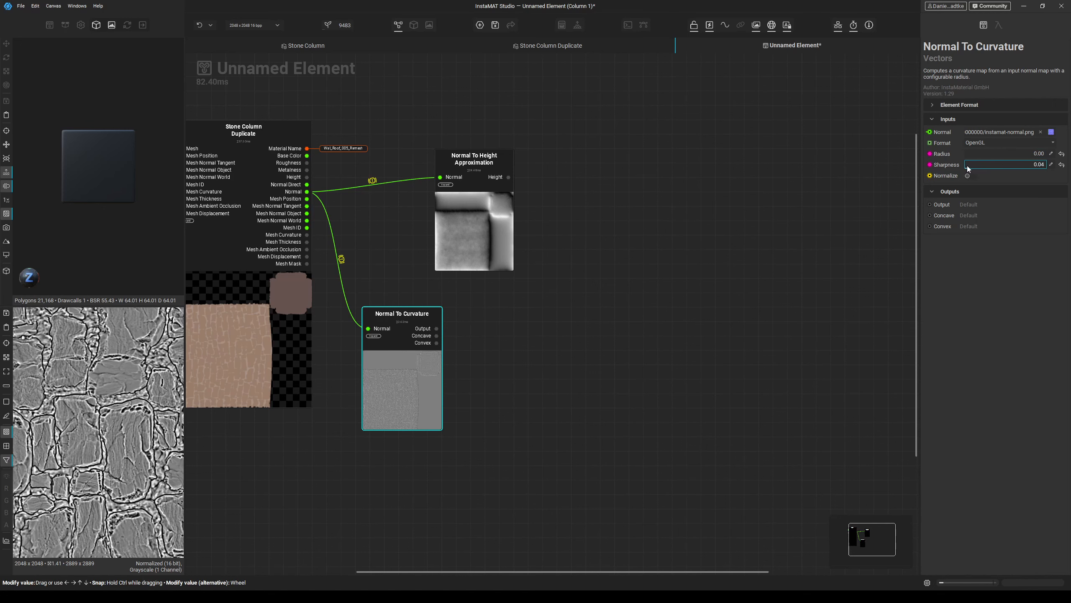
{"action": "scroll", "coordinate": [133, 411], "scroll_direction": "down", "scroll_amount": 4}
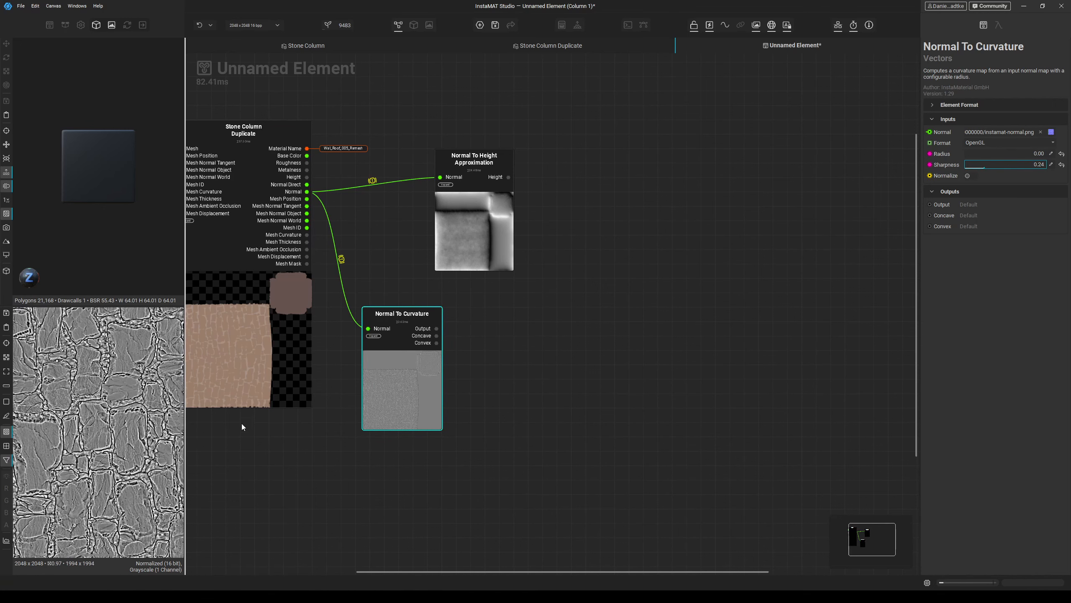
- Move the Normal To Curvature node lower and line up the Normal To Height Approximation node with the Normal output feeding it
{"action": "middle_click_drag", "start_coordinate": [405, 375], "coordinate": [360, 341]}
{"action": "left_click_drag", "start_coordinate": [361, 341], "coordinate": [395, 383]}
{"action": "left_click_drag", "start_coordinate": [430, 210], "coordinate": [401, 224]}
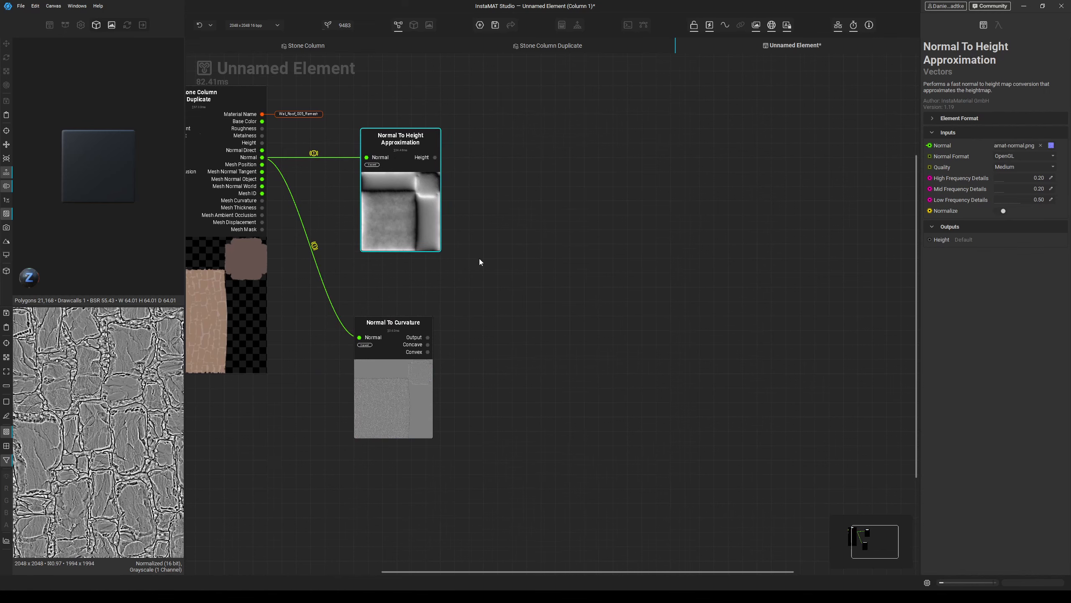
- Preview the Mesh Ambient Occlusion output and connect it to the Background of a new Blend node placed beside the converter nodes
{"action": "scroll", "coordinate": [378, 258], "scroll_direction": "down", "scroll_amount": 3}
{"action": "scroll", "coordinate": [323, 211], "scroll_direction": "up", "scroll_amount": 3}
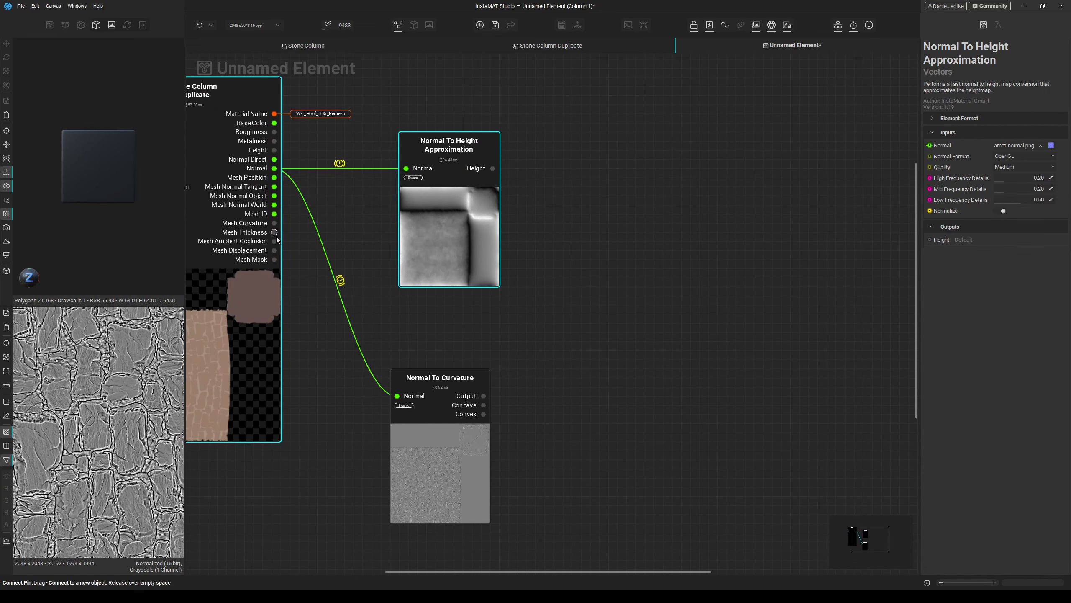
{"action": "left_click", "coordinate": [274, 261]}
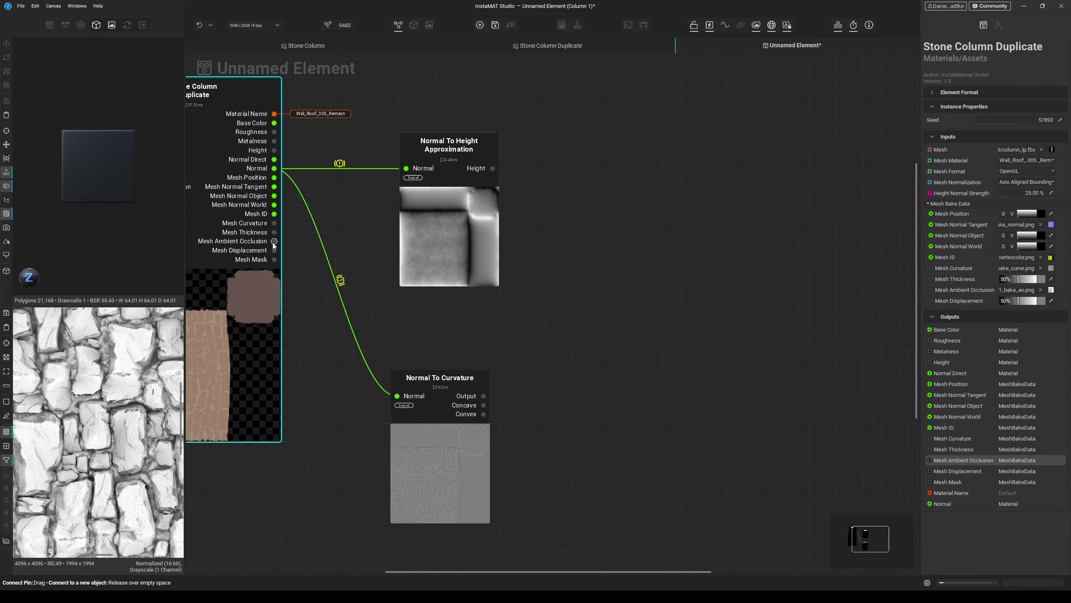
{"action": "left_click_drag", "start_coordinate": [275, 244], "coordinate": [581, 315]}
{"action": "left_click", "coordinate": [628, 388]}
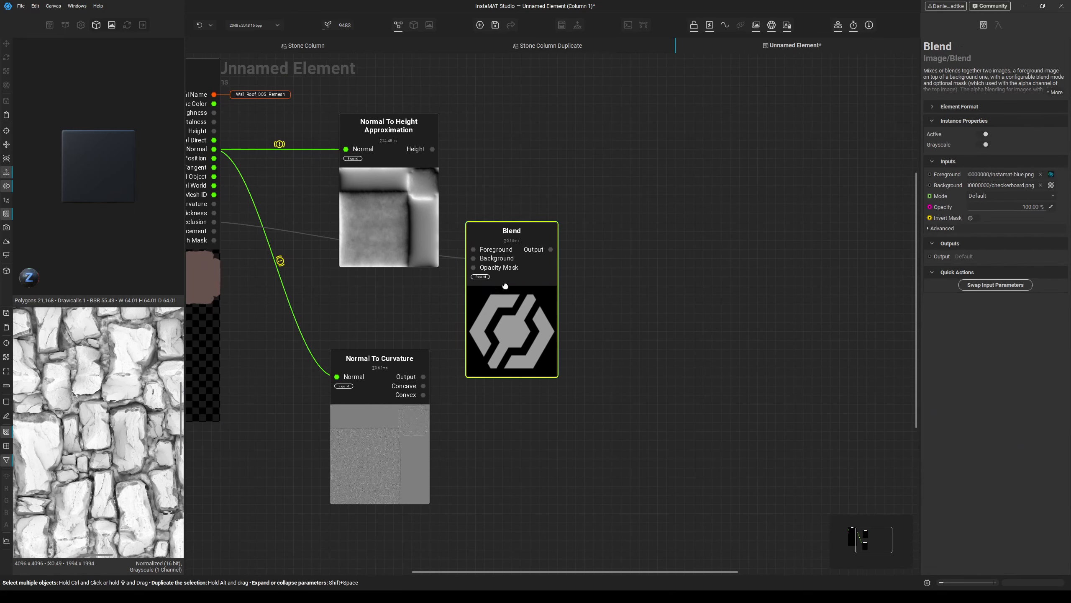
{"action": "left_click_drag", "start_coordinate": [511, 335], "coordinate": [568, 344]}
- Connect the Normal To Curvature output to the Blend node's Foreground and set the Opacity to 50.53 %
{"action": "scroll", "coordinate": [565, 287], "scroll_direction": "up", "scroll_amount": 2}
{"action": "left_click_drag", "start_coordinate": [522, 253], "coordinate": [380, 407]}
{"action": "left_click_drag", "start_coordinate": [1021, 207], "coordinate": [1006, 206]}
{"action": "scroll", "coordinate": [777, 230], "scroll_direction": "down", "scroll_amount": 5}
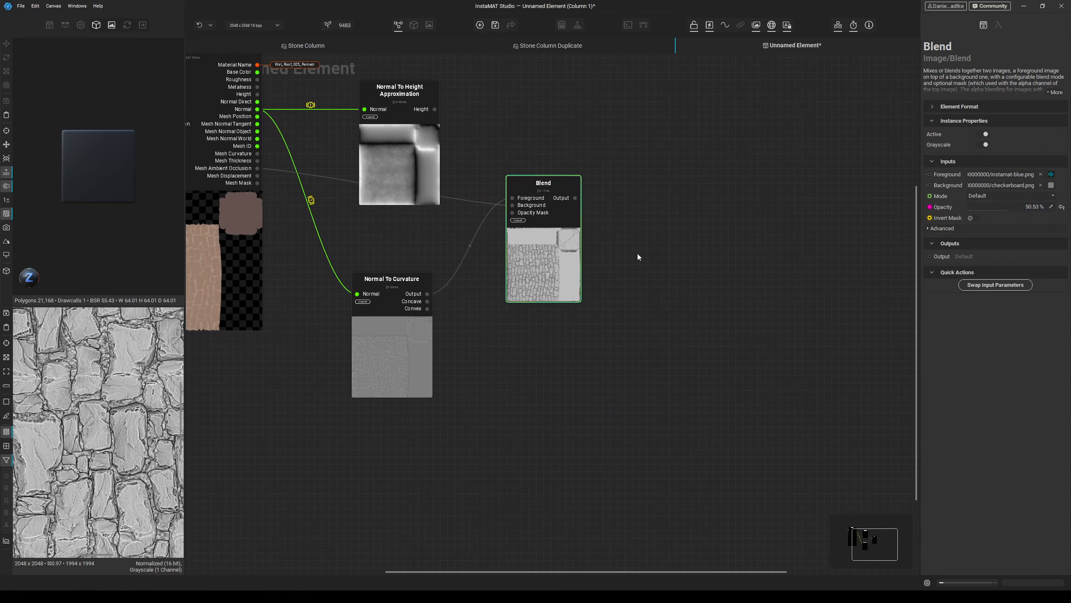
{"action": "left_click_drag", "start_coordinate": [521, 292], "coordinate": [521, 281]}
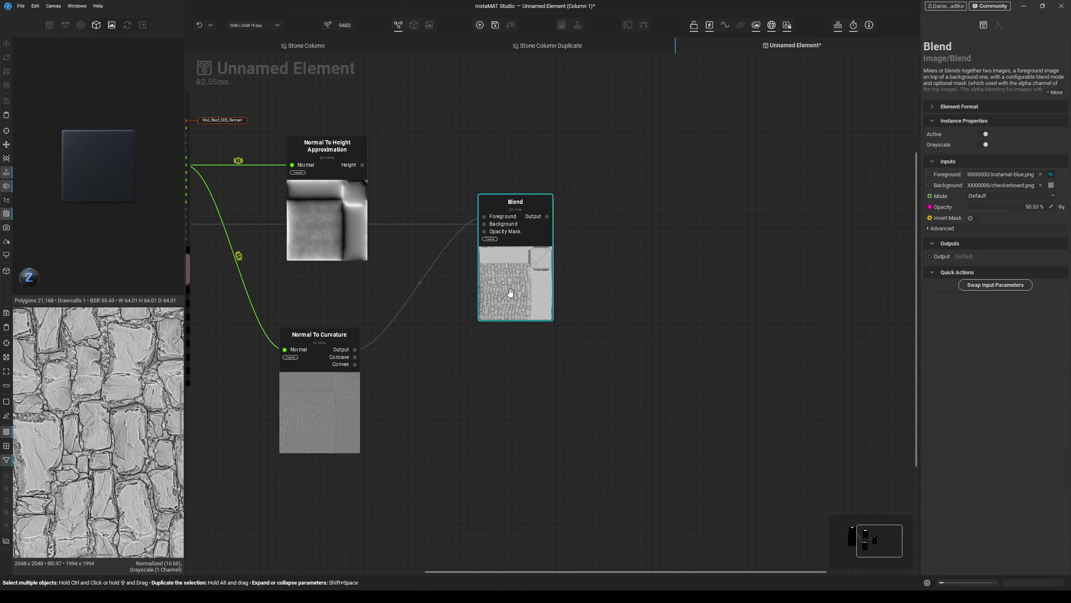
- Move the Normal To Height Approximation node higher on the canvas and preview its Height output
{"action": "middle_click_drag", "start_coordinate": [365, 262], "coordinate": [416, 365]}
{"action": "left_click_drag", "start_coordinate": [396, 309], "coordinate": [388, 206]}
{"action": "double_click", "coordinate": [406, 165]}
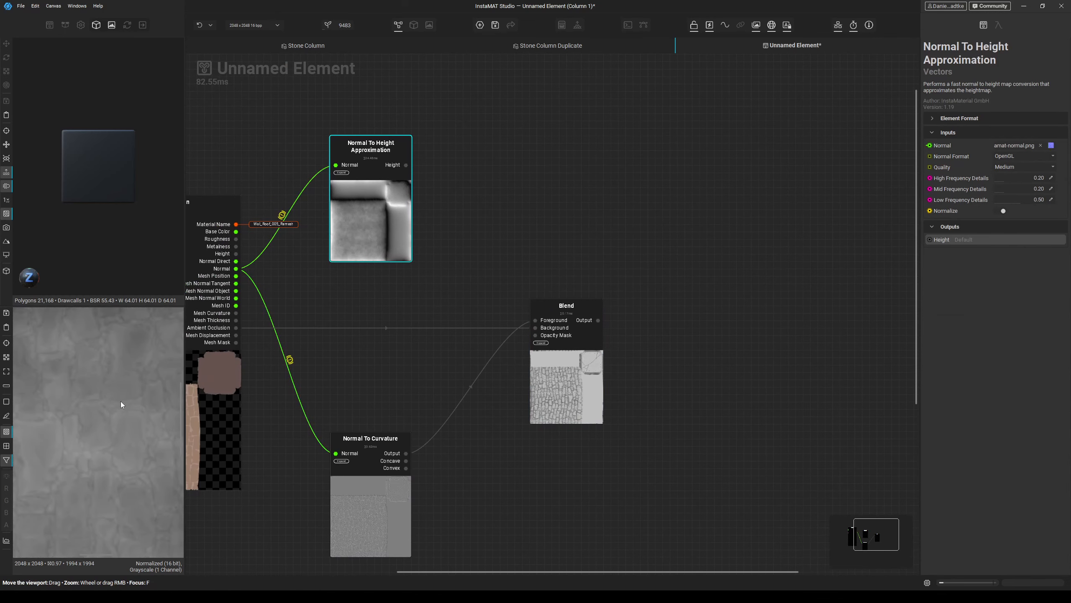
- Connect the Height output to a new Sharpen node and set its Strength to 100 %
{"action": "left_click_drag", "start_coordinate": [407, 166], "coordinate": [483, 165]}
{"action": "type", "text": "sharpe"}
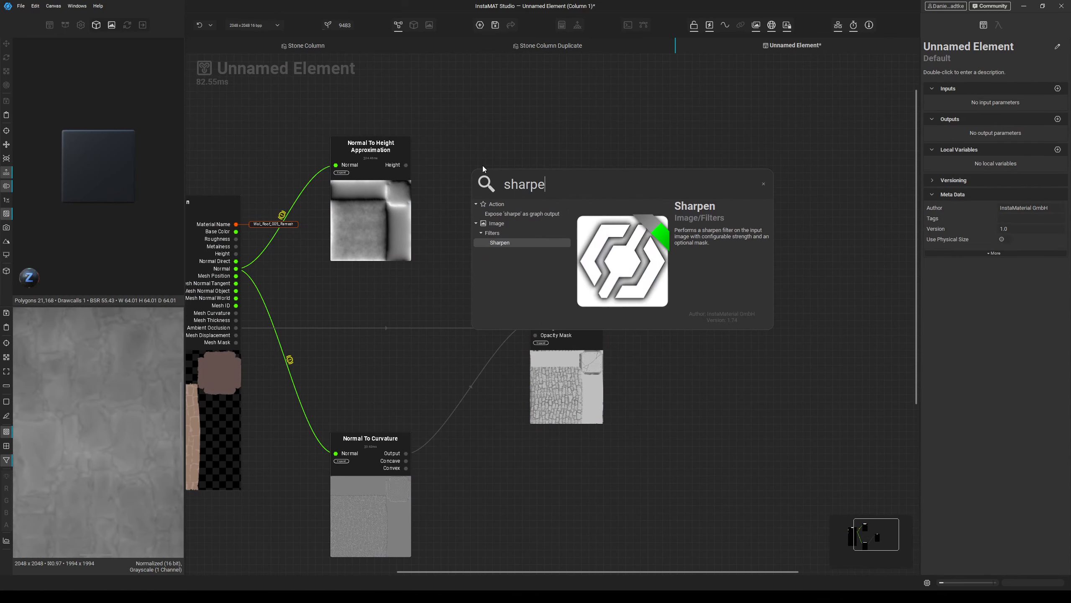
{"action": "key", "text": "Return"}
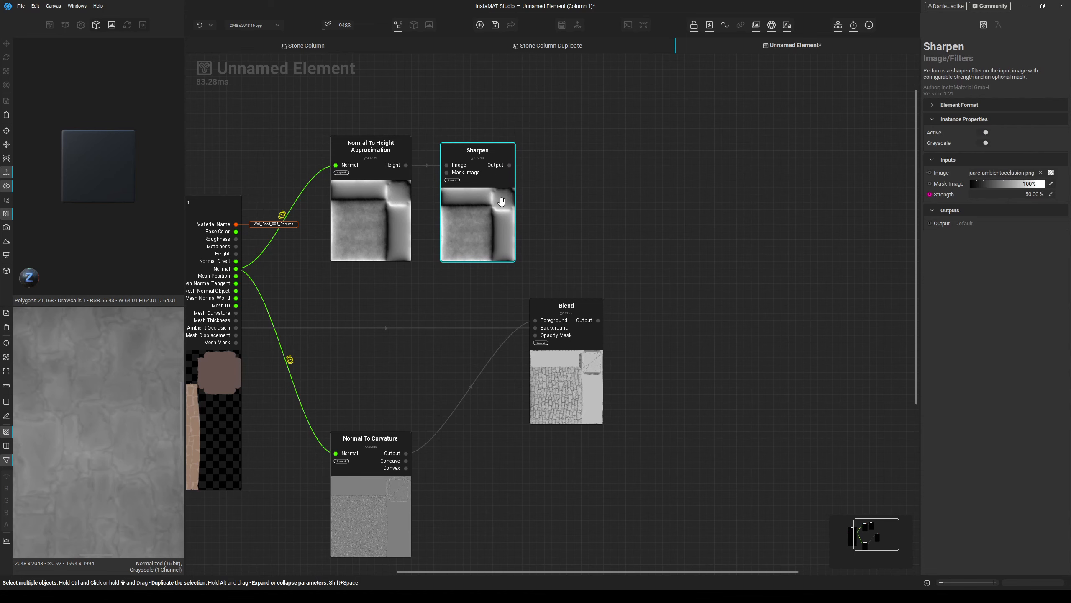
{"action": "left_click_drag", "start_coordinate": [1010, 196], "coordinate": [1050, 196]}
- Blend the Sharpen output over the first Blend's output in a new Blend node at 50 % Opacity, and line it up with Sharpen
{"action": "middle_click_drag", "start_coordinate": [587, 238], "coordinate": [471, 238]}
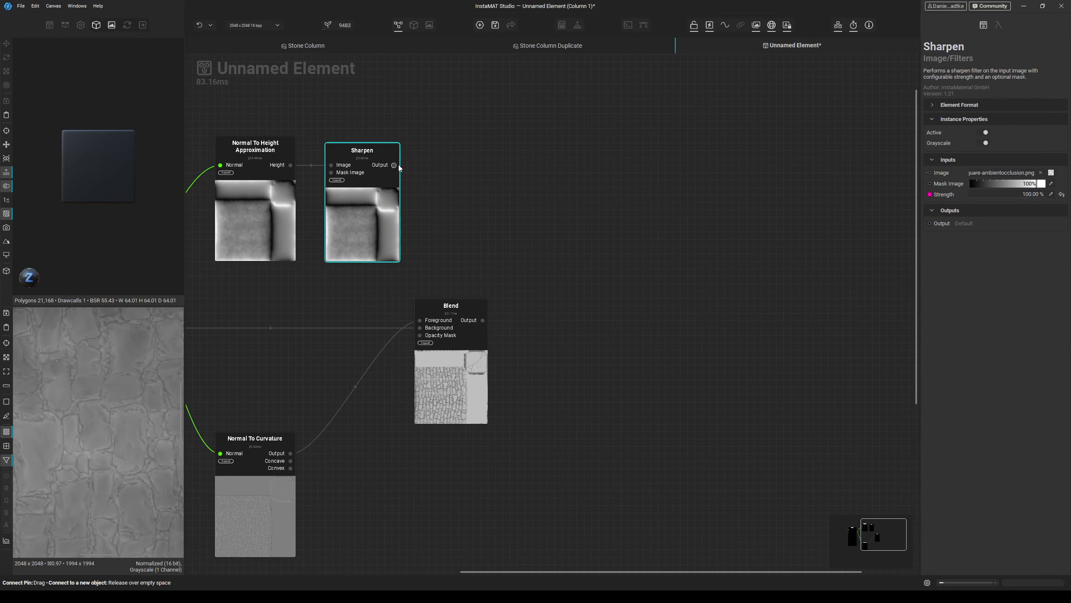
{"action": "left_click_drag", "start_coordinate": [399, 167], "coordinate": [560, 300]}
{"action": "left_click", "coordinate": [565, 273]}
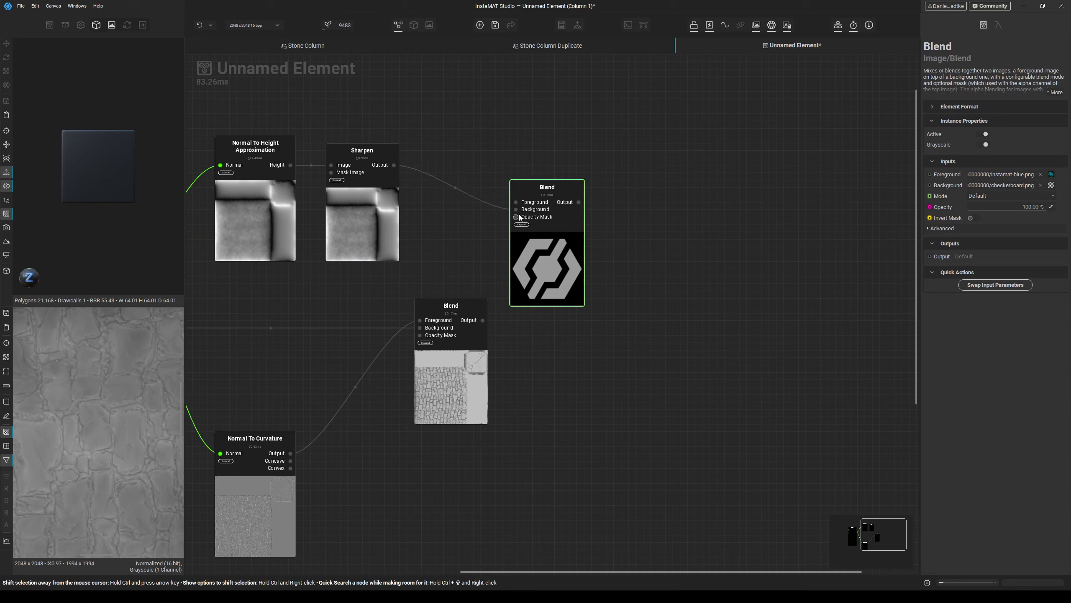
{"action": "left_click", "coordinate": [545, 270]}
{"action": "mouse_move", "coordinate": [1006, 208]}
{"action": "left_mouse_down"}
{"action": "mouse_move", "coordinate": [970, 213]}
{"action": "mouse_move", "coordinate": [999, 208]}
{"action": "left_mouse_up"}
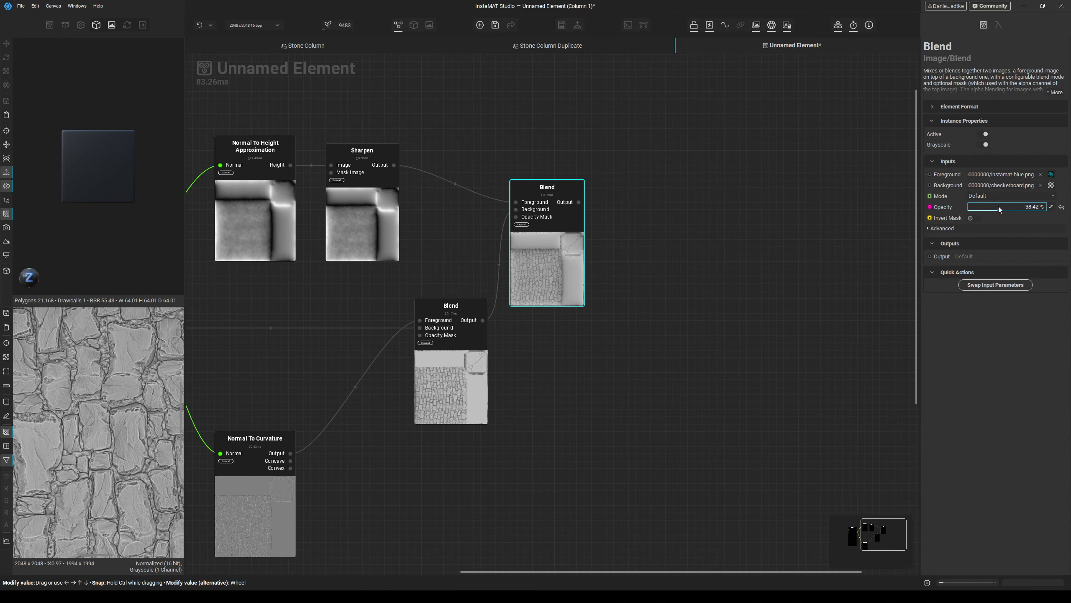
{"action": "scroll", "coordinate": [687, 302], "scroll_direction": "down", "scroll_amount": 3}
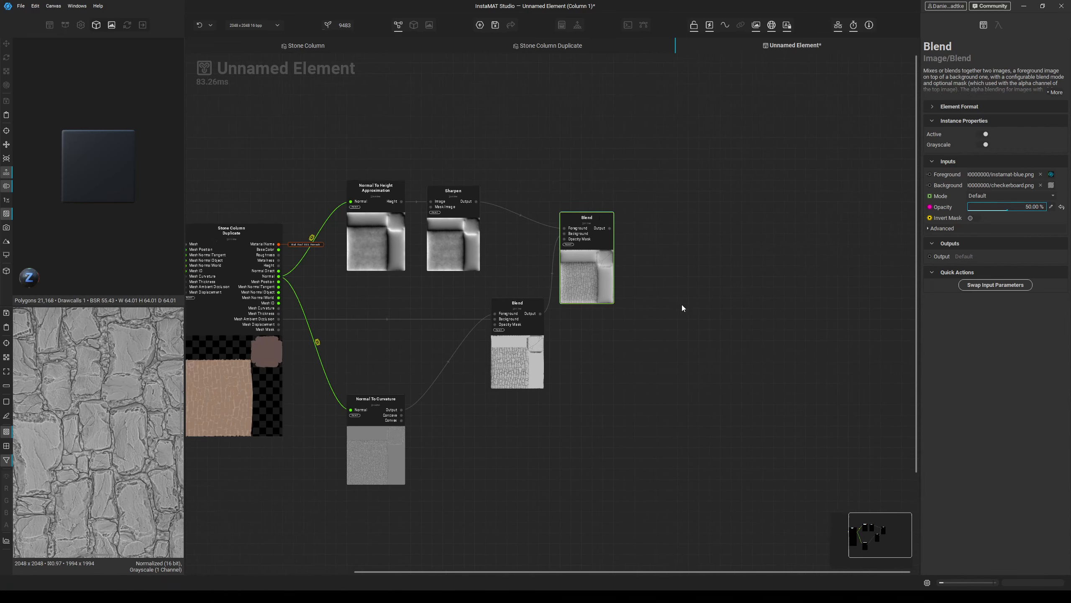
{"action": "middle_click_drag", "start_coordinate": [681, 305], "coordinate": [637, 323]}
{"action": "left_click_drag", "start_coordinate": [541, 291], "coordinate": [569, 263]}
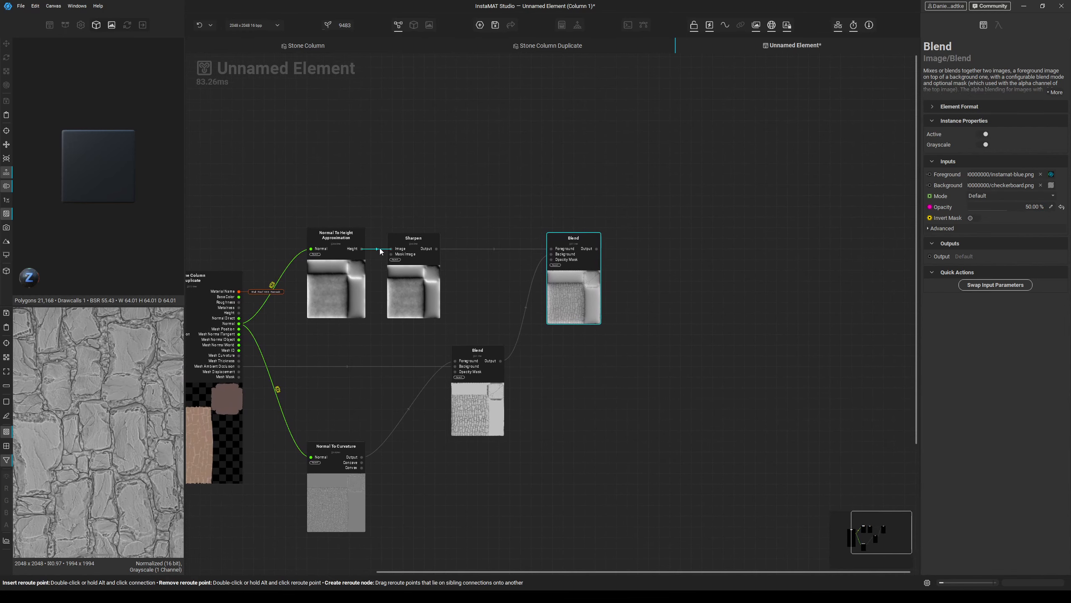
- Add a Height Slope Extract node fed by the Height output and position it above the Sharpen node
{"action": "double_click", "coordinate": [403, 135]}
{"action": "type", "text": "height"}
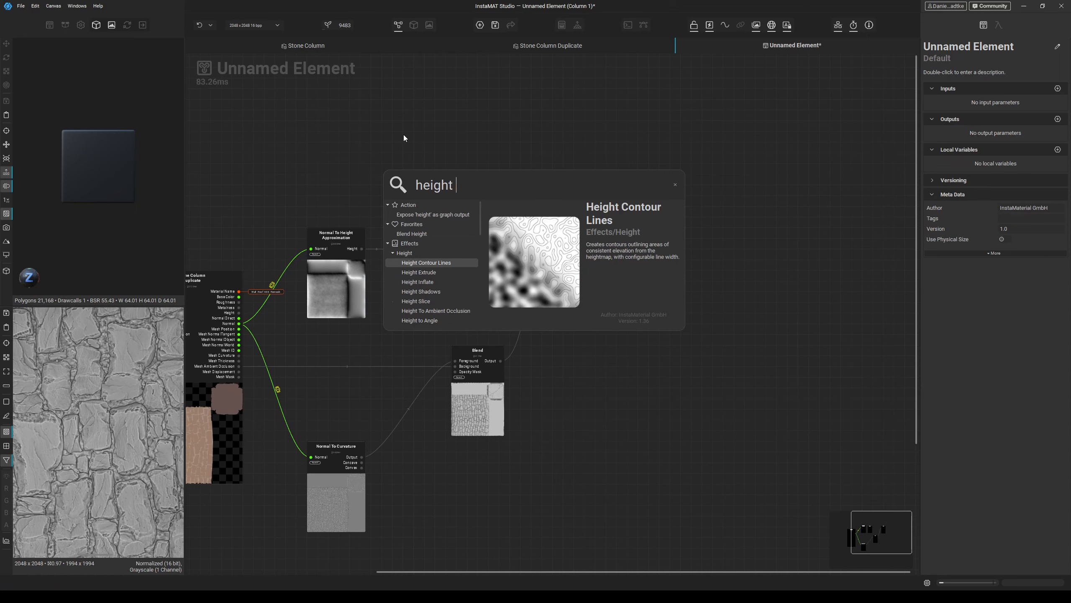
{"action": "type", "text": " slops"}
{"action": "key", "text": "BackSpace"}
{"action": "key", "text": "Return"}
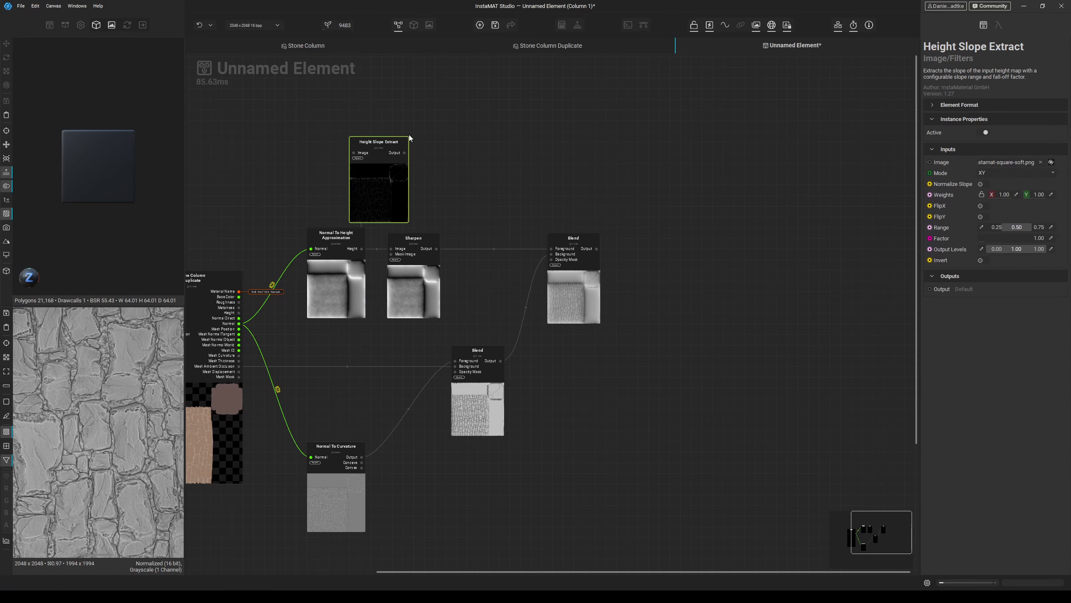
{"action": "left_click_drag", "start_coordinate": [402, 182], "coordinate": [440, 139]}
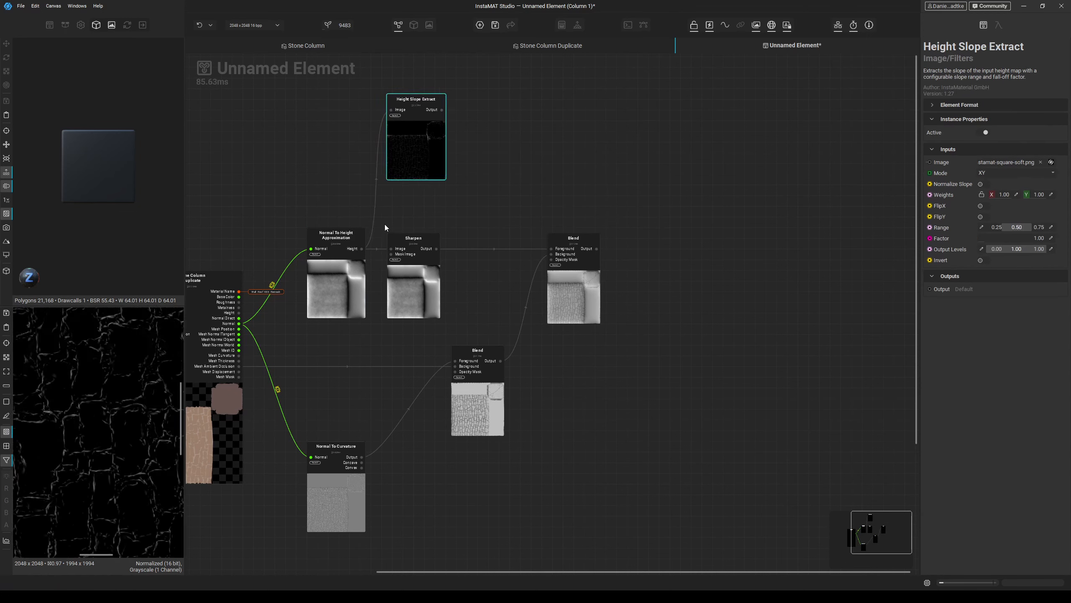
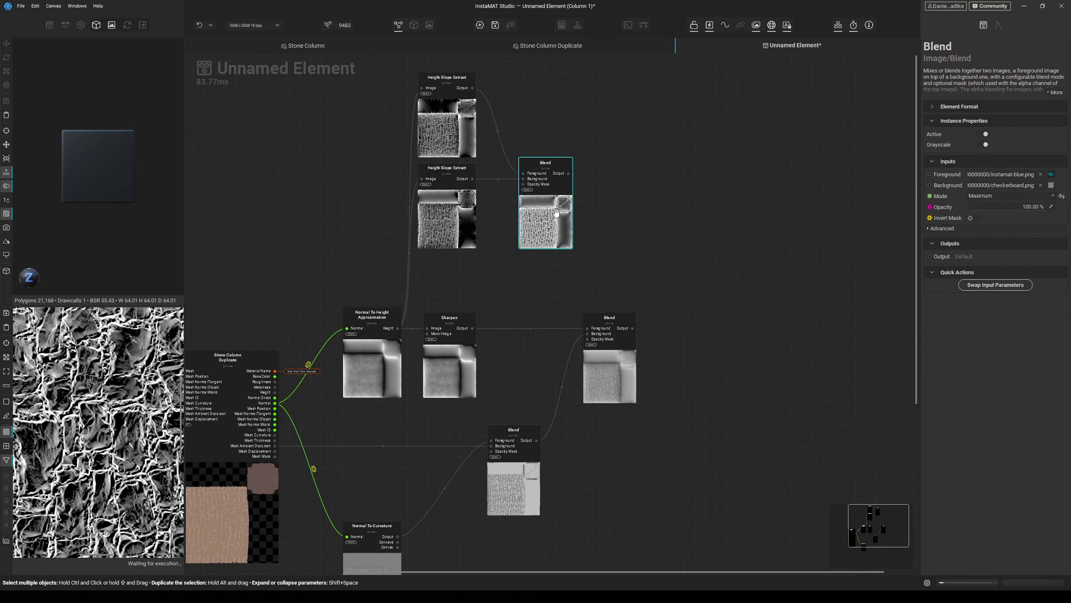
- Duplicate the Sharpen node onto the output of the Maximum Blend node and lower its Strength to about 16 %
{"action": "middle_click_drag", "start_coordinate": [610, 196], "coordinate": [534, 204]}
{"action": "middle_click_drag", "start_coordinate": [530, 318], "coordinate": [454, 291]}
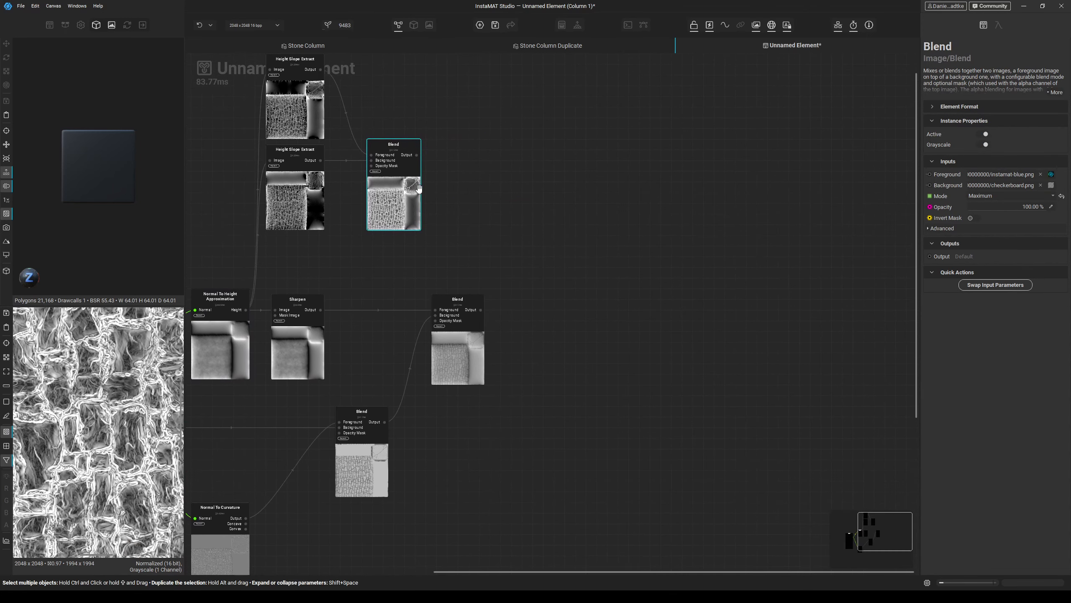
{"action": "left_click_drag", "start_coordinate": [416, 155], "coordinate": [474, 183]}
{"action": "left_click_drag", "start_coordinate": [297, 298], "coordinate": [455, 145], "text": "ctrl"}
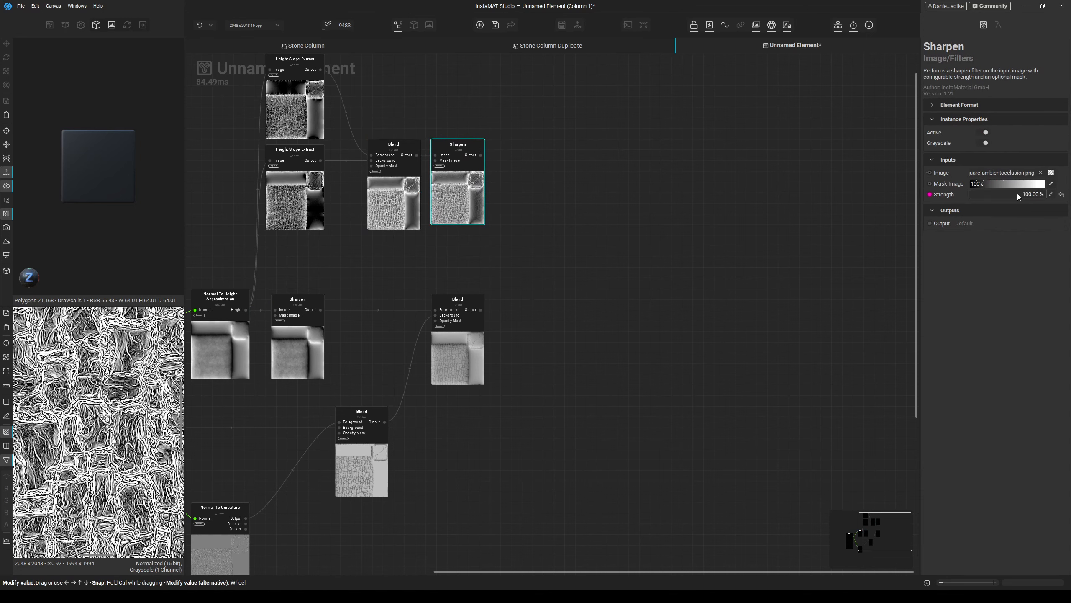
{"action": "left_click_drag", "start_coordinate": [1017, 197], "coordinate": [965, 194]}
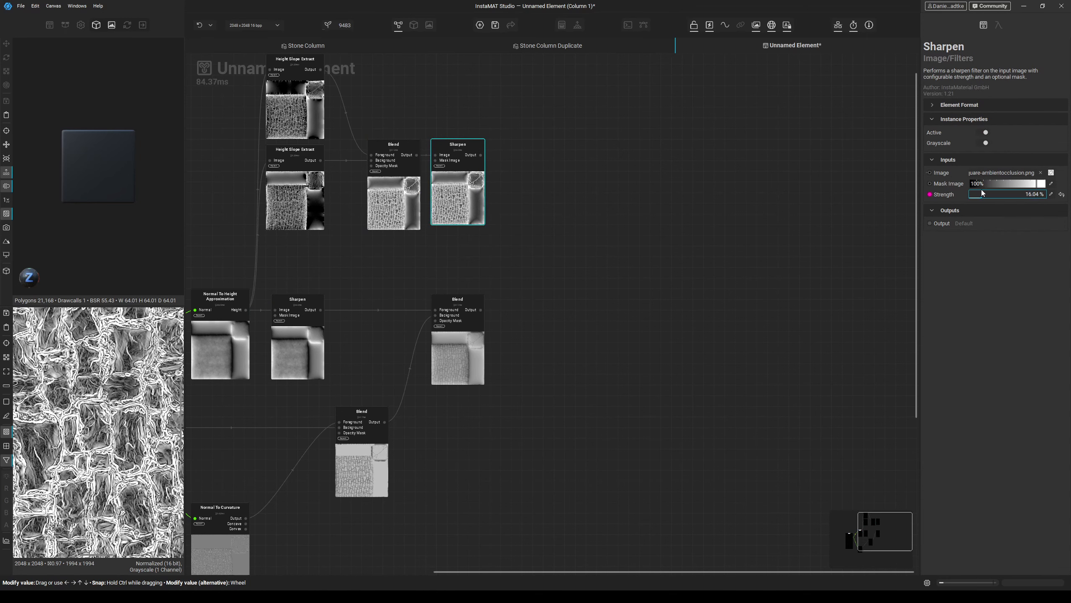
- Combine the duplicated Sharpen as Foreground and the height Blend as Background in a new Blend node with Opacity 31.05 %
{"action": "left_click_drag", "start_coordinate": [481, 155], "coordinate": [526, 210]}
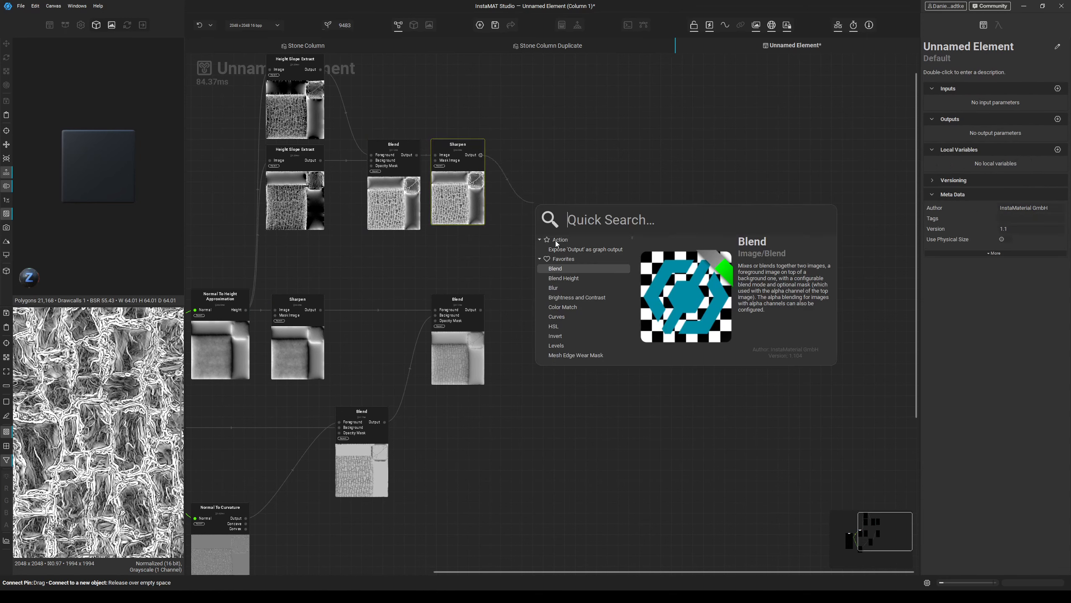
{"action": "left_click", "coordinate": [587, 270]}
{"action": "left_click_drag", "start_coordinate": [566, 259], "coordinate": [532, 270]}
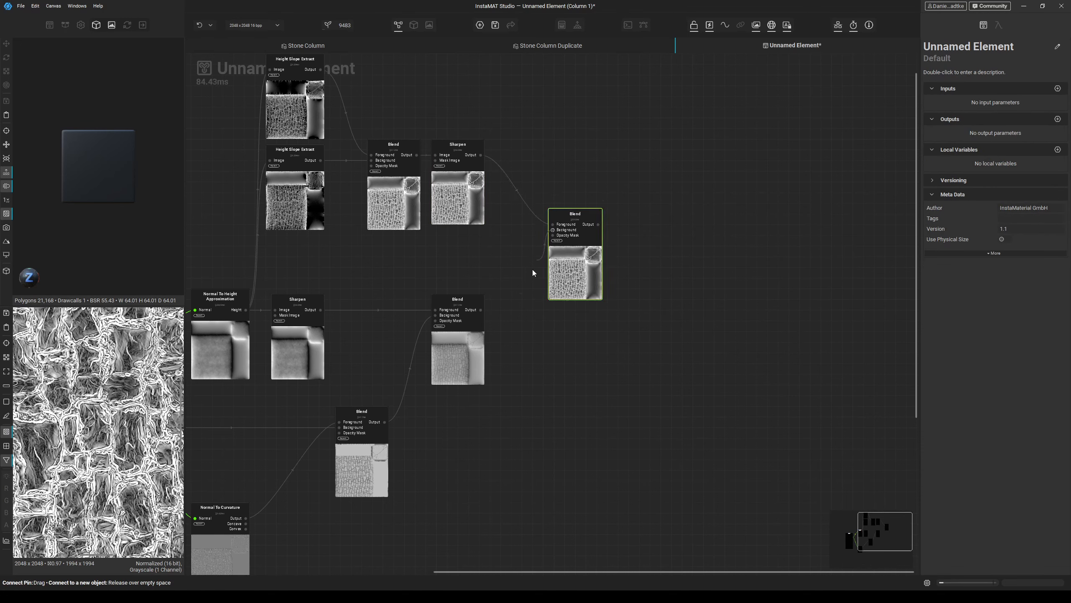
{"action": "left_click_drag", "start_coordinate": [491, 313], "coordinate": [487, 310]}
{"action": "left_click", "coordinate": [564, 278]}
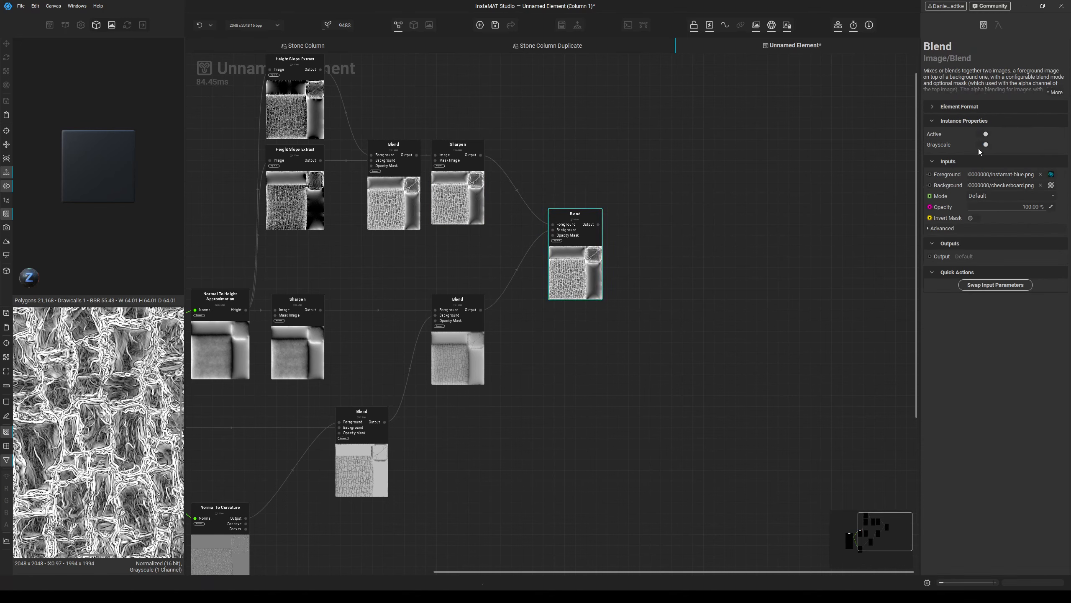
{"action": "left_click_drag", "start_coordinate": [1036, 206], "coordinate": [994, 209]}
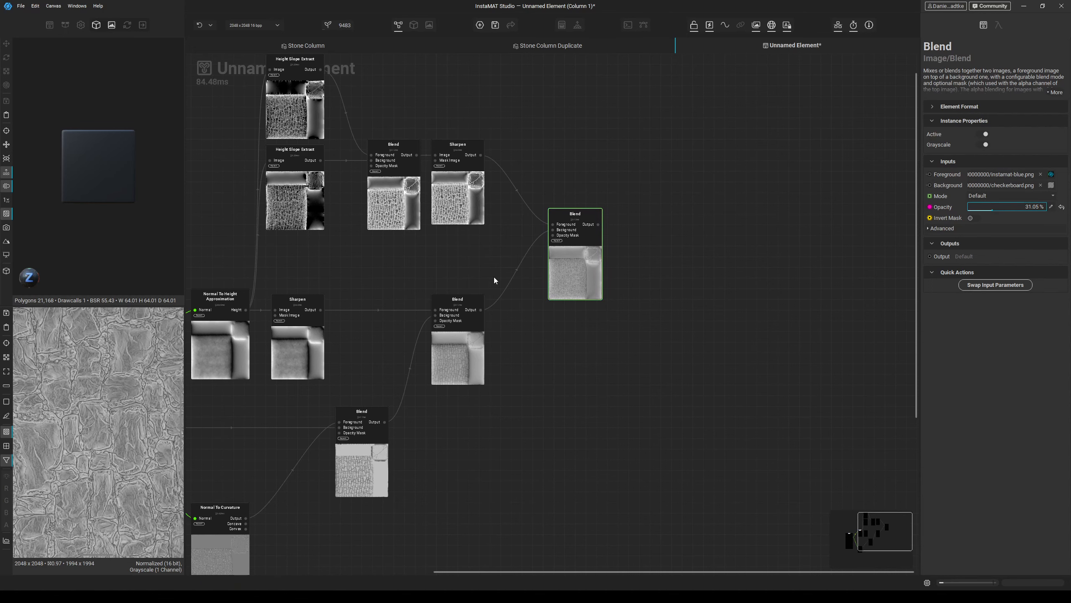
- Line up the newest Blend node with the Blend node that feeds its Background input
{"action": "scroll", "coordinate": [137, 387], "scroll_direction": "down", "scroll_amount": 5}
{"action": "left_click_drag", "start_coordinate": [137, 386], "coordinate": [113, 397]}
{"action": "scroll", "coordinate": [113, 396], "scroll_direction": "up", "scroll_amount": 8}
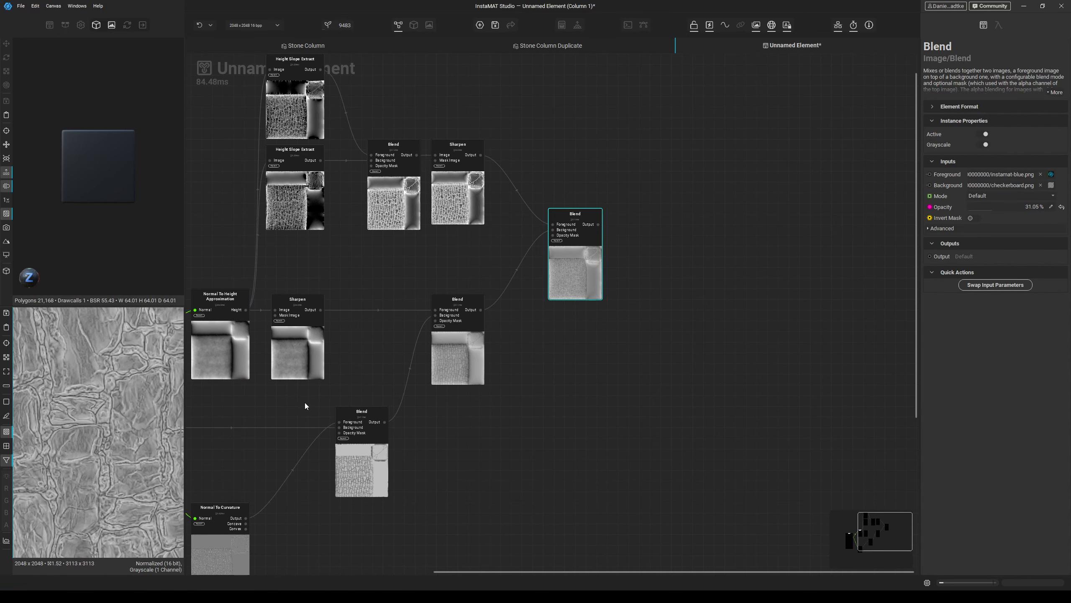
{"action": "middle_click_drag", "start_coordinate": [486, 369], "coordinate": [361, 379]}
{"action": "left_click_drag", "start_coordinate": [440, 283], "coordinate": [441, 362]}
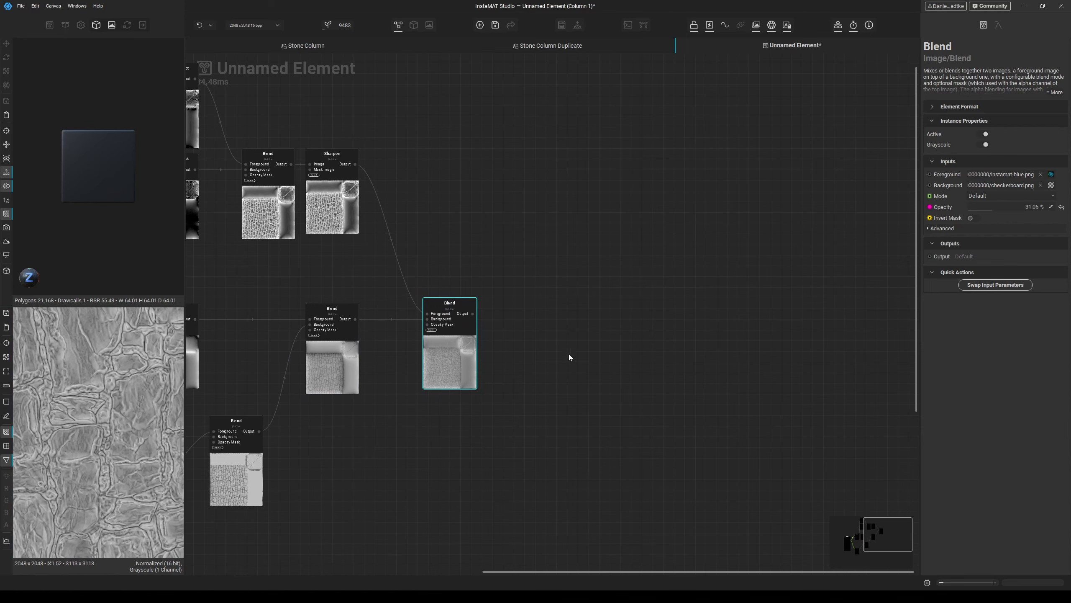
- Add a Gradient Map Dynamic node fed by the newest Blend node's output and line it up beside that Blend
{"action": "middle_click_drag", "start_coordinate": [487, 312], "coordinate": [421, 317]}
{"action": "double_click", "coordinate": [471, 315]}
{"action": "type", "text": "gr"}
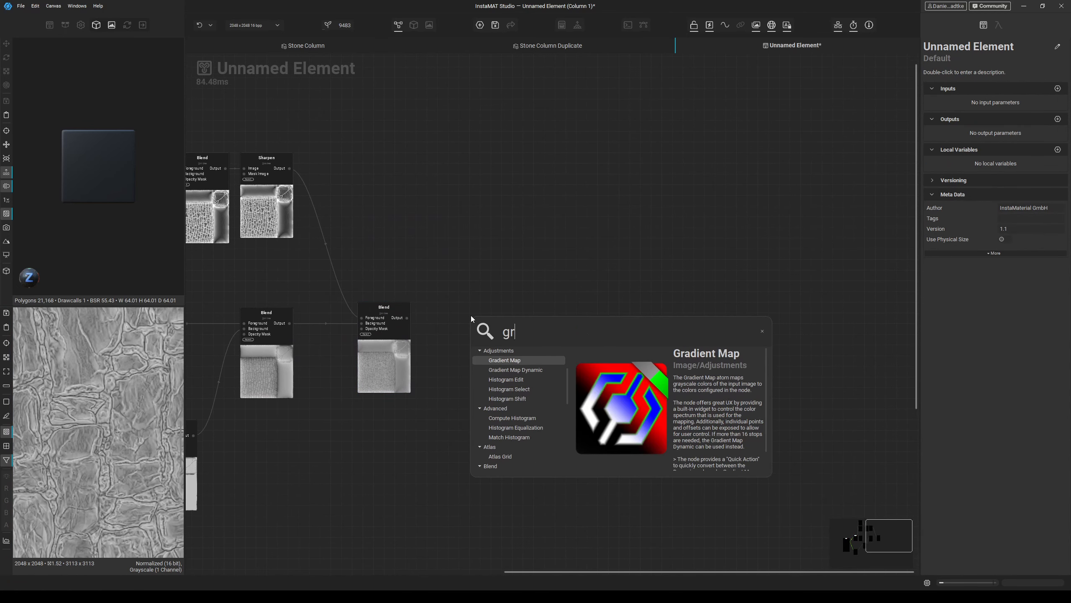
{"action": "type", "text": "adient"}
{"action": "key", "text": "Down"}
{"action": "key", "text": "Return"}
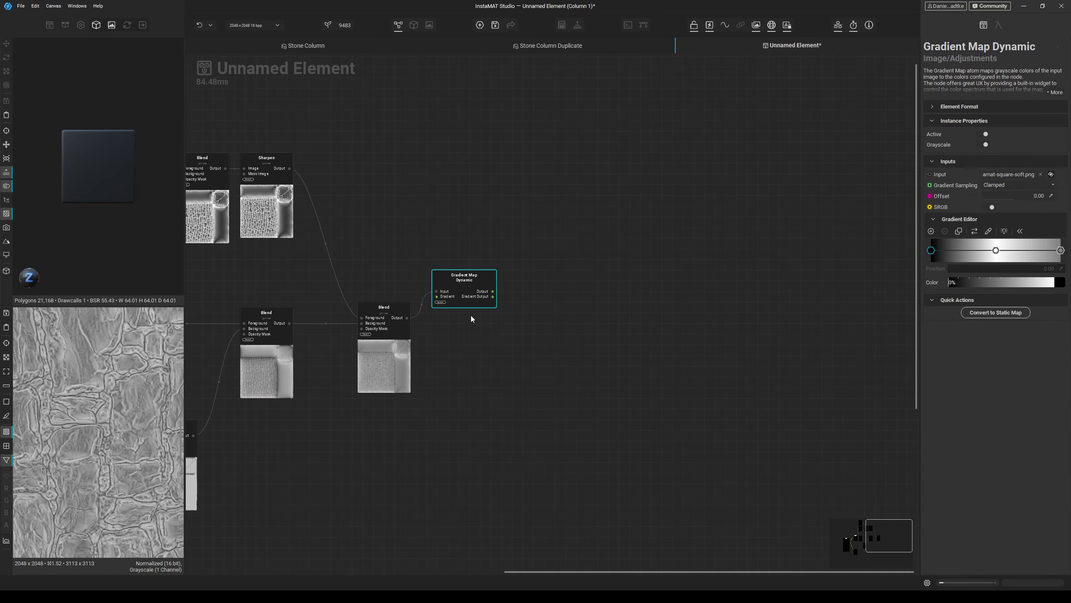
{"action": "left_click_drag", "start_coordinate": [466, 314], "coordinate": [474, 343]}
- Bring up the reference photo DSC_3243.JPG zoomed in on the stone wall, and turn off Grayscale for the Gradient Map Dynamic node
{"action": "key", "text": "alt+Tab"}
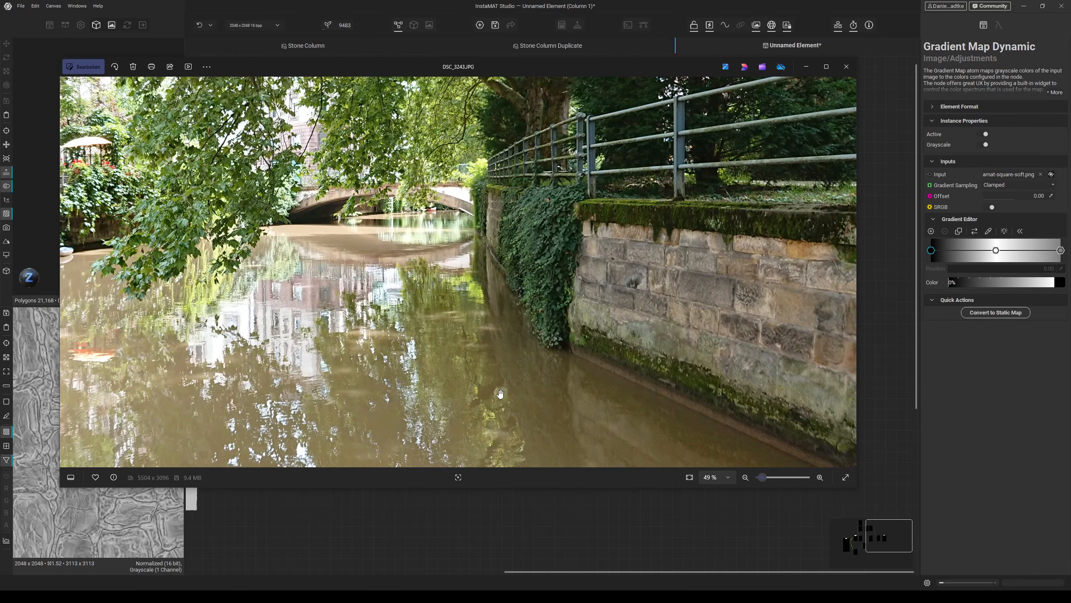
{"action": "scroll", "coordinate": [707, 339], "scroll_direction": "up", "scroll_amount": 6}
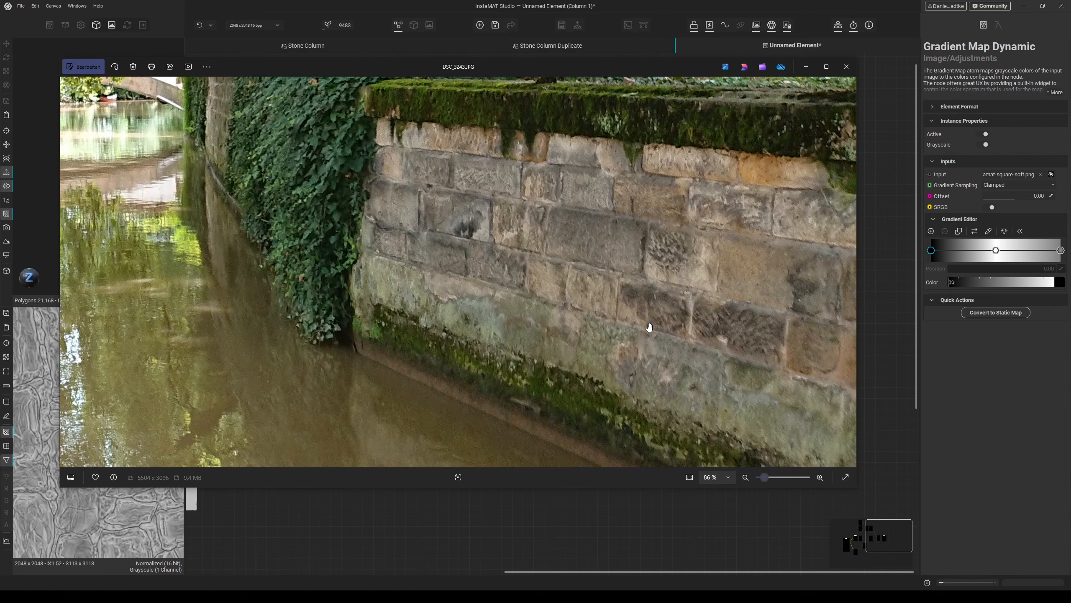
{"action": "left_click_drag", "start_coordinate": [586, 70], "coordinate": [179, 107]}
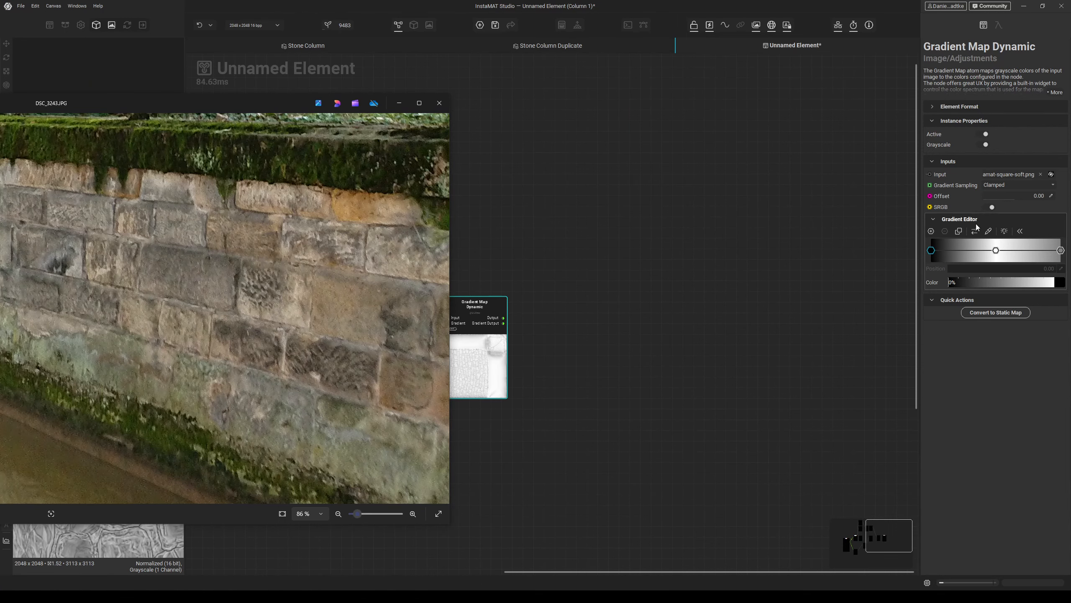
{"action": "left_click", "coordinate": [497, 333]}
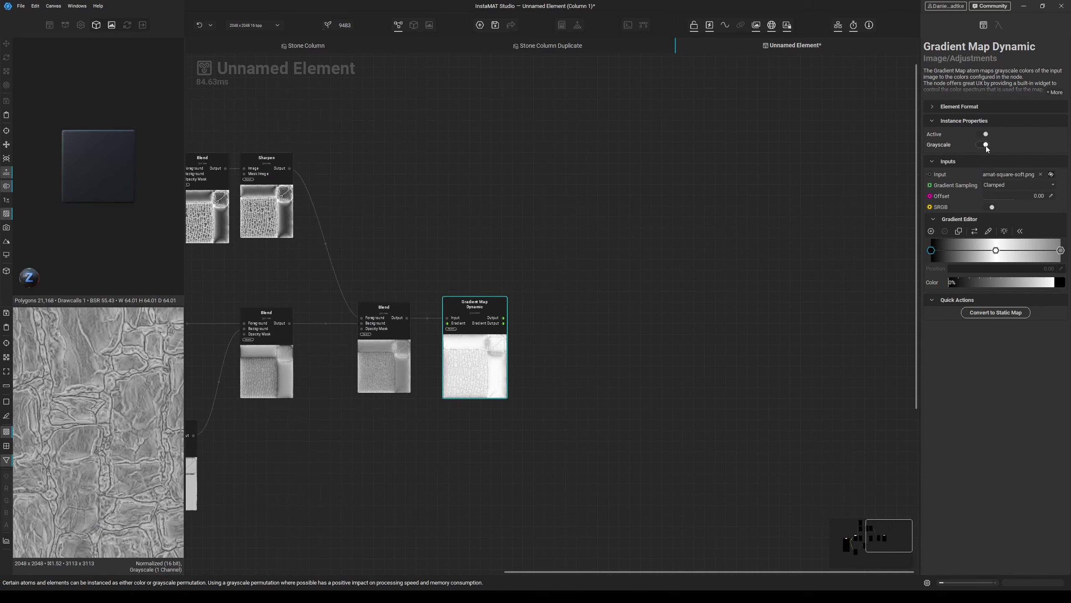
{"action": "left_click", "coordinate": [986, 145]}
- Place the photo viewer side by side with InstaMAT Studio and pick the node's gradient across the wall's grey-brown stones
{"action": "key", "text": "alt+Tab"}
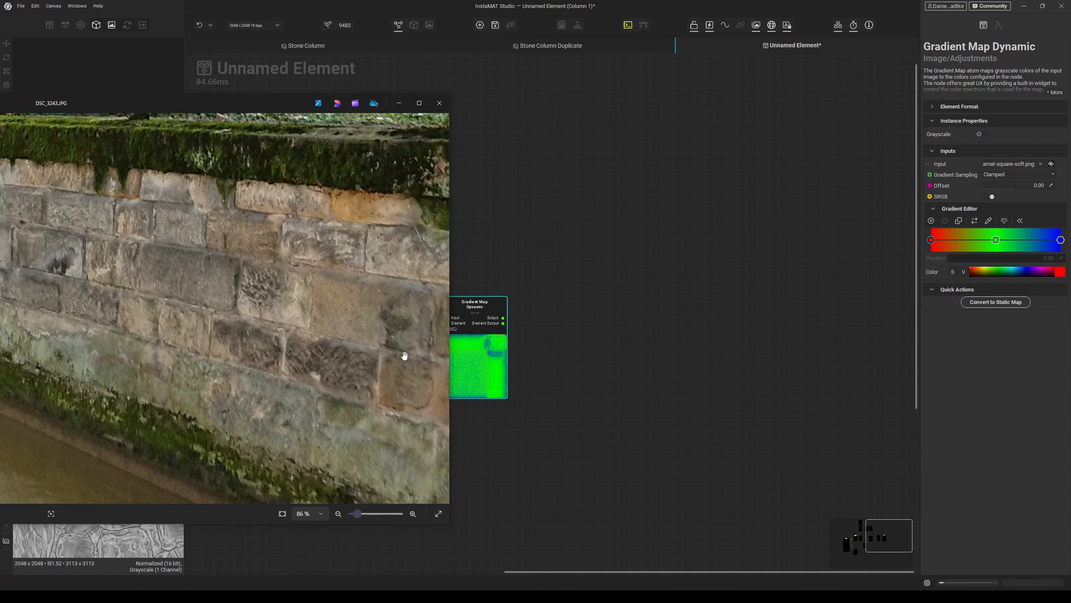
{"action": "left_click", "coordinate": [986, 223]}
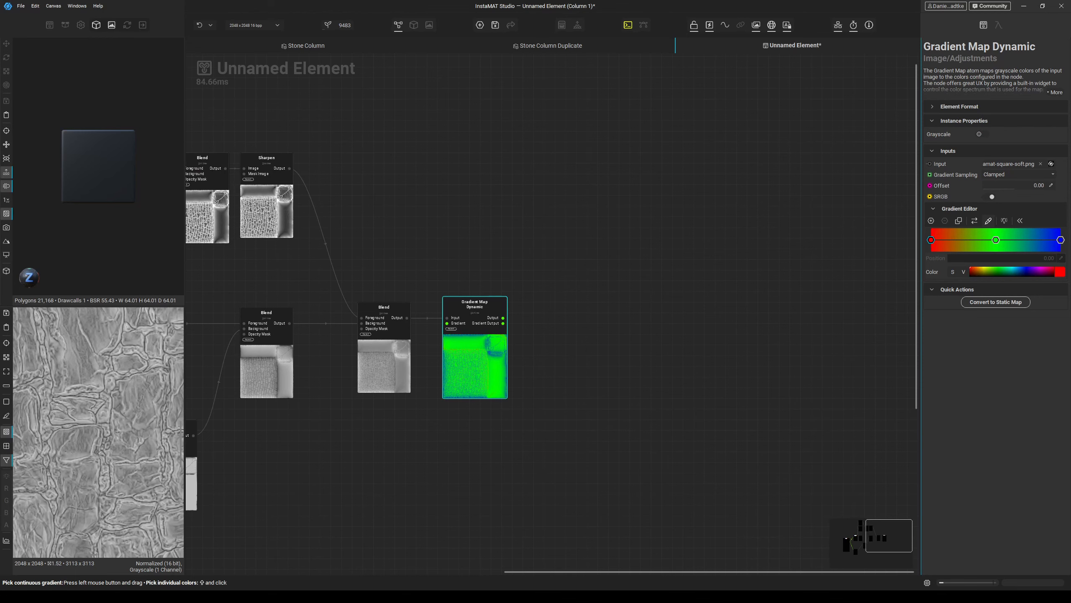
{"action": "key", "text": "alt+Tab"}
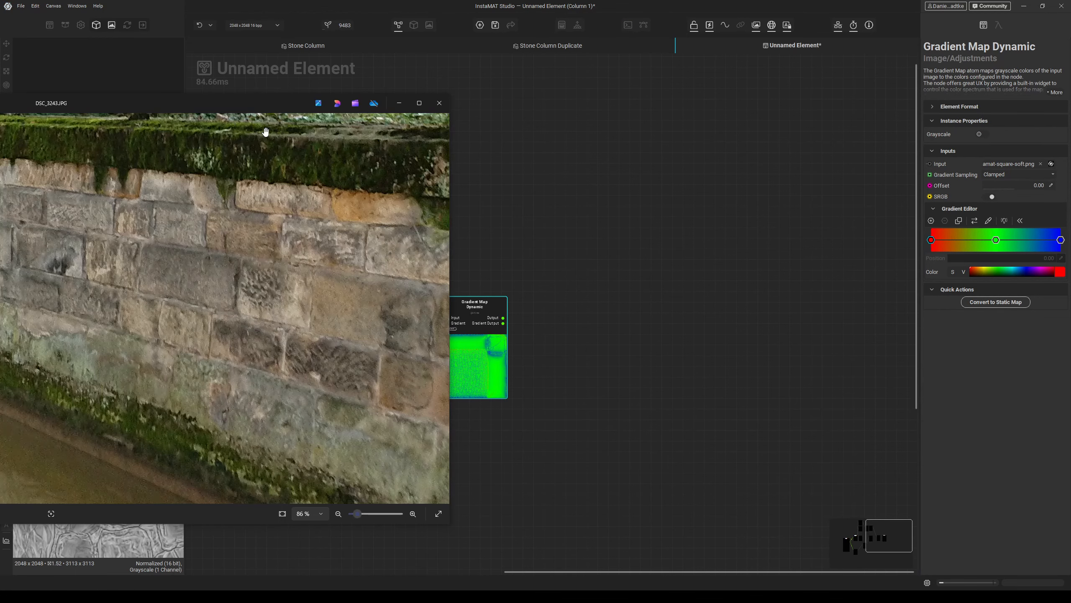
{"action": "left_click_drag", "start_coordinate": [275, 112], "coordinate": [0, 91]}
{"action": "left_click_drag", "start_coordinate": [0, 90], "coordinate": [0, 90]}
{"action": "left_click", "coordinate": [728, 155]}
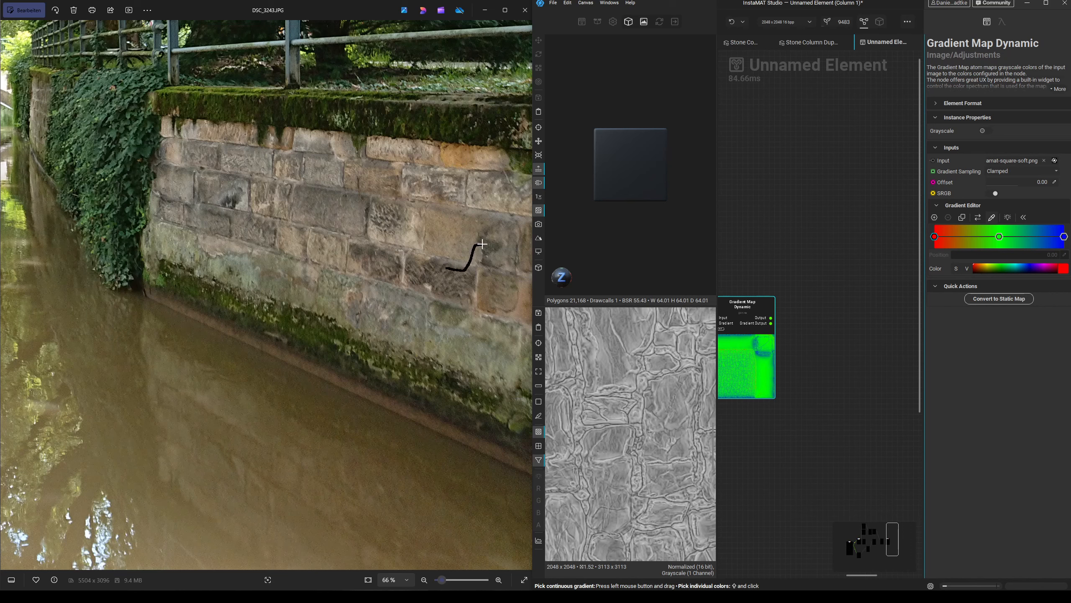
{"action": "left_click_drag", "start_coordinate": [482, 243], "coordinate": [488, 249]}
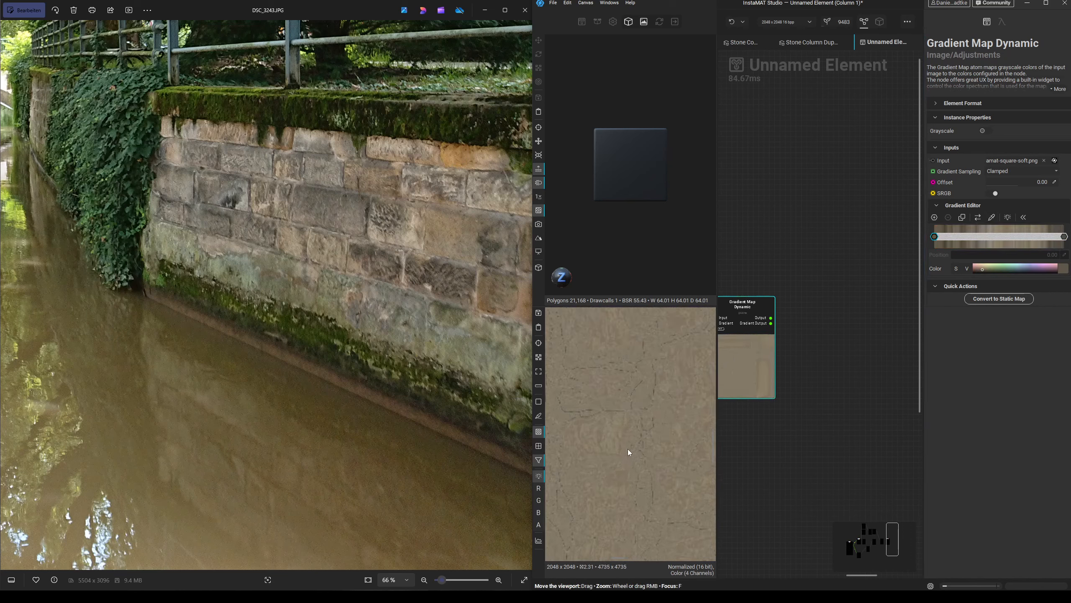
- Duplicate the Gradient Map Dynamic node above the original and pick its gradient from the orange stone below the wall's mossy ledge
{"action": "middle_click_drag", "start_coordinate": [794, 405], "coordinate": [762, 422]}
{"action": "scroll", "coordinate": [762, 422], "scroll_direction": "down", "scroll_amount": 3}
{"action": "left_click_drag", "start_coordinate": [739, 390], "coordinate": [775, 333]}
{"action": "left_click", "coordinate": [992, 216]}
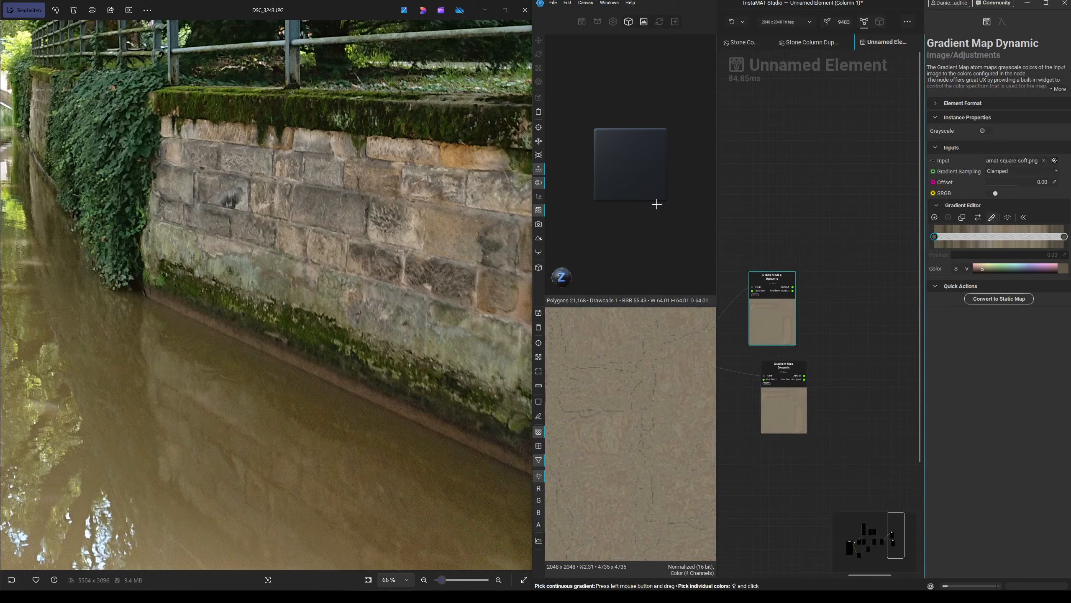
{"action": "left_click_drag", "start_coordinate": [469, 154], "coordinate": [482, 162]}
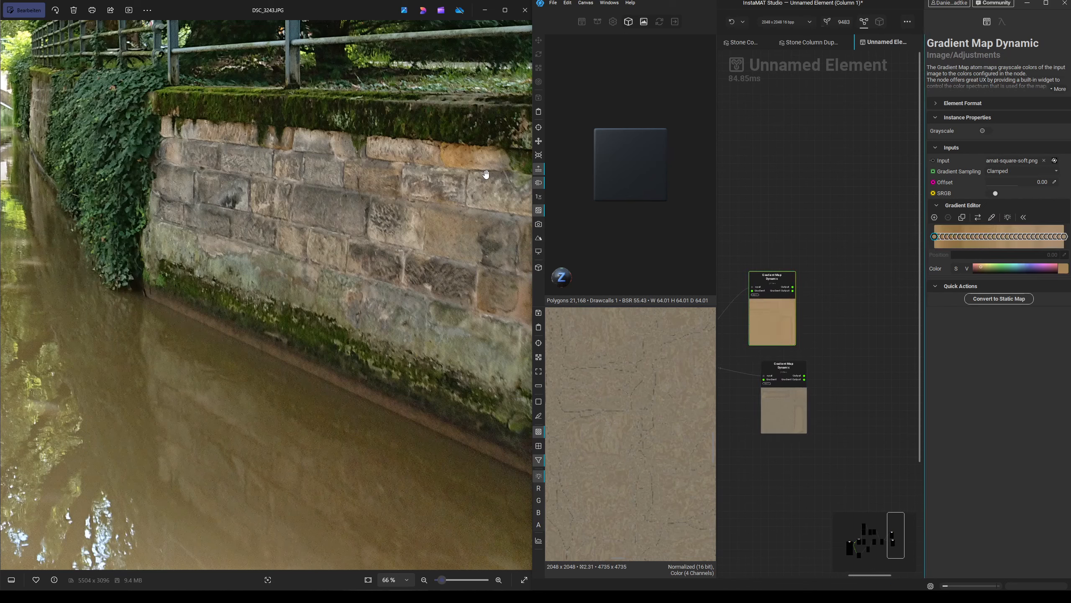
- Duplicate the orange Gradient Map Dynamic node above itself and pick its gradient from the rough stones mid-wall in the photo
{"action": "double_click", "coordinate": [753, 315]}
{"action": "middle_click_drag", "start_coordinate": [777, 339], "coordinate": [754, 378]}
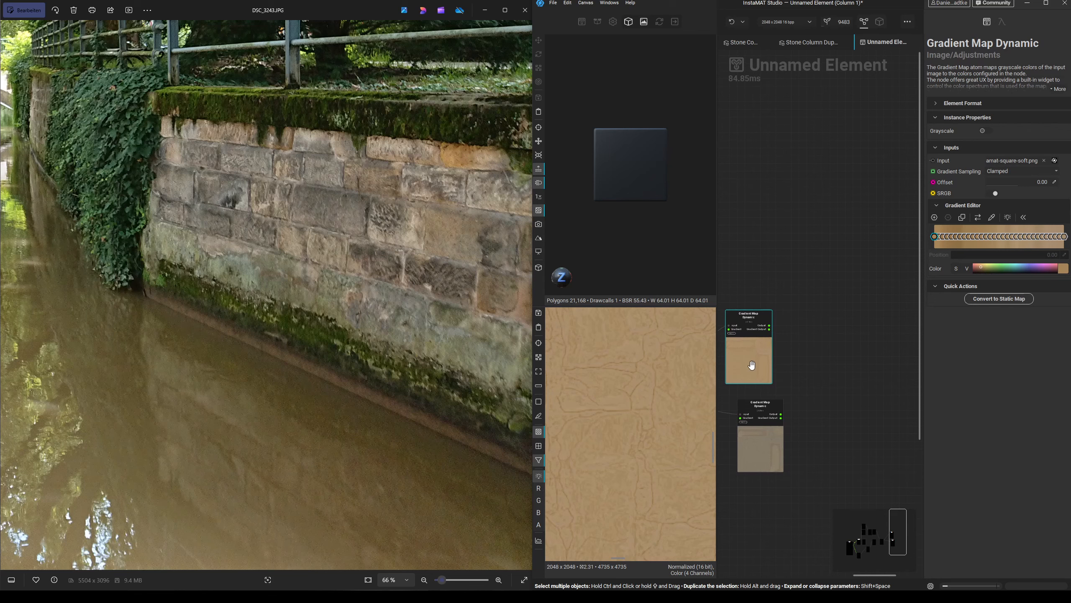
{"action": "left_click_drag", "start_coordinate": [751, 365], "coordinate": [759, 288], "text": "alt"}
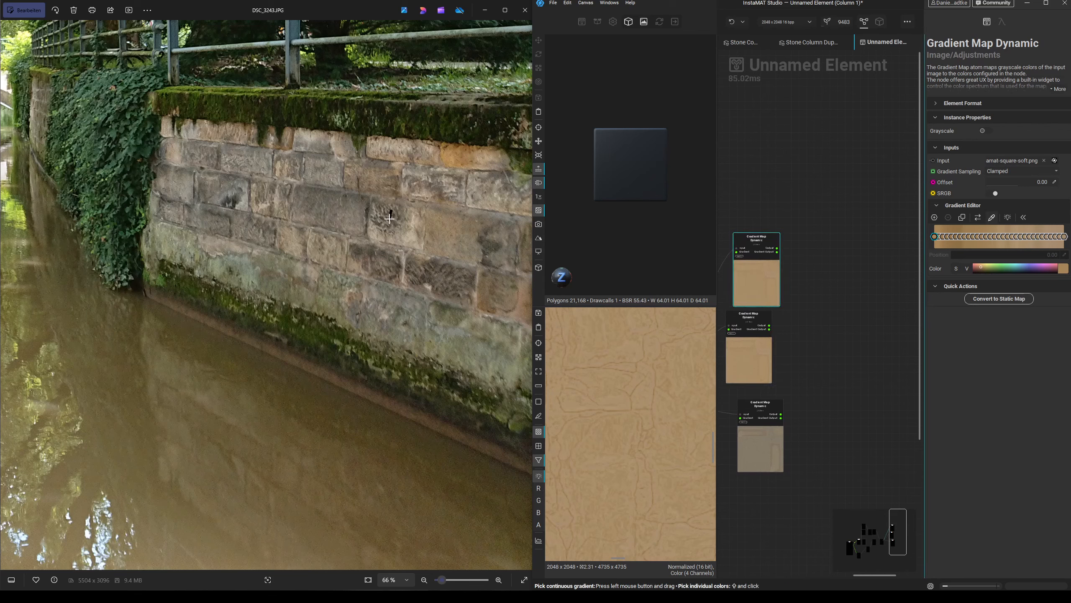
{"action": "left_click_drag", "start_coordinate": [389, 218], "coordinate": [431, 234]}
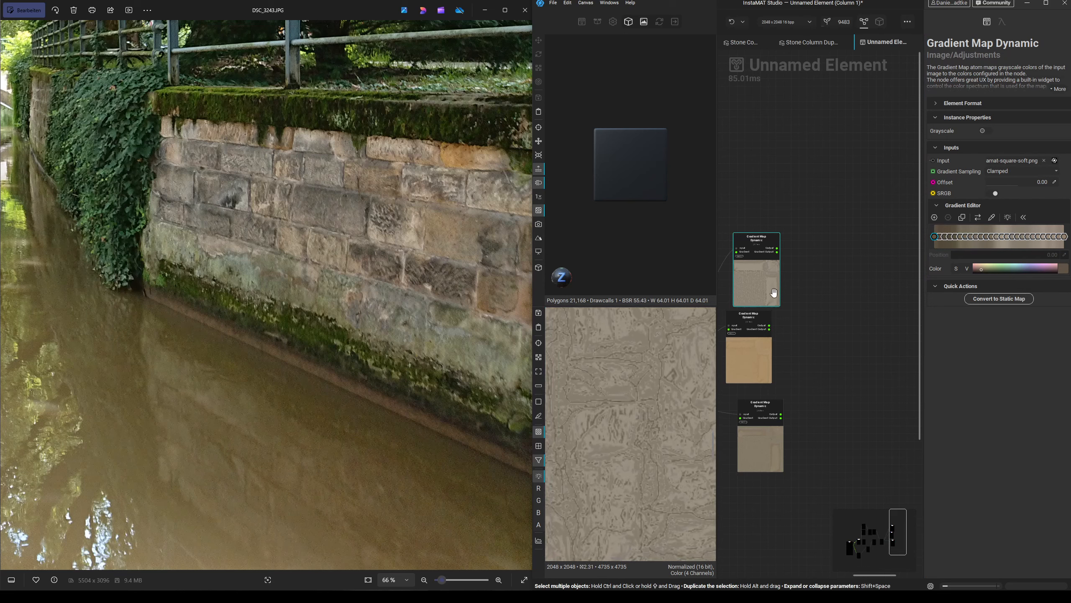
- Duplicate the uppermost Gradient Map Dynamic node above itself and pick its gradient from the darker brown stones near the photo's edge
{"action": "left_click_drag", "start_coordinate": [771, 289], "coordinate": [770, 212], "text": "alt"}
{"action": "left_click", "coordinate": [757, 209]}
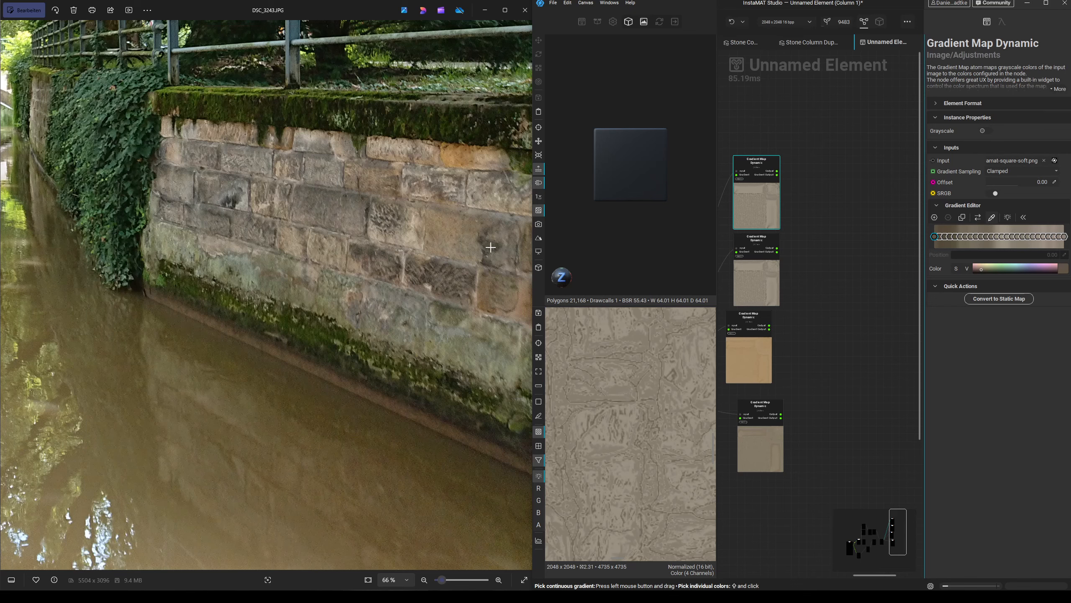
{"action": "left_click_drag", "start_coordinate": [489, 285], "coordinate": [489, 287]}
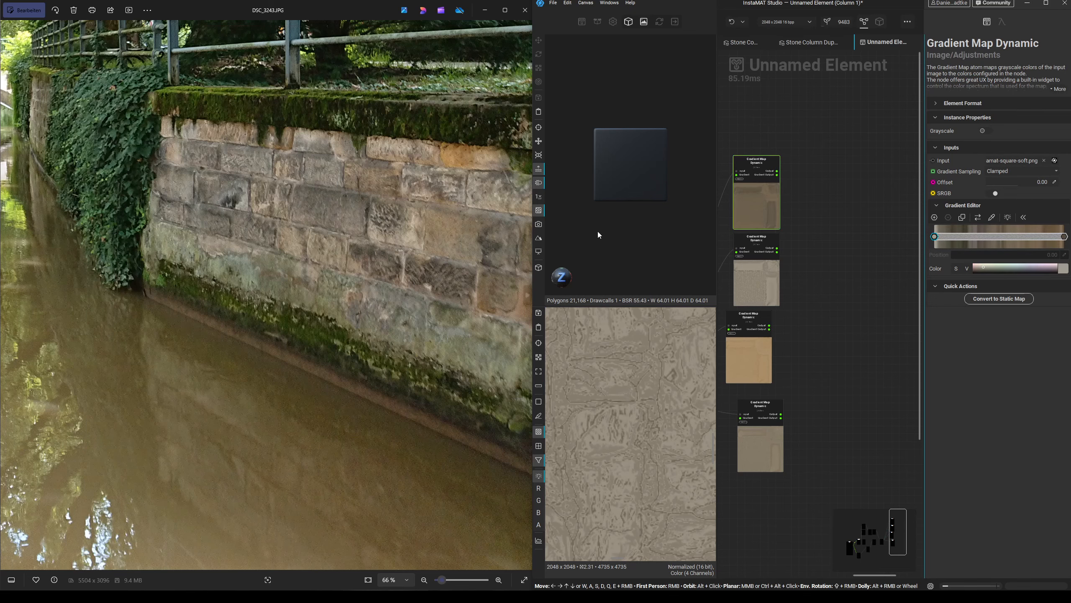
- Maximize the InstaMAT Studio window and move all four Gradient Map Dynamic nodes farther from the Blend that feeds them
{"action": "left_click", "coordinate": [1046, 3]}
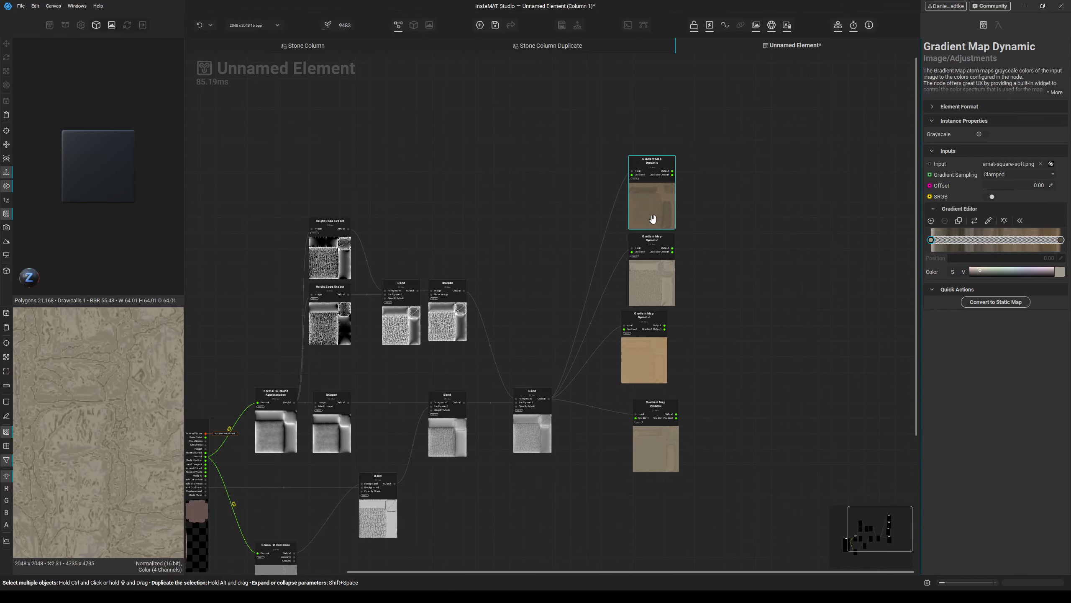
{"action": "scroll", "coordinate": [100, 439], "scroll_direction": "up", "scroll_amount": 4}
{"action": "scroll", "coordinate": [100, 439], "scroll_direction": "down", "scroll_amount": 4}
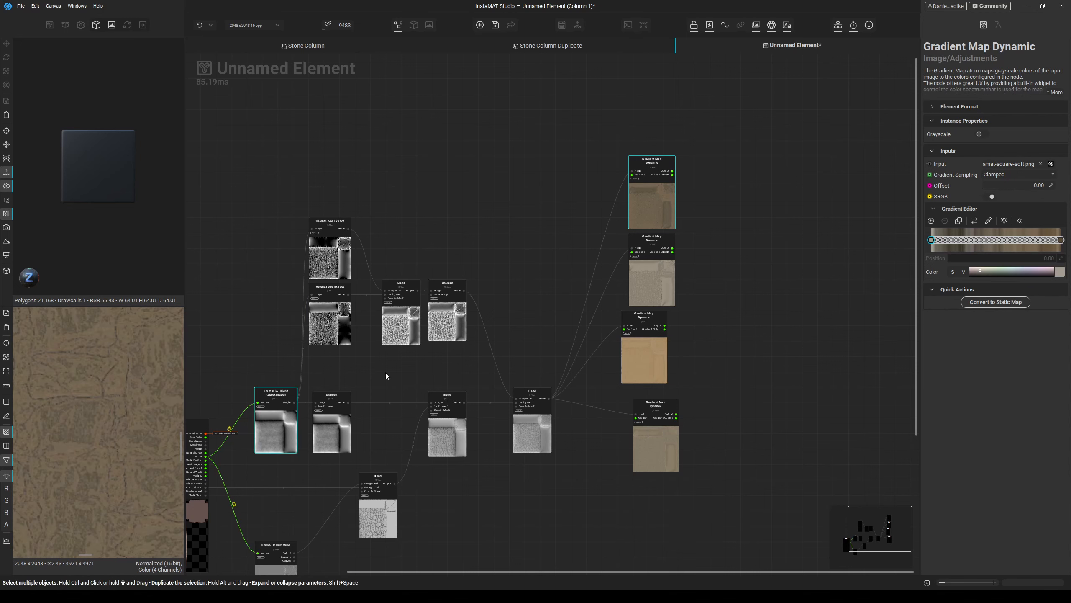
{"action": "left_click_drag", "start_coordinate": [619, 183], "coordinate": [664, 424], "text": "shift"}
{"action": "left_click_drag", "start_coordinate": [653, 444], "coordinate": [734, 448]}
{"action": "left_click", "coordinate": [637, 426]}
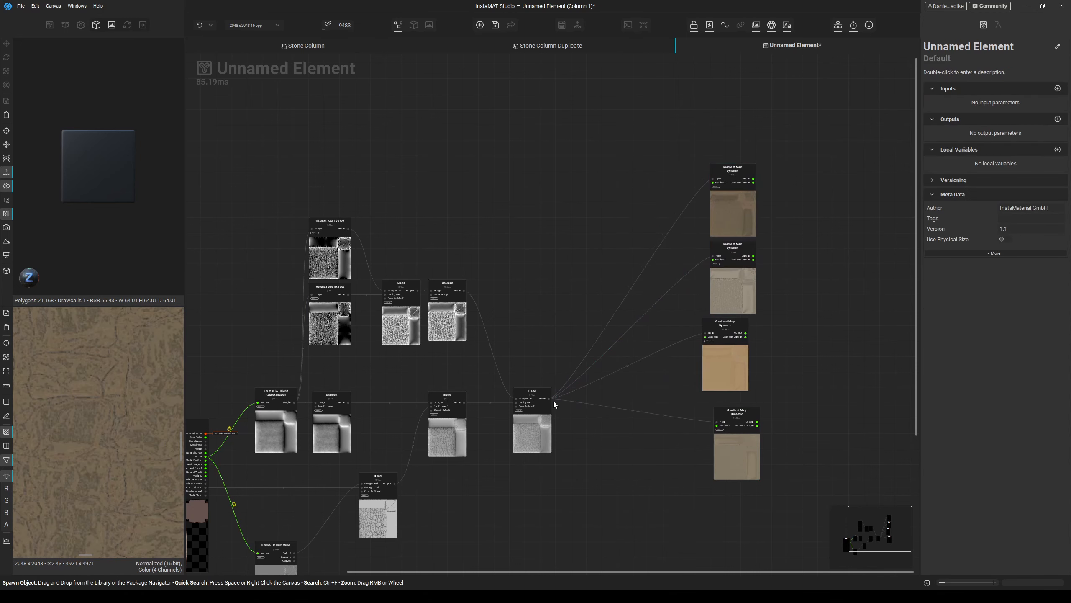
- Insert a Sharpen node after the last Blend and reroute all four Gradient Map Dynamic connections to the Sharpen output
{"action": "left_click_drag", "start_coordinate": [549, 399], "coordinate": [602, 410]}
{"action": "type", "text": "sharp"}
{"action": "key", "text": "Return"}
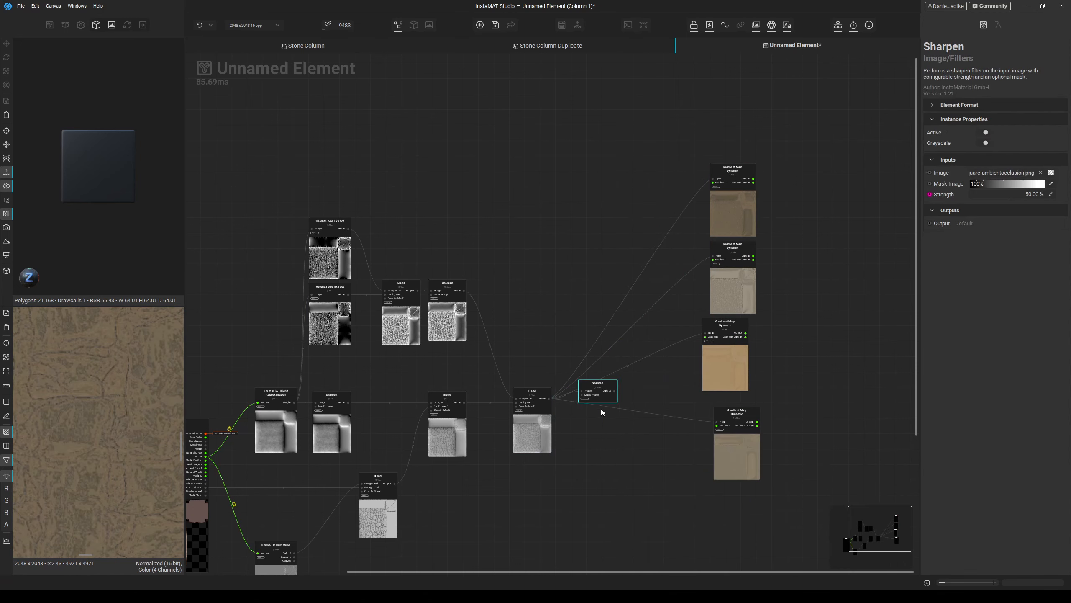
{"action": "left_click", "coordinate": [548, 400], "text": "shift"}
{"action": "left_click_drag", "start_coordinate": [548, 399], "coordinate": [614, 391], "text": "shift"}
{"action": "left_click", "coordinate": [605, 417]}
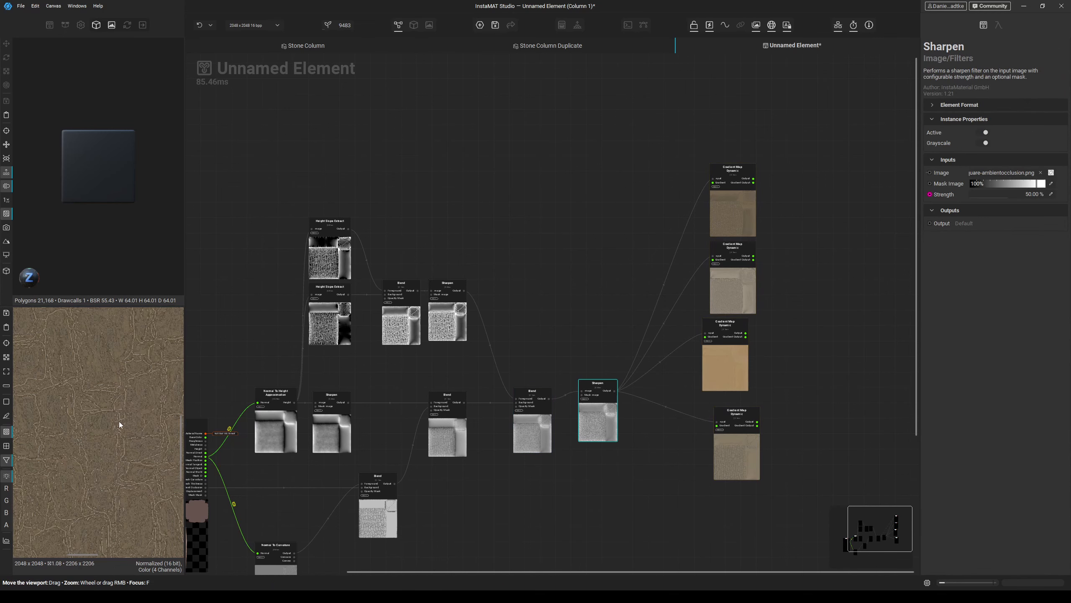
- Preview the sharpened colour output of each of the four Gradient Map Dynamic nodes in turn
{"action": "left_click", "coordinate": [717, 436]}
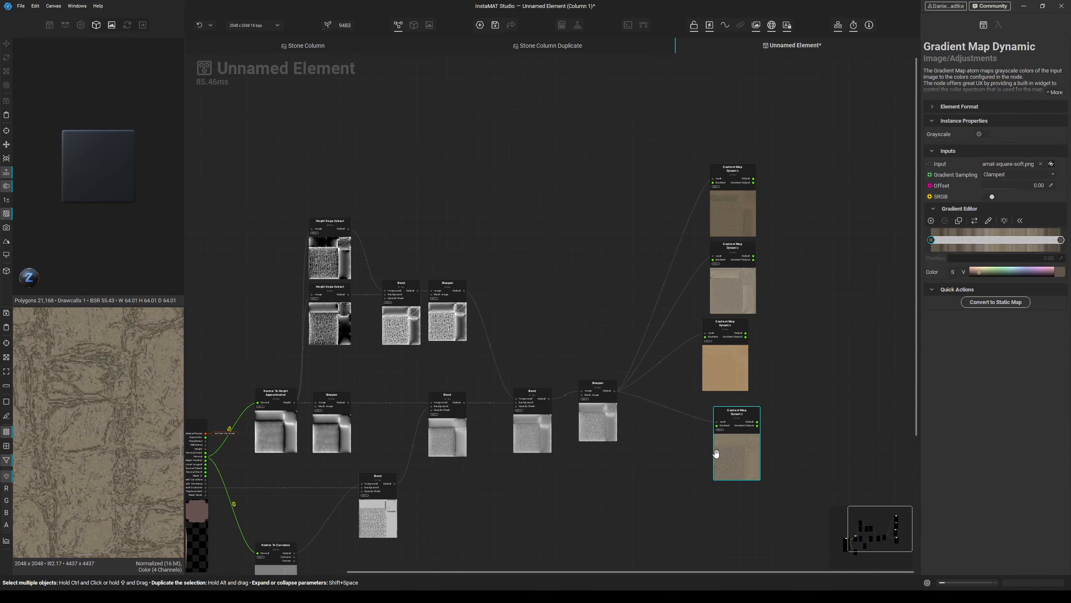
{"action": "left_click", "coordinate": [727, 383]}
{"action": "middle_click_drag", "start_coordinate": [724, 364], "coordinate": [682, 373]}
{"action": "left_click", "coordinate": [683, 313]}
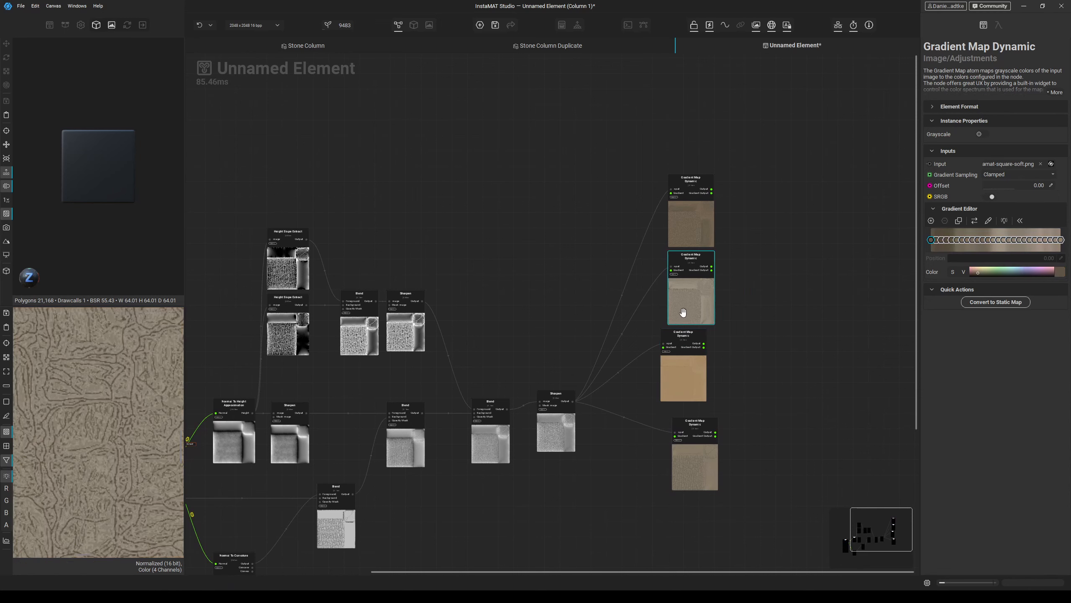
{"action": "left_click", "coordinate": [708, 234]}
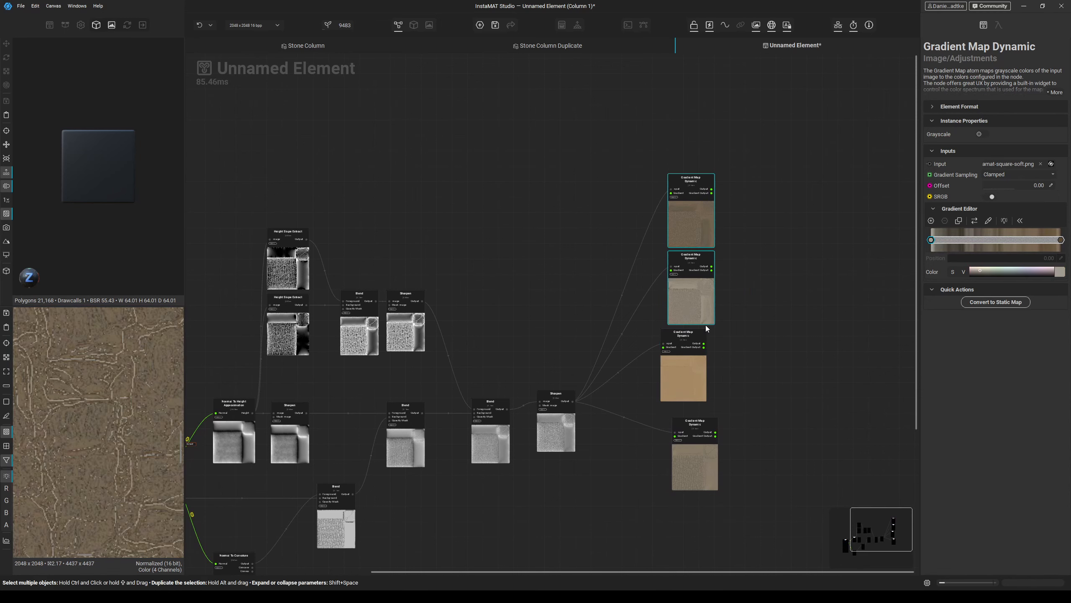
{"action": "left_click", "coordinate": [699, 314]}
{"action": "left_click", "coordinate": [684, 376]}
- Move the four Gradient Map Dynamic nodes together to leave more space after the new Sharpen node
{"action": "middle_click_drag", "start_coordinate": [725, 371], "coordinate": [641, 313]}
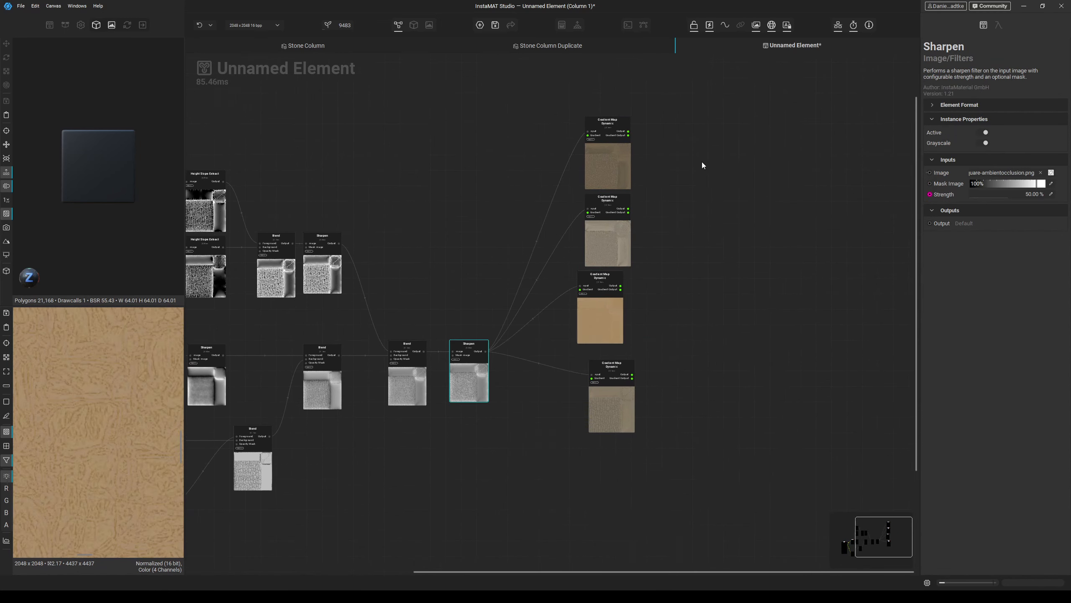
{"action": "left_click_drag", "start_coordinate": [751, 135], "coordinate": [585, 399]}
{"action": "left_click_drag", "start_coordinate": [609, 317], "coordinate": [704, 312]}
{"action": "left_click", "coordinate": [503, 481]}
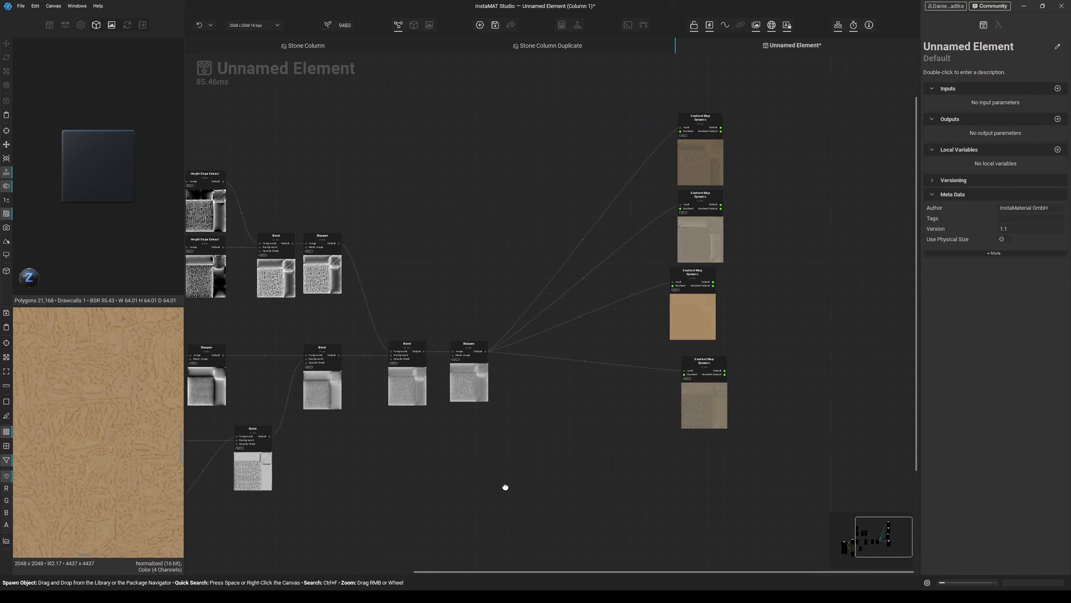
- Add a Dense Noise 1 node below the last Sharpen node, preview it and raise its Scale to 32
{"action": "middle_click_drag", "start_coordinate": [502, 477], "coordinate": [550, 460]}
{"action": "key", "text": "space"}
{"action": "type", "text": "dense"}
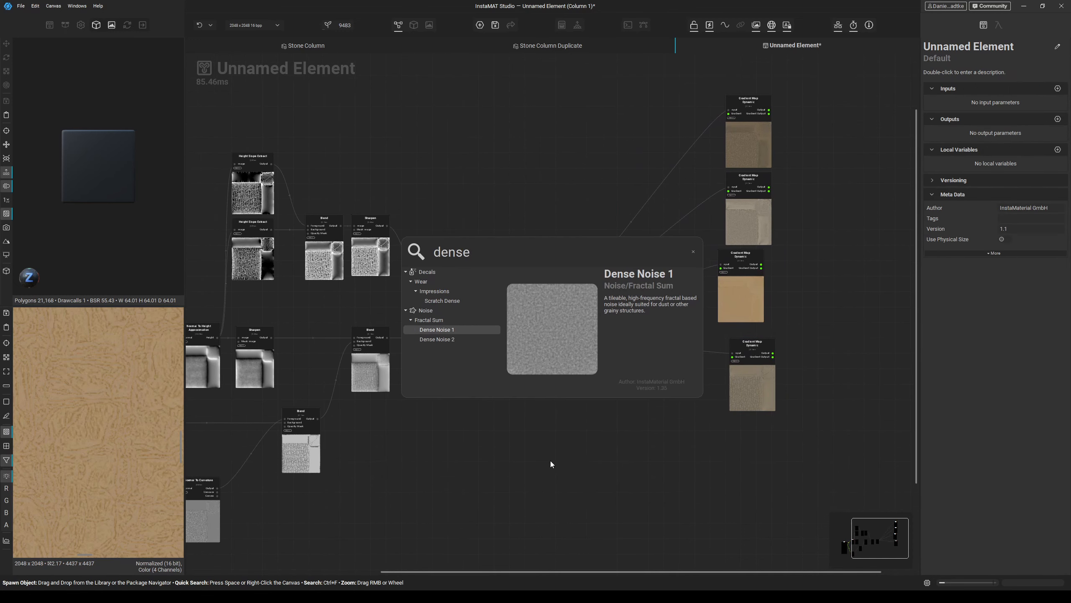
{"action": "key", "text": "Return"}
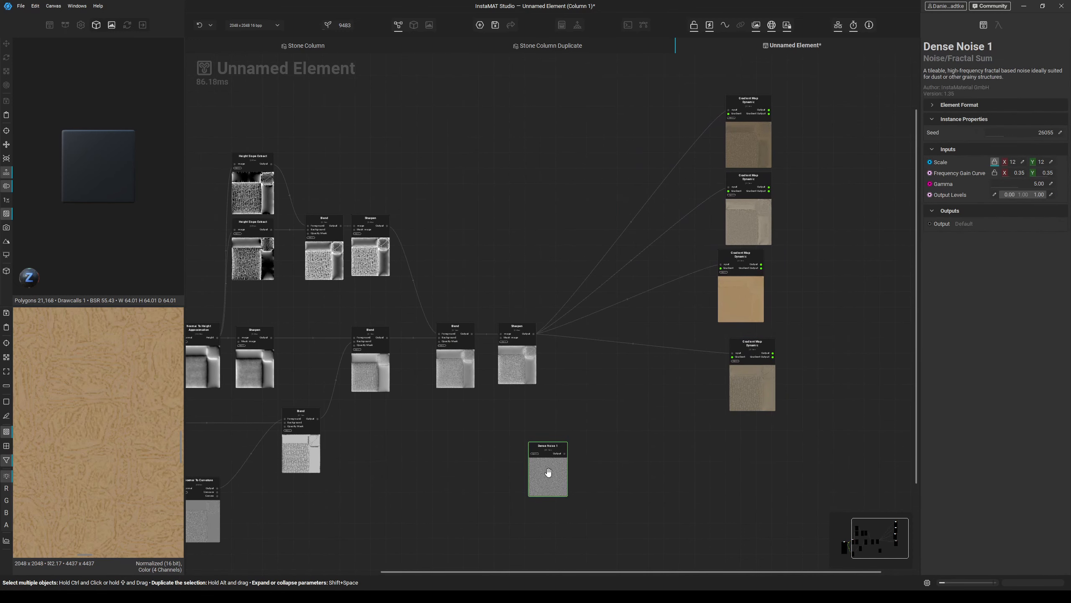
{"action": "double_click", "coordinate": [548, 472]}
{"action": "left_click_drag", "start_coordinate": [1011, 162], "coordinate": [1023, 163]}
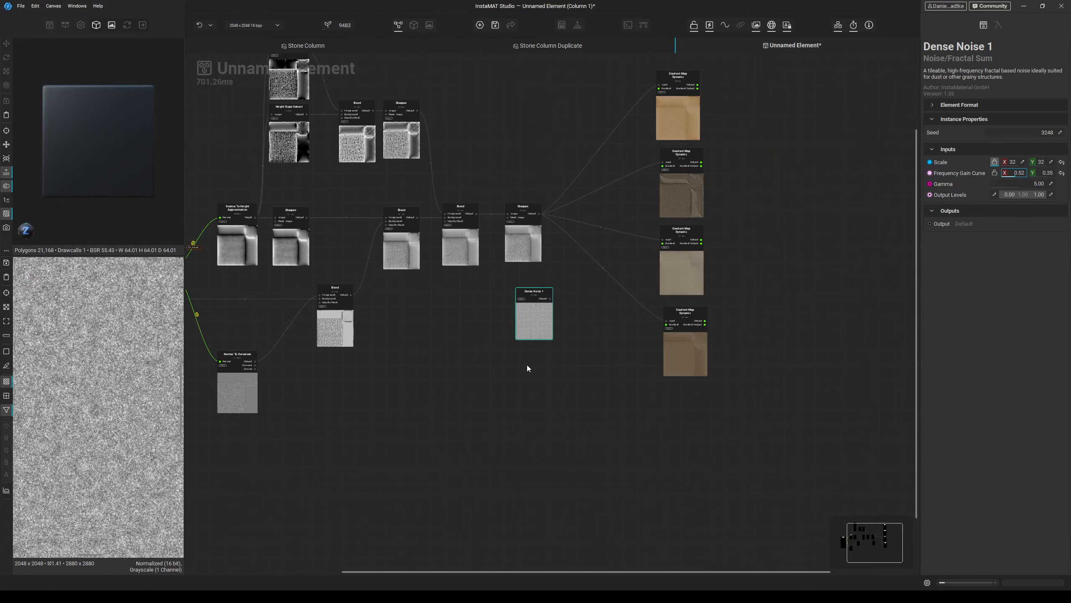
- Add a Gradient Map node below the curvature Blend, fed by the Sharpen after Normal To Height Approximation, and turn off its Grayscale
{"action": "middle_click_drag", "start_coordinate": [528, 368], "coordinate": [512, 375]}
{"action": "left_click", "coordinate": [513, 375]}
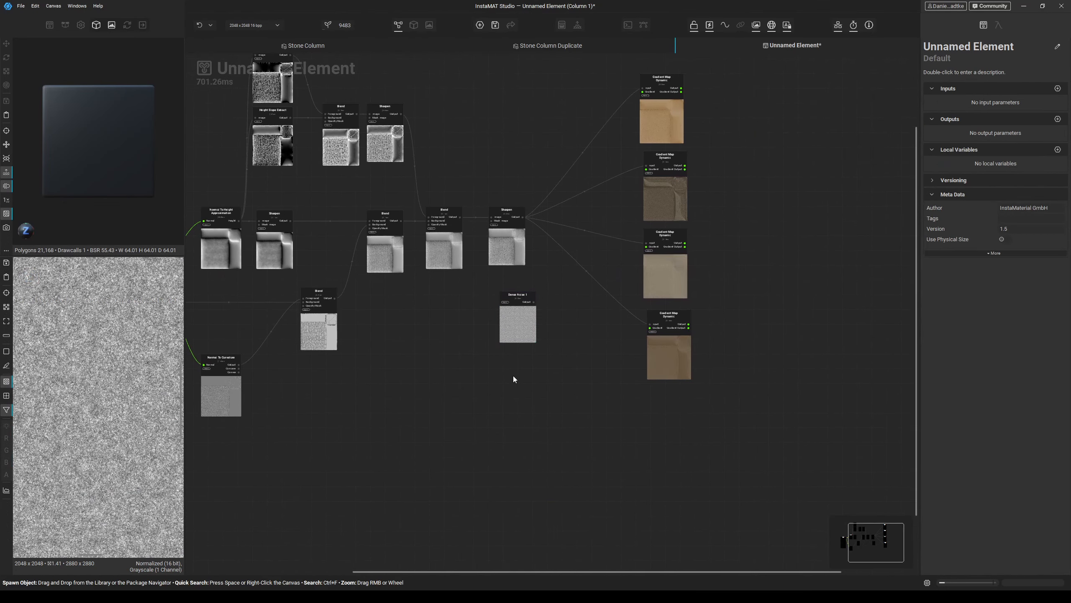
{"action": "middle_click_drag", "start_coordinate": [452, 359], "coordinate": [462, 307]}
{"action": "scroll", "coordinate": [559, 338], "scroll_direction": "down", "scroll_amount": 1}
{"action": "scroll", "coordinate": [320, 262], "scroll_direction": "up", "scroll_amount": 3}
{"action": "middle_click_drag", "start_coordinate": [294, 269], "coordinate": [365, 252]}
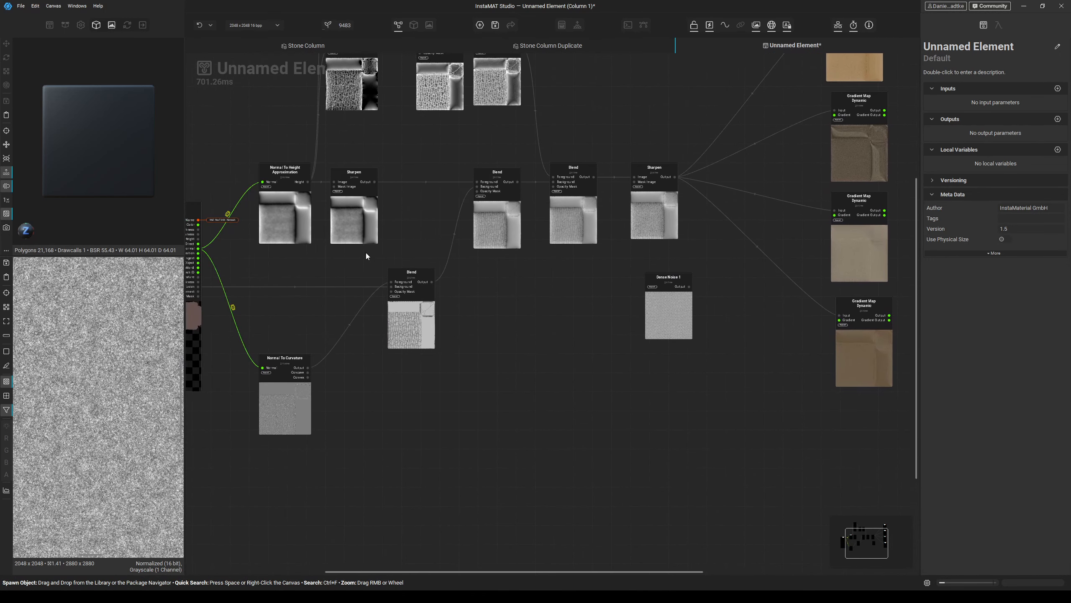
{"action": "left_click_drag", "start_coordinate": [377, 183], "coordinate": [425, 409]}
{"action": "type", "text": "gradient"}
{"action": "key", "text": "Return"}
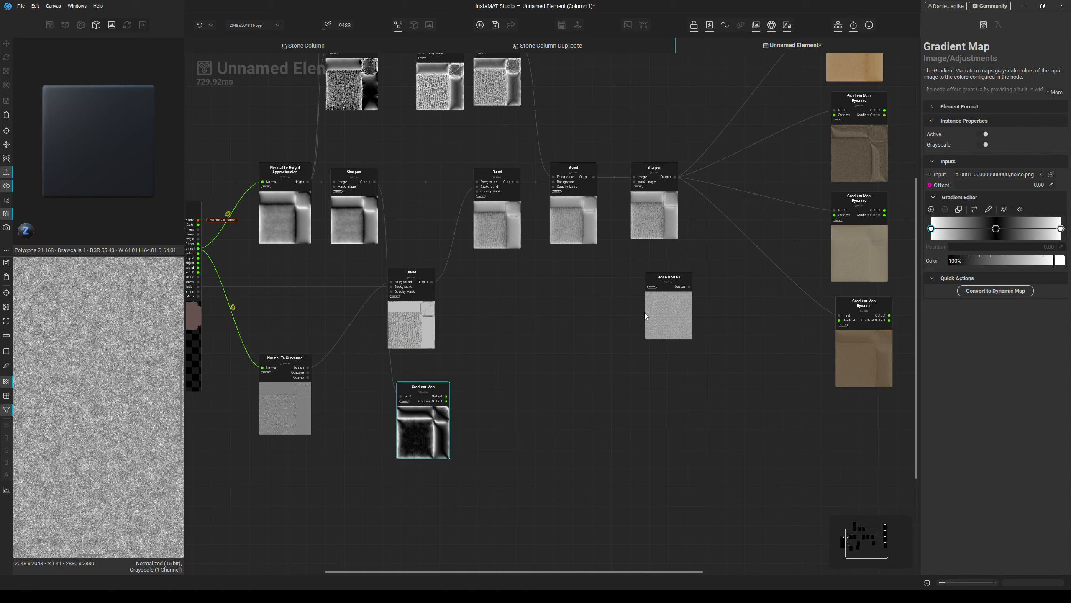
{"action": "left_click", "coordinate": [984, 145]}
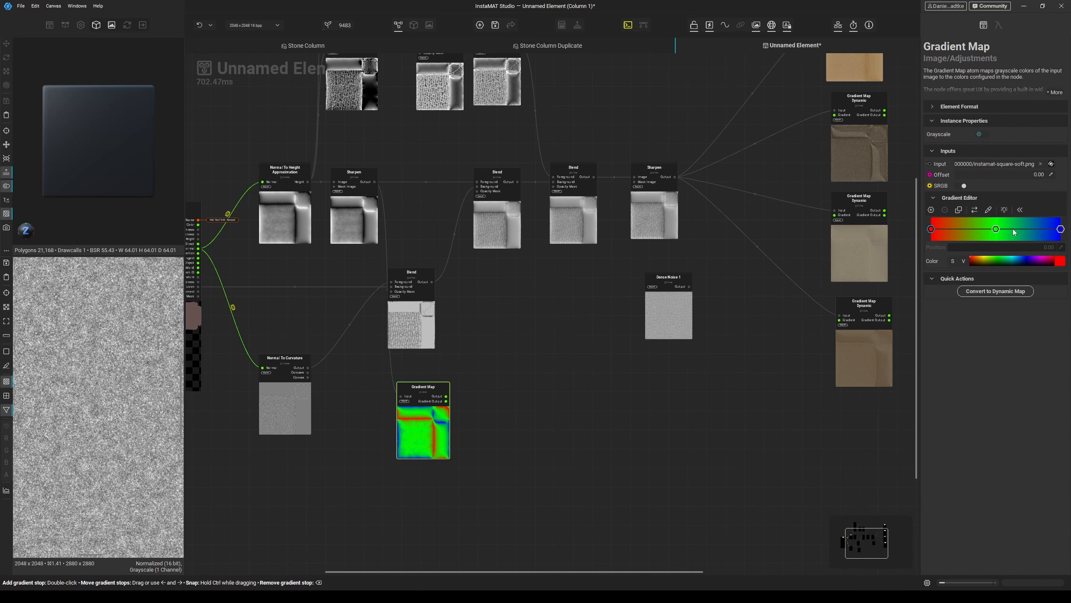
- Recolour the Gradient Map's end stop pure green and remove the middle stop to leave a red-to-green gradient
{"action": "left_click", "coordinate": [1060, 230]}
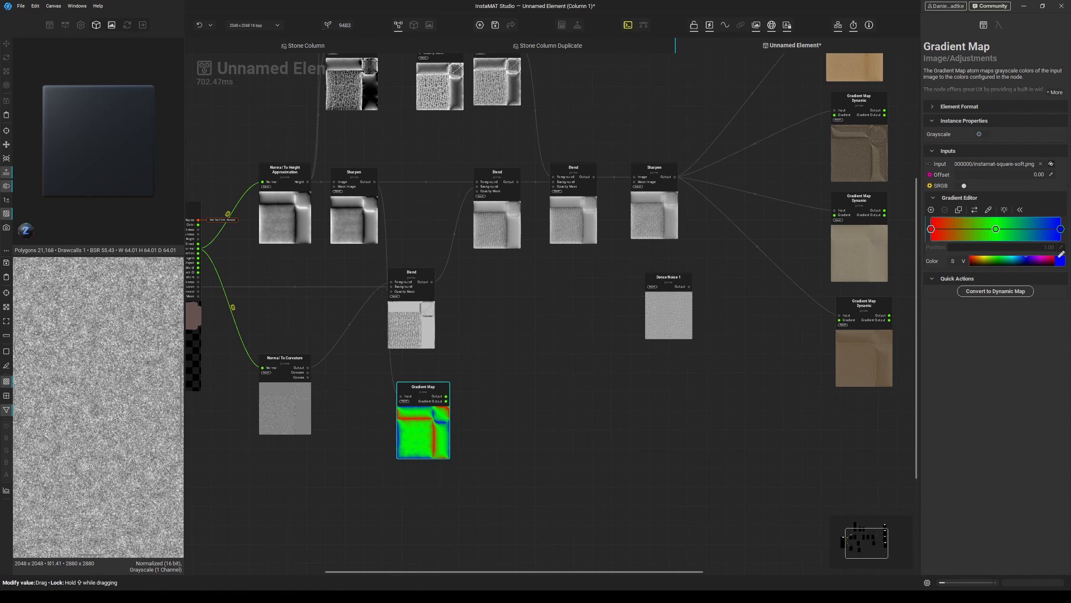
{"action": "left_click", "coordinate": [1060, 260]}
{"action": "left_click", "coordinate": [946, 480]}
{"action": "left_click", "coordinate": [996, 228]}
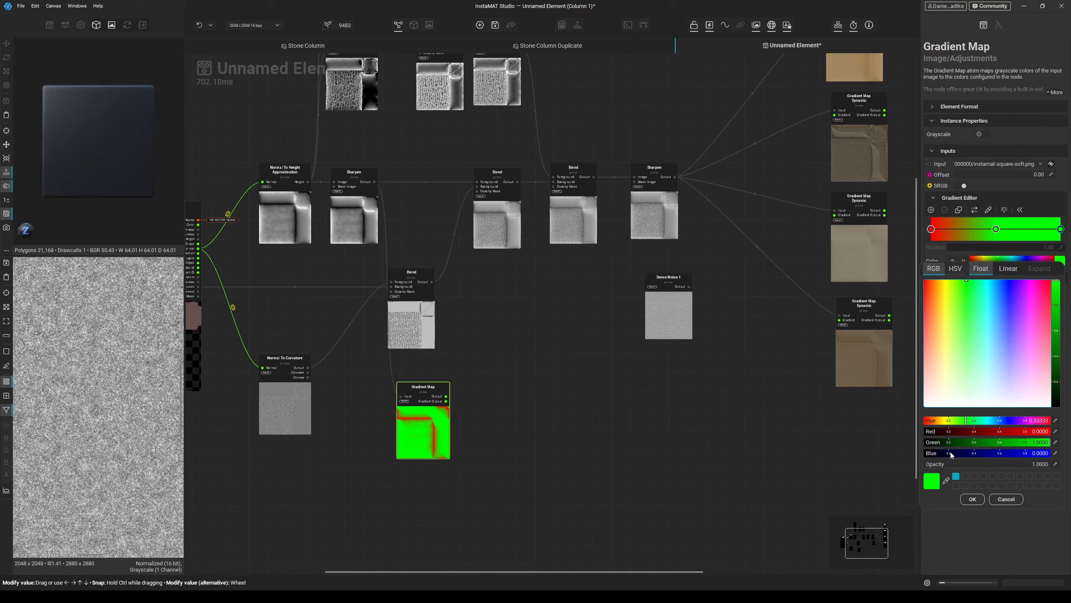
{"action": "left_click", "coordinate": [998, 230]}
{"action": "key", "text": "BackSpace"}
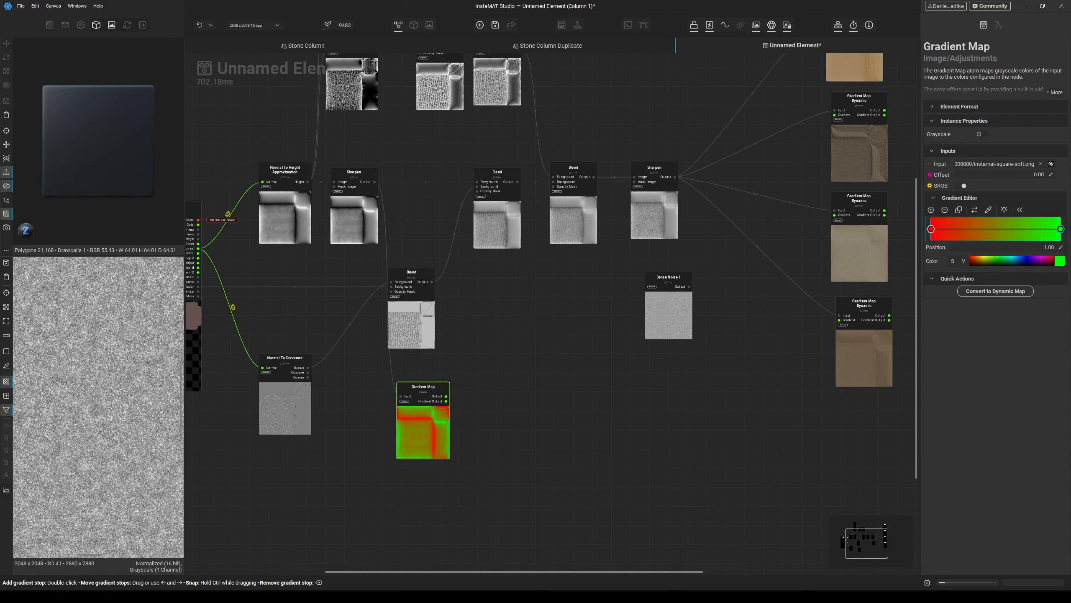
{"action": "left_click", "coordinate": [485, 412]}
- Preview the Gradient Map and harden its transition by moving the red stop to 0.47 and the green stop to 0.52
{"action": "double_click", "coordinate": [435, 428]}
{"action": "left_click_drag", "start_coordinate": [129, 416], "coordinate": [119, 371]}
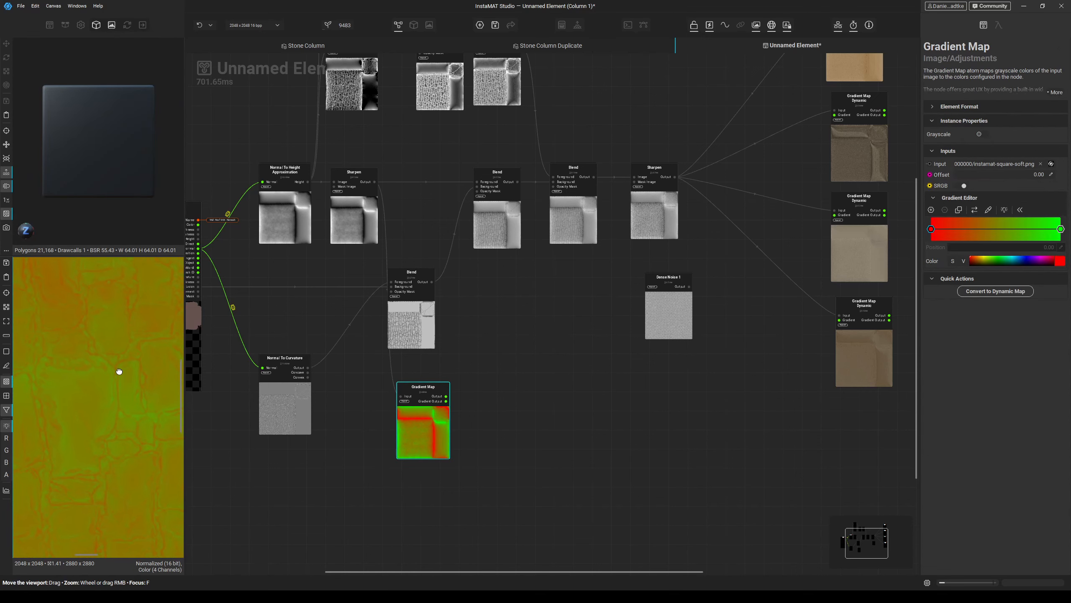
{"action": "left_click_drag", "start_coordinate": [931, 229], "coordinate": [994, 229]}
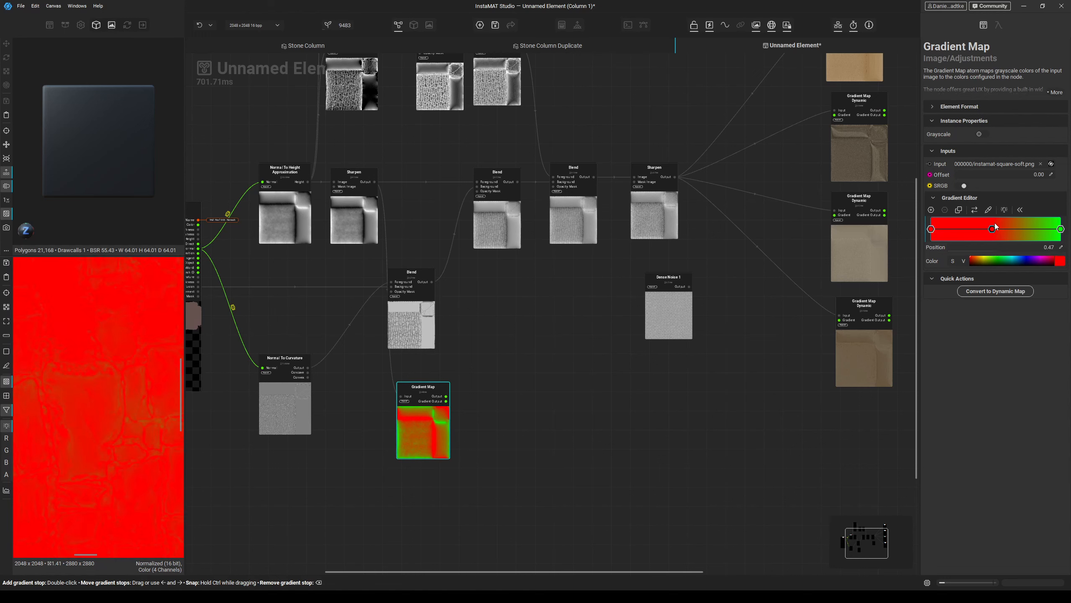
{"action": "left_click_drag", "start_coordinate": [1060, 229], "coordinate": [999, 230]}
- Add a Vector Warp node with Dense Noise 1 as its input and the red-green Gradient Map as its vector input
{"action": "middle_click_drag", "start_coordinate": [650, 375], "coordinate": [581, 375]}
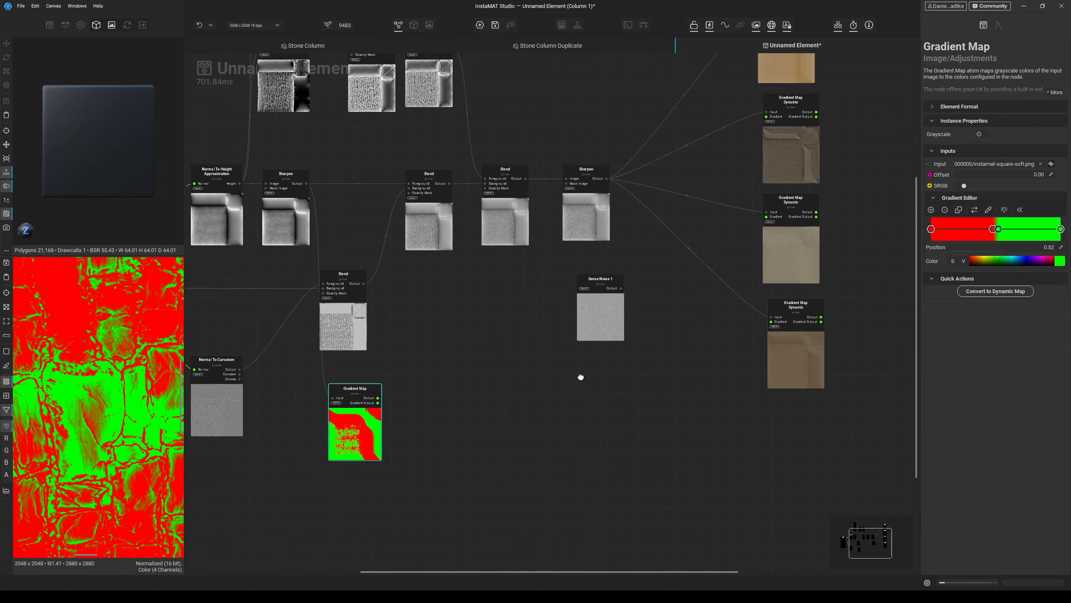
{"action": "left_click_drag", "start_coordinate": [596, 325], "coordinate": [559, 363]}
{"action": "right_click", "coordinate": [477, 403]}
{"action": "type", "text": "vector"}
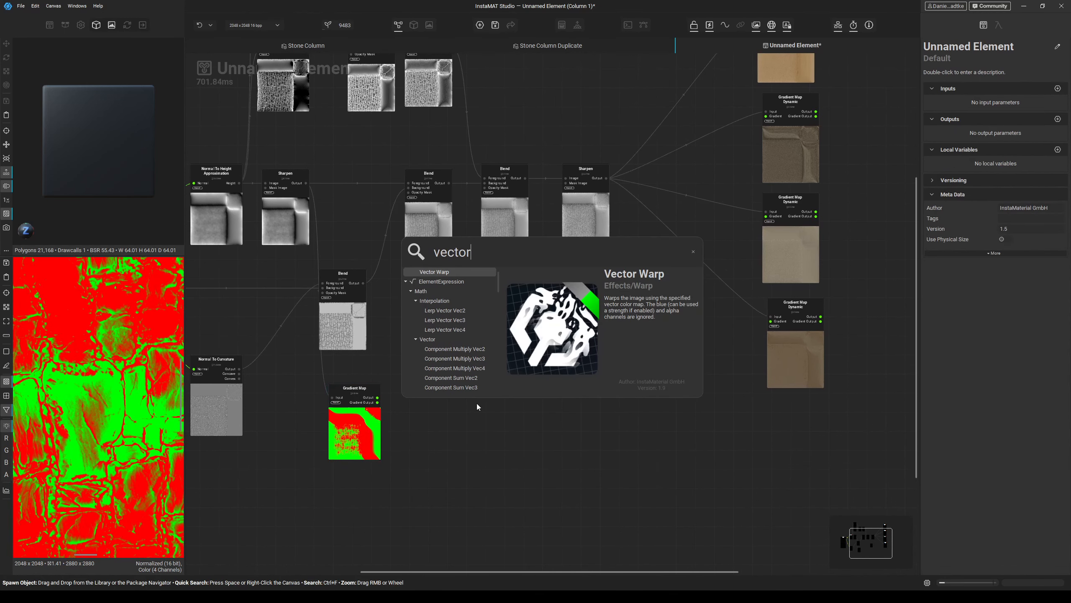
{"action": "key", "text": "Return"}
{"action": "left_click_drag", "start_coordinate": [557, 343], "coordinate": [477, 315]}
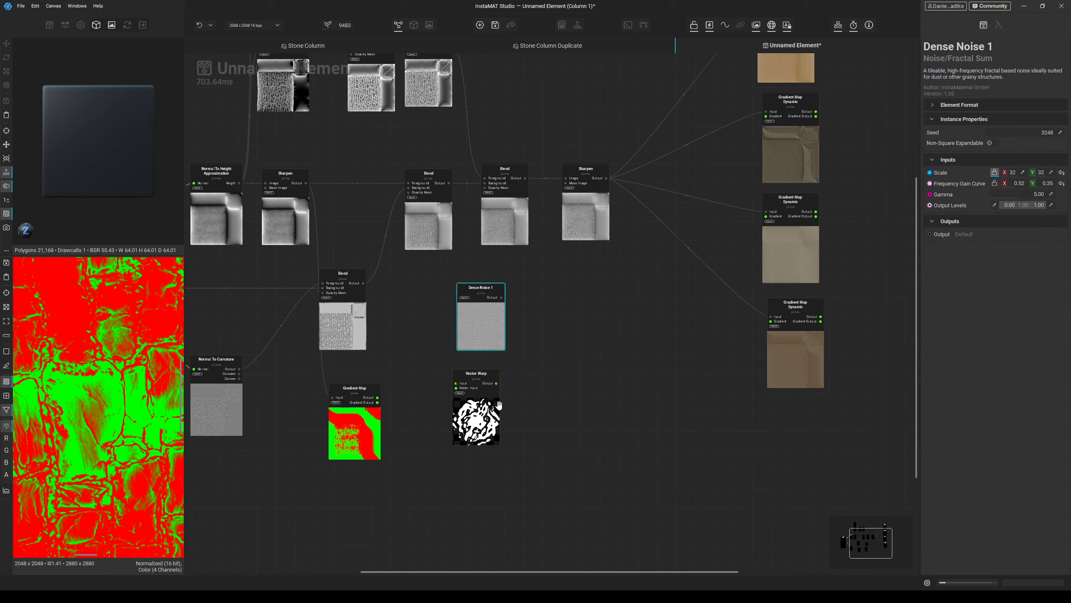
{"action": "left_click_drag", "start_coordinate": [477, 405], "coordinate": [502, 298]}
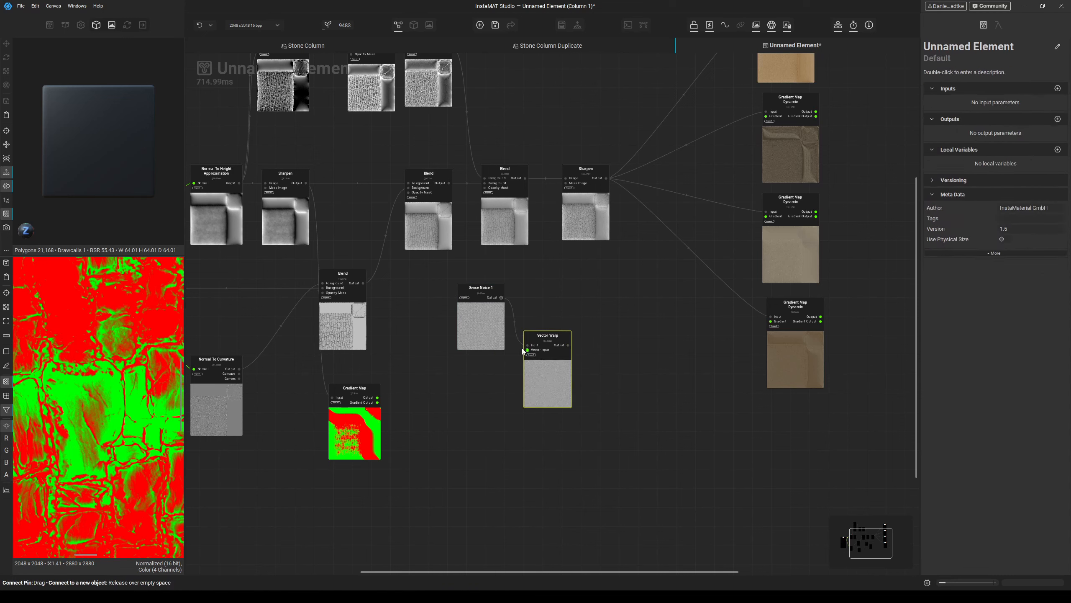
{"action": "left_click_drag", "start_coordinate": [518, 356], "coordinate": [377, 397]}
- Preview the Vector Warp, lower its Intensity to 0.10 and move it level with the Gradient Map
{"action": "left_click", "coordinate": [536, 395]}
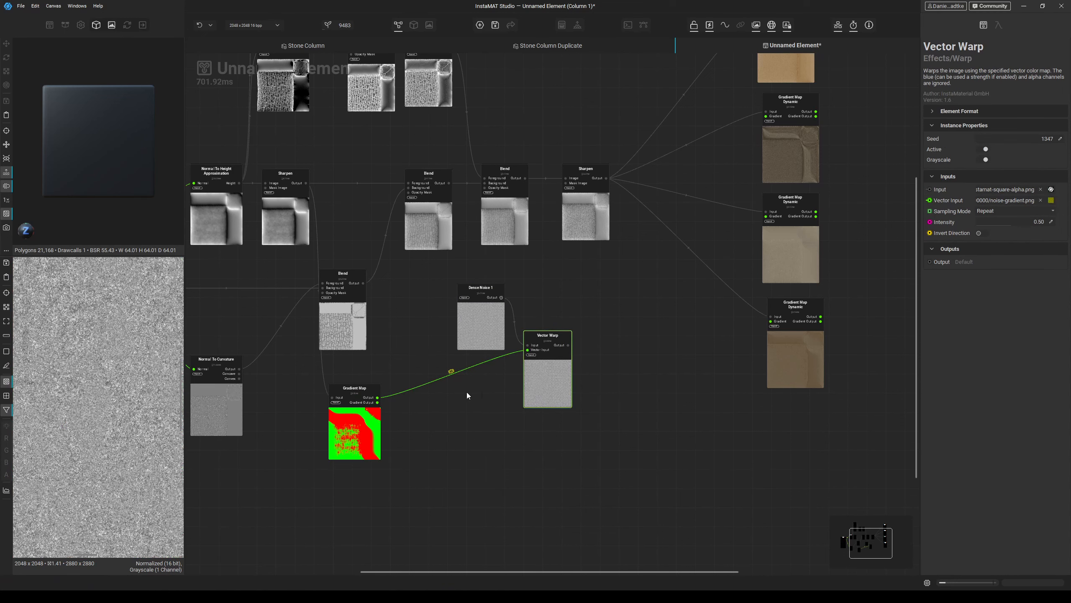
{"action": "left_click_drag", "start_coordinate": [1005, 220], "coordinate": [980, 224]}
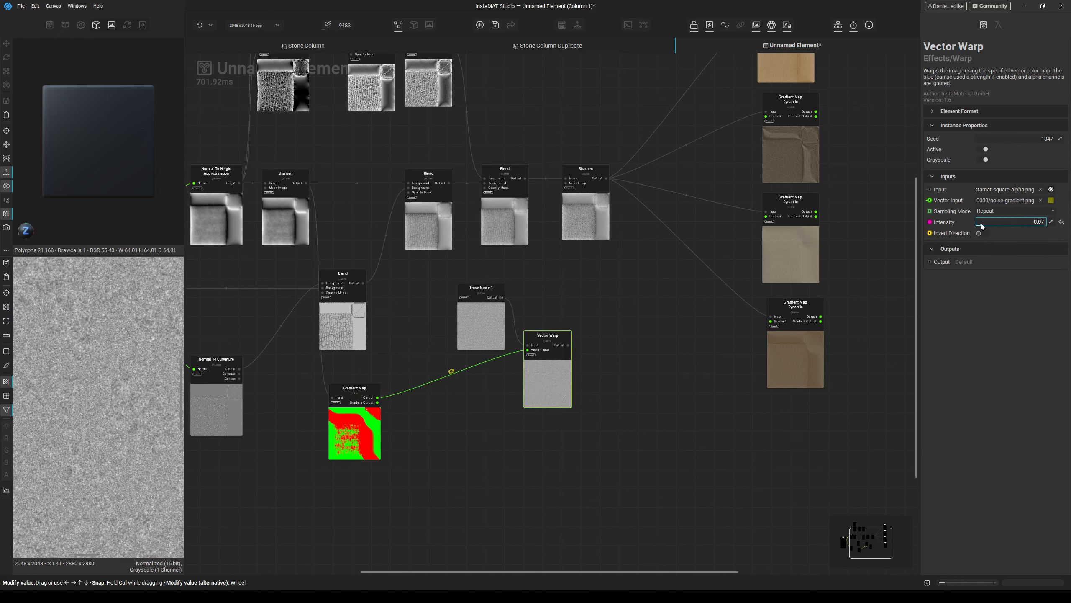
{"action": "middle_click_drag", "start_coordinate": [682, 351], "coordinate": [542, 381]}
{"action": "left_click_drag", "start_coordinate": [424, 391], "coordinate": [442, 438]}
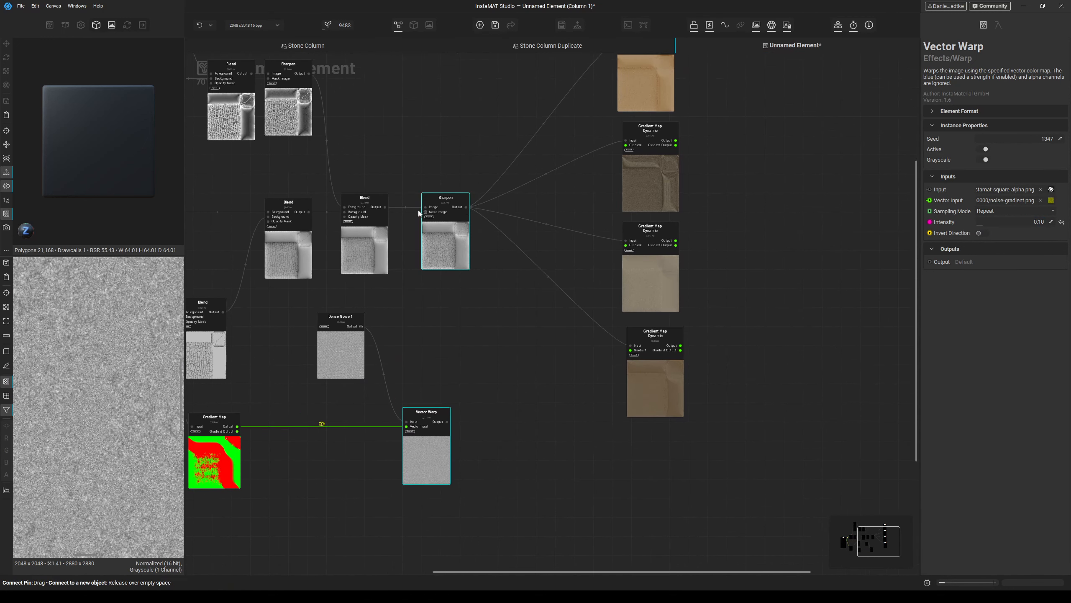
- Blend the warped noise with the preceding Blend's output at about 32% opacity and feed the result into the last Sharpen
{"action": "left_click_drag", "start_coordinate": [418, 213], "coordinate": [446, 422]}
{"action": "left_click", "coordinate": [489, 376]}
{"action": "left_click", "coordinate": [474, 341]}
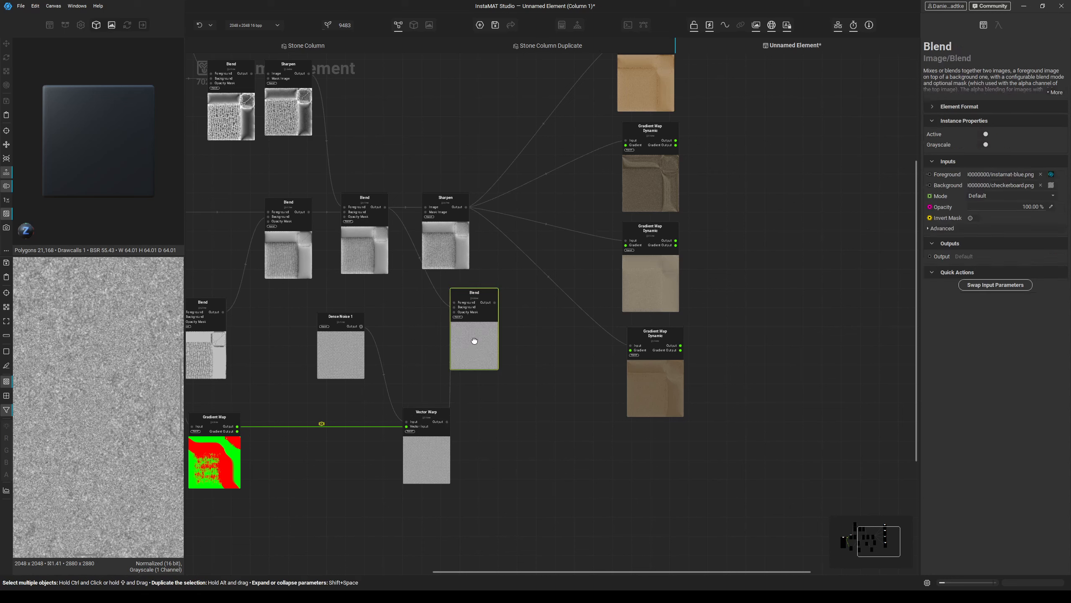
{"action": "left_click_drag", "start_coordinate": [1028, 207], "coordinate": [992, 200]}
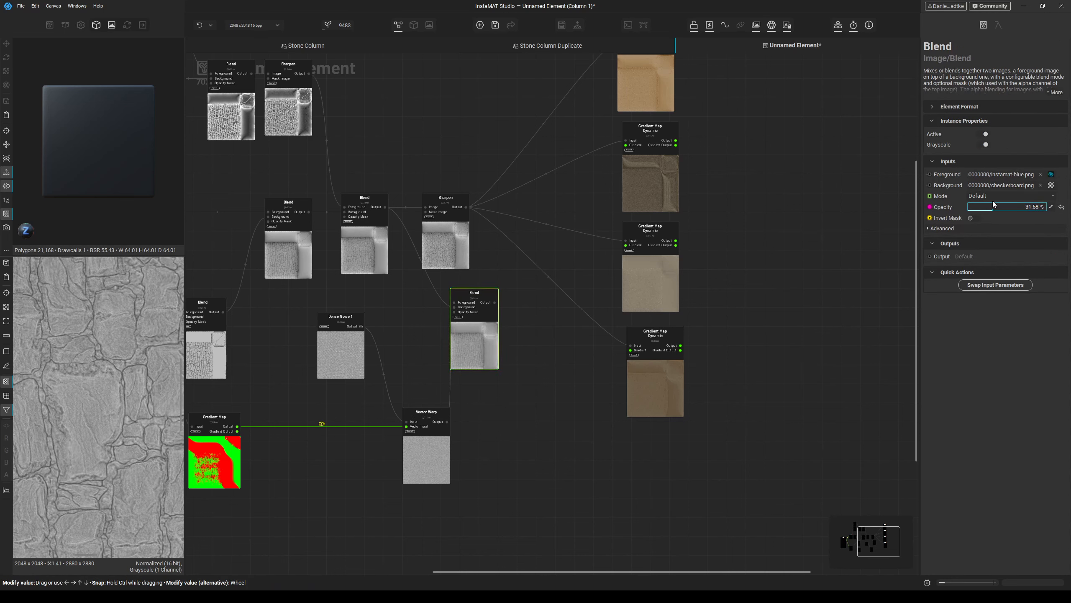
{"action": "left_click_drag", "start_coordinate": [425, 207], "coordinate": [497, 302]}
- Preview the colour output of all four Gradient Map Dynamic nodes with the noise blended in
{"action": "left_click", "coordinate": [657, 390]}
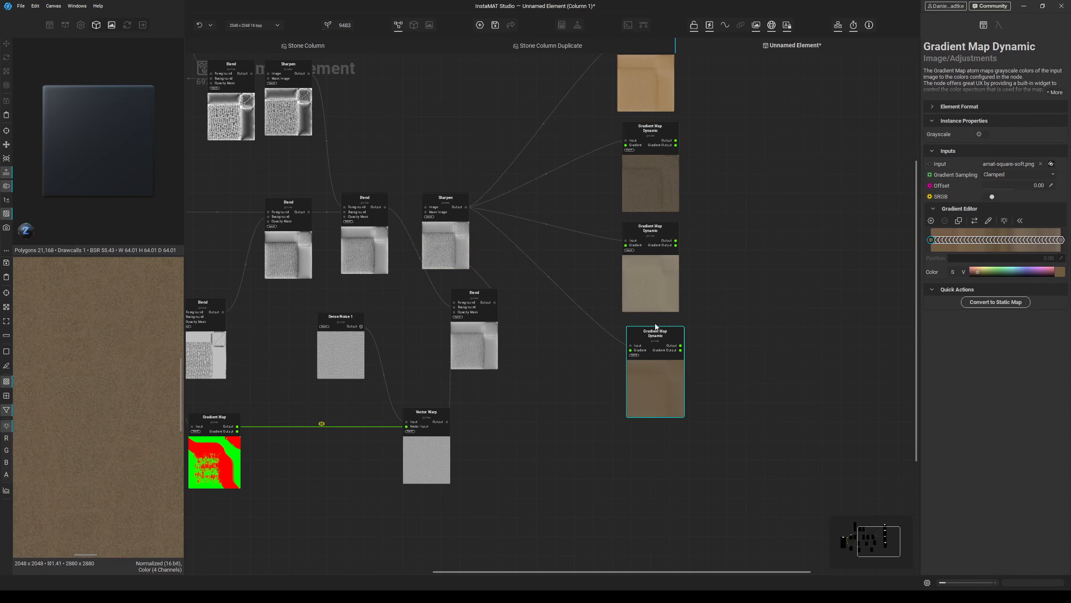
{"action": "left_click", "coordinate": [650, 279]}
{"action": "left_click", "coordinate": [648, 188]}
{"action": "middle_click_drag", "start_coordinate": [633, 198], "coordinate": [598, 235]}
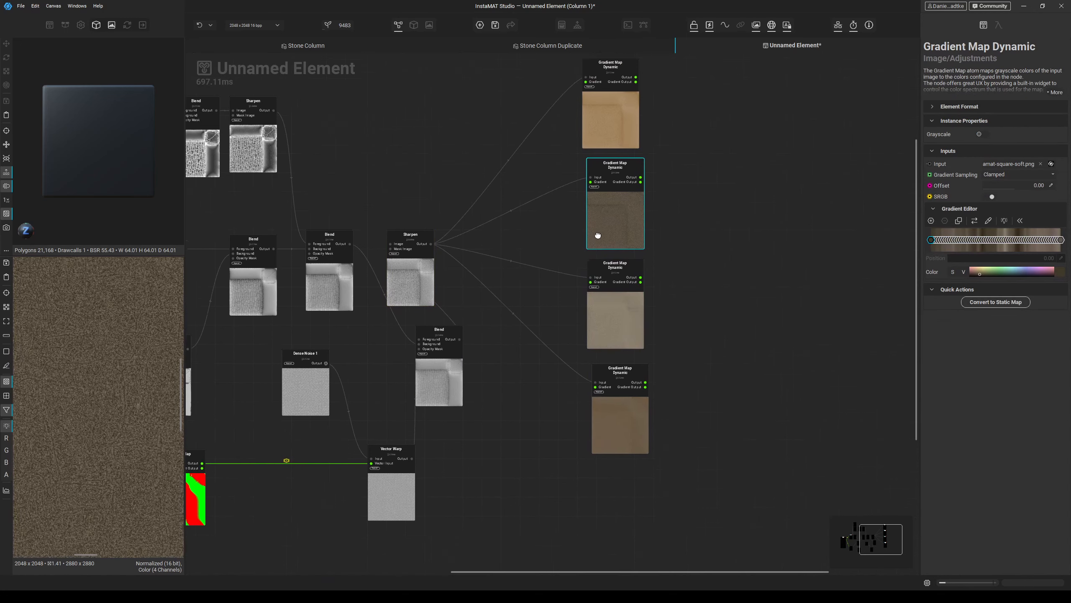
{"action": "left_click", "coordinate": [607, 137]}
- Deactivate the last Sharpen node and preview the Gradient Map Dynamic nodes without it
{"action": "left_click", "coordinate": [403, 288]}
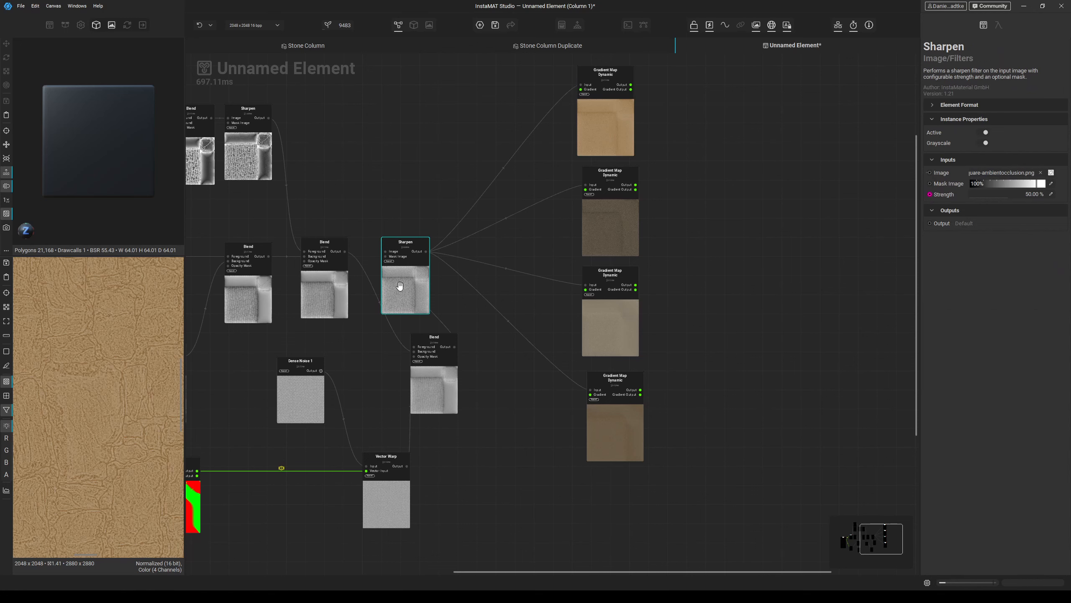
{"action": "left_click", "coordinate": [591, 437]}
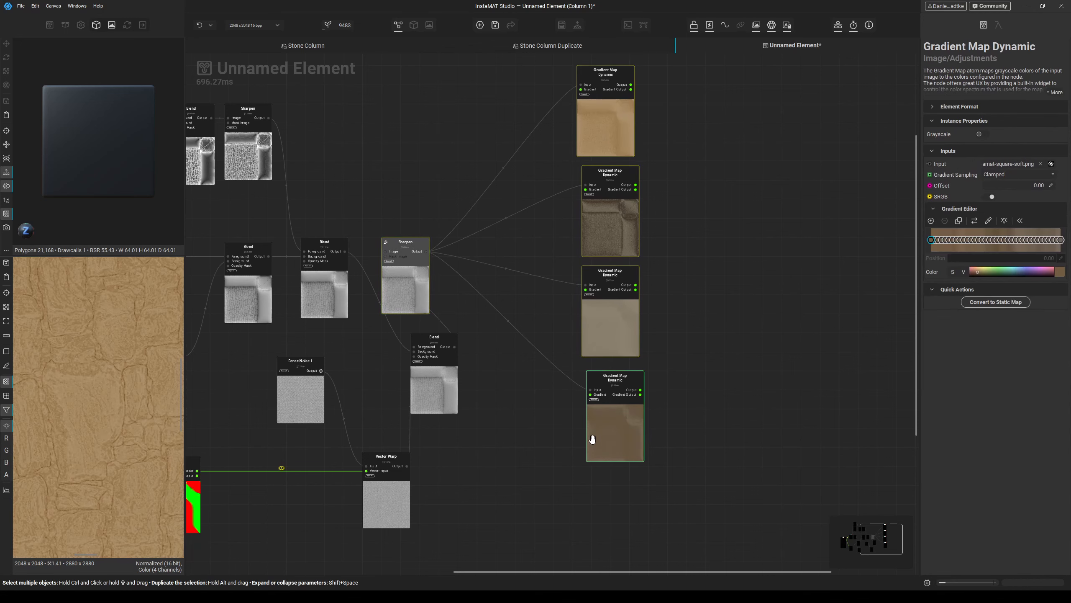
{"action": "left_click", "coordinate": [615, 344]}
{"action": "left_click", "coordinate": [612, 234]}
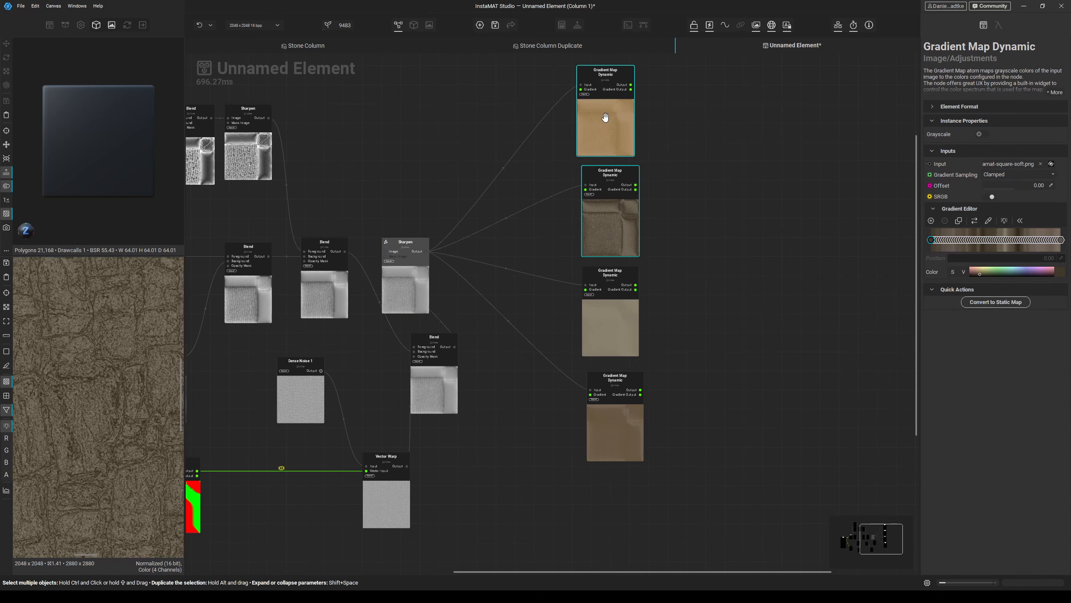
{"action": "left_click", "coordinate": [604, 119]}
{"action": "middle_click_drag", "start_coordinate": [549, 385], "coordinate": [471, 430]}
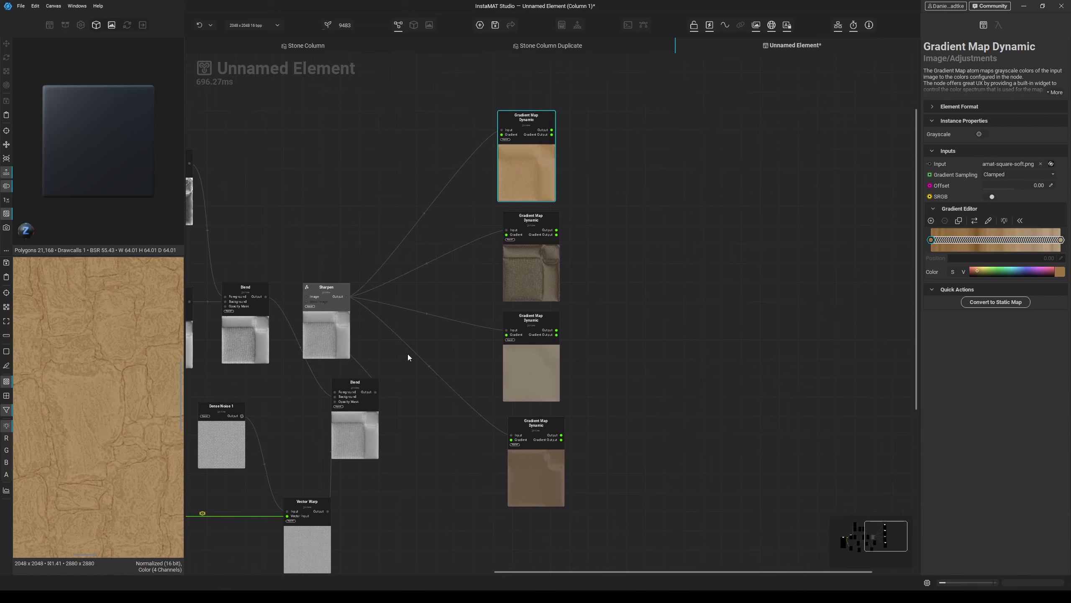
- Move the noise Blend up into the main row, connect it directly to the Gradient Map Dynamic nodes and delete the last Sharpen
{"action": "left_click_drag", "start_coordinate": [359, 425], "coordinate": [354, 335]}
{"action": "left_click_drag", "start_coordinate": [354, 335], "coordinate": [355, 327]}
{"action": "left_click_drag", "start_coordinate": [420, 294], "coordinate": [343, 294], "text": "shift"}
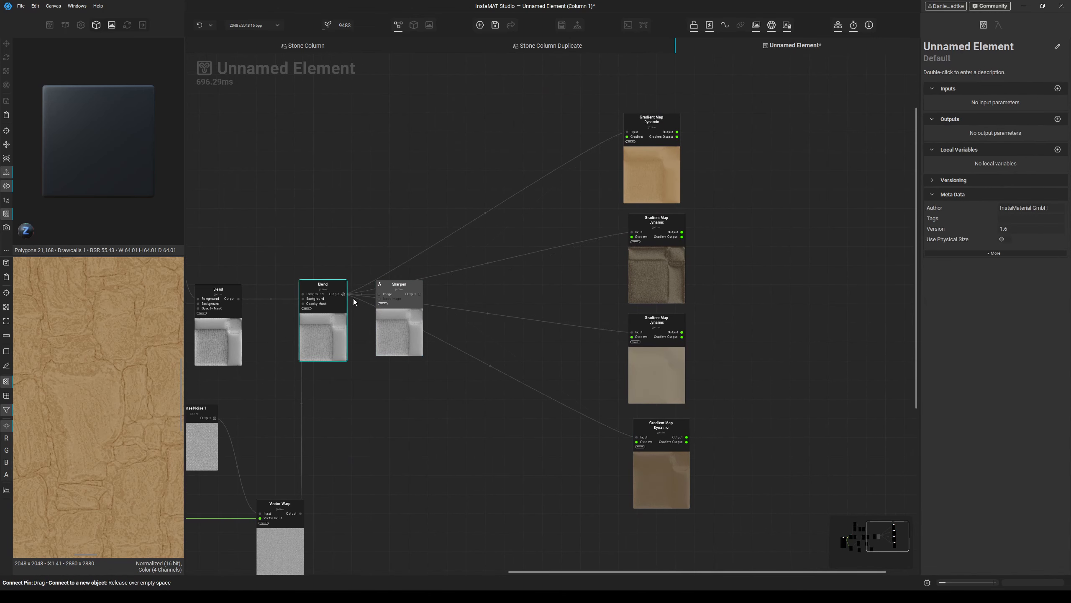
{"action": "left_click", "coordinate": [406, 305]}
{"action": "key", "text": "Delete"}
- Add a Blend node after the gradient maps, laying the beige Gradient Map Dynamic over the tan one
{"action": "middle_click_drag", "start_coordinate": [667, 205], "coordinate": [427, 238]}
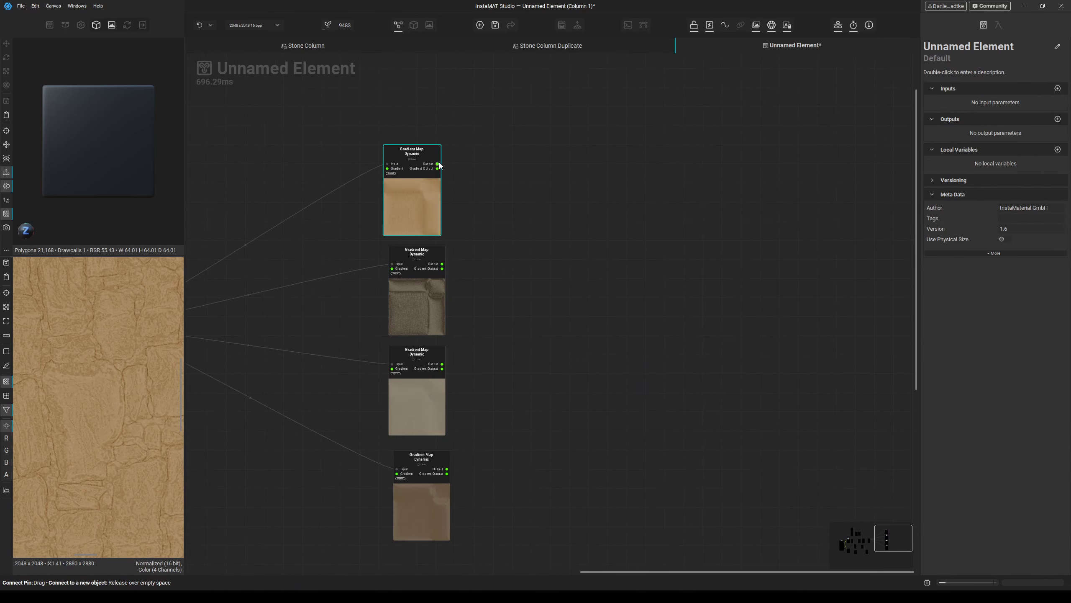
{"action": "key", "text": "space"}
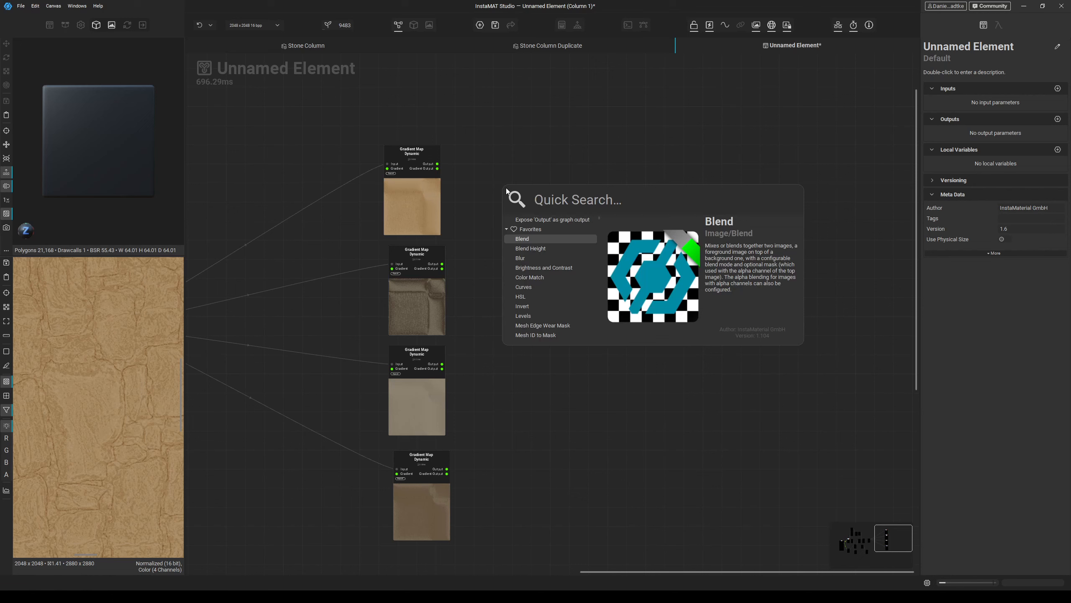
{"action": "type", "text": "ble"}
{"action": "key", "text": "Return"}
{"action": "left_click_drag", "start_coordinate": [501, 196], "coordinate": [442, 364]}
- Swap the positions of the dark brown and beige Gradient Map Dynamic nodes
{"action": "left_click", "coordinate": [440, 303]}
{"action": "left_click", "coordinate": [431, 402]}
{"action": "left_click_drag", "start_coordinate": [434, 297], "coordinate": [371, 388]}
{"action": "left_click_drag", "start_coordinate": [425, 393], "coordinate": [424, 298]}
{"action": "left_click_drag", "start_coordinate": [366, 383], "coordinate": [428, 393]}
- Align the new colour Blend with the tan gradient map and set its Opacity to about 25%
{"action": "left_click_drag", "start_coordinate": [589, 206], "coordinate": [555, 197]}
{"action": "left_click", "coordinate": [1033, 208]}
{"action": "left_click_drag", "start_coordinate": [986, 210], "coordinate": [989, 210]}
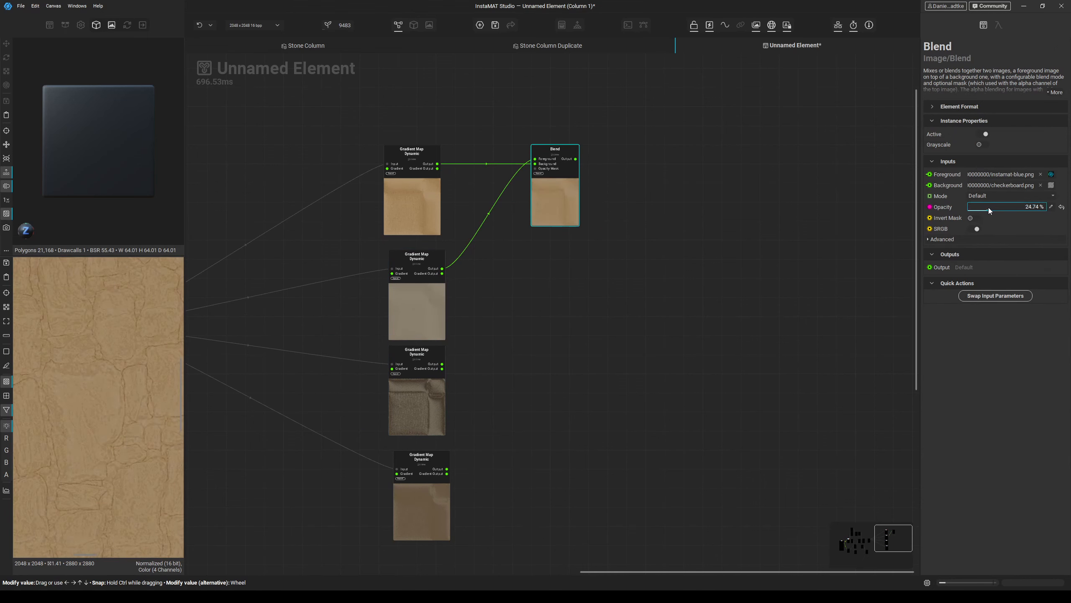
- Preview the dark brown and medium brown Gradient Map Dynamic nodes
{"action": "scroll", "coordinate": [641, 296], "scroll_direction": "down", "scroll_amount": 2}
{"action": "left_click", "coordinate": [479, 369]}
{"action": "left_click_drag", "start_coordinate": [67, 394], "coordinate": [91, 377]}
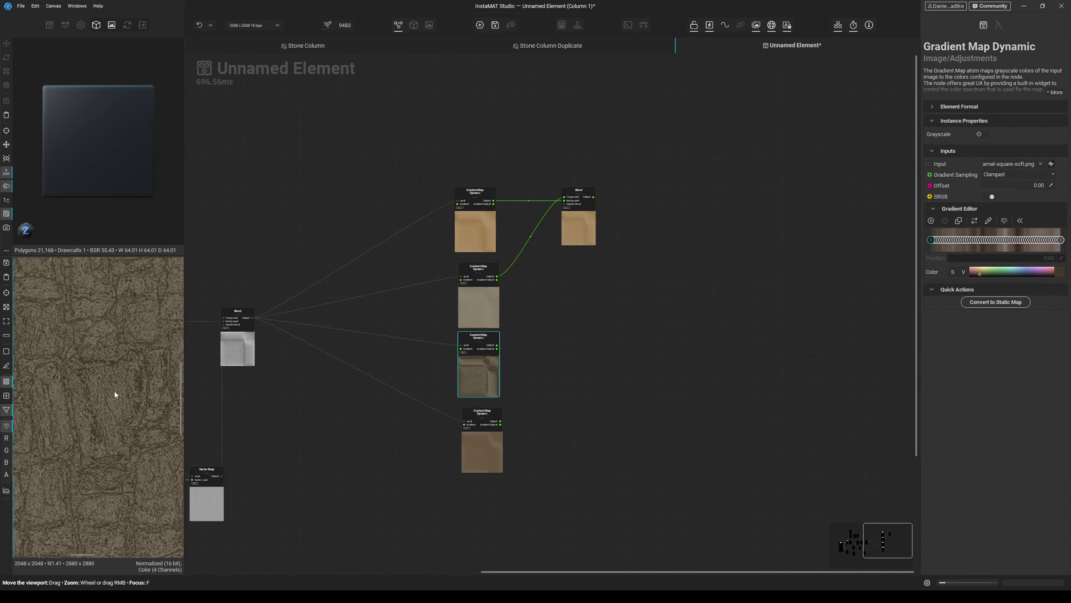
{"action": "left_click", "coordinate": [497, 451]}
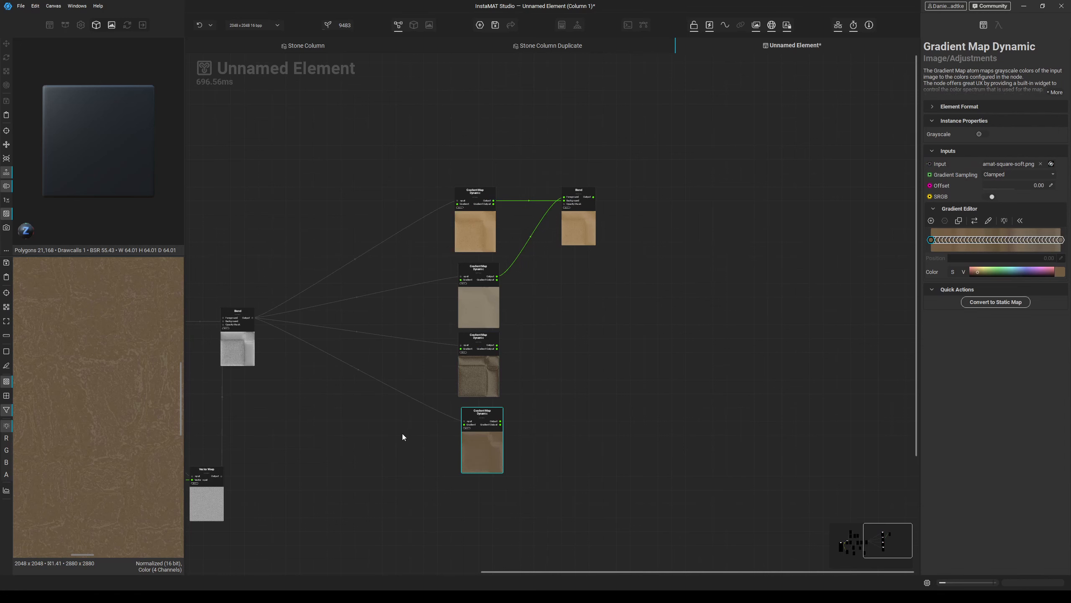
- Shift the noise Blend closer to the gradient maps and add an Auto Levels node fed by it
{"action": "middle_click_drag", "start_coordinate": [403, 441], "coordinate": [459, 409]}
{"action": "left_click_drag", "start_coordinate": [303, 330], "coordinate": [340, 330]}
{"action": "left_click_drag", "start_coordinate": [347, 289], "coordinate": [376, 380]}
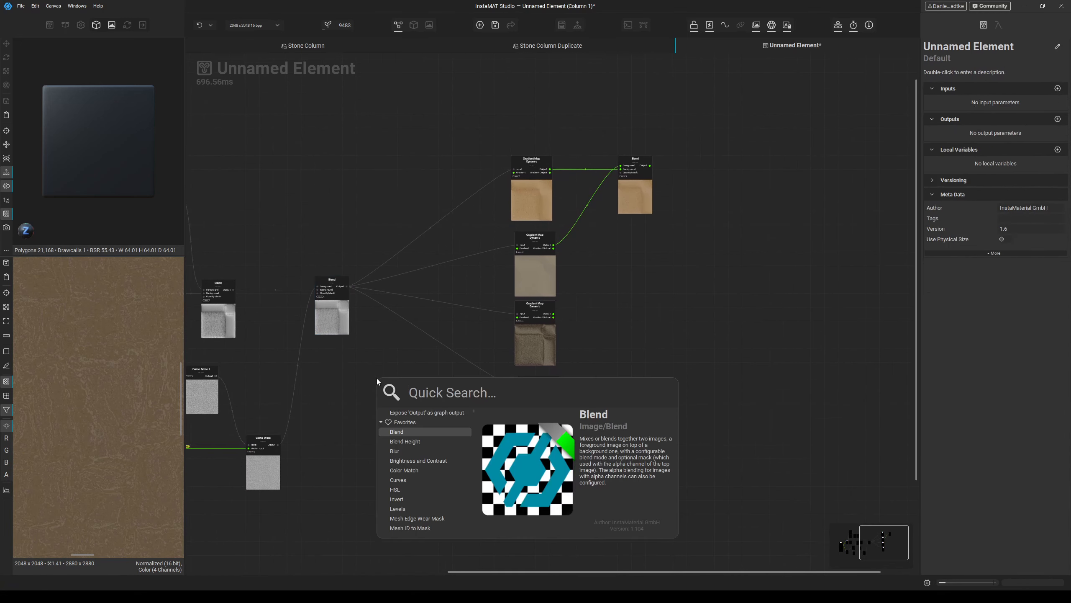
{"action": "type", "text": "auto"}
{"action": "key", "text": "Return"}
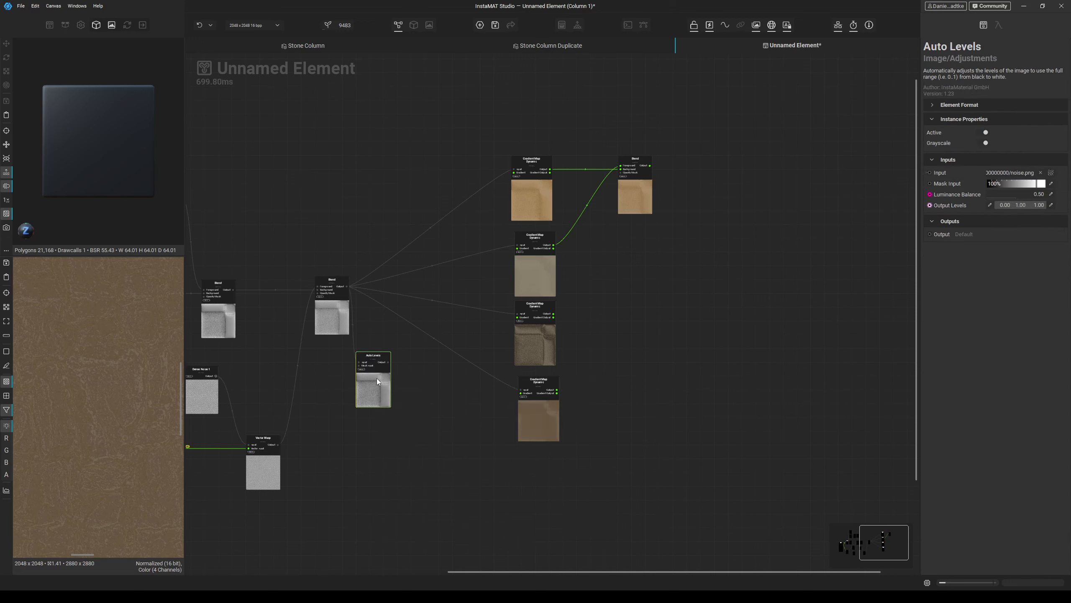
{"action": "left_click_drag", "start_coordinate": [362, 377], "coordinate": [384, 435]}
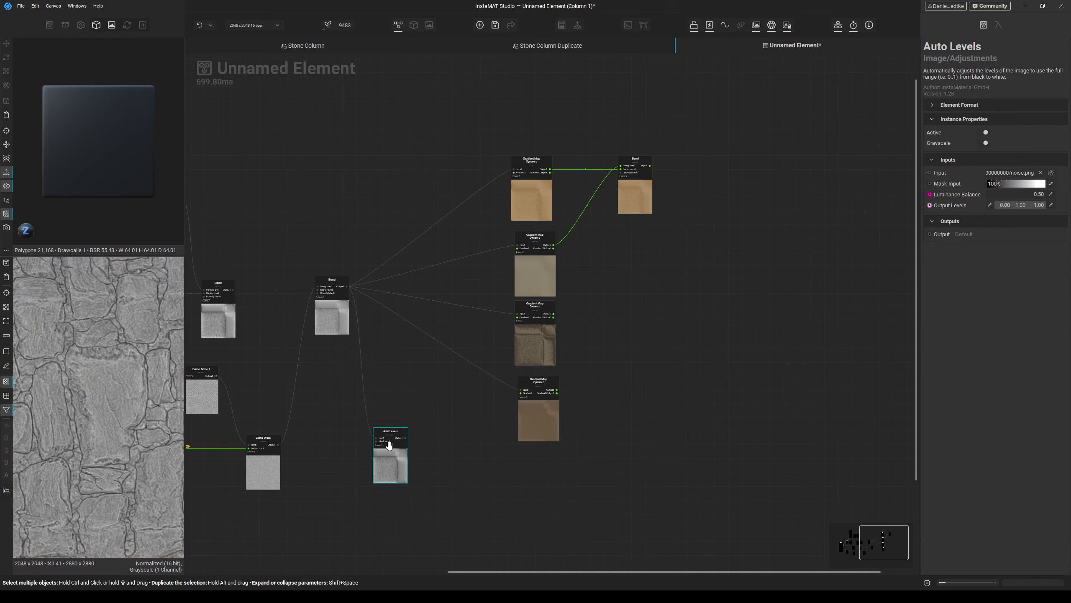
- Try routing the four Gradient Map Dynamic inputs through the Auto Levels node and preview the recoloured outputs
{"action": "left_click_drag", "start_coordinate": [389, 444], "coordinate": [371, 293]}
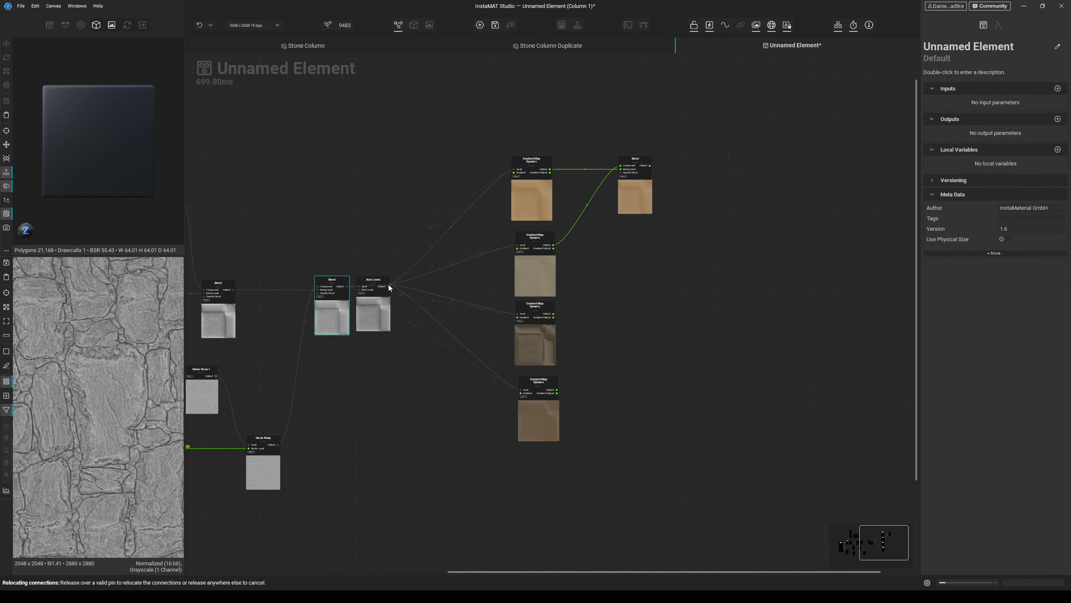
{"action": "left_click", "coordinate": [543, 407]}
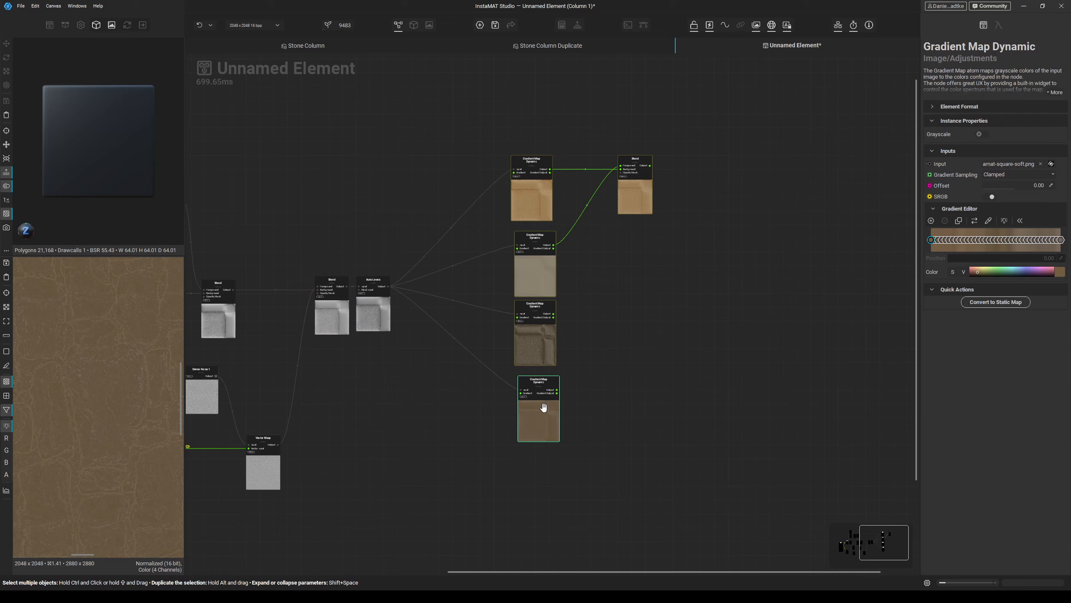
{"action": "left_click", "coordinate": [546, 343]}
{"action": "left_click", "coordinate": [543, 280]}
{"action": "left_click", "coordinate": [519, 329]}
- Reconnect the Gradient Map Dynamic inputs to the noise Blend and move Auto Levels below the graph row
{"action": "left_click", "coordinate": [424, 316]}
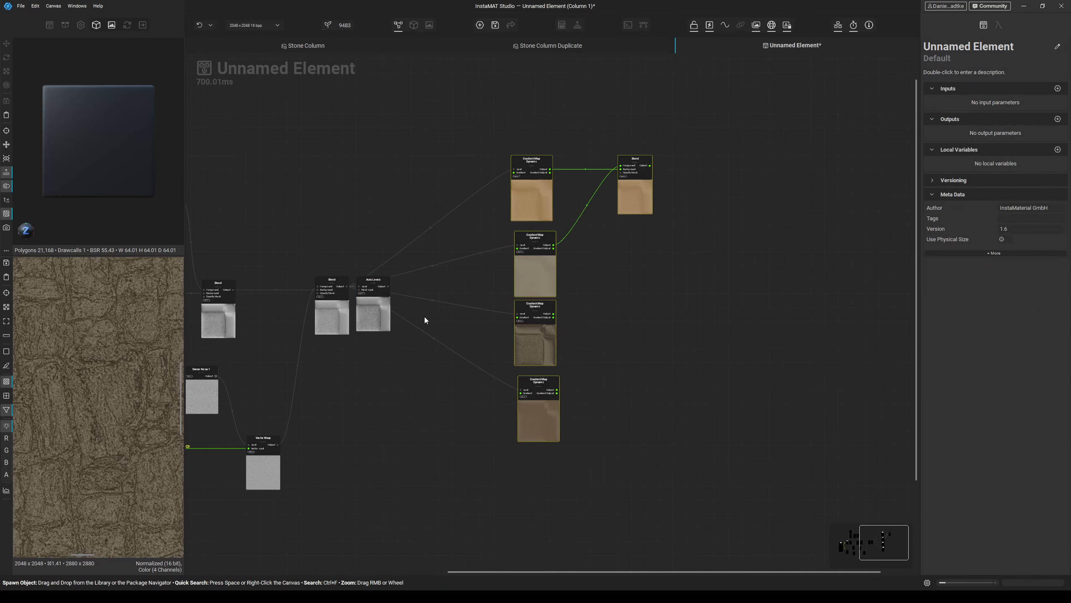
{"action": "left_click_drag", "start_coordinate": [388, 315], "coordinate": [420, 473]}
{"action": "middle_click_drag", "start_coordinate": [420, 472], "coordinate": [360, 429]}
{"action": "left_click_drag", "start_coordinate": [360, 429], "coordinate": [367, 467]}
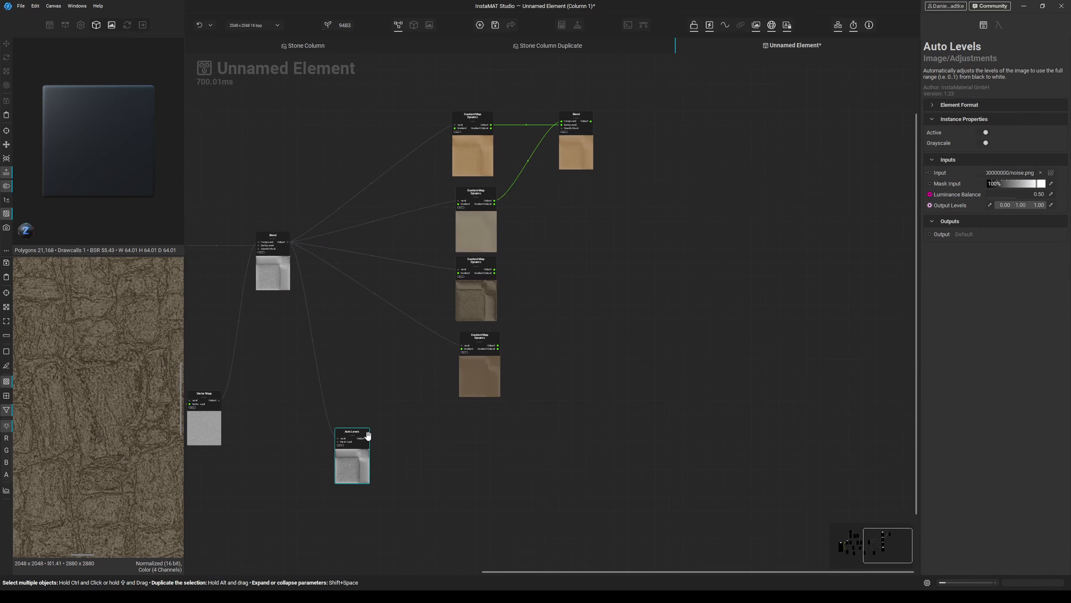
- Add a Histogram Edit node after Auto Levels and set its Contrast to 0.67 and Master to 0.45
{"action": "left_click", "coordinate": [411, 448]}
{"action": "key", "text": "space"}
{"action": "type", "text": "hist"}
{"action": "key", "text": "Return"}
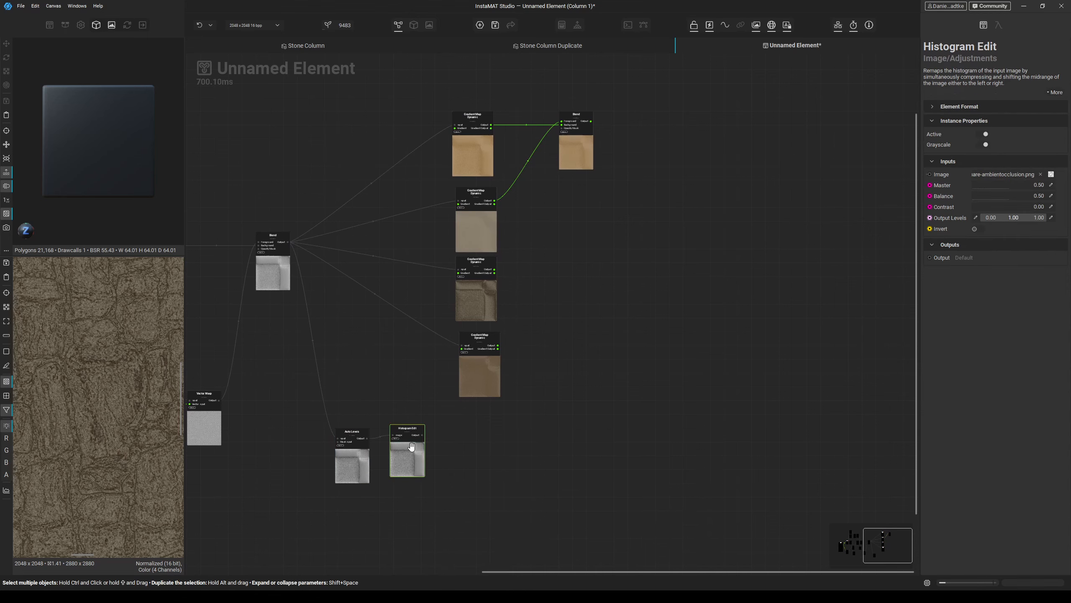
{"action": "left_click", "coordinate": [1021, 206]}
{"action": "left_click", "coordinate": [1006, 184]}
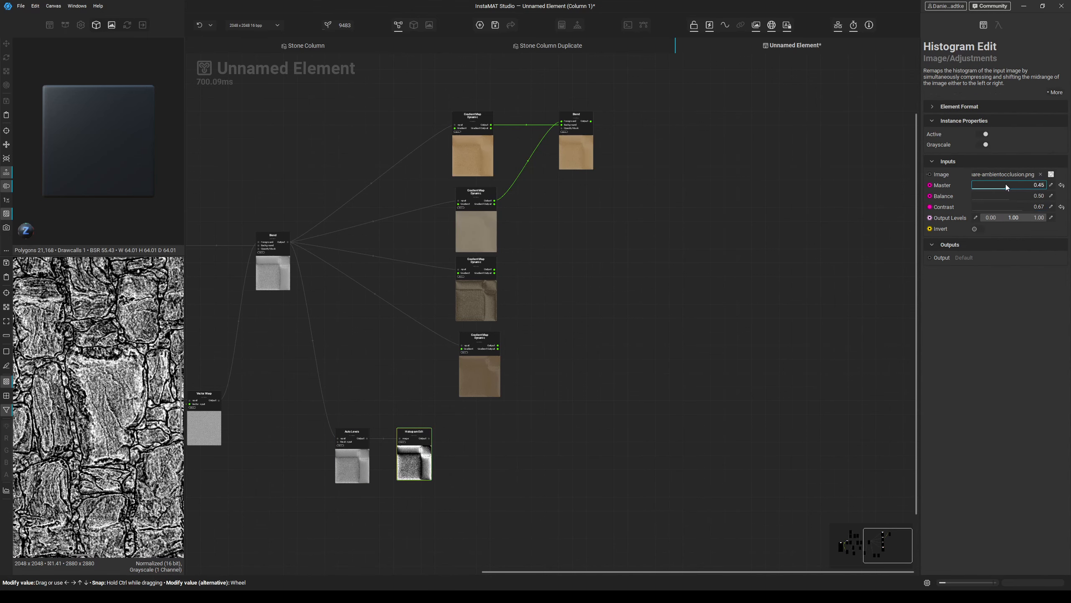
- Duplicate the Blend node, feed the third Gradient Map Dynamic into its background, and mask it with Histogram Edit
{"action": "left_click_drag", "start_coordinate": [580, 118], "coordinate": [655, 129], "text": "alt"}
{"action": "left_click_drag", "start_coordinate": [508, 289], "coordinate": [494, 269]}
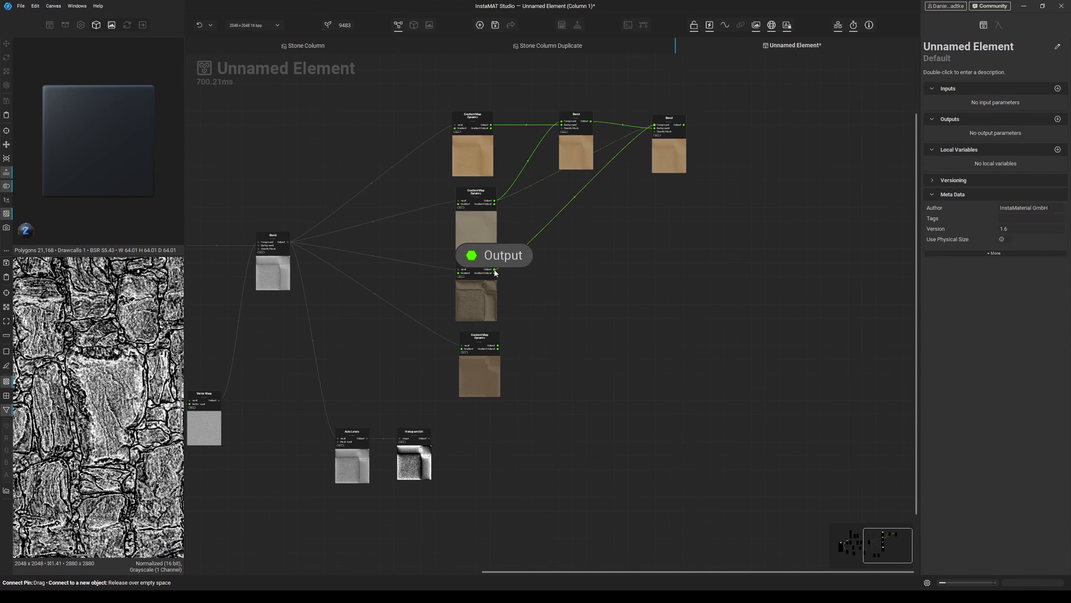
{"action": "double_click", "coordinate": [665, 144]}
{"action": "left_click_drag", "start_coordinate": [654, 132], "coordinate": [428, 438]}
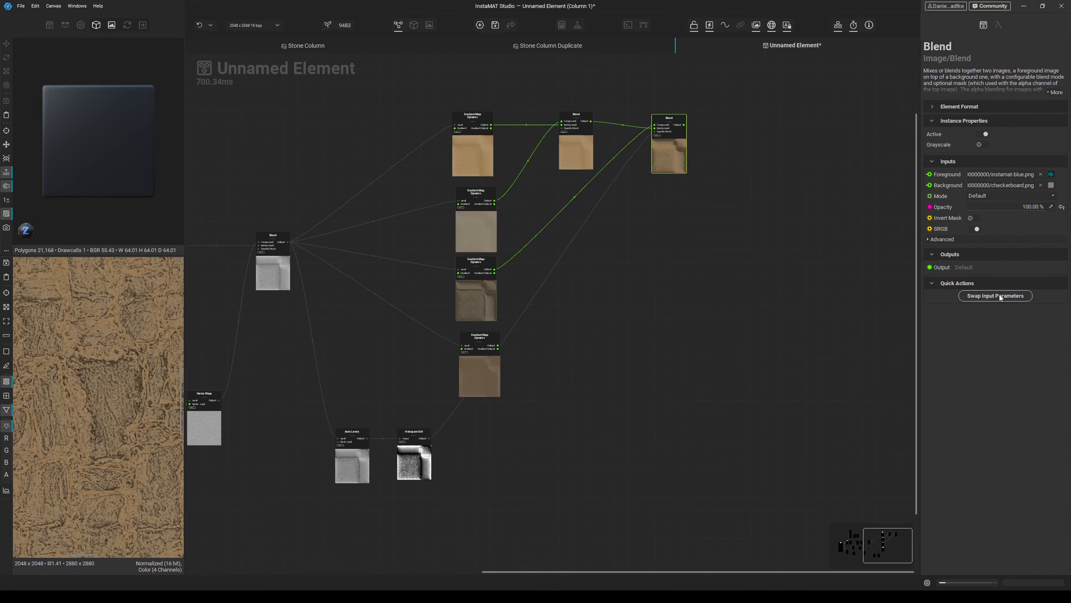
- Set the second Blend's opacity to 64% and the Histogram Edit's Master to 0.49
{"action": "left_click_drag", "start_coordinate": [1042, 207], "coordinate": [1009, 186]}
{"action": "left_click", "coordinate": [414, 439]}
{"action": "middle_click_drag", "start_coordinate": [126, 464], "coordinate": [93, 338]}
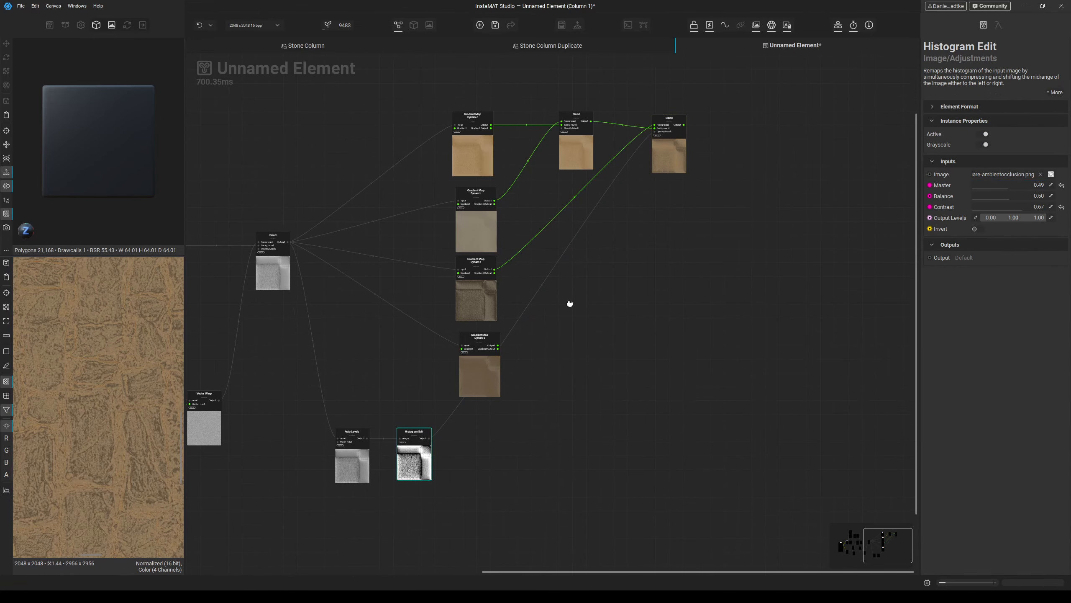
- Duplicate the second Blend as a third in the chain and connect the fourth Gradient Map Dynamic to its background
{"action": "middle_click_drag", "start_coordinate": [570, 303], "coordinate": [454, 333]}
{"action": "double_click", "coordinate": [380, 404]}
{"action": "middle_click_drag", "start_coordinate": [543, 242], "coordinate": [444, 278]}
{"action": "left_click", "coordinate": [451, 218]}
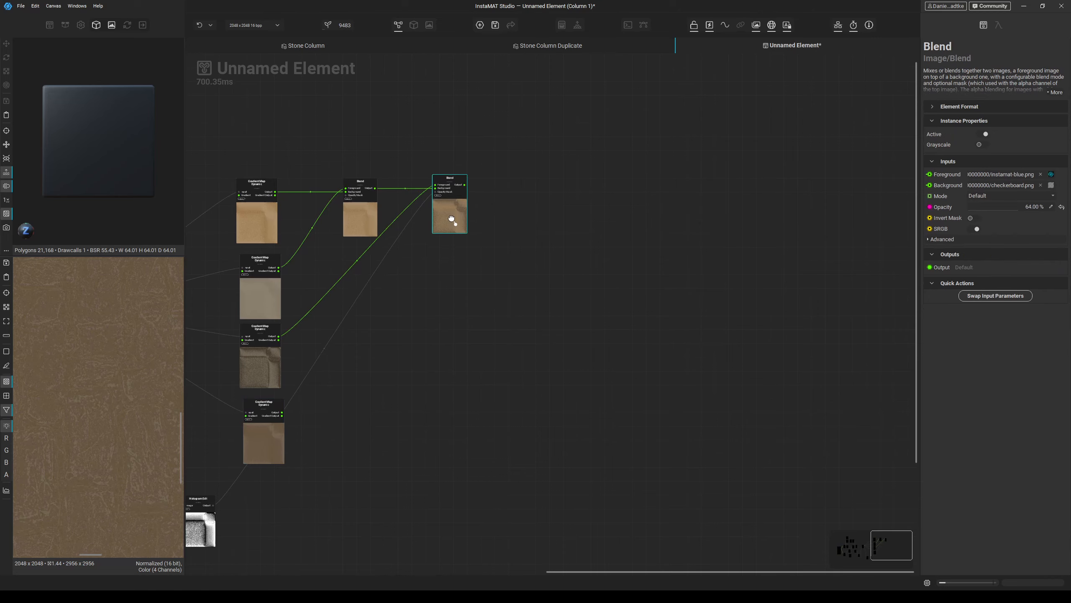
{"action": "key", "text": "ctrl+d"}
{"action": "left_click_drag", "start_coordinate": [462, 208], "coordinate": [332, 357]}
{"action": "left_click_drag", "start_coordinate": [289, 412], "coordinate": [282, 413]}
- Duplicate the Histogram Edit node, place it below the original, and connect its output to the third Blend's opacity mask
{"action": "middle_click_drag", "start_coordinate": [253, 494], "coordinate": [357, 424]}
{"action": "left_click", "coordinate": [302, 456]}
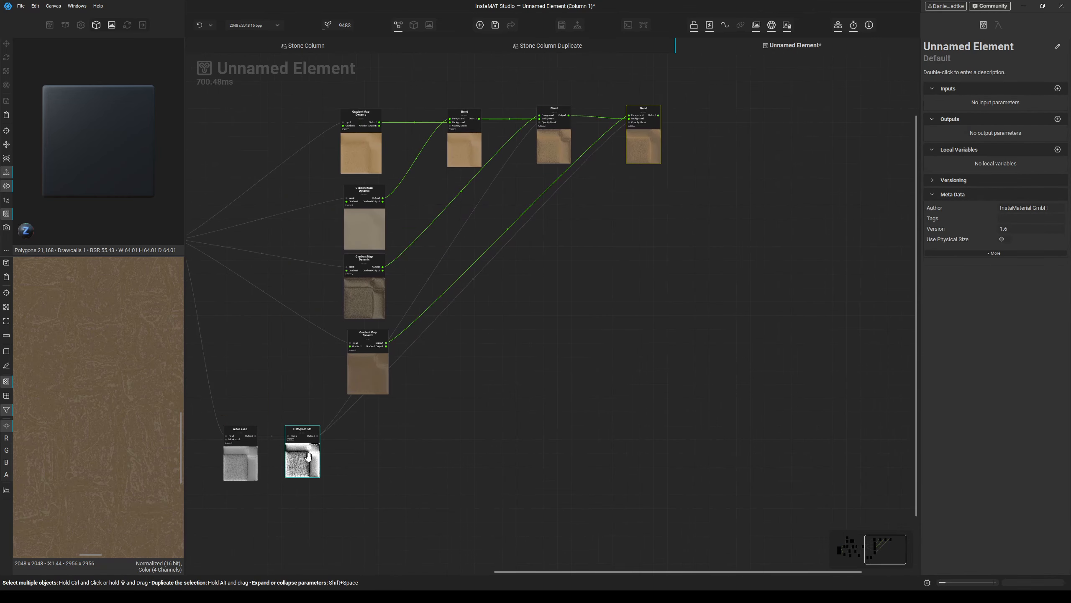
{"action": "key", "text": "ctrl+d"}
{"action": "left_click_drag", "start_coordinate": [302, 456], "coordinate": [340, 504]}
{"action": "left_click_drag", "start_coordinate": [355, 484], "coordinate": [629, 122]}
- Set the duplicated Histogram Edit's Contrast to 0.87 and Master to 0.46 while previewing the third Blend
{"action": "double_click", "coordinate": [643, 143]}
{"action": "left_click", "coordinate": [342, 502]}
{"action": "left_click", "coordinate": [1026, 185]}
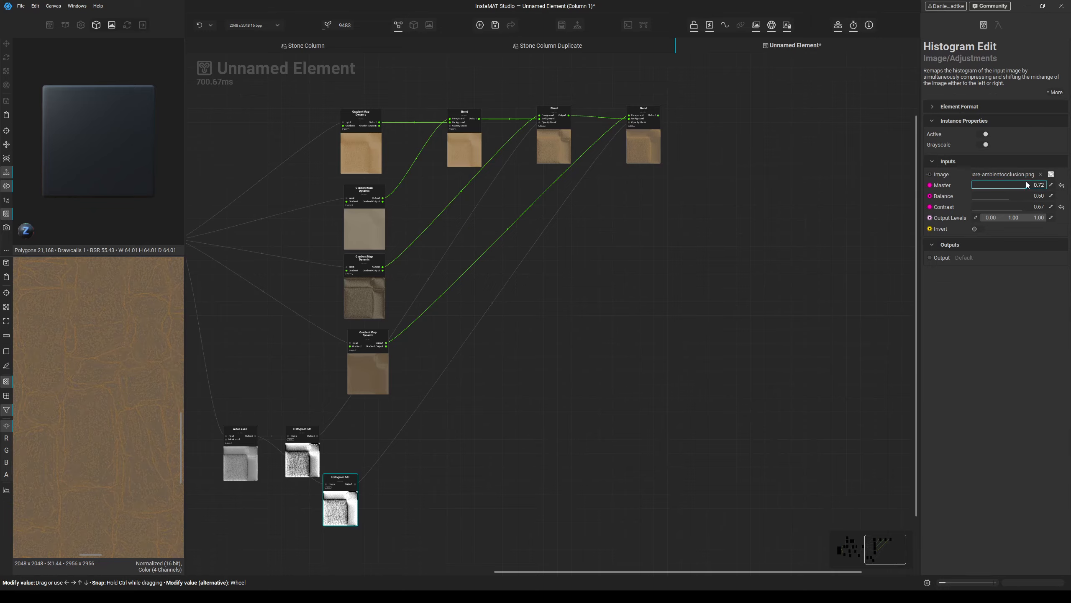
{"action": "mouse_move", "coordinate": [1012, 183]}
{"action": "left_mouse_down"}
{"action": "mouse_move", "coordinate": [998, 182]}
{"action": "mouse_move", "coordinate": [1006, 185]}
{"action": "left_mouse_up"}
{"action": "left_click", "coordinate": [556, 146]}
{"action": "left_click", "coordinate": [651, 147]}
{"action": "left_click", "coordinate": [341, 504]}
{"action": "left_click", "coordinate": [1036, 207]}
{"action": "left_click", "coordinate": [1018, 186]}
{"action": "scroll", "coordinate": [159, 457], "scroll_direction": "down", "scroll_amount": 4}
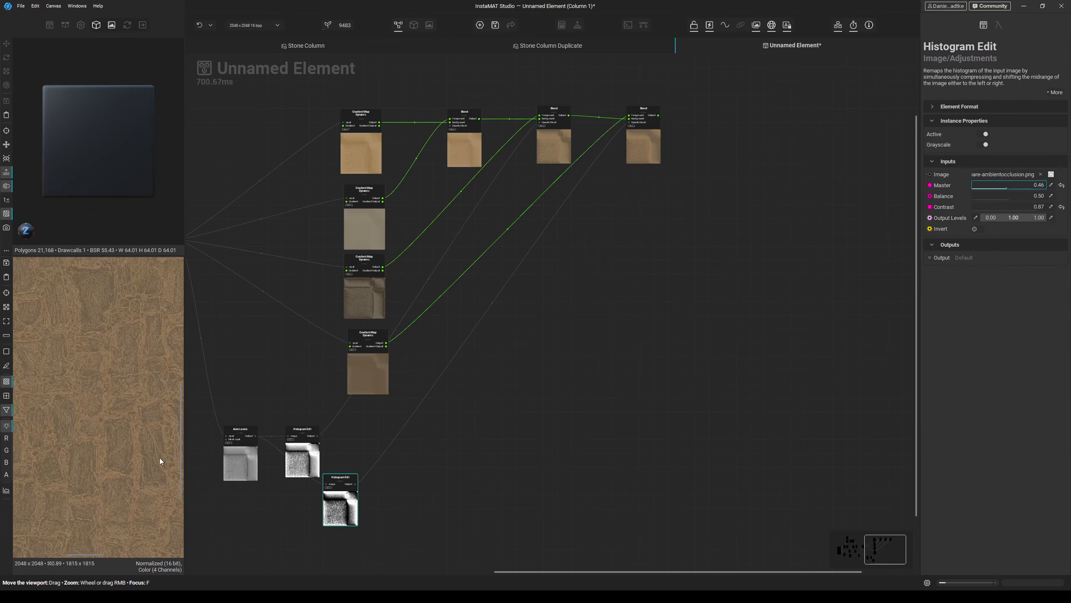
{"action": "double_click", "coordinate": [340, 506]}
{"action": "scroll", "coordinate": [152, 453], "scroll_direction": "up", "scroll_amount": 4}
- Nudge the third Blend node slightly and add a Clouds node in the empty area beside the Histogram Edit nodes
{"action": "left_click_drag", "start_coordinate": [645, 150], "coordinate": [653, 144]}
{"action": "left_click", "coordinate": [435, 478]}
{"action": "key", "text": "space"}
{"action": "type", "text": "cl"}
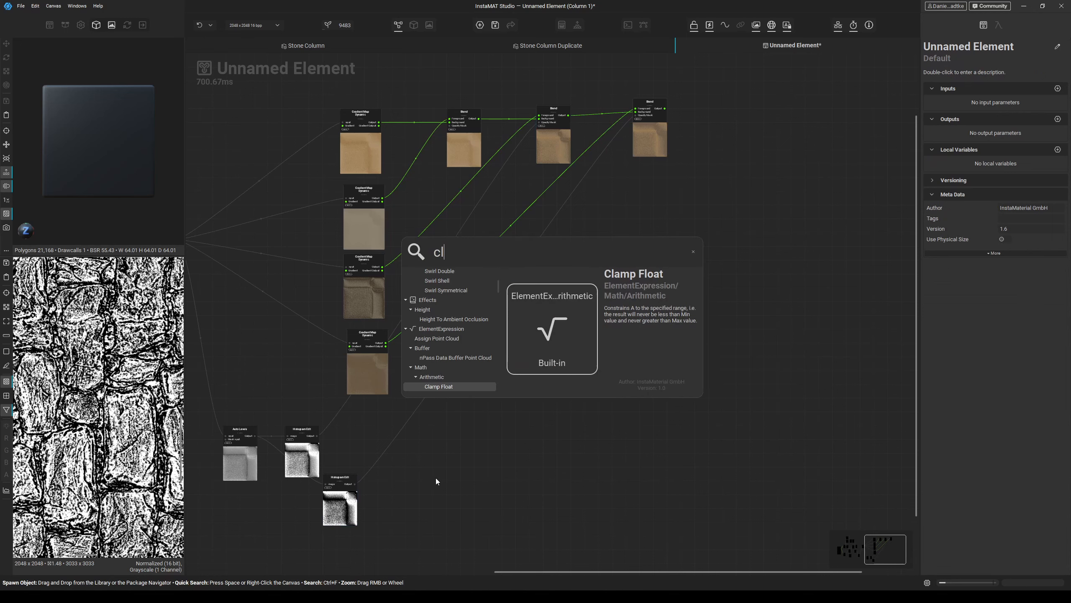
{"action": "key", "text": "BackSpace"}
{"action": "type", "text": "oud"}
{"action": "key", "text": "BackSpace"}
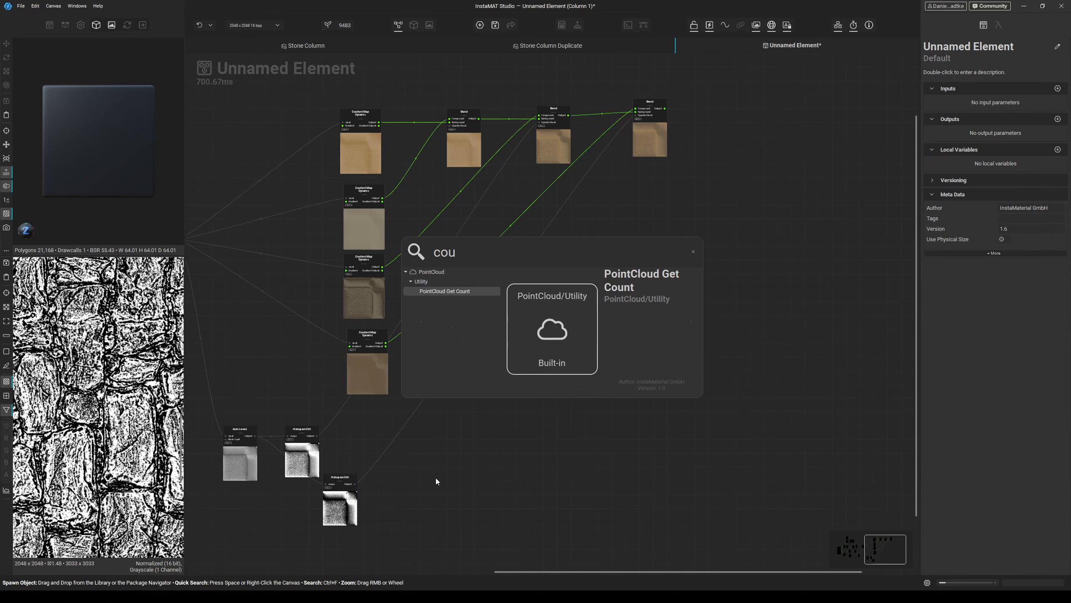
{"action": "key", "text": "BackSpace"}
{"action": "key", "text": "BackSpace"}
{"action": "type", "text": "louds"}
{"action": "key", "text": "Return"}
- Add a Blend node after the Clouds and duplicated Histogram Edit nodes, open its blend mode options, and preview a node
{"action": "left_click_drag", "start_coordinate": [365, 424], "coordinate": [410, 437]}
{"action": "type", "text": "blend"}
{"action": "key", "text": "Return"}
{"action": "scroll", "coordinate": [411, 437], "scroll_direction": "up", "scroll_amount": 1}
{"action": "left_click_drag", "start_coordinate": [345, 490], "coordinate": [483, 441]}
{"action": "left_click", "coordinate": [1011, 196]}
{"action": "double_click", "coordinate": [436, 453]}
{"action": "right_click", "coordinate": [377, 424]}
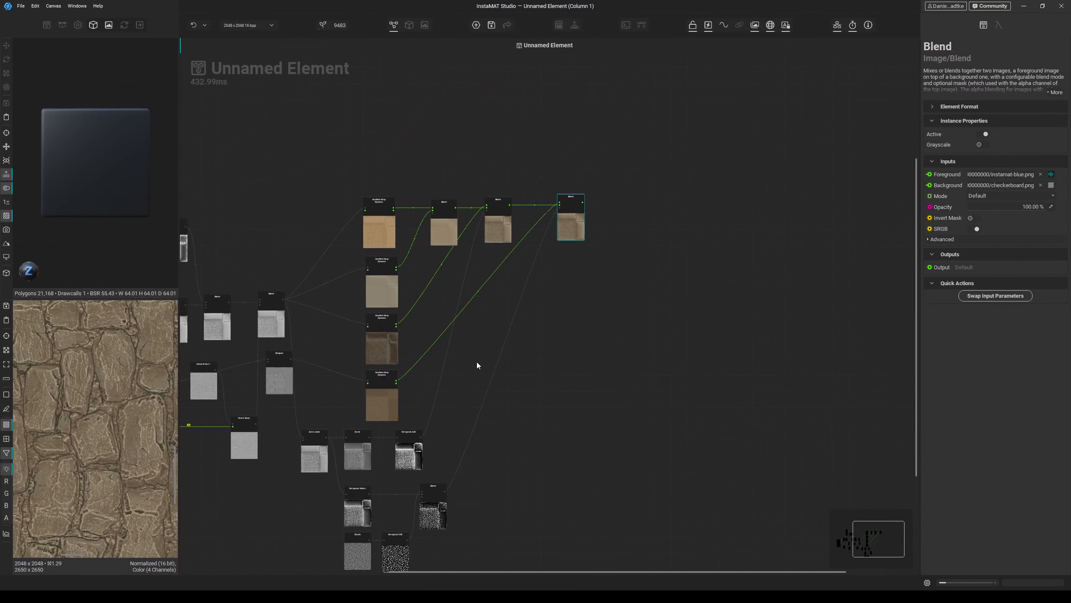
- Preview the outputs of the four Gradient Map Dynamic nodes one after another
{"action": "middle_click_drag", "start_coordinate": [486, 372], "coordinate": [561, 330]}
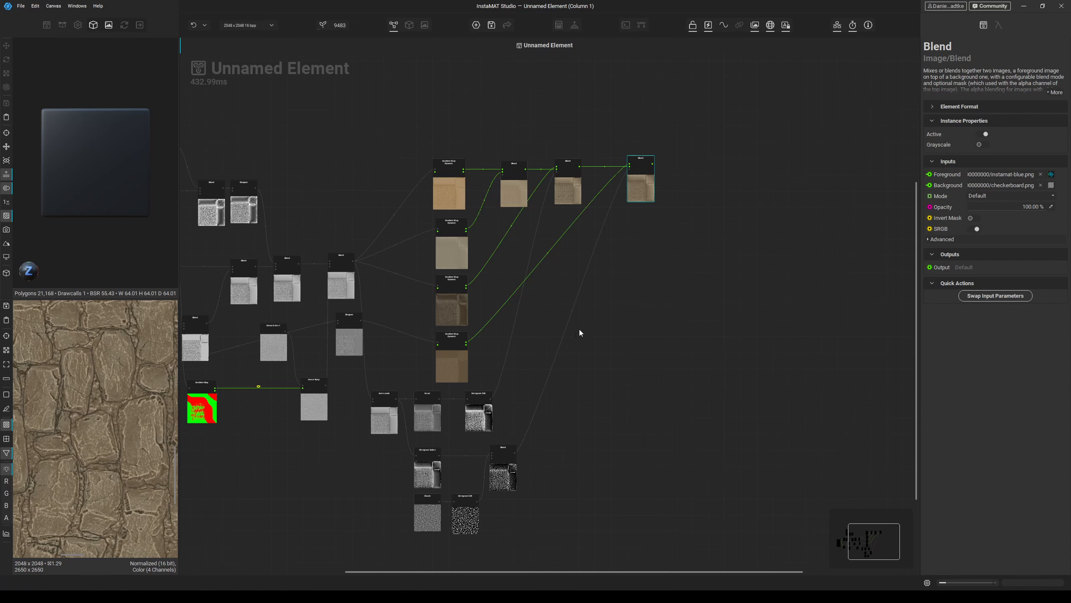
{"action": "middle_click_drag", "start_coordinate": [526, 357], "coordinate": [573, 340]}
{"action": "left_click", "coordinate": [499, 354]}
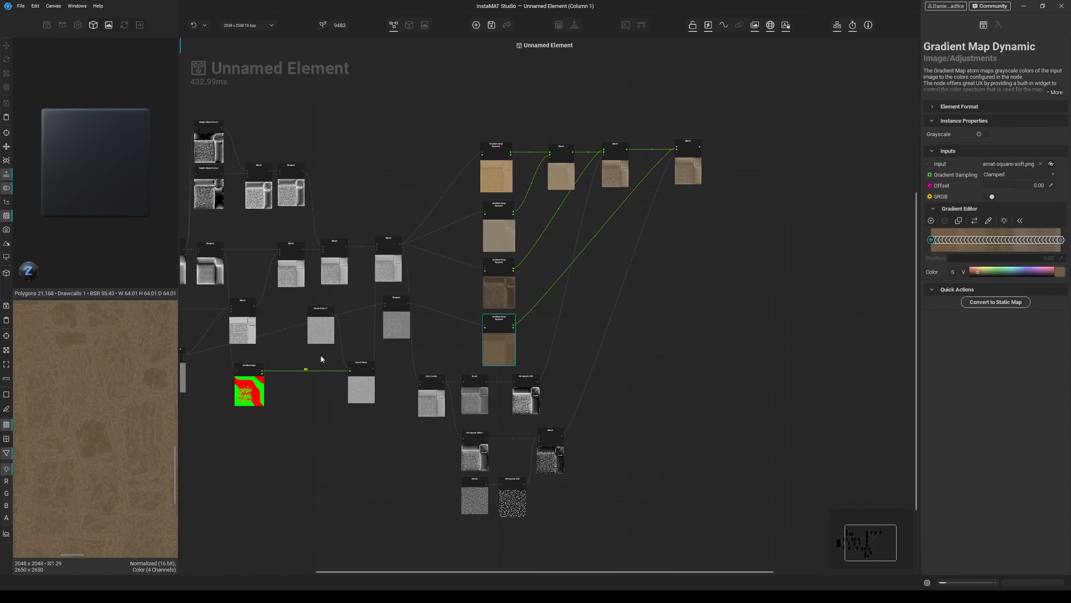
{"action": "left_click", "coordinate": [494, 293]}
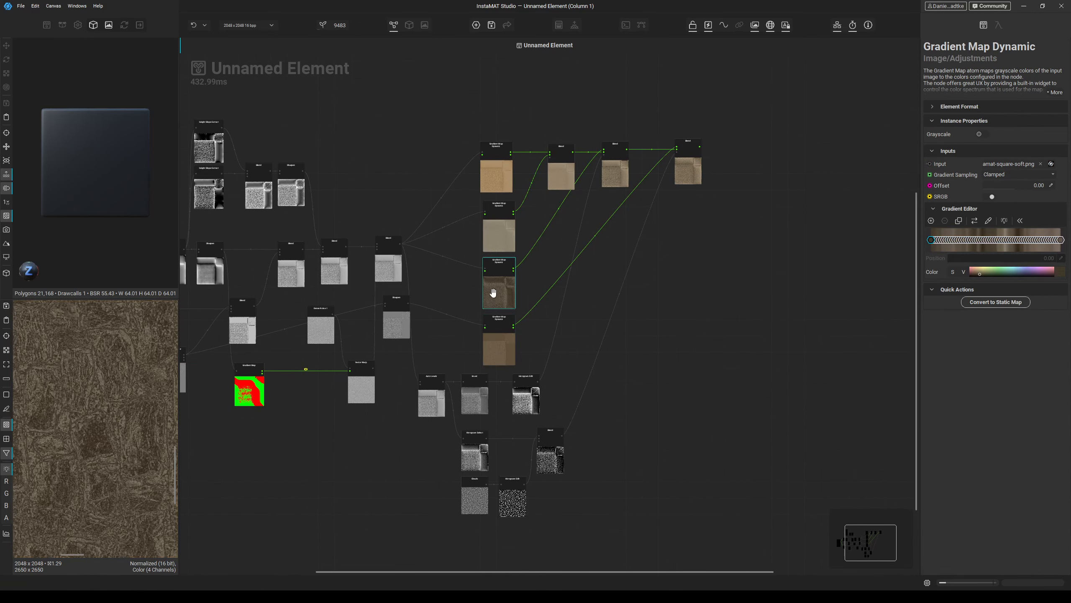
{"action": "left_click", "coordinate": [500, 239]}
{"action": "left_click", "coordinate": [497, 175]}
{"action": "scroll", "coordinate": [415, 321], "scroll_direction": "up", "scroll_amount": 3}
- Examine the Sharpen, curvature and red-green Gradient Map nodes that lead to the fourth Gradient Map Dynamic
{"action": "left_click", "coordinate": [399, 319]}
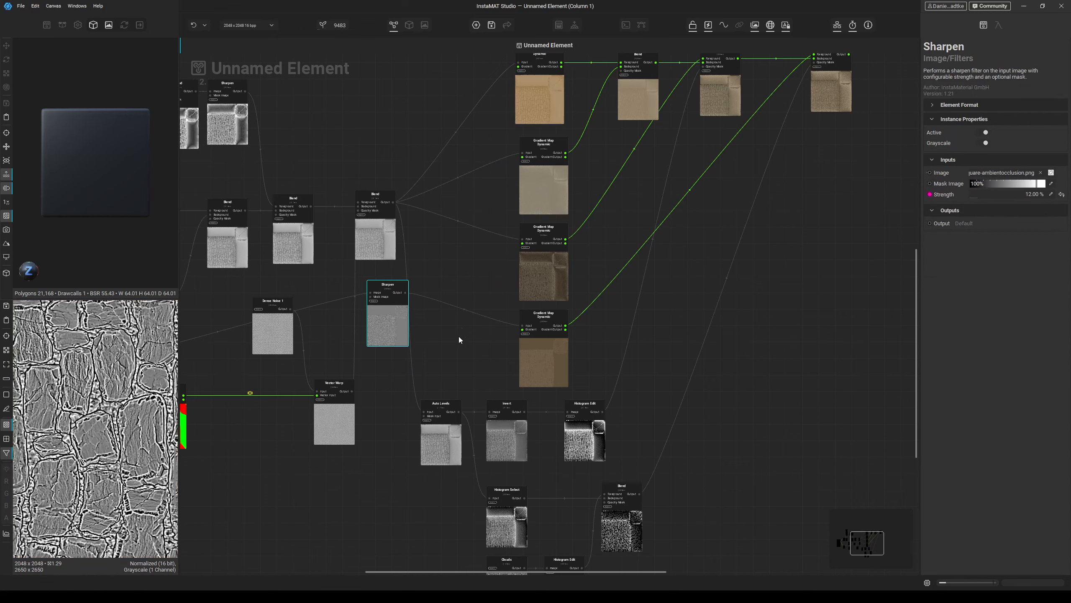
{"action": "left_click", "coordinate": [528, 358]}
{"action": "middle_click_drag", "start_coordinate": [470, 303], "coordinate": [591, 278]}
{"action": "scroll", "coordinate": [541, 284], "scroll_direction": "down", "scroll_amount": 1}
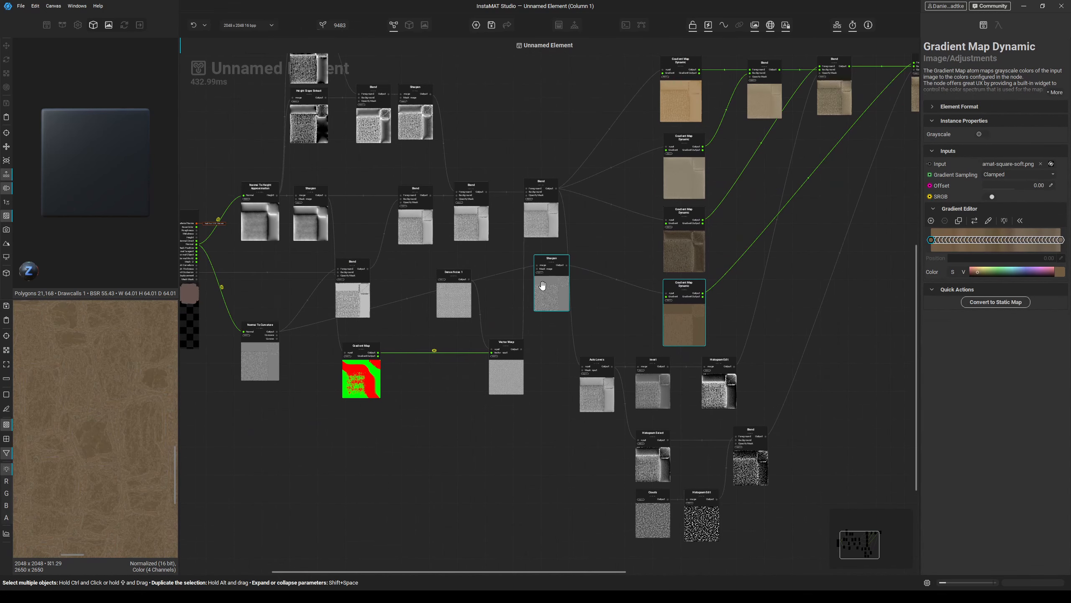
{"action": "left_click", "coordinate": [268, 360]}
{"action": "left_click", "coordinate": [660, 328]}
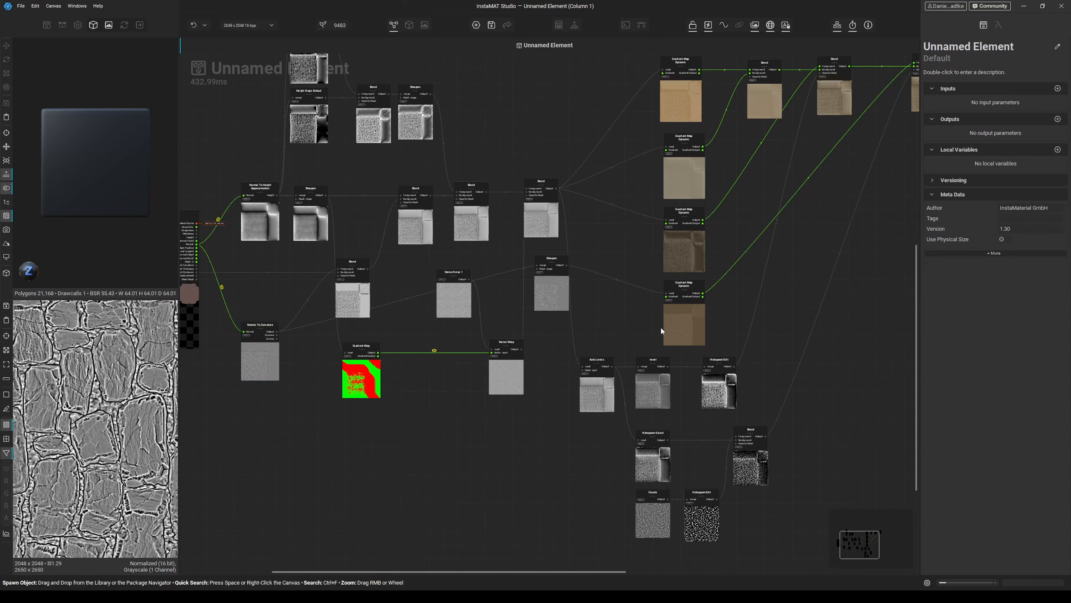
{"action": "left_click", "coordinate": [671, 323]}
{"action": "middle_click_drag", "start_coordinate": [670, 323], "coordinate": [537, 314]}
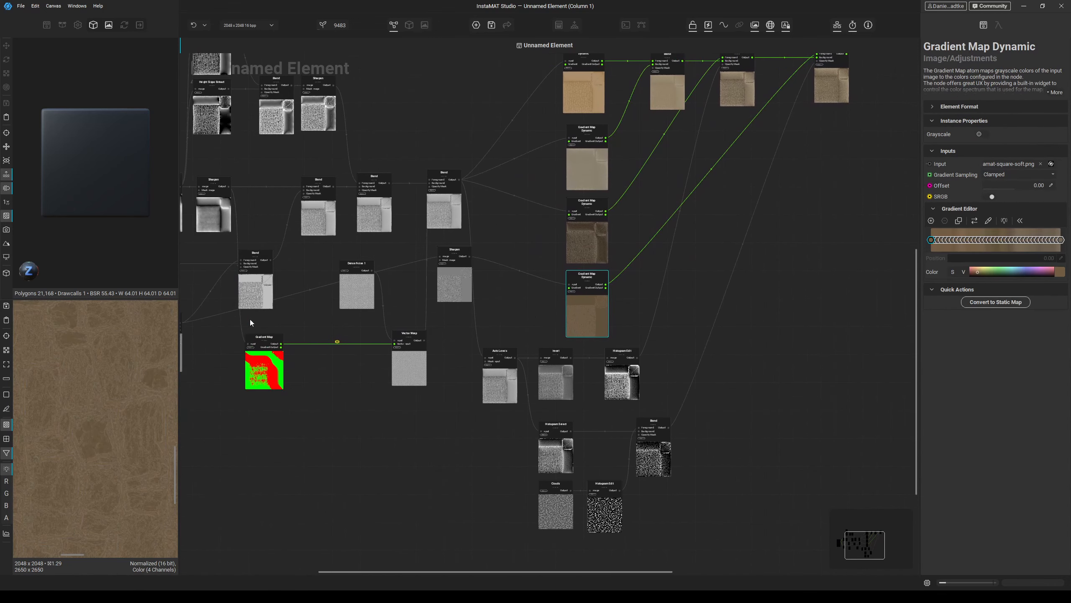
{"action": "middle_click_drag", "start_coordinate": [223, 338], "coordinate": [291, 326]}
{"action": "middle_click_drag", "start_coordinate": [569, 414], "coordinate": [387, 402]}
{"action": "left_click", "coordinate": [209, 351]}
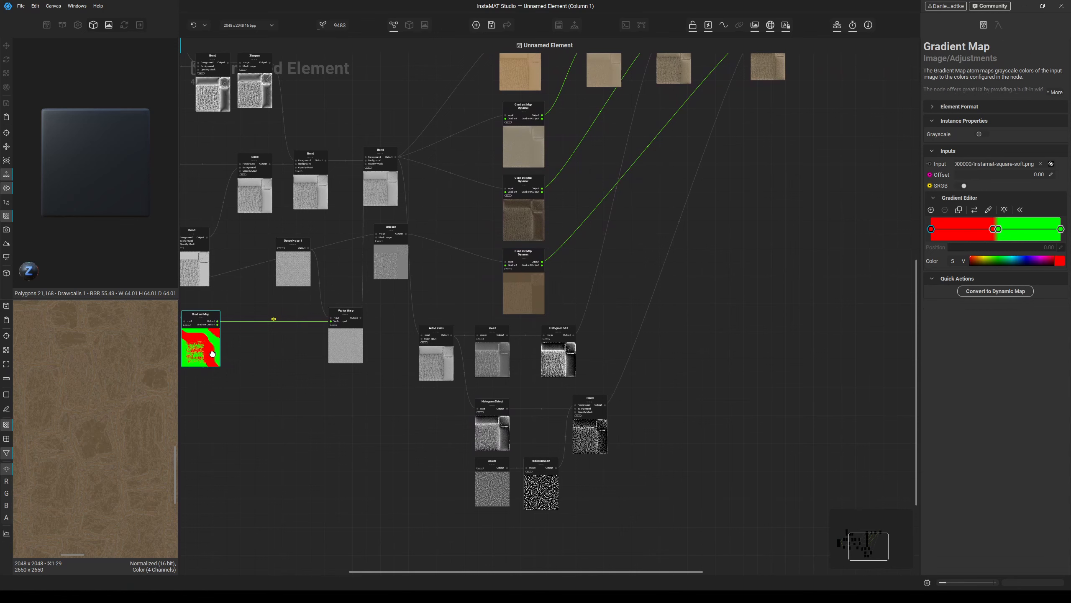
{"action": "middle_click_drag", "start_coordinate": [297, 395], "coordinate": [216, 389]}
- Inspect the Invert and Histogram Edit mask branch and compare the gradient maps with the Blend results they produce
{"action": "left_click", "coordinate": [407, 350]}
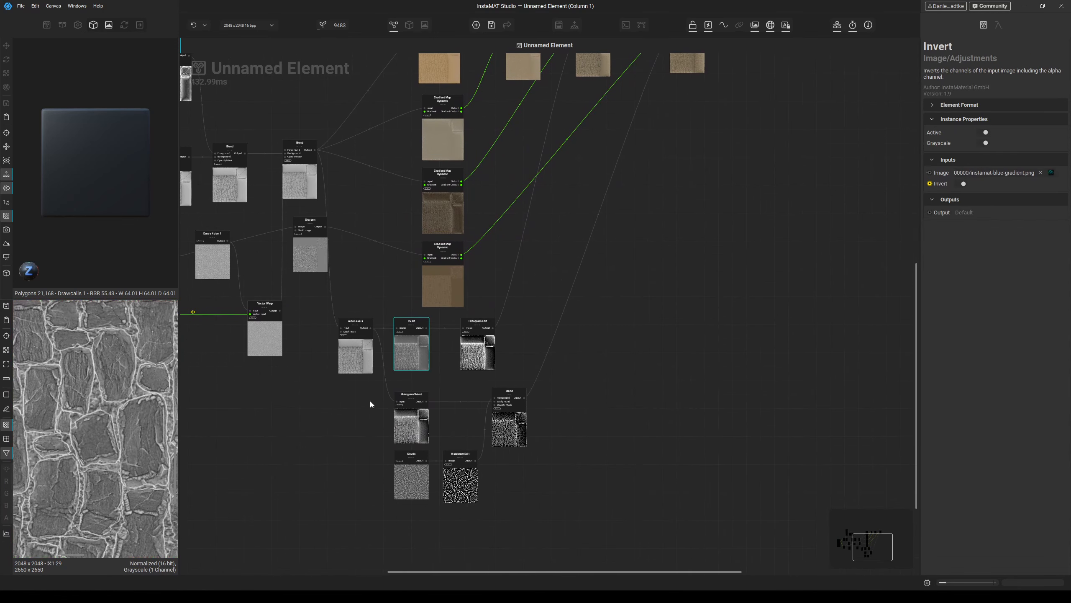
{"action": "scroll", "coordinate": [474, 350], "scroll_direction": "up", "scroll_amount": 2}
{"action": "left_click", "coordinate": [470, 355]}
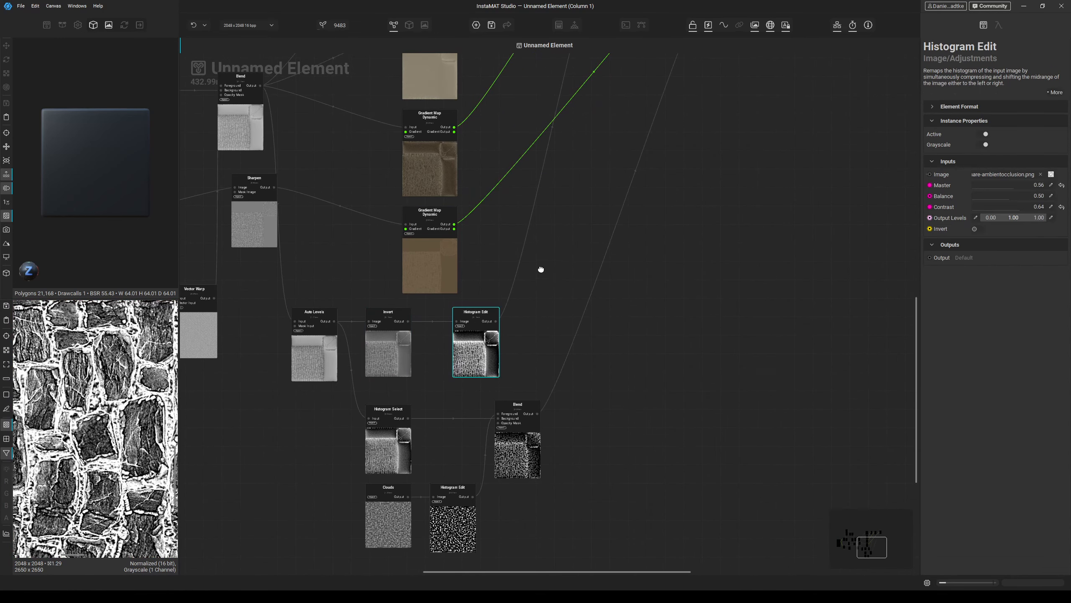
{"action": "middle_click_drag", "start_coordinate": [541, 268], "coordinate": [492, 360]}
{"action": "left_click", "coordinate": [569, 101]}
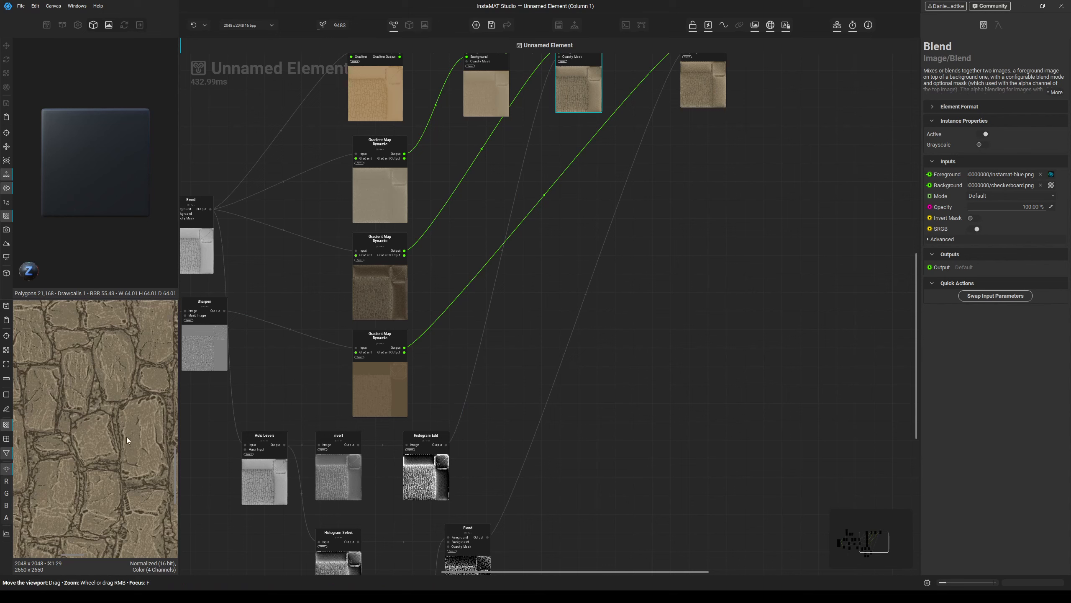
{"action": "scroll", "coordinate": [126, 438], "scroll_direction": "down", "scroll_amount": 2}
{"action": "left_click", "coordinate": [384, 282]}
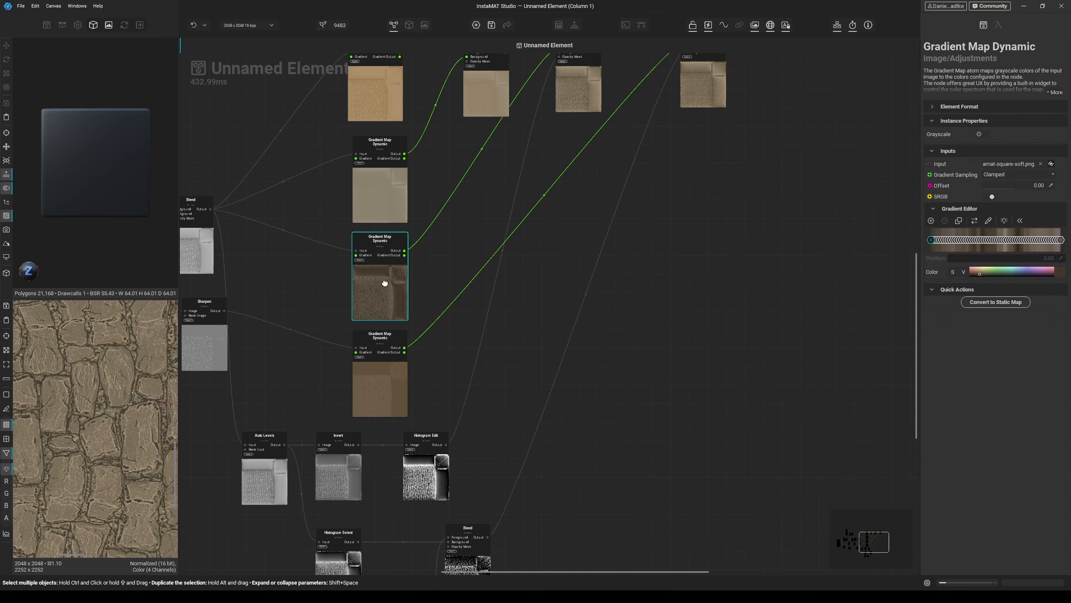
{"action": "left_click", "coordinate": [478, 101]}
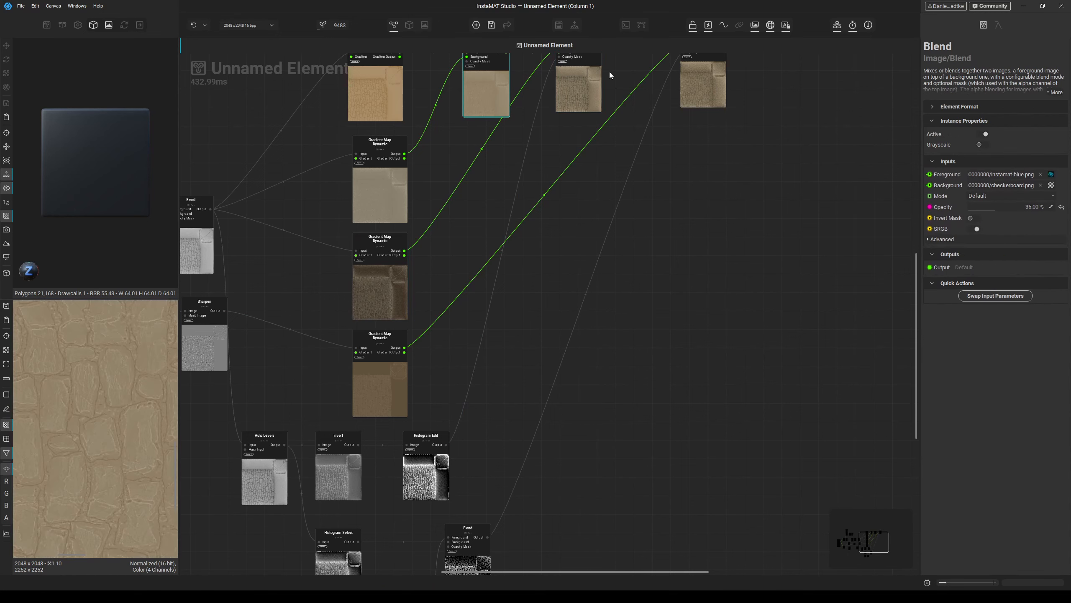
{"action": "left_click", "coordinate": [376, 390]}
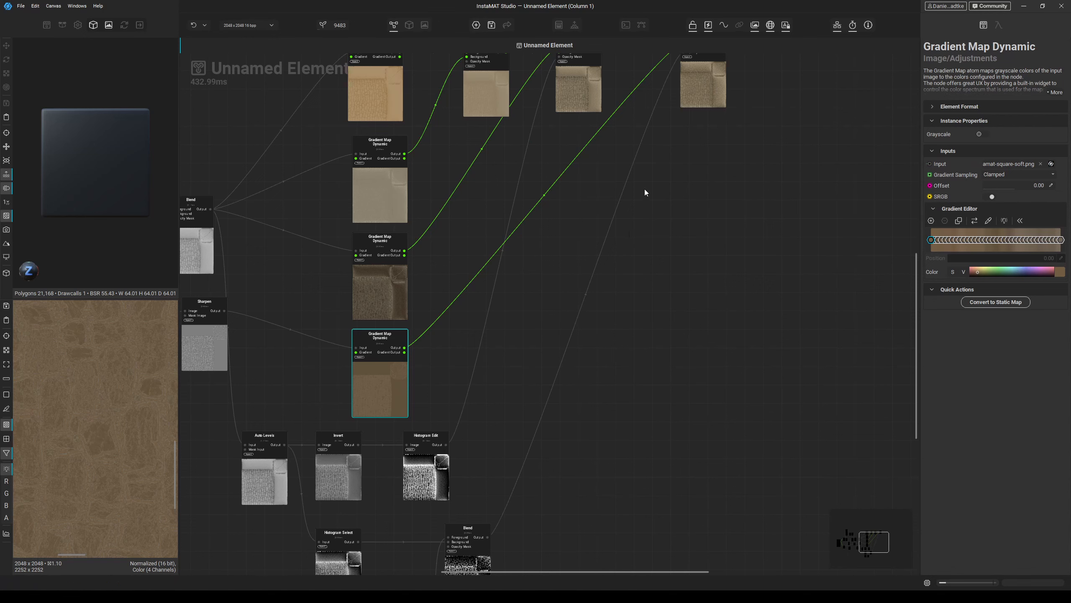
{"action": "left_click", "coordinate": [697, 91]}
- Inspect the Histogram Select and Clouds mask branch, its Subtract Blend, and the final colour Blend it masks
{"action": "middle_click_drag", "start_coordinate": [632, 301], "coordinate": [671, 126]}
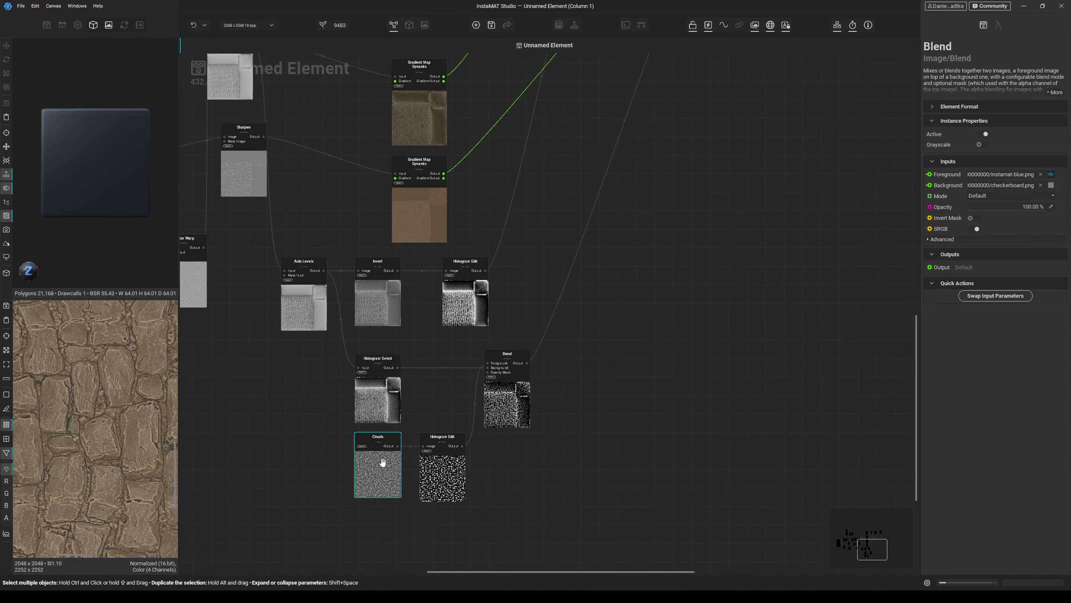
{"action": "left_click", "coordinate": [375, 398]}
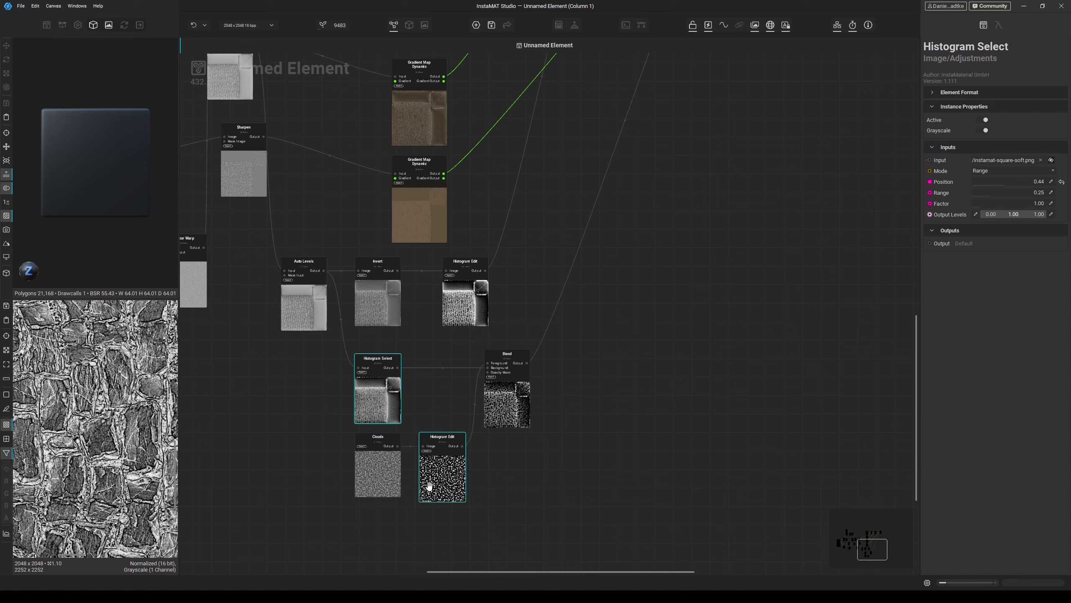
{"action": "left_click", "coordinate": [508, 408]}
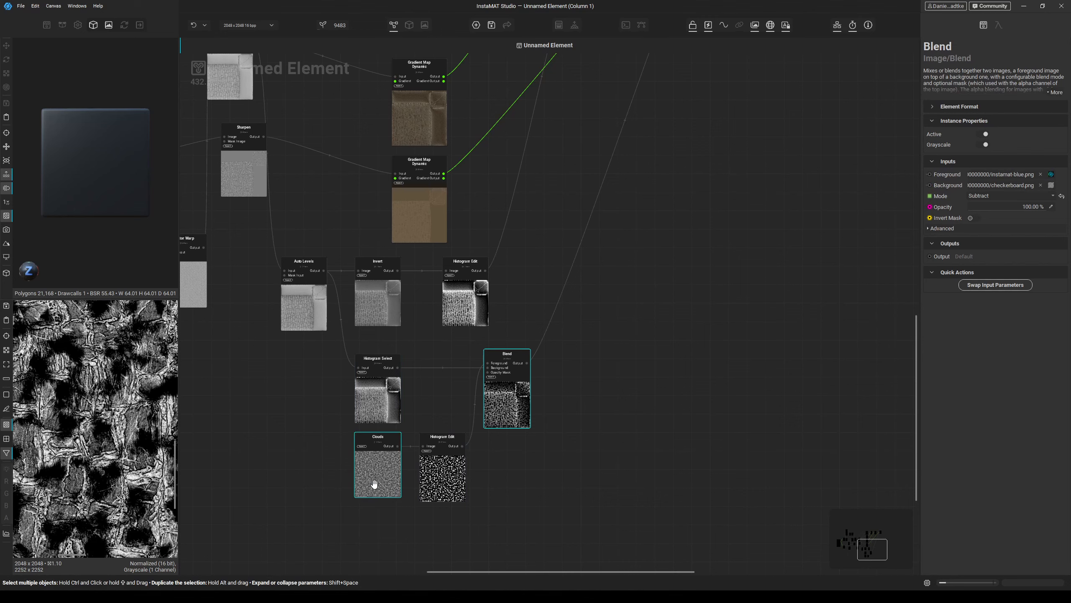
{"action": "scroll", "coordinate": [171, 337], "scroll_direction": "down", "scroll_amount": 5}
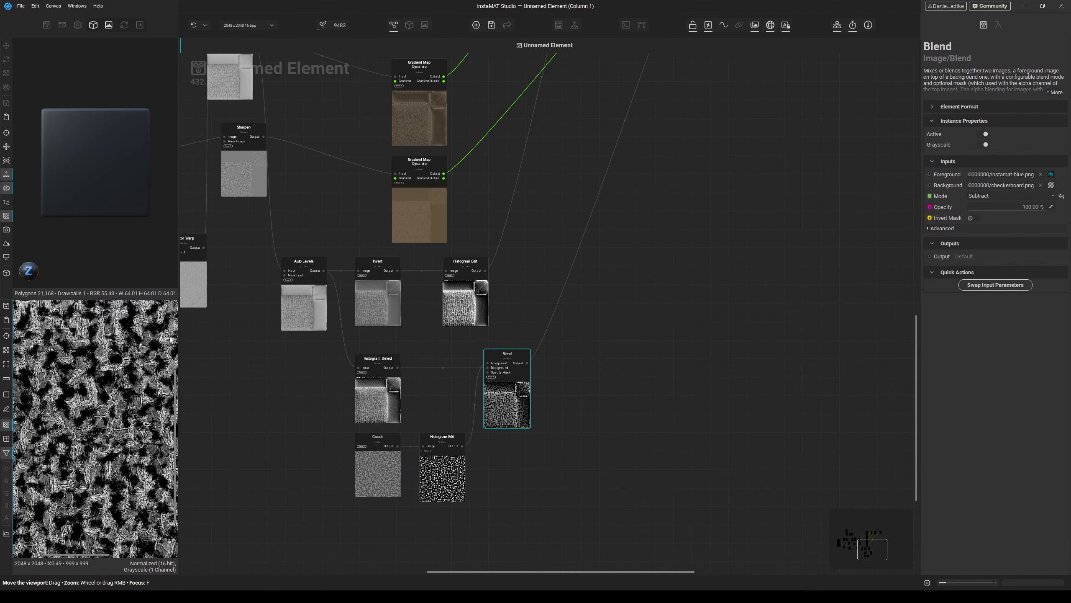
{"action": "left_click_drag", "start_coordinate": [522, 217], "coordinate": [410, 455]}
{"action": "left_click", "coordinate": [640, 150]}
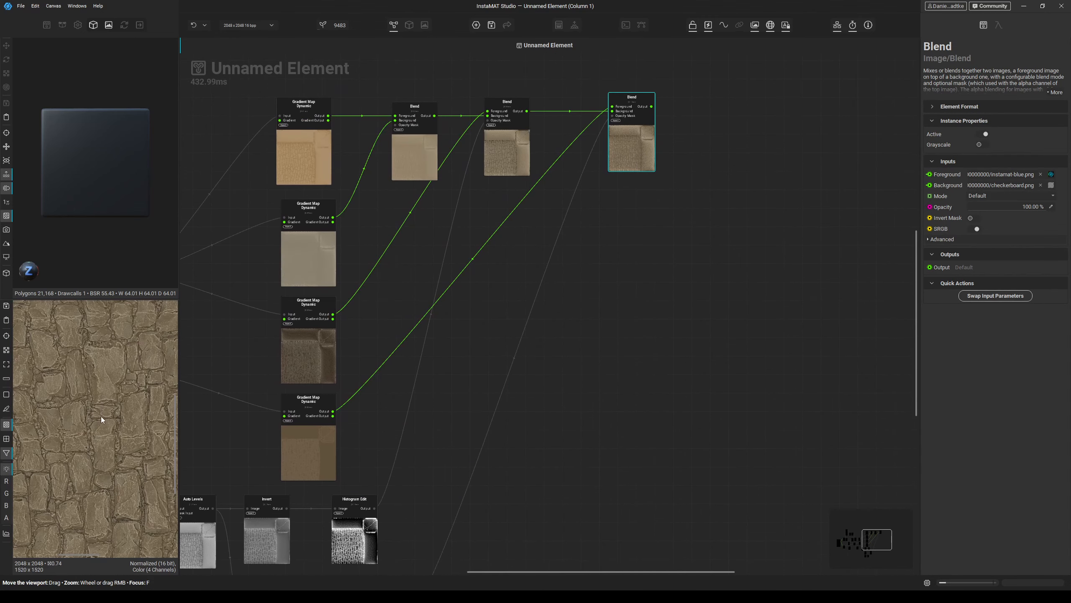
{"action": "scroll", "coordinate": [101, 416], "scroll_direction": "up", "scroll_amount": 3}
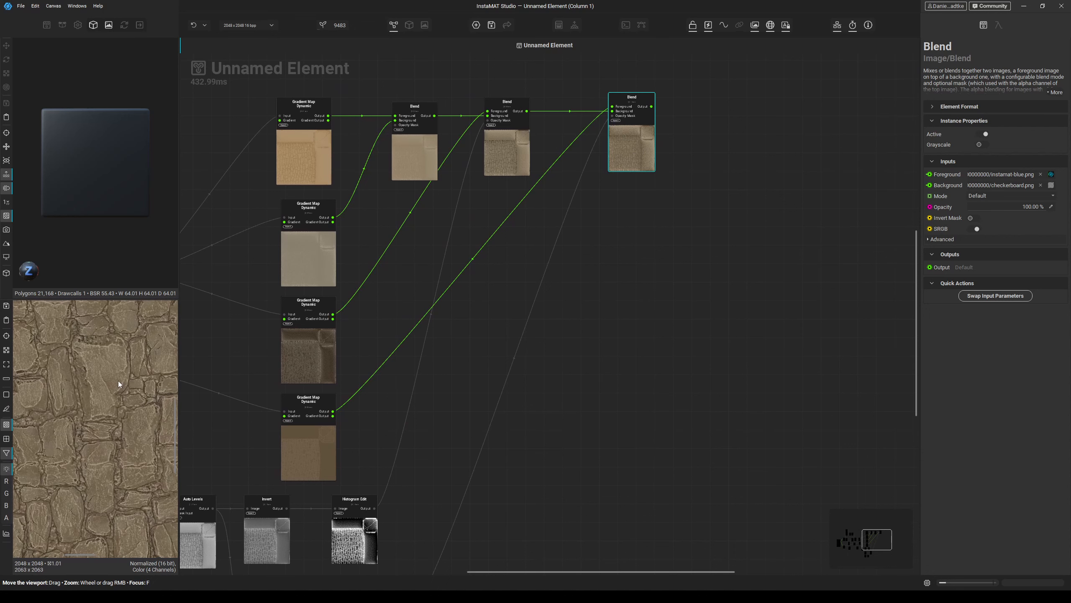
- Output the final Blend as BaseColor and align the Set Base Color node beside it
{"action": "middle_click_drag", "start_coordinate": [700, 184], "coordinate": [570, 344]}
{"action": "left_click_drag", "start_coordinate": [520, 266], "coordinate": [595, 269]}
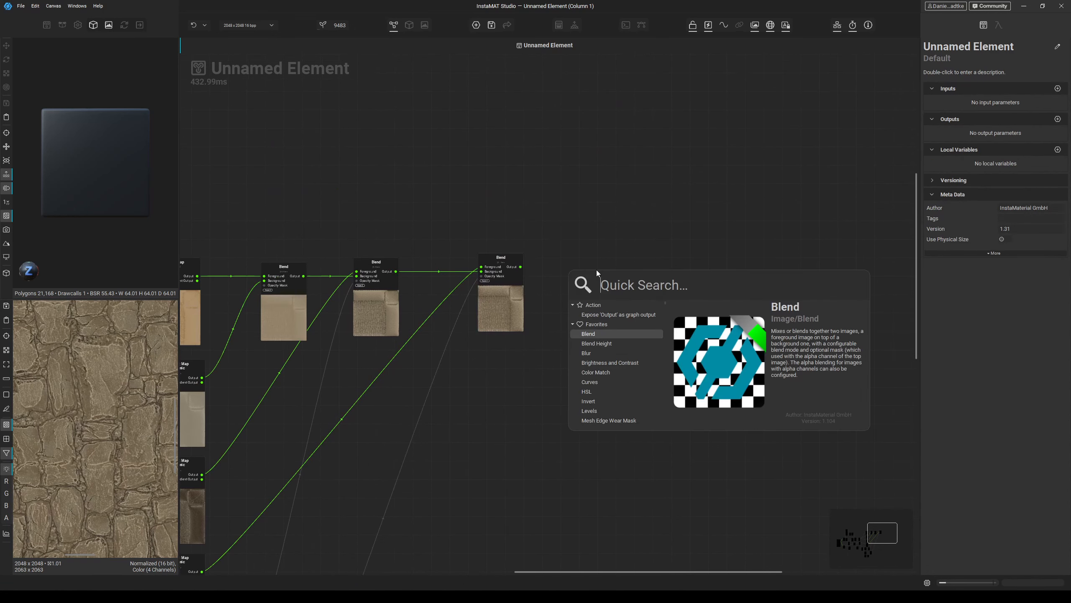
{"action": "type", "text": "BaseColor"}
{"action": "key", "text": "Return"}
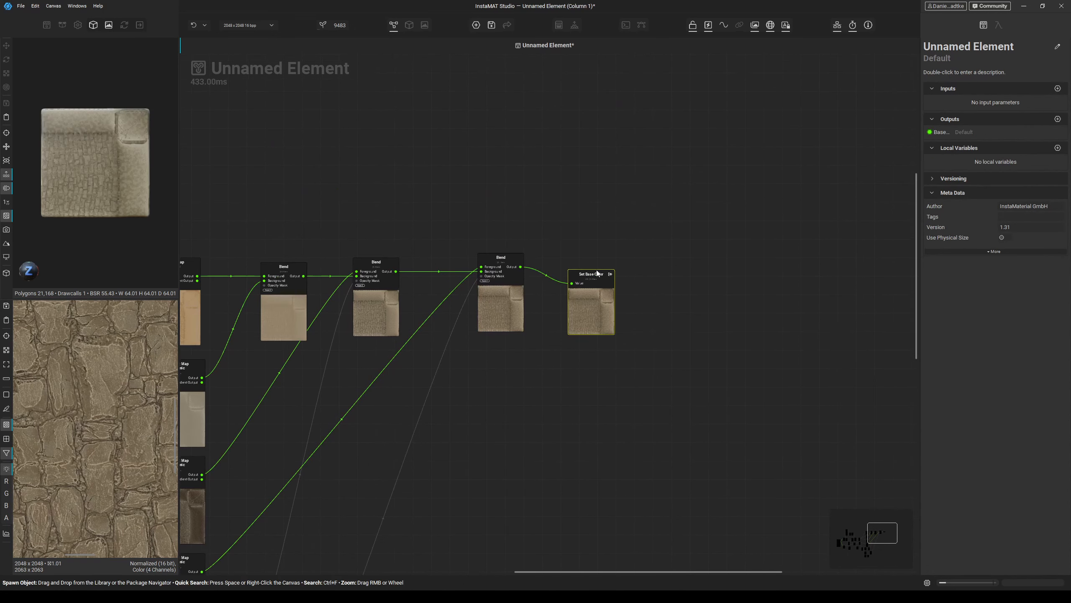
{"action": "left_click_drag", "start_coordinate": [608, 303], "coordinate": [618, 287]}
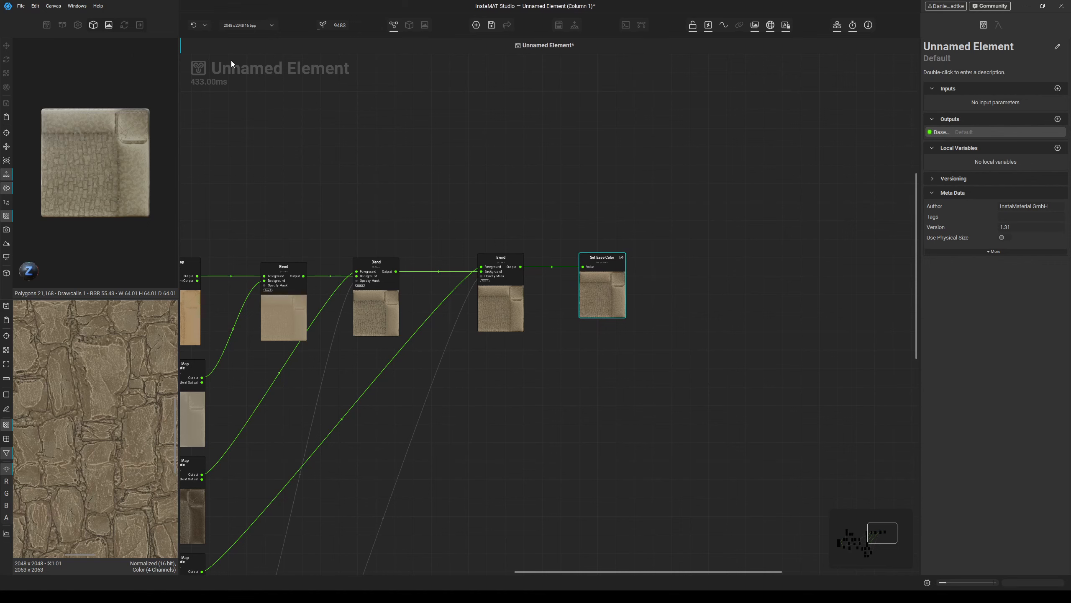
- Show the Column 1 package contents and open the Stone Column layering project
{"action": "left_click", "coordinate": [63, 26]}
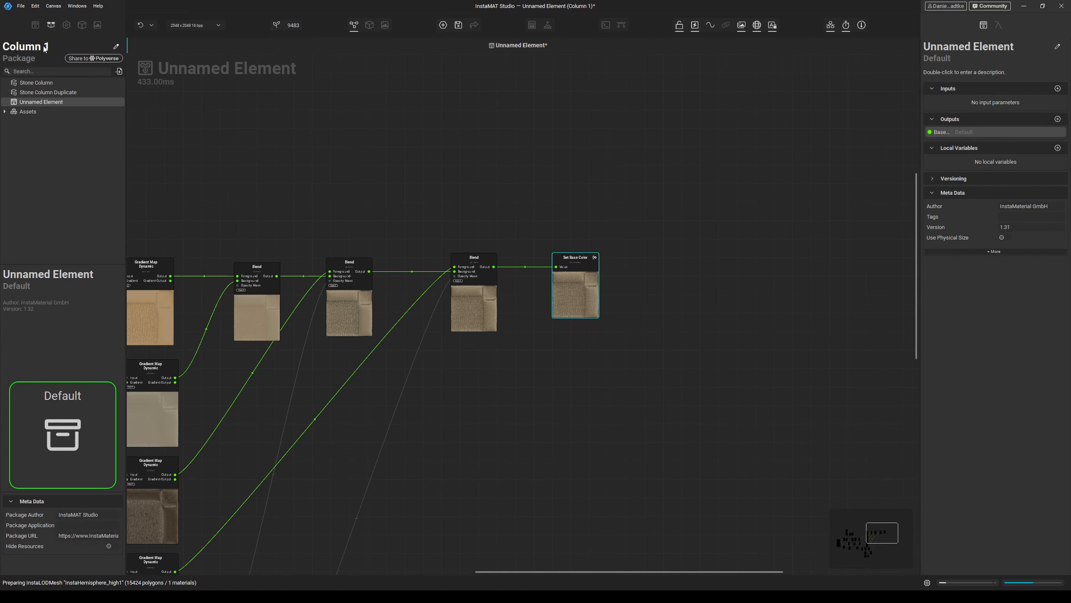
{"action": "left_click", "coordinate": [47, 84]}
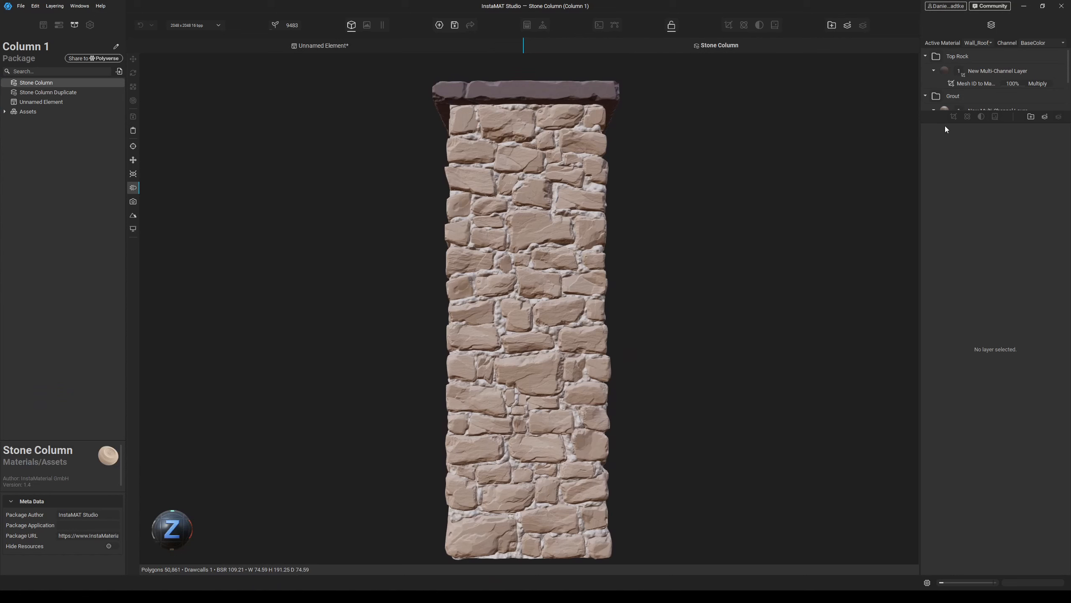
- Assign the Unnamed Element graph as the Base Color source of the multi-channel layer in the Rocks group
{"action": "left_click", "coordinate": [976, 154]}
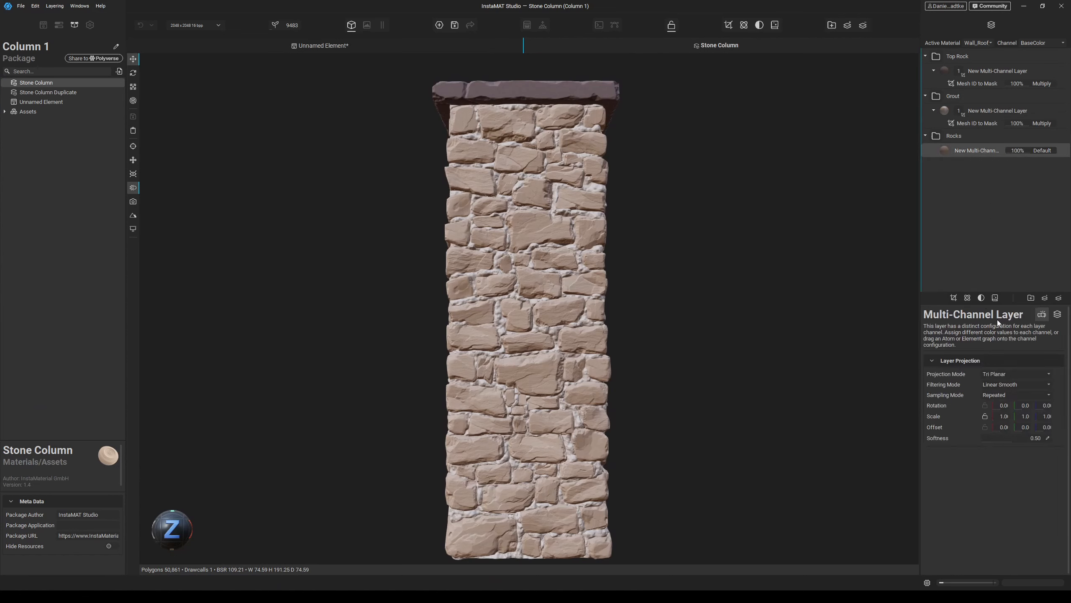
{"action": "left_click", "coordinate": [1059, 316]}
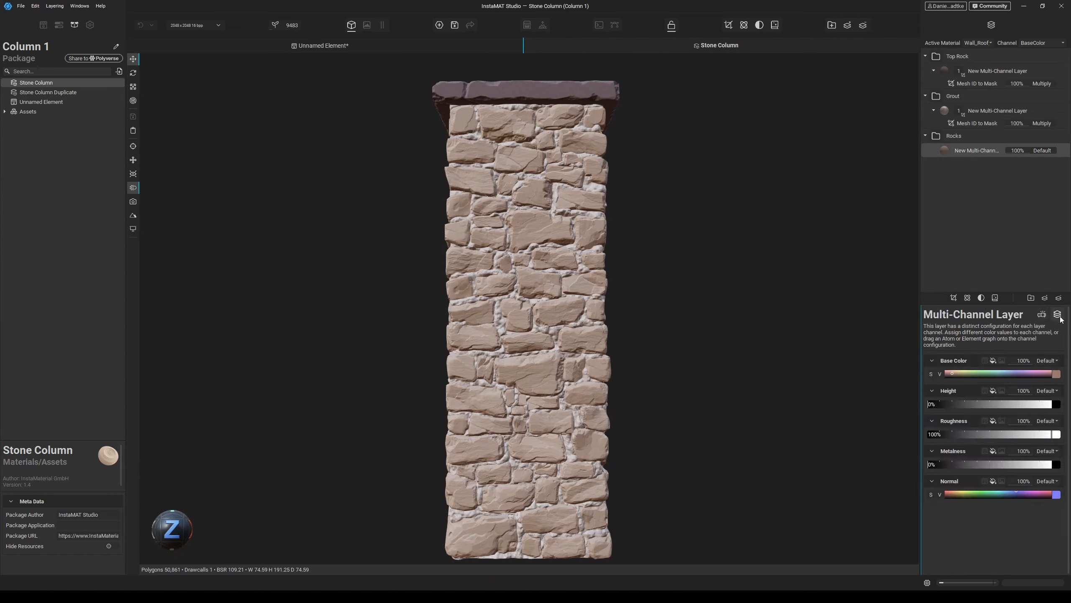
{"action": "left_click", "coordinate": [1002, 361]}
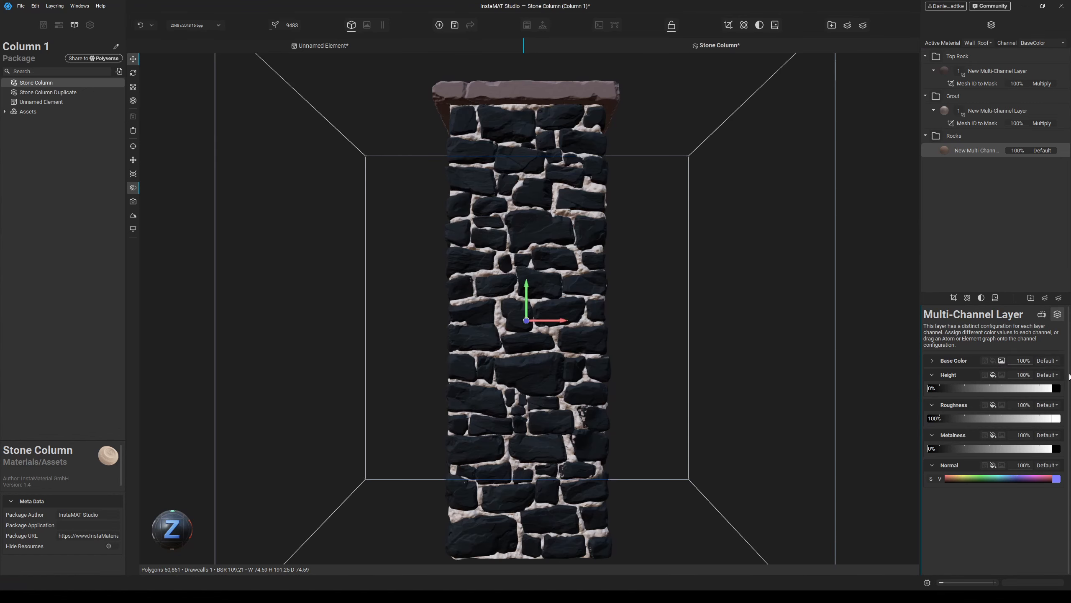
{"action": "left_click", "coordinate": [936, 362]}
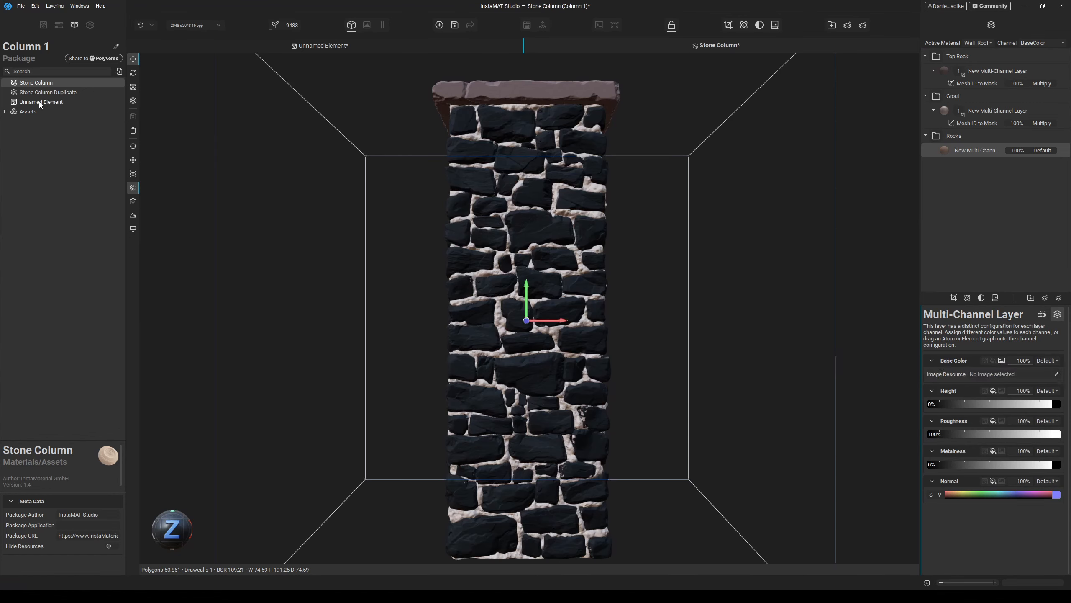
{"action": "left_click_drag", "start_coordinate": [40, 104], "coordinate": [980, 369]}
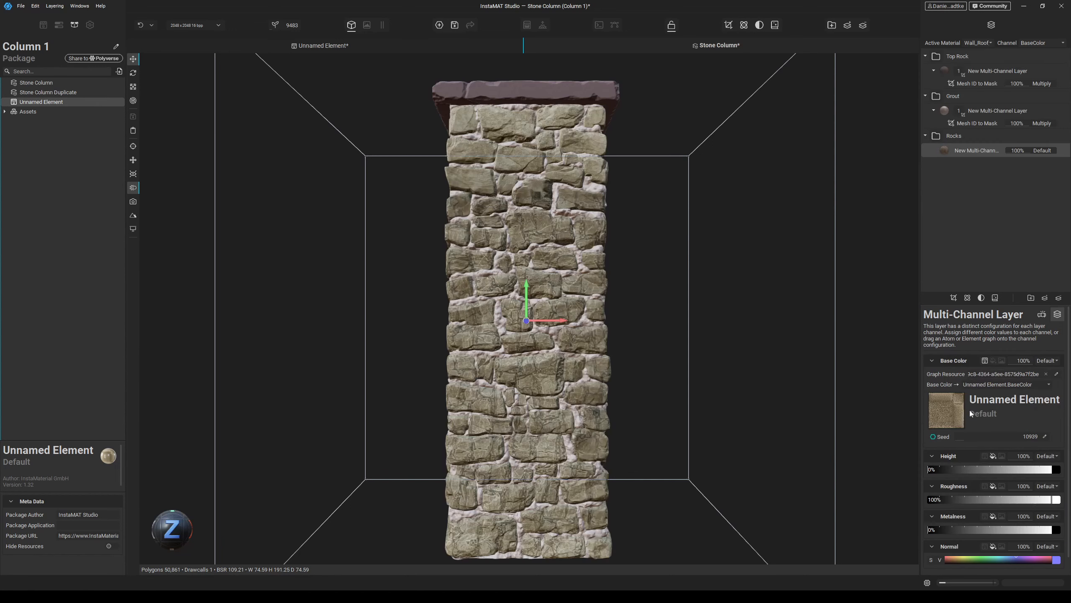
- Set the Rocks layer's projection mode to UV
{"action": "left_click", "coordinate": [1040, 313]}
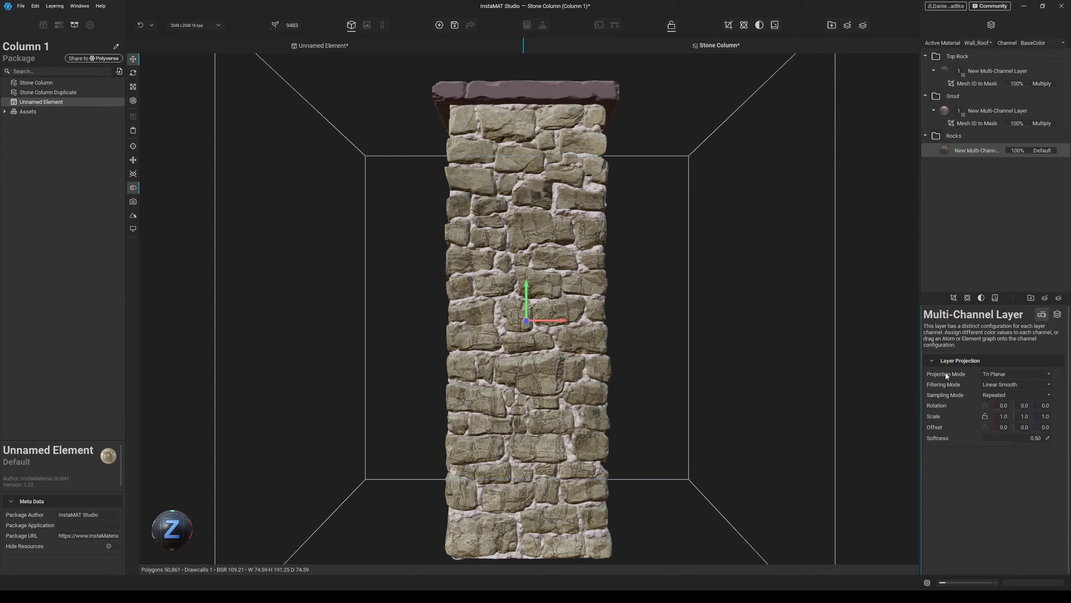
{"action": "left_click", "coordinate": [999, 373]}
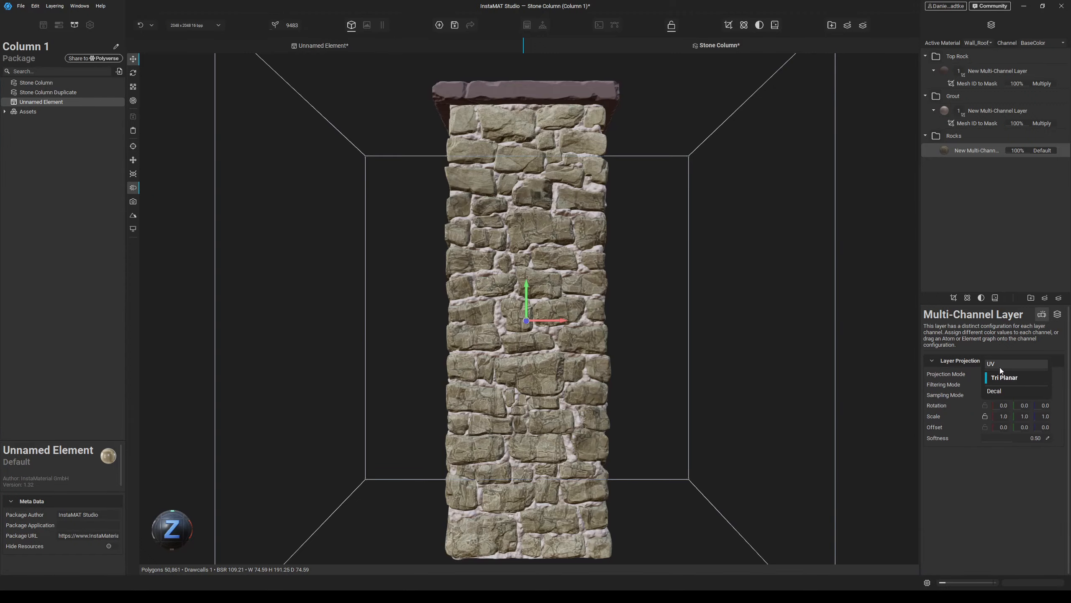
{"action": "left_click", "coordinate": [998, 366]}
- Examine the element's base colour on the column's stones, corners and edges from close up and from several sides
{"action": "scroll", "coordinate": [519, 334], "scroll_direction": "up", "scroll_amount": 5}
{"action": "mouse_move", "coordinate": [498, 380]}
{"action": "left_mouse_down", "text": "alt"}
{"action": "mouse_move", "coordinate": [581, 379]}
{"action": "mouse_move", "coordinate": [493, 376]}
{"action": "left_mouse_up", "text": "alt"}
{"action": "middle_click_drag", "start_coordinate": [587, 261], "coordinate": [575, 354]}
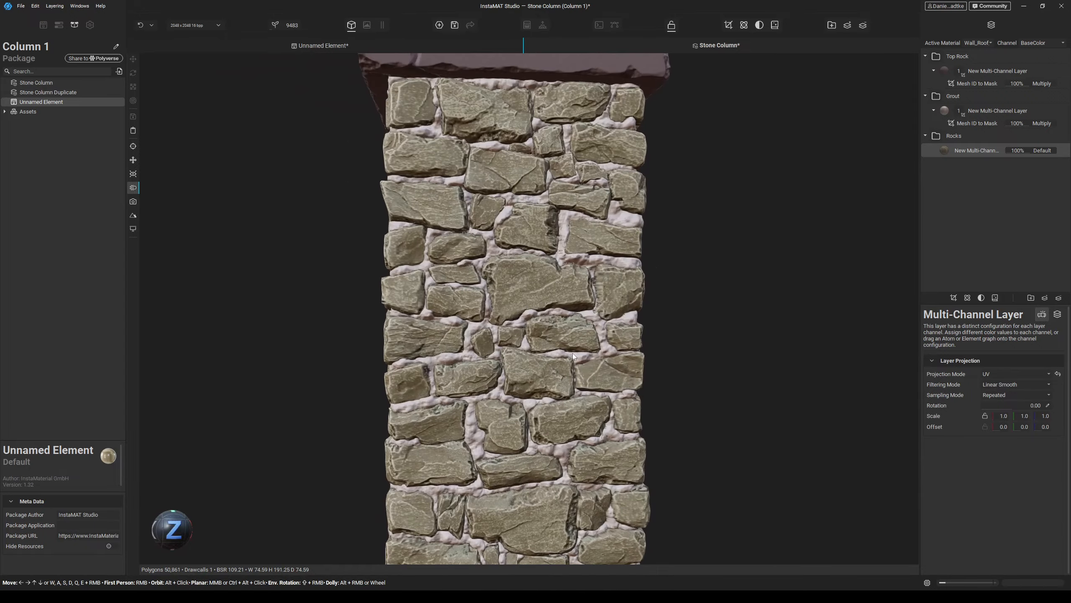
{"action": "scroll", "coordinate": [587, 338], "scroll_direction": "up", "scroll_amount": 5}
{"action": "mouse_move", "coordinate": [629, 345]}
{"action": "left_mouse_down", "text": "alt"}
{"action": "mouse_move", "coordinate": [563, 357]}
{"action": "mouse_move", "coordinate": [642, 344]}
{"action": "left_mouse_up", "text": "alt"}
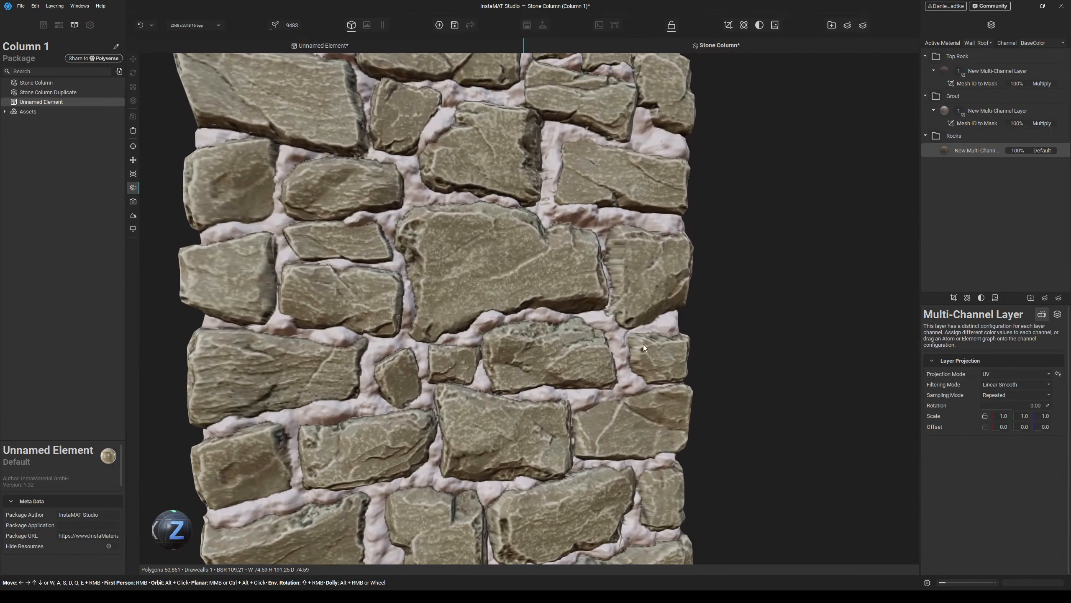
{"action": "scroll", "coordinate": [642, 345], "scroll_direction": "down", "scroll_amount": 6}
{"action": "left_click_drag", "start_coordinate": [539, 372], "coordinate": [591, 371], "text": "alt"}
{"action": "middle_click_drag", "start_coordinate": [490, 249], "coordinate": [537, 281]}
{"action": "scroll", "coordinate": [540, 279], "scroll_direction": "up", "scroll_amount": 3}
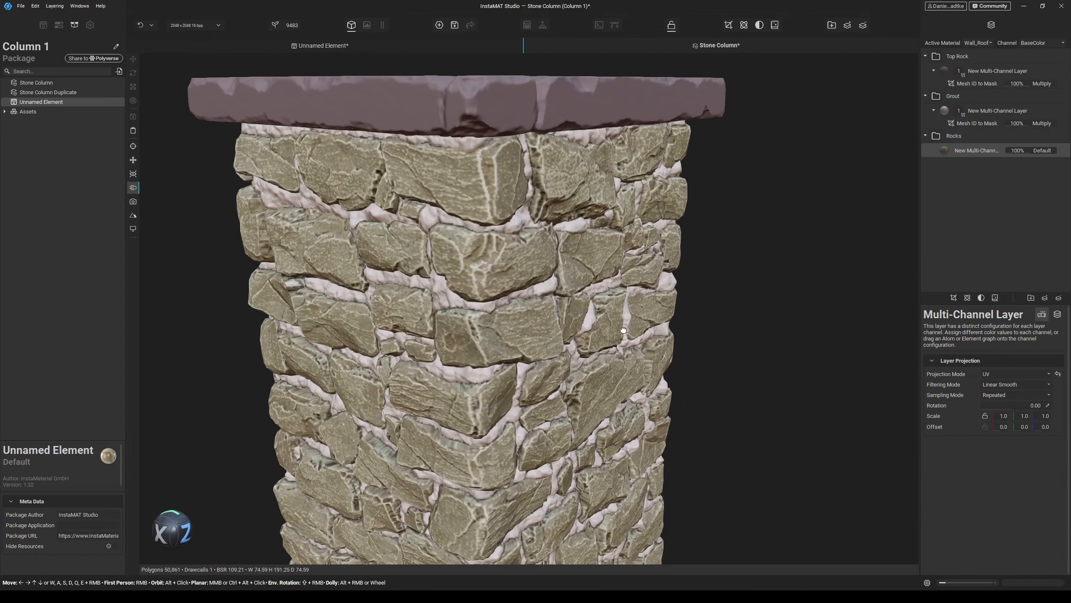
{"action": "left_click_drag", "start_coordinate": [623, 330], "coordinate": [585, 354], "text": "alt"}
{"action": "scroll", "coordinate": [585, 354], "scroll_direction": "down", "scroll_amount": 5}
{"action": "scroll", "coordinate": [585, 356], "scroll_direction": "down", "scroll_amount": 1}
{"action": "middle_click_drag", "start_coordinate": [586, 380], "coordinate": [596, 266]}
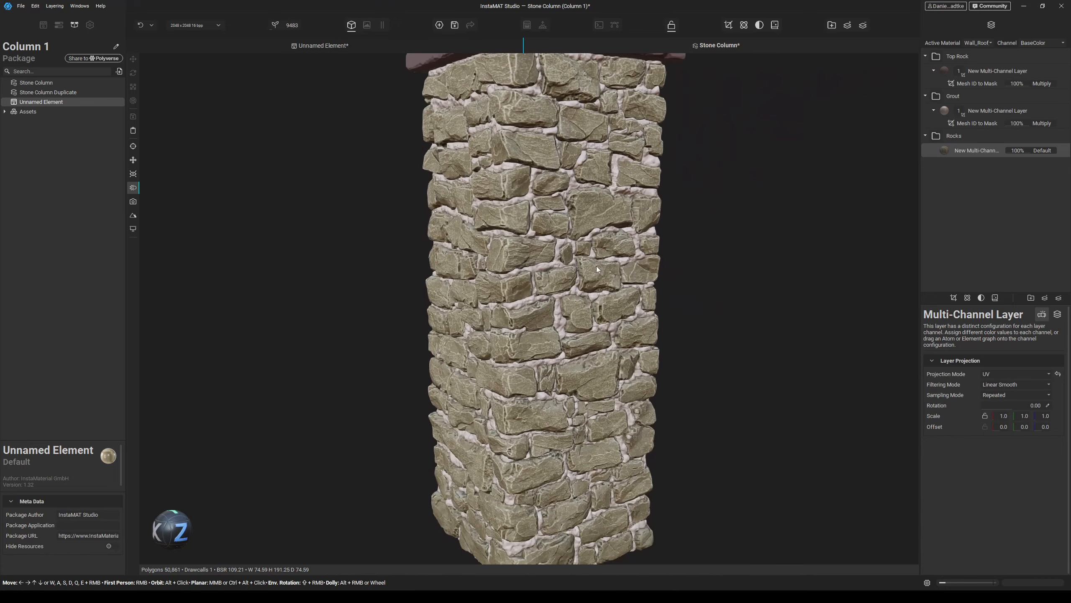
{"action": "mouse_move", "coordinate": [633, 311]}
{"action": "left_mouse_down", "text": "alt"}
{"action": "mouse_move", "coordinate": [604, 306]}
{"action": "mouse_move", "coordinate": [629, 307]}
{"action": "left_mouse_up", "text": "alt"}
{"action": "scroll", "coordinate": [624, 304], "scroll_direction": "down", "scroll_amount": 3}
{"action": "middle_click_drag", "start_coordinate": [614, 302], "coordinate": [602, 313]}
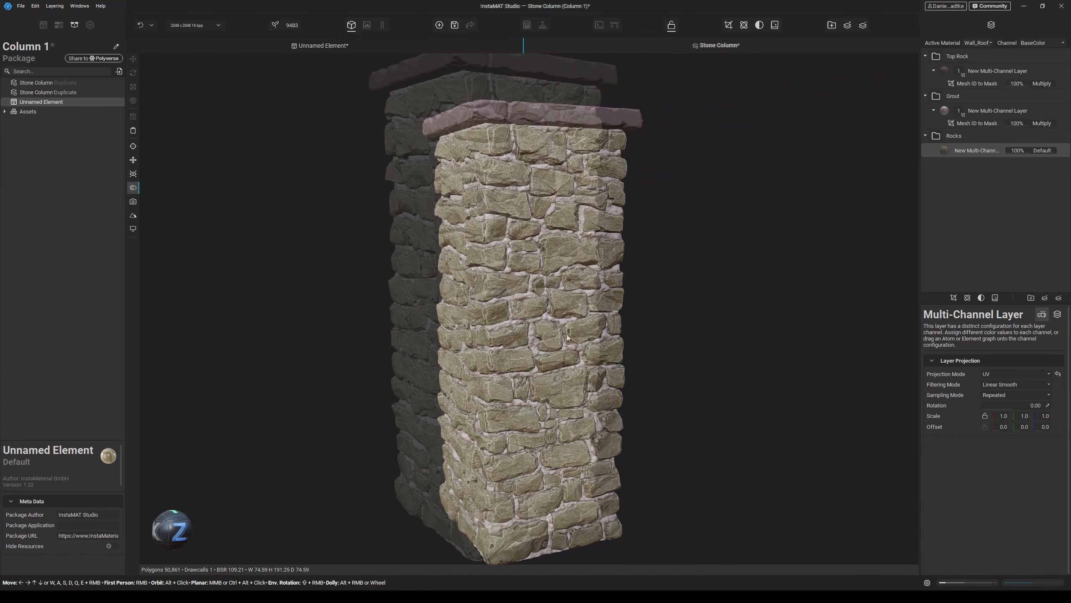
- Add a DB Dust node above the Blend chain in the Unnamed Element graph
{"action": "left_click", "coordinate": [312, 48]}
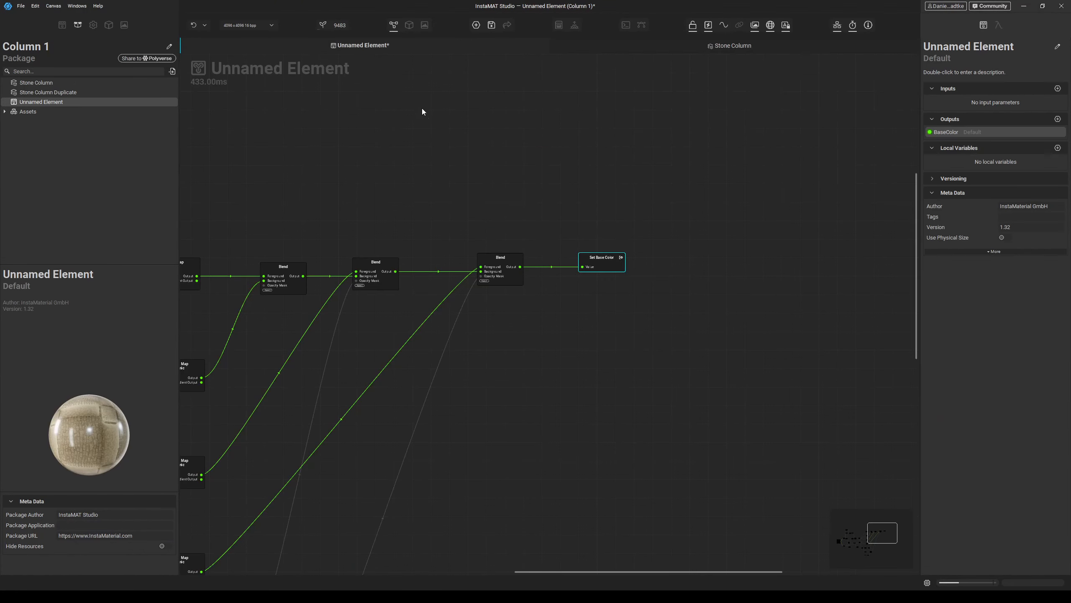
{"action": "key", "text": "space"}
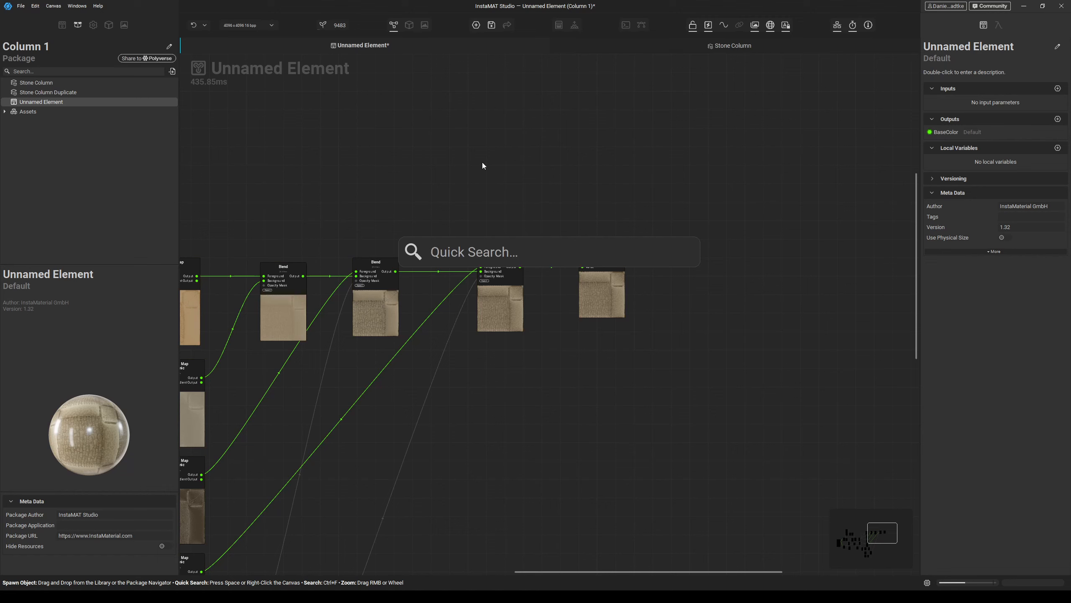
{"action": "type", "text": "d"}
{"action": "key", "text": "BackSpace"}
{"action": "type", "text": "db "}
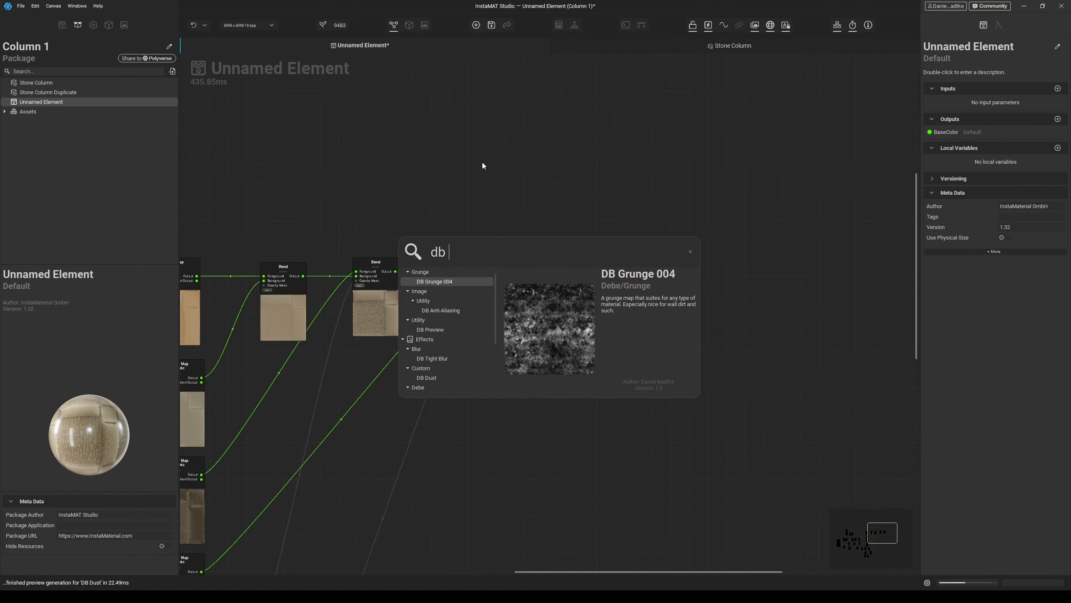
{"action": "type", "text": "du"}
{"action": "key", "text": "Return"}
{"action": "scroll", "coordinate": [477, 161], "scroll_direction": "up", "scroll_amount": 4}
{"action": "scroll", "coordinate": [443, 188], "scroll_direction": "down", "scroll_amount": 6}
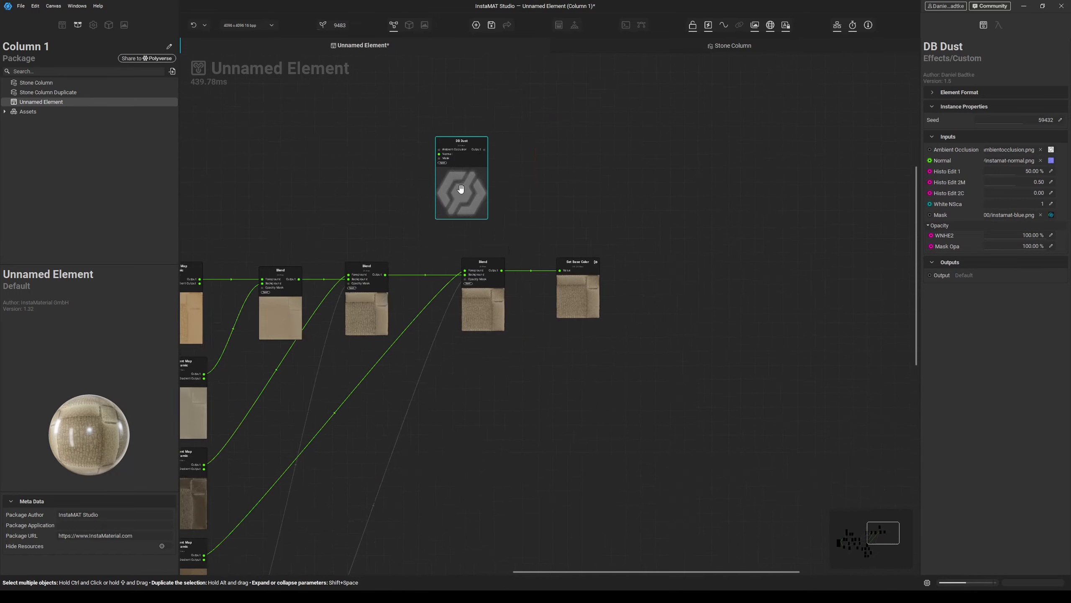
{"action": "left_click_drag", "start_coordinate": [415, 184], "coordinate": [482, 179]}
{"action": "scroll", "coordinate": [541, 177], "scroll_direction": "up", "scroll_amount": 5}
{"action": "scroll", "coordinate": [495, 183], "scroll_direction": "down", "scroll_amount": 3}
{"action": "scroll", "coordinate": [291, 316], "scroll_direction": "down", "scroll_amount": 2}
- Connect the Stone Column Duplicate node's Mesh Ambient Occlusion and Normal outputs to the matching DB Dust inputs
{"action": "left_click_drag", "start_coordinate": [482, 150], "coordinate": [333, 435]}
{"action": "scroll", "coordinate": [221, 468], "scroll_direction": "down", "scroll_amount": 2}
{"action": "scroll", "coordinate": [405, 413], "scroll_direction": "up", "scroll_amount": 5}
{"action": "left_click_drag", "start_coordinate": [224, 287], "coordinate": [277, 312]}
{"action": "scroll", "coordinate": [276, 295], "scroll_direction": "up", "scroll_amount": 3}
{"action": "scroll", "coordinate": [409, 375], "scroll_direction": "down", "scroll_amount": 5}
{"action": "middle_click_drag", "start_coordinate": [519, 265], "coordinate": [195, 433]}
{"action": "scroll", "coordinate": [681, 256], "scroll_direction": "up", "scroll_amount": 2}
{"action": "left_click_drag", "start_coordinate": [709, 249], "coordinate": [366, 254]}
{"action": "middle_click_drag", "start_coordinate": [394, 269], "coordinate": [598, 177]}
{"action": "scroll", "coordinate": [597, 177], "scroll_direction": "down", "scroll_amount": 3}
{"action": "middle_click_drag", "start_coordinate": [270, 343], "coordinate": [439, 318]}
{"action": "scroll", "coordinate": [265, 395], "scroll_direction": "up", "scroll_amount": 5}
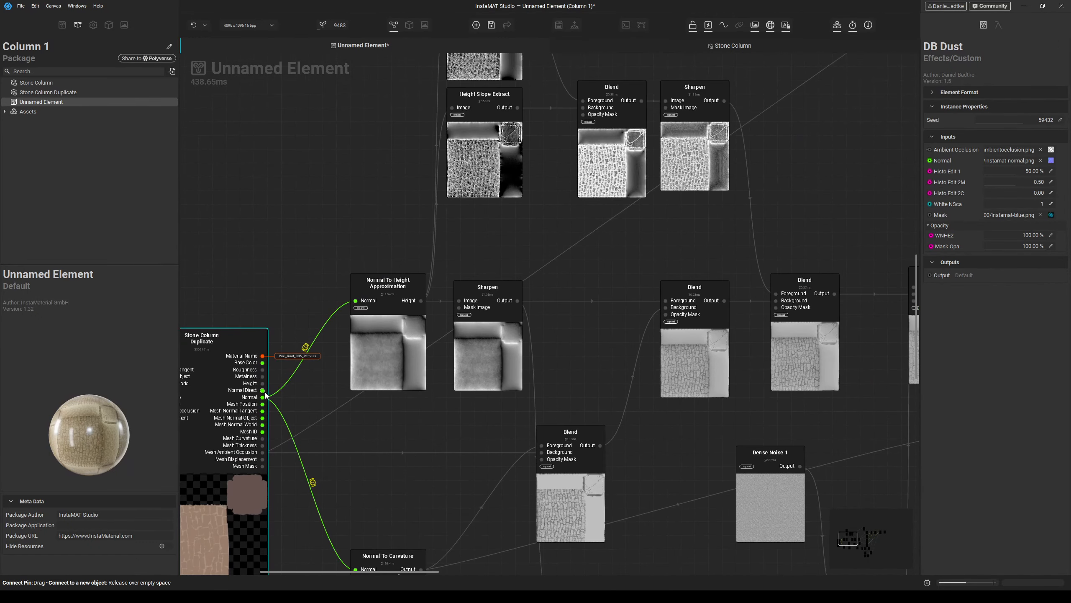
{"action": "left_click_drag", "start_coordinate": [263, 399], "coordinate": [723, 146]}
{"action": "scroll", "coordinate": [342, 361], "scroll_direction": "down", "scroll_amount": 4}
{"action": "scroll", "coordinate": [723, 145], "scroll_direction": "up", "scroll_amount": 3}
{"action": "left_click_drag", "start_coordinate": [723, 146], "coordinate": [723, 117]}
{"action": "middle_click_drag", "start_coordinate": [755, 200], "coordinate": [537, 218]}
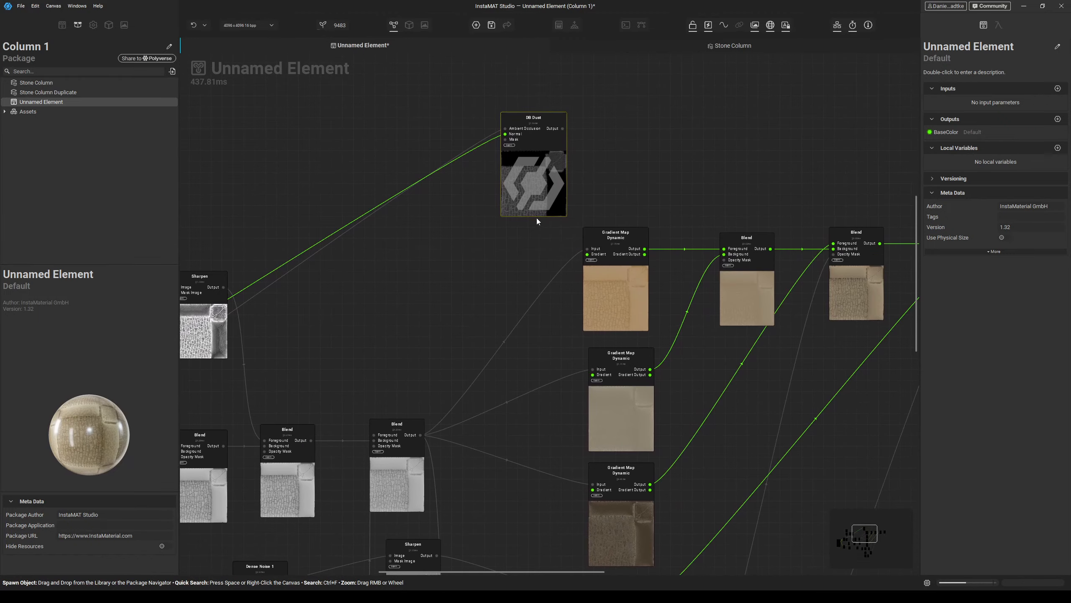
- Preview the DB Dust node and remove the default image from its Mask input
{"action": "left_click", "coordinate": [532, 170]}
{"action": "left_click_drag", "start_coordinate": [525, 169], "coordinate": [572, 169]}
{"action": "double_click", "coordinate": [573, 169]}
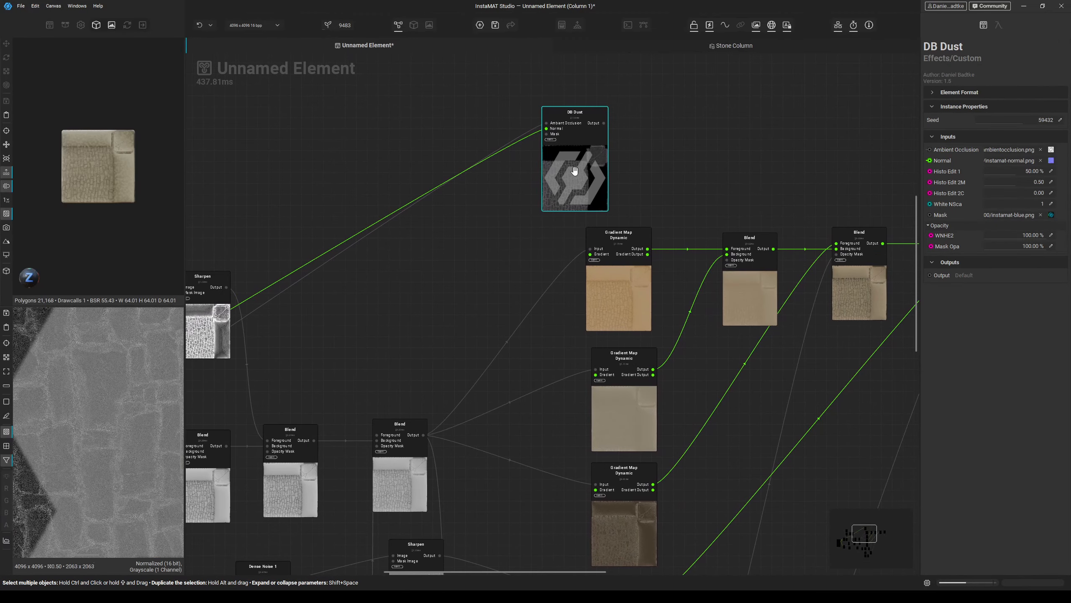
{"action": "left_click", "coordinate": [1041, 215]}
{"action": "scroll", "coordinate": [84, 393], "scroll_direction": "up", "scroll_amount": 2}
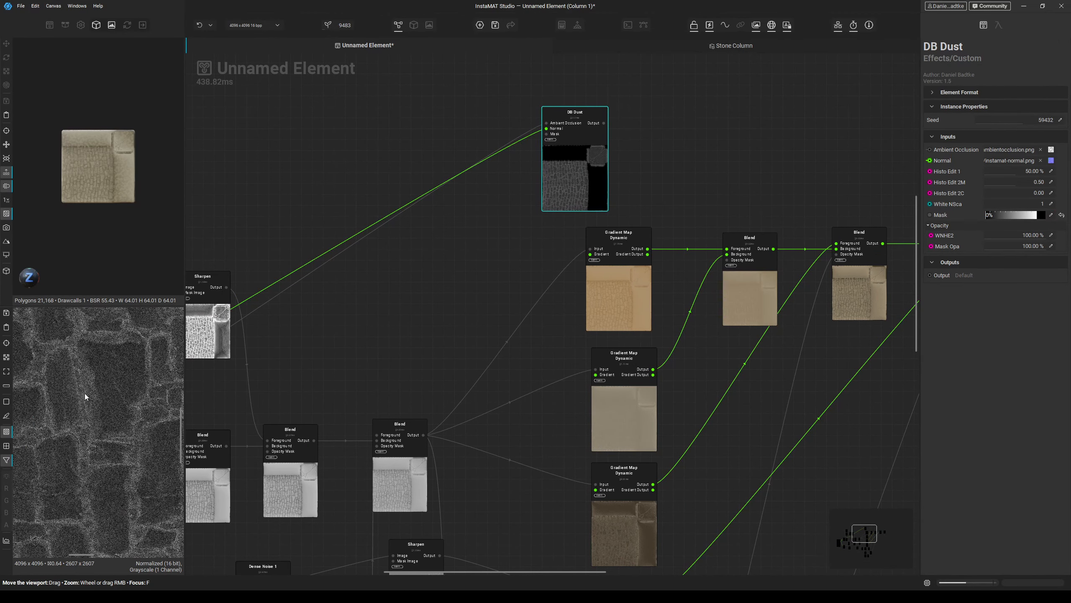
- Tune DB Dust to Histo Edit 1 66.89 %, Histo Edit 2M 0.31, Histo Edit 2C 0.09 and White NSca 3
{"action": "left_click_drag", "start_coordinate": [1016, 172], "coordinate": [1070, 238]}
{"action": "scroll", "coordinate": [201, 374], "scroll_direction": "up", "scroll_amount": 1}
{"action": "scroll", "coordinate": [124, 386], "scroll_direction": "down", "scroll_amount": 5}
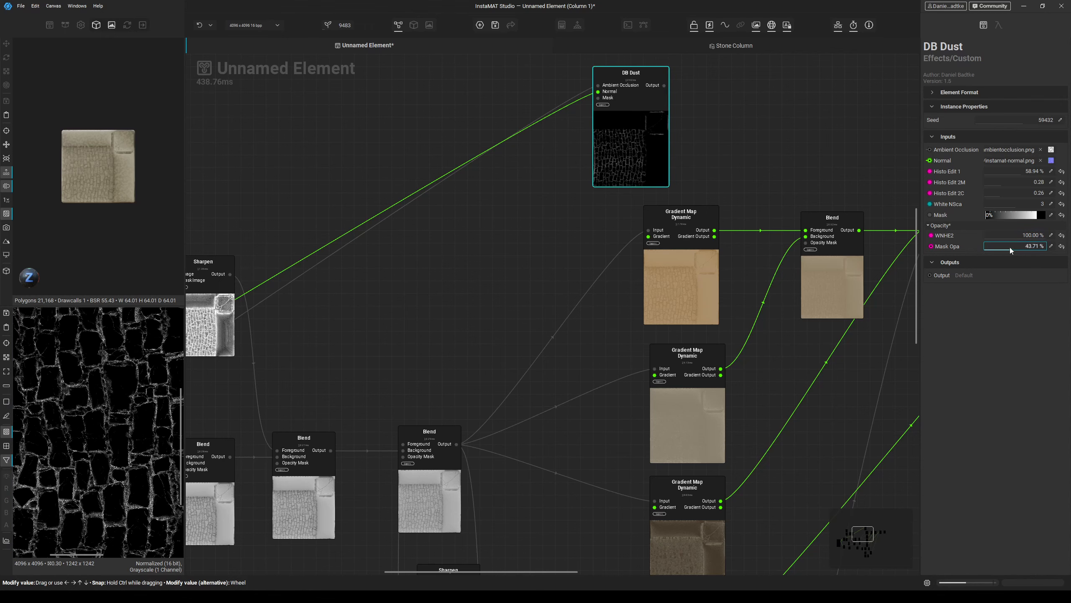
{"action": "left_click", "coordinate": [1009, 246]}
{"action": "mouse_move", "coordinate": [1023, 171]}
{"action": "left_mouse_down"}
{"action": "mouse_move", "coordinate": [989, 192]}
{"action": "mouse_move", "coordinate": [1006, 183]}
{"action": "left_mouse_up"}
{"action": "scroll", "coordinate": [205, 345], "scroll_direction": "up", "scroll_amount": 1}
{"action": "scroll", "coordinate": [112, 368], "scroll_direction": "up", "scroll_amount": 5}
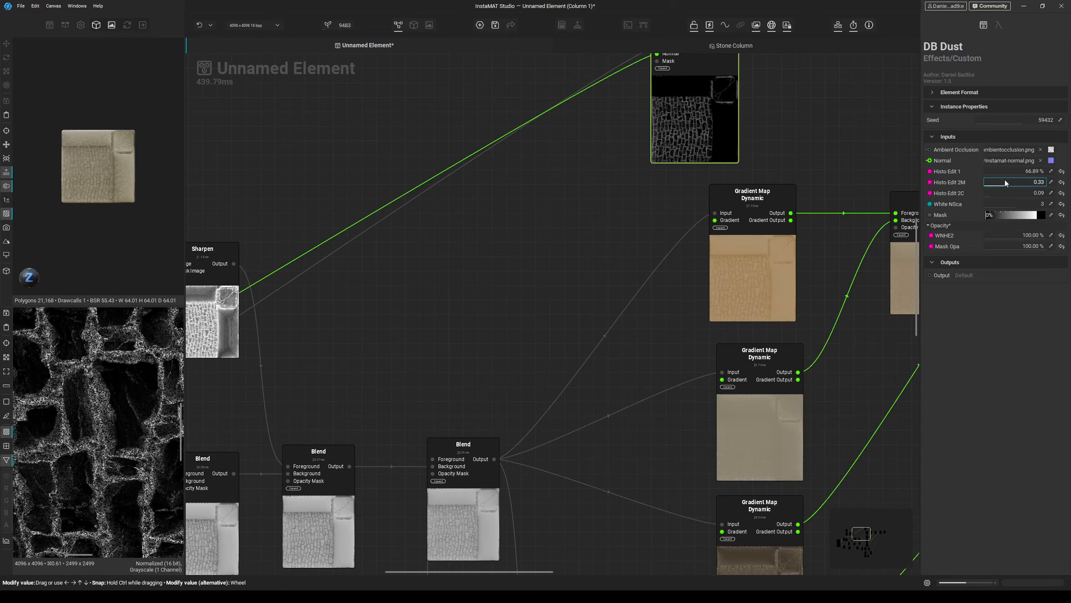
{"action": "scroll", "coordinate": [25, 364], "scroll_direction": "down", "scroll_amount": 4}
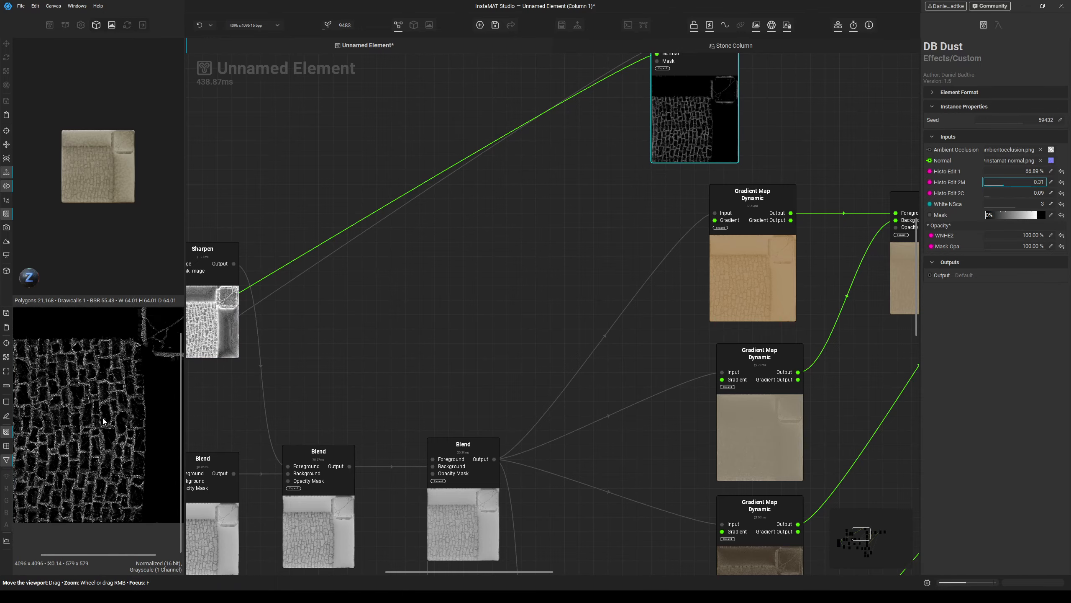
- Place DB Dust above the final Blend and add a Blend using that result as Background and the dust as Opacity Mask
{"action": "scroll", "coordinate": [418, 239], "scroll_direction": "down", "scroll_amount": 5}
{"action": "middle_click_drag", "start_coordinate": [658, 155], "coordinate": [215, 299]}
{"action": "left_click_drag", "start_coordinate": [233, 277], "coordinate": [483, 271]}
{"action": "scroll", "coordinate": [489, 278], "scroll_direction": "up", "scroll_amount": 4}
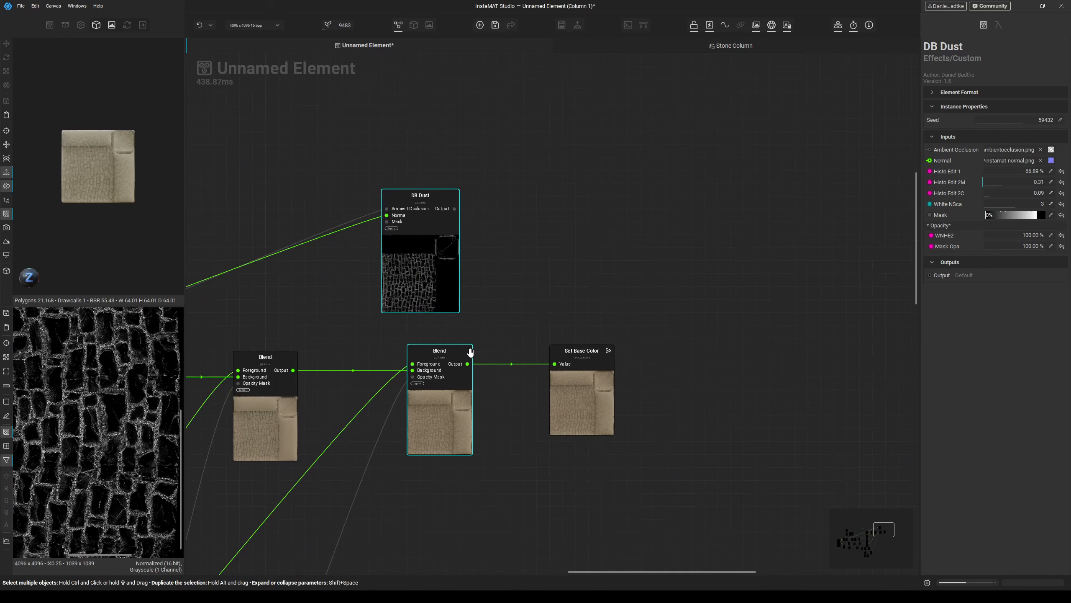
{"action": "left_click_drag", "start_coordinate": [467, 364], "coordinate": [512, 364]}
{"action": "left_click", "coordinate": [546, 363]}
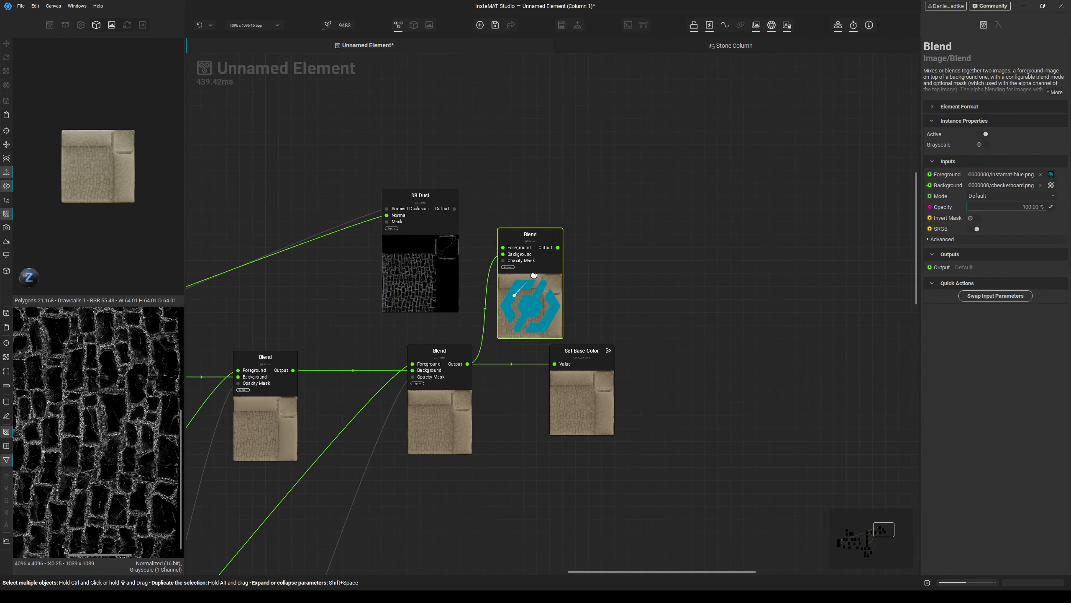
{"action": "left_click_drag", "start_coordinate": [508, 270], "coordinate": [533, 252]}
{"action": "left_click", "coordinate": [545, 290]}
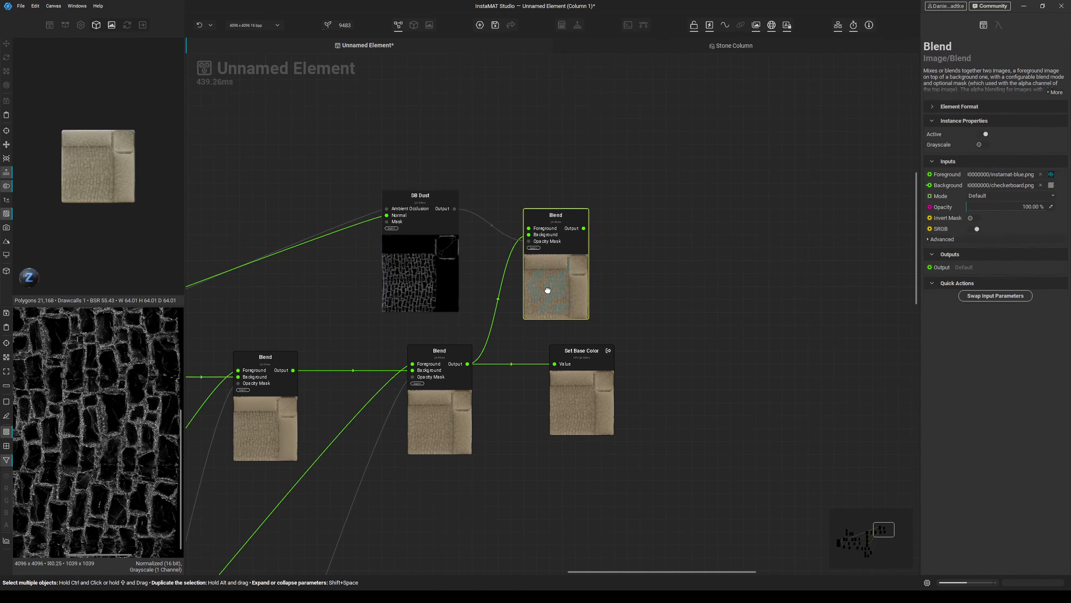
- Replace the new Blend's default Foreground image with a pale pink uniform colour
{"action": "left_click", "coordinate": [1041, 171]}
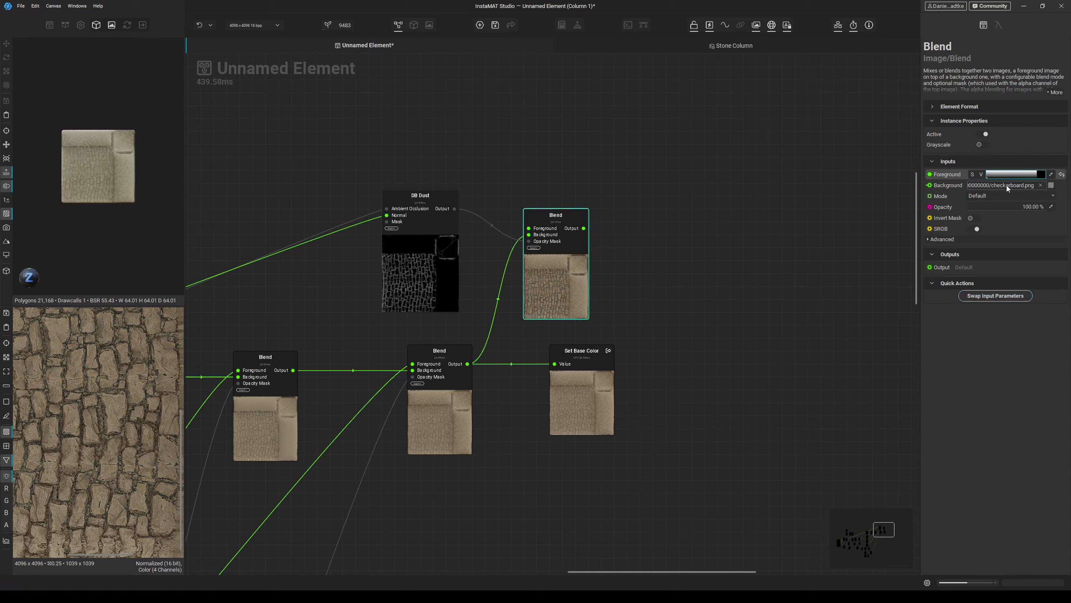
{"action": "scroll", "coordinate": [96, 402], "scroll_direction": "up", "scroll_amount": 8}
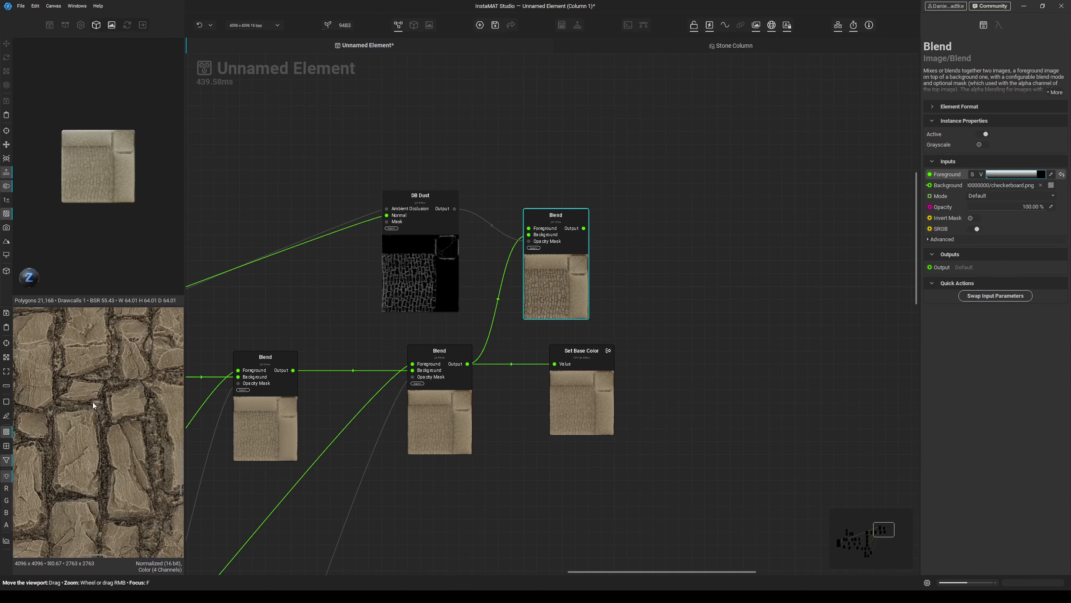
{"action": "left_click", "coordinate": [1040, 172]}
{"action": "left_click_drag", "start_coordinate": [909, 270], "coordinate": [910, 302]}
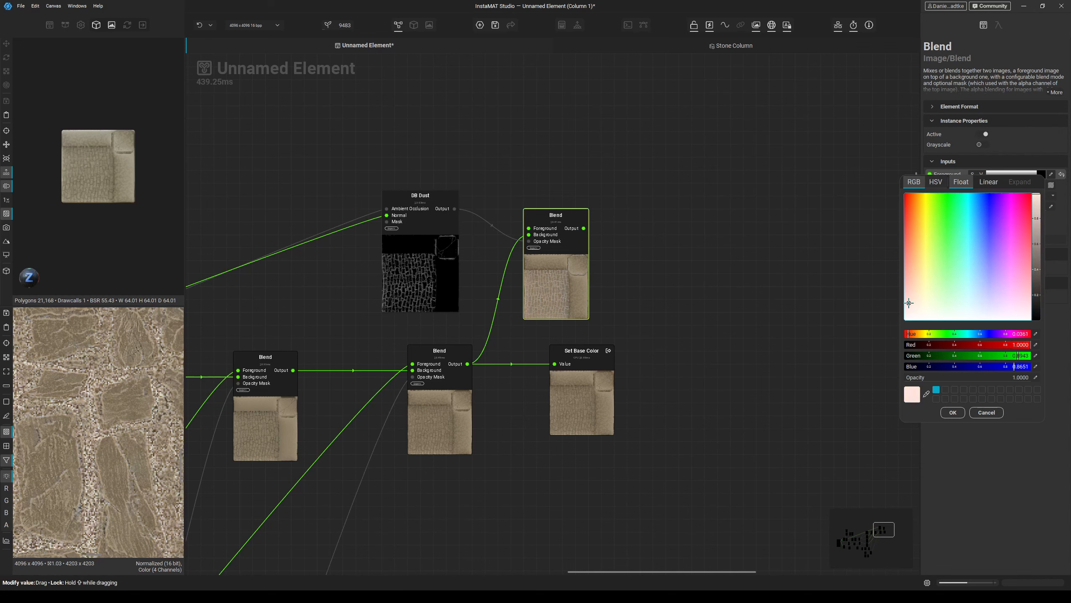
- Retune DB Dust to Histo Edit 1 about 47 %, Histo Edit 2M 0.35, Histo Edit 2C 0.00 and White NSca 1
{"action": "left_click", "coordinate": [444, 278]}
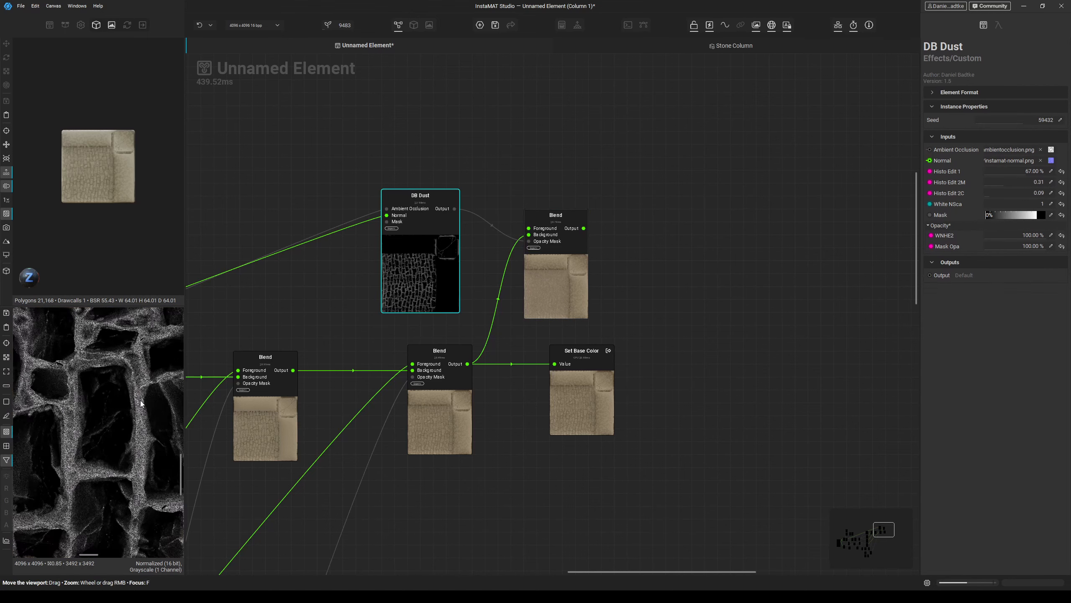
{"action": "left_click", "coordinate": [578, 282]}
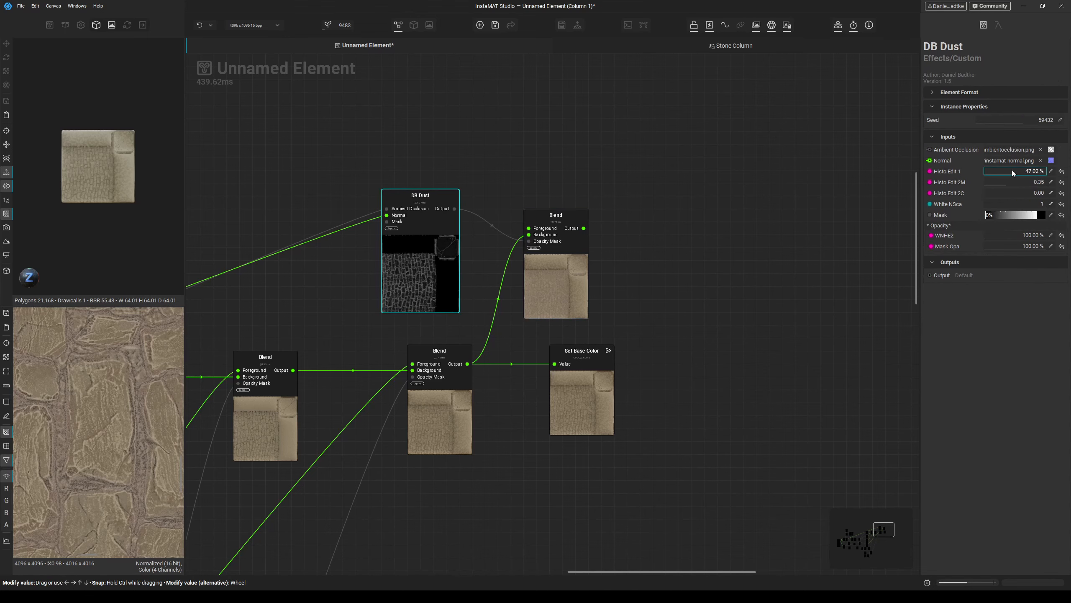
{"action": "left_click", "coordinate": [418, 405]}
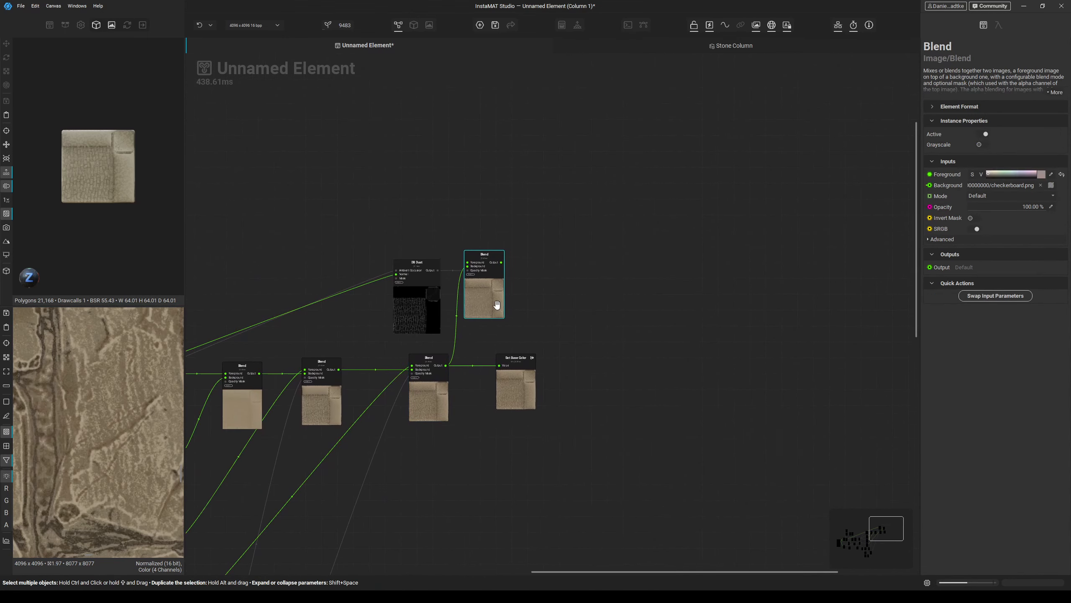
- Feed the dust Blend into Set Base Color and review the updated texture on the Stone Column project
{"action": "left_click_drag", "start_coordinate": [516, 358], "coordinate": [501, 263]}
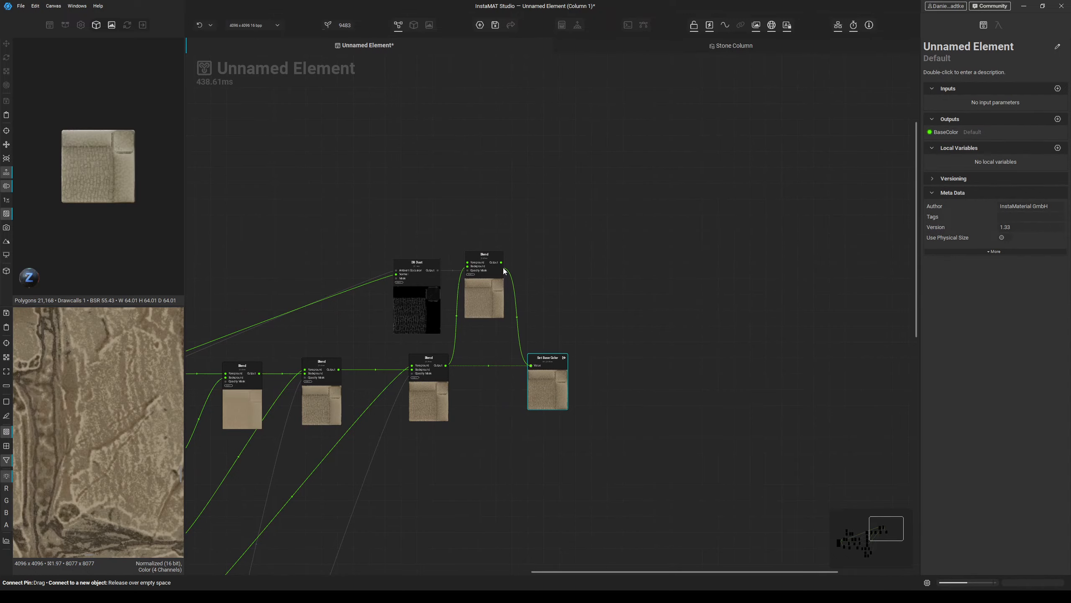
{"action": "left_click", "coordinate": [688, 46]}
{"action": "left_click_drag", "start_coordinate": [591, 270], "coordinate": [544, 295], "text": "alt"}
{"action": "scroll", "coordinate": [622, 276], "scroll_direction": "up", "scroll_amount": 4}
{"action": "middle_click_drag", "start_coordinate": [544, 295], "coordinate": [483, 393]}
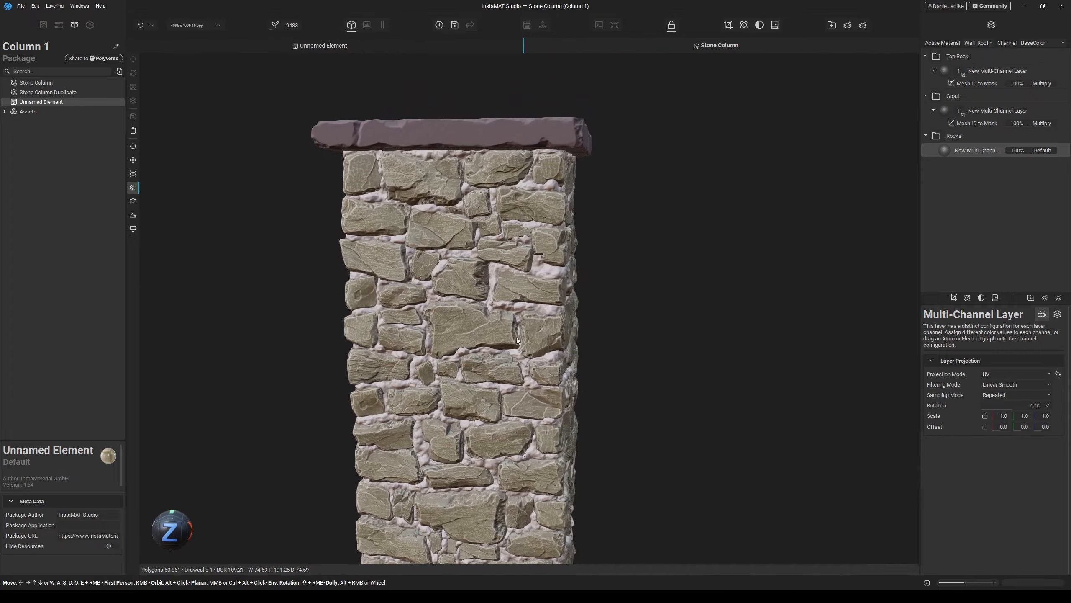
{"action": "left_click_drag", "start_coordinate": [483, 367], "coordinate": [512, 348], "text": "alt"}
{"action": "middle_click_drag", "start_coordinate": [512, 349], "coordinate": [460, 309]}
{"action": "left_click_drag", "start_coordinate": [460, 309], "coordinate": [484, 375], "text": "alt"}
{"action": "scroll", "coordinate": [454, 312], "scroll_direction": "down", "scroll_amount": 2}
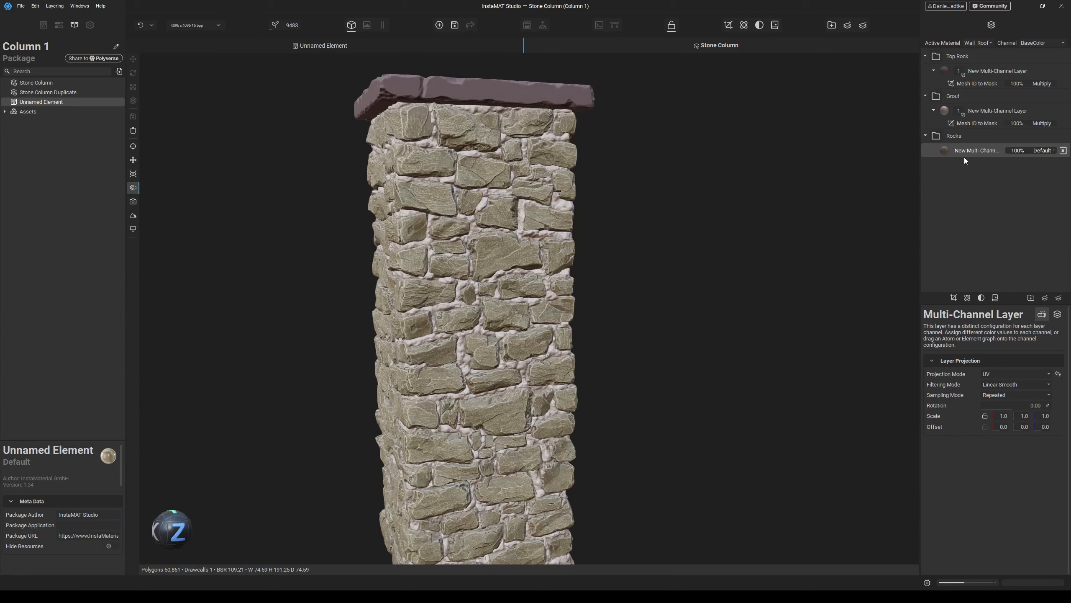
- Add a Multi-Channel Layer above the existing layer in the Rocks group with a reddish-brown Base Color and 72 % Roughness
{"action": "left_click", "coordinate": [1046, 299]}
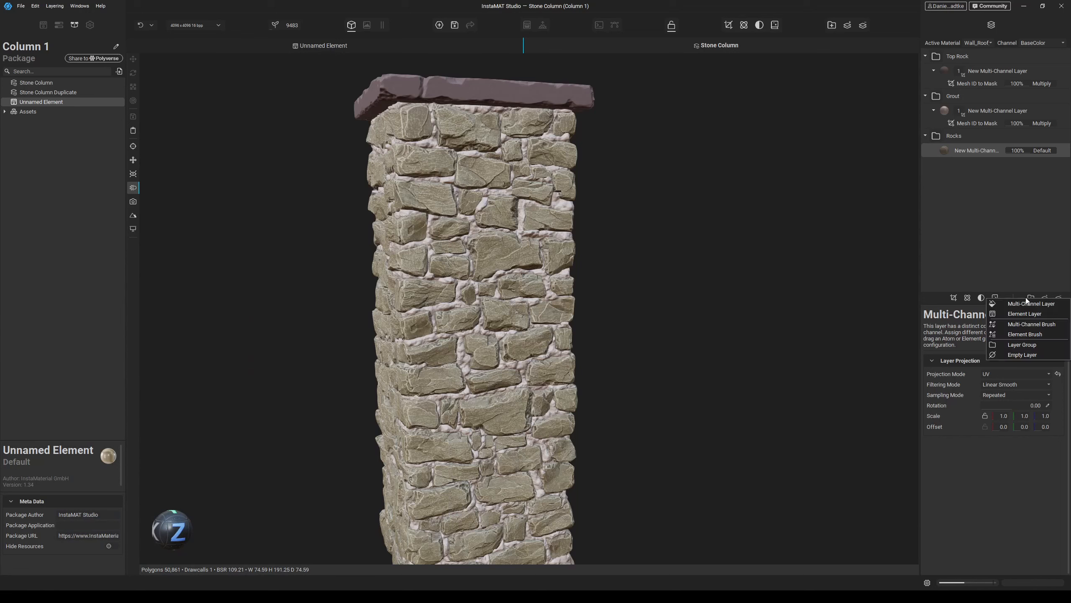
{"action": "left_click", "coordinate": [1026, 303]}
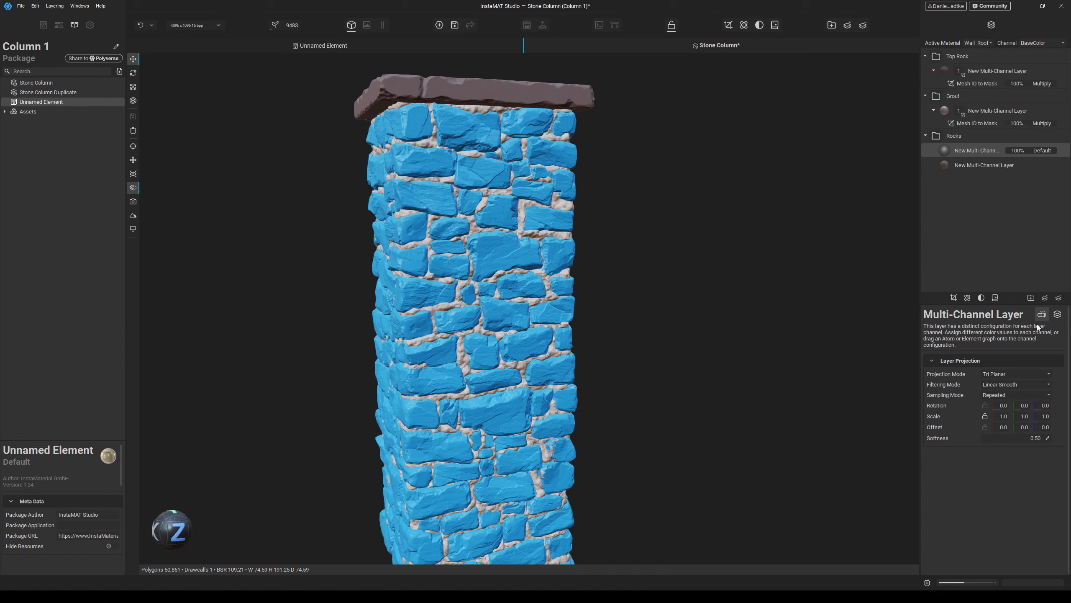
{"action": "left_click", "coordinate": [1057, 316]}
{"action": "left_click", "coordinate": [1058, 372]}
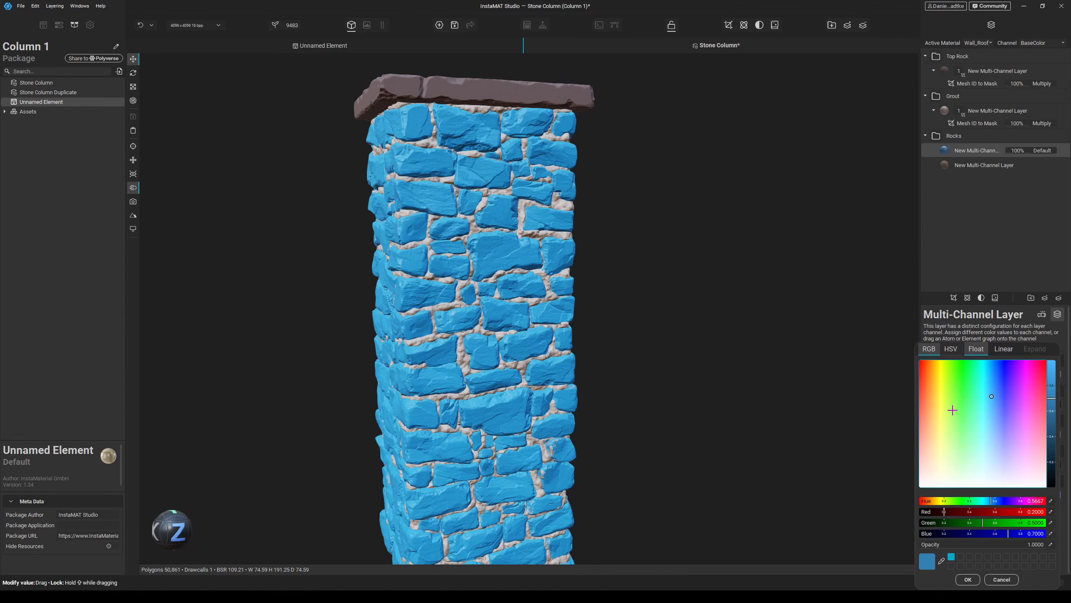
{"action": "left_click_drag", "start_coordinate": [928, 428], "coordinate": [927, 440]}
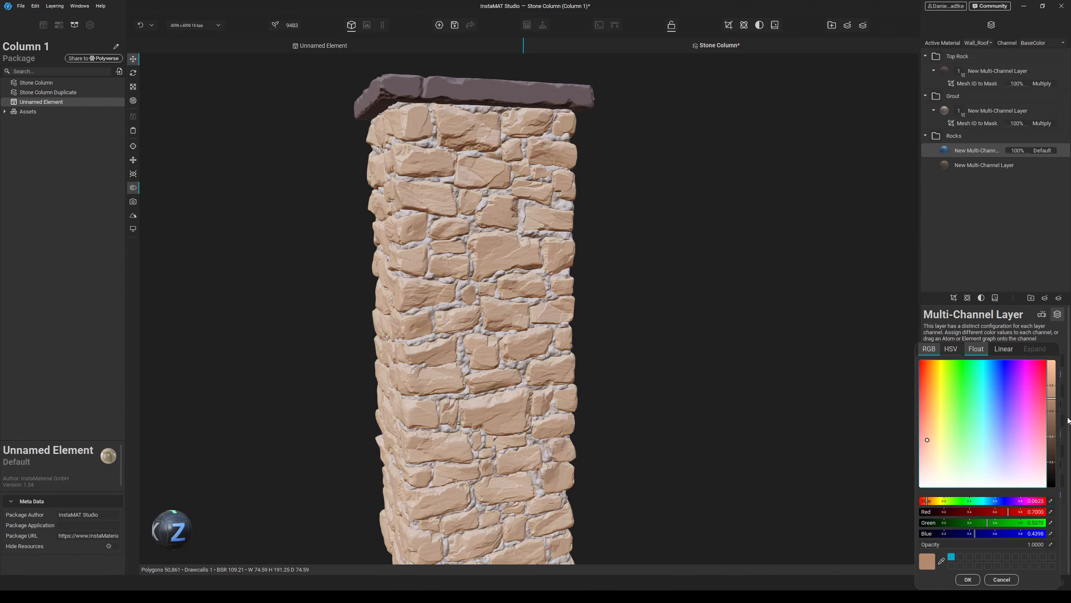
{"action": "left_click", "coordinate": [1052, 425]}
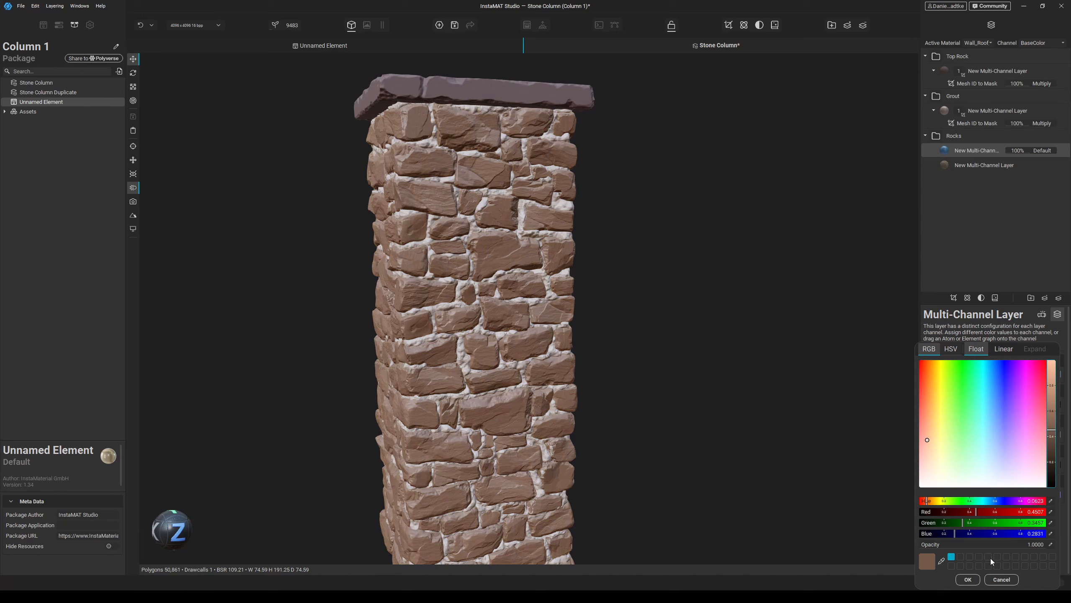
{"action": "left_click", "coordinate": [968, 579]}
{"action": "left_click_drag", "start_coordinate": [990, 435], "coordinate": [1002, 435]}
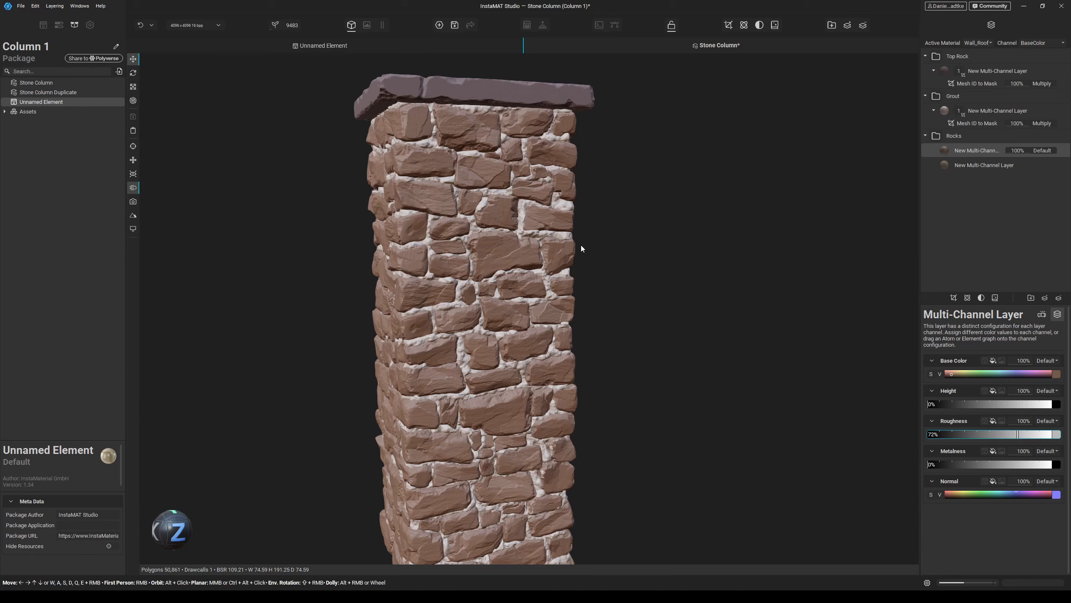
- Mask the brown layer with a Mesh Projected Mask using DB Grunge 004 as its Image, and save the package
{"action": "left_click", "coordinate": [954, 298]}
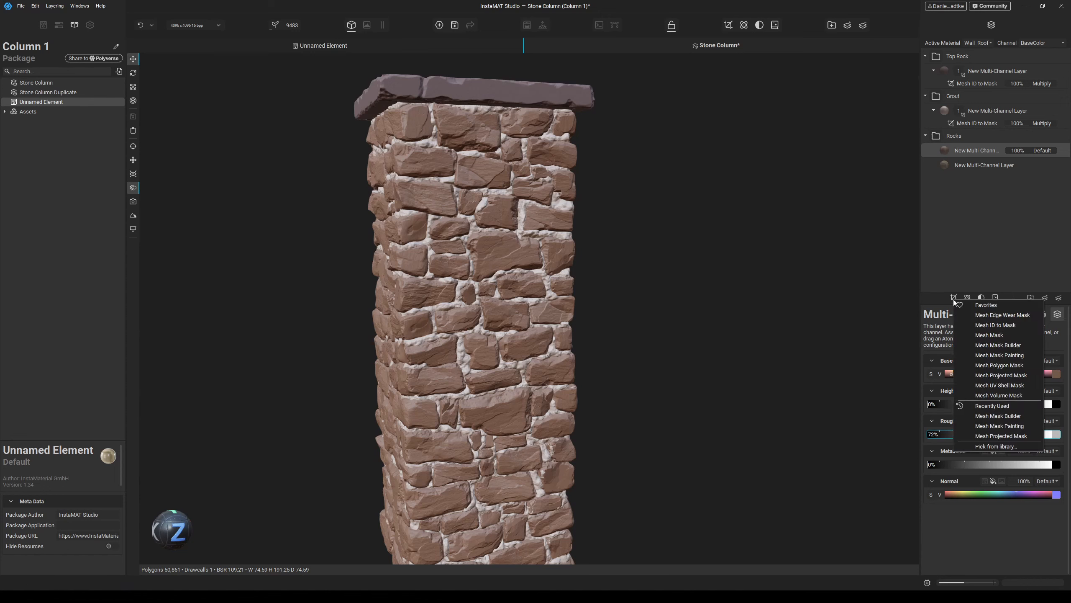
{"action": "left_click", "coordinate": [1016, 376]}
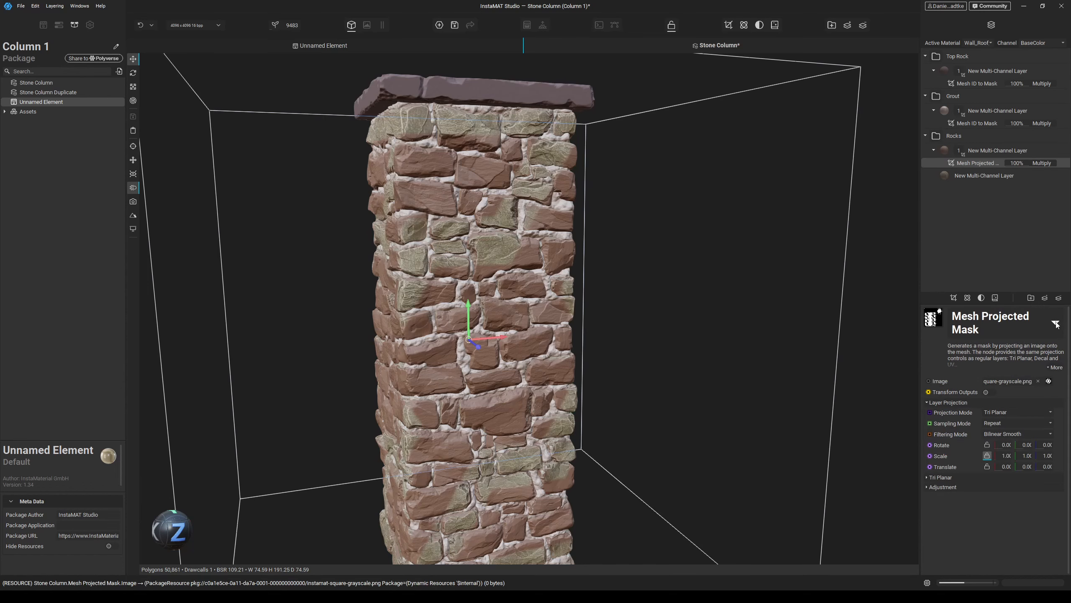
{"action": "left_click", "coordinate": [1038, 381]}
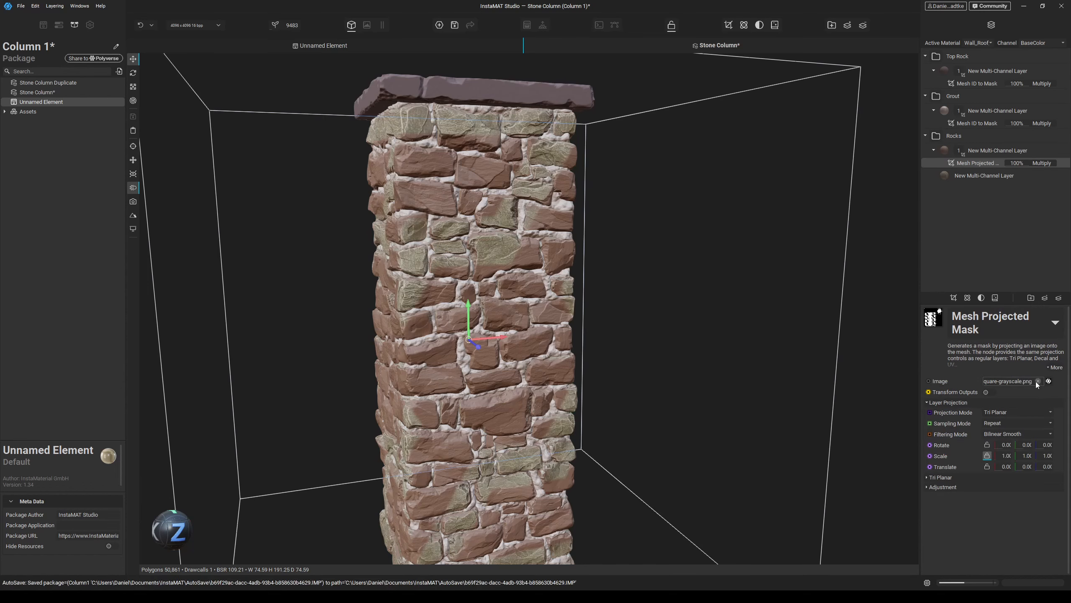
{"action": "left_click", "coordinate": [1048, 381]}
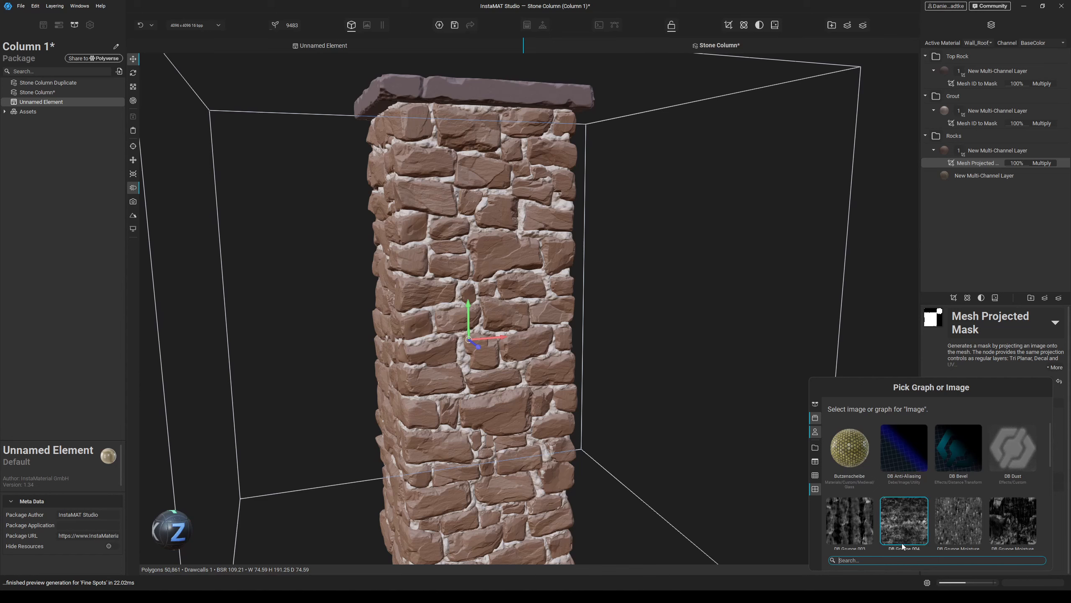
{"action": "mouse_move", "coordinate": [905, 528]}
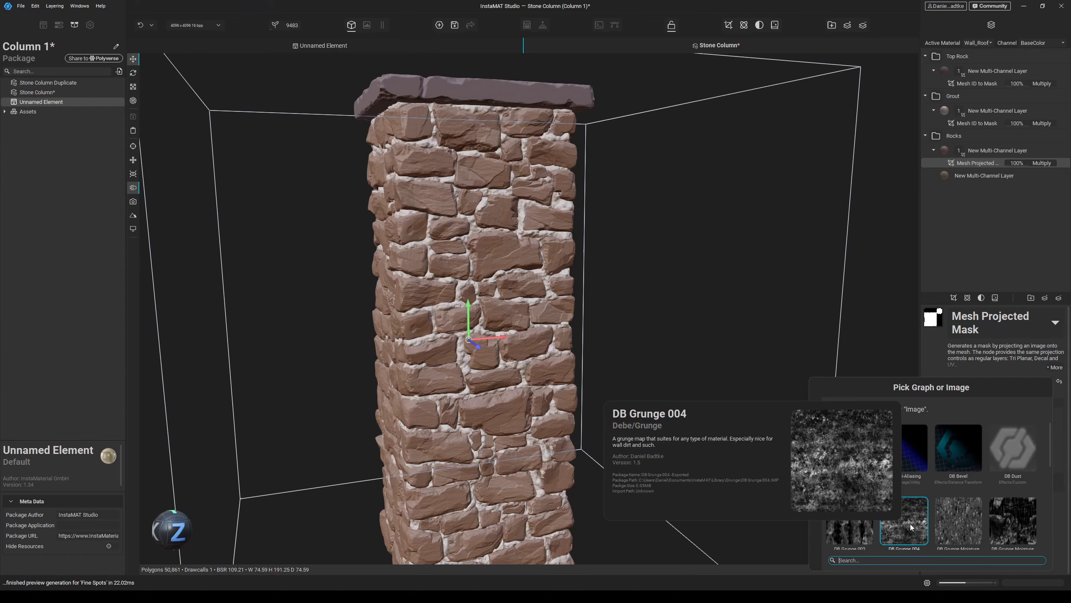
{"action": "left_click", "coordinate": [911, 524]}
{"action": "scroll", "coordinate": [507, 276], "scroll_direction": "up", "scroll_amount": 5}
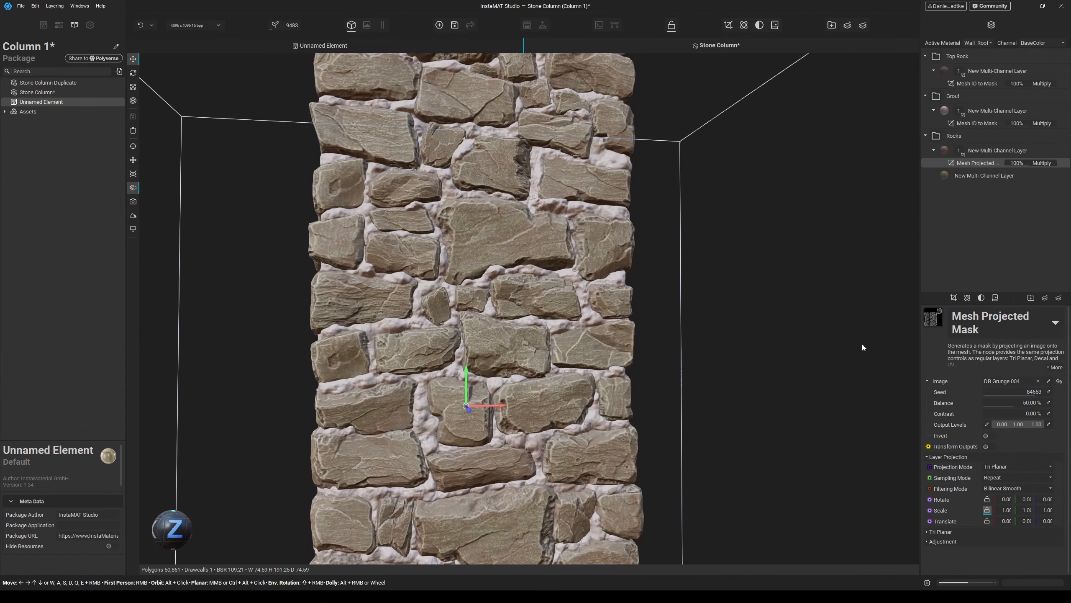
{"action": "key", "text": "ctrl+s"}
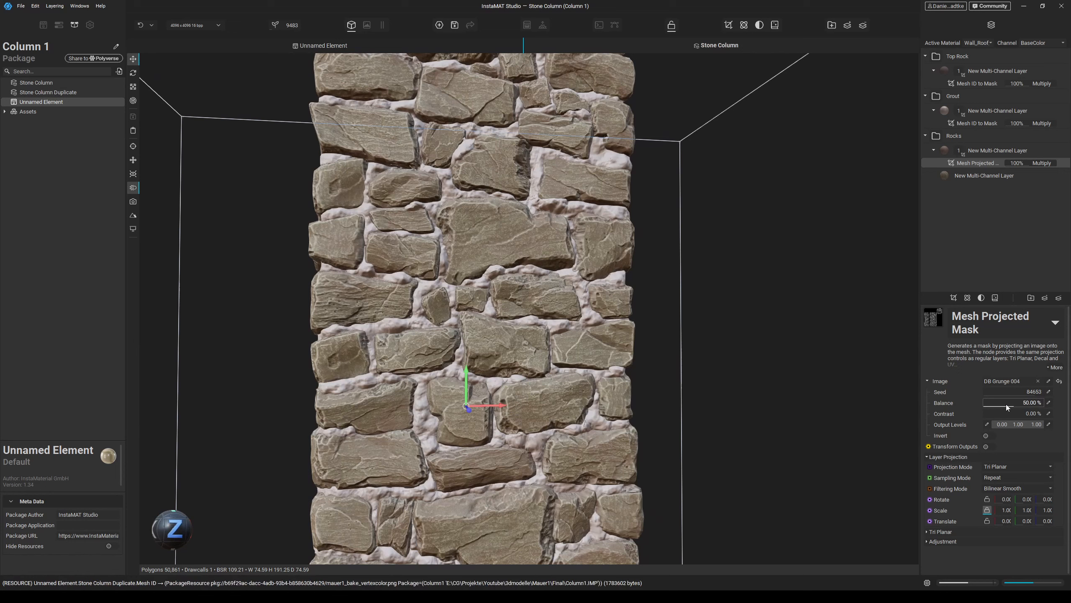
- Set the grunge mask's Balance to 18.37 % and Contrast to 63.00 %, previewing the layer alone and trying Invert
{"action": "mouse_move", "coordinate": [1000, 403]}
{"action": "left_mouse_down"}
{"action": "mouse_move", "coordinate": [983, 403]}
{"action": "mouse_move", "coordinate": [1014, 414]}
{"action": "mouse_move", "coordinate": [995, 402]}
{"action": "left_mouse_up"}
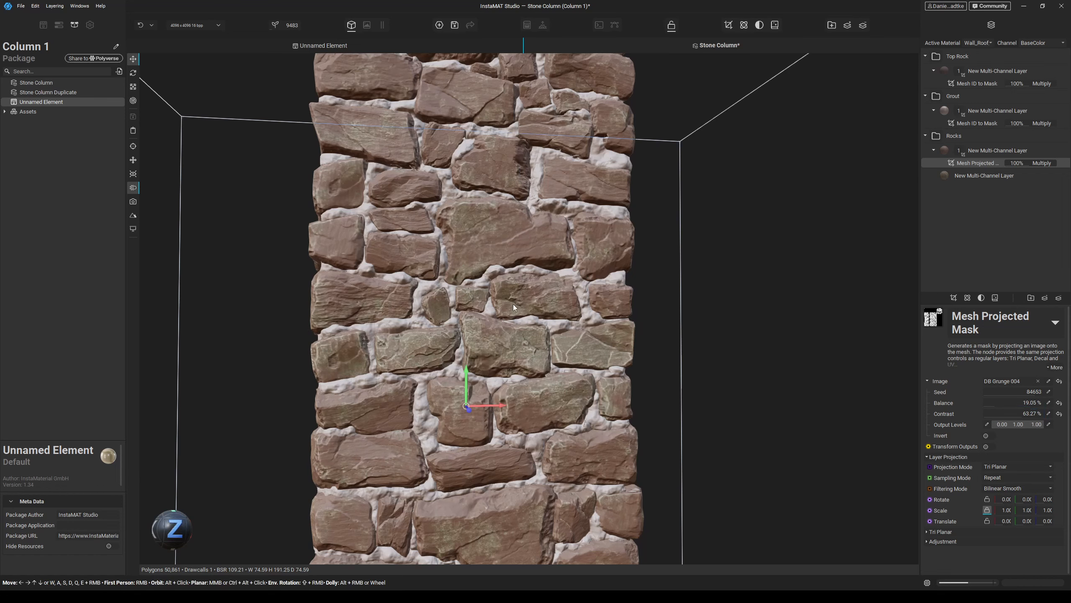
{"action": "left_click", "coordinate": [981, 151]}
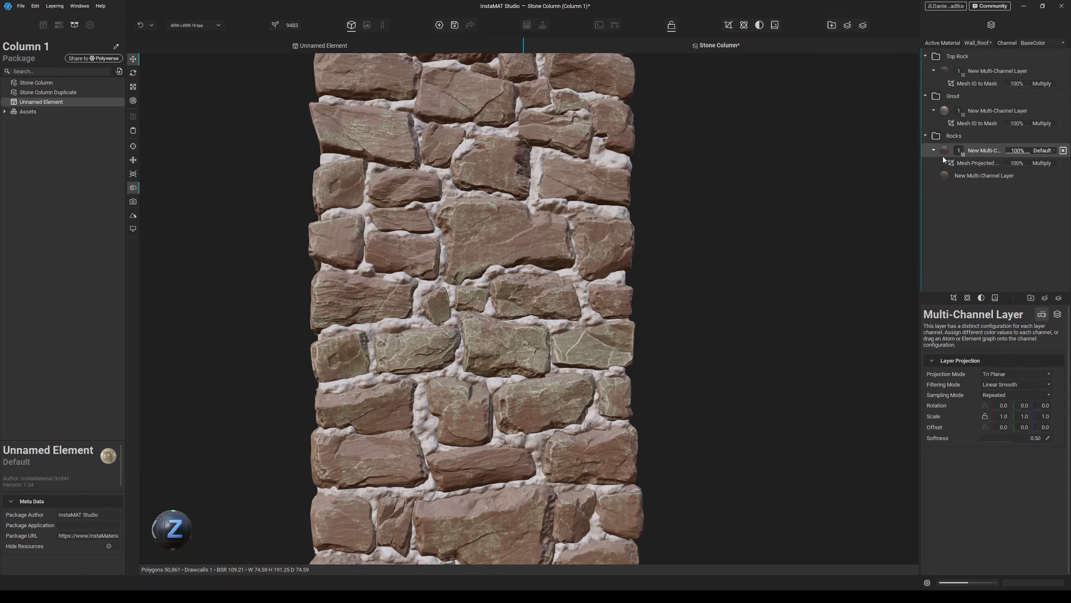
{"action": "key", "text": "s"}
{"action": "mouse_move", "coordinate": [543, 313]}
{"action": "left_mouse_down", "text": "alt"}
{"action": "mouse_move", "coordinate": [505, 335]}
{"action": "mouse_move", "coordinate": [548, 318]}
{"action": "mouse_move", "coordinate": [536, 314]}
{"action": "left_mouse_up", "text": "alt"}
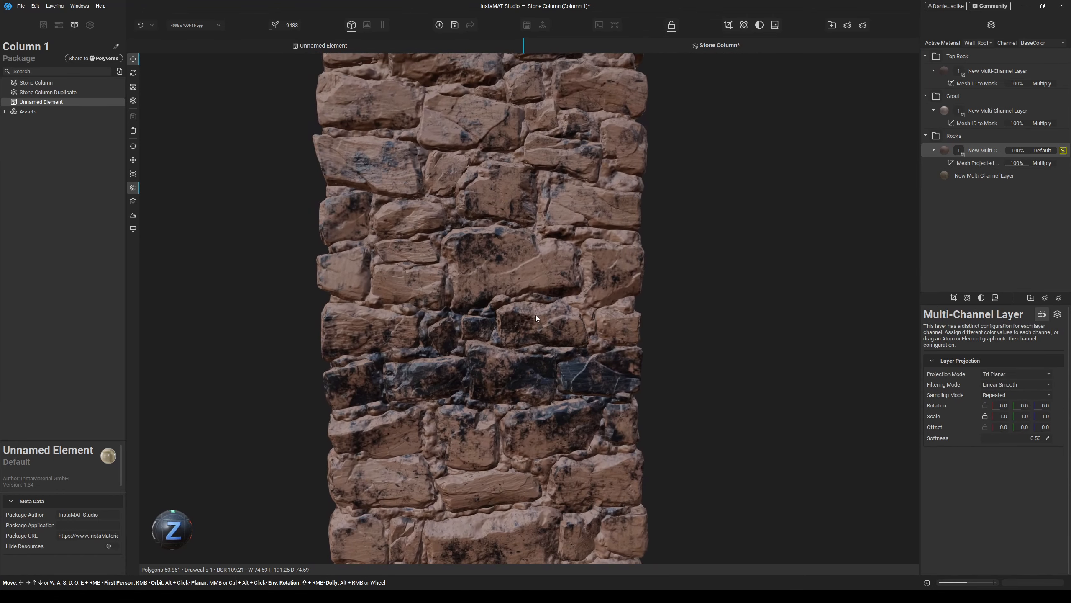
{"action": "key", "text": "s"}
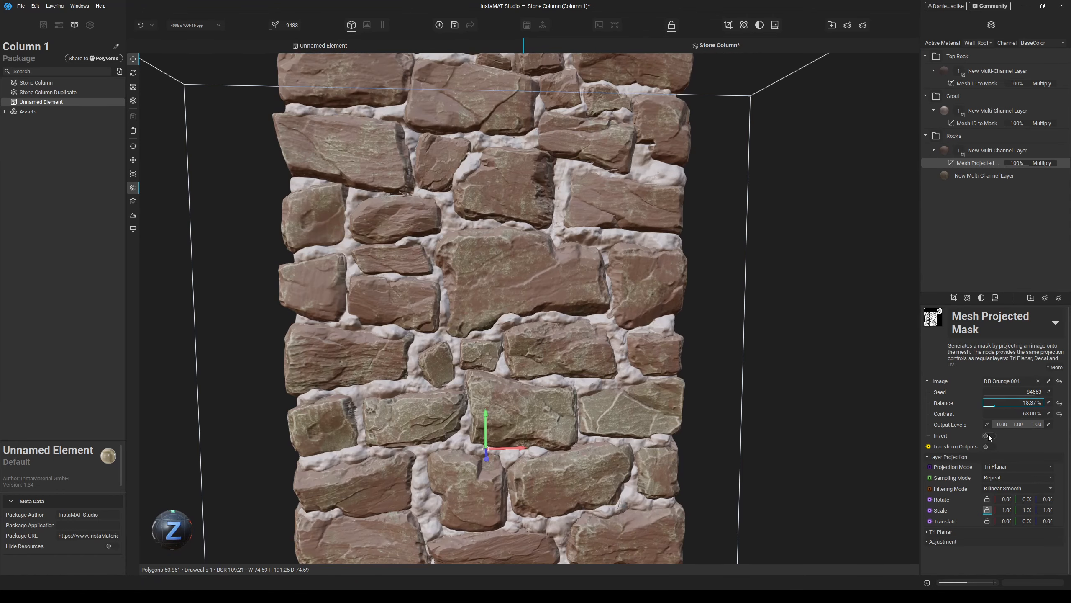
{"action": "left_click", "coordinate": [987, 435]}
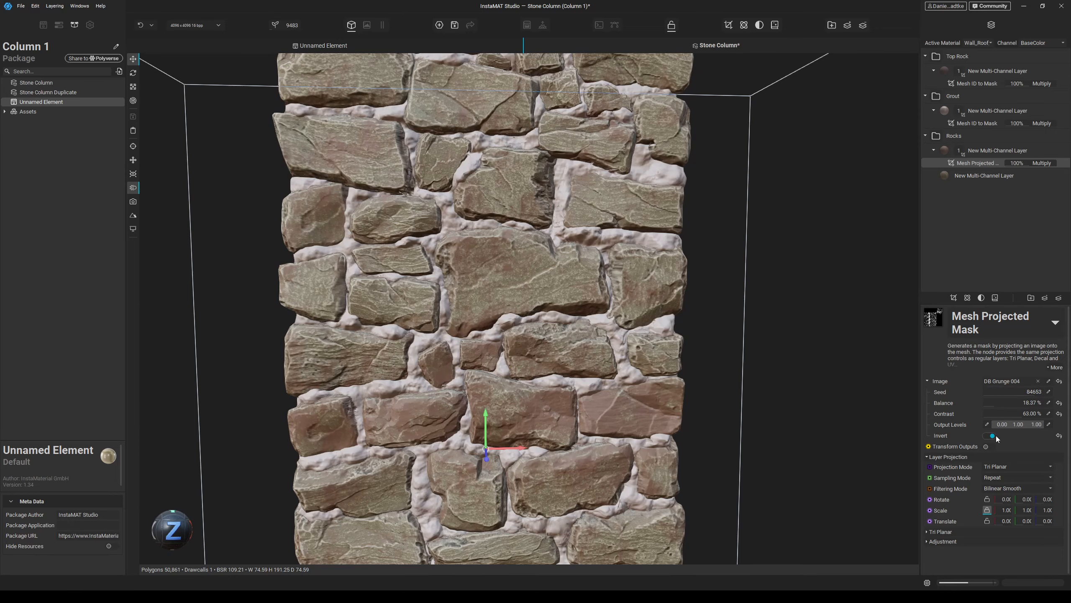
{"action": "left_click", "coordinate": [991, 435]}
- Darken the brown layer's Base Color slightly to Red 0.4408 and Blue 0.2769
{"action": "left_click_drag", "start_coordinate": [668, 337], "coordinate": [630, 323], "text": "alt"}
{"action": "middle_click_drag", "start_coordinate": [630, 323], "coordinate": [637, 140]}
{"action": "left_click_drag", "start_coordinate": [636, 140], "coordinate": [671, 169], "text": "alt"}
{"action": "left_click", "coordinate": [998, 150]}
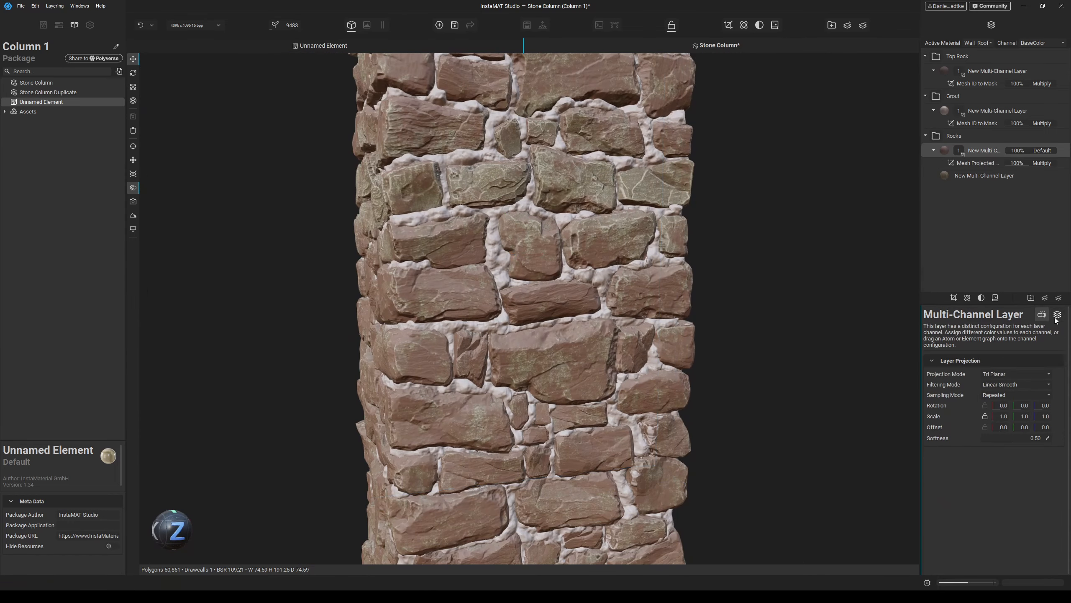
{"action": "left_click", "coordinate": [1057, 314]}
{"action": "left_click", "coordinate": [1040, 391]}
{"action": "left_click", "coordinate": [1054, 440]}
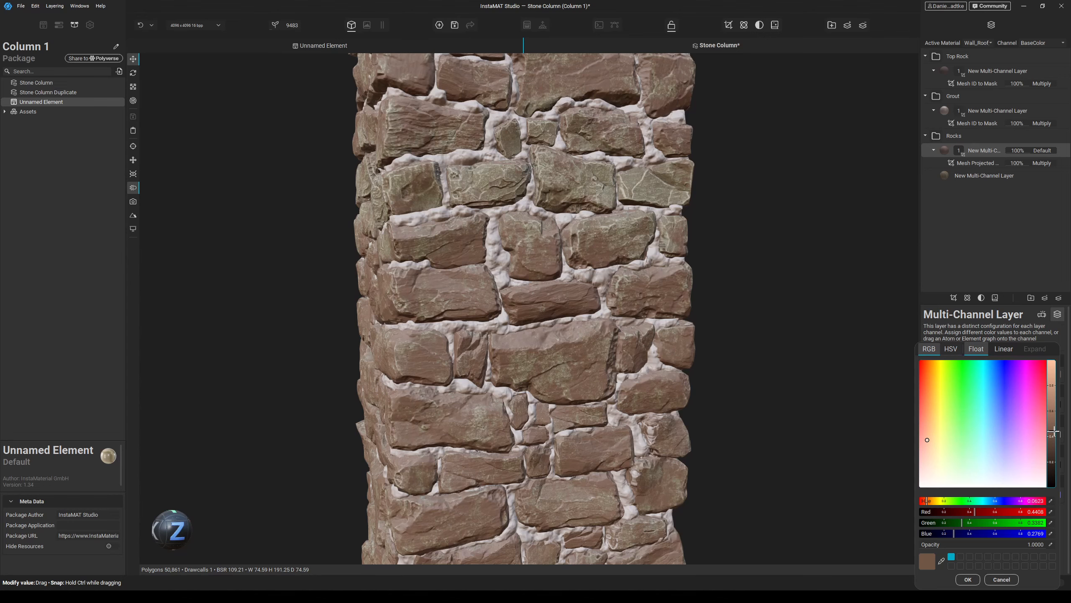
{"action": "left_click", "coordinate": [968, 580]}
- Retune the brown layer's DB Grunge 004 mask to Balance 21.09 % and Contrast 57.14 %, and inspect the column
{"action": "scroll", "coordinate": [759, 392], "scroll_direction": "down", "scroll_amount": 3}
{"action": "left_click_drag", "start_coordinate": [759, 393], "coordinate": [564, 358], "text": "alt"}
{"action": "scroll", "coordinate": [696, 392], "scroll_direction": "up", "scroll_amount": 3}
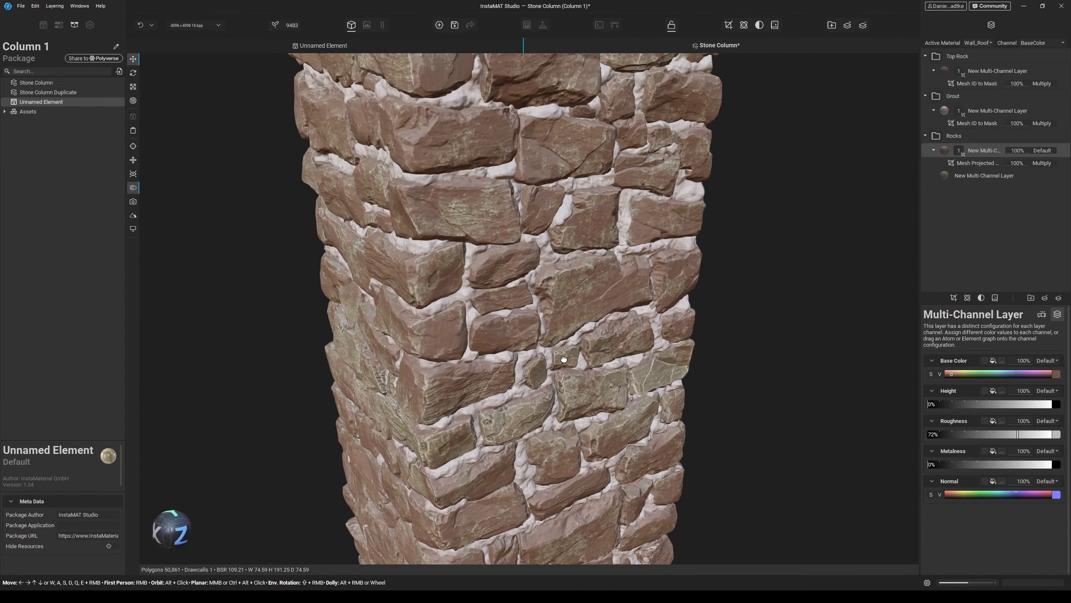
{"action": "left_click", "coordinate": [977, 163]}
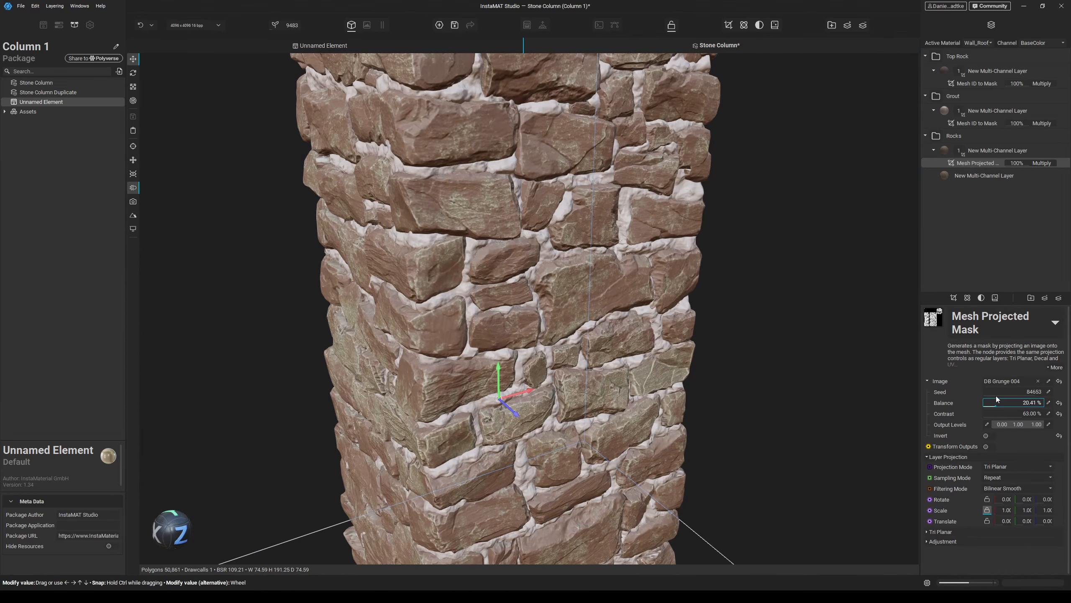
{"action": "left_click_drag", "start_coordinate": [996, 396], "coordinate": [1018, 410]}
{"action": "left_click_drag", "start_coordinate": [696, 358], "coordinate": [645, 338], "text": "alt"}
{"action": "scroll", "coordinate": [647, 340], "scroll_direction": "down", "scroll_amount": 3}
{"action": "middle_click_drag", "start_coordinate": [568, 281], "coordinate": [542, 172]}
{"action": "scroll", "coordinate": [542, 171], "scroll_direction": "up", "scroll_amount": 2}
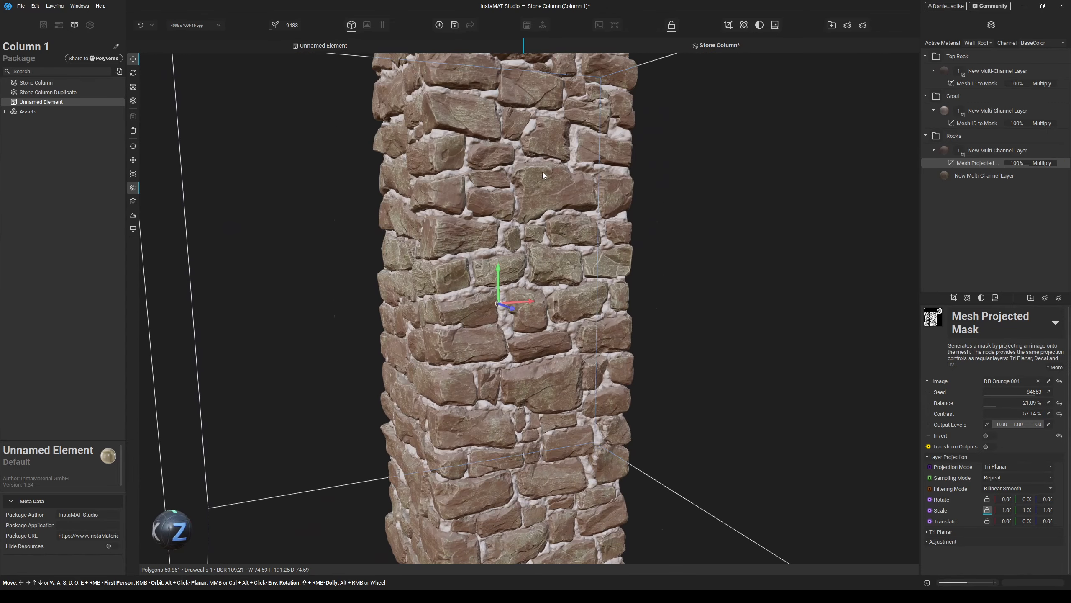
{"action": "scroll", "coordinate": [542, 171], "scroll_direction": "up", "scroll_amount": 2}
- Add a Multi-Channel Layer above the masked brown layer with a dark mauve-grey Base Color and 39 % Roughness
{"action": "left_click", "coordinate": [982, 150]}
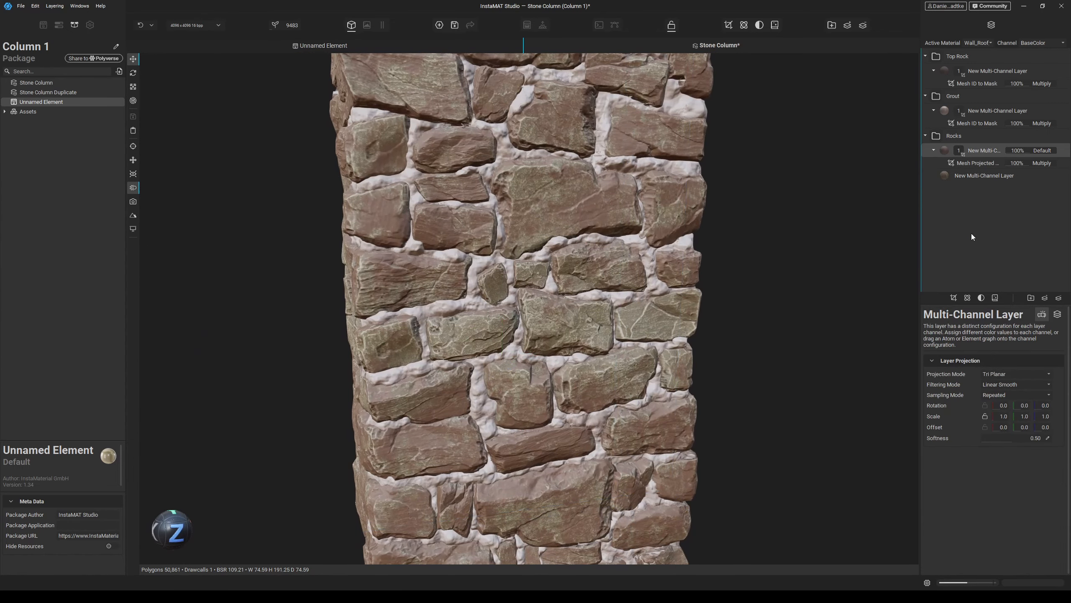
{"action": "left_click", "coordinate": [1057, 314]}
{"action": "left_click", "coordinate": [1014, 304]}
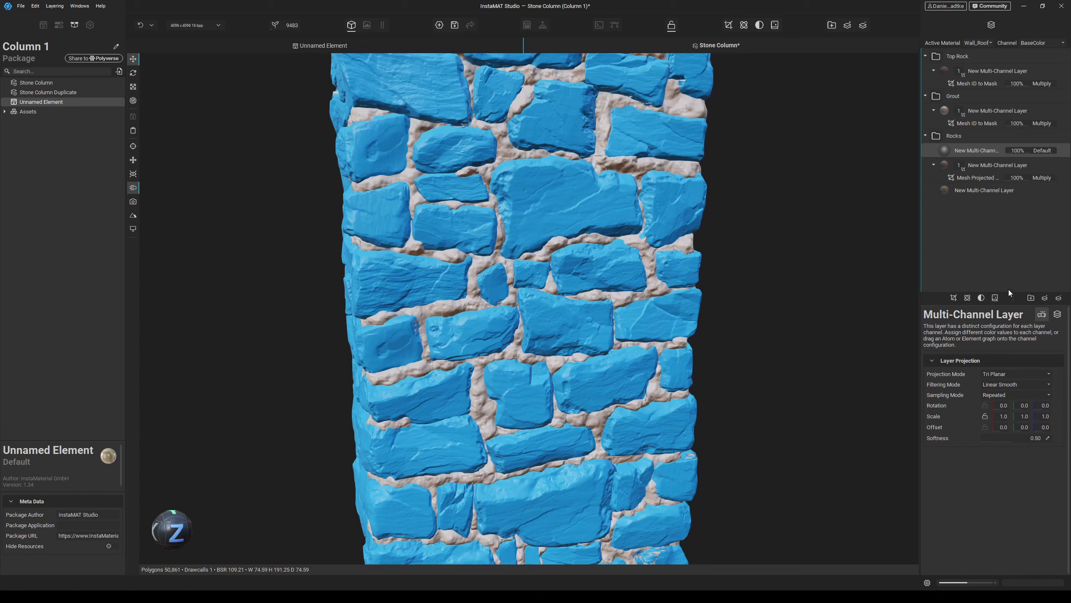
{"action": "left_click", "coordinate": [1058, 315]}
{"action": "left_click", "coordinate": [1057, 373]}
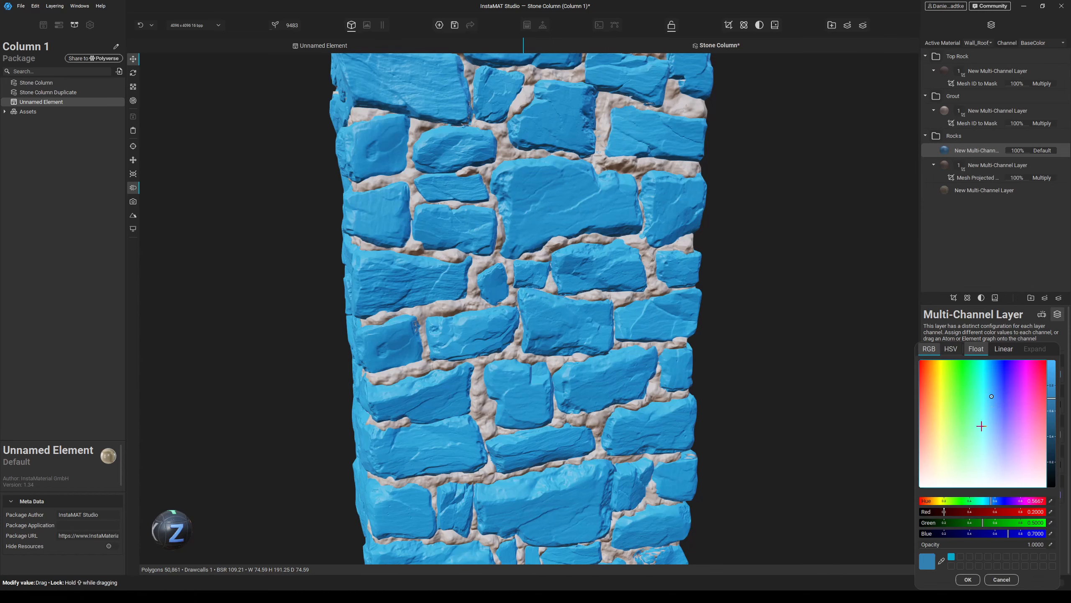
{"action": "left_click", "coordinate": [921, 465]}
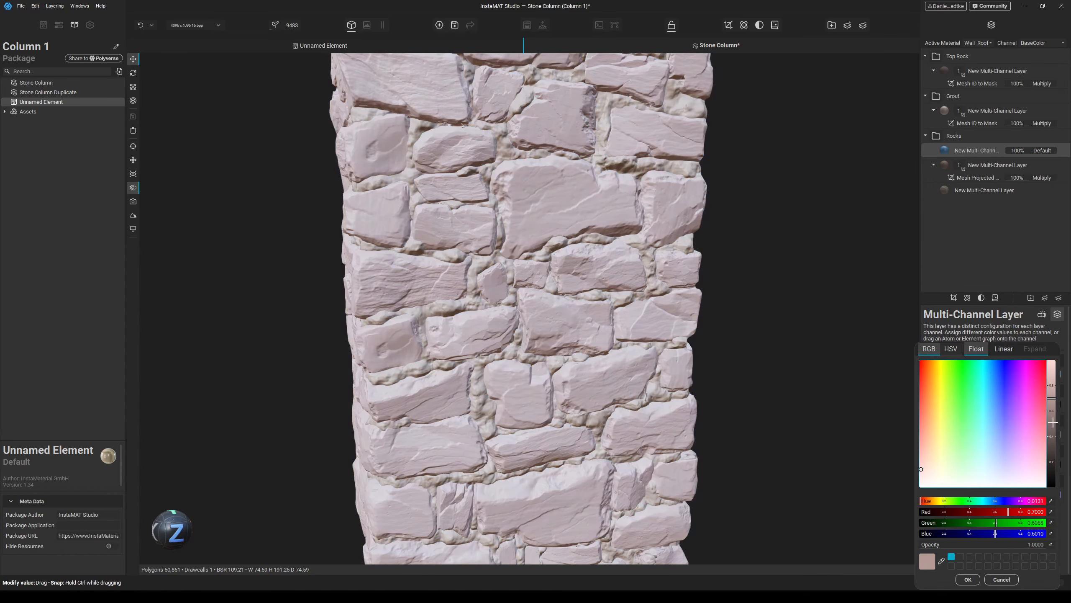
{"action": "left_click_drag", "start_coordinate": [1052, 398], "coordinate": [1051, 435]}
{"action": "left_click", "coordinate": [1001, 282]}
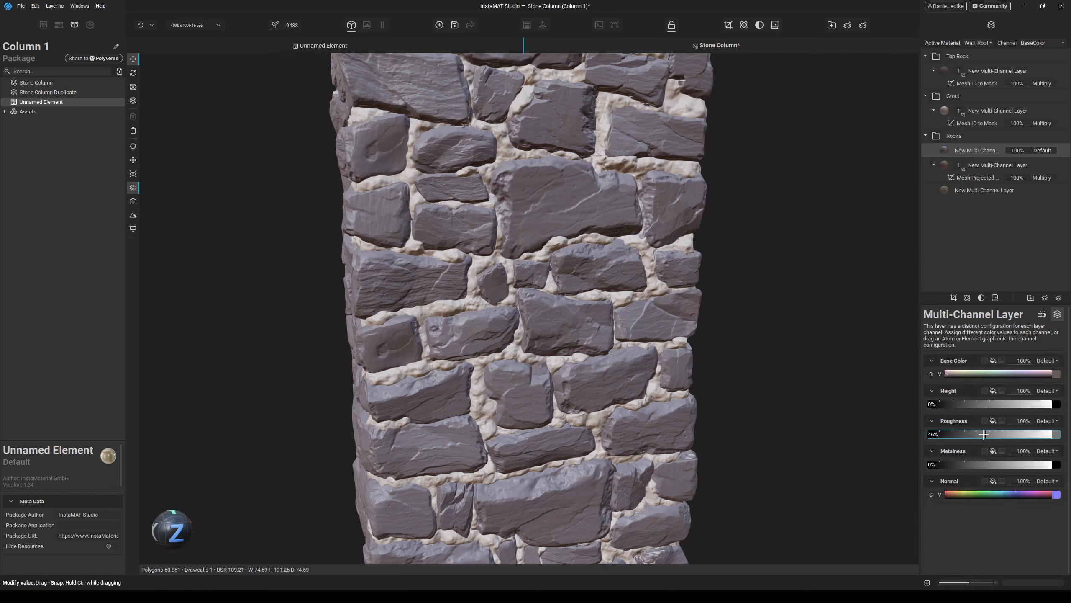
{"action": "left_click_drag", "start_coordinate": [986, 436], "coordinate": [970, 432]}
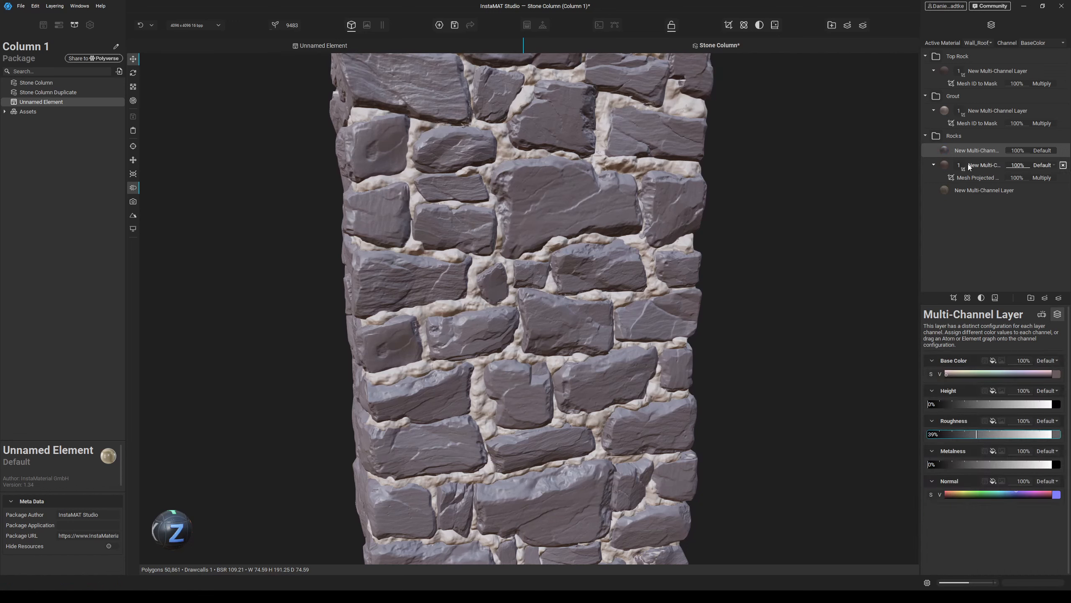
- Mask the dark grey layer with a Mesh Projected Mask, replacing its default Image with DB Grunge 003
{"action": "left_click", "coordinate": [954, 298]}
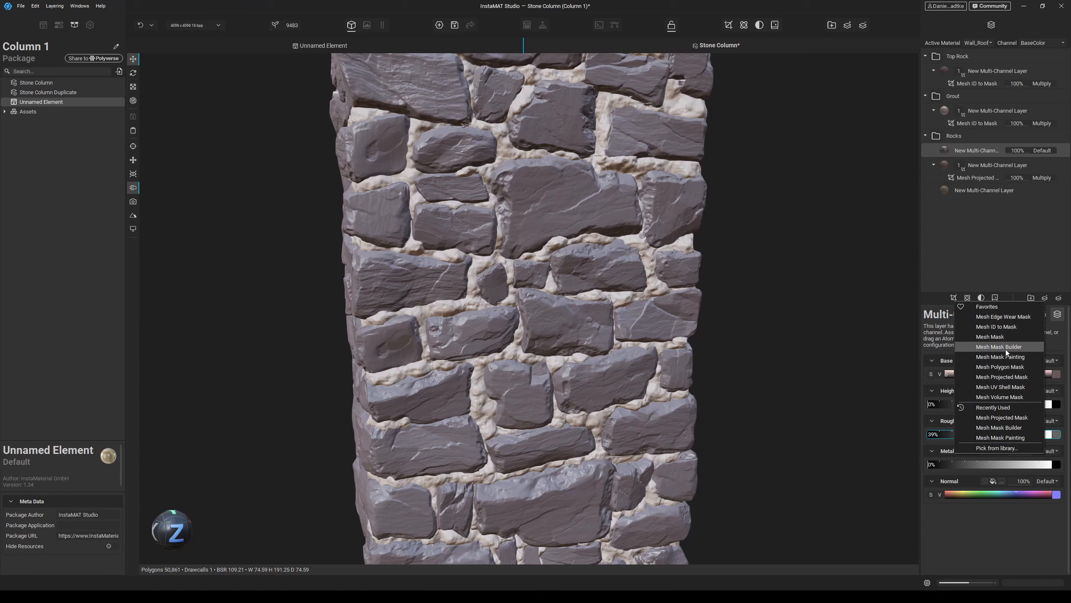
{"action": "left_click", "coordinate": [1002, 376]}
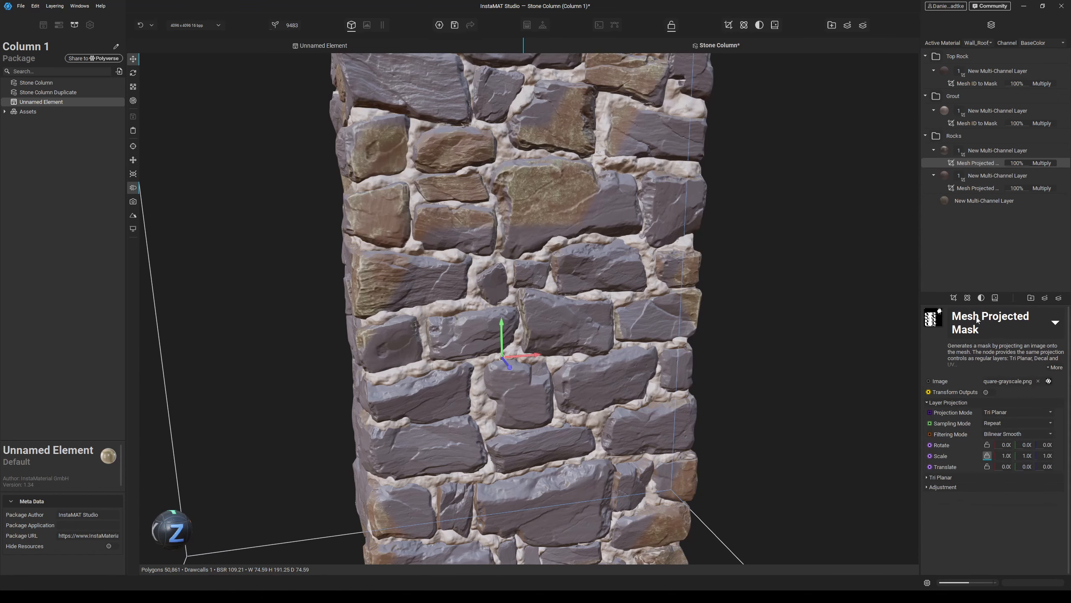
{"action": "left_click", "coordinate": [1038, 381]}
{"action": "left_click", "coordinate": [1040, 379]}
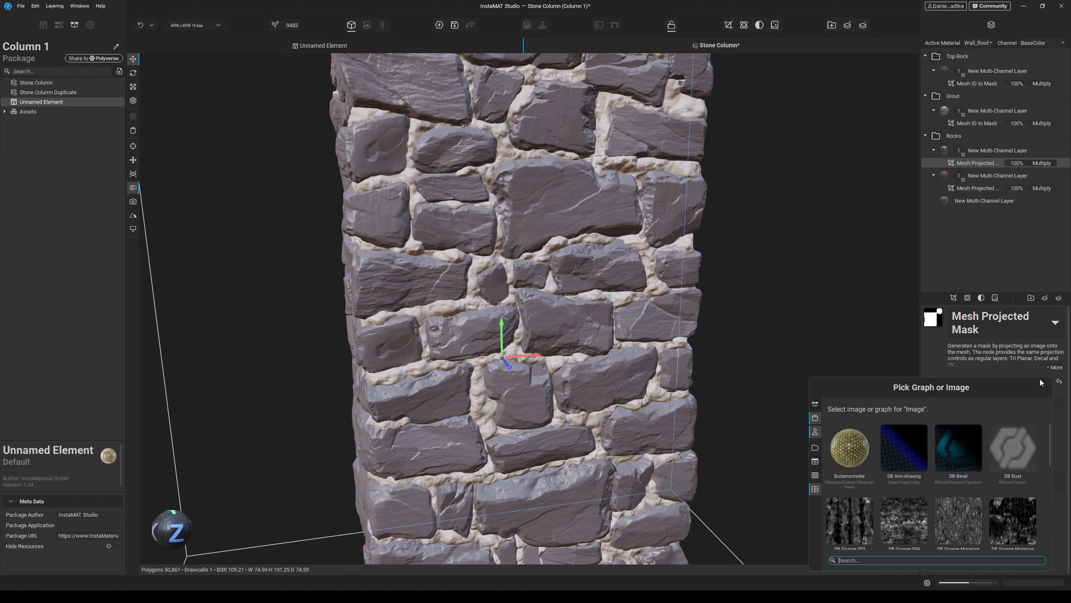
{"action": "left_click_drag", "start_coordinate": [888, 384], "coordinate": [837, 246]}
{"action": "scroll", "coordinate": [824, 321], "scroll_direction": "down", "scroll_amount": 3}
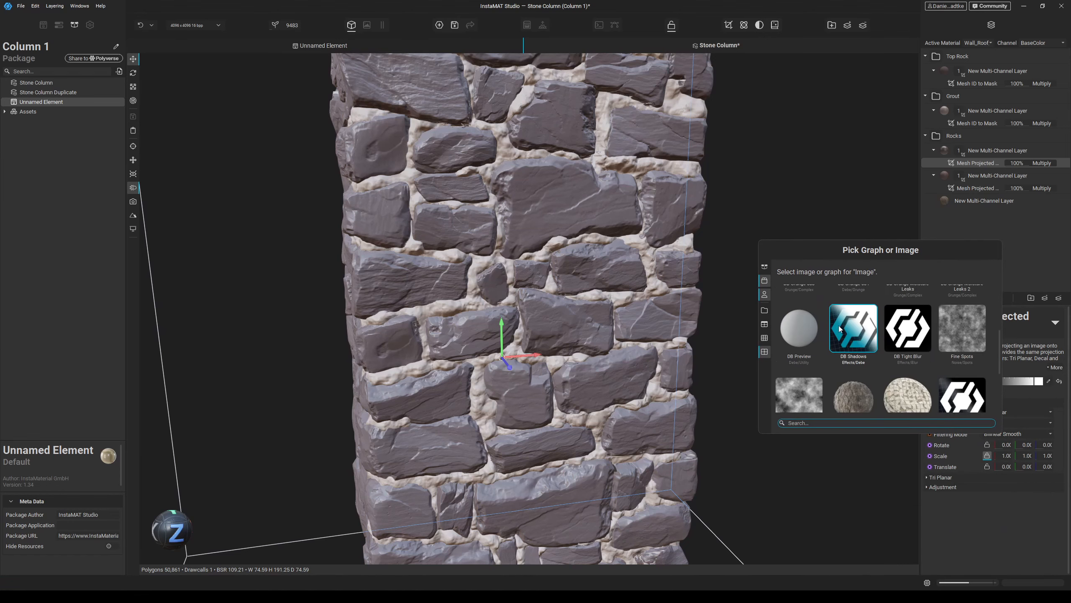
{"action": "scroll", "coordinate": [839, 325], "scroll_direction": "up", "scroll_amount": 3}
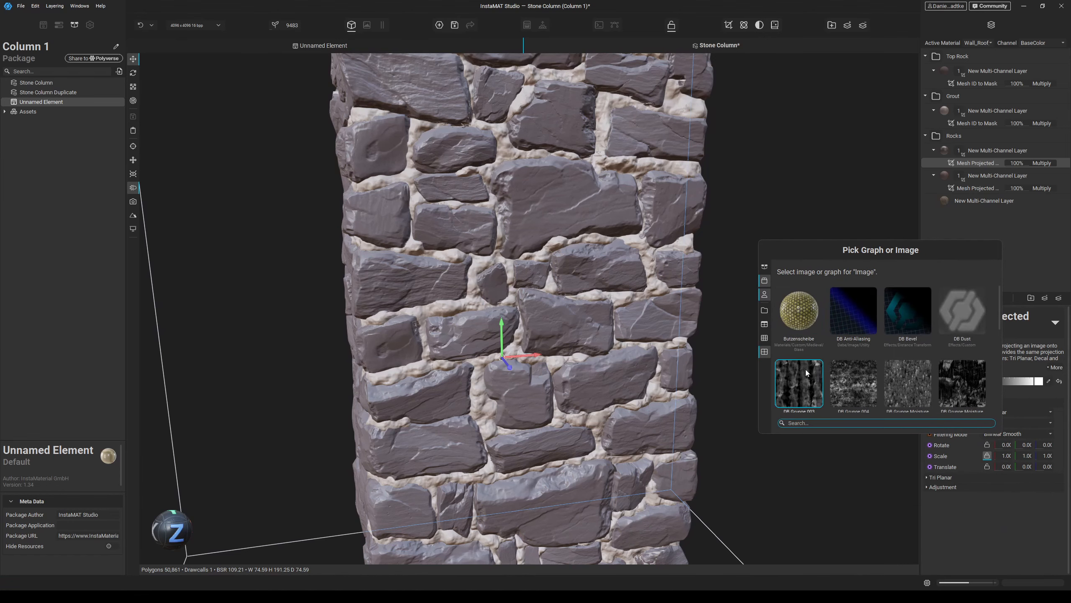
{"action": "left_click", "coordinate": [805, 369]}
{"action": "left_click_drag", "start_coordinate": [683, 319], "coordinate": [658, 334], "text": "alt"}
{"action": "scroll", "coordinate": [666, 314], "scroll_direction": "down", "scroll_amount": 2}
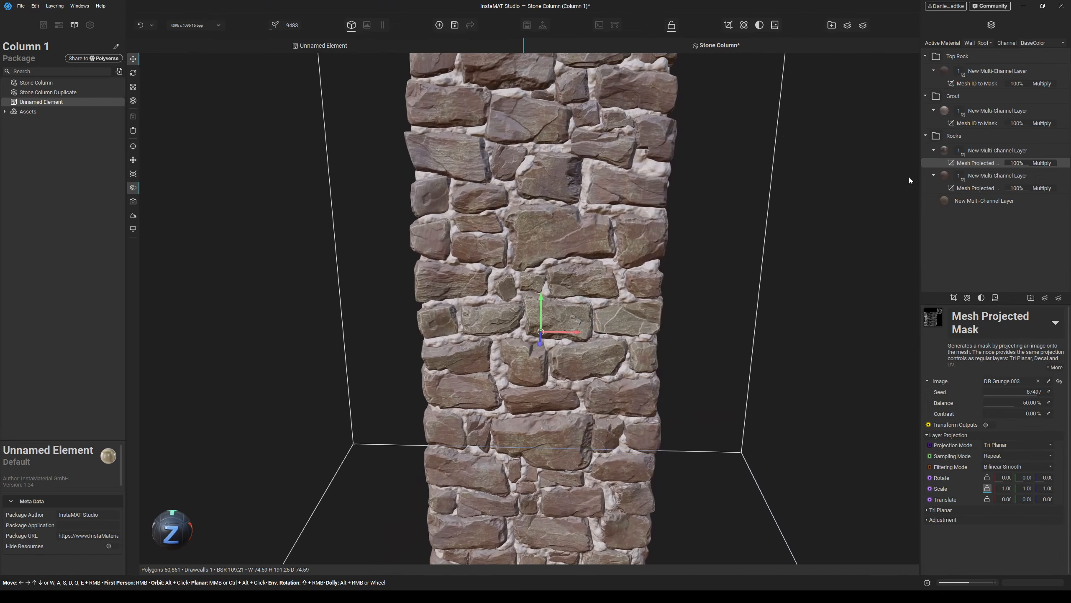
- Replace the dark grey layer's DB Grunge 003 mask image with the Smudges grunge from the library
{"action": "left_click", "coordinate": [1012, 381]}
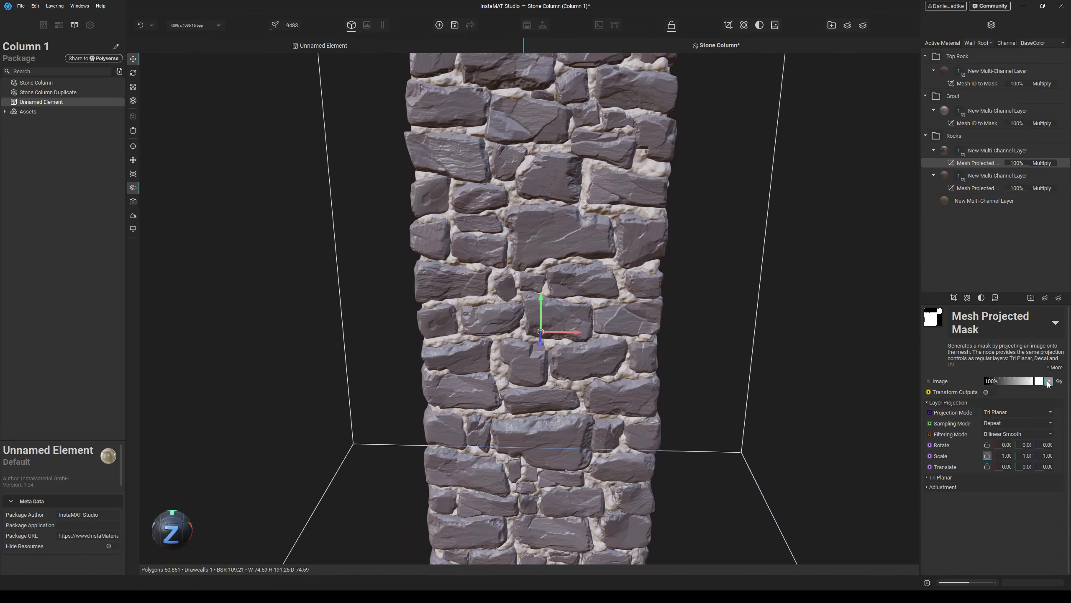
{"action": "scroll", "coordinate": [907, 388], "scroll_direction": "down", "scroll_amount": 2}
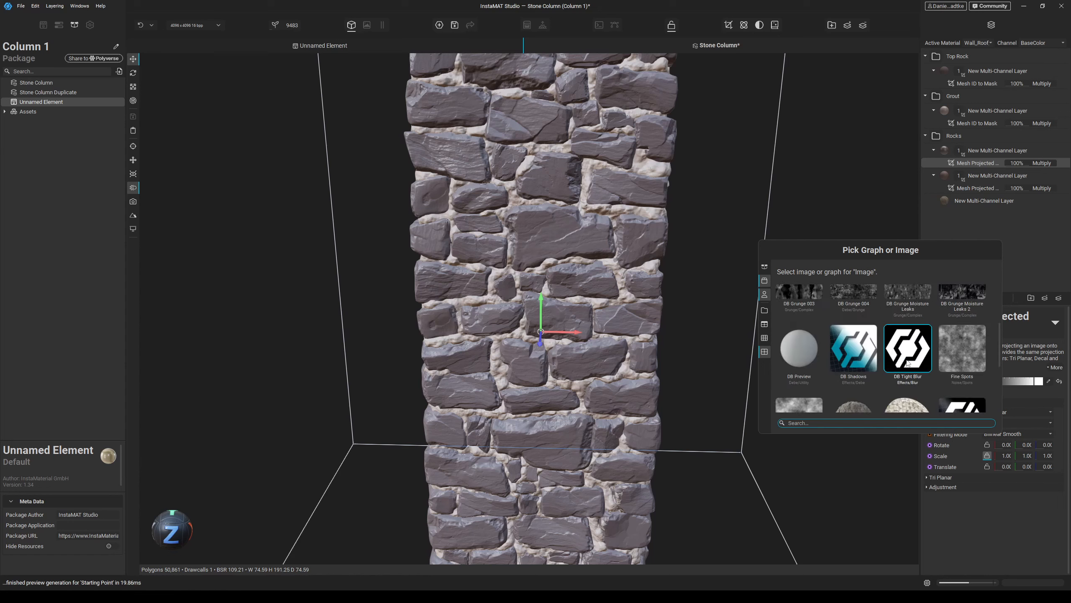
{"action": "left_click", "coordinate": [765, 311]}
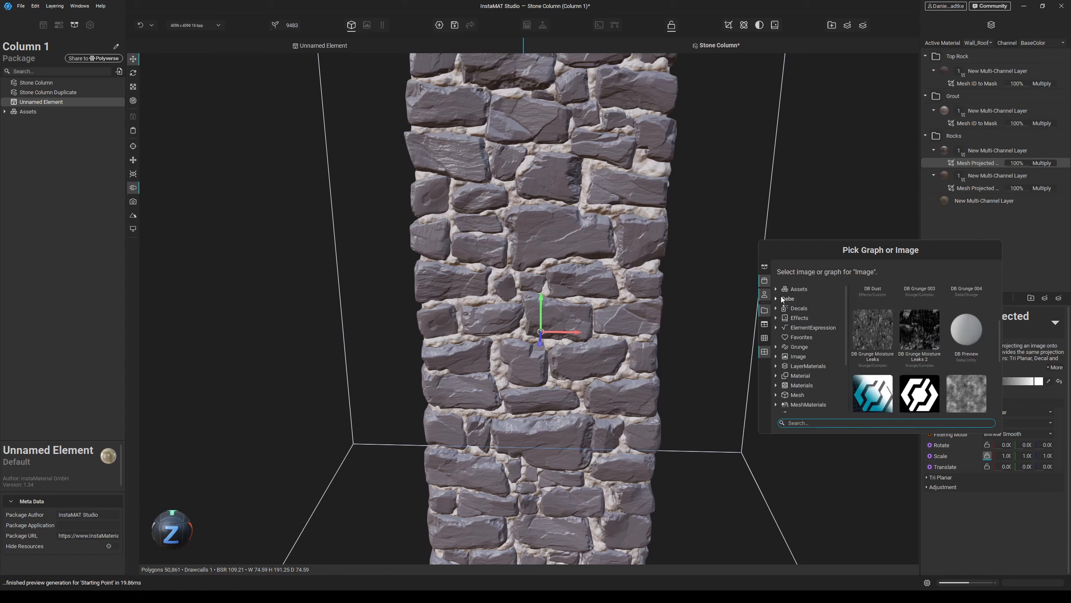
{"action": "scroll", "coordinate": [891, 344], "scroll_direction": "down", "scroll_amount": 3}
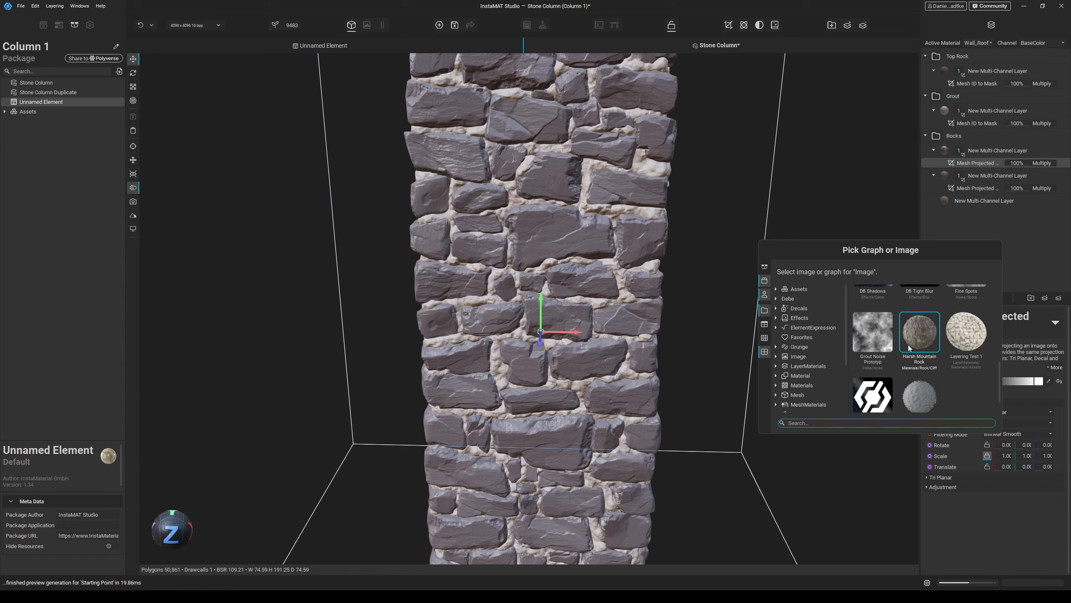
{"action": "left_click", "coordinate": [801, 347]}
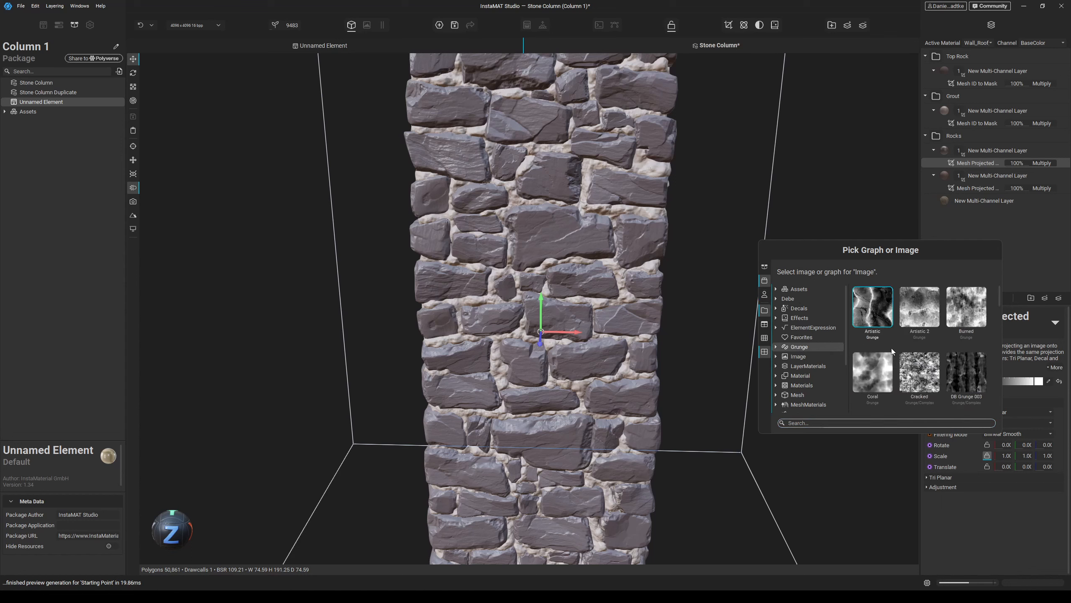
{"action": "scroll", "coordinate": [907, 348], "scroll_direction": "down", "scroll_amount": 2}
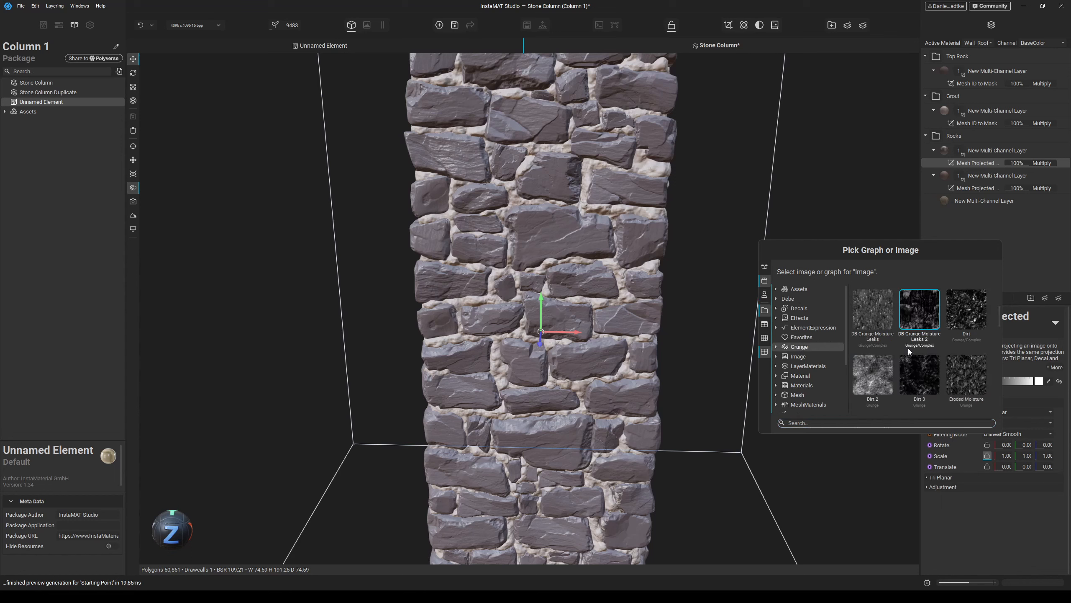
{"action": "scroll", "coordinate": [919, 359], "scroll_direction": "down", "scroll_amount": 3}
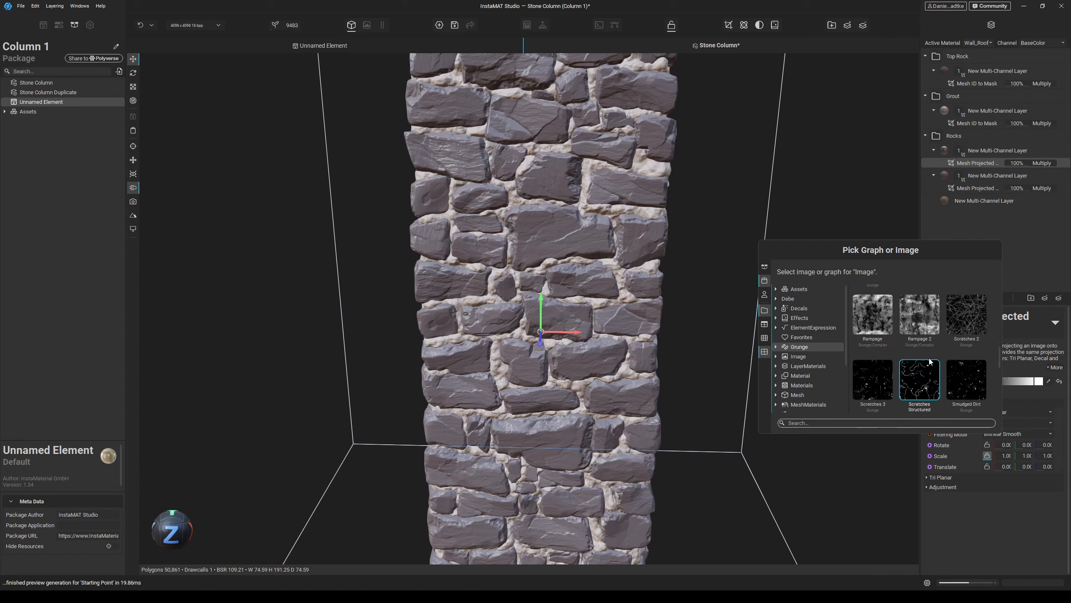
{"action": "scroll", "coordinate": [929, 358], "scroll_direction": "up", "scroll_amount": 5}
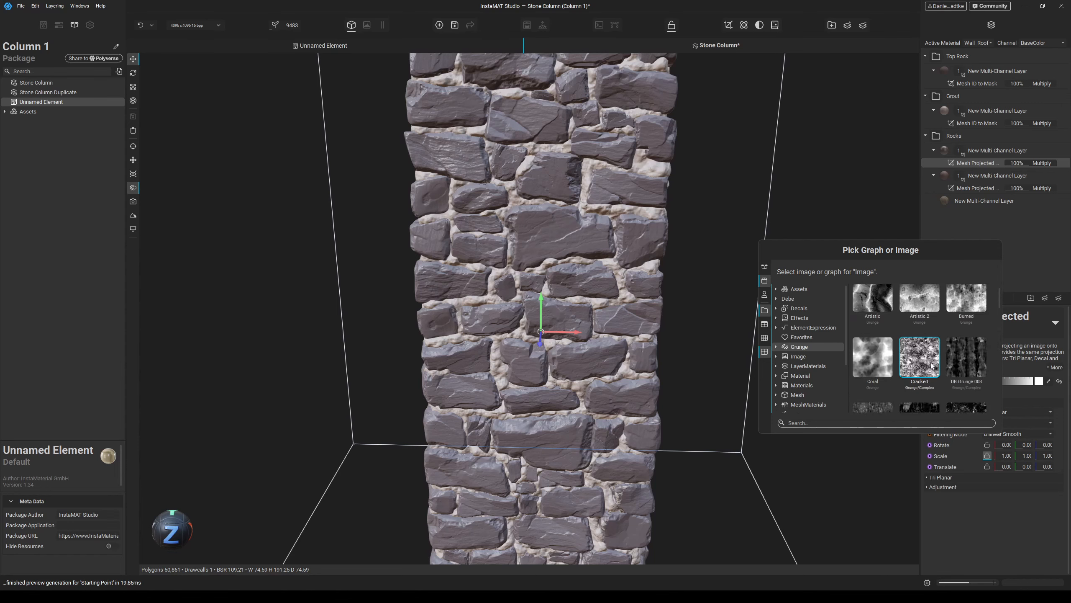
{"action": "left_click", "coordinate": [903, 423]}
{"action": "type", "text": "smu"}
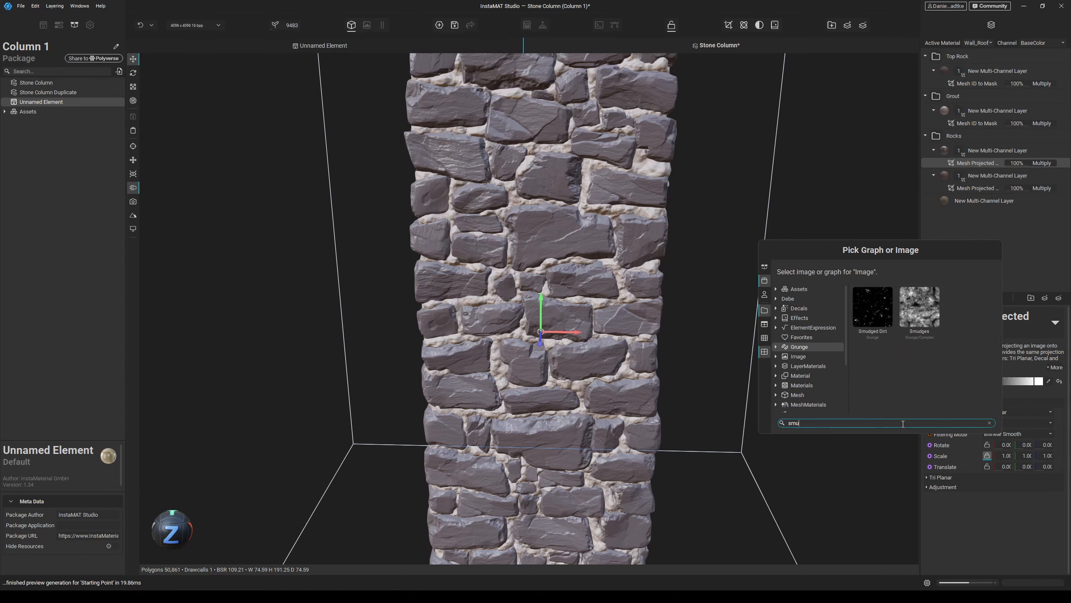
{"action": "double_click", "coordinate": [919, 313]}
- Preview the Smudges mask in isolation and set Base Detail to 0.27, Big Wipes to 0.00 and Wiped Clean to 0.12
{"action": "mouse_move", "coordinate": [591, 299]}
{"action": "left_mouse_down", "text": "alt"}
{"action": "mouse_move", "coordinate": [603, 261]}
{"action": "mouse_move", "coordinate": [613, 293]}
{"action": "left_mouse_up", "text": "alt"}
{"action": "middle_click_drag", "start_coordinate": [613, 293], "coordinate": [607, 404]}
{"action": "scroll", "coordinate": [548, 337], "scroll_direction": "up", "scroll_amount": 3}
{"action": "scroll", "coordinate": [952, 424], "scroll_direction": "down", "scroll_amount": 3}
{"action": "left_click", "coordinate": [977, 163], "text": "alt"}
{"action": "scroll", "coordinate": [591, 320], "scroll_direction": "down", "scroll_amount": 4}
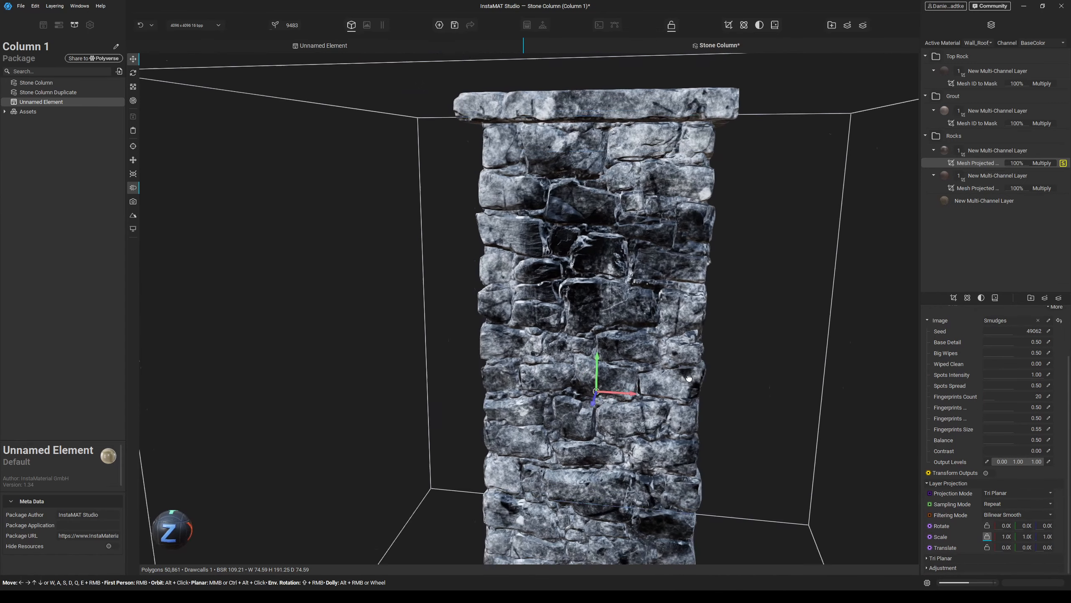
{"action": "scroll", "coordinate": [970, 422], "scroll_direction": "up", "scroll_amount": 3}
{"action": "mouse_move", "coordinate": [1014, 403]}
{"action": "left_mouse_down"}
{"action": "mouse_move", "coordinate": [999, 403]}
{"action": "mouse_move", "coordinate": [1000, 417]}
{"action": "mouse_move", "coordinate": [958, 410]}
{"action": "left_mouse_up"}
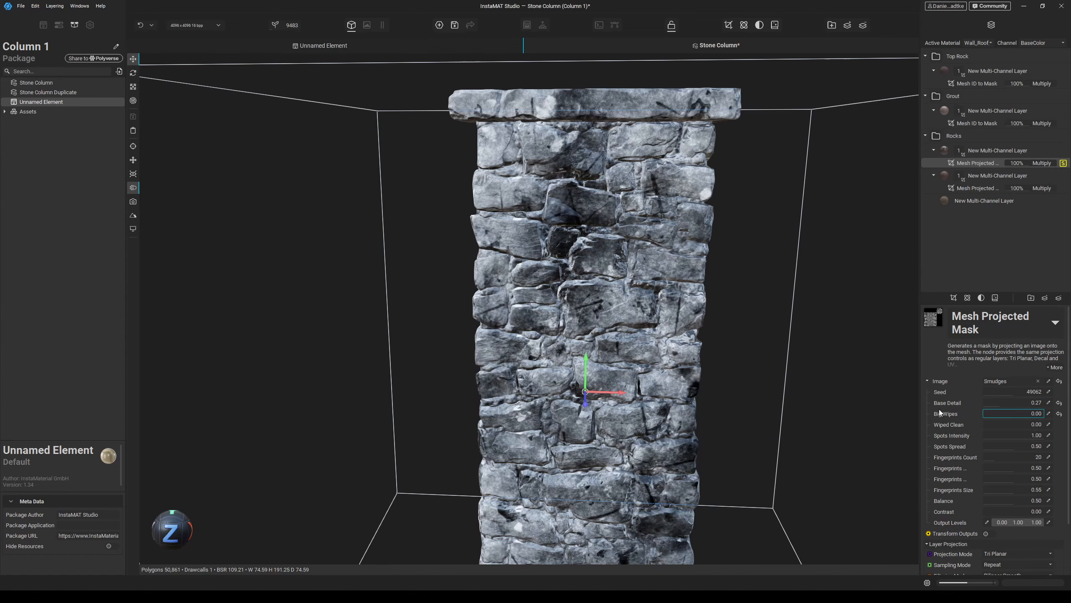
{"action": "left_click_drag", "start_coordinate": [1014, 428], "coordinate": [990, 426]}
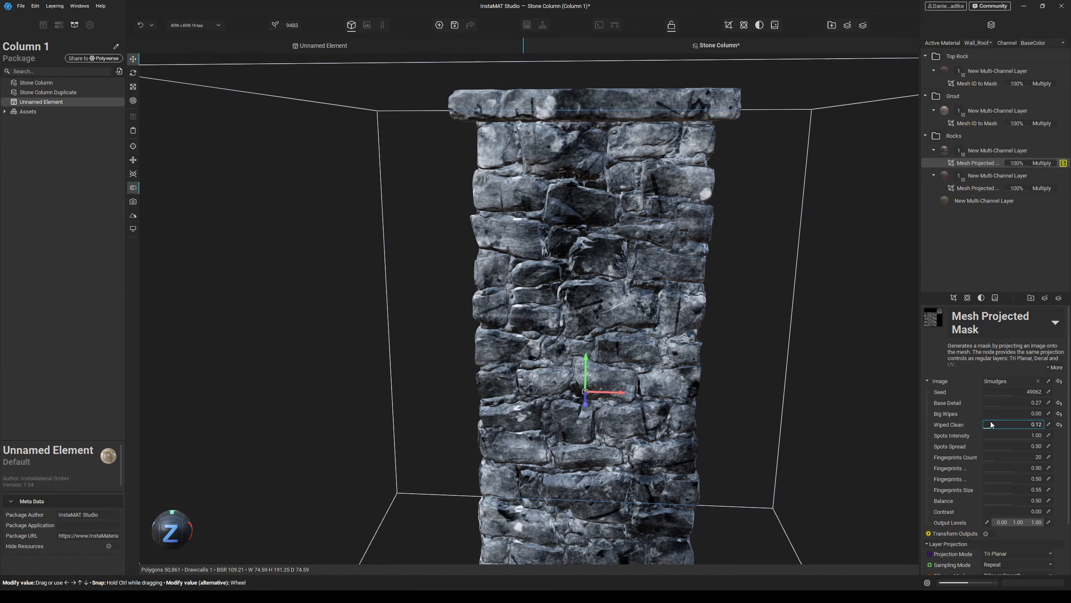
- Return to the full material view and adjust the Smudges mask to Balance 0.78, Contrast 0.03 and Brightness 0.10
{"action": "left_click", "coordinate": [978, 163], "text": "alt"}
{"action": "middle_click_drag", "start_coordinate": [599, 388], "coordinate": [582, 297]}
{"action": "scroll", "coordinate": [949, 506], "scroll_direction": "down", "scroll_amount": 3}
{"action": "left_click", "coordinate": [949, 567]}
{"action": "scroll", "coordinate": [949, 562], "scroll_direction": "down", "scroll_amount": 2}
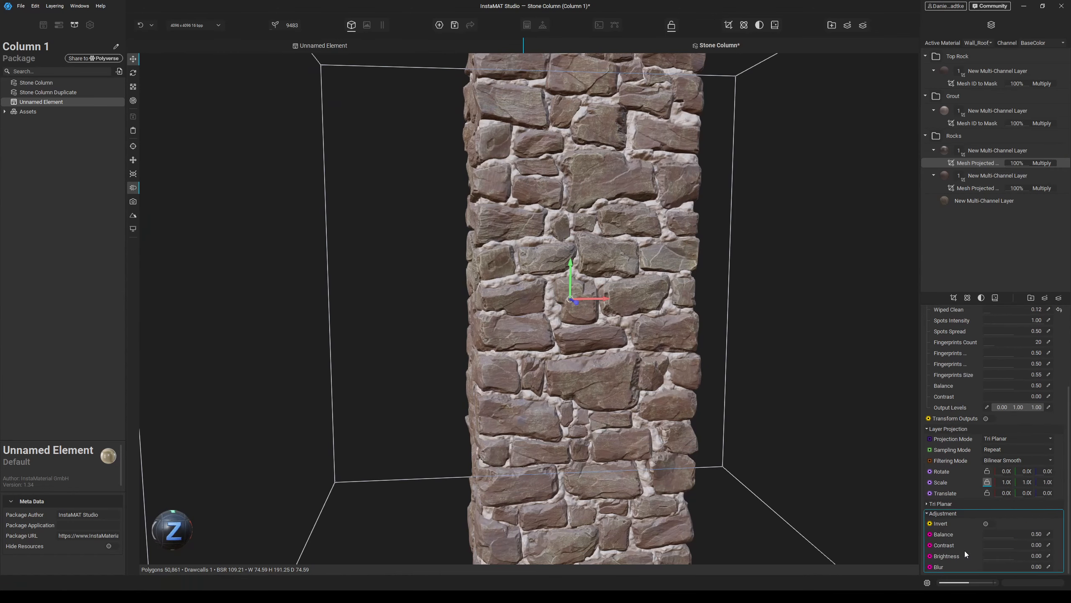
{"action": "mouse_move", "coordinate": [1007, 536]}
{"action": "left_mouse_down"}
{"action": "mouse_move", "coordinate": [1000, 546]}
{"action": "mouse_move", "coordinate": [1004, 538]}
{"action": "mouse_move", "coordinate": [1020, 556]}
{"action": "mouse_move", "coordinate": [1010, 556]}
{"action": "left_mouse_up"}
{"action": "left_click_drag", "start_coordinate": [1010, 535], "coordinate": [1030, 535]}
{"action": "left_click_drag", "start_coordinate": [1023, 545], "coordinate": [1018, 557]}
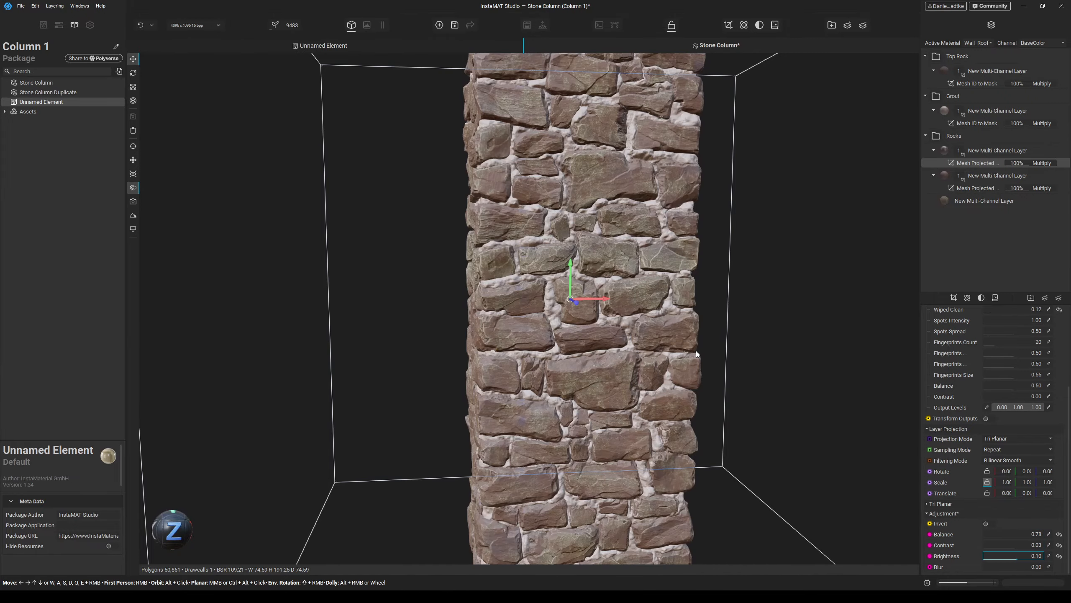
- Examine the smudged dark grey variation on the column's stones from several angles and distances
{"action": "left_click_drag", "start_coordinate": [527, 393], "coordinate": [532, 434], "text": "alt"}
{"action": "middle_click_drag", "start_coordinate": [532, 435], "coordinate": [554, 460]}
{"action": "scroll", "coordinate": [554, 459], "scroll_direction": "up", "scroll_amount": 5}
{"action": "left_click_drag", "start_coordinate": [554, 460], "coordinate": [569, 295], "text": "alt"}
{"action": "scroll", "coordinate": [598, 363], "scroll_direction": "down", "scroll_amount": 5}
{"action": "scroll", "coordinate": [599, 367], "scroll_direction": "up", "scroll_amount": 5}
{"action": "scroll", "coordinate": [569, 274], "scroll_direction": "down", "scroll_amount": 5}
{"action": "scroll", "coordinate": [563, 253], "scroll_direction": "up", "scroll_amount": 3}
{"action": "mouse_move", "coordinate": [563, 253]}
{"action": "left_mouse_down", "text": "alt"}
{"action": "mouse_move", "coordinate": [562, 242]}
{"action": "mouse_move", "coordinate": [578, 262]}
{"action": "left_mouse_up", "text": "alt"}
- Add a Multi-Channel Layer at the top of the Rocks group with Base Color, Roughness and Metalness turned off
{"action": "left_click", "coordinate": [978, 150]}
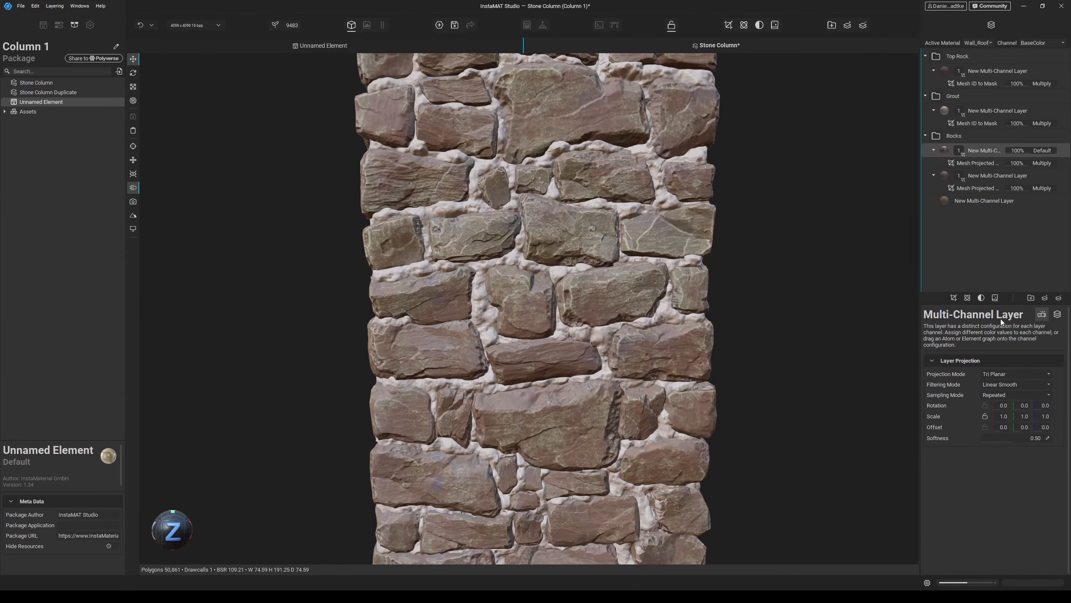
{"action": "left_click", "coordinate": [1046, 298]}
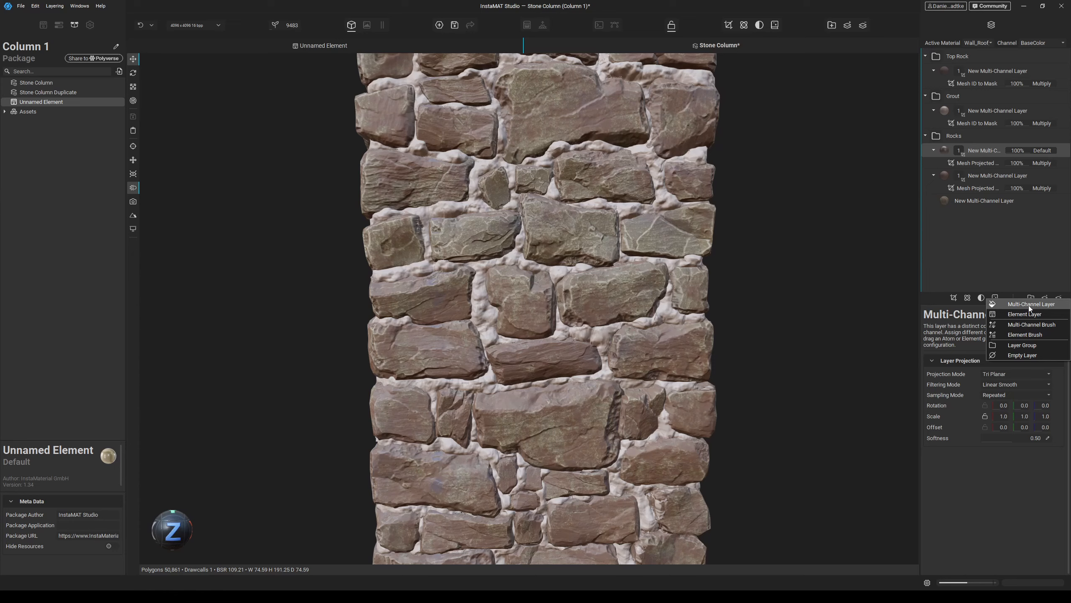
{"action": "left_click", "coordinate": [1029, 304]}
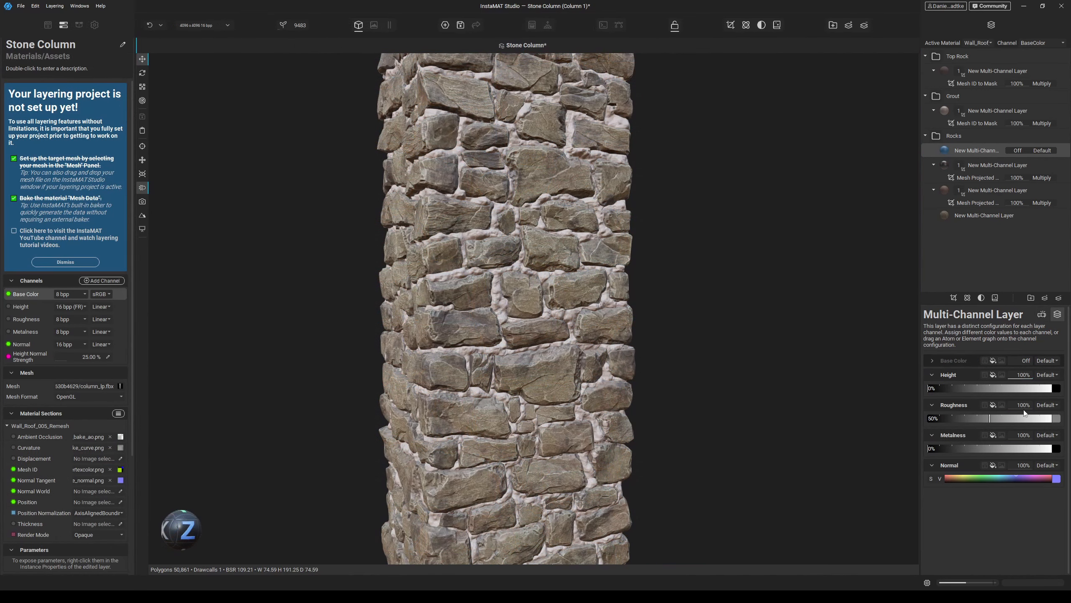
{"action": "left_click_drag", "start_coordinate": [1024, 406], "coordinate": [994, 407]}
{"action": "left_click", "coordinate": [1020, 419]}
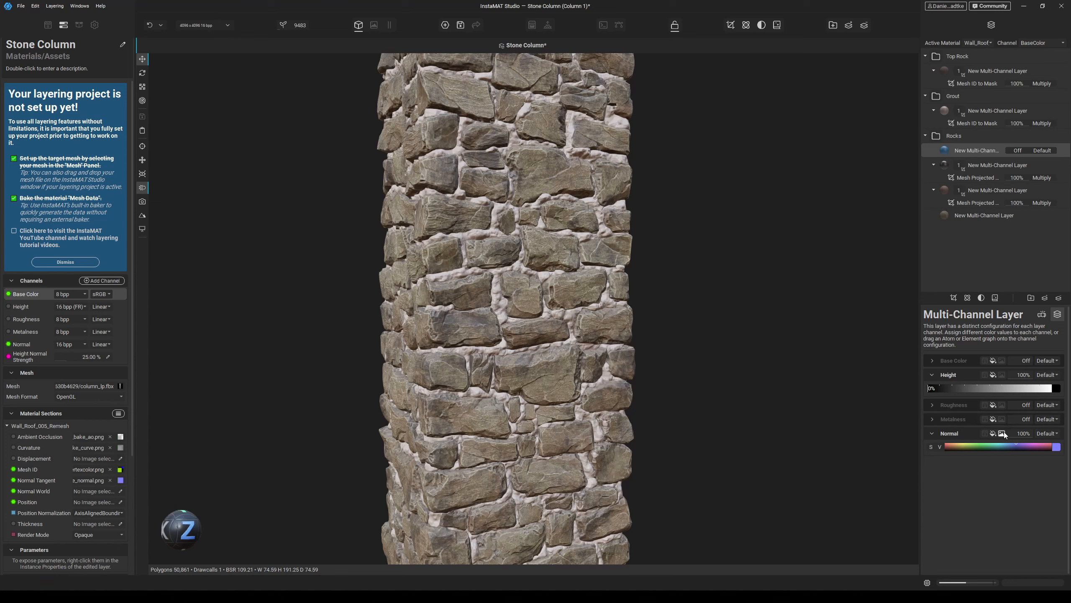
- Mask the new layer with a Mesh Projected Mask, replacing its default Image with Grain Noise
{"action": "left_click", "coordinate": [953, 297]}
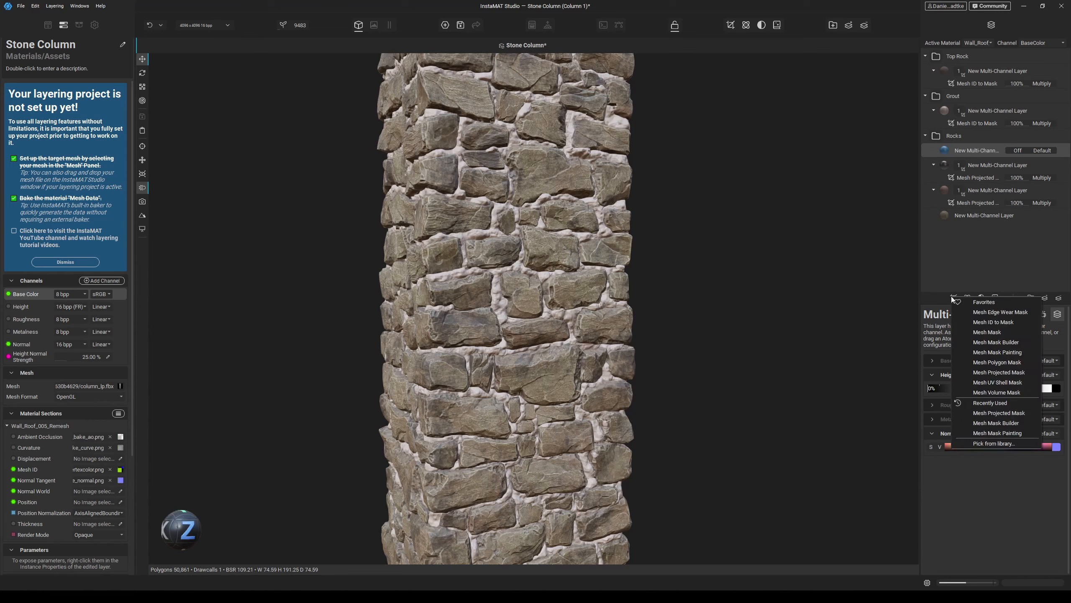
{"action": "left_click", "coordinate": [1014, 371]}
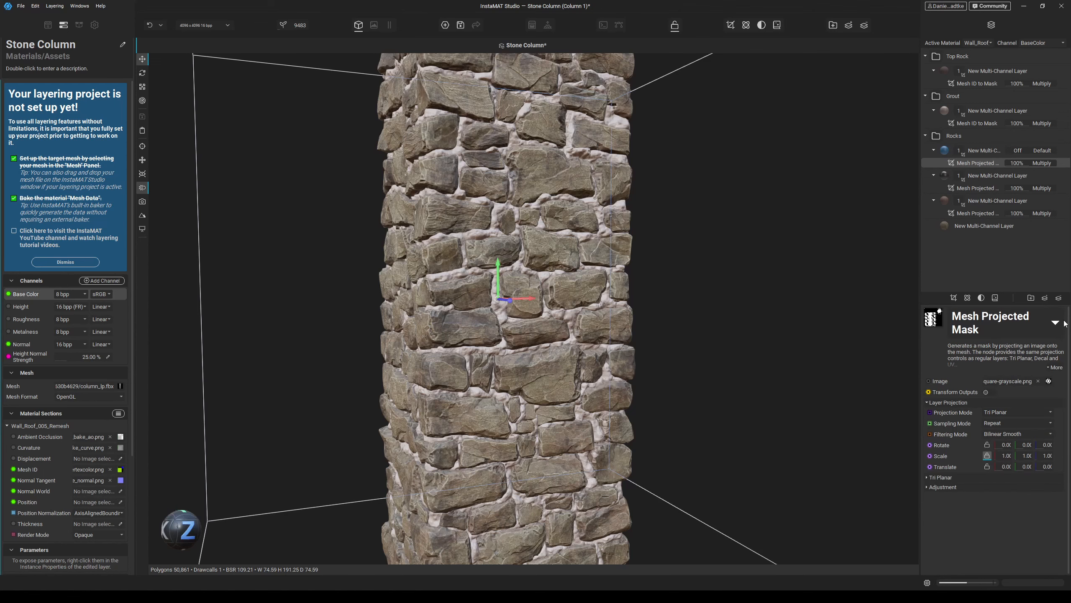
{"action": "left_click", "coordinate": [1038, 380]}
{"action": "left_click", "coordinate": [1049, 381]}
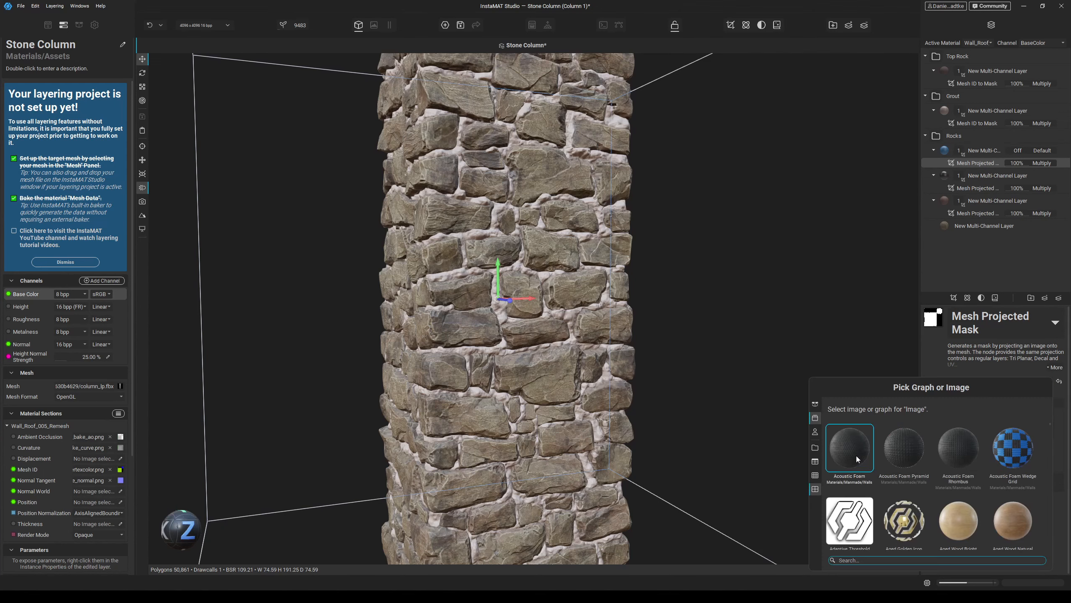
{"action": "type", "text": "grain"}
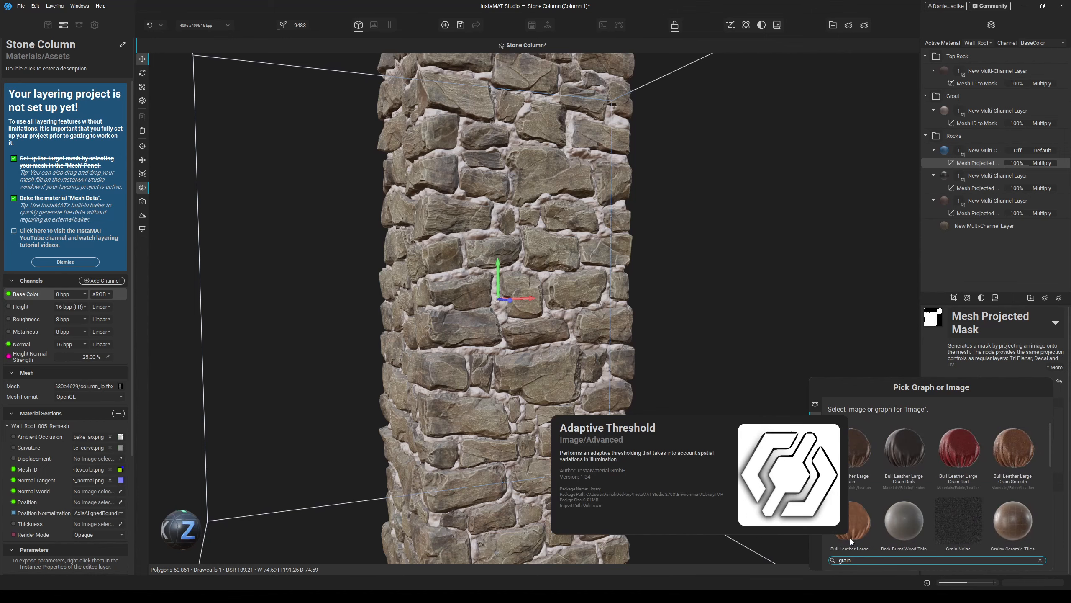
{"action": "left_click", "coordinate": [967, 521]}
- Set the Grain Noise layer's Height to 78 % while viewing the stone surface up close
{"action": "scroll", "coordinate": [569, 232], "scroll_direction": "up", "scroll_amount": 2}
{"action": "left_click_drag", "start_coordinate": [569, 231], "coordinate": [554, 236], "text": "alt"}
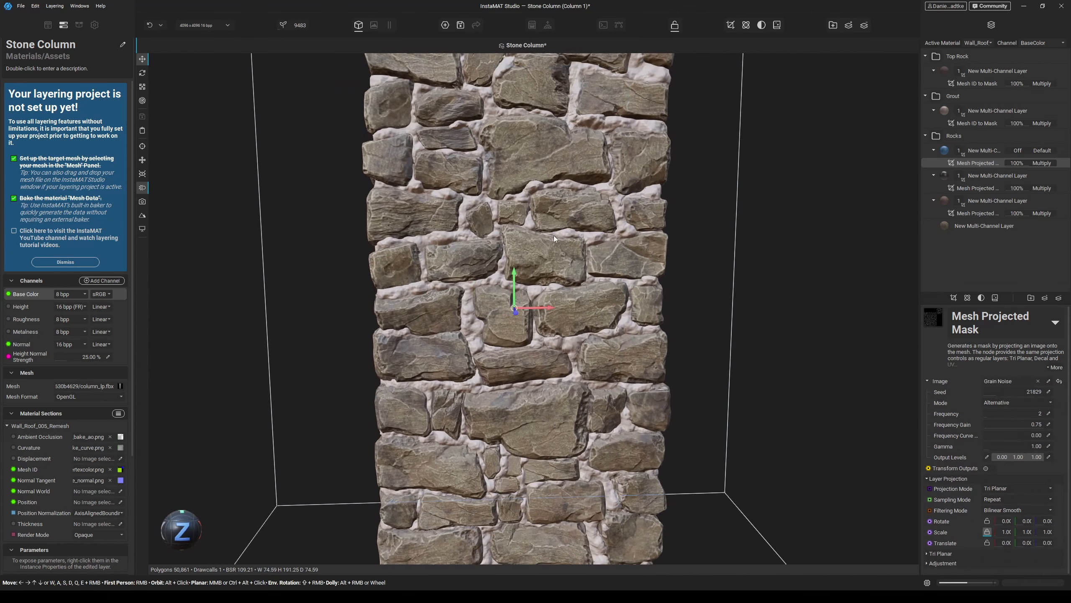
{"action": "middle_click_drag", "start_coordinate": [554, 140], "coordinate": [543, 219]}
{"action": "scroll", "coordinate": [545, 224], "scroll_direction": "up", "scroll_amount": 4}
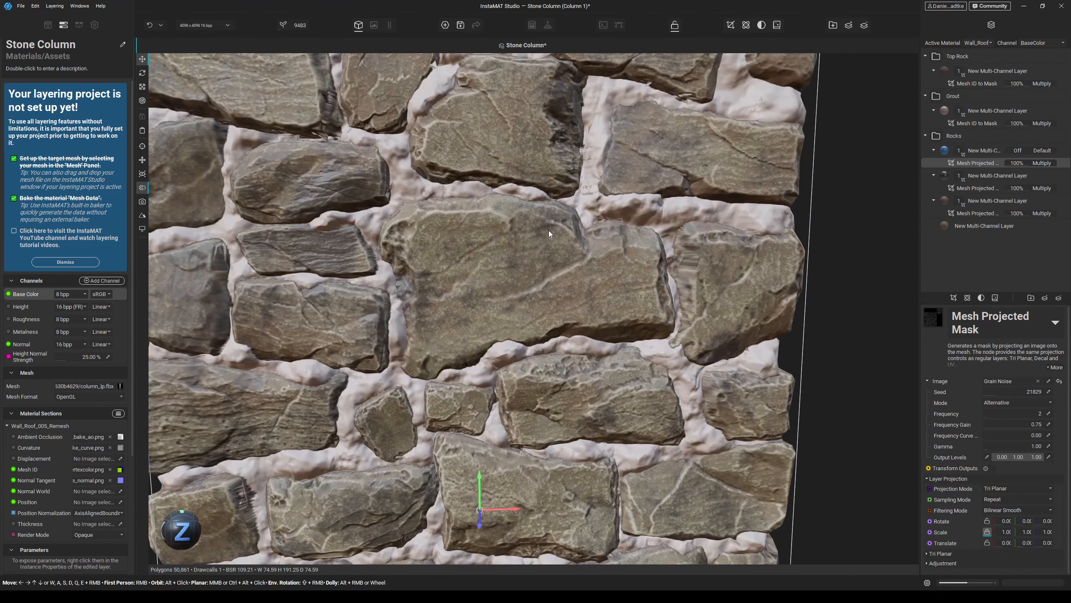
{"action": "left_click", "coordinate": [985, 148]}
{"action": "left_click", "coordinate": [1057, 316]}
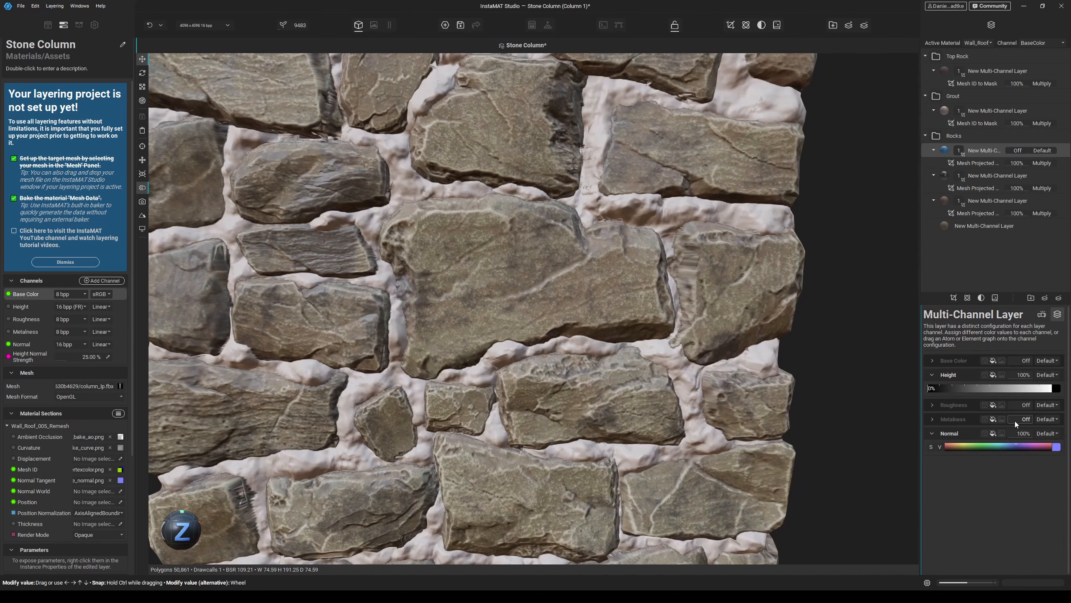
{"action": "left_click", "coordinate": [1003, 388]}
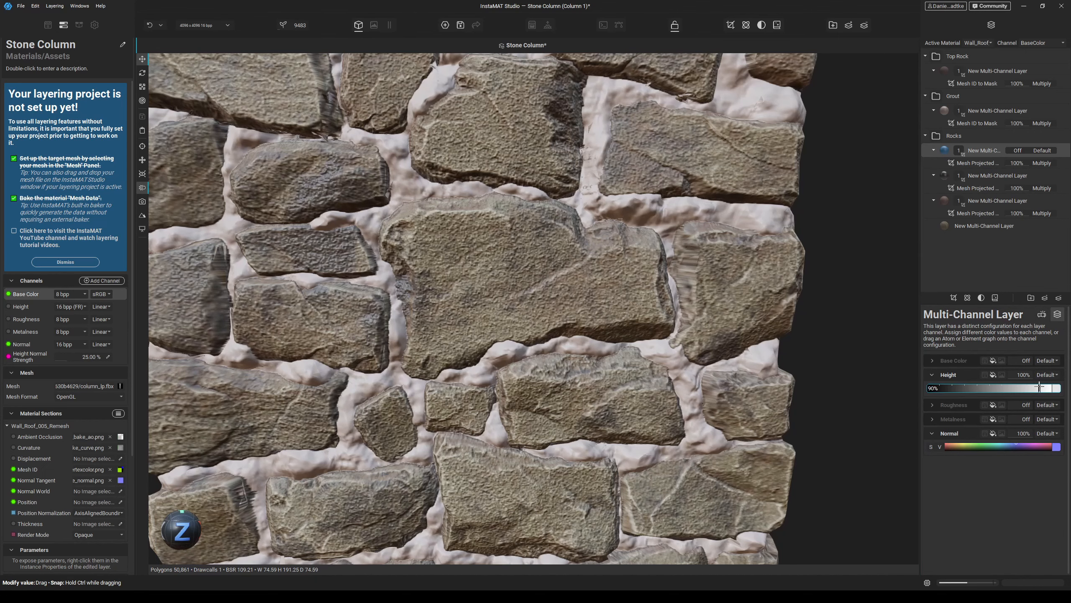
{"action": "left_click_drag", "start_coordinate": [1032, 387], "coordinate": [1024, 388]}
- Set the Grain Noise layer's overall blend mode to Subtract in the layer stack
{"action": "scroll", "coordinate": [702, 309], "scroll_direction": "down", "scroll_amount": 3}
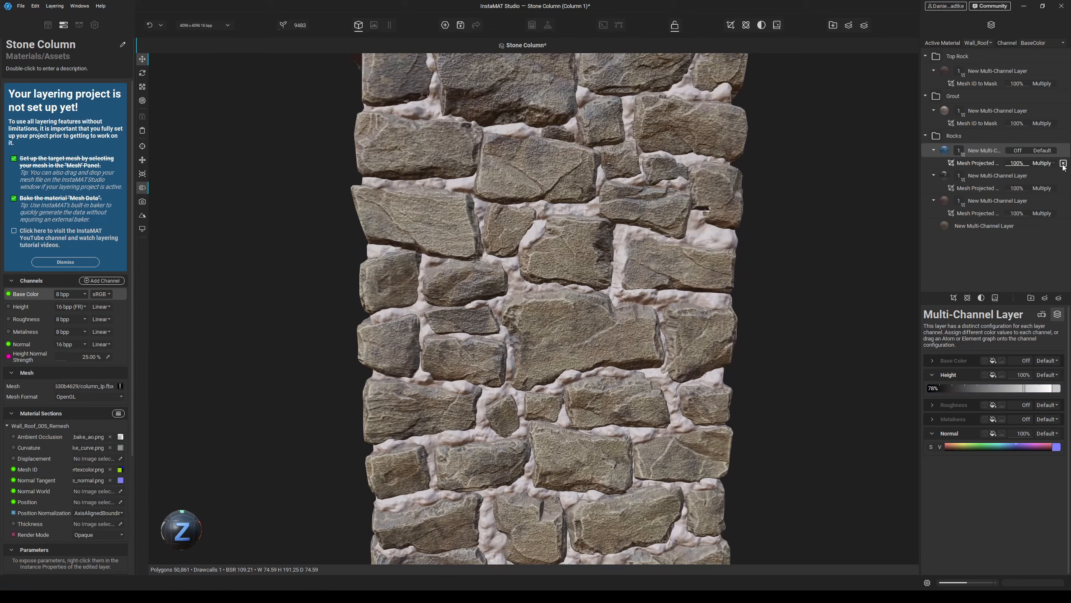
{"action": "left_click", "coordinate": [1046, 151]}
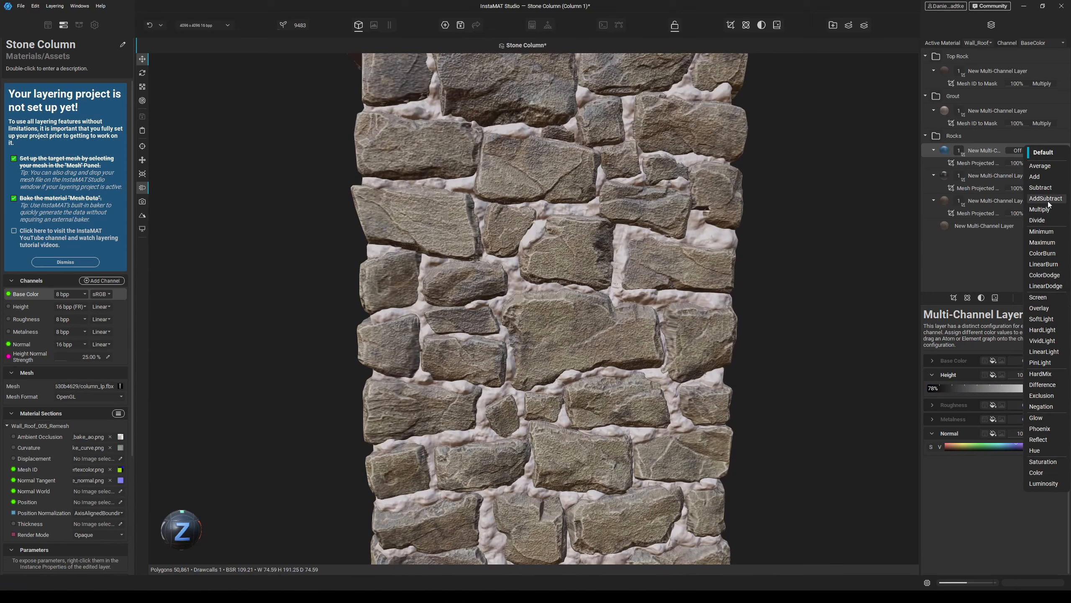
{"action": "left_click", "coordinate": [1040, 188]}
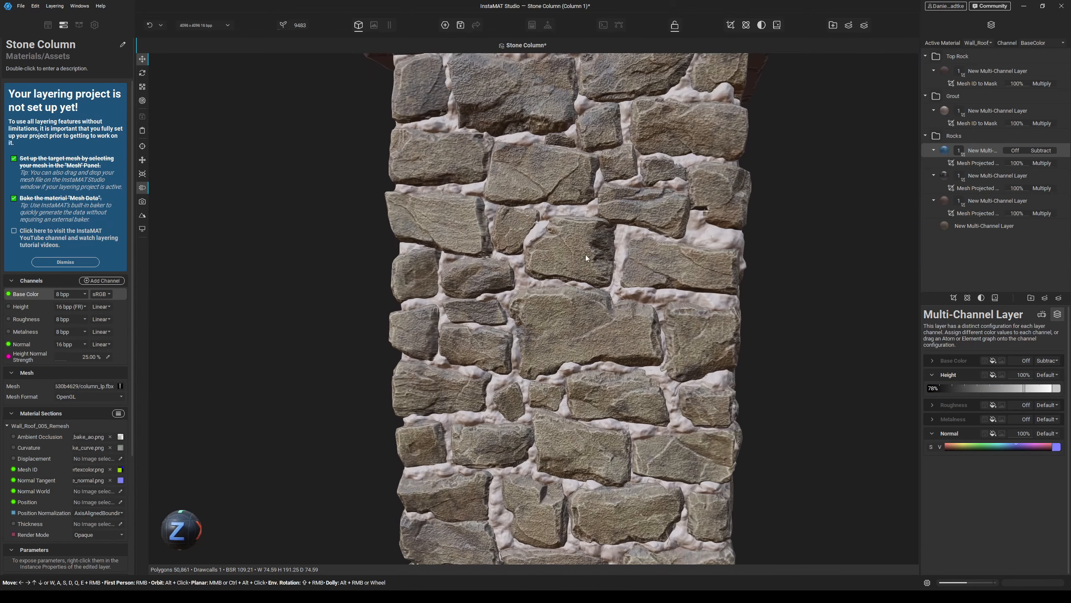
- Save the project, and set the Height channel's blend mode to Subtract on the Grain Noise layer
{"action": "key", "text": "ctrl+s"}
{"action": "scroll", "coordinate": [588, 266], "scroll_direction": "up", "scroll_amount": 5}
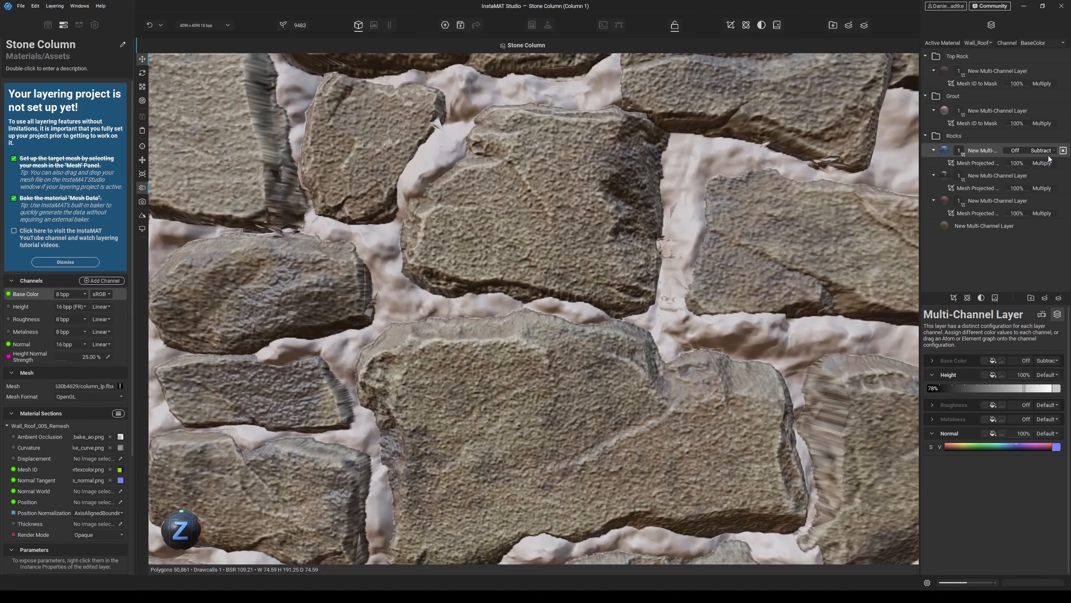
{"action": "left_click", "coordinate": [1049, 375]}
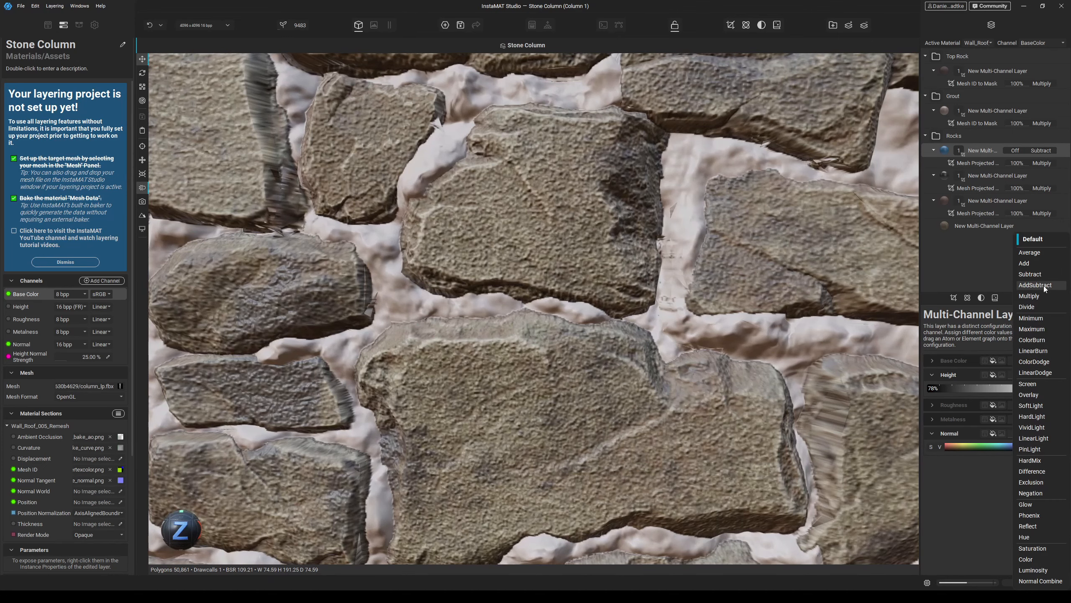
{"action": "left_click", "coordinate": [1043, 275]}
- Inspect the grain across the column and reset the Grain Noise layer's overall blend mode to Default
{"action": "scroll", "coordinate": [663, 307], "scroll_direction": "down", "scroll_amount": 5}
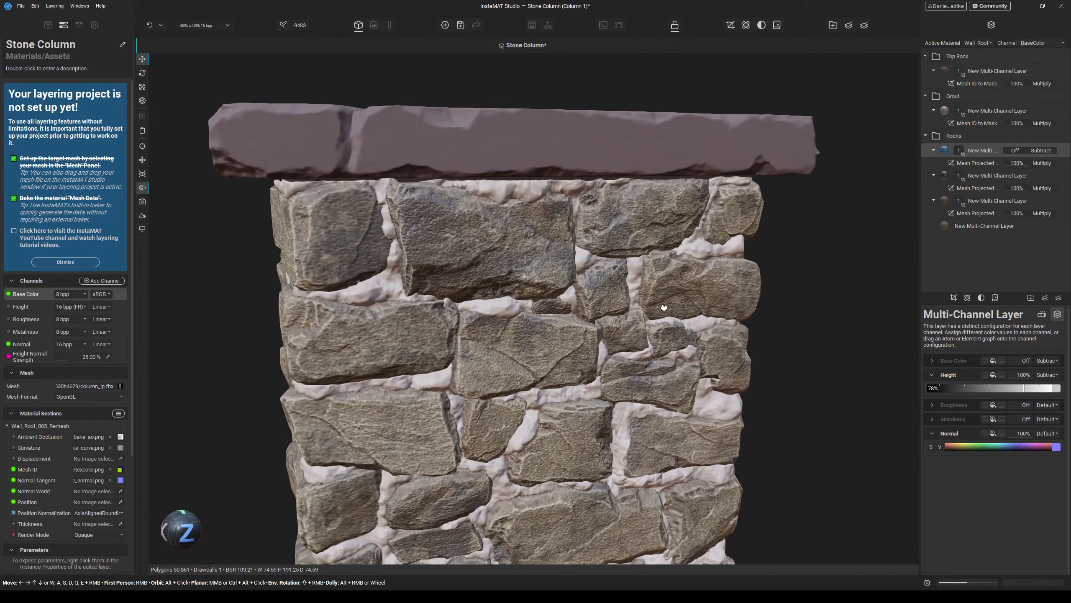
{"action": "scroll", "coordinate": [665, 306], "scroll_direction": "down", "scroll_amount": 4}
{"action": "middle_click_drag", "start_coordinate": [665, 305], "coordinate": [636, 293]}
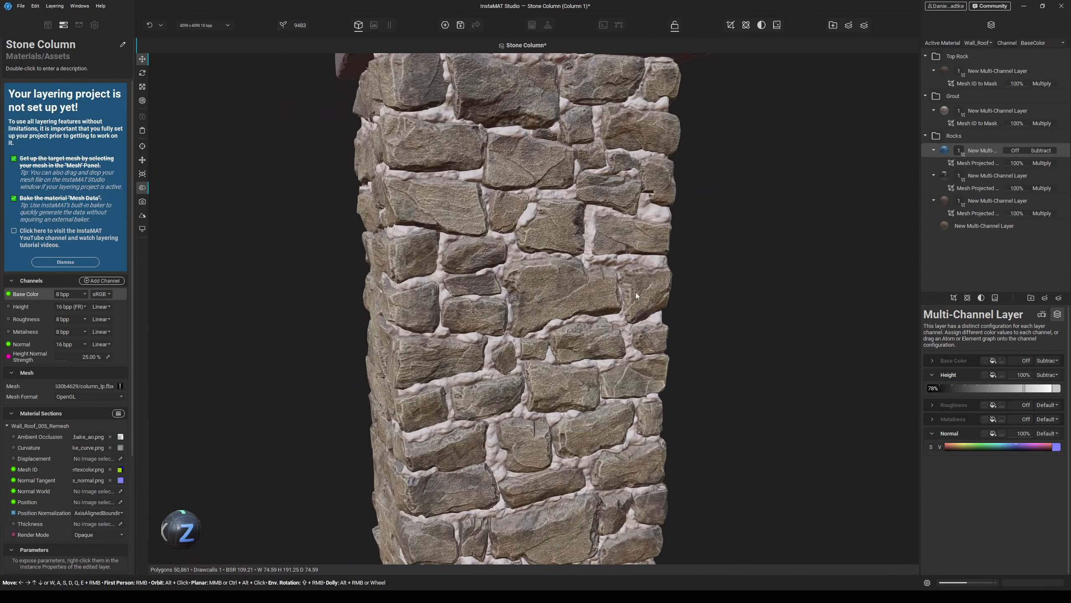
{"action": "left_click_drag", "start_coordinate": [636, 292], "coordinate": [604, 291], "text": "alt"}
{"action": "scroll", "coordinate": [580, 290], "scroll_direction": "up", "scroll_amount": 4}
{"action": "left_click", "coordinate": [1038, 151]}
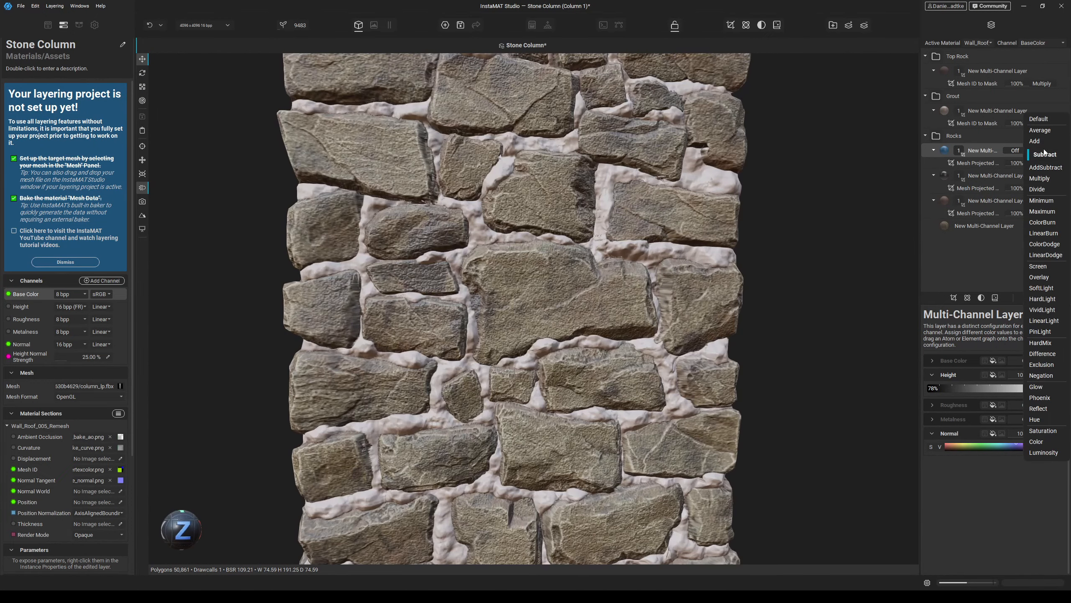
{"action": "left_click", "coordinate": [1043, 122]}
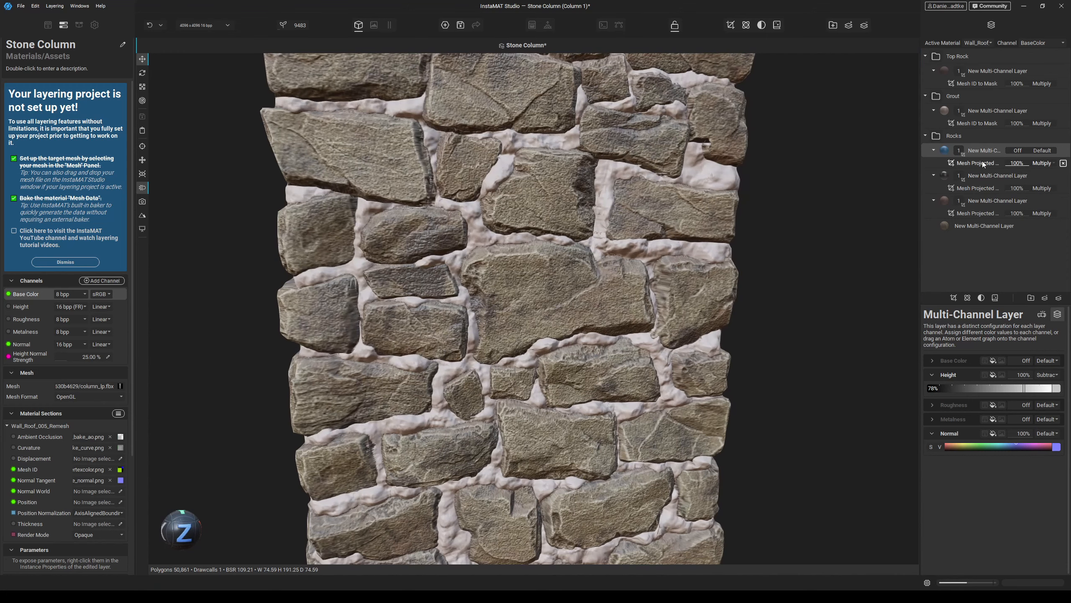
- Add a second Mesh Projected Mask to the Grain Noise layer using the Clouds Heavy image, and save the project
{"action": "left_click", "coordinate": [954, 298]}
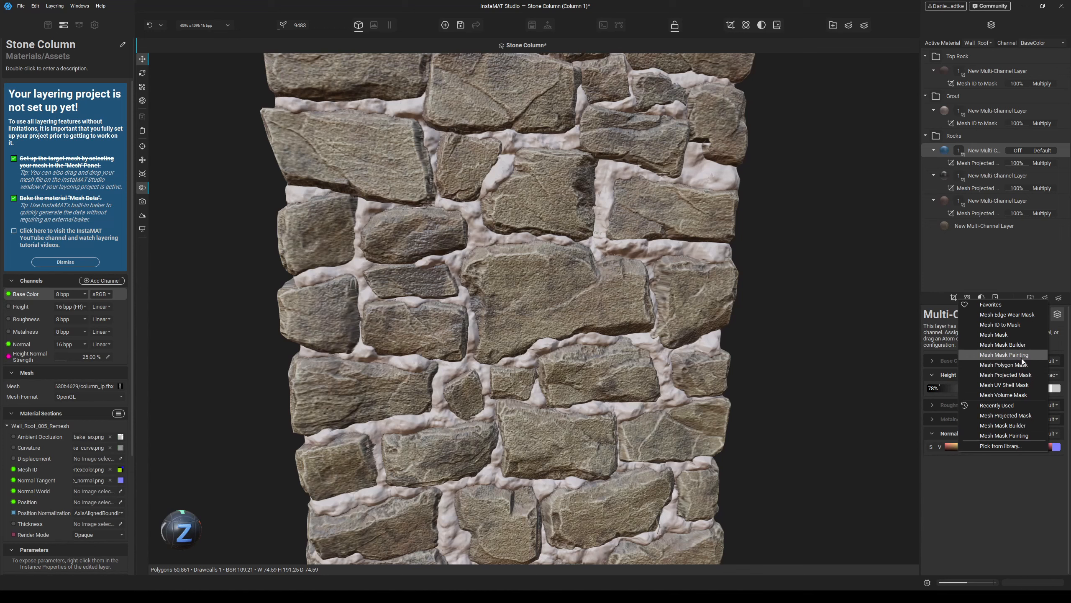
{"action": "left_click", "coordinate": [1009, 373]}
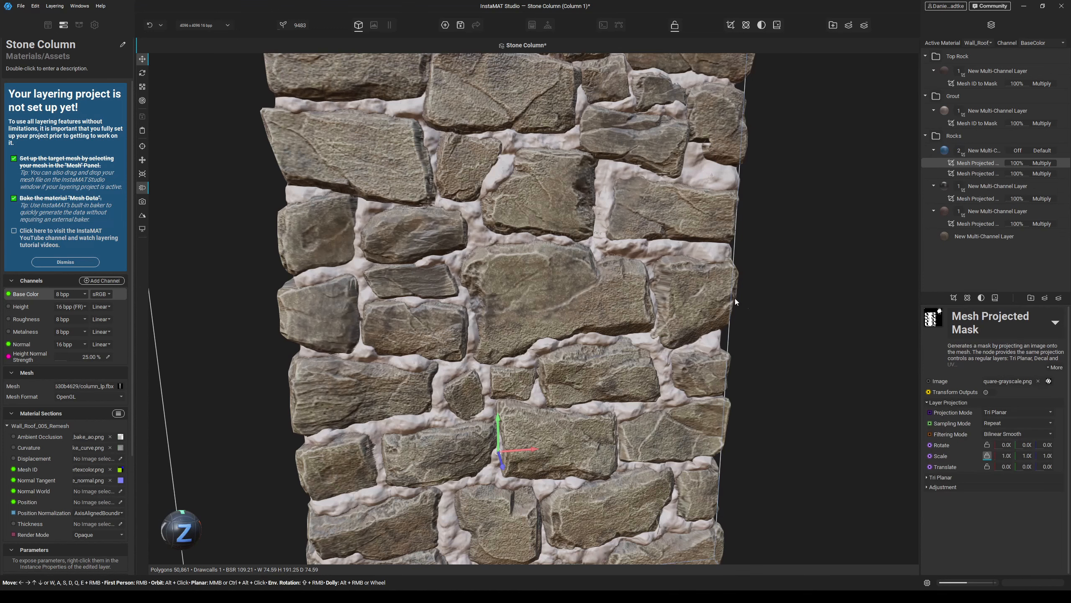
{"action": "left_click", "coordinate": [1038, 381]}
{"action": "left_click", "coordinate": [1049, 381]}
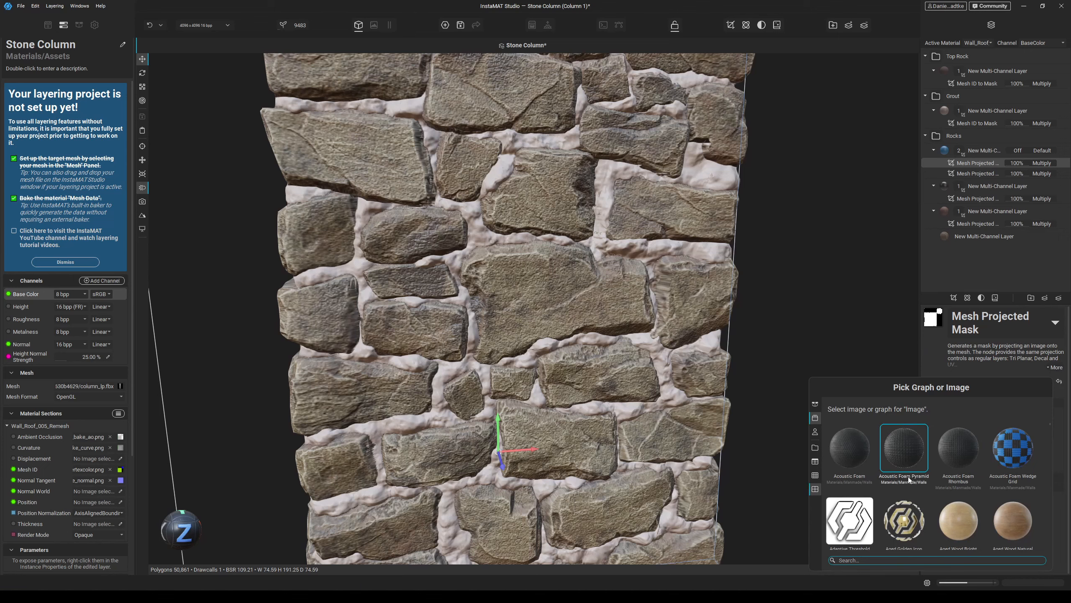
{"action": "type", "text": "clouds hea"}
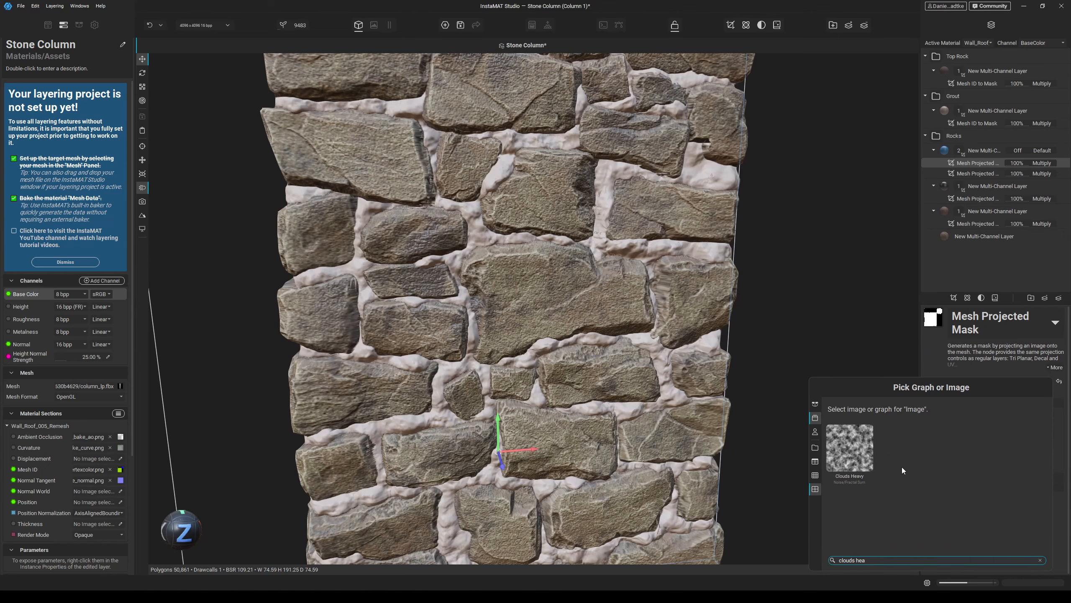
{"action": "double_click", "coordinate": [872, 445]}
{"action": "key", "text": "ctrl+s"}
- Isolate the Clouds Heavy mask on the column and set its image scale to 32 in X and 16 in Y
{"action": "left_click_drag", "start_coordinate": [655, 404], "coordinate": [641, 386], "text": "alt"}
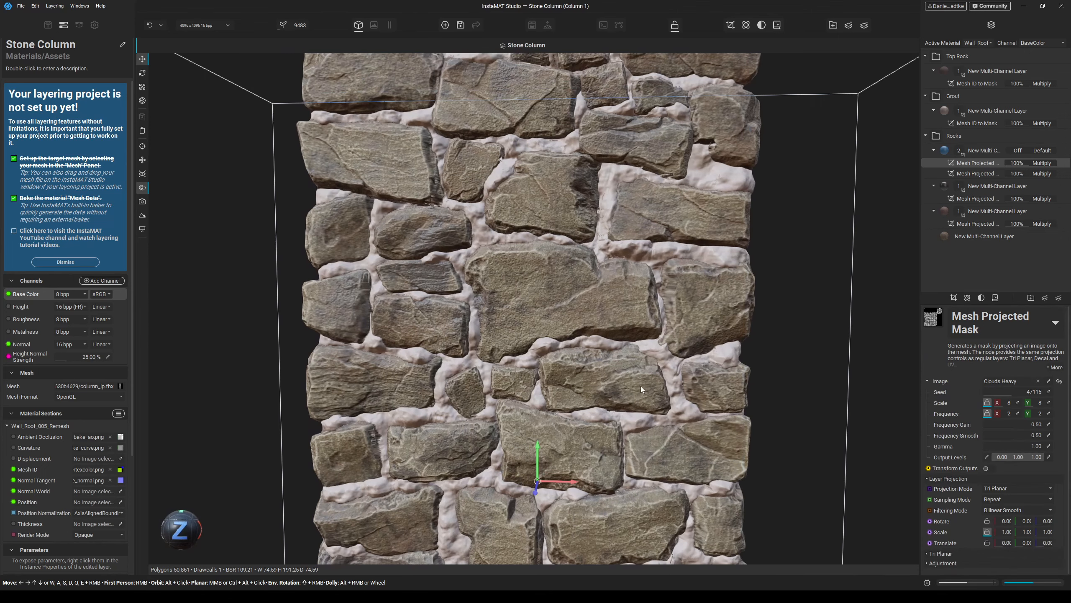
{"action": "middle_click_drag", "start_coordinate": [783, 409], "coordinate": [781, 275]}
{"action": "key", "text": "s"}
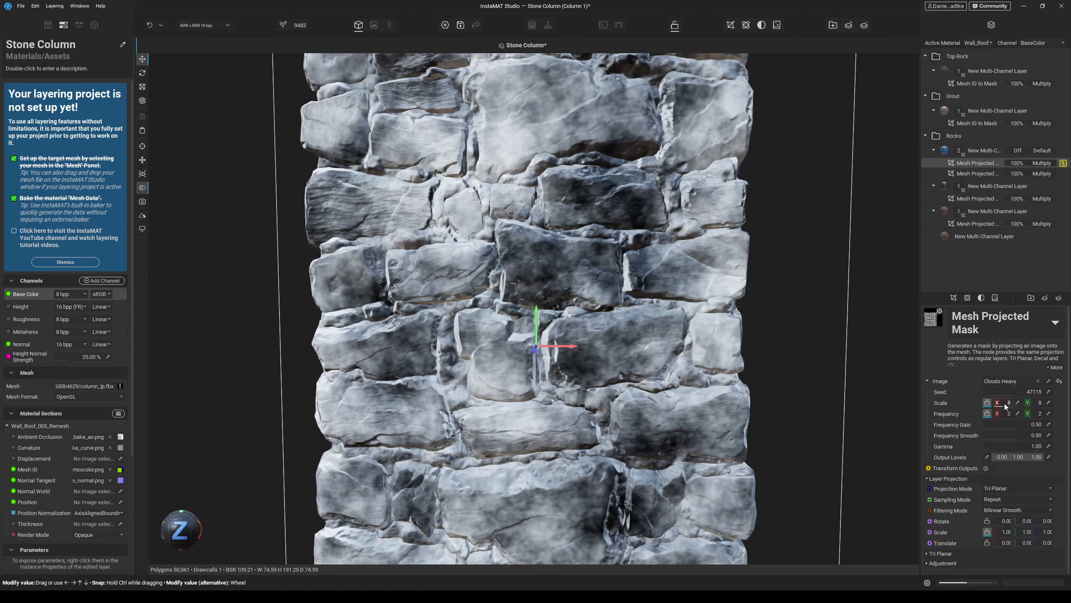
{"action": "left_click_drag", "start_coordinate": [1004, 403], "coordinate": [1015, 404]}
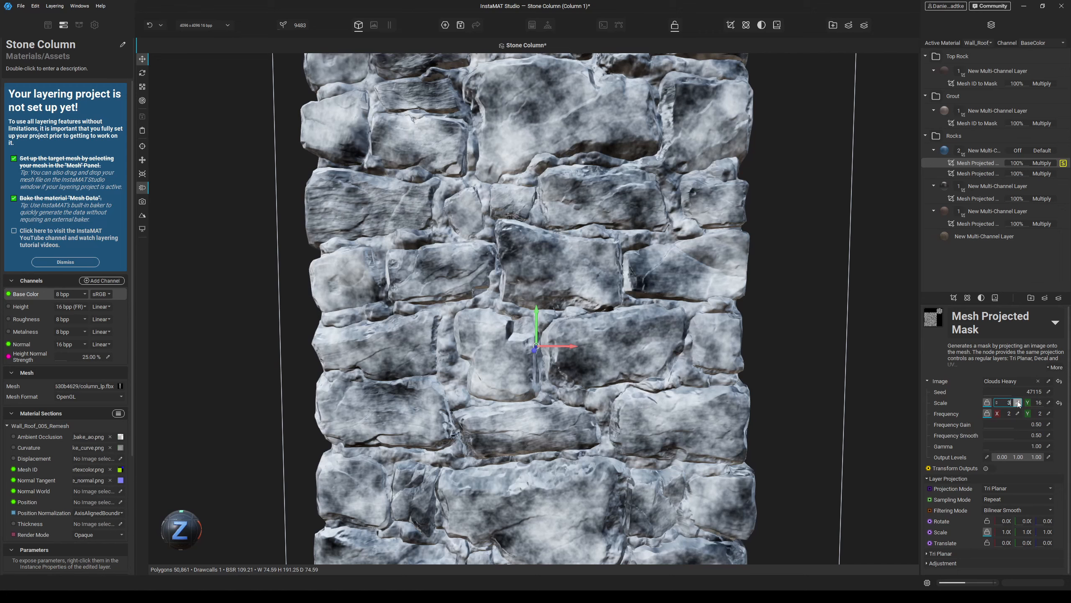
{"action": "type", "text": "2"}
{"action": "key", "text": "Return"}
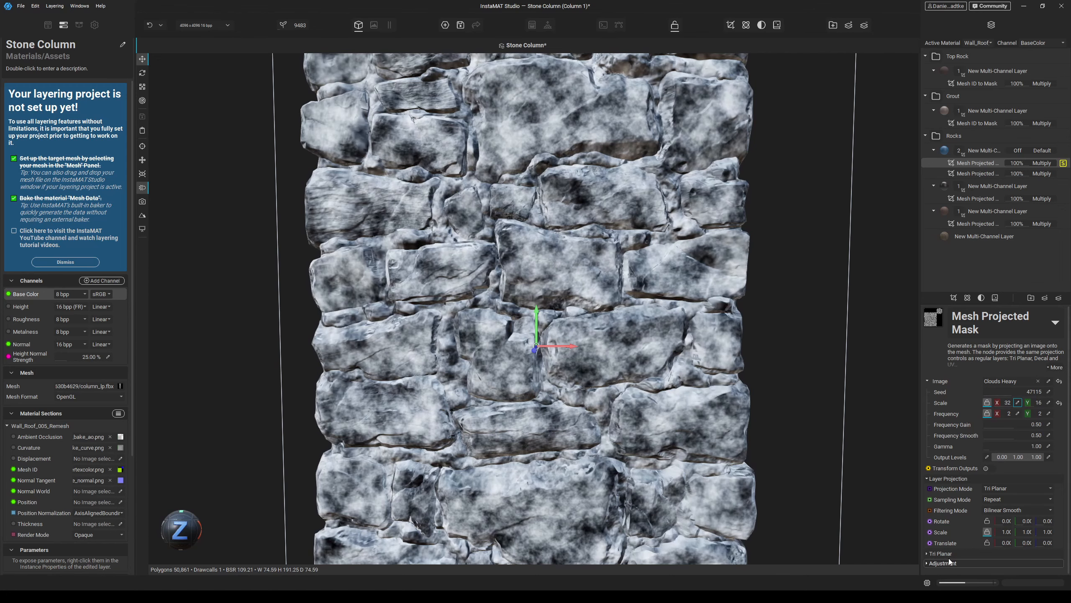
- Save the project, and set the Clouds Heavy mask's adjustment Balance to 0.88 and Contrast to 0.24
{"action": "left_click", "coordinate": [949, 560]}
{"action": "key", "text": "ctrl+s"}
{"action": "scroll", "coordinate": [949, 553], "scroll_direction": "down", "scroll_amount": 1}
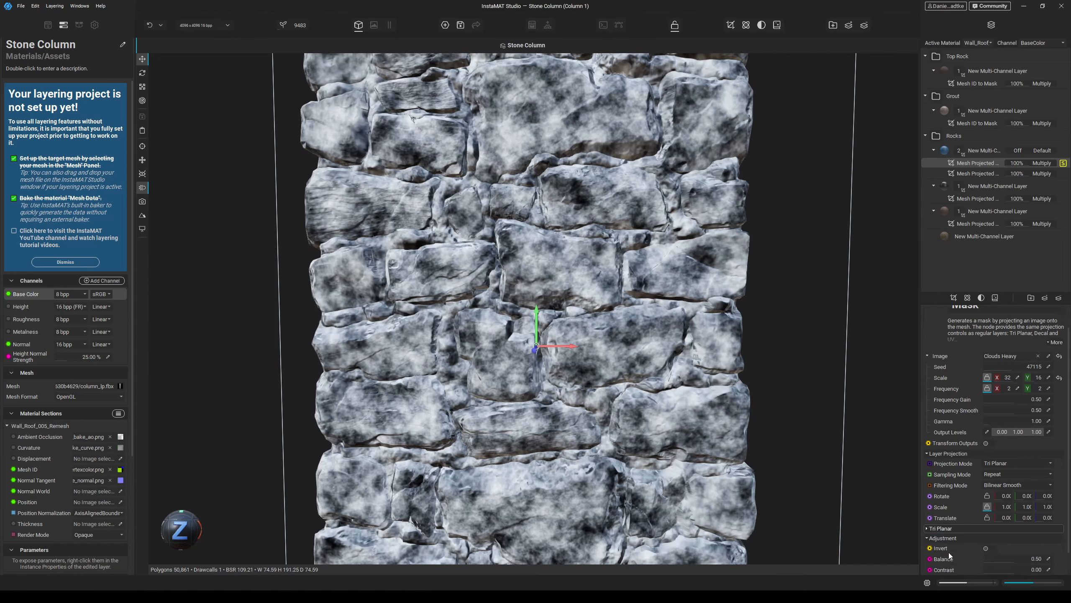
{"action": "scroll", "coordinate": [950, 556], "scroll_direction": "down", "scroll_amount": 1}
{"action": "left_click_drag", "start_coordinate": [1012, 536], "coordinate": [1035, 533]}
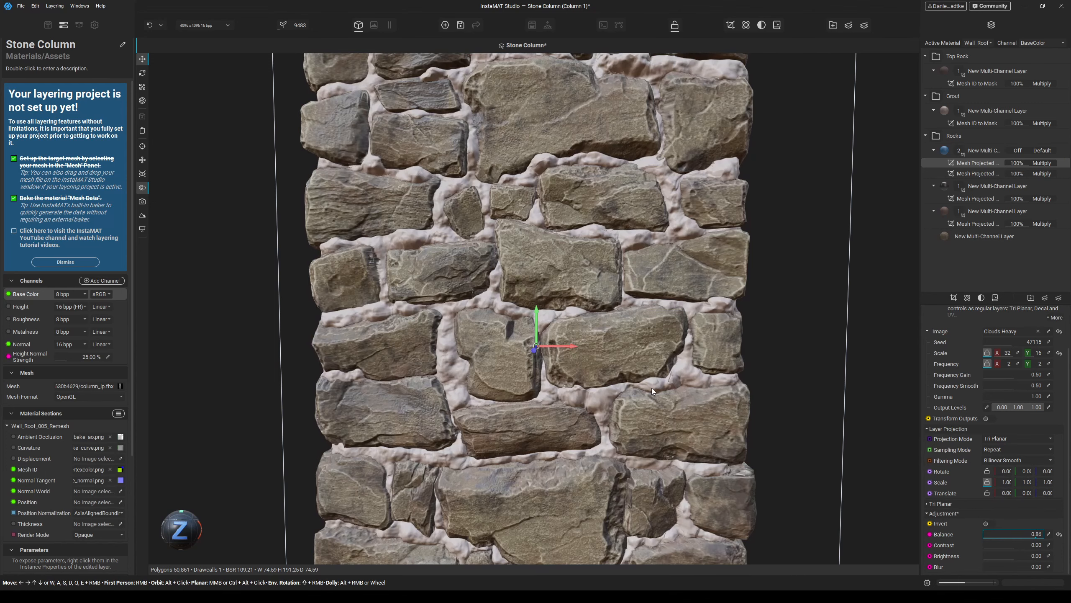
{"action": "scroll", "coordinate": [681, 365], "scroll_direction": "up", "scroll_amount": 3}
{"action": "mouse_move", "coordinate": [682, 365]}
{"action": "left_mouse_down", "text": "alt"}
{"action": "mouse_move", "coordinate": [664, 373]}
{"action": "mouse_move", "coordinate": [673, 381]}
{"action": "left_mouse_up", "text": "alt"}
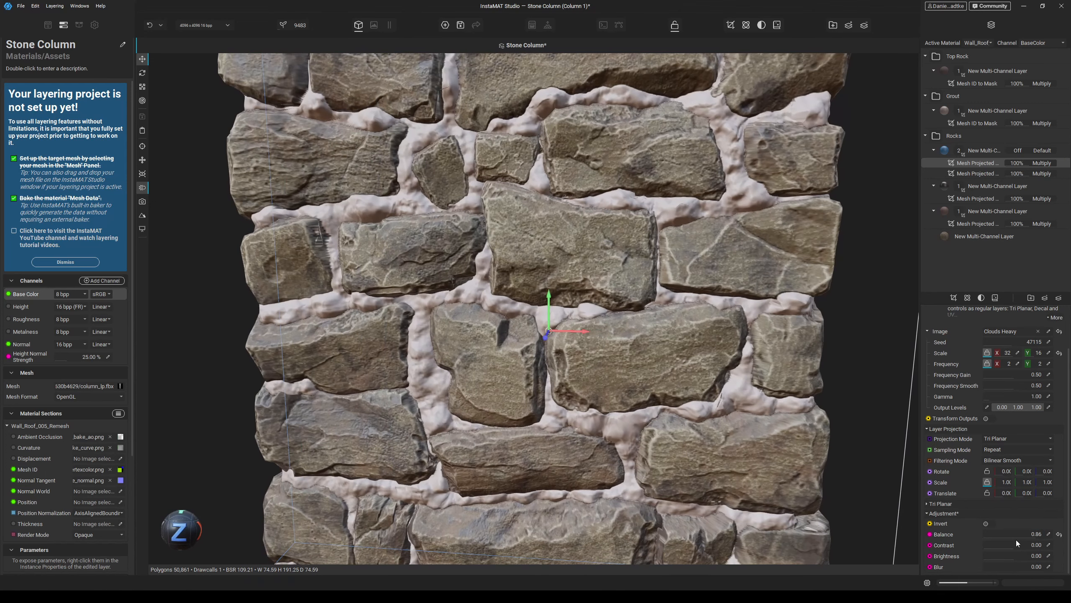
{"action": "left_click_drag", "start_coordinate": [1017, 544], "coordinate": [1037, 534]}
- Examine how the cloud-masked grain breaks up across the column's stones from several sides and distances
{"action": "scroll", "coordinate": [607, 358], "scroll_direction": "down", "scroll_amount": 2}
{"action": "left_click_drag", "start_coordinate": [594, 356], "coordinate": [627, 366], "text": "alt"}
{"action": "middle_click_drag", "start_coordinate": [627, 366], "coordinate": [626, 281]}
{"action": "scroll", "coordinate": [626, 282], "scroll_direction": "down", "scroll_amount": 3}
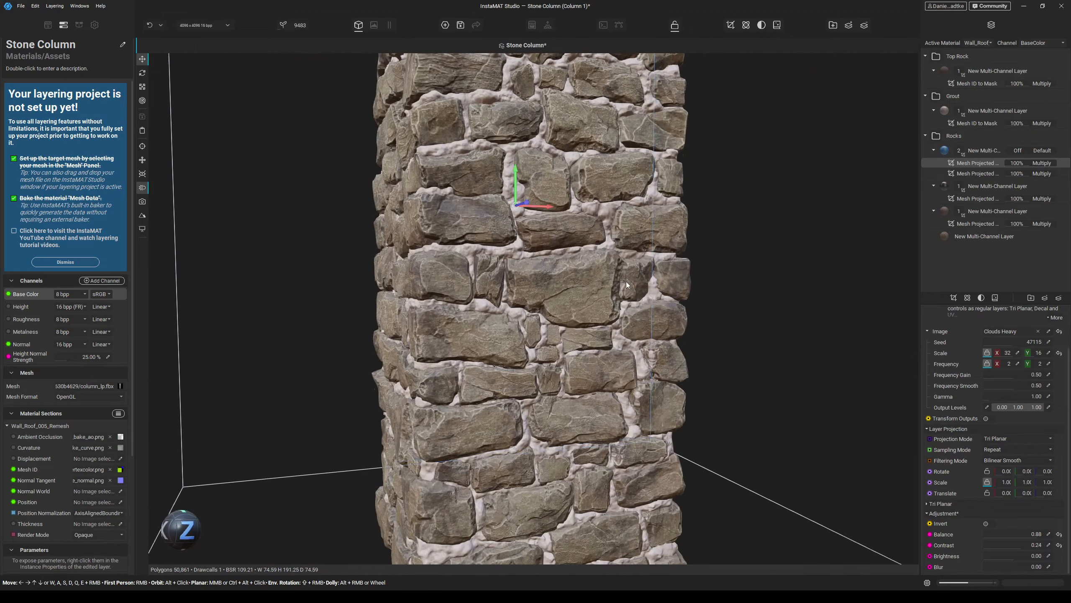
{"action": "left_click_drag", "start_coordinate": [626, 281], "coordinate": [527, 295], "text": "alt"}
{"action": "scroll", "coordinate": [559, 416], "scroll_direction": "up", "scroll_amount": 4}
{"action": "left_click_drag", "start_coordinate": [559, 417], "coordinate": [613, 350], "text": "alt"}
{"action": "scroll", "coordinate": [612, 350], "scroll_direction": "down", "scroll_amount": 5}
{"action": "left_click_drag", "start_coordinate": [758, 173], "coordinate": [713, 371], "text": "alt"}
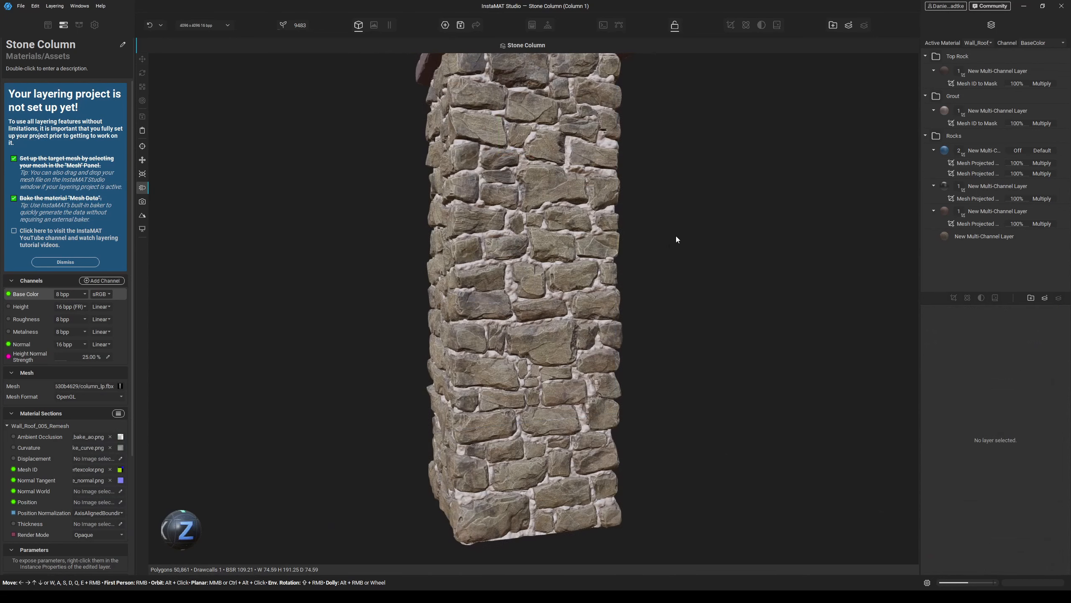
- Add a new multi-channel layer in the Rocks group, directly beneath the Grain Noise layer
{"action": "left_click", "coordinate": [978, 188]}
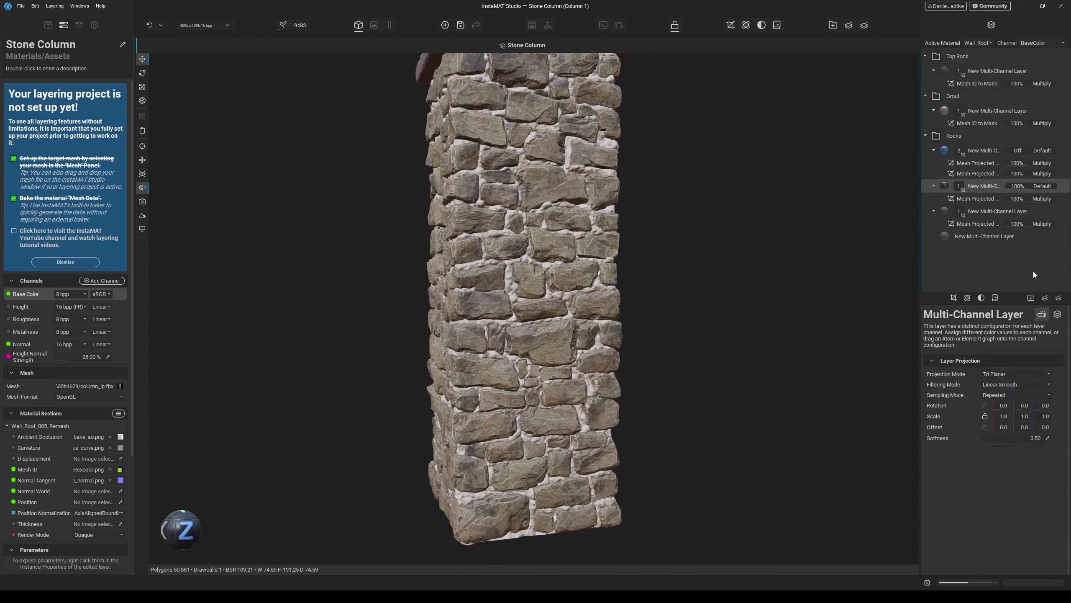
{"action": "left_click", "coordinate": [1045, 298]}
{"action": "left_click", "coordinate": [1017, 303]}
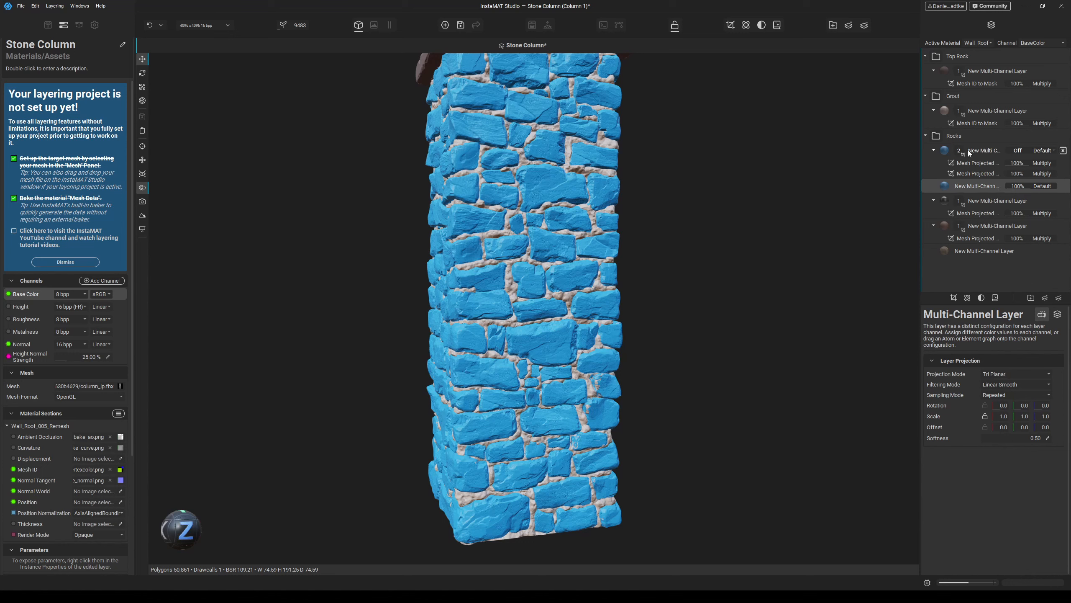
- Set the new layer's Base Color to a dark grey-brown of about 0.23 red, 0.19 green and 0.17 blue, and save the project
{"action": "left_click", "coordinate": [1057, 314]}
{"action": "left_click", "coordinate": [1028, 374]}
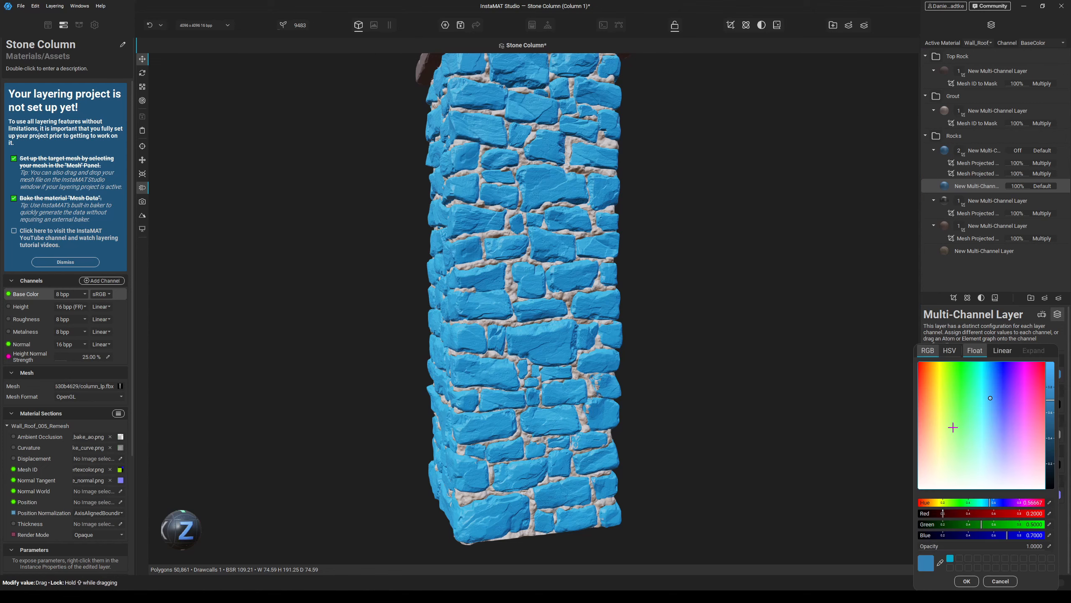
{"action": "left_click", "coordinate": [922, 465]}
{"action": "left_click_drag", "start_coordinate": [928, 463], "coordinate": [924, 441]}
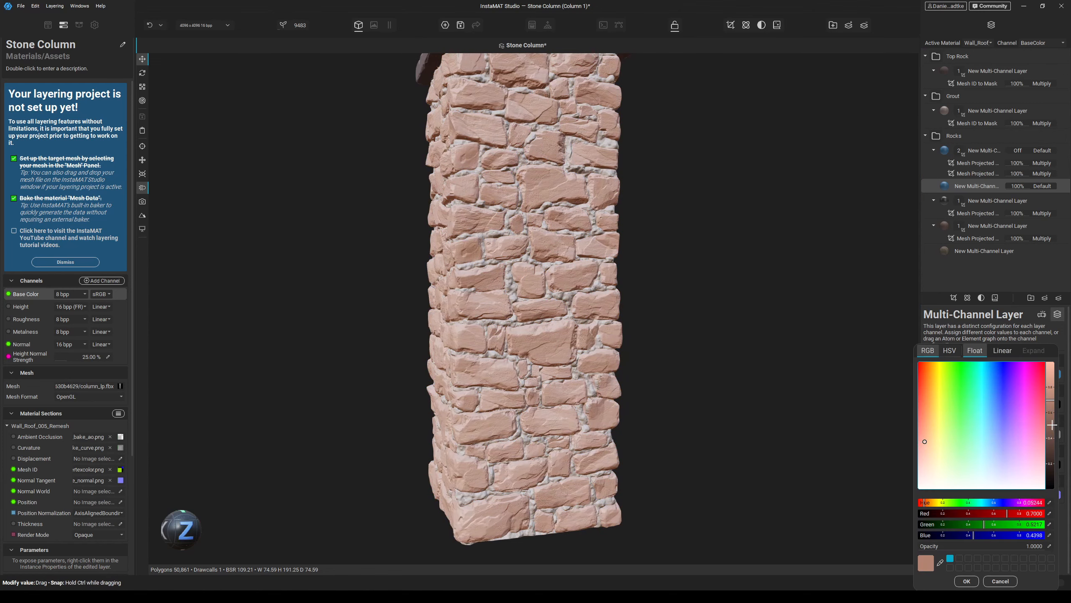
{"action": "left_click_drag", "start_coordinate": [1051, 399], "coordinate": [1051, 460]}
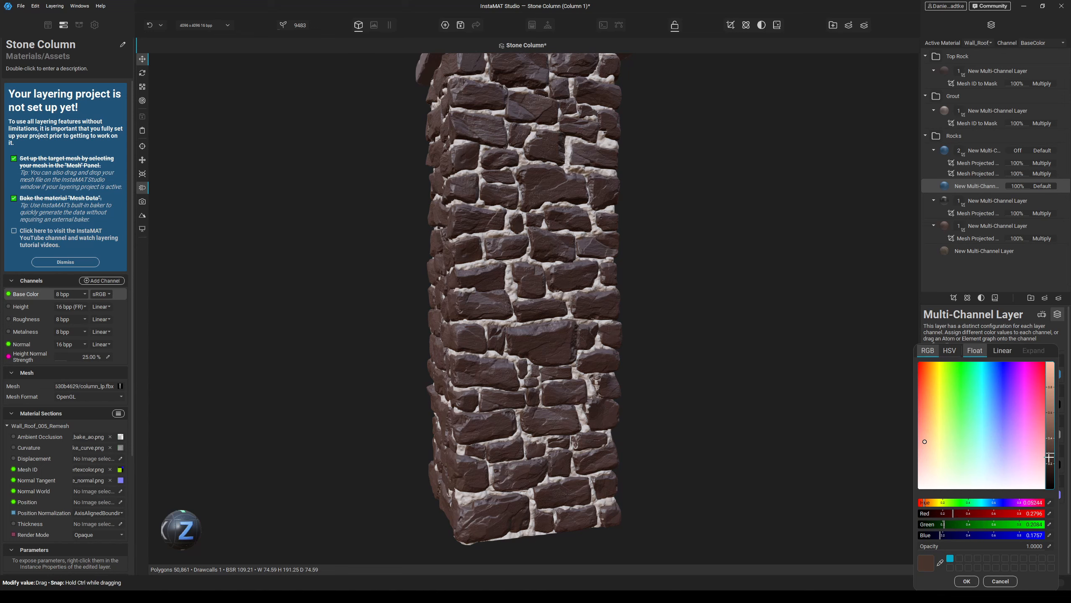
{"action": "left_click", "coordinate": [926, 448]}
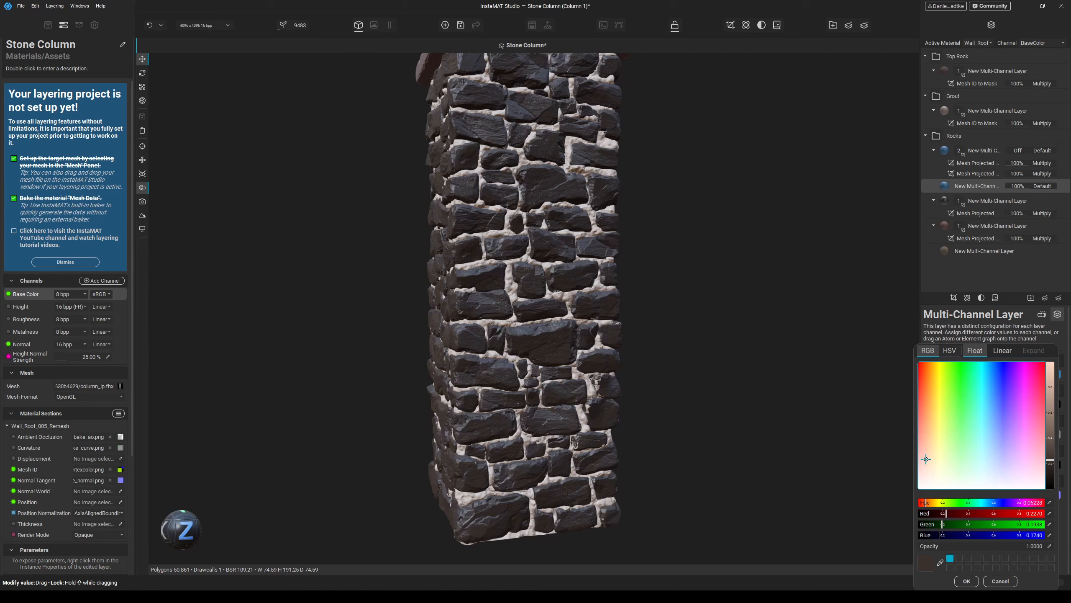
{"action": "left_click", "coordinate": [967, 581]}
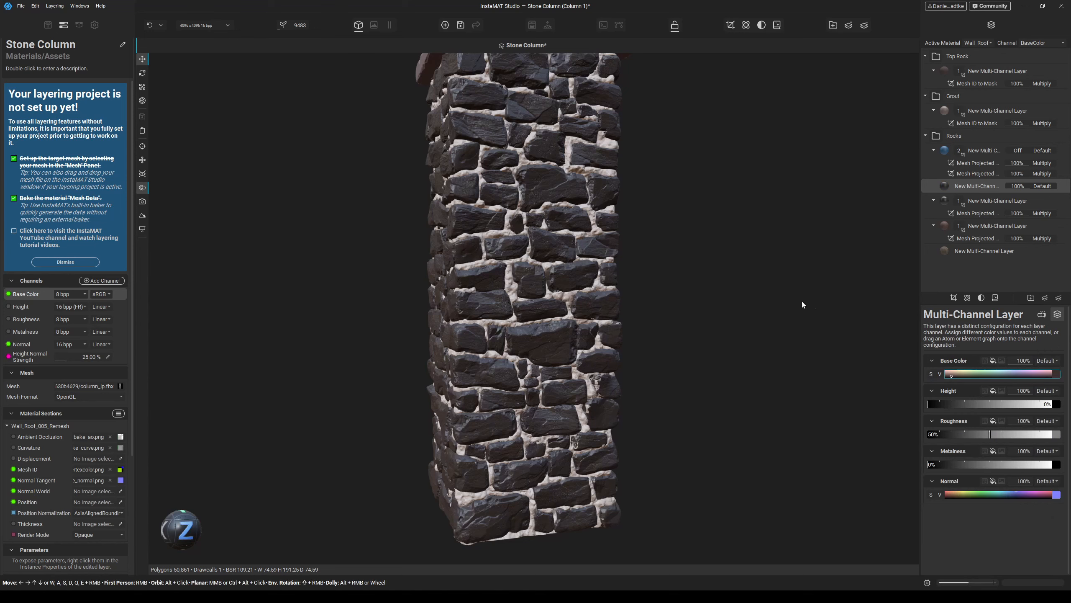
{"action": "key", "text": "ctrl+s"}
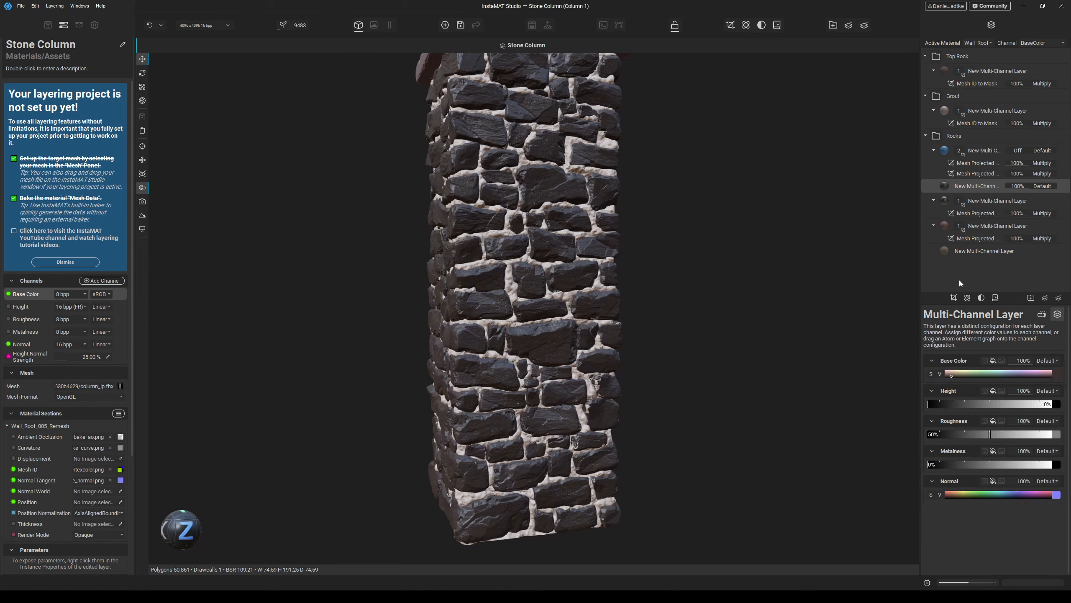
- Add a Mesh Projected Mask to the dark grey-brown layer and use the Spots 7 grunge as its image
{"action": "left_click", "coordinate": [953, 298]}
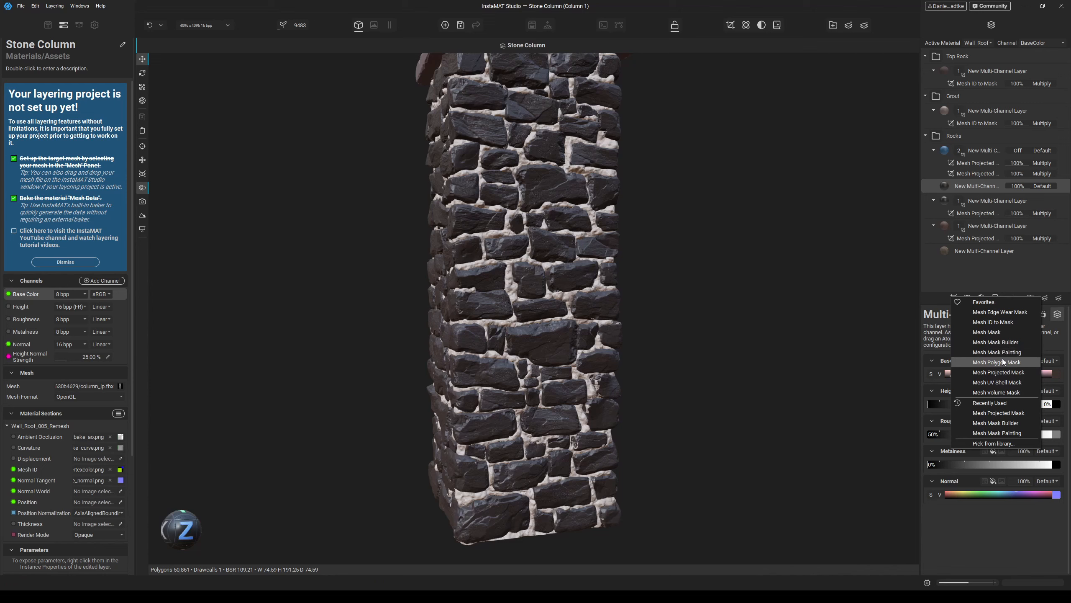
{"action": "left_click", "coordinate": [1016, 372]}
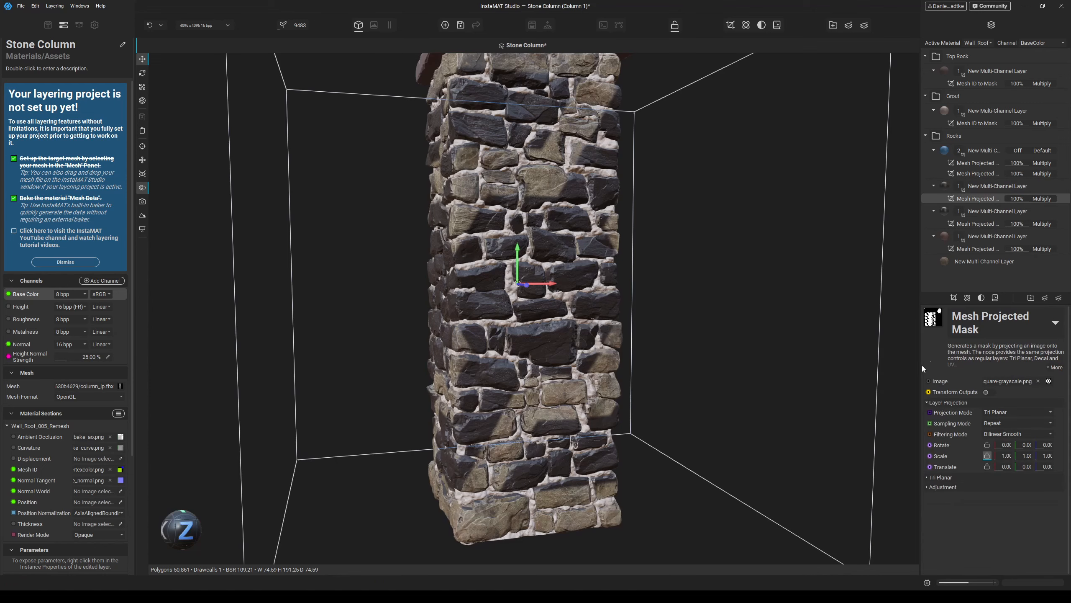
{"action": "left_click", "coordinate": [1038, 382]}
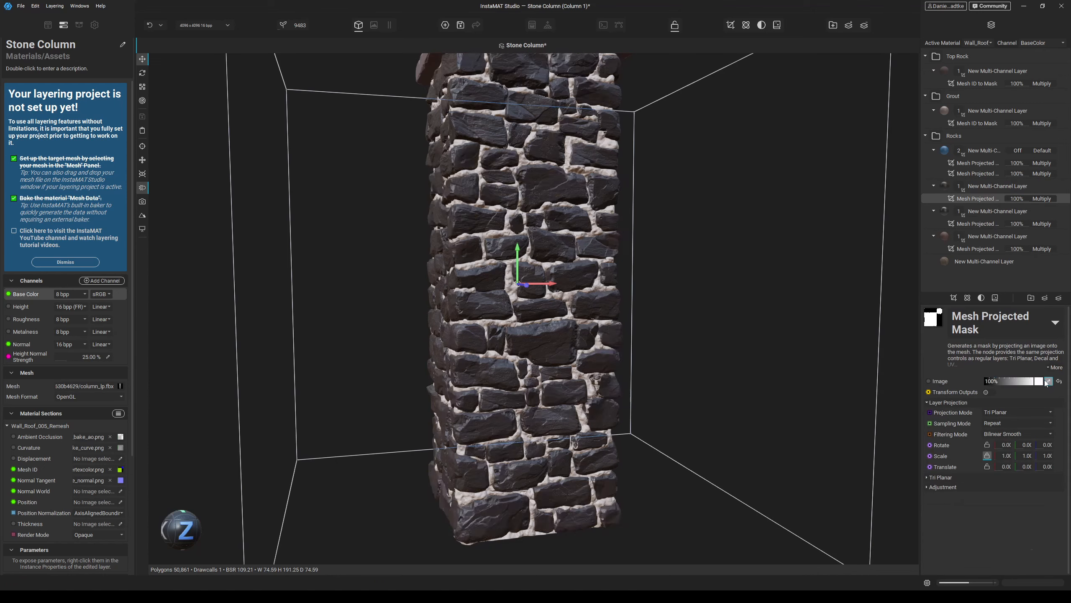
{"action": "left_click", "coordinate": [1048, 381]}
{"action": "type", "text": "spot"}
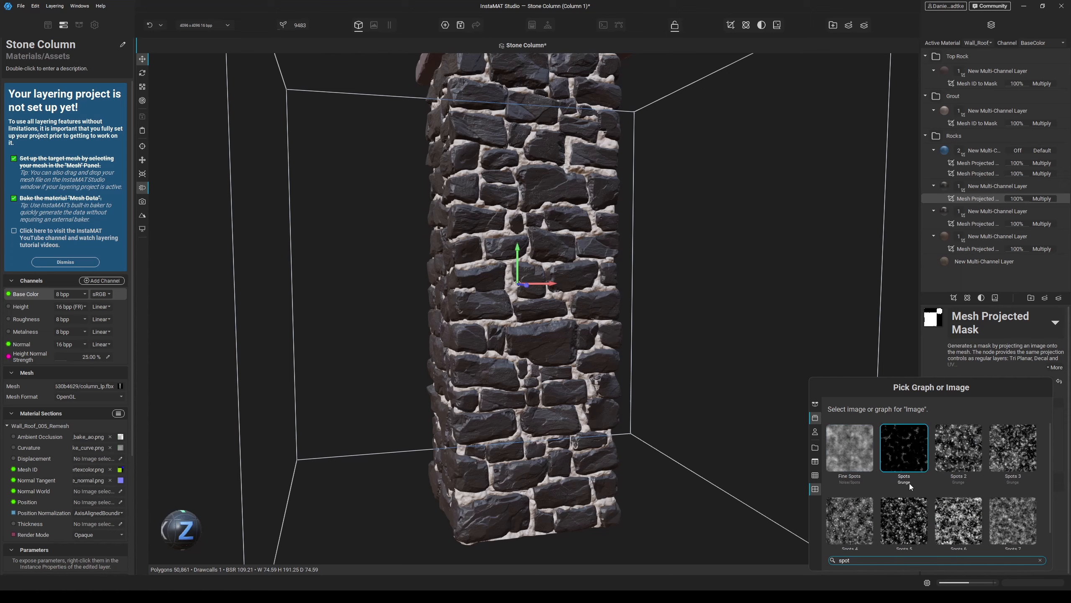
{"action": "scroll", "coordinate": [909, 484], "scroll_direction": "down", "scroll_amount": 1}
{"action": "left_click", "coordinate": [1003, 514]}
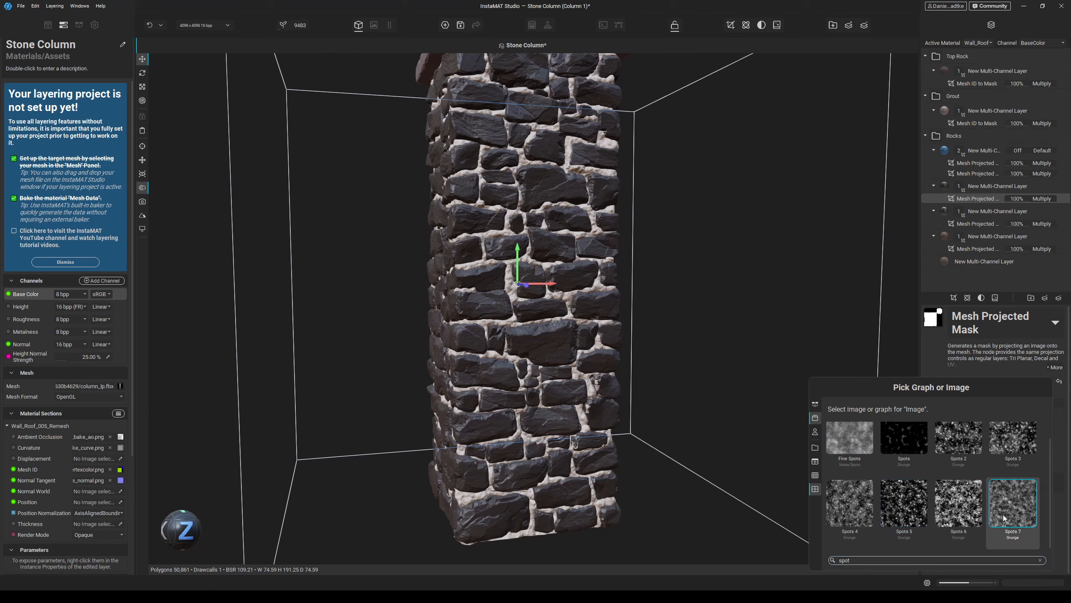
- Check the spots on the stones up close, and set the Spots 7 image's Scale to 1 and Seed to 53062
{"action": "left_click_drag", "start_coordinate": [673, 376], "coordinate": [651, 368], "text": "alt"}
{"action": "middle_click_drag", "start_coordinate": [565, 272], "coordinate": [573, 382]}
{"action": "scroll", "coordinate": [534, 238], "scroll_direction": "up", "scroll_amount": 5}
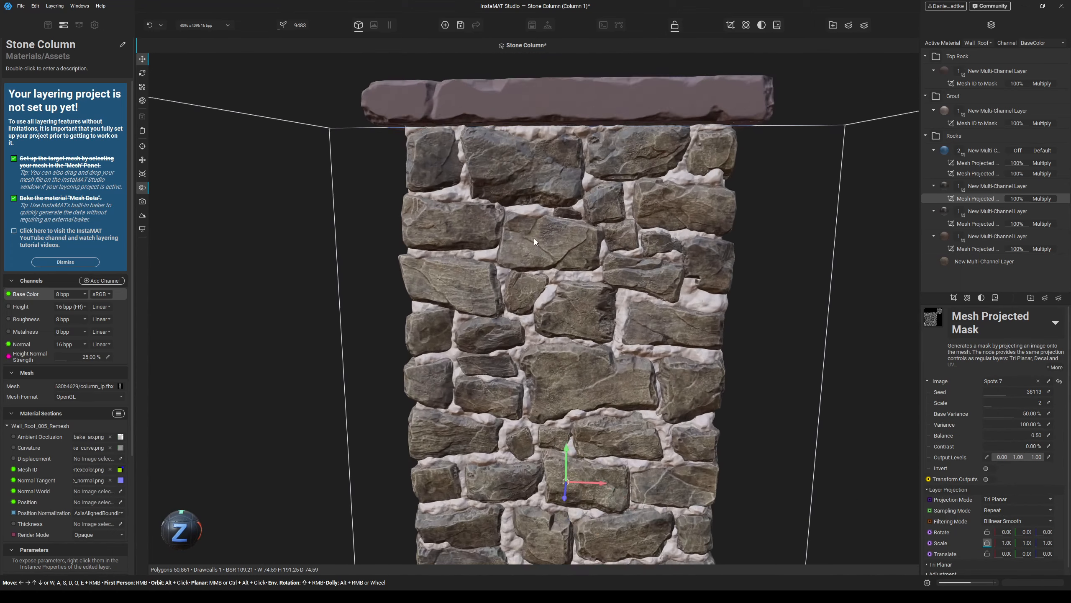
{"action": "left_click_drag", "start_coordinate": [534, 238], "coordinate": [584, 292], "text": "alt"}
{"action": "middle_click_drag", "start_coordinate": [584, 346], "coordinate": [577, 256]}
{"action": "left_click_drag", "start_coordinate": [577, 256], "coordinate": [570, 252], "text": "alt"}
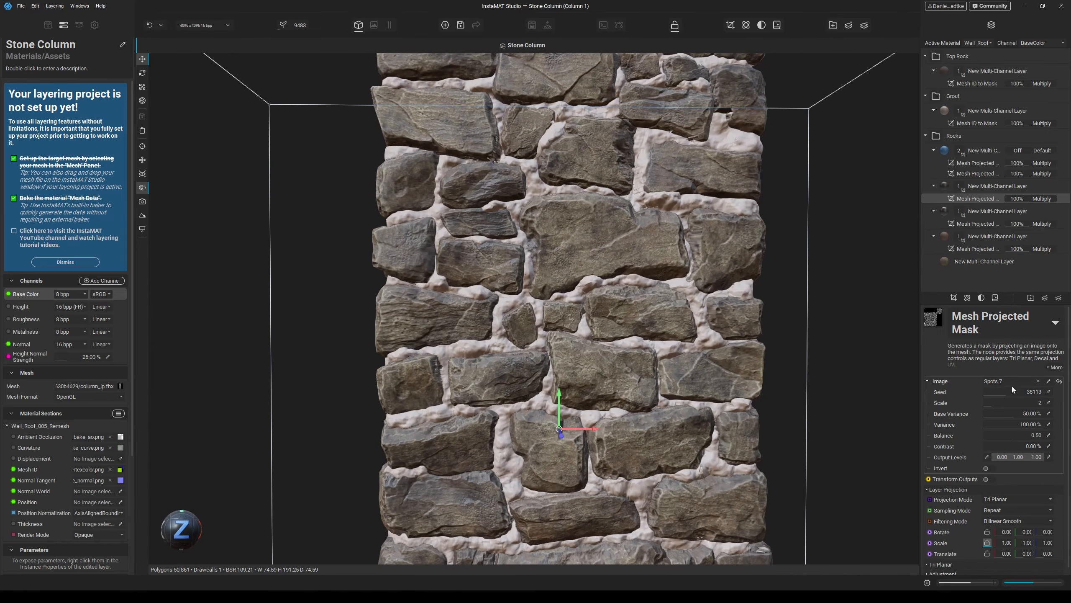
{"action": "left_click_drag", "start_coordinate": [1010, 401], "coordinate": [981, 402]}
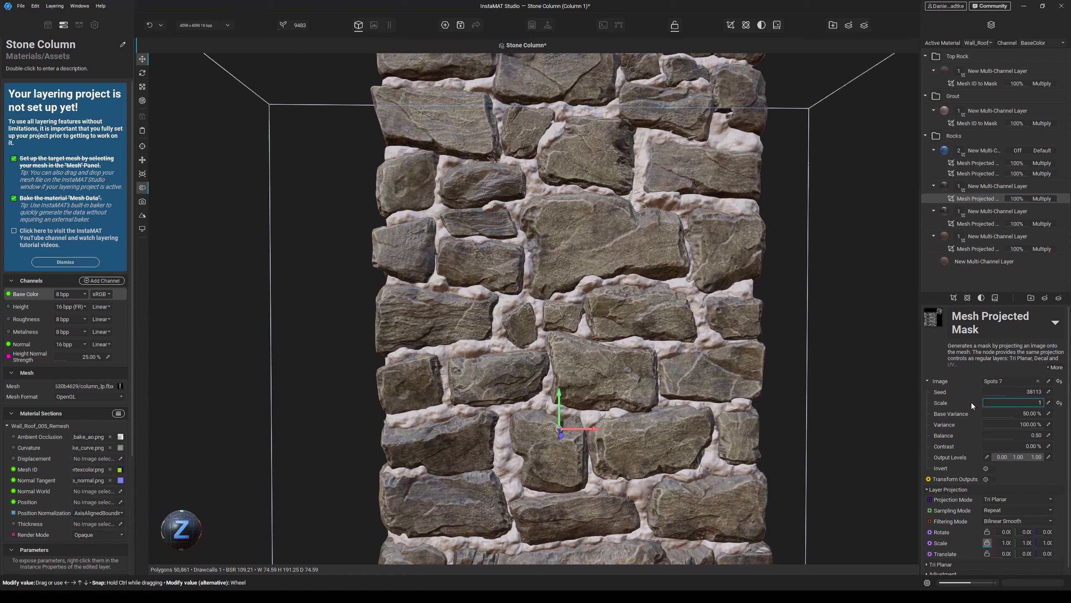
{"action": "left_click_drag", "start_coordinate": [1015, 392], "coordinate": [1017, 392]}
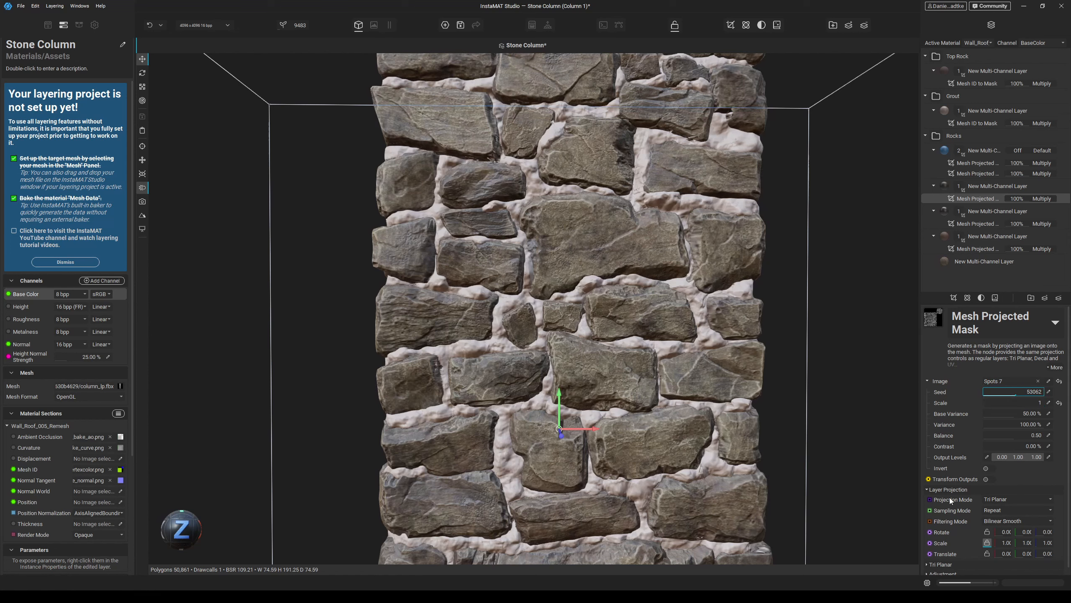
- Set the Spots 7 mask's adjustment Contrast to 0.14 and Brightness to 0.59, checking the spread across the column
{"action": "scroll", "coordinate": [949, 499], "scroll_direction": "down", "scroll_amount": 1}
{"action": "left_click", "coordinate": [944, 567]}
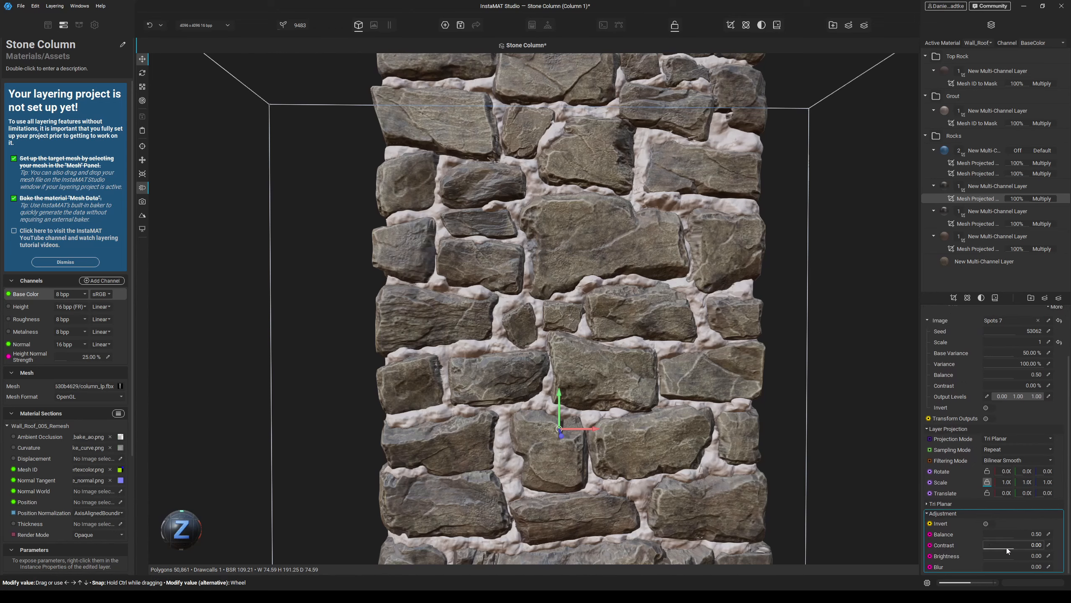
{"action": "left_click_drag", "start_coordinate": [1008, 545], "coordinate": [1031, 555]}
{"action": "left_click_drag", "start_coordinate": [1031, 554], "coordinate": [1032, 555]}
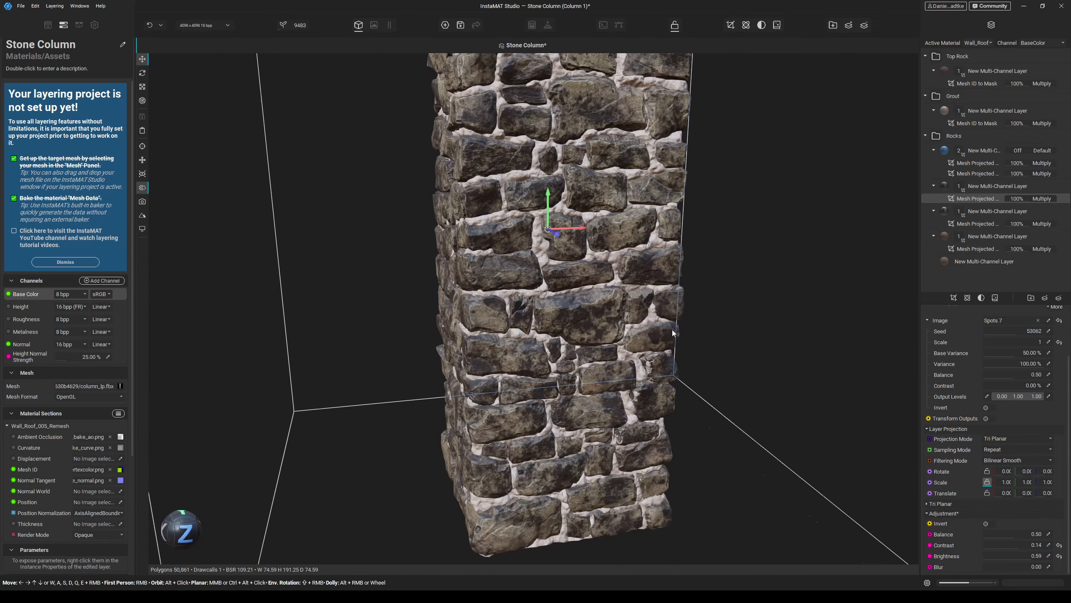
{"action": "scroll", "coordinate": [672, 330], "scroll_direction": "up", "scroll_amount": 4}
{"action": "left_click_drag", "start_coordinate": [672, 330], "coordinate": [633, 304], "text": "alt"}
- Add a second Mesh Projected Mask to the dark grey-brown layer, use DB Grunge 004 as its image and toggle the image's Invert option
{"action": "left_click", "coordinate": [979, 187]}
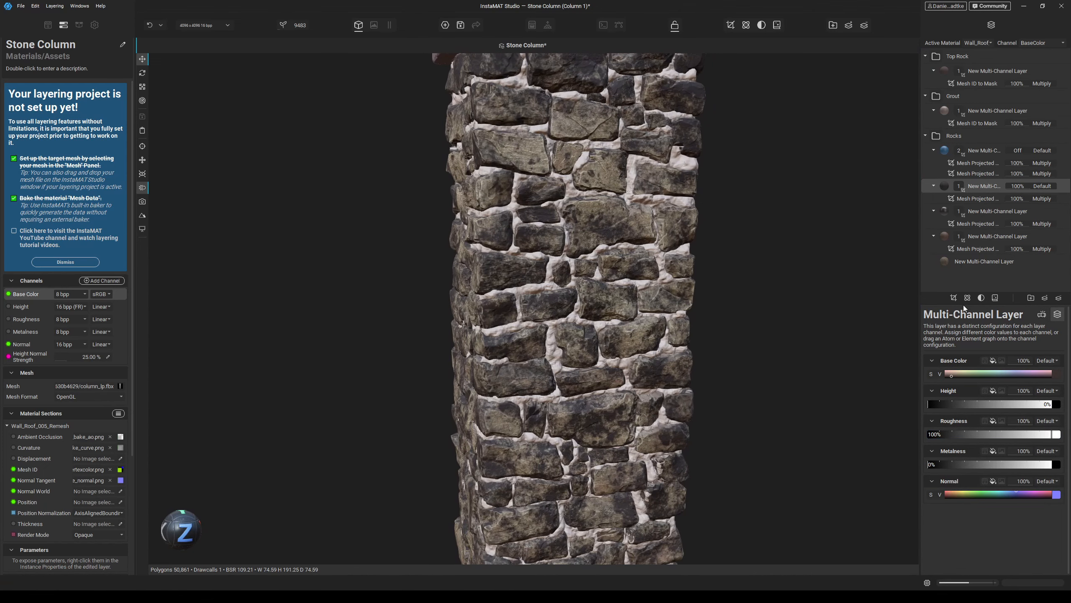
{"action": "left_click", "coordinate": [954, 297]}
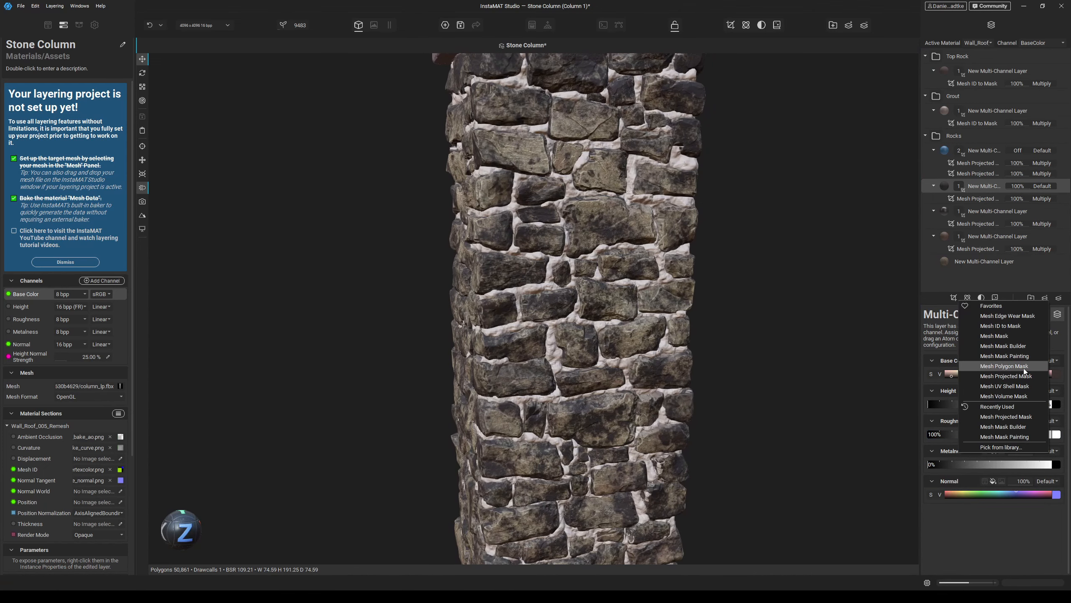
{"action": "left_click", "coordinate": [997, 376]}
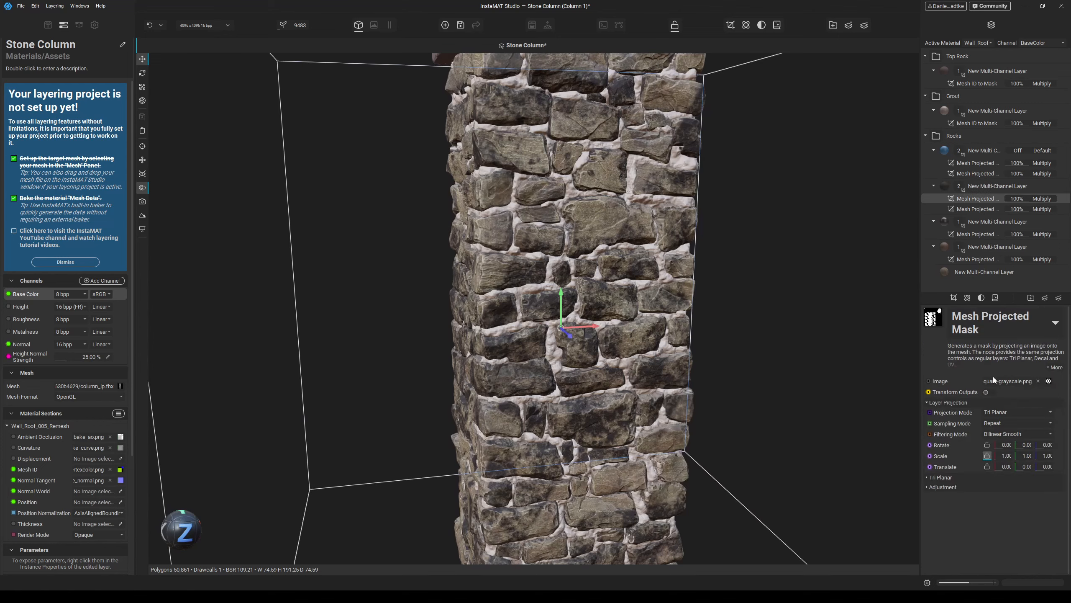
{"action": "left_click", "coordinate": [1038, 382]}
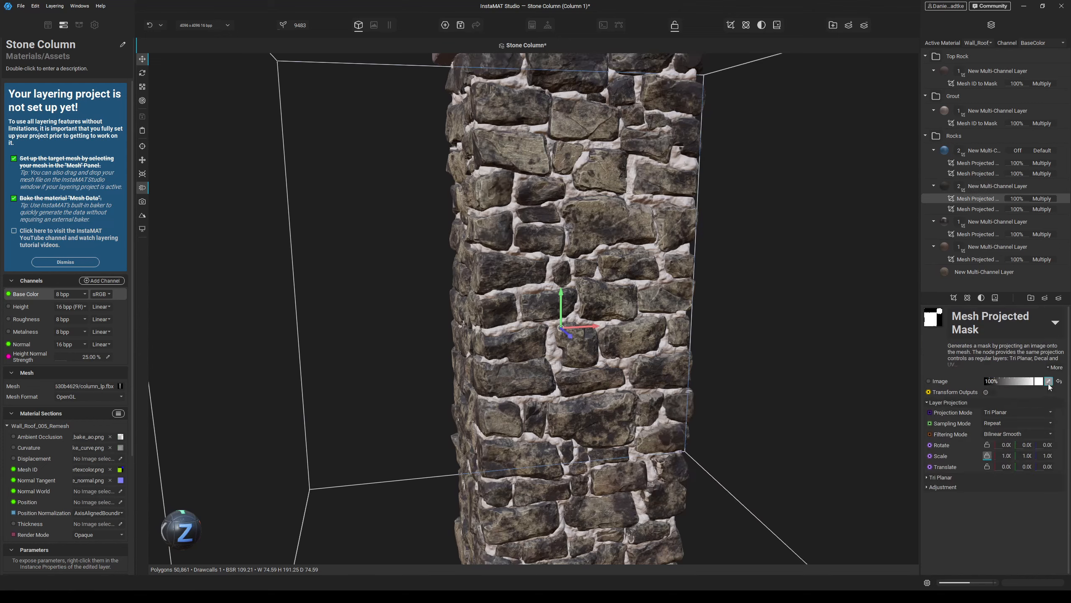
{"action": "left_click", "coordinate": [1049, 381]}
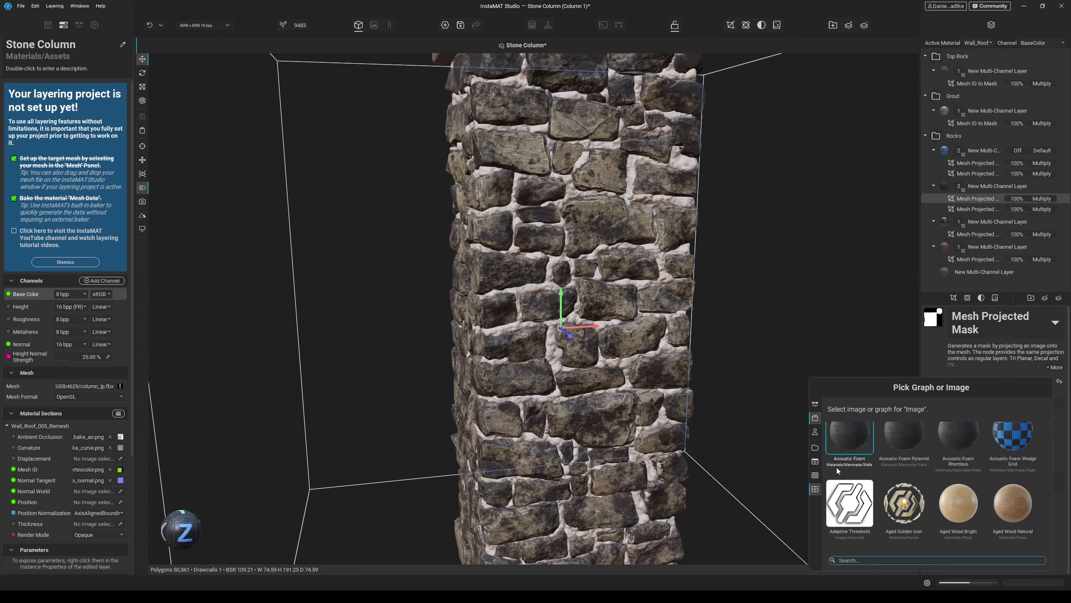
{"action": "mouse_move", "coordinate": [858, 519]}
{"action": "scroll", "coordinate": [881, 495], "scroll_direction": "down", "scroll_amount": 5}
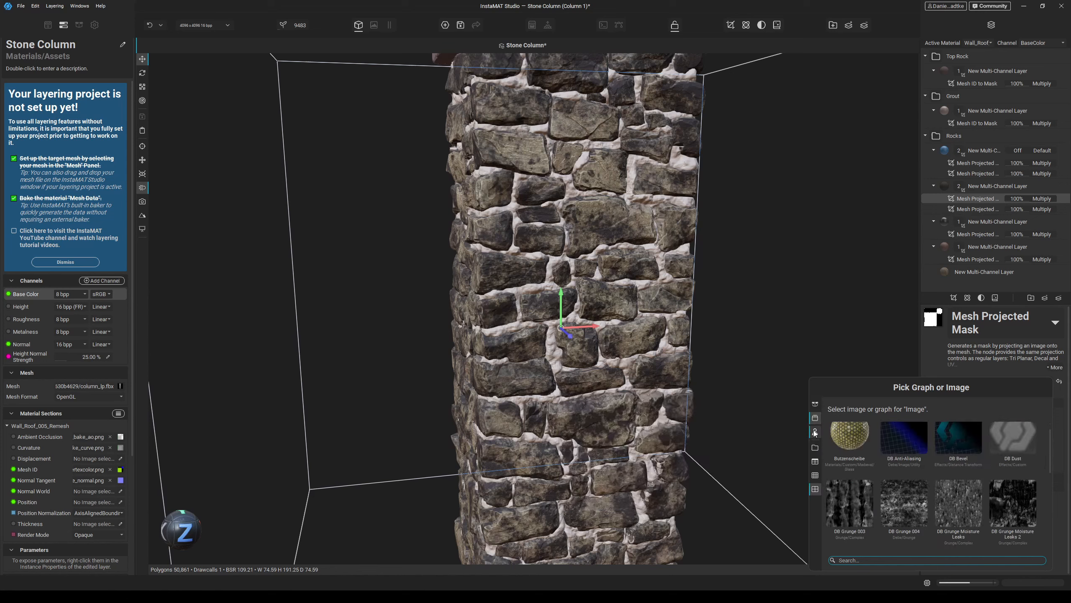
{"action": "left_click", "coordinate": [895, 501]}
{"action": "left_click_drag", "start_coordinate": [787, 351], "coordinate": [744, 350], "text": "alt"}
{"action": "key", "text": "s"}
{"action": "scroll", "coordinate": [675, 363], "scroll_direction": "down", "scroll_amount": 3}
{"action": "mouse_move", "coordinate": [684, 371]}
{"action": "left_mouse_down", "text": "alt"}
{"action": "mouse_move", "coordinate": [739, 373]}
{"action": "mouse_move", "coordinate": [687, 372]}
{"action": "left_mouse_up", "text": "alt"}
{"action": "key", "text": "s"}
{"action": "scroll", "coordinate": [631, 332], "scroll_direction": "up", "scroll_amount": 3}
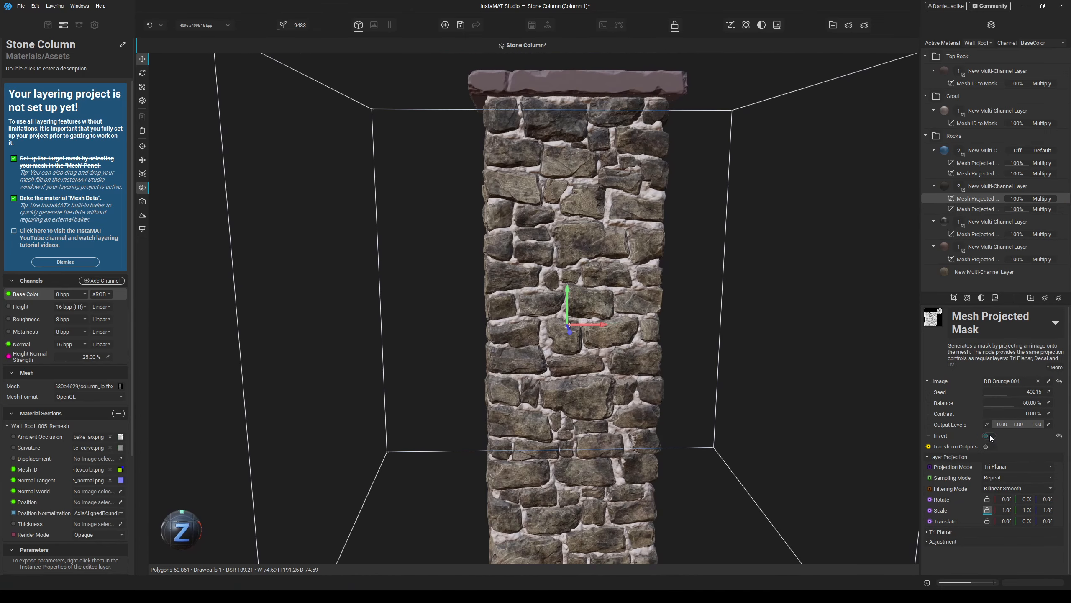
- Set the DB Grunge 004 mask's adjustment Balance to 0.41, Contrast to 0.05 and Brightness to 0.39
{"action": "left_click", "coordinate": [944, 541]}
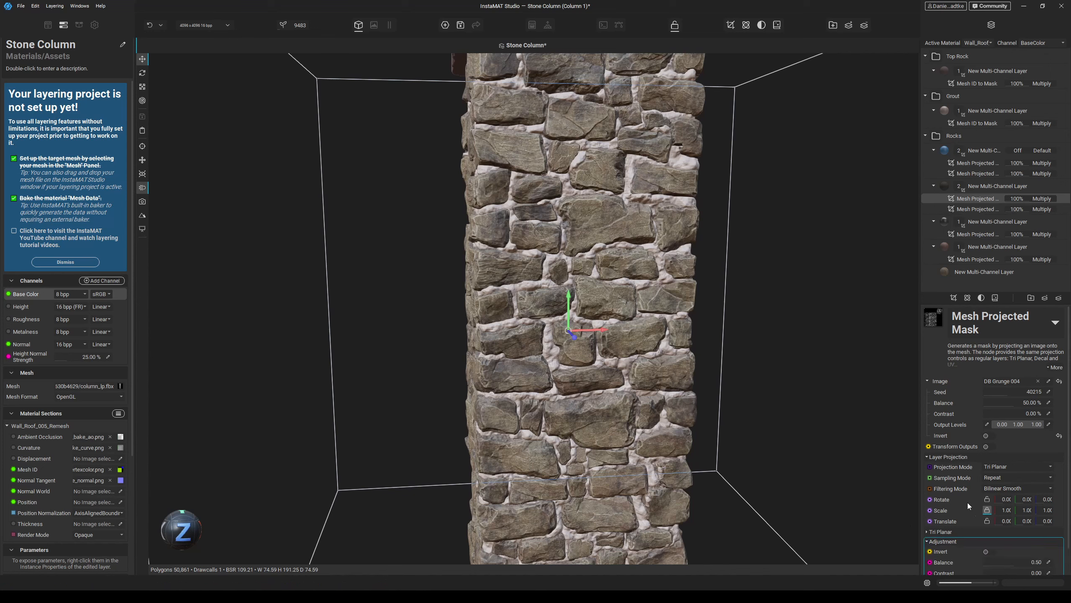
{"action": "mouse_move", "coordinate": [1013, 563]}
{"action": "left_mouse_down"}
{"action": "mouse_move", "coordinate": [1026, 563]}
{"action": "mouse_move", "coordinate": [994, 562]}
{"action": "mouse_move", "coordinate": [1024, 545]}
{"action": "mouse_move", "coordinate": [1015, 545]}
{"action": "left_mouse_up"}
{"action": "scroll", "coordinate": [997, 563], "scroll_direction": "down", "scroll_amount": 1}
{"action": "left_click_drag", "start_coordinate": [1014, 555], "coordinate": [1024, 554]}
{"action": "left_click", "coordinate": [1008, 535]}
{"action": "scroll", "coordinate": [663, 369], "scroll_direction": "down", "scroll_amount": 3}
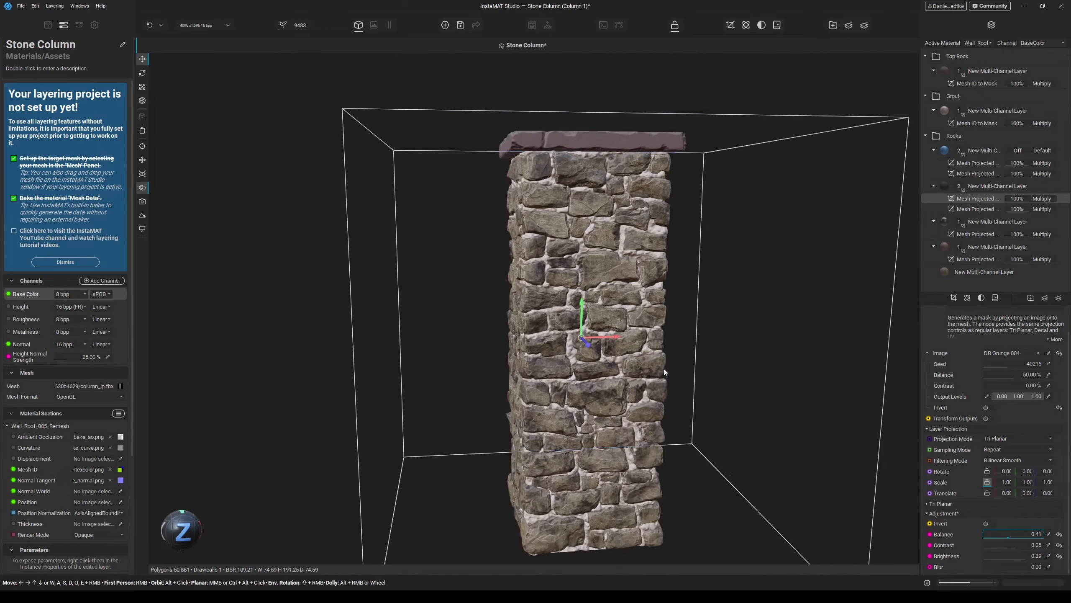
- Save the project and lower its resolution to 2048 x 2048
{"action": "scroll", "coordinate": [663, 368], "scroll_direction": "up", "scroll_amount": 3}
{"action": "left_click_drag", "start_coordinate": [664, 368], "coordinate": [724, 375], "text": "alt"}
{"action": "key", "text": "ctrl+s"}
{"action": "scroll", "coordinate": [678, 334], "scroll_direction": "up", "scroll_amount": 4}
{"action": "left_click_drag", "start_coordinate": [677, 334], "coordinate": [713, 337], "text": "alt"}
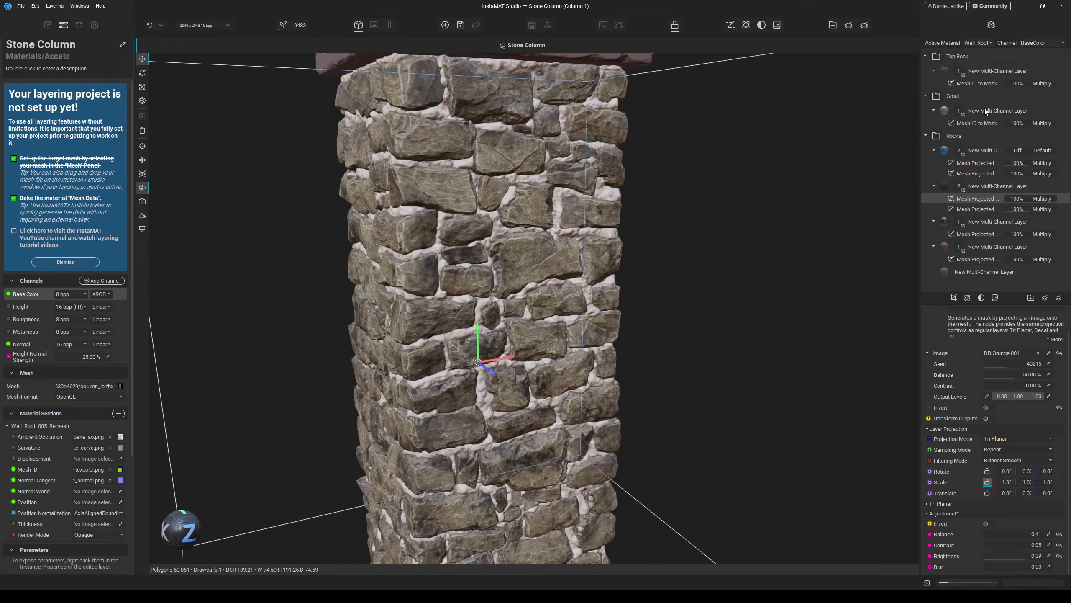
- Duplicate the Rocks group's height detail layer and move the copy into the Grout group above the existing grout layer
{"action": "left_click", "coordinate": [984, 110]}
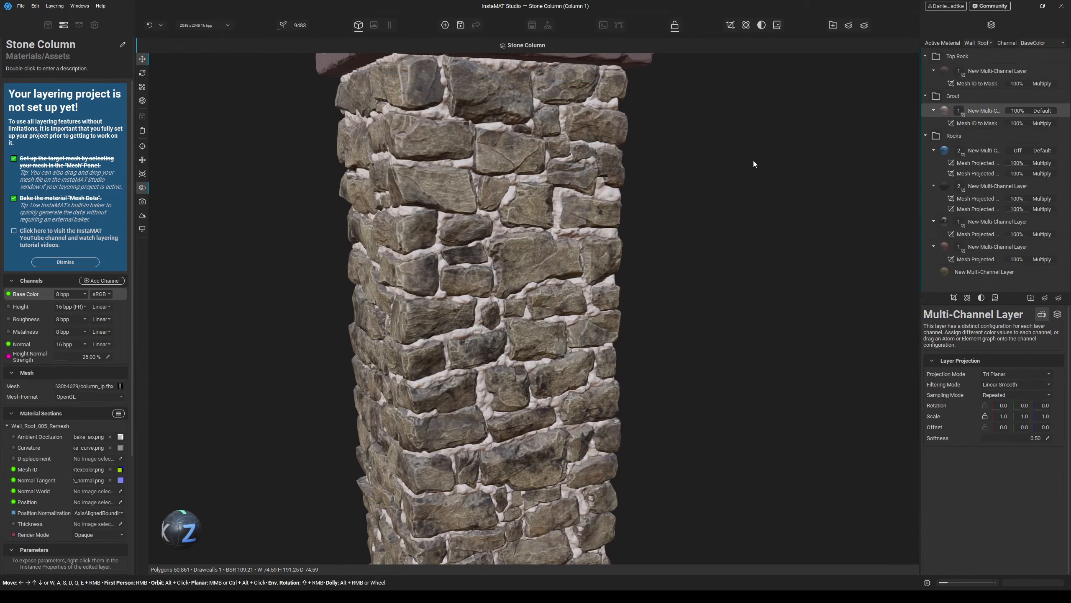
{"action": "scroll", "coordinate": [522, 278], "scroll_direction": "up", "scroll_amount": 6}
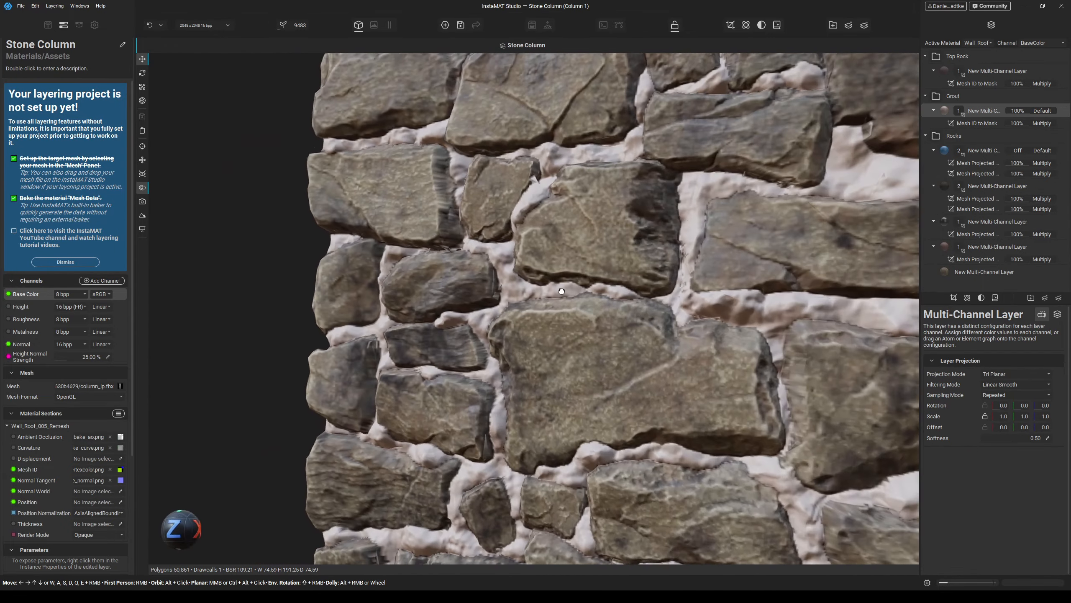
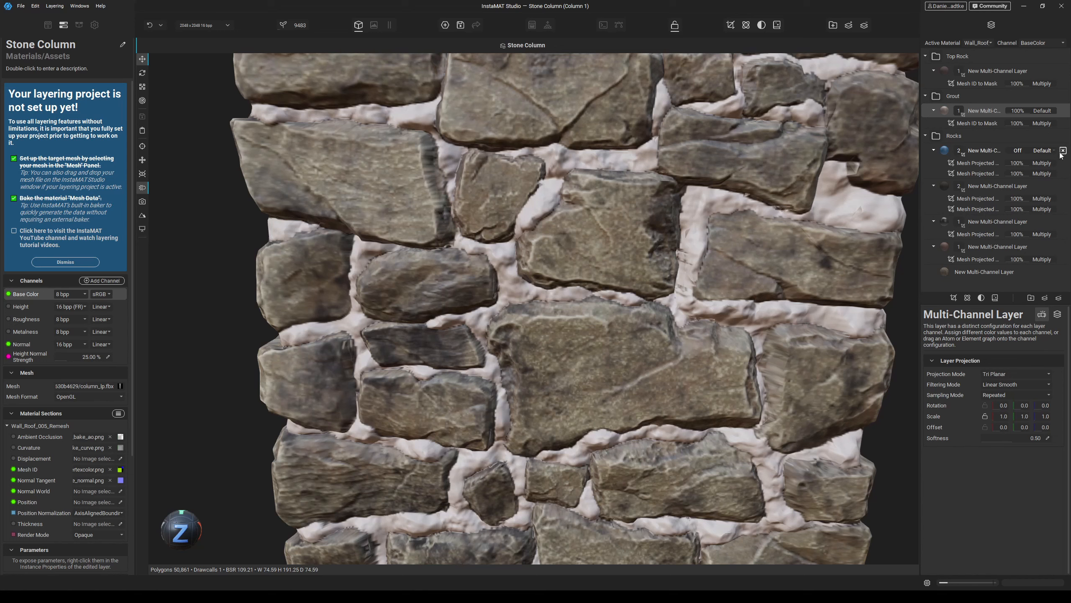
{"action": "left_click", "coordinate": [1063, 152]}
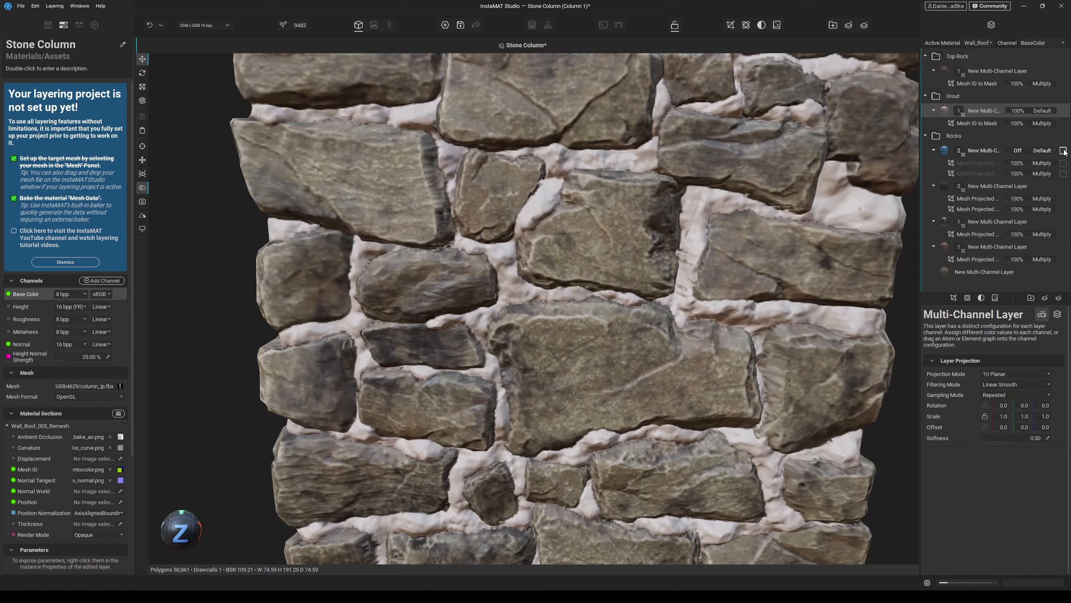
{"action": "right_click", "coordinate": [978, 149]}
{"action": "left_click", "coordinate": [934, 185]}
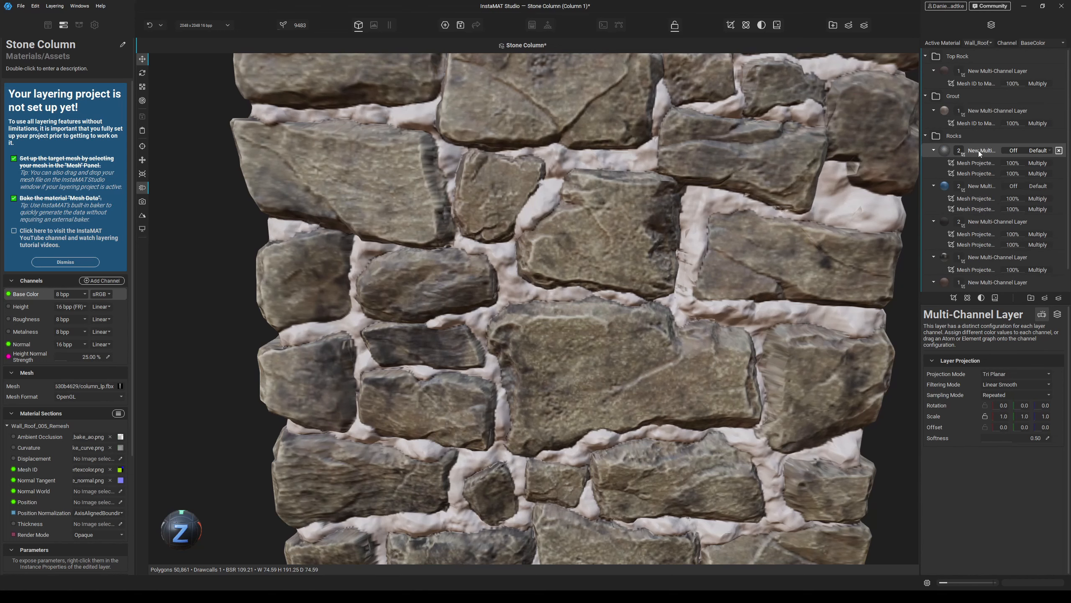
{"action": "left_click_drag", "start_coordinate": [978, 151], "coordinate": [976, 104]}
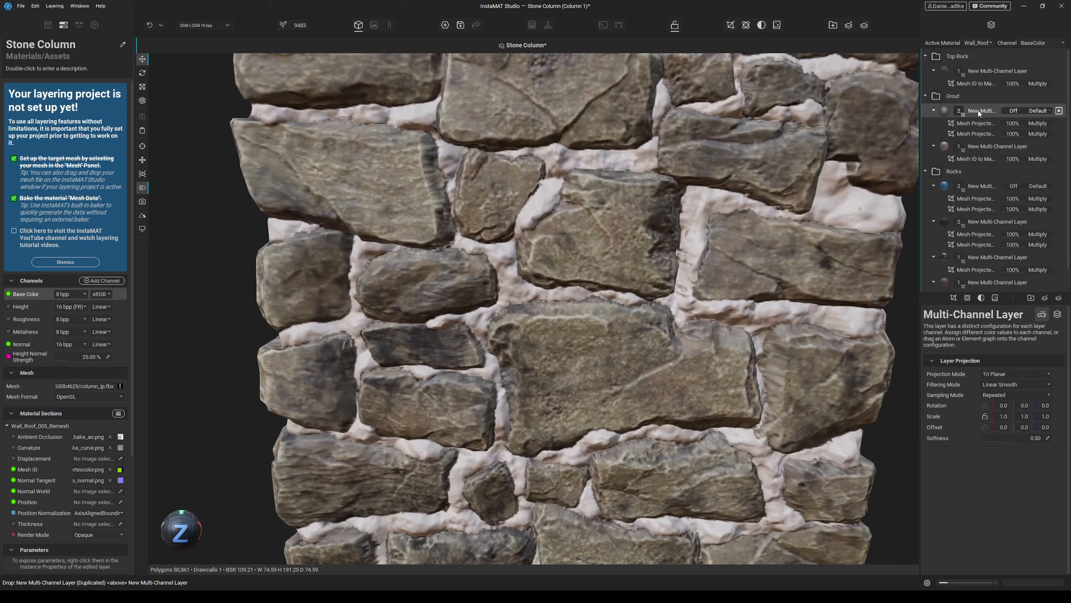
{"action": "middle_click_drag", "start_coordinate": [706, 91], "coordinate": [655, 195]}
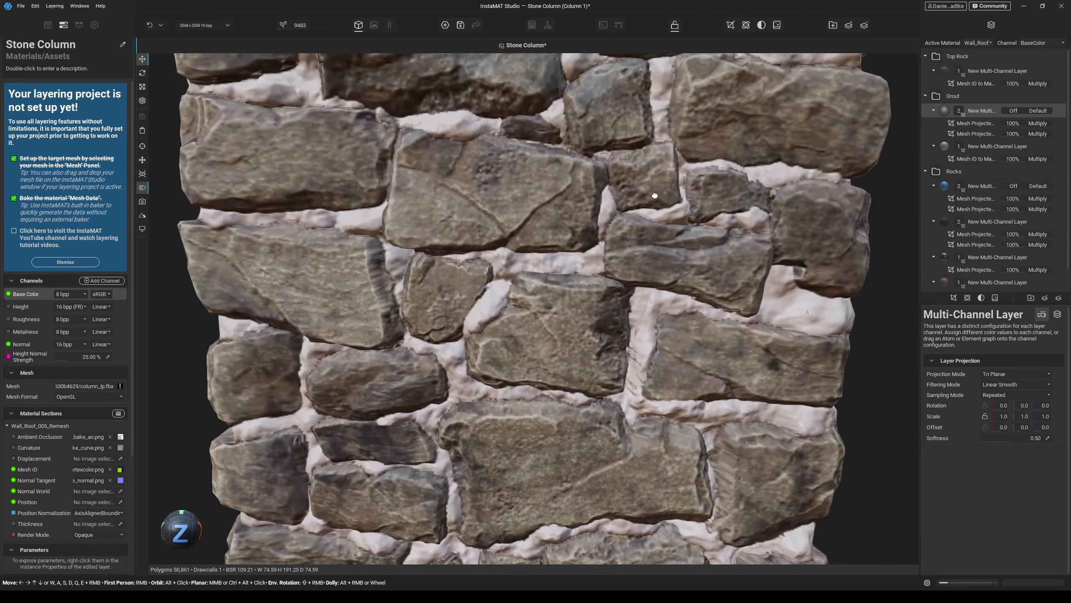
- Try removing the Clouds Heavy and Grain Noise masks from the copied Grout detail layer and undo both deletions
{"action": "left_click", "coordinate": [1059, 123]}
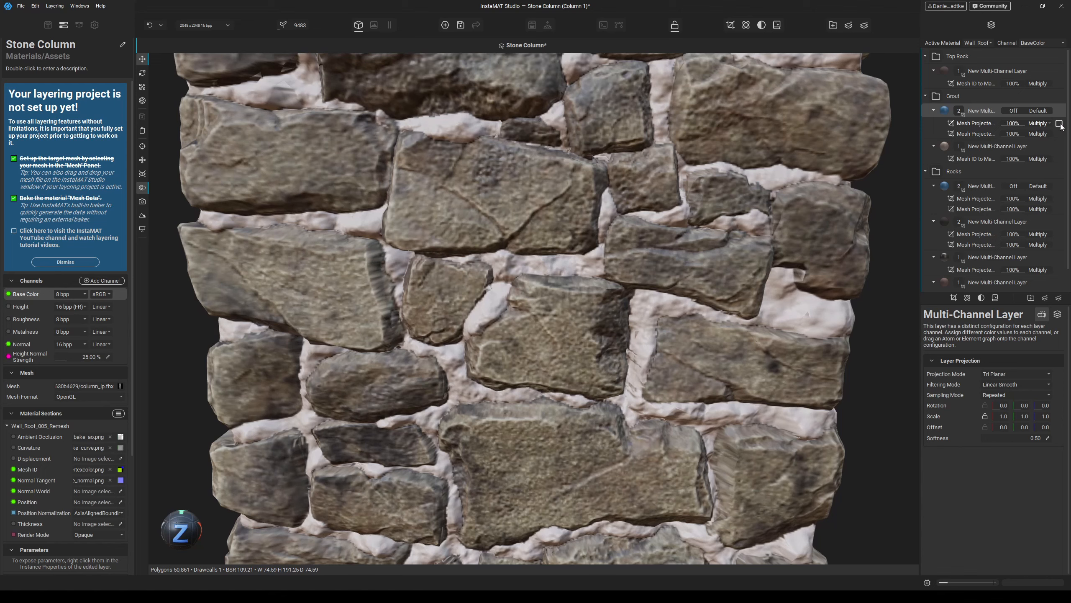
{"action": "left_click", "coordinate": [973, 122]}
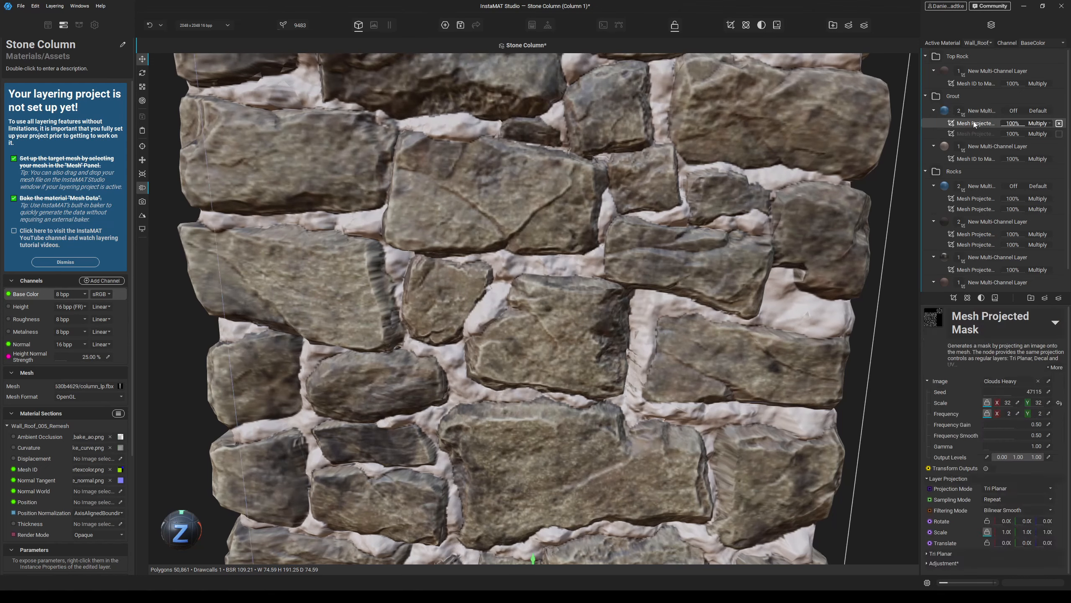
{"action": "key", "text": "Delete"}
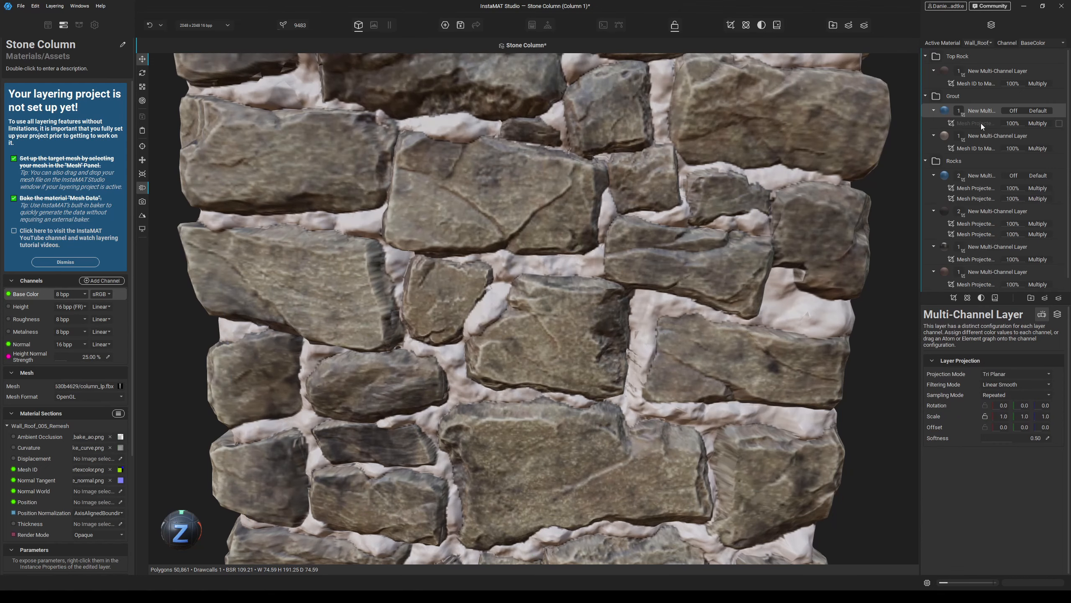
{"action": "left_click", "coordinate": [984, 122]}
{"action": "key", "text": "Delete"}
{"action": "key", "text": "ctrl+z"}
{"action": "key", "text": "ctrl+z"}
- Toggle the visibility of the copied Grout detail layer's two masks to compare their effect on the height
{"action": "left_click", "coordinate": [1059, 134]}
{"action": "left_click", "coordinate": [1060, 123]}
{"action": "left_click", "coordinate": [1061, 123]}
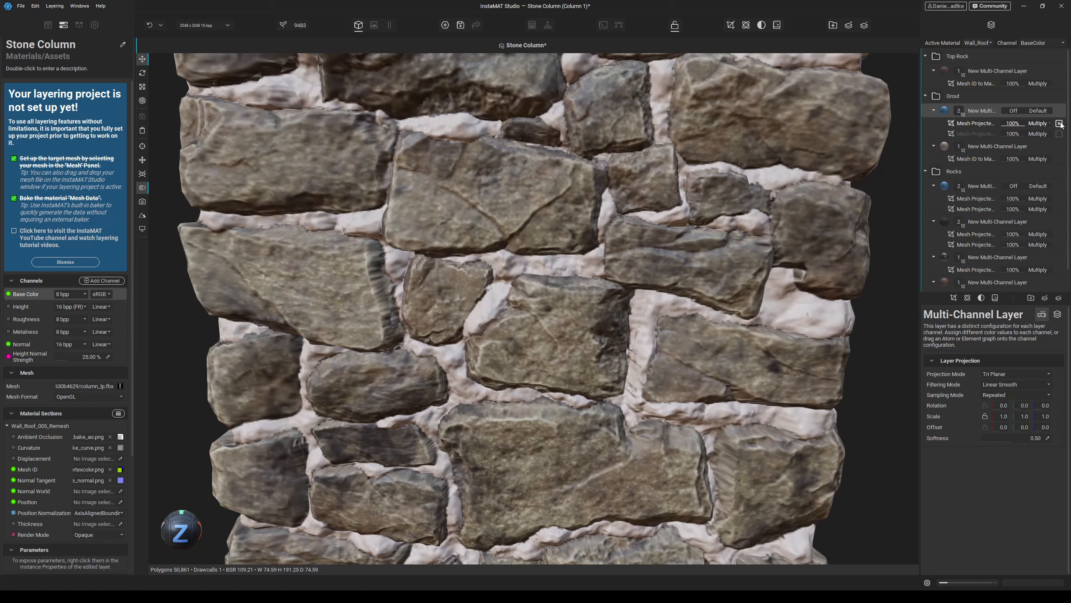
{"action": "left_click", "coordinate": [1060, 123]}
{"action": "left_click", "coordinate": [1061, 124]}
- Try the copied Grout detail layer without its Grain Noise mask, preview the Clouds Heavy mask alone, and restore the deleted mask
{"action": "left_click", "coordinate": [982, 133]}
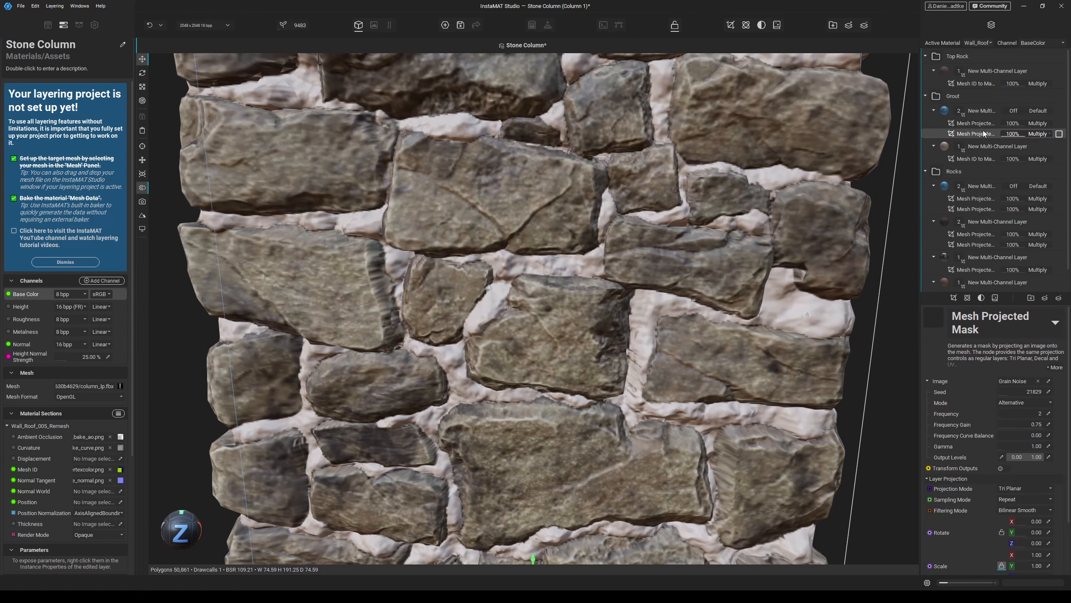
{"action": "key", "text": "Delete"}
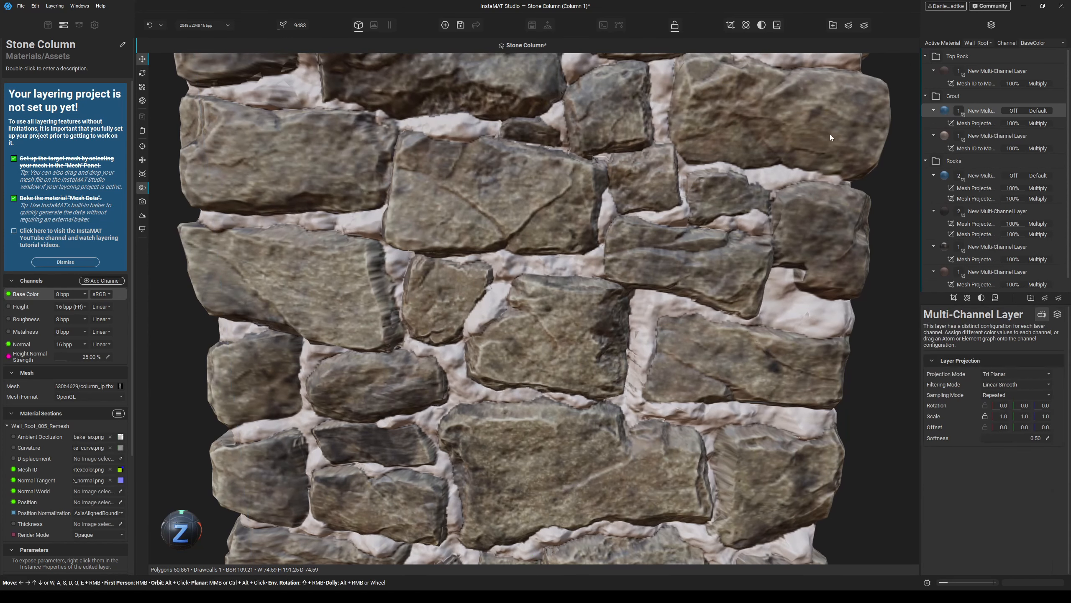
{"action": "left_click", "coordinate": [977, 122]}
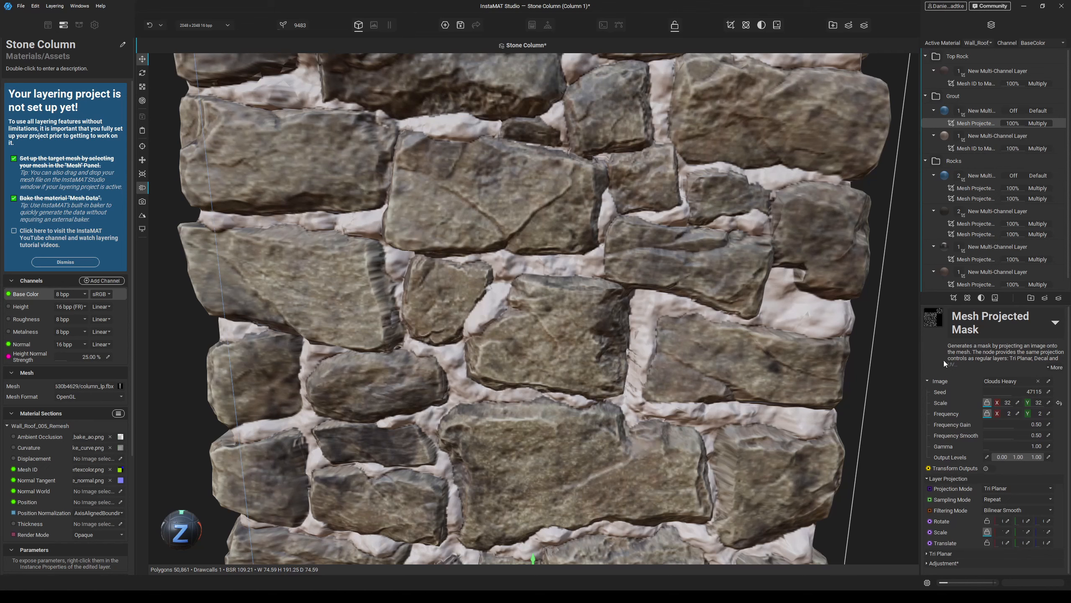
{"action": "key", "text": "s"}
{"action": "mouse_move", "coordinate": [715, 278]}
{"action": "left_mouse_down", "text": "alt"}
{"action": "mouse_move", "coordinate": [690, 269]}
{"action": "mouse_move", "coordinate": [732, 270]}
{"action": "left_mouse_up", "text": "alt"}
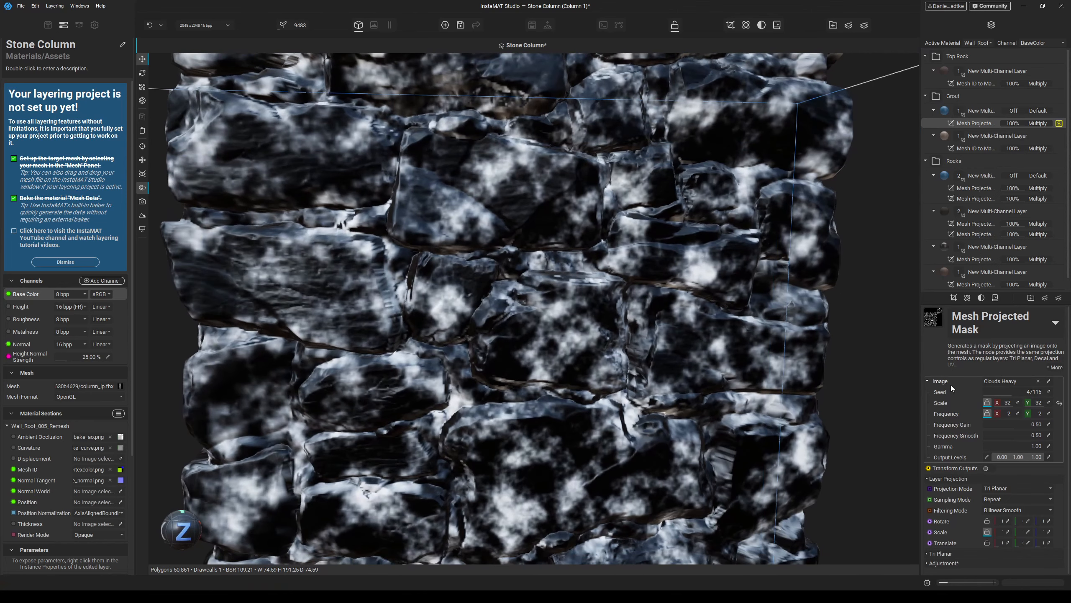
{"action": "key", "text": "s"}
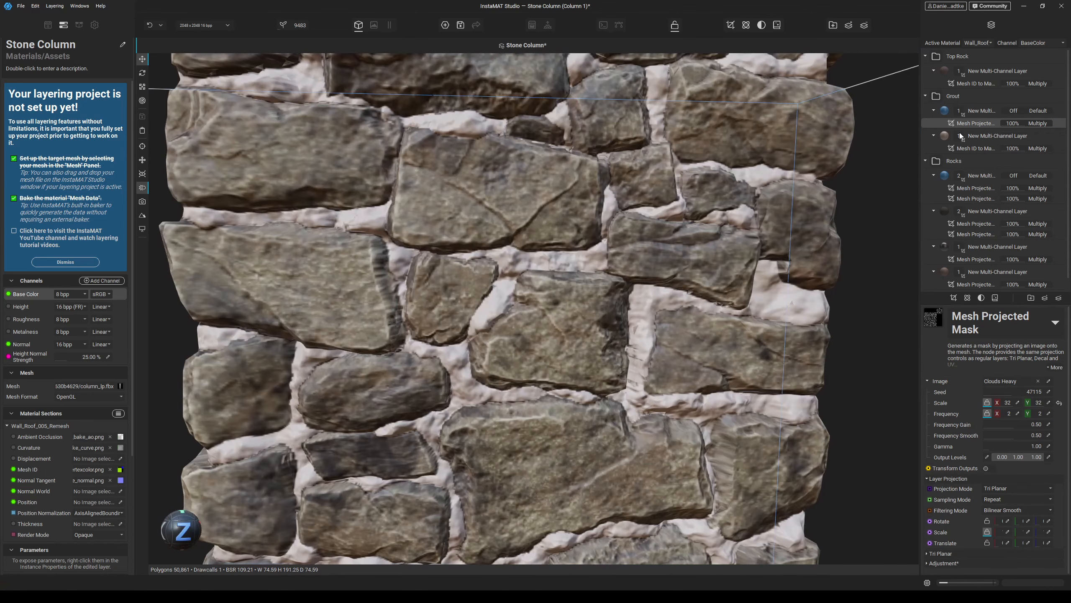
{"action": "key", "text": "ctrl+d"}
{"action": "left_click_drag", "start_coordinate": [976, 133], "coordinate": [1001, 121]}
{"action": "left_click", "coordinate": [1059, 134]}
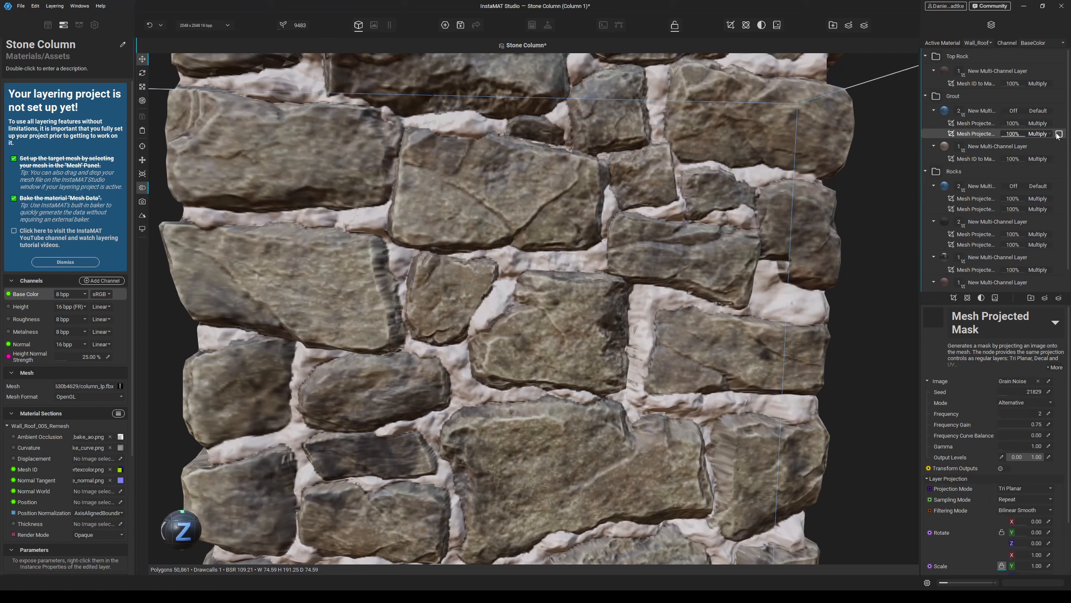
- Delete the copied detail layer's Clouds Heavy mask and give the layer a duplicate of the grout layer's Mesh ID to Mask
{"action": "left_click", "coordinate": [969, 123]}
{"action": "key", "text": "Delete"}
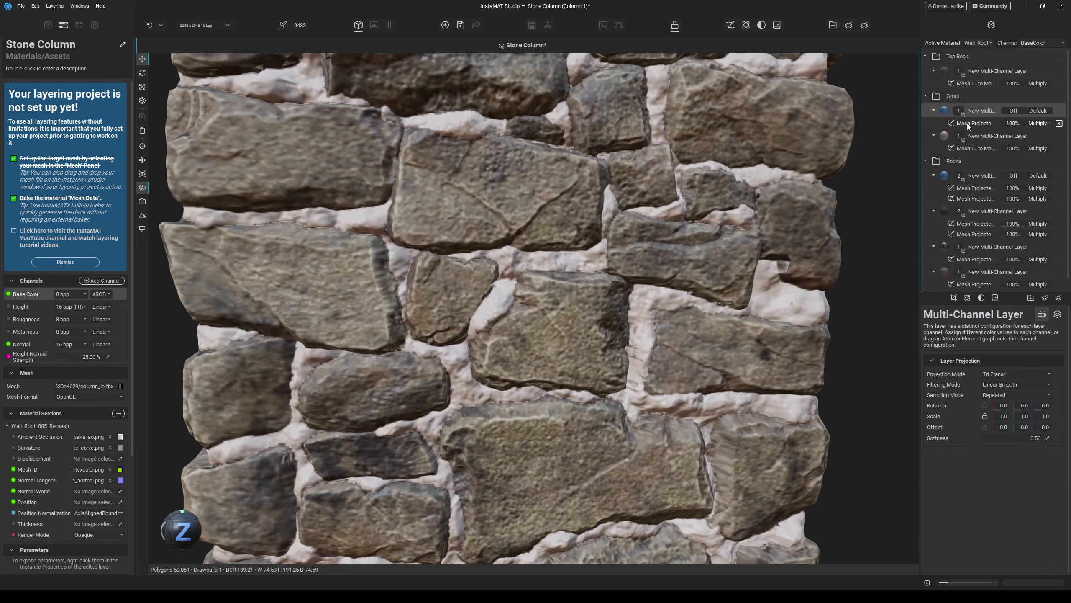
{"action": "left_click", "coordinate": [972, 149]}
{"action": "right_click", "coordinate": [971, 149]}
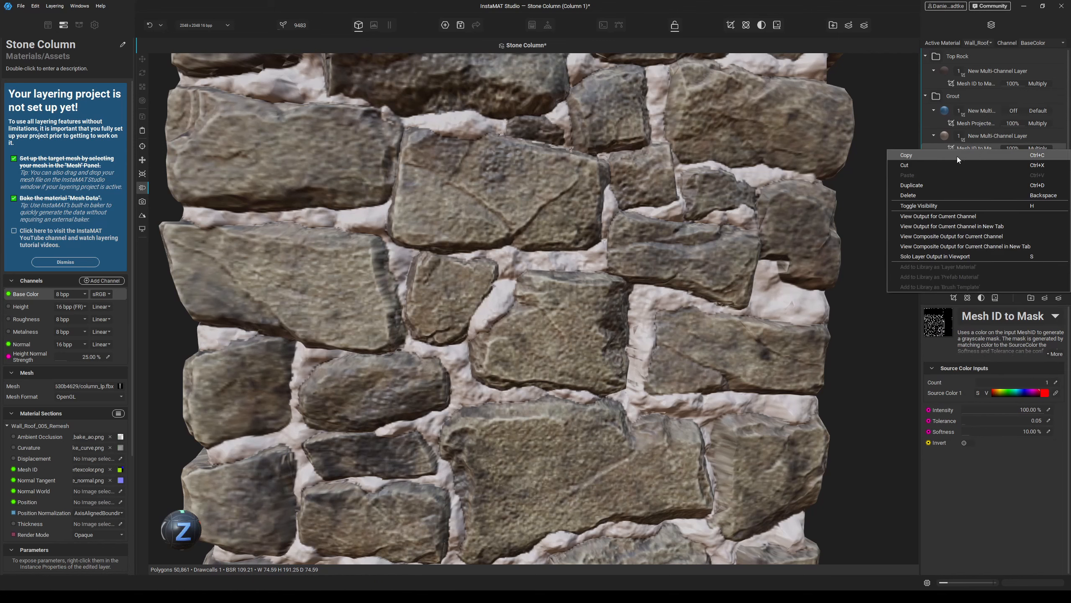
{"action": "left_click", "coordinate": [929, 183]}
{"action": "left_click_drag", "start_coordinate": [976, 149], "coordinate": [976, 127]}
{"action": "left_click_drag", "start_coordinate": [744, 201], "coordinate": [725, 193], "text": "alt"}
- Set the project resolution to 4096 x 4096 and the Grout detail layer's Height to 100% with Subtract blending
{"action": "left_click", "coordinate": [981, 111]}
{"action": "left_click", "coordinate": [204, 26]}
{"action": "left_click_drag", "start_coordinate": [530, 323], "coordinate": [566, 259], "text": "alt"}
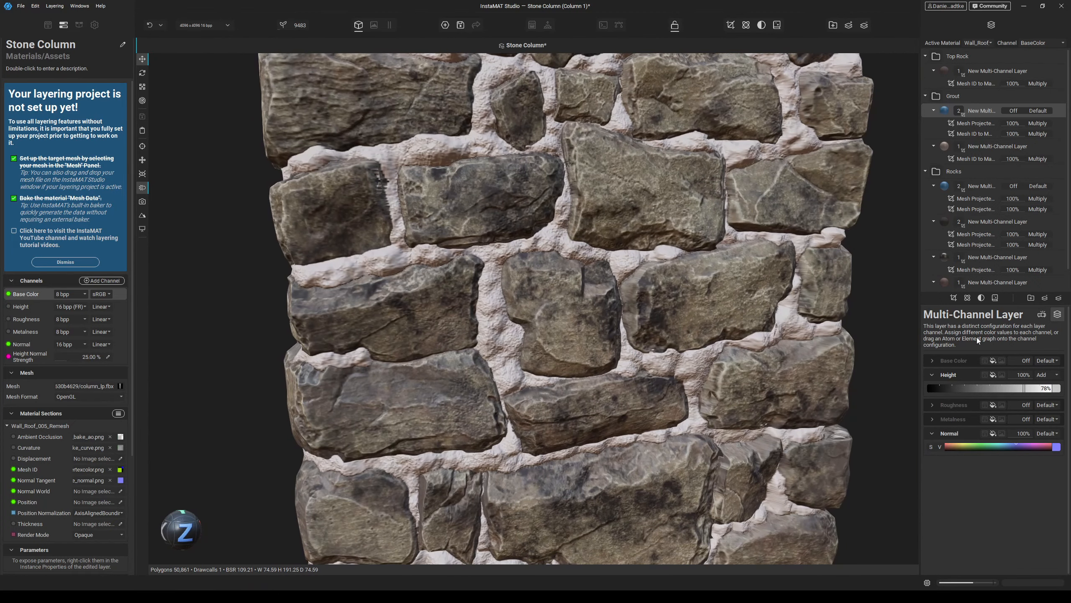
{"action": "left_click", "coordinate": [1046, 375]}
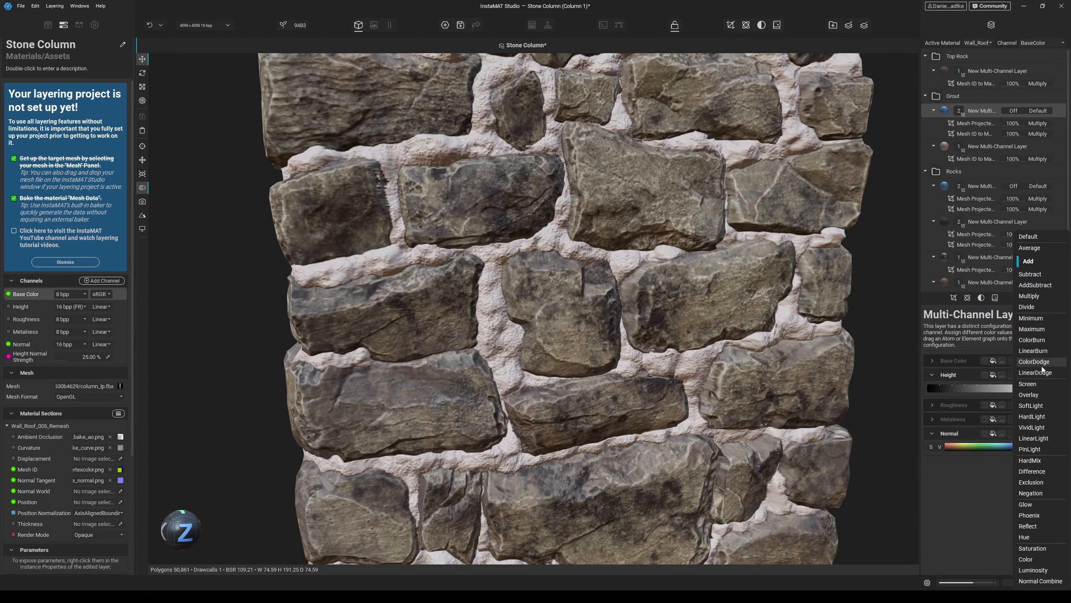
{"action": "left_click", "coordinate": [1035, 277]}
{"action": "scroll", "coordinate": [749, 335], "scroll_direction": "down", "scroll_amount": 5}
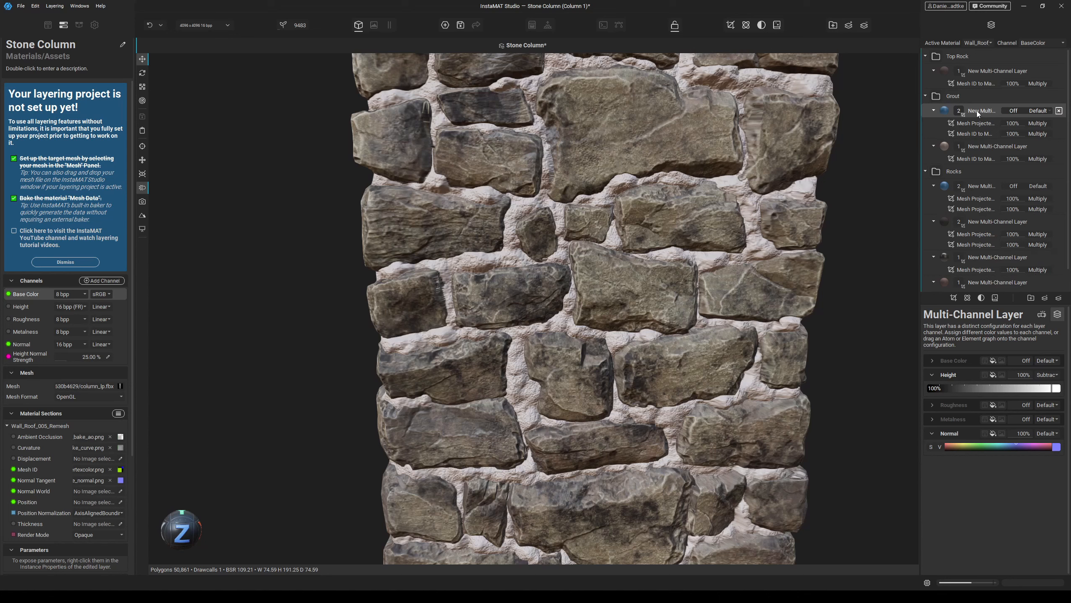
- Duplicate the Grout group's subtractive detail layer and set the copy's Height blend mode to Add
{"action": "right_click", "coordinate": [974, 111]}
{"action": "left_click", "coordinate": [948, 146]}
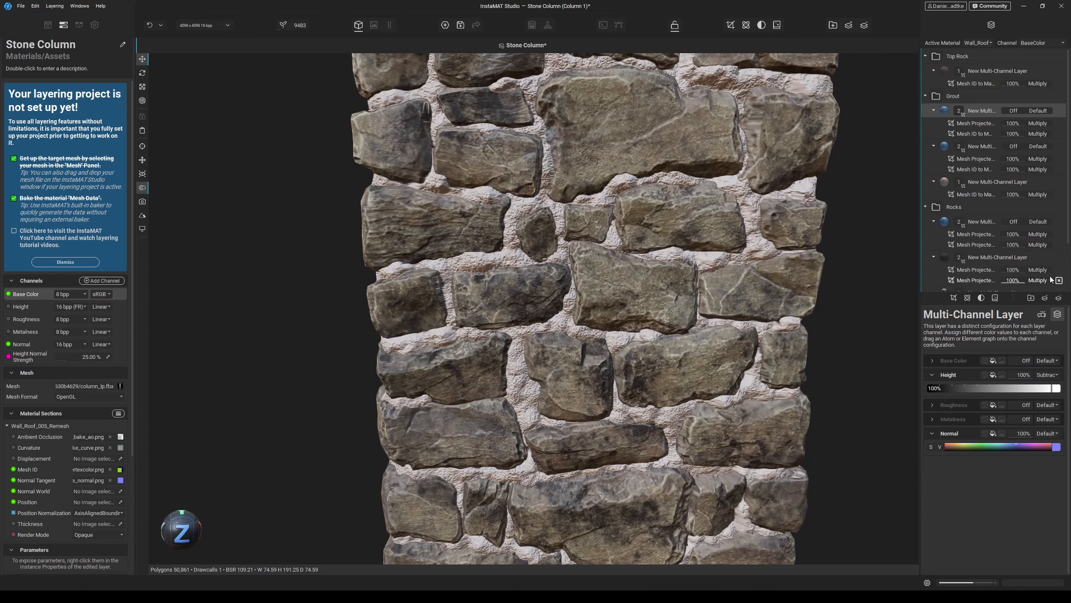
{"action": "left_click", "coordinate": [1047, 375]}
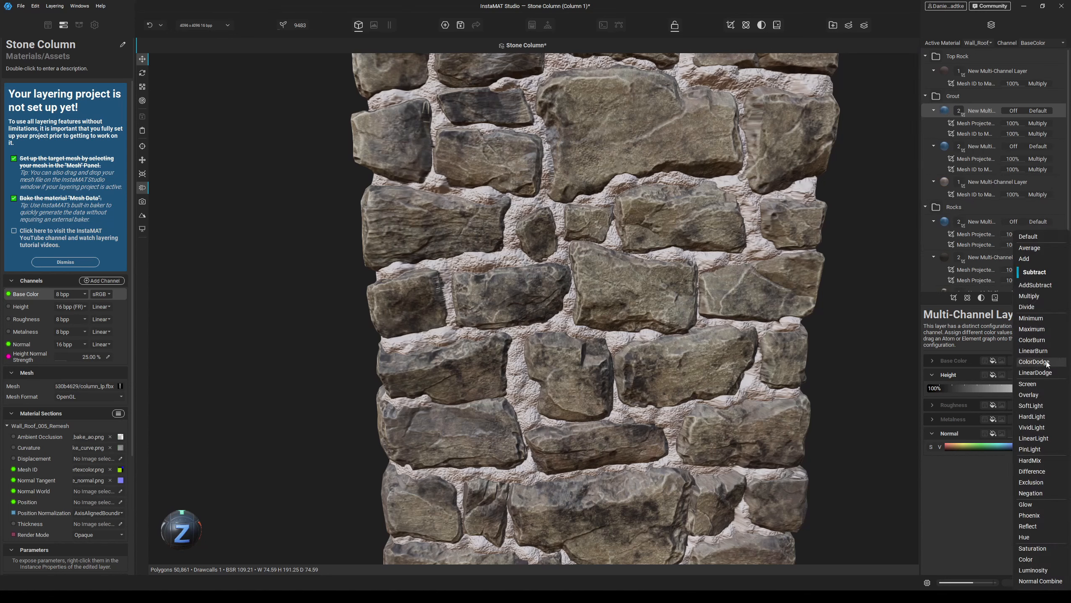
{"action": "left_click", "coordinate": [1040, 260]}
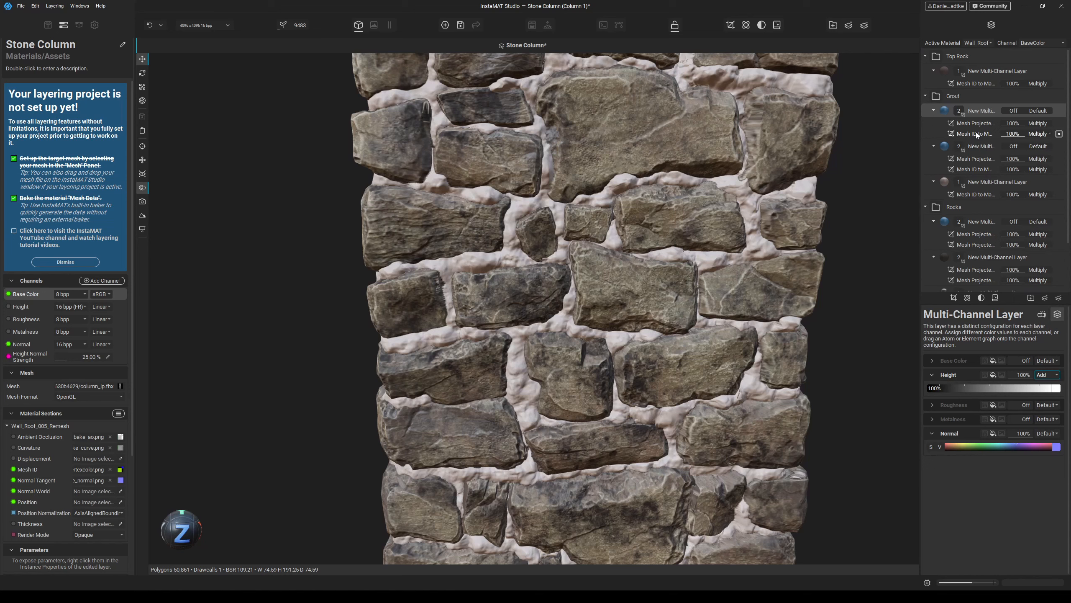
- Replace the image in the topmost Grout layer's Mesh Projected Mask with the Fractal Sum noise and save the project
{"action": "left_click", "coordinate": [976, 123]}
{"action": "left_click", "coordinate": [1038, 382]}
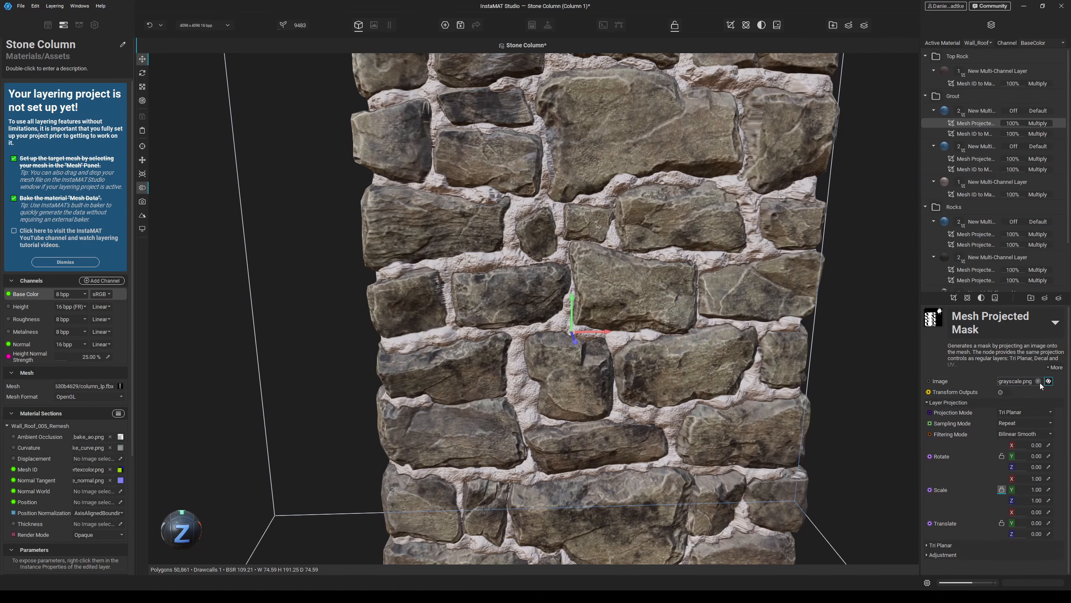
{"action": "left_click", "coordinate": [1049, 382]}
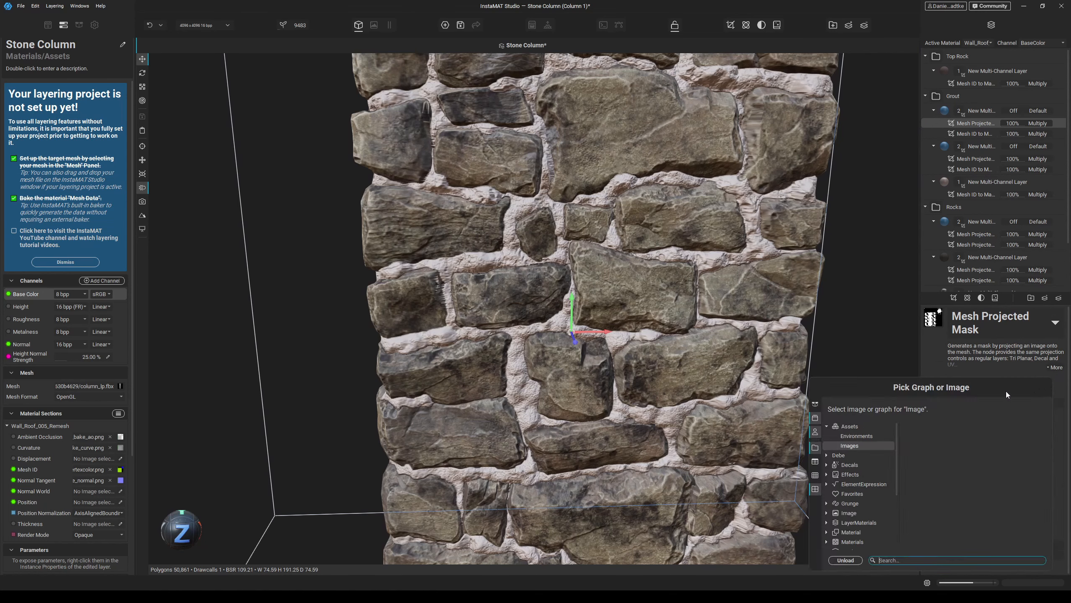
{"action": "type", "text": "fra"}
{"action": "left_click", "coordinate": [951, 492]}
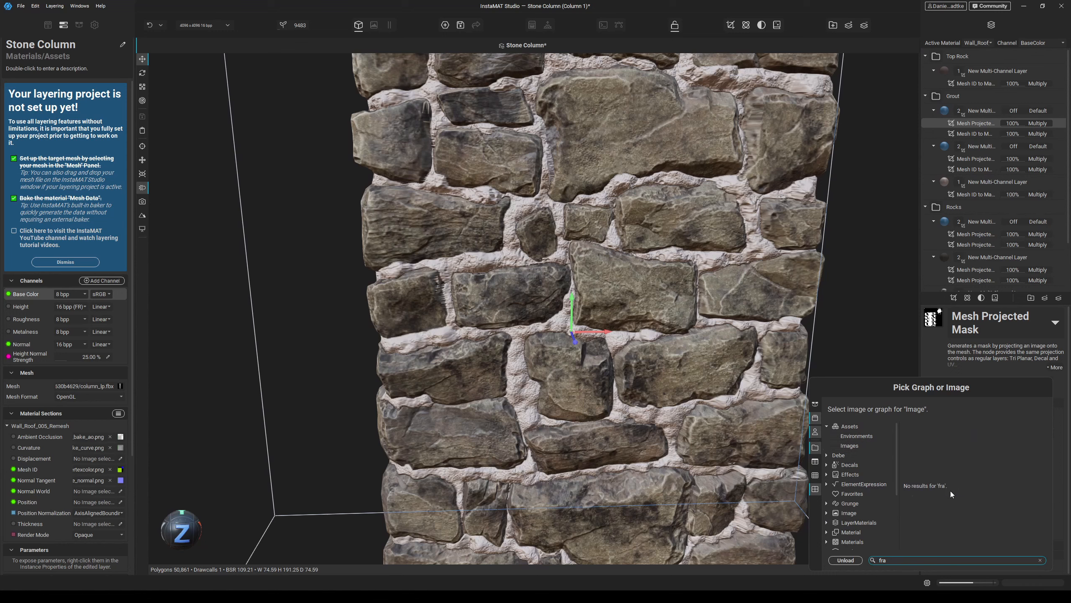
{"action": "type", "text": "c"}
{"action": "left_click", "coordinate": [815, 433]}
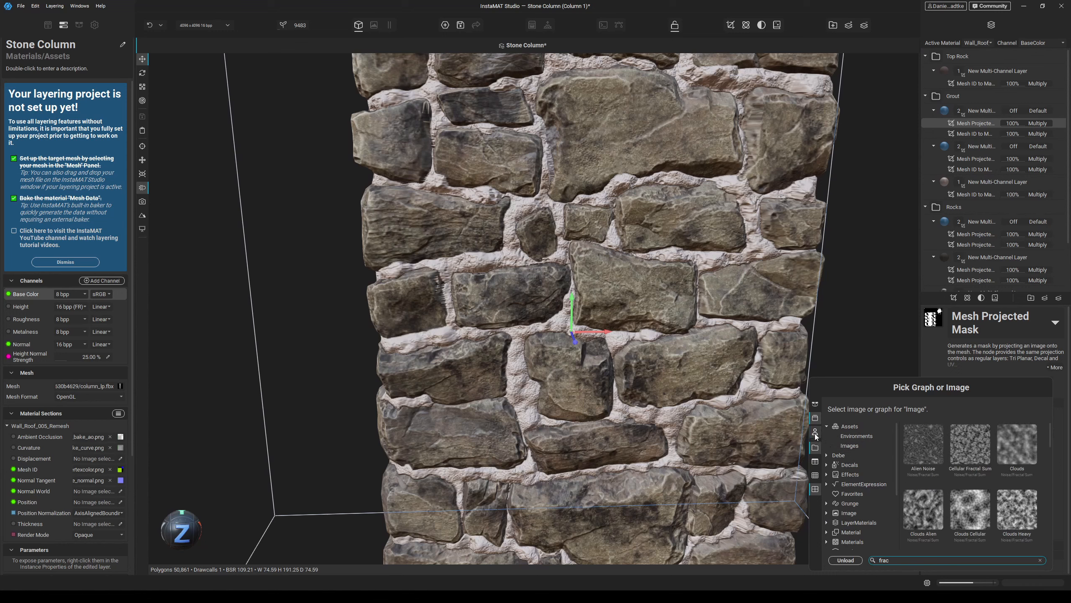
{"action": "type", "text": "al s"}
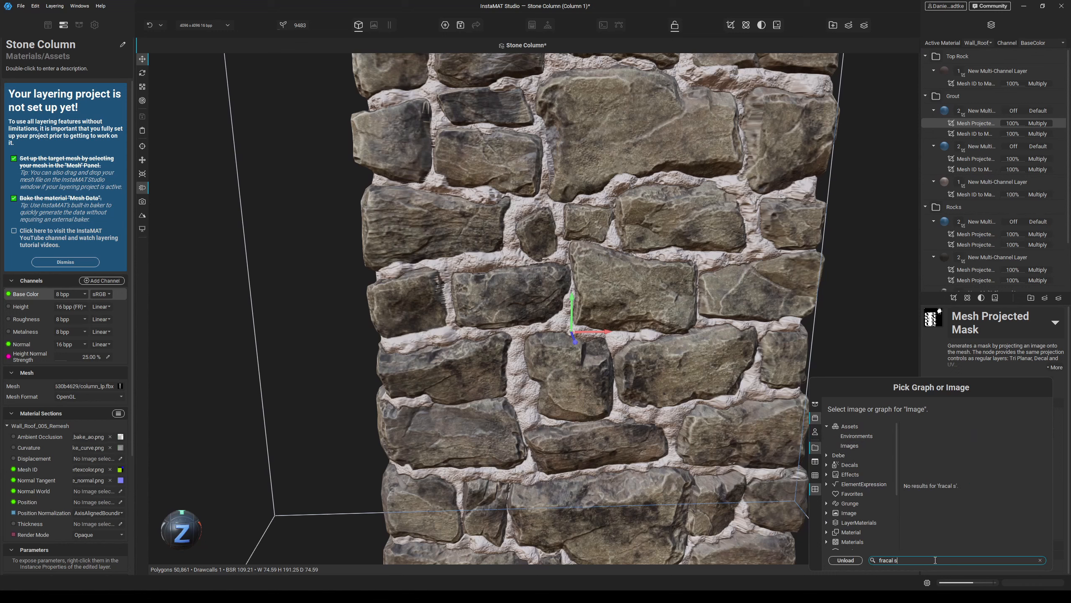
{"action": "key", "text": "BackSpace"}
{"action": "key", "text": "BackSpace"}
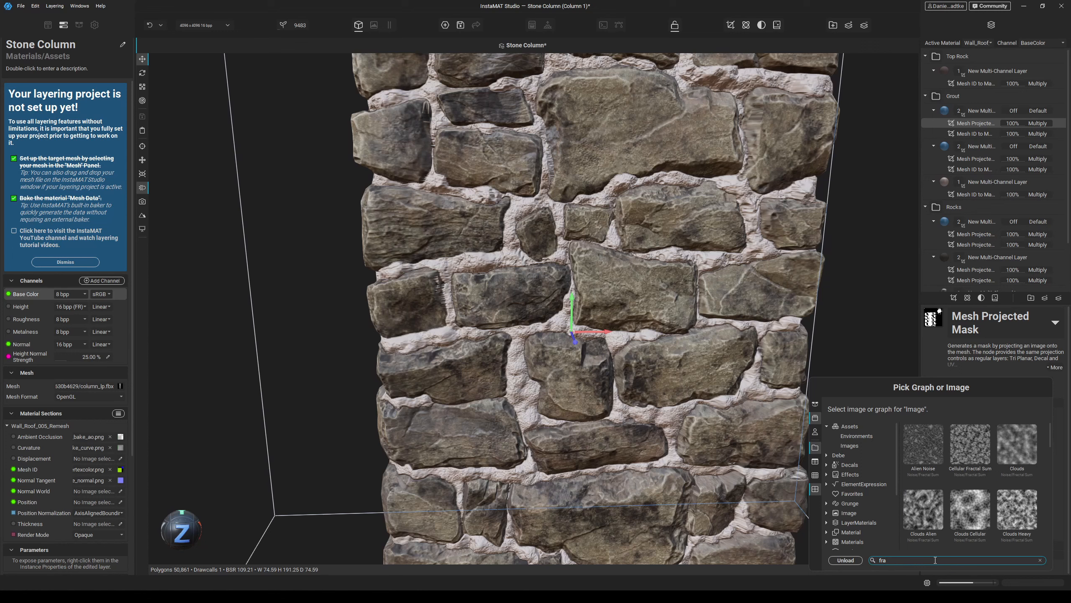
{"action": "left_click", "coordinate": [852, 503]}
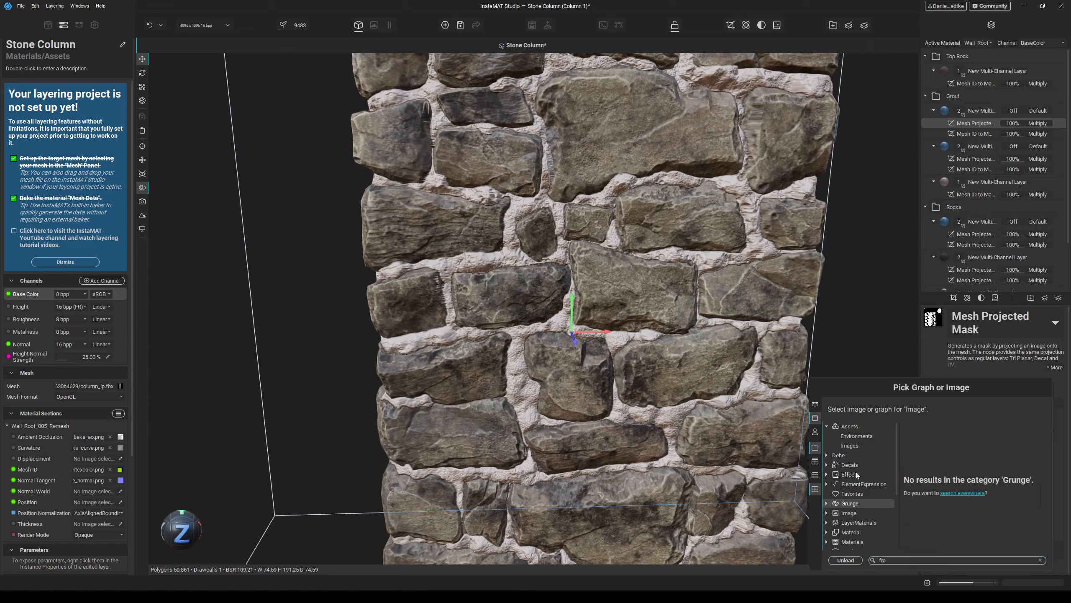
{"action": "scroll", "coordinate": [853, 517], "scroll_direction": "down", "scroll_amount": 2}
{"action": "left_click", "coordinate": [848, 518]}
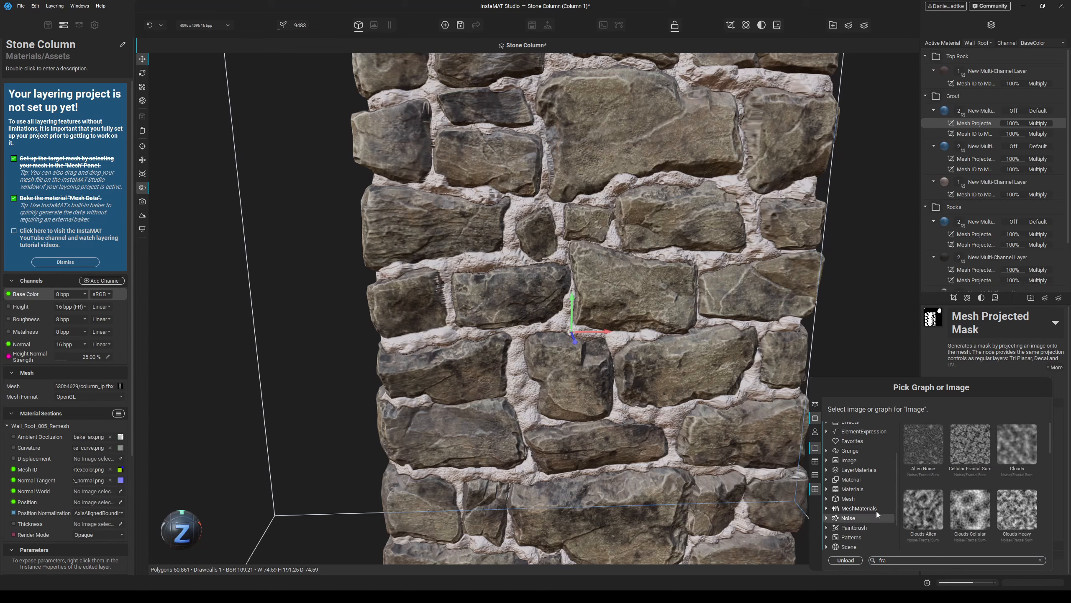
{"action": "left_click", "coordinate": [942, 560]}
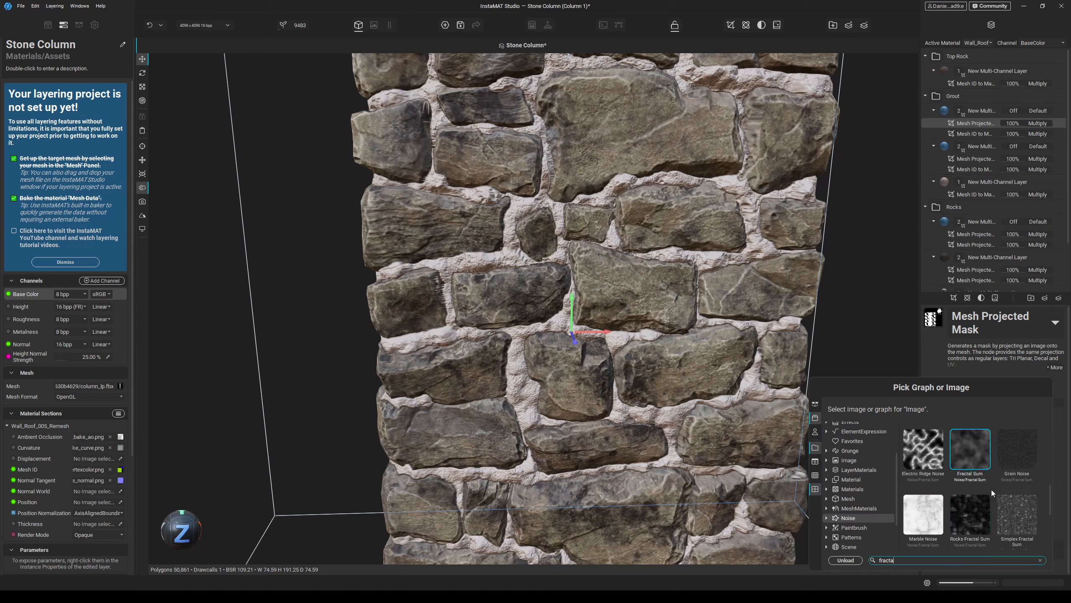
{"action": "double_click", "coordinate": [970, 449]}
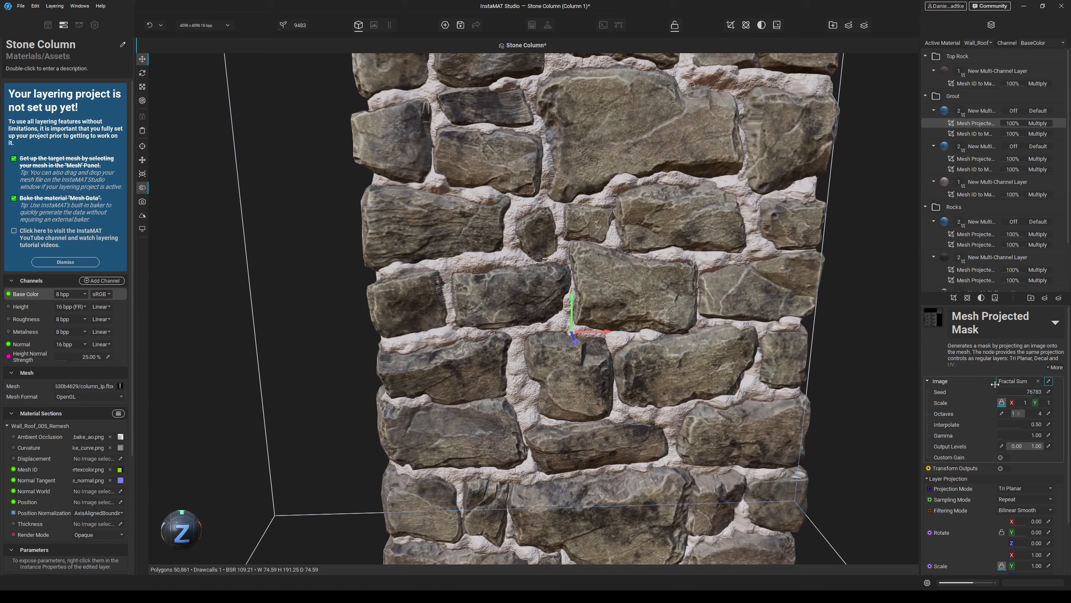
{"action": "scroll", "coordinate": [963, 454], "scroll_direction": "down", "scroll_amount": 2}
{"action": "key", "text": "ctrl+s"}
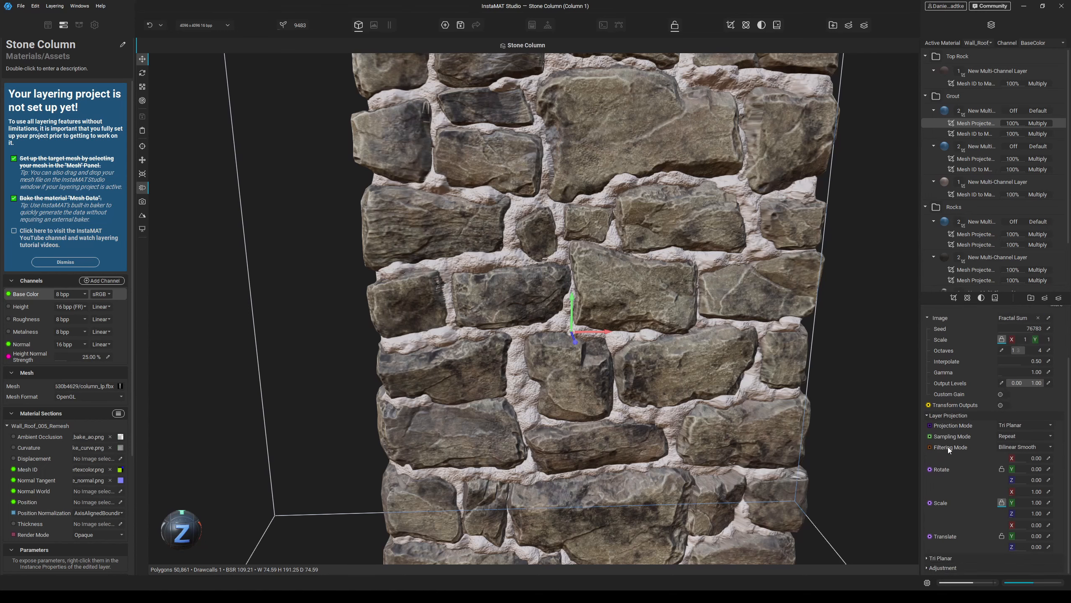
- Set the Fractal Sum mask's Interpolate to 0.83 and Gamma to 4.73, and enable Custom Gain with a Frequency Gain of 0.93
{"action": "scroll", "coordinate": [954, 354], "scroll_direction": "up", "scroll_amount": 2}
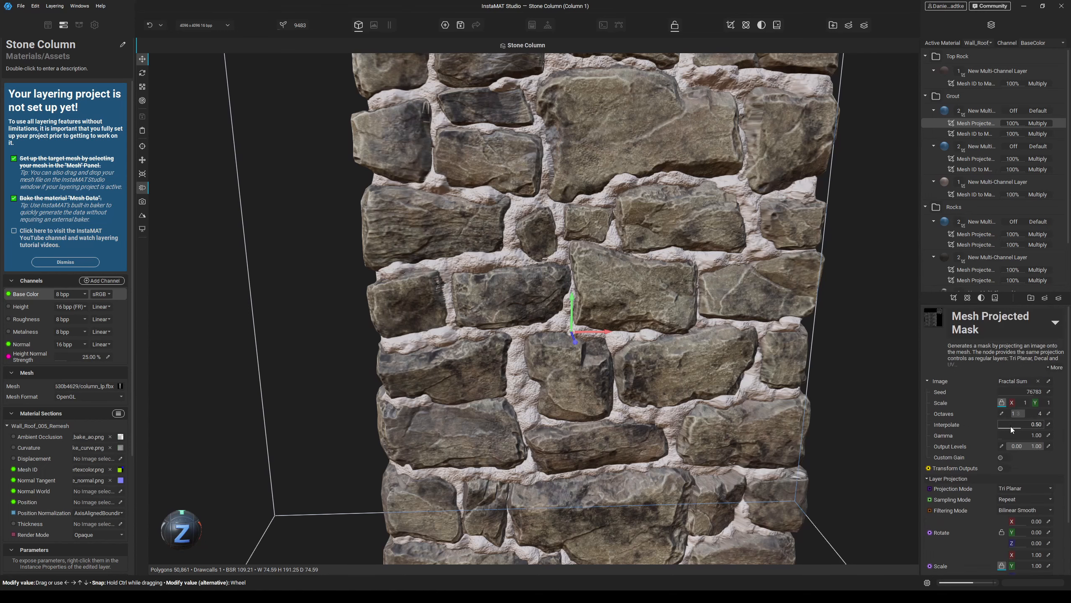
{"action": "left_click", "coordinate": [1024, 425]}
{"action": "scroll", "coordinate": [1032, 424], "scroll_direction": "up", "scroll_amount": 7}
{"action": "left_click", "coordinate": [1012, 436]}
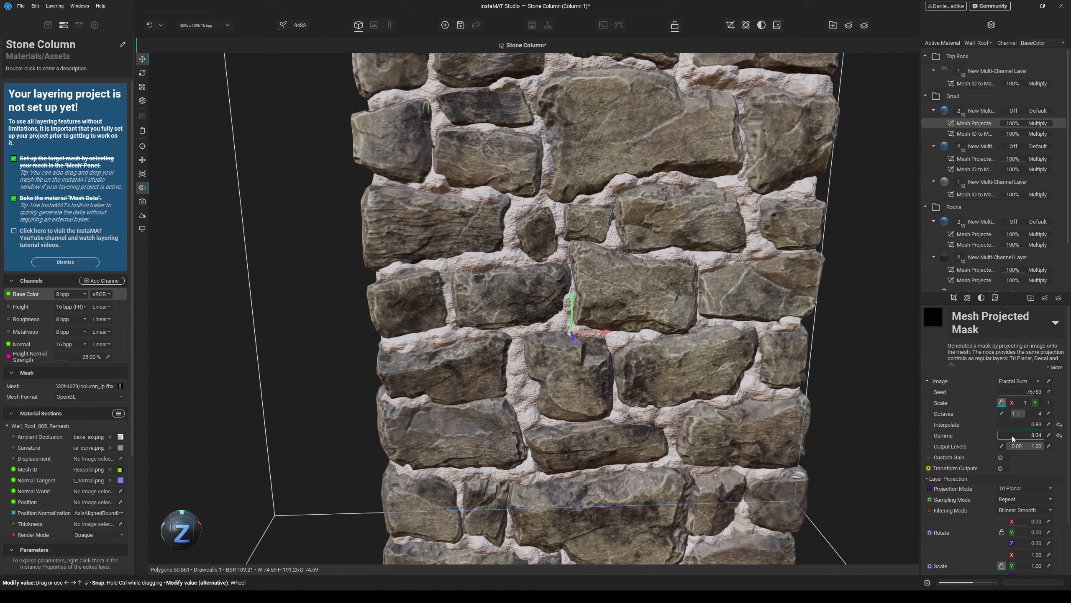
{"action": "scroll", "coordinate": [1018, 436], "scroll_direction": "up", "scroll_amount": 5}
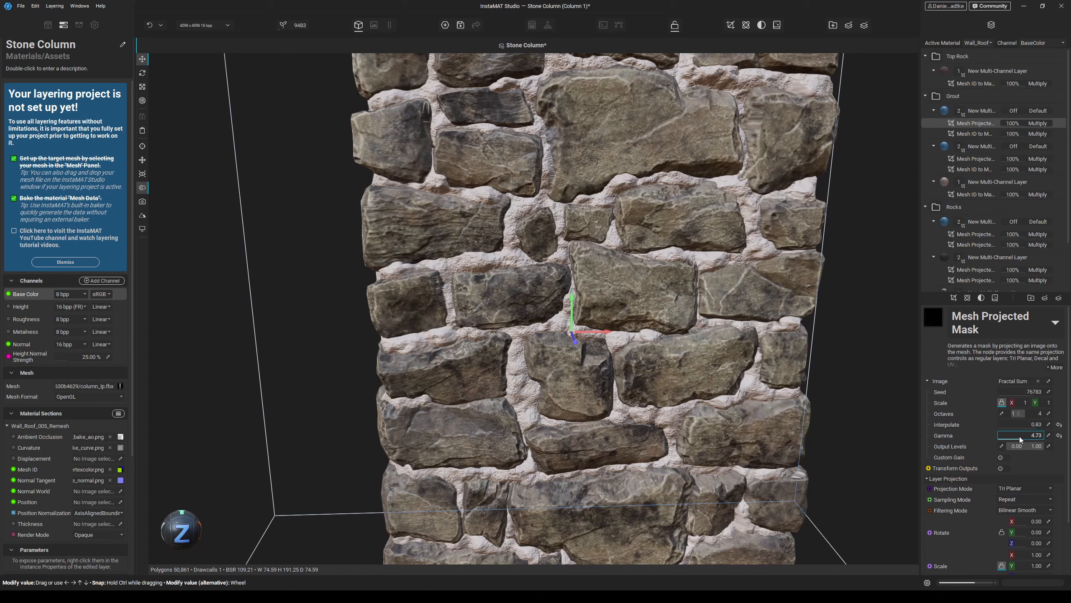
{"action": "left_click", "coordinate": [1006, 458]}
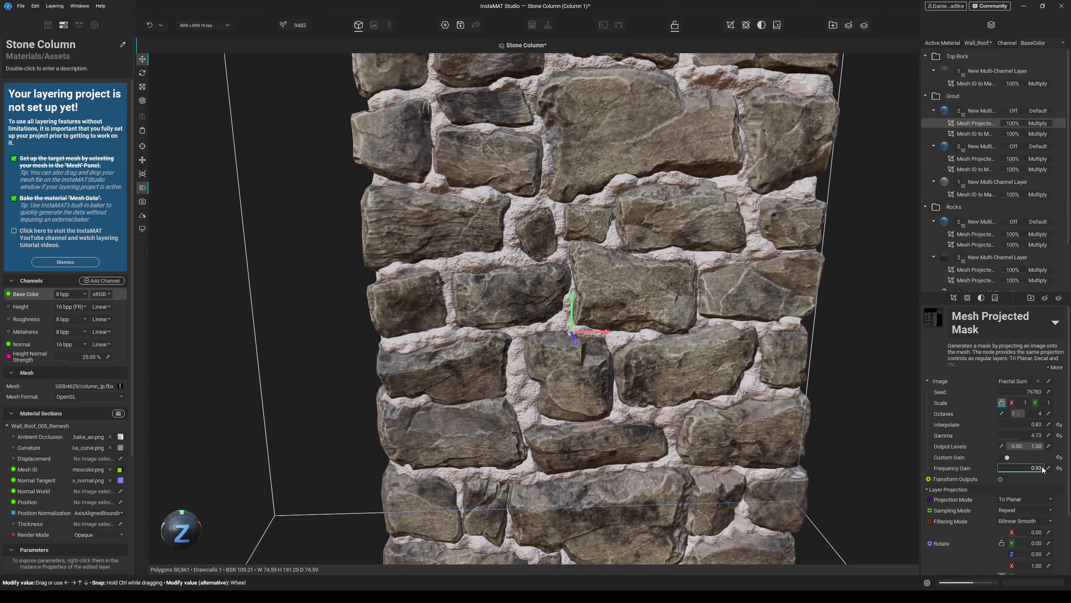
{"action": "scroll", "coordinate": [653, 228], "scroll_direction": "up", "scroll_amount": 2}
- Preview the Fractal Sum mask alone, set its noise scale to X 16 and Y 8, and return to the full material view
{"action": "middle_click_drag", "start_coordinate": [653, 228], "coordinate": [672, 414], "text": "alt"}
{"action": "left_click_drag", "start_coordinate": [672, 414], "coordinate": [569, 439], "text": "alt"}
{"action": "left_click", "coordinate": [950, 123], "text": "alt"}
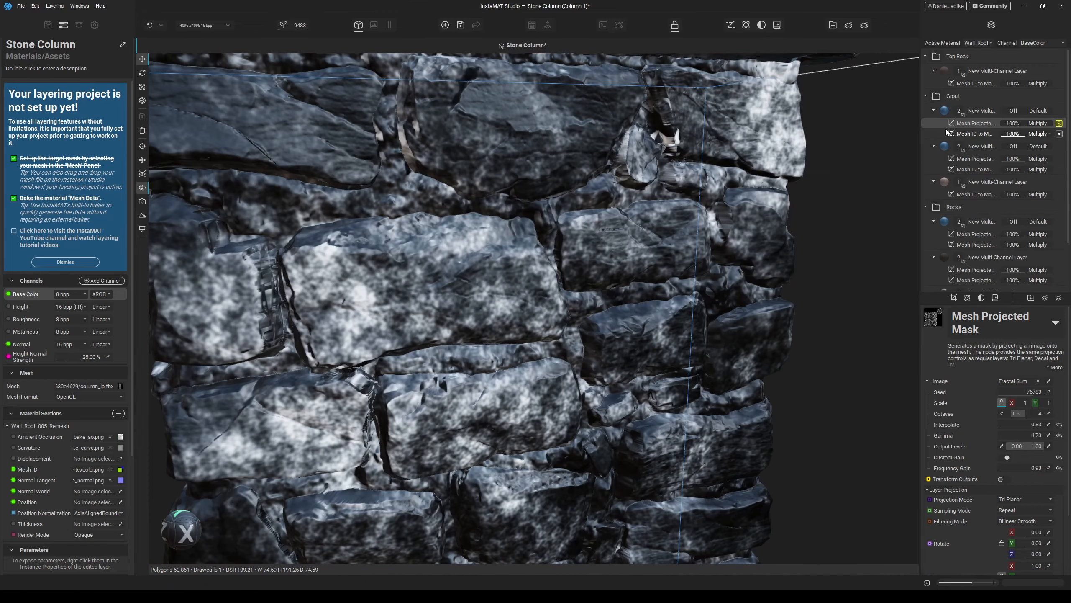
{"action": "scroll", "coordinate": [1029, 403], "scroll_direction": "up", "scroll_amount": 7}
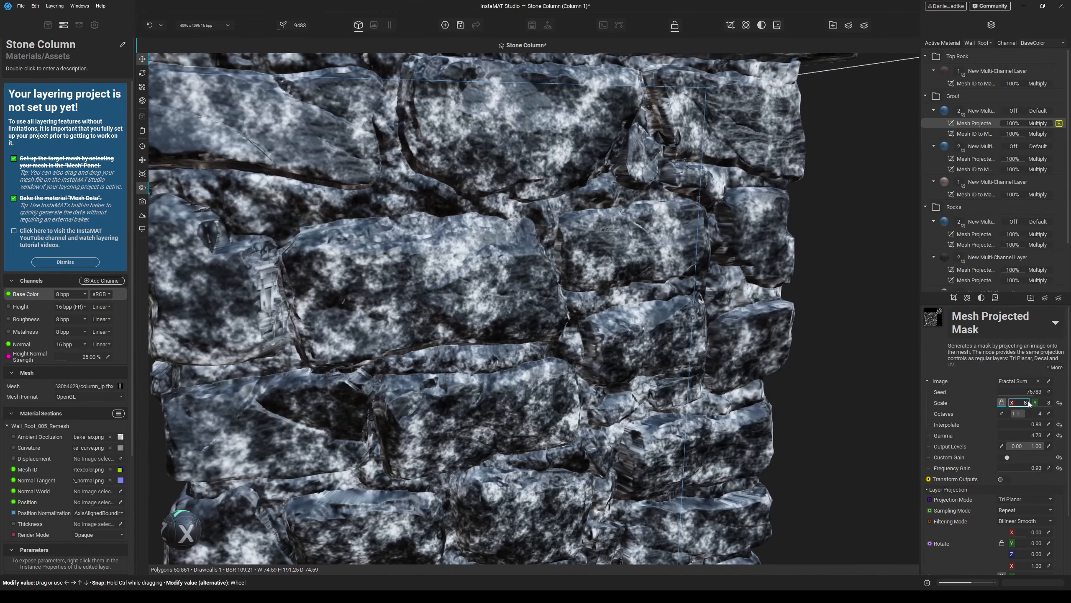
{"action": "left_click", "coordinate": [1025, 403]}
{"action": "type", "text": "16"}
{"action": "key", "text": "Return"}
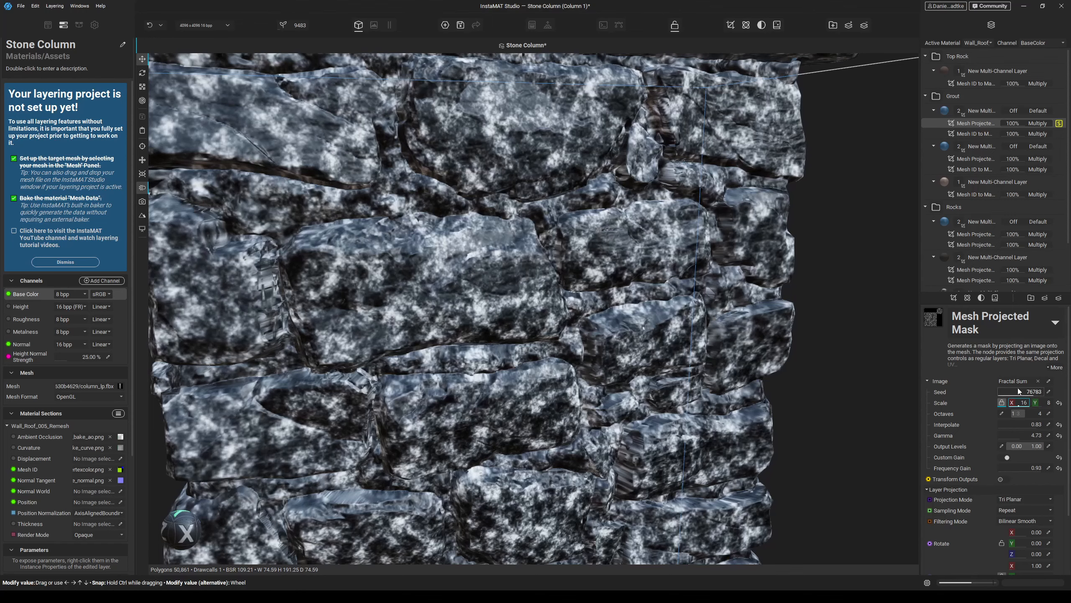
{"action": "key", "text": "m"}
{"action": "left_click_drag", "start_coordinate": [579, 231], "coordinate": [592, 243], "text": "alt"}
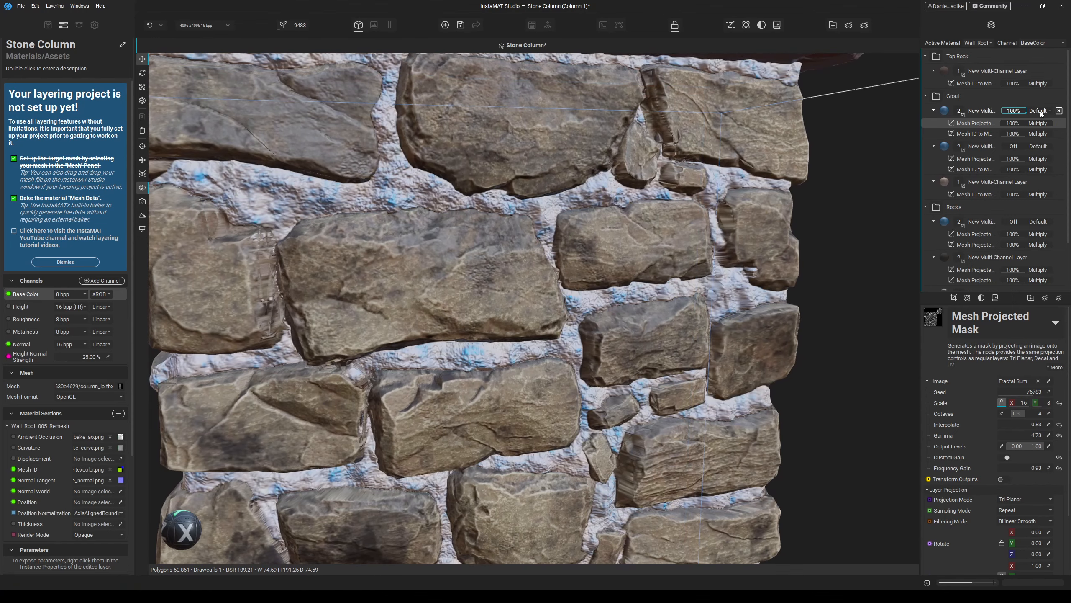
- Set the Fractal Sum scale to 64 in X and Y on the top grout layer's projected mask
{"action": "left_click_drag", "start_coordinate": [1021, 124], "coordinate": [1013, 124]}
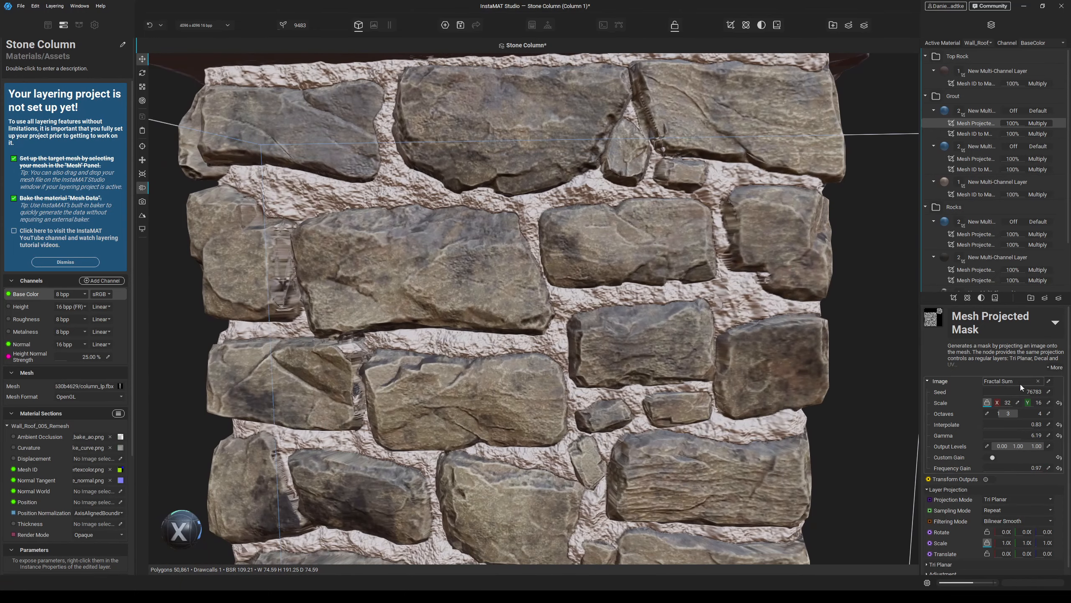
{"action": "left_click", "coordinate": [1020, 402]}
{"action": "type", "text": "64"}
{"action": "key", "text": "Return"}
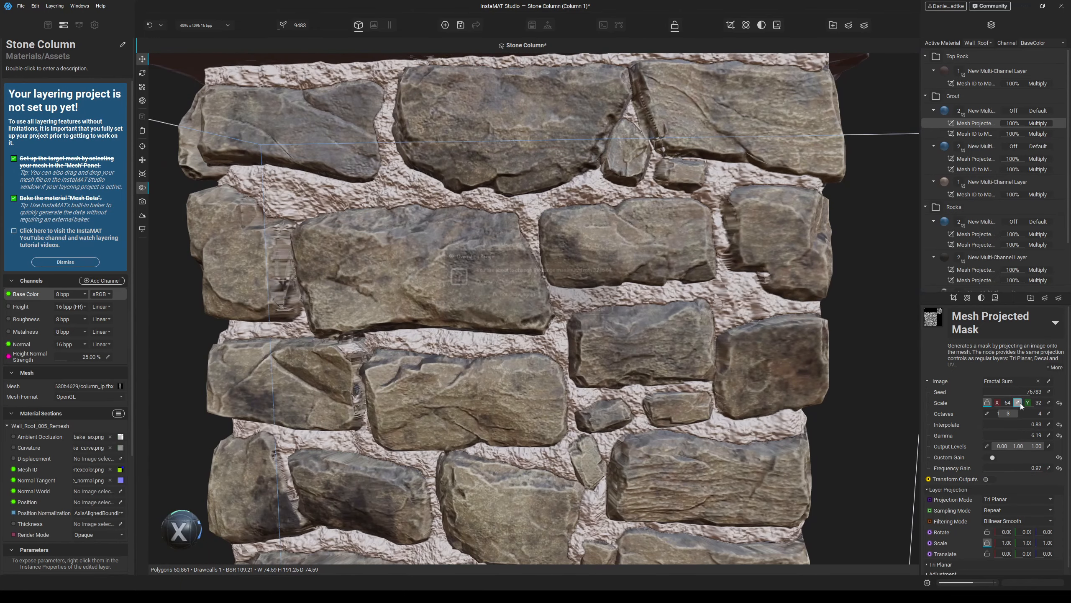
{"action": "left_click_drag", "start_coordinate": [570, 289], "coordinate": [587, 290], "text": "alt"}
{"action": "scroll", "coordinate": [589, 295], "scroll_direction": "down", "scroll_amount": 5}
{"action": "middle_click_drag", "start_coordinate": [591, 311], "coordinate": [568, 285]}
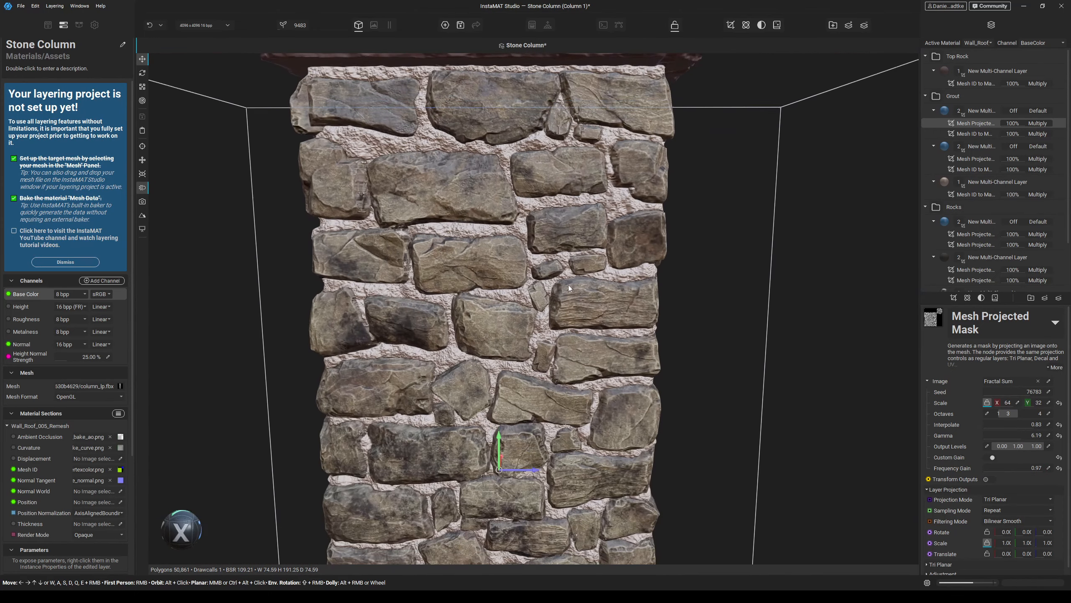
{"action": "left_click_drag", "start_coordinate": [568, 285], "coordinate": [487, 326], "text": "alt"}
{"action": "scroll", "coordinate": [458, 331], "scroll_direction": "up", "scroll_amount": 5}
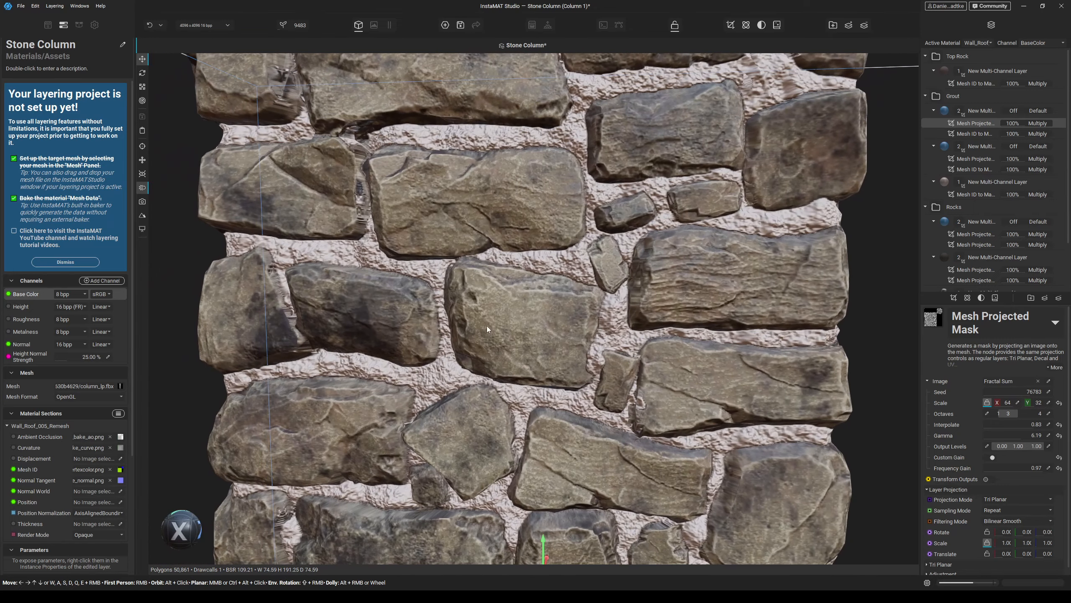
- Try the Subtract blend mode on the top grout layer's Height channel, and restore Add
{"action": "left_click", "coordinate": [1015, 125]}
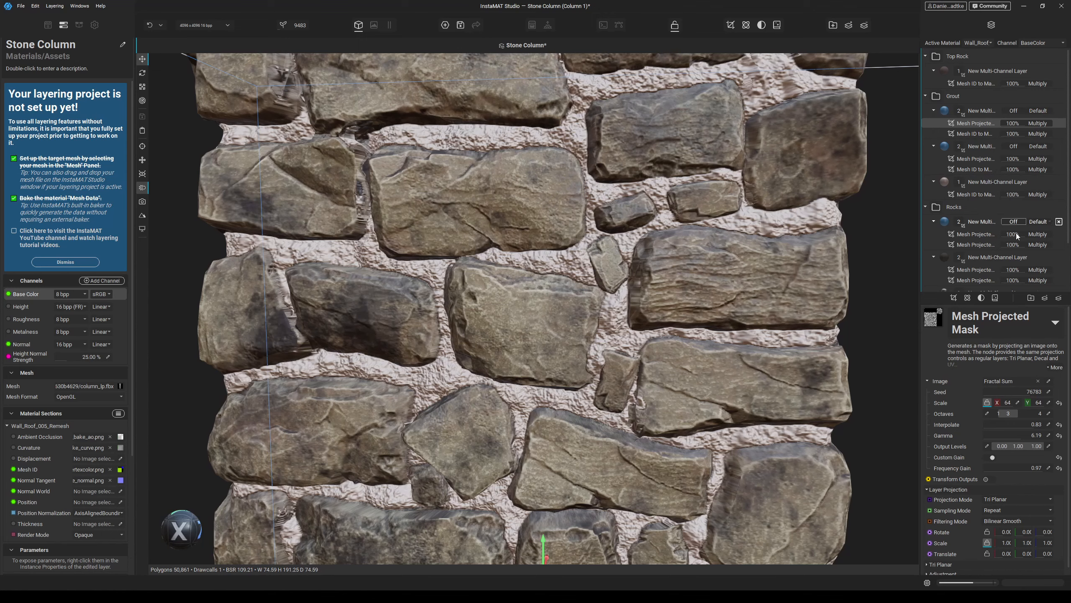
{"action": "left_click", "coordinate": [982, 111]}
{"action": "left_click", "coordinate": [1058, 314]}
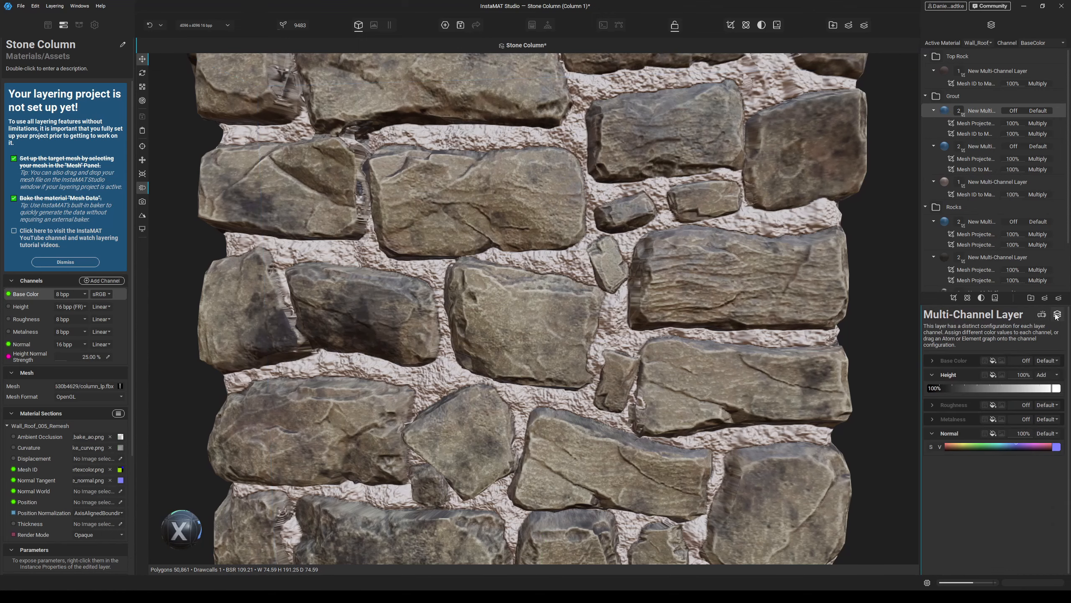
{"action": "left_click", "coordinate": [1042, 374]}
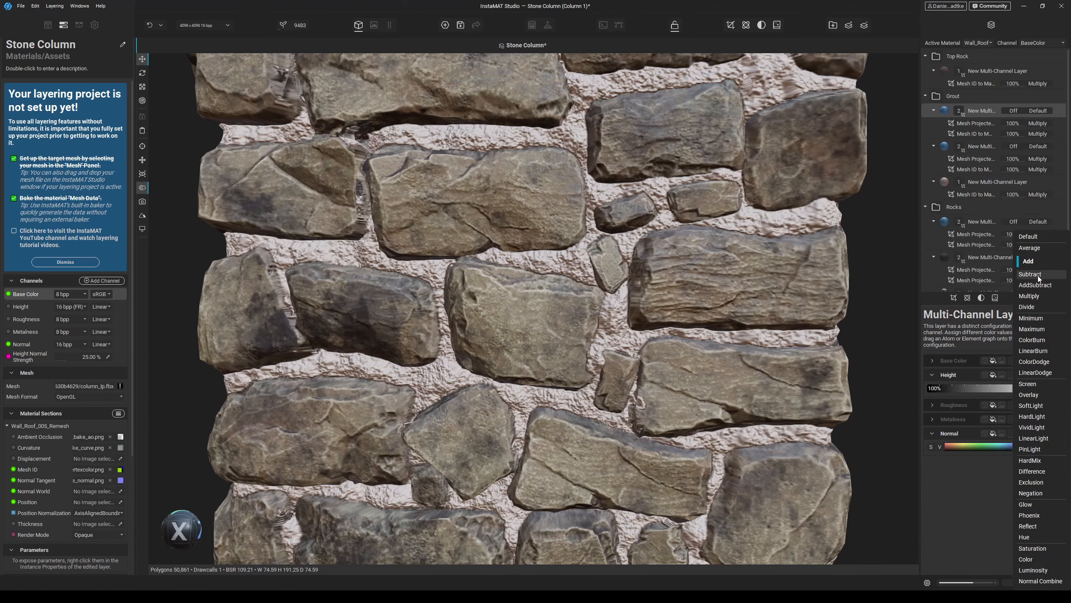
{"action": "left_click", "coordinate": [1038, 274]}
{"action": "left_click_drag", "start_coordinate": [695, 304], "coordinate": [746, 313], "text": "alt"}
{"action": "left_click", "coordinate": [1047, 375]}
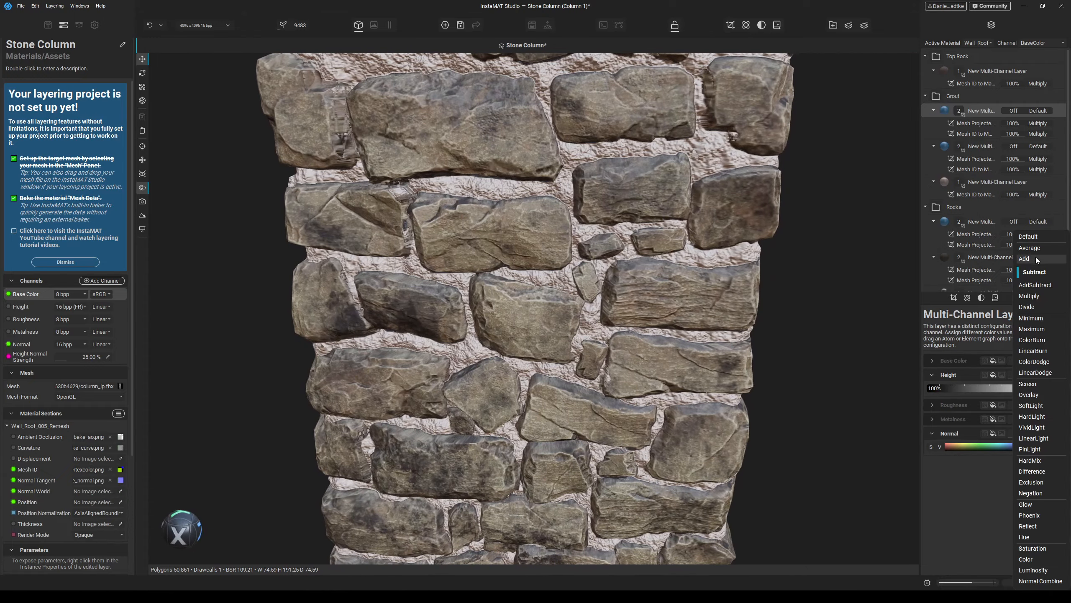
{"action": "left_click", "coordinate": [1036, 260]}
{"action": "left_click_drag", "start_coordinate": [746, 315], "coordinate": [568, 301], "text": "alt"}
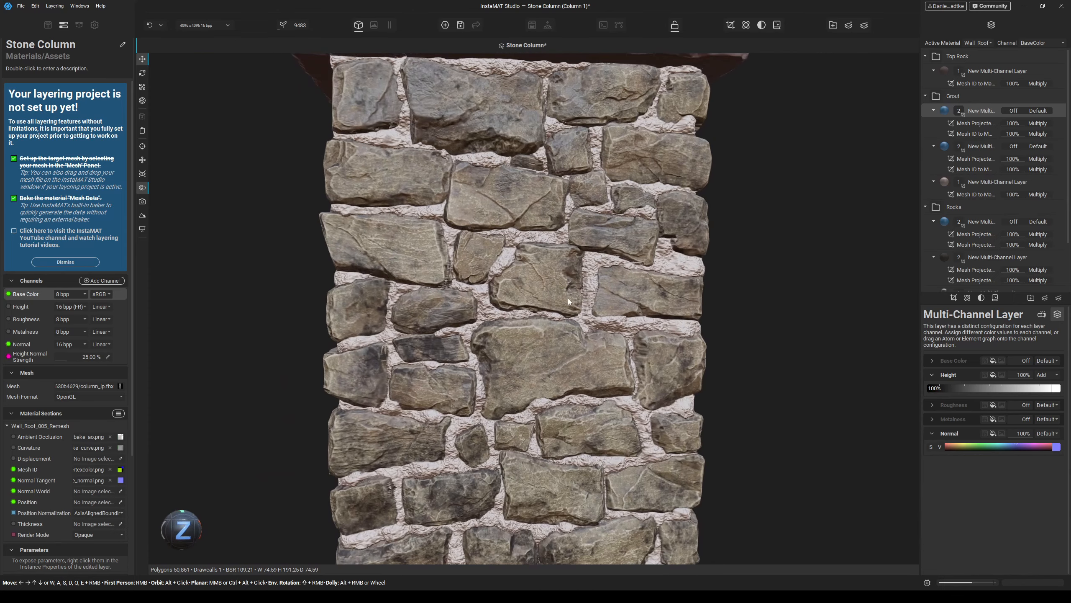
- Add a second Mesh Projected Mask to the top grout layer, using Clouds Smooth as its image
{"action": "left_click", "coordinate": [954, 297]}
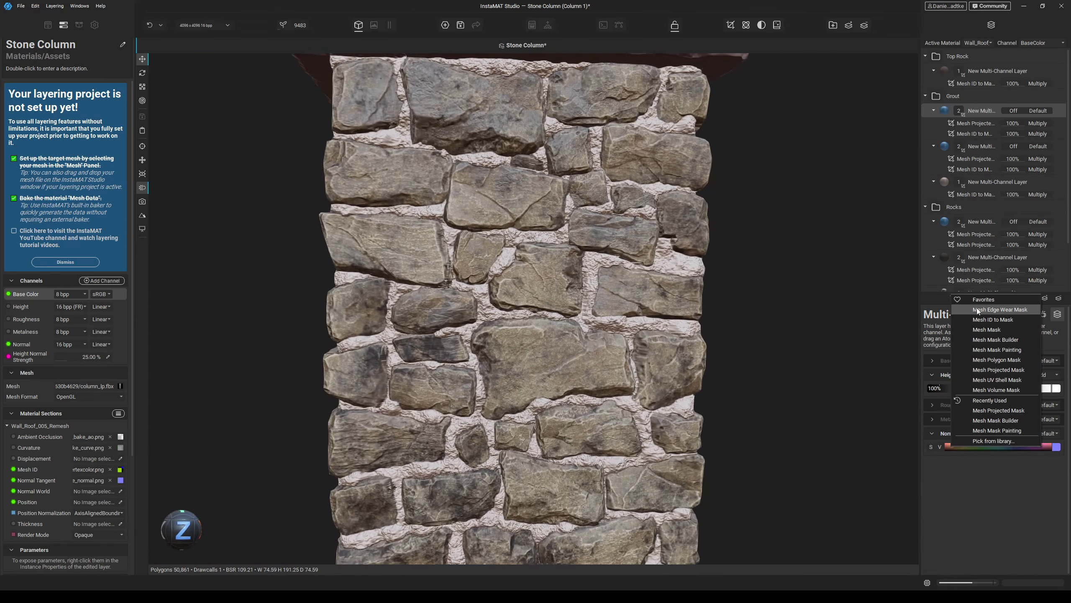
{"action": "left_click", "coordinate": [1015, 371]}
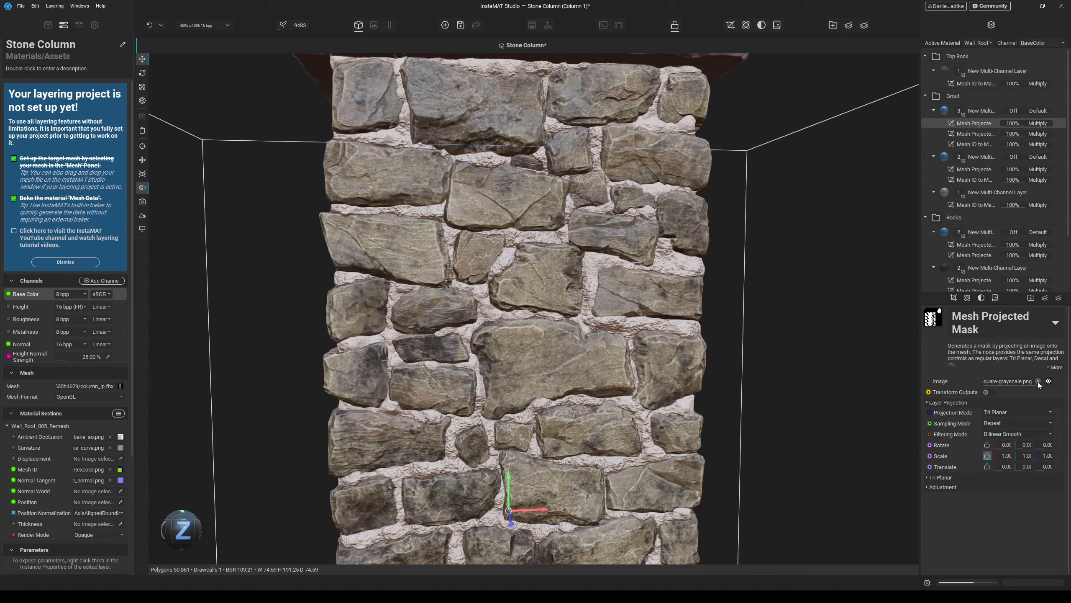
{"action": "left_click", "coordinate": [1038, 382]}
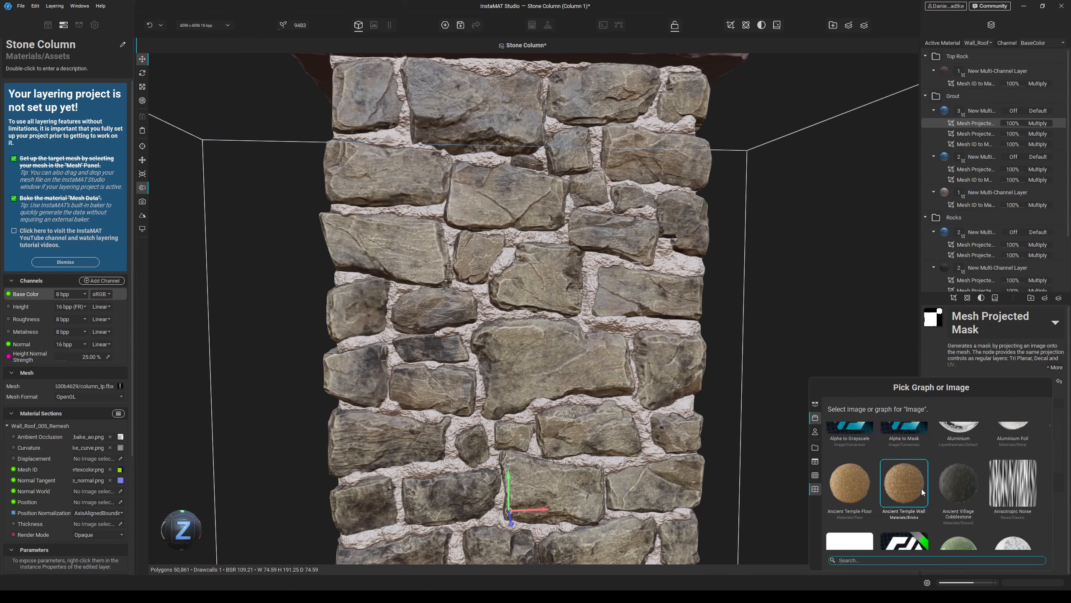
{"action": "type", "text": "clouds"}
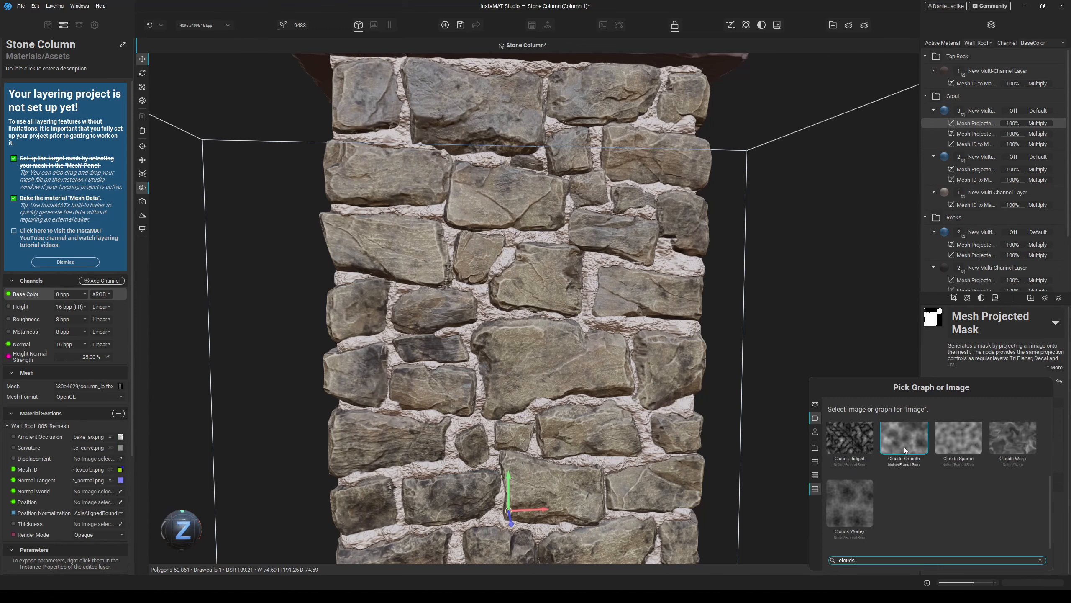
{"action": "scroll", "coordinate": [904, 447], "scroll_direction": "up", "scroll_amount": 2}
{"action": "left_click", "coordinate": [907, 506]}
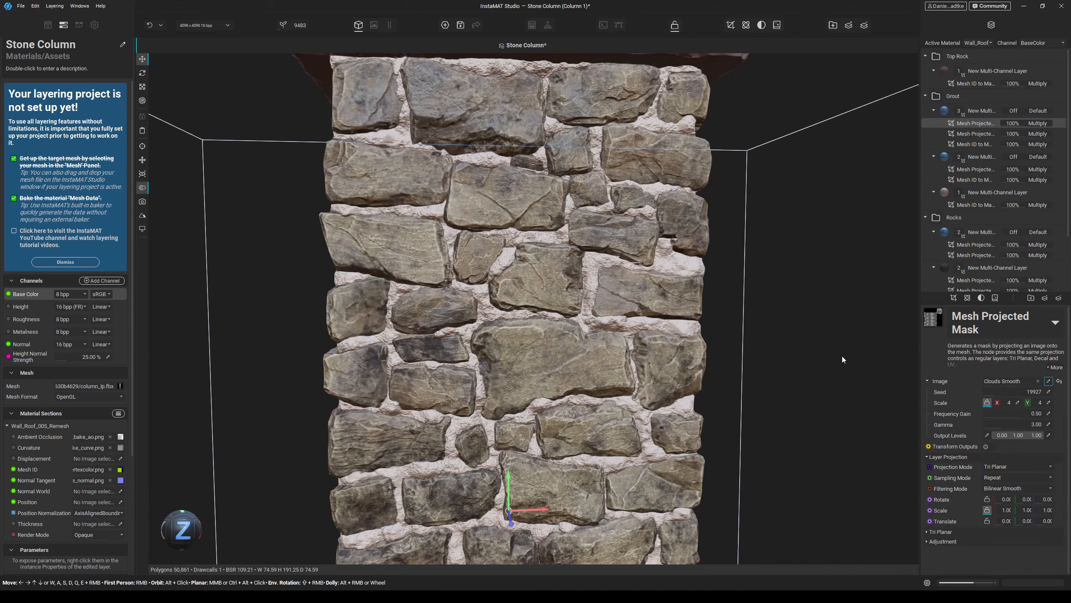
- Adjust the Clouds Smooth mask to scale 64, balance 0.54, contrast 0.27 and brightness 0.27
{"action": "scroll", "coordinate": [945, 551], "scroll_direction": "down", "scroll_amount": 1}
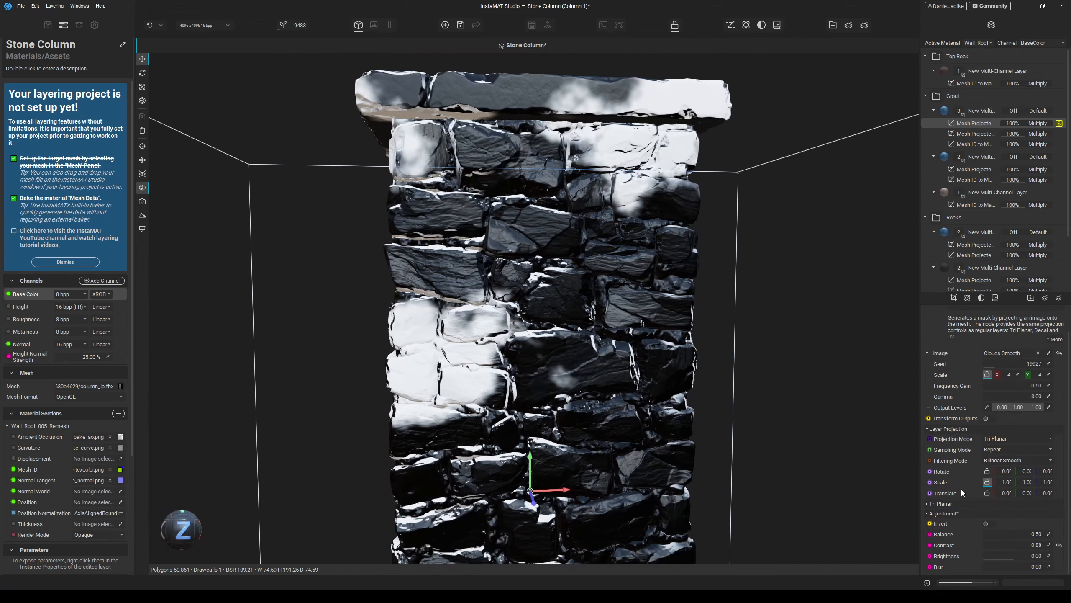
{"action": "scroll", "coordinate": [1003, 554], "scroll_direction": "up", "scroll_amount": 5}
{"action": "scroll", "coordinate": [1001, 545], "scroll_direction": "up", "scroll_amount": 7}
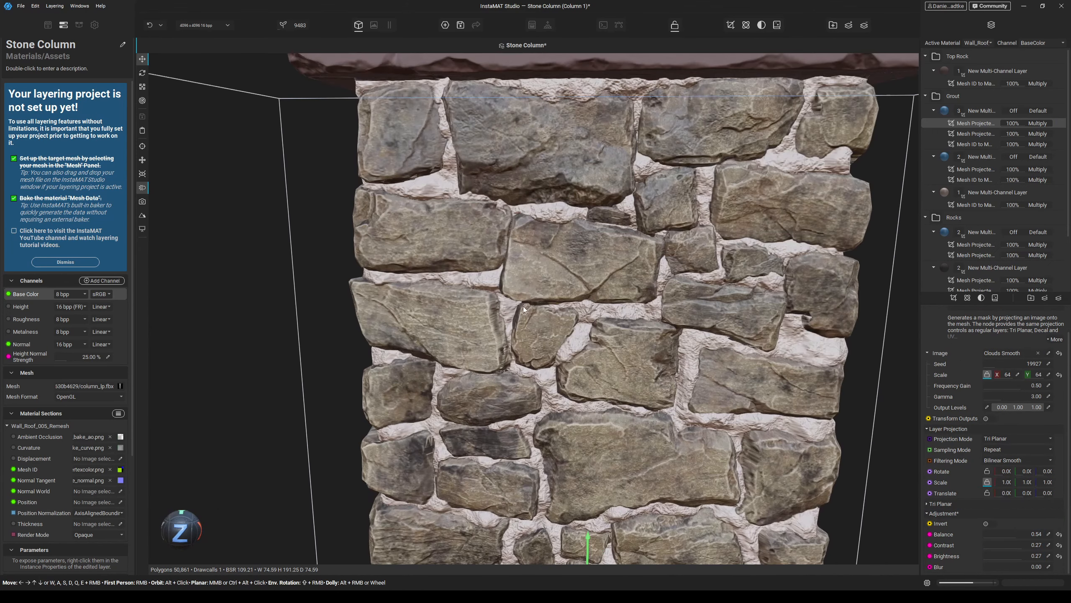
{"action": "left_click_drag", "start_coordinate": [524, 310], "coordinate": [562, 376], "text": "alt"}
{"action": "middle_click_drag", "start_coordinate": [562, 375], "coordinate": [533, 316]}
{"action": "left_click_drag", "start_coordinate": [533, 317], "coordinate": [514, 354], "text": "alt"}
- Search the library for "concr" and add the Coarse Concrete material at the top of the Grout group
{"action": "left_click", "coordinate": [46, 25]}
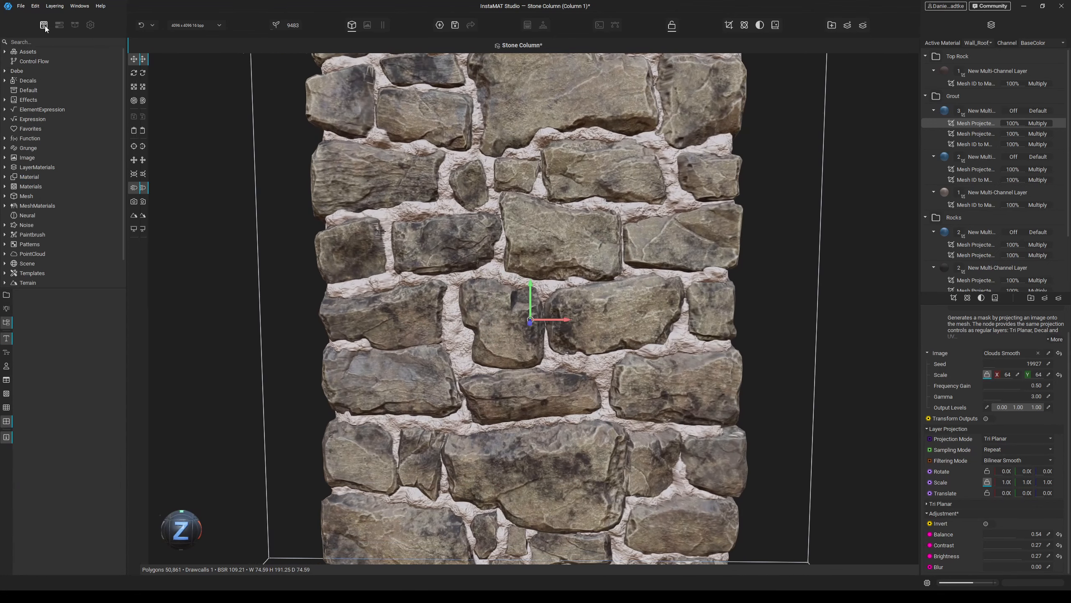
{"action": "left_click", "coordinate": [45, 41]}
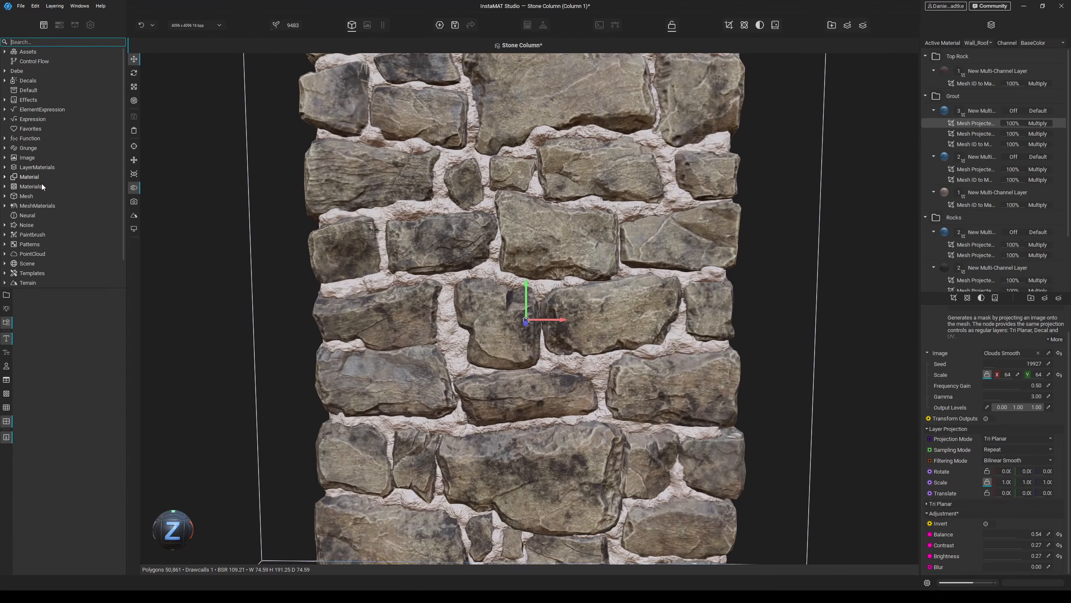
{"action": "left_click", "coordinate": [32, 186]}
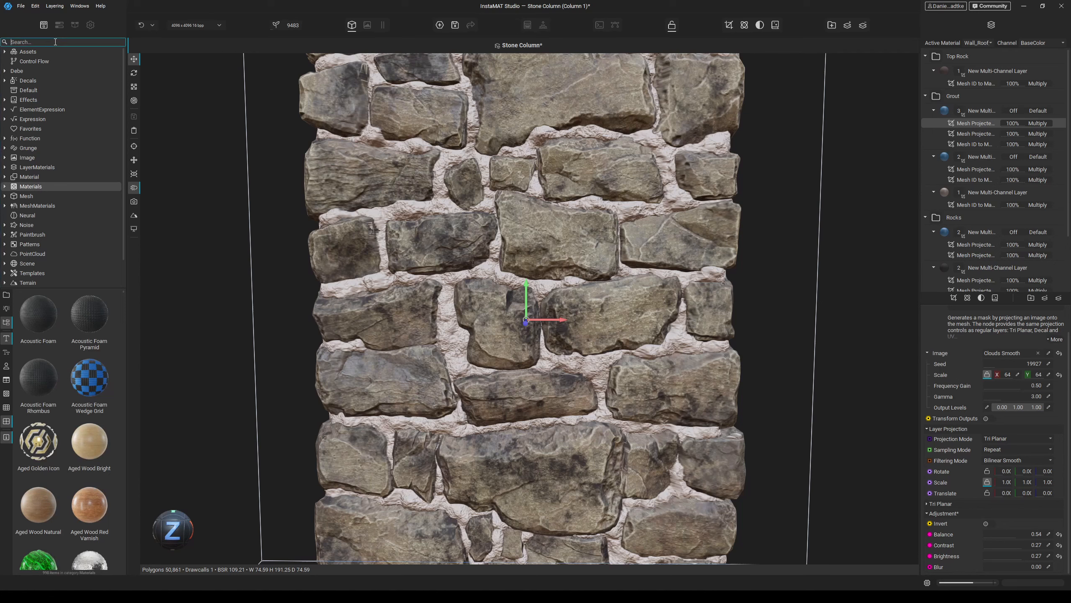
{"action": "type", "text": "concr"}
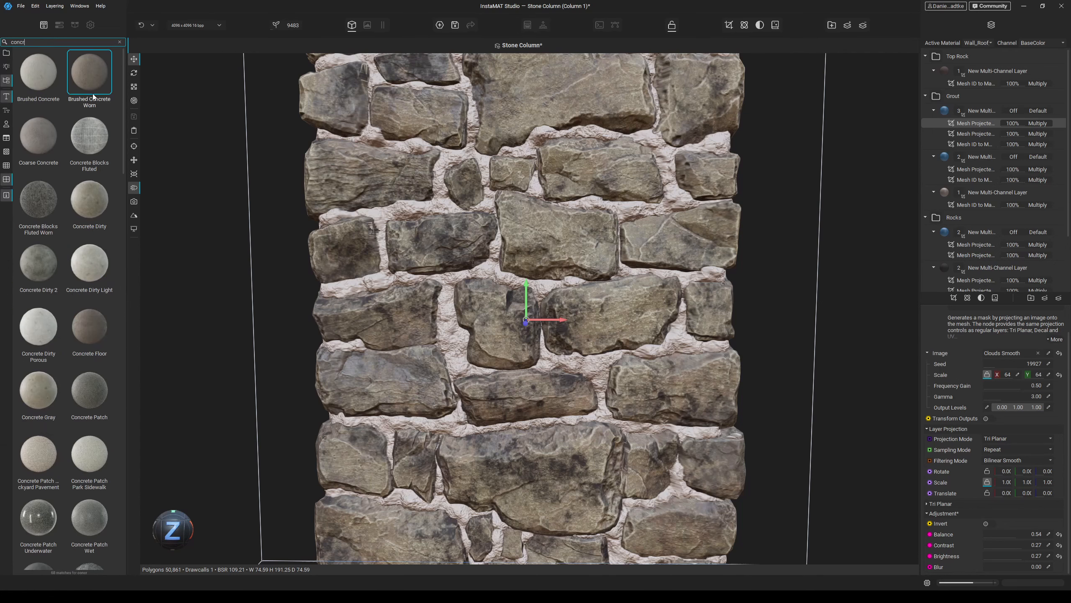
{"action": "mouse_move", "coordinate": [56, 130]}
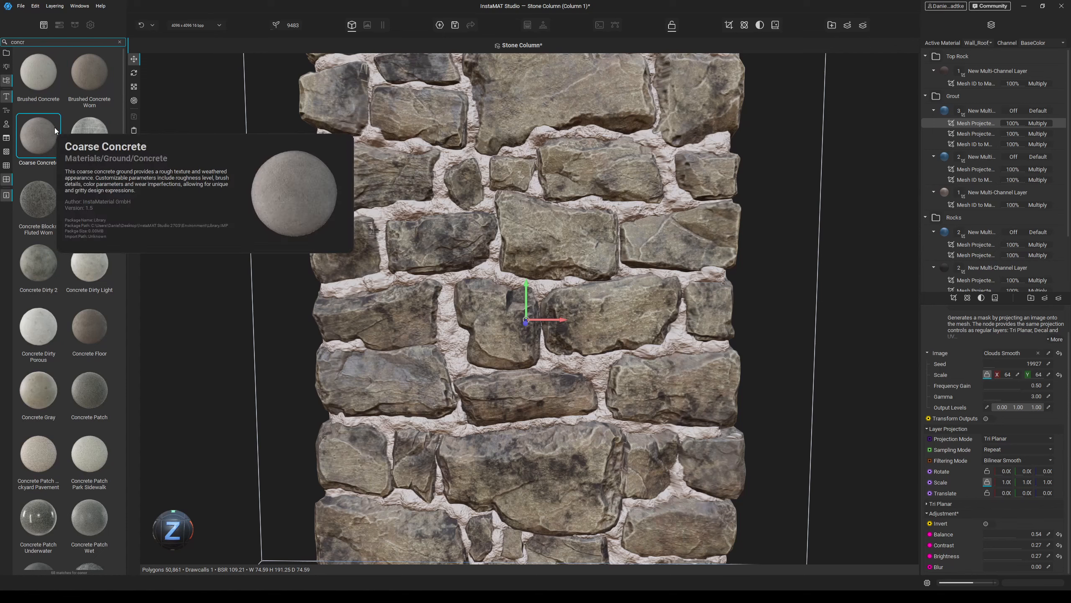
{"action": "left_click_drag", "start_coordinate": [49, 132], "coordinate": [984, 105]}
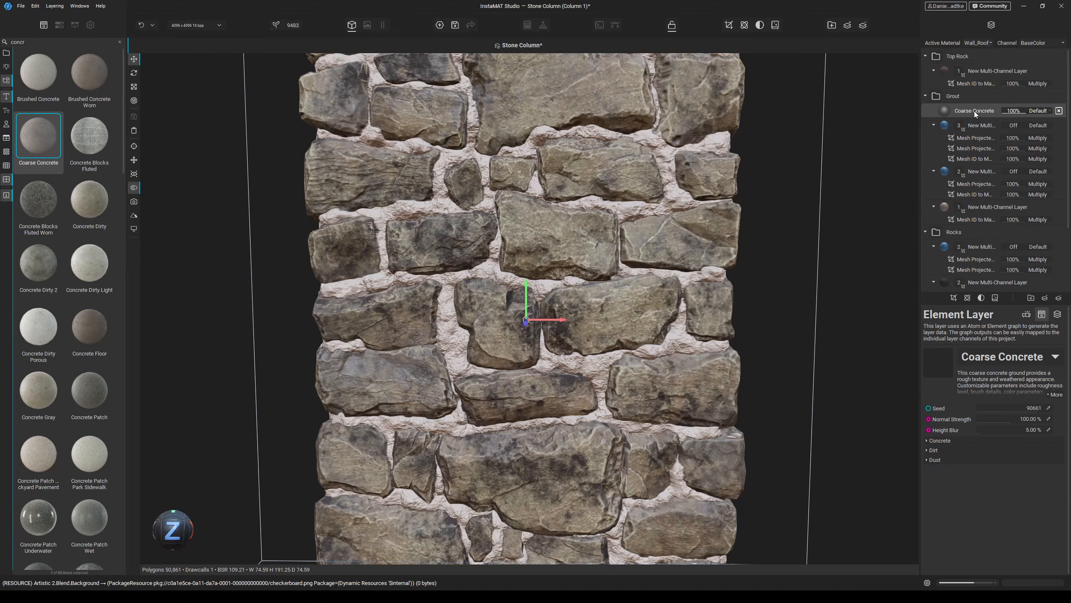
{"action": "left_click_drag", "start_coordinate": [556, 186], "coordinate": [588, 203], "text": "alt"}
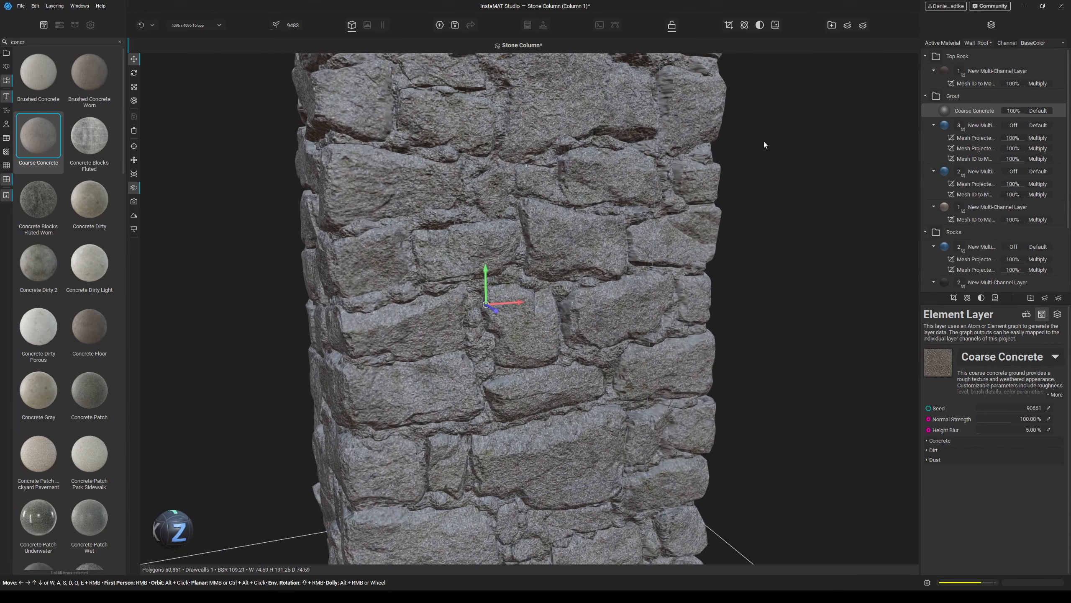
- Move the Coarse Concrete layer directly above the grout's base layer and restrict it to the grout with a Mesh ID to Mask
{"action": "left_click_drag", "start_coordinate": [970, 110], "coordinate": [954, 200]}
{"action": "left_click_drag", "start_coordinate": [751, 199], "coordinate": [779, 190], "text": "alt"}
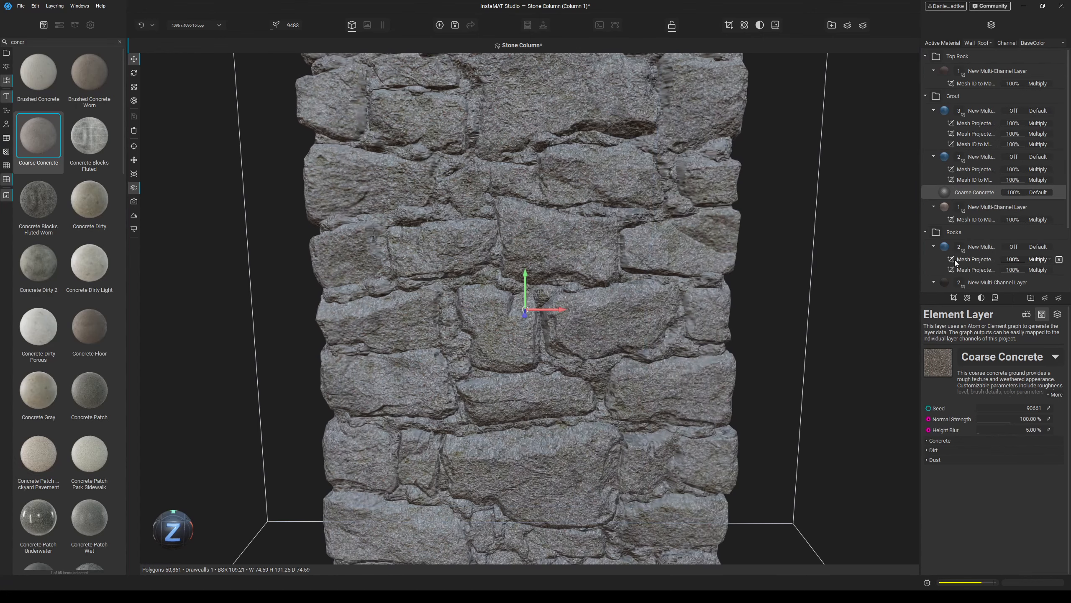
{"action": "left_click", "coordinate": [954, 297]}
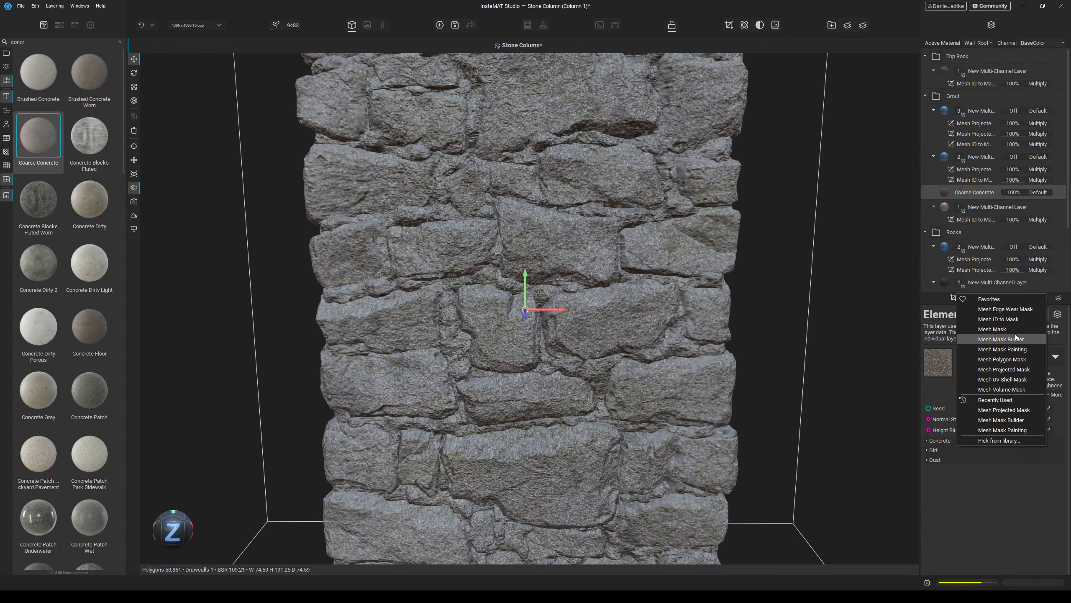
{"action": "left_click", "coordinate": [1013, 319]}
{"action": "left_click_drag", "start_coordinate": [864, 296], "coordinate": [647, 204], "text": "alt"}
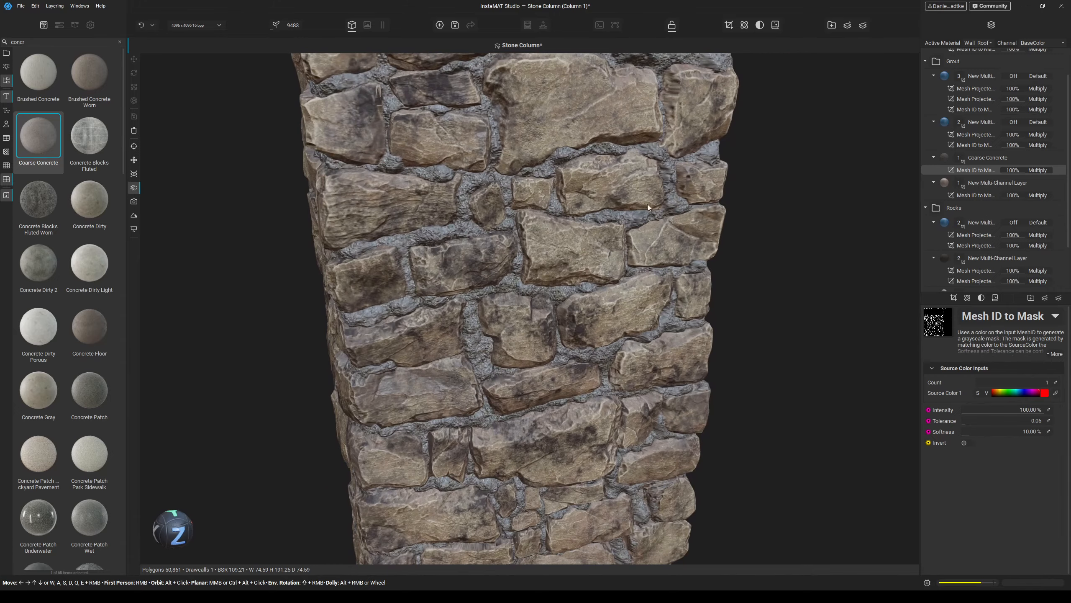
{"action": "scroll", "coordinate": [619, 195], "scroll_direction": "up", "scroll_amount": 5}
{"action": "middle_click_drag", "start_coordinate": [632, 160], "coordinate": [646, 239]}
{"action": "scroll", "coordinate": [651, 249], "scroll_direction": "down", "scroll_amount": 5}
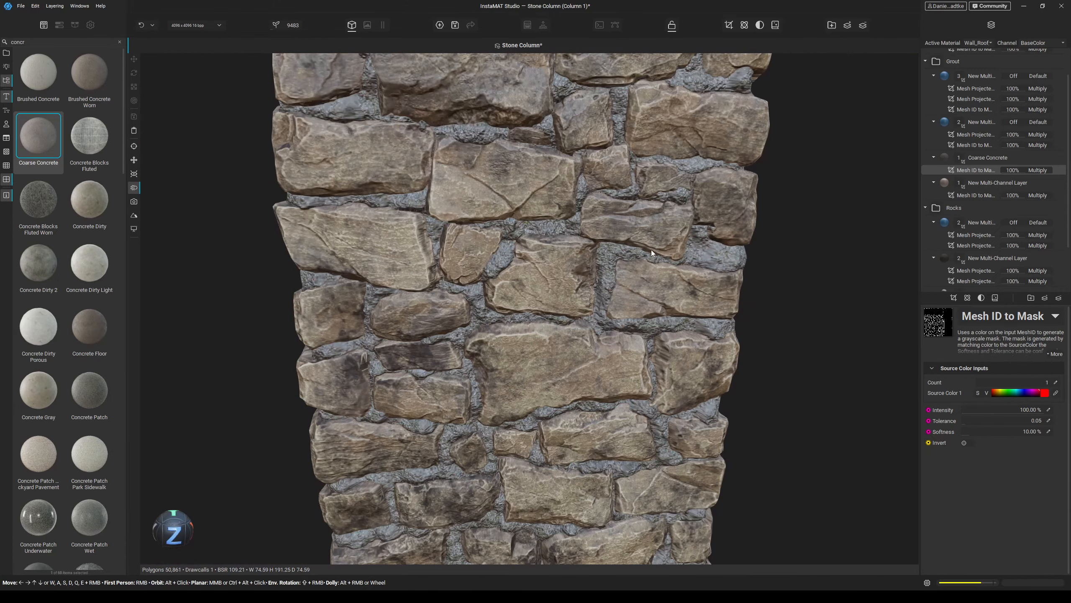
{"action": "scroll", "coordinate": [651, 249], "scroll_direction": "down", "scroll_amount": 3}
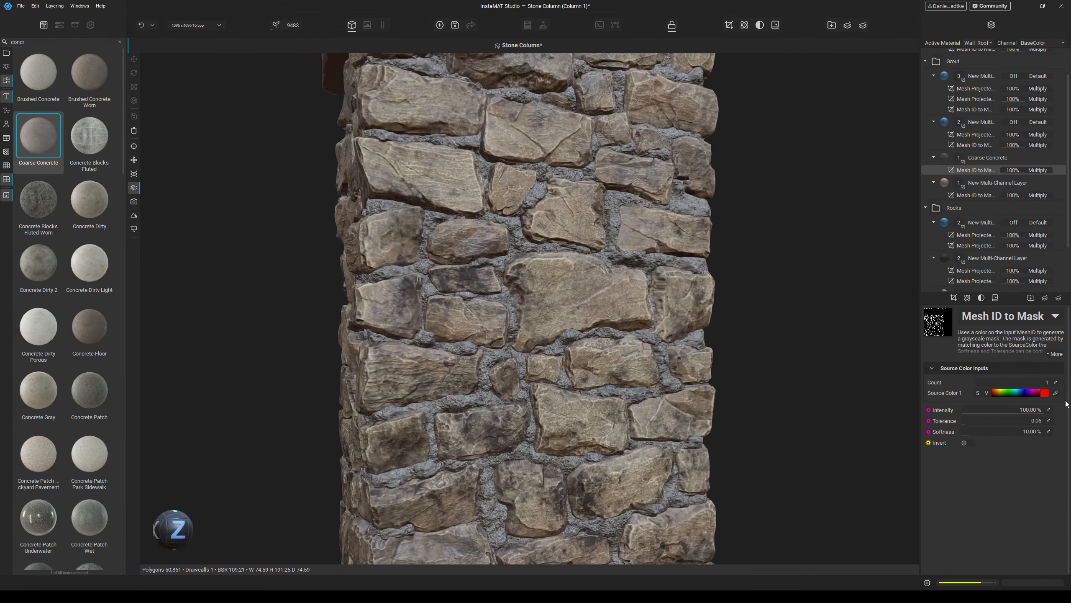
{"action": "left_click_drag", "start_coordinate": [633, 223], "coordinate": [605, 274], "text": "alt"}
{"action": "middle_click_drag", "start_coordinate": [605, 273], "coordinate": [599, 263]}
{"action": "left_click_drag", "start_coordinate": [599, 263], "coordinate": [604, 267], "text": "alt"}
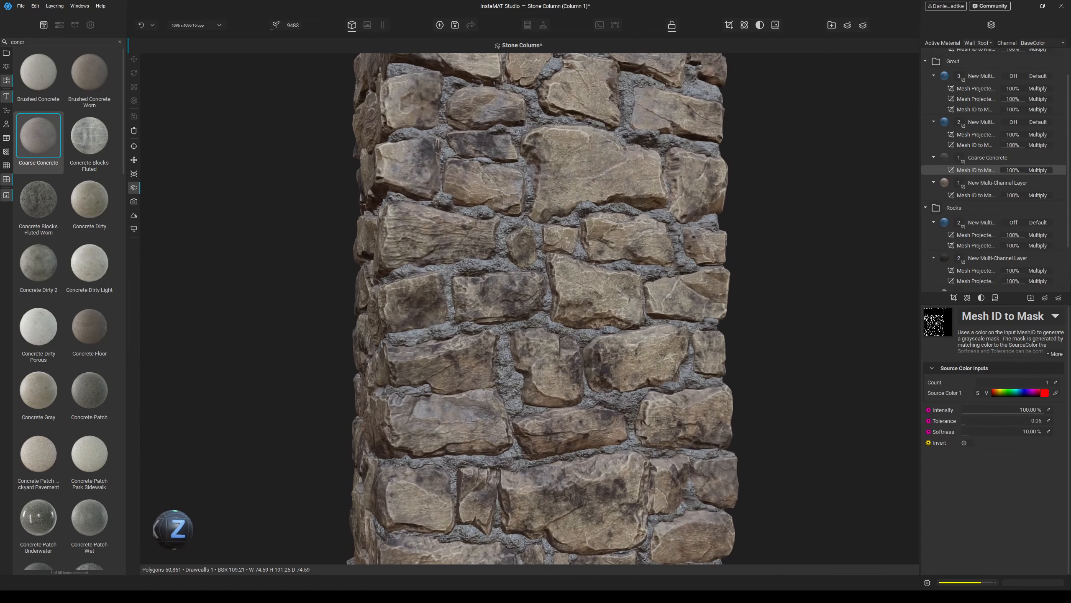
- Change the Coarse Concrete layer's Primary Color to a light, warm pinkish beige
{"action": "mouse_move", "coordinate": [977, 185]}
{"action": "left_mouse_down"}
{"action": "mouse_move", "coordinate": [966, 151]}
{"action": "mouse_move", "coordinate": [979, 181]}
{"action": "left_mouse_up"}
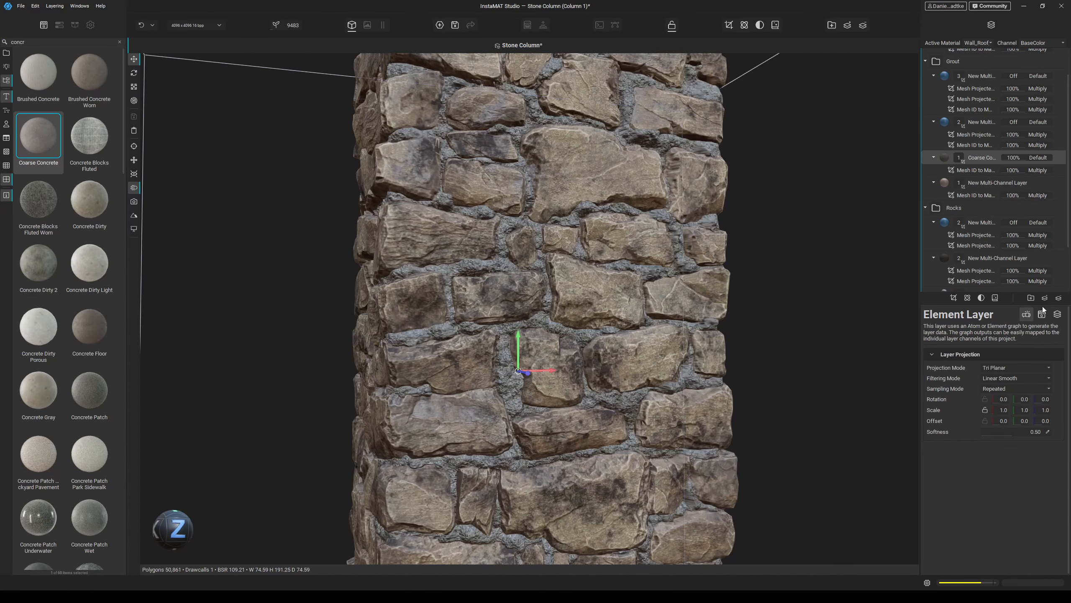
{"action": "left_click", "coordinate": [967, 442]}
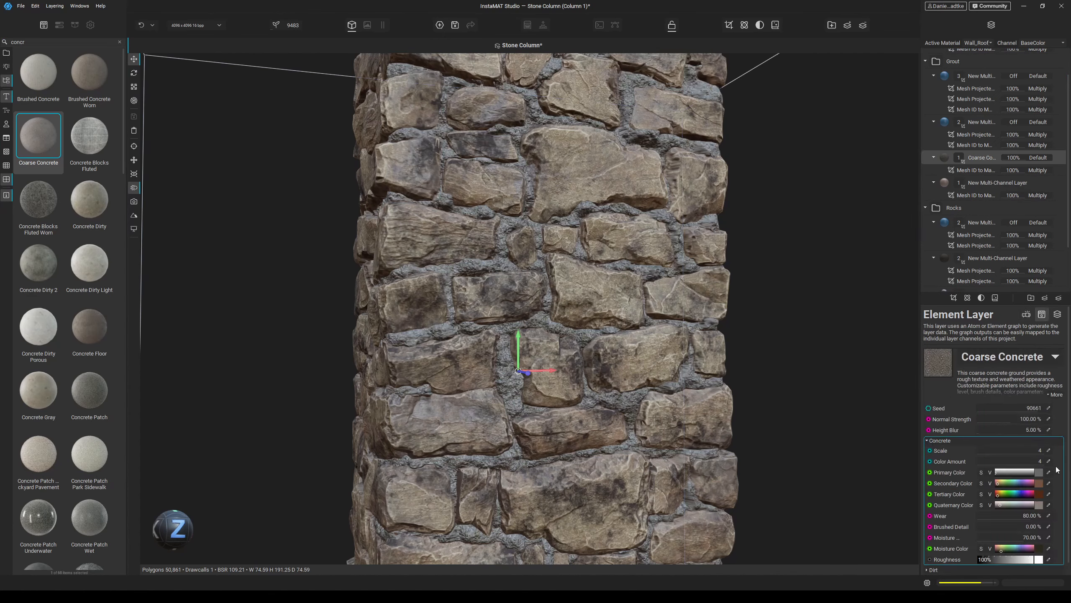
{"action": "left_click", "coordinate": [1043, 471]}
{"action": "left_click_drag", "start_coordinate": [1053, 432], "coordinate": [1053, 430]}
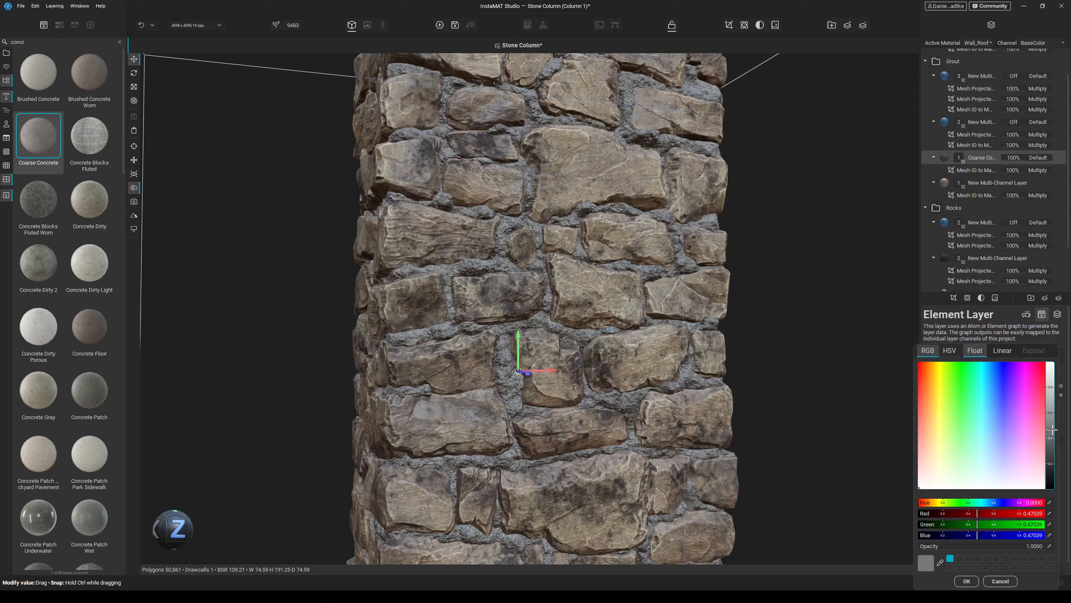
{"action": "left_click_drag", "start_coordinate": [935, 449], "coordinate": [921, 454]}
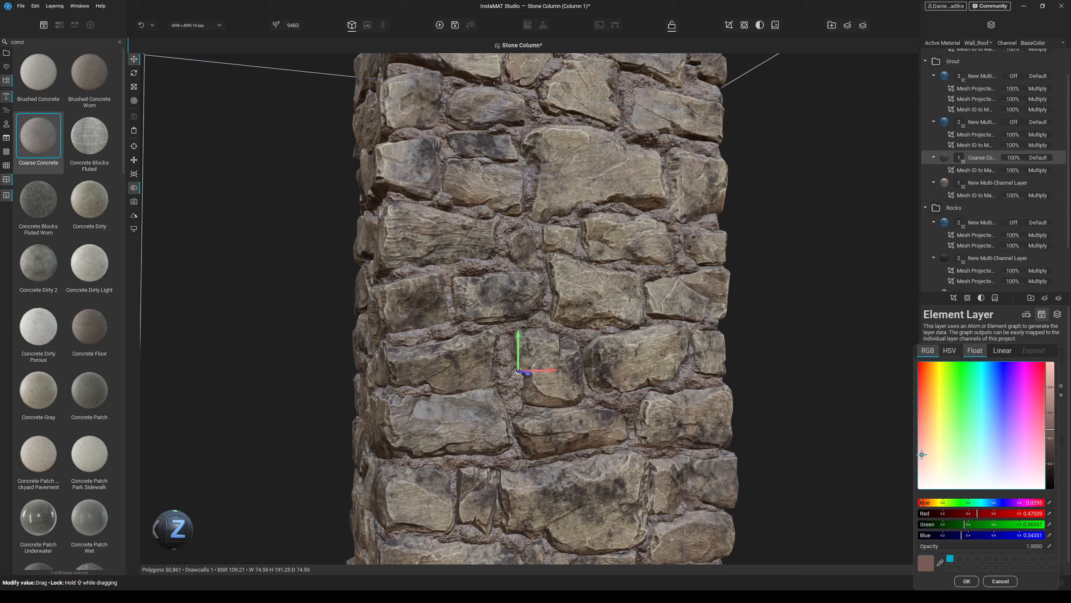
{"action": "left_click_drag", "start_coordinate": [1052, 429], "coordinate": [1051, 434]}
{"action": "left_click", "coordinate": [923, 463]}
{"action": "left_click", "coordinate": [1050, 403]}
{"action": "left_click", "coordinate": [745, 338]}
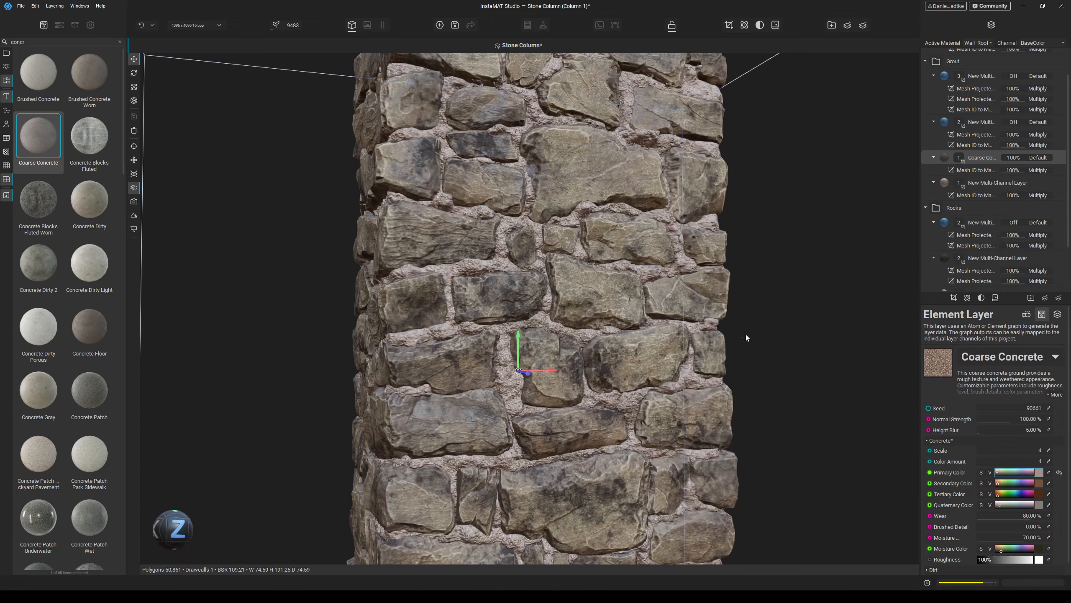
- Darken the Coarse Concrete layer's Secondary Color to a dark, warm brown
{"action": "left_click_drag", "start_coordinate": [745, 338], "coordinate": [732, 348], "text": "alt"}
{"action": "scroll", "coordinate": [732, 348], "scroll_direction": "down", "scroll_amount": 2}
{"action": "left_click", "coordinate": [1039, 483]}
{"action": "left_click_drag", "start_coordinate": [1051, 433], "coordinate": [1050, 462]}
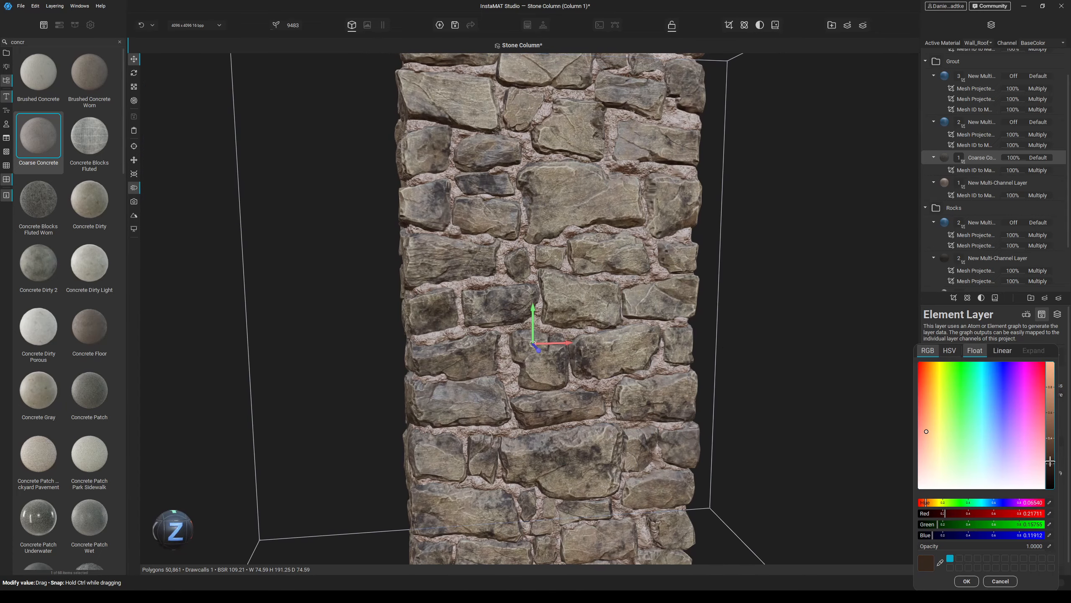
{"action": "mouse_move", "coordinate": [552, 359]}
{"action": "left_mouse_down", "text": "alt"}
{"action": "mouse_move", "coordinate": [620, 366]}
{"action": "mouse_move", "coordinate": [565, 359]}
{"action": "left_mouse_up", "text": "alt"}
- Change the Coarse Concrete layer's Tertiary Color to a muted brown
{"action": "left_click", "coordinate": [1039, 494]}
{"action": "left_click", "coordinate": [928, 439]}
{"action": "mouse_move", "coordinate": [1050, 439]}
{"action": "left_mouse_down"}
{"action": "mouse_move", "coordinate": [1051, 489]}
{"action": "mouse_move", "coordinate": [1050, 437]}
{"action": "left_mouse_up"}
{"action": "left_click", "coordinate": [607, 392]}
{"action": "scroll", "coordinate": [608, 392], "scroll_direction": "up", "scroll_amount": 3}
{"action": "left_click", "coordinate": [1039, 494]}
{"action": "left_click", "coordinate": [966, 581]}
{"action": "scroll", "coordinate": [590, 359], "scroll_direction": "down", "scroll_amount": 4}
{"action": "left_click_drag", "start_coordinate": [561, 359], "coordinate": [603, 361], "text": "alt"}
- Change the Coarse Concrete layer's Quaternary Color to a light pinkish beige
{"action": "left_click", "coordinate": [1039, 494]}
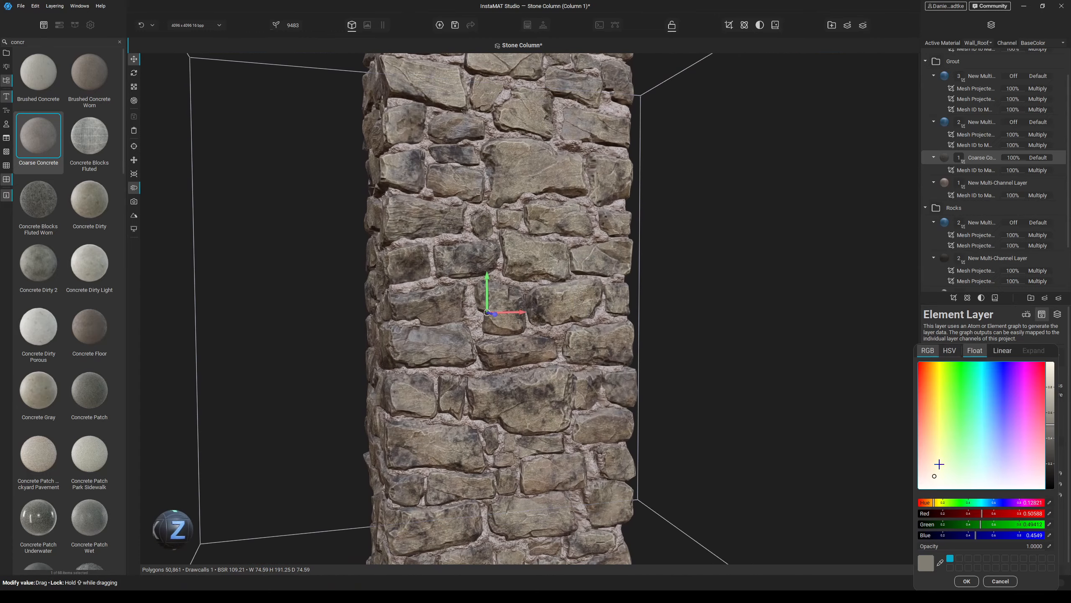
{"action": "left_click", "coordinate": [924, 455]}
{"action": "left_click_drag", "start_coordinate": [1051, 455], "coordinate": [1050, 375]}
{"action": "scroll", "coordinate": [607, 361], "scroll_direction": "up", "scroll_amount": 4}
{"action": "left_click_drag", "start_coordinate": [611, 361], "coordinate": [557, 364], "text": "alt"}
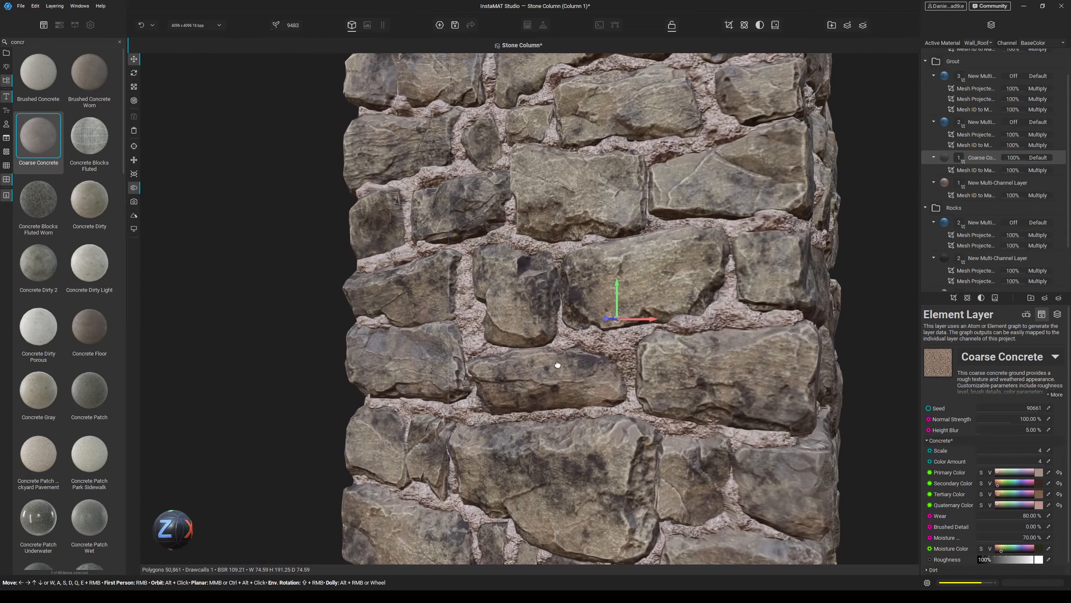
- Examine the recoloured grout between the rocks up close and across the full column
{"action": "middle_click_drag", "start_coordinate": [557, 365], "coordinate": [546, 396]}
{"action": "scroll", "coordinate": [546, 396], "scroll_direction": "down", "scroll_amount": 4}
{"action": "left_click_drag", "start_coordinate": [443, 207], "coordinate": [487, 233], "text": "alt"}
{"action": "middle_click_drag", "start_coordinate": [486, 232], "coordinate": [493, 244]}
{"action": "scroll", "coordinate": [492, 245], "scroll_direction": "up", "scroll_amount": 3}
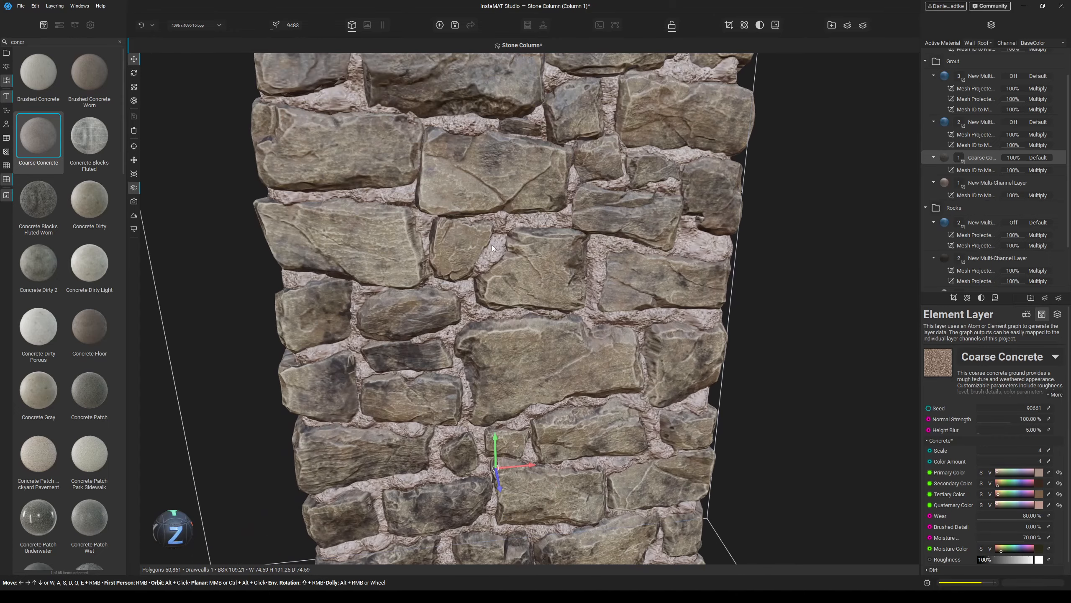
{"action": "left_click_drag", "start_coordinate": [492, 244], "coordinate": [586, 282], "text": "alt"}
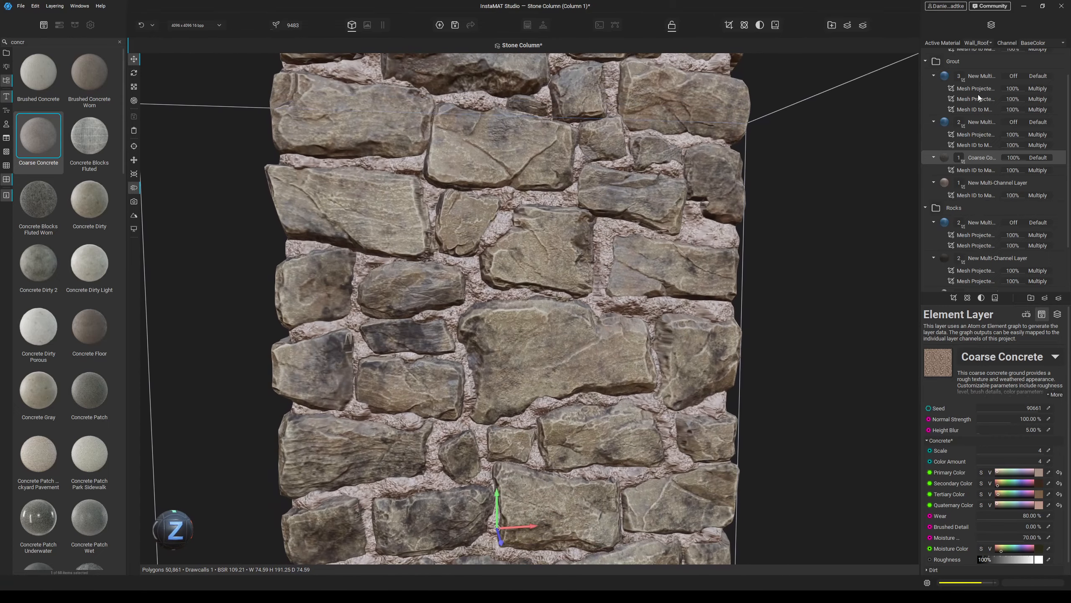
{"action": "scroll", "coordinate": [977, 98], "scroll_direction": "up", "scroll_amount": 1}
{"action": "scroll", "coordinate": [829, 359], "scroll_direction": "down", "scroll_amount": 5}
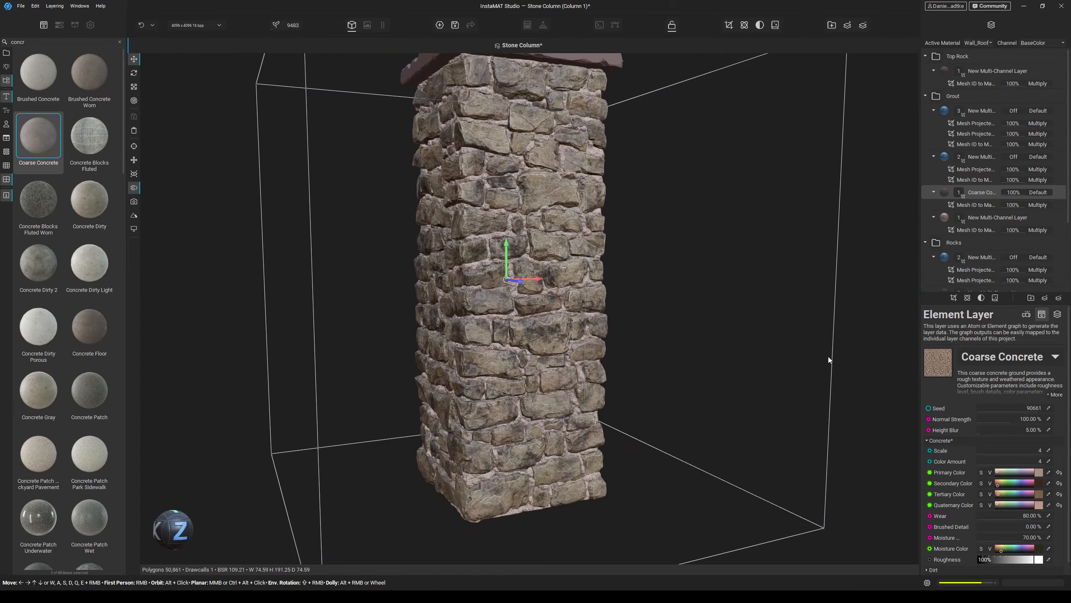
{"action": "left_click_drag", "start_coordinate": [829, 359], "coordinate": [679, 317], "text": "alt"}
{"action": "middle_click_drag", "start_coordinate": [679, 316], "coordinate": [683, 349]}
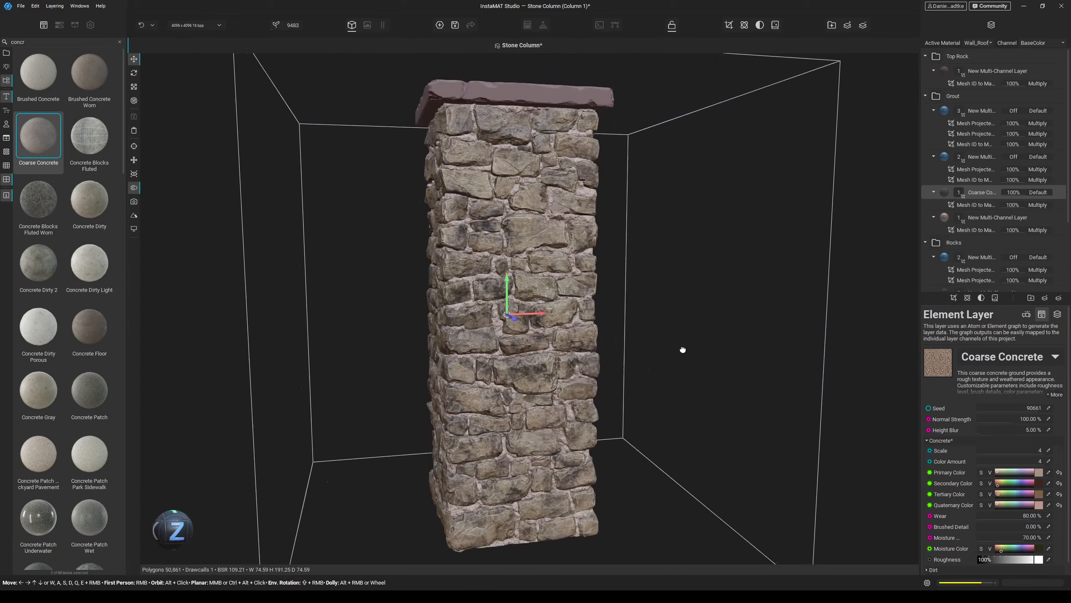
{"action": "left_click_drag", "start_coordinate": [683, 350], "coordinate": [708, 312], "text": "alt"}
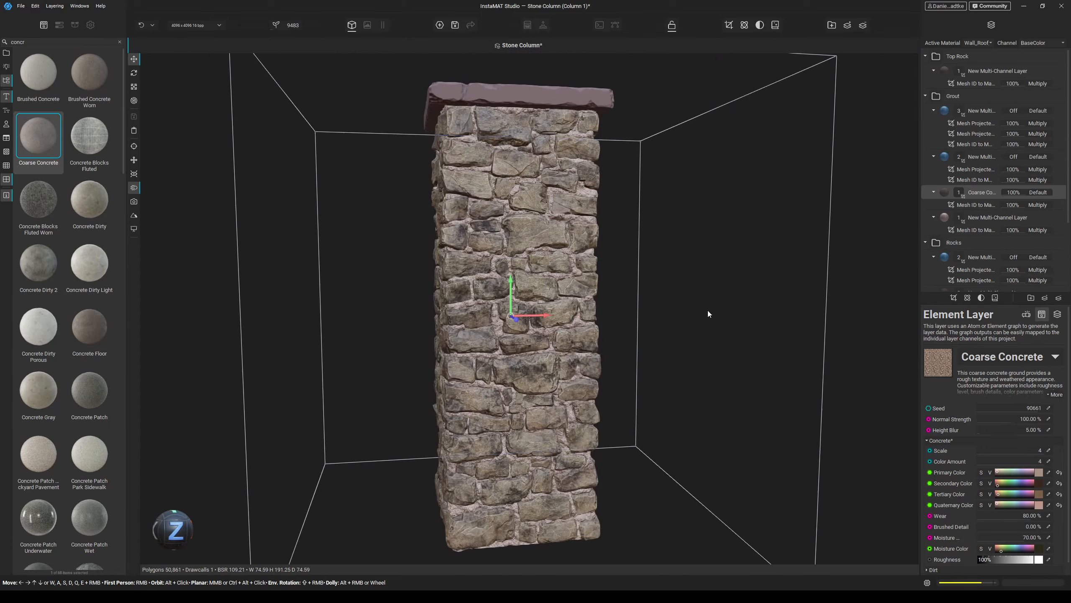
{"action": "left_click", "coordinate": [926, 96]}
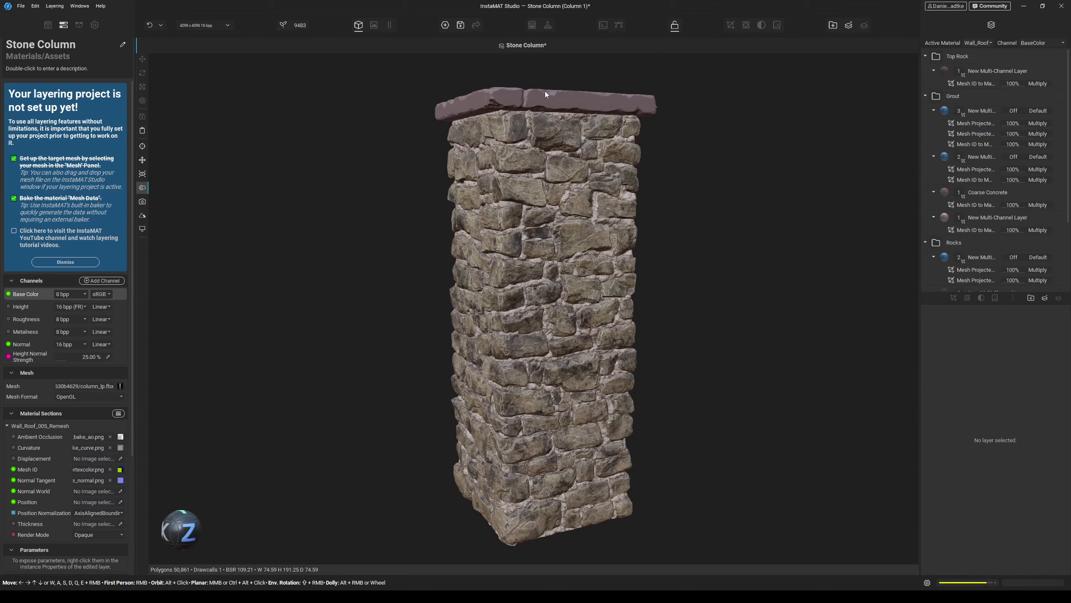
- Hide the plain multi-channel layer in the Top Rock group and check the bare cap slab
{"action": "left_click_drag", "start_coordinate": [559, 133], "coordinate": [540, 278], "text": "alt"}
{"action": "scroll", "coordinate": [541, 279], "scroll_direction": "up", "scroll_amount": 3}
{"action": "scroll", "coordinate": [527, 262], "scroll_direction": "down", "scroll_amount": 1}
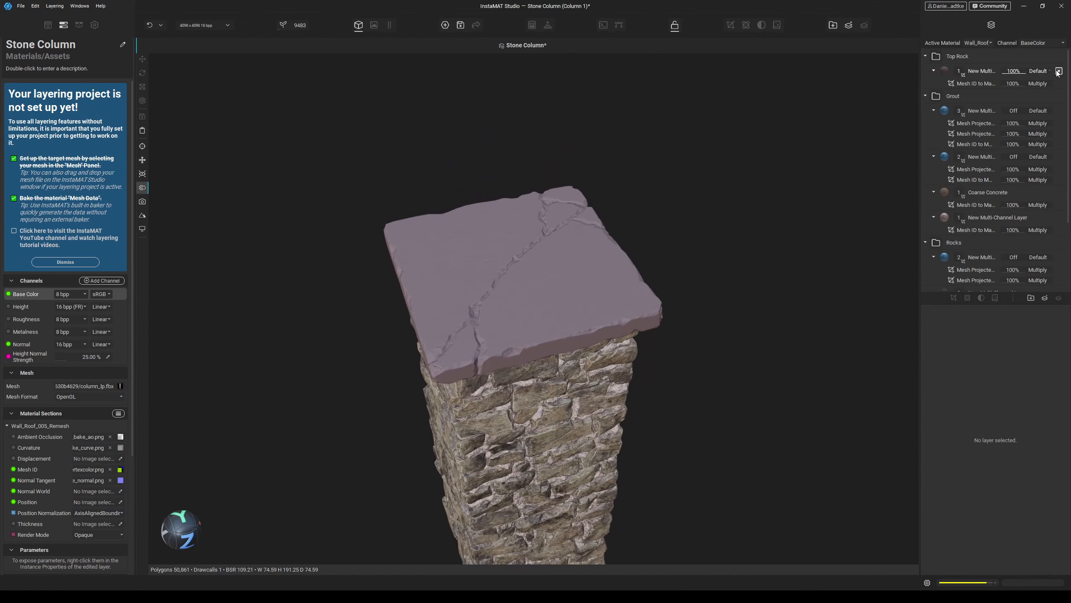
{"action": "left_click", "coordinate": [1059, 71]}
{"action": "left_click_drag", "start_coordinate": [664, 209], "coordinate": [643, 240], "text": "alt"}
{"action": "scroll", "coordinate": [629, 263], "scroll_direction": "up", "scroll_amount": 5}
{"action": "scroll", "coordinate": [629, 262], "scroll_direction": "down", "scroll_amount": 5}
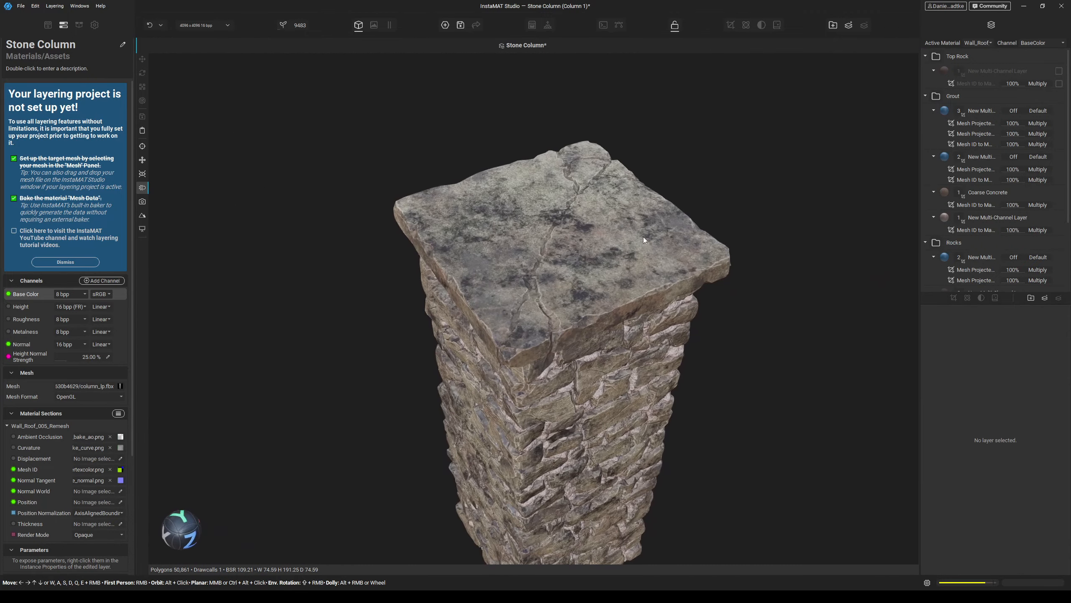
- Search the library for "rocky" and apply the Rocky Concrete material to the column
{"action": "left_click", "coordinate": [48, 25]}
{"action": "left_click", "coordinate": [45, 42]}
{"action": "type", "text": "ro"}
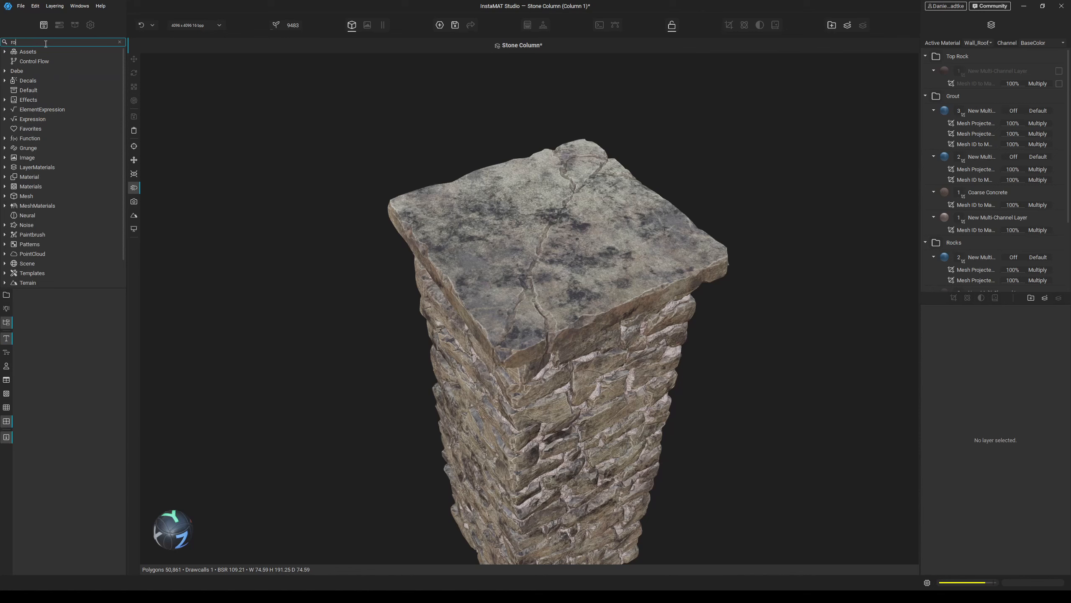
{"action": "type", "text": "cky"}
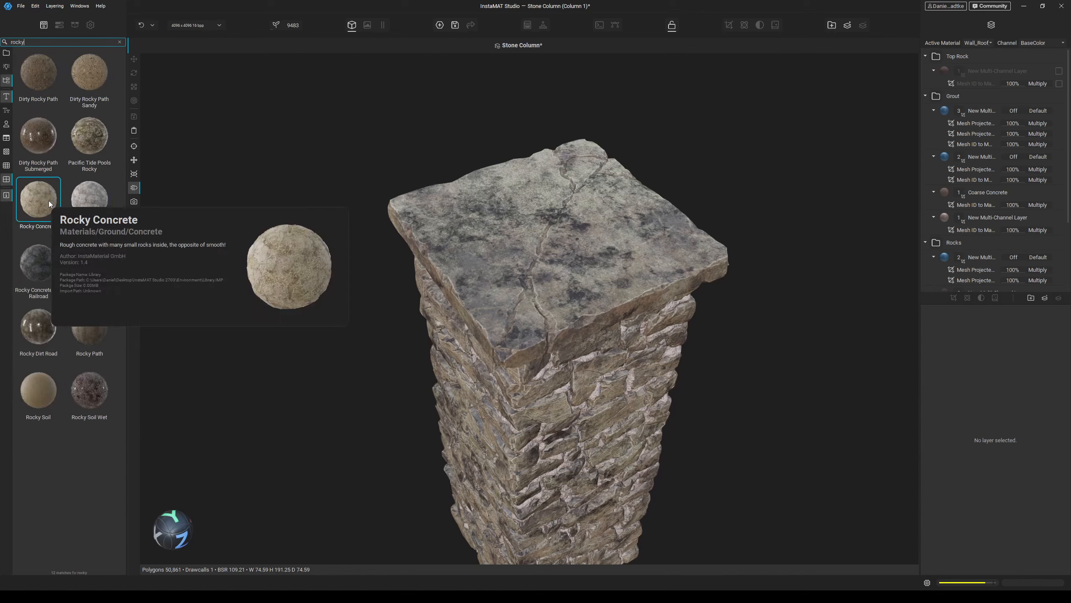
{"action": "left_click_drag", "start_coordinate": [50, 203], "coordinate": [585, 196]}
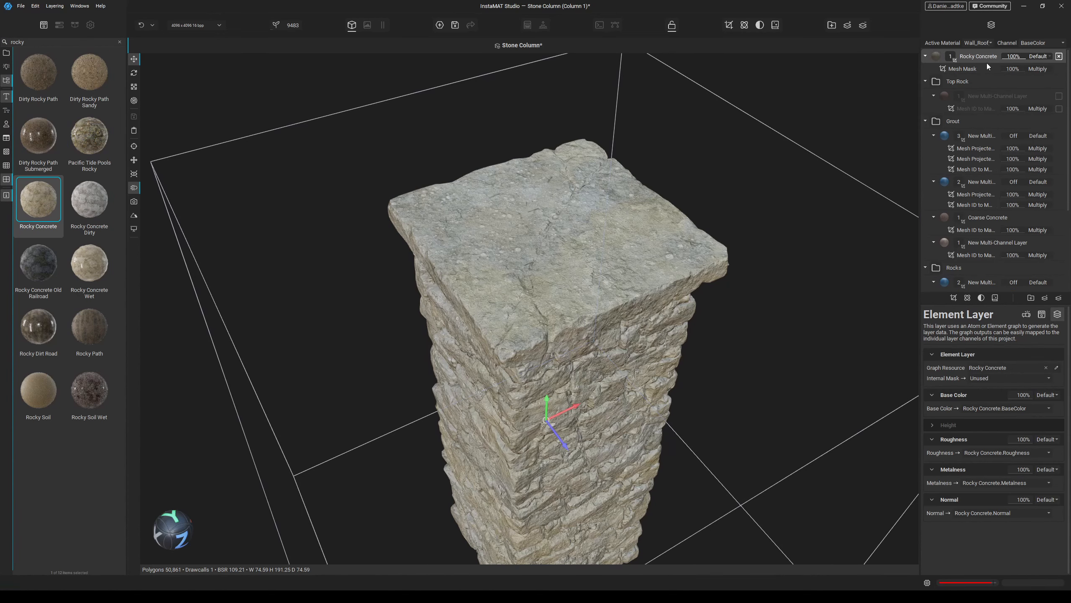
- Move the Rocky Concrete layer into the Top Rock group and restrict it to the cap with a blue-sourced Mesh ID to Mask
{"action": "left_click_drag", "start_coordinate": [973, 54], "coordinate": [967, 88]}
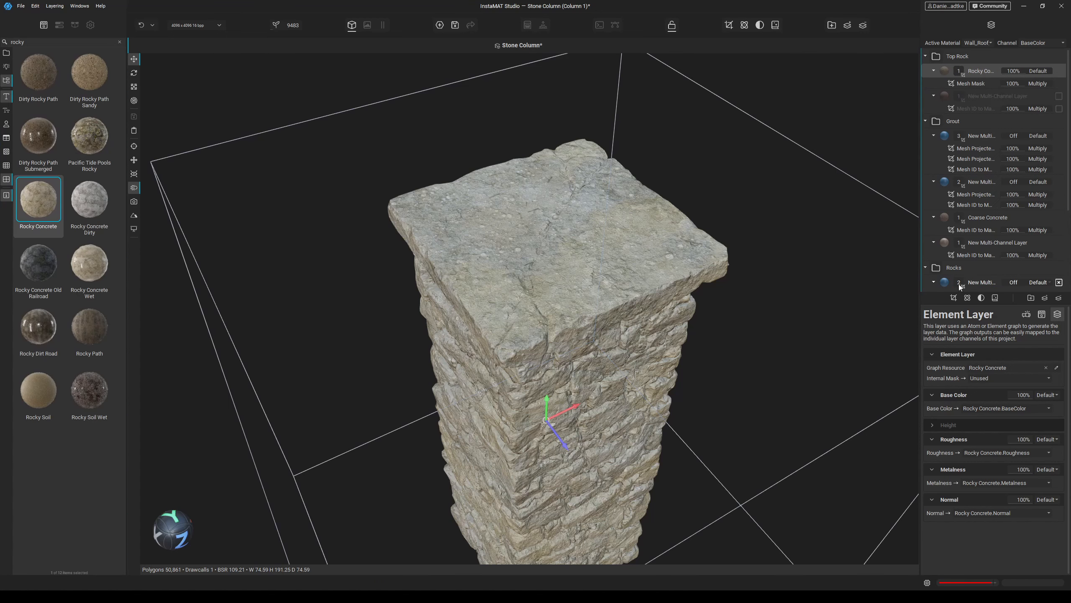
{"action": "left_click", "coordinate": [954, 298]}
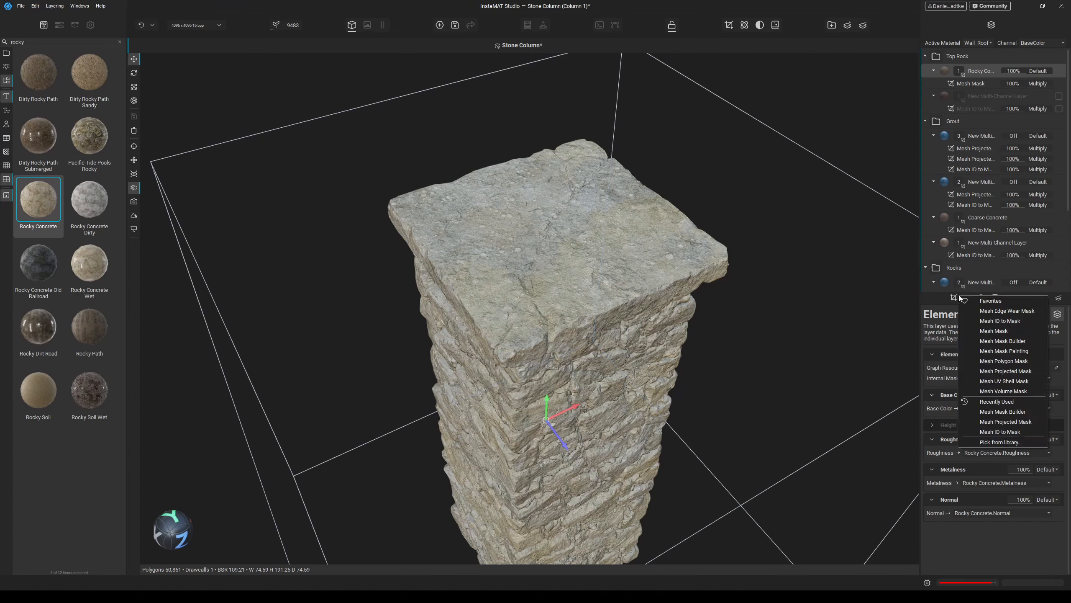
{"action": "left_click", "coordinate": [1010, 321]}
{"action": "left_click", "coordinate": [1020, 392]}
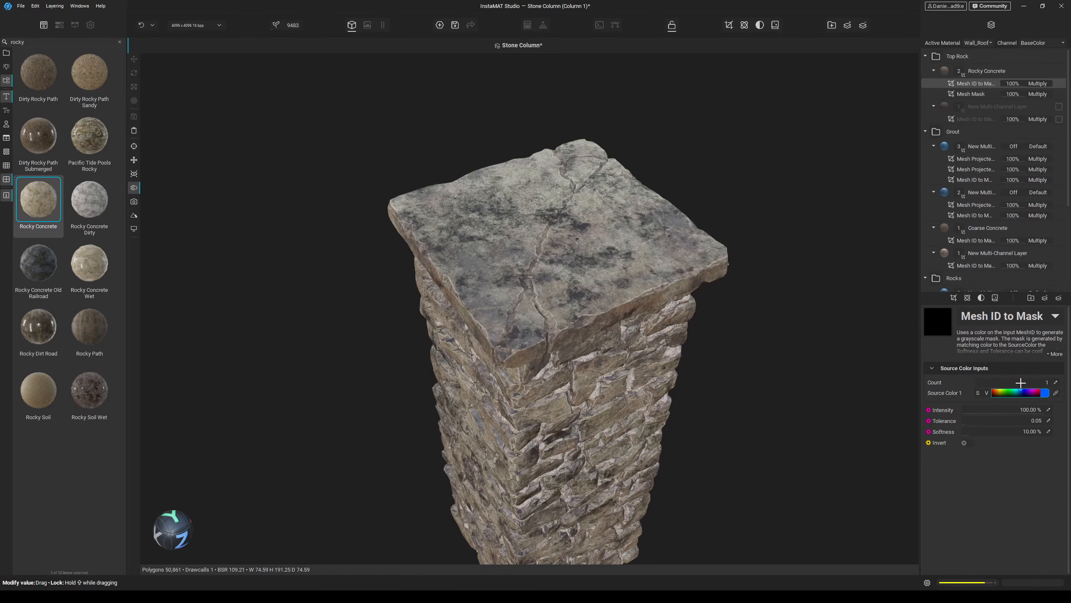
{"action": "left_click", "coordinate": [979, 95]}
{"action": "left_click", "coordinate": [980, 84]}
{"action": "left_click", "coordinate": [1024, 391]}
- Examine the Rocky Concrete surface on the cap slab from above and at an angle
{"action": "left_click_drag", "start_coordinate": [561, 215], "coordinate": [451, 315], "text": "alt"}
{"action": "scroll", "coordinate": [564, 254], "scroll_direction": "up", "scroll_amount": 5}
{"action": "scroll", "coordinate": [562, 260], "scroll_direction": "down", "scroll_amount": 4}
{"action": "scroll", "coordinate": [501, 271], "scroll_direction": "up", "scroll_amount": 5}
{"action": "scroll", "coordinate": [506, 292], "scroll_direction": "down", "scroll_amount": 5}
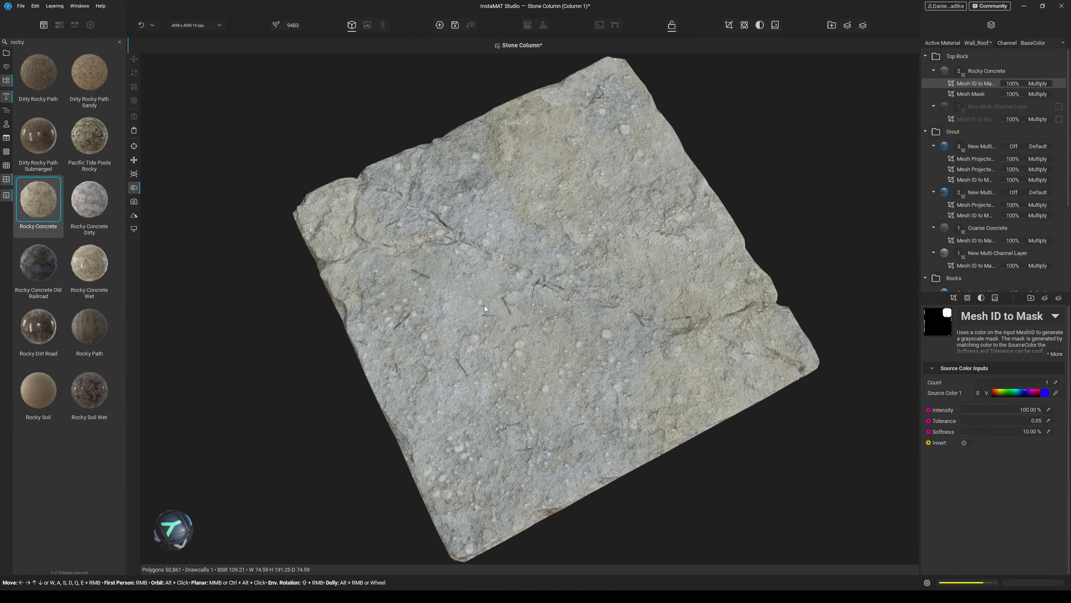
{"action": "left_click_drag", "start_coordinate": [549, 358], "coordinate": [505, 278], "text": "alt"}
{"action": "scroll", "coordinate": [510, 314], "scroll_direction": "down", "scroll_amount": 4}
{"action": "scroll", "coordinate": [514, 282], "scroll_direction": "up", "scroll_amount": 5}
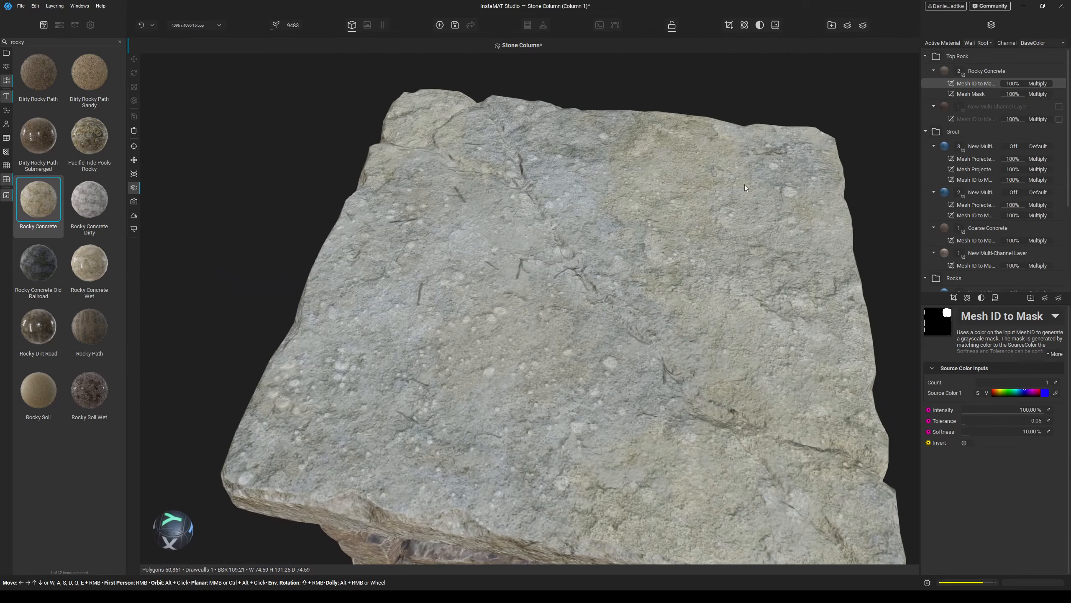
- Set the Rocky Concrete layer's Twigs density to 0% and review its Dust settings
{"action": "left_click", "coordinate": [982, 71]}
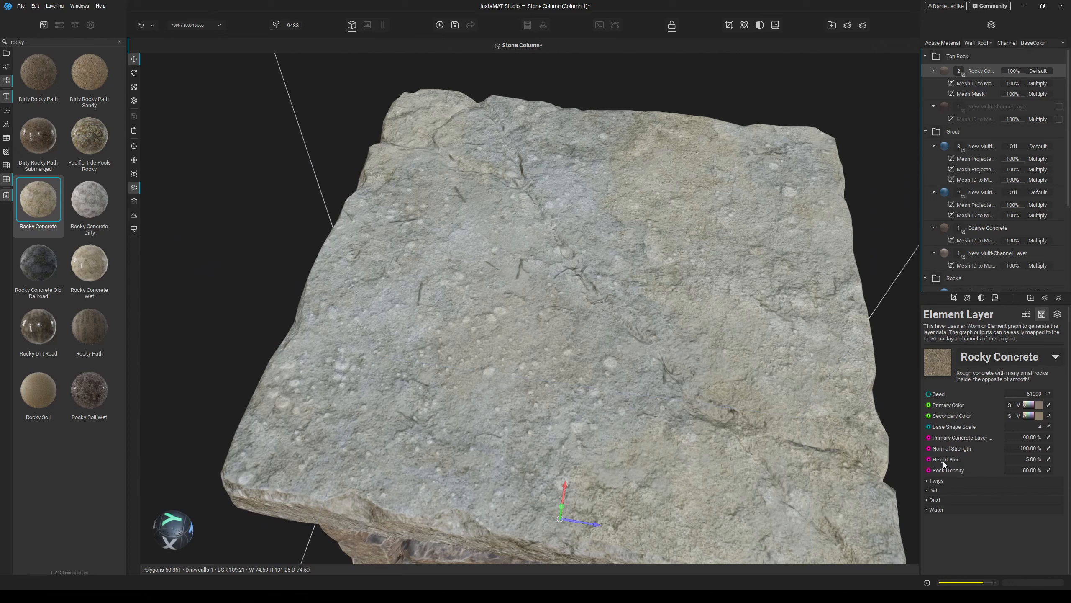
{"action": "left_click", "coordinate": [944, 481]}
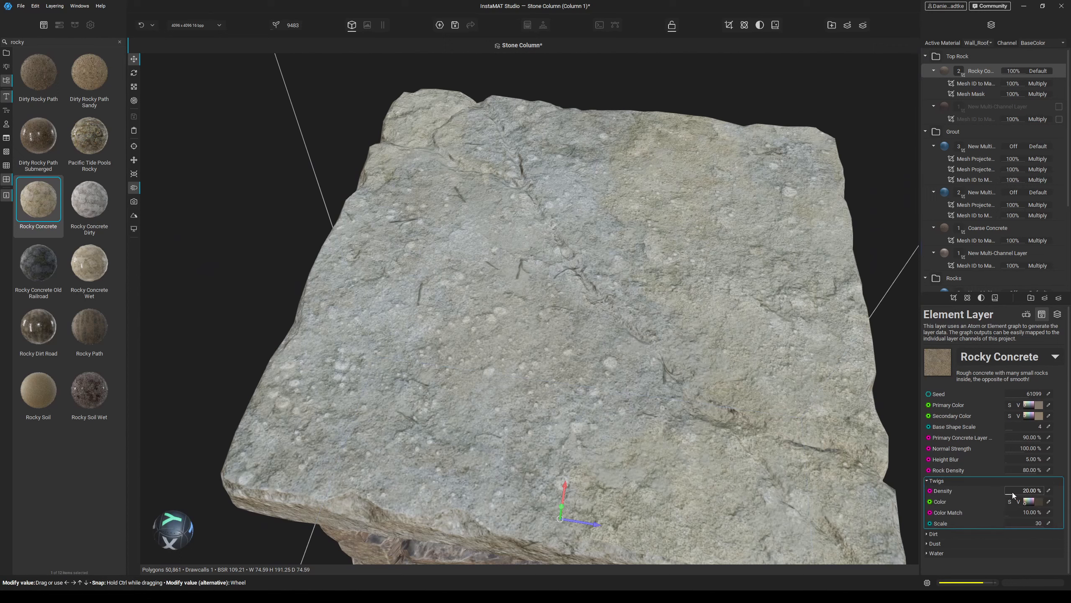
{"action": "left_click_drag", "start_coordinate": [1011, 491], "coordinate": [951, 482]}
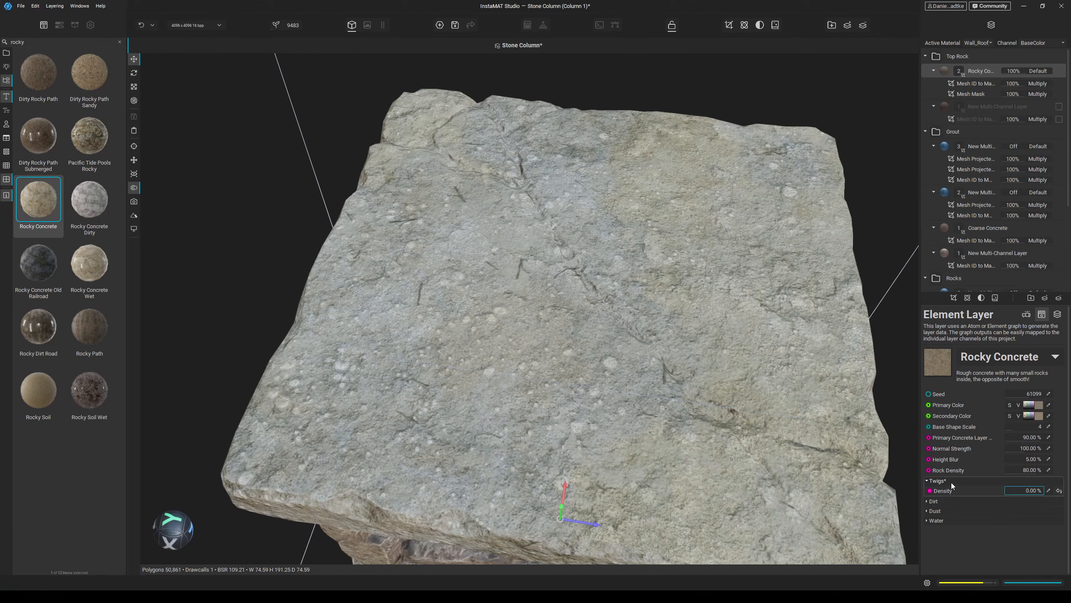
{"action": "left_click", "coordinate": [951, 500]}
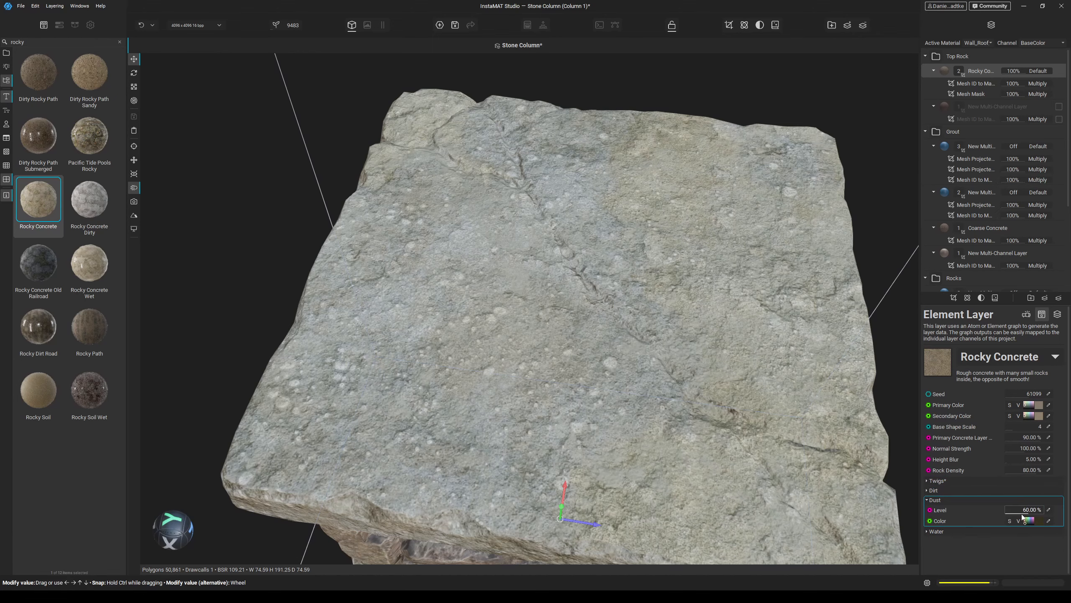
{"action": "left_click", "coordinate": [952, 500]}
- Increase the Rocky Concrete layer's Base Shape Scale and check the cap slab's texture
{"action": "scroll", "coordinate": [596, 391], "scroll_direction": "down", "scroll_amount": 5}
{"action": "mouse_move", "coordinate": [597, 390]}
{"action": "left_mouse_down", "text": "alt"}
{"action": "mouse_move", "coordinate": [629, 423]}
{"action": "mouse_move", "coordinate": [598, 392]}
{"action": "left_mouse_up", "text": "alt"}
{"action": "scroll", "coordinate": [609, 401], "scroll_direction": "up", "scroll_amount": 3}
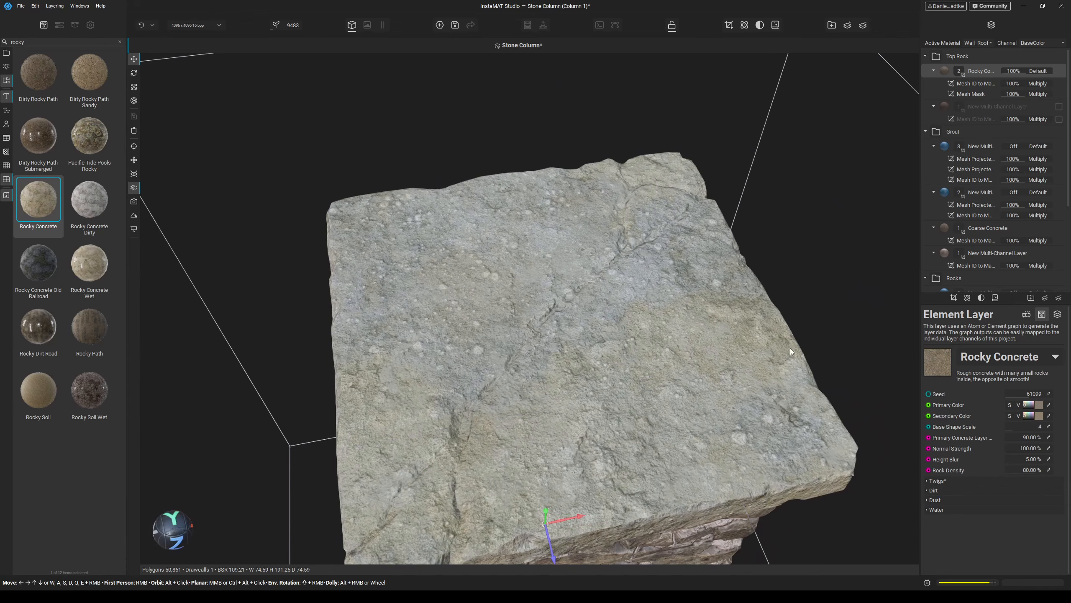
{"action": "left_click_drag", "start_coordinate": [692, 354], "coordinate": [712, 371], "text": "alt"}
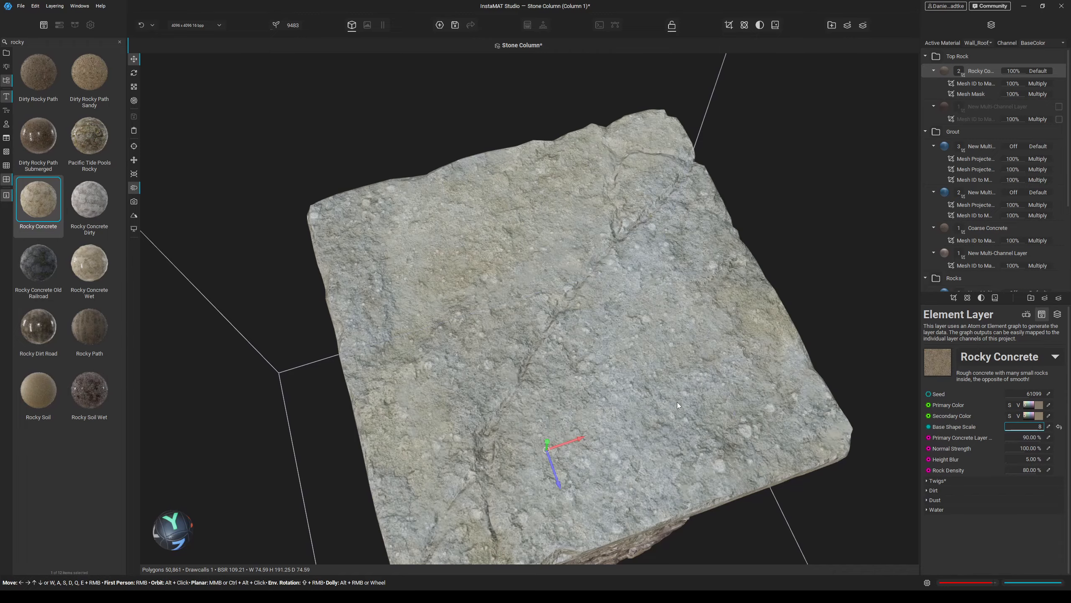
{"action": "left_click_drag", "start_coordinate": [646, 372], "coordinate": [597, 285], "text": "alt"}
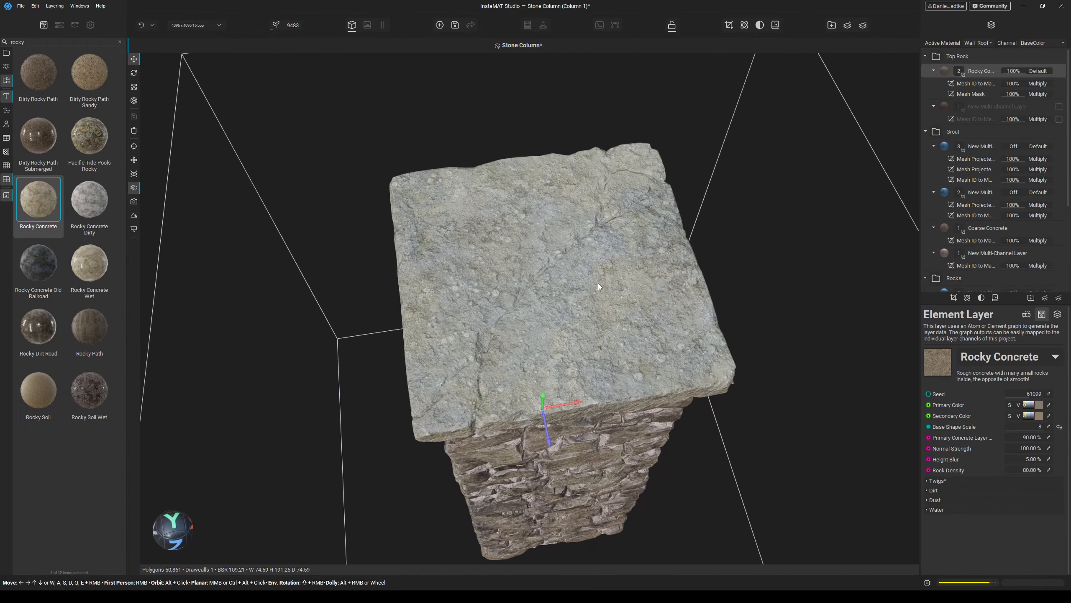
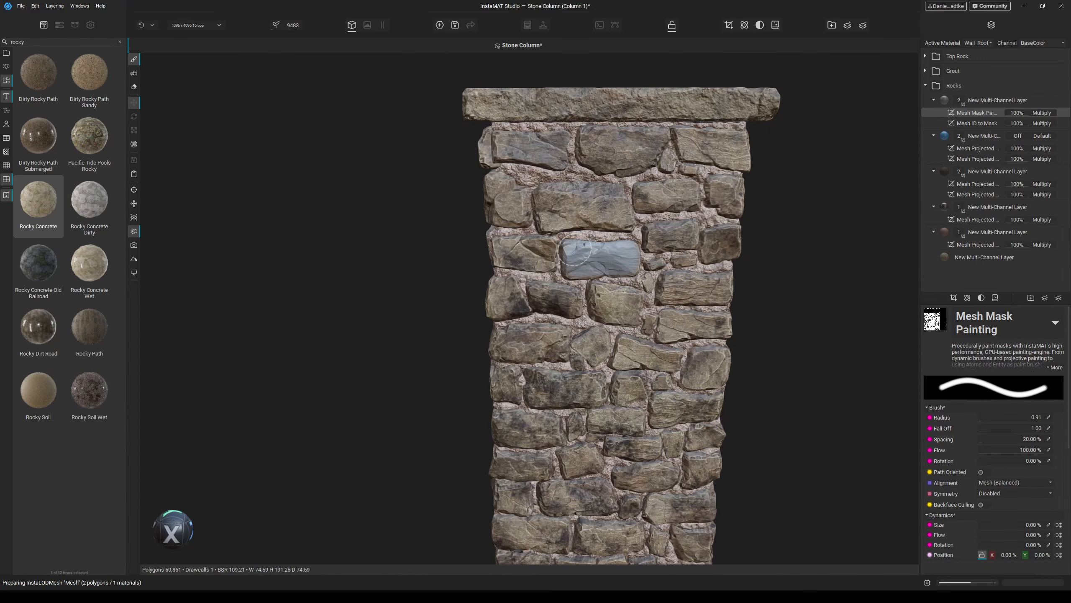
- Paint the top Rocks layer's mask onto scattered individual stones on the upper and middle part of the column face
{"action": "mouse_move", "coordinate": [627, 148]}
{"action": "left_mouse_down"}
{"action": "mouse_move", "coordinate": [597, 141]}
{"action": "mouse_move", "coordinate": [652, 139]}
{"action": "mouse_move", "coordinate": [598, 153]}
{"action": "left_mouse_up"}
{"action": "left_click_drag", "start_coordinate": [692, 285], "coordinate": [670, 291]}
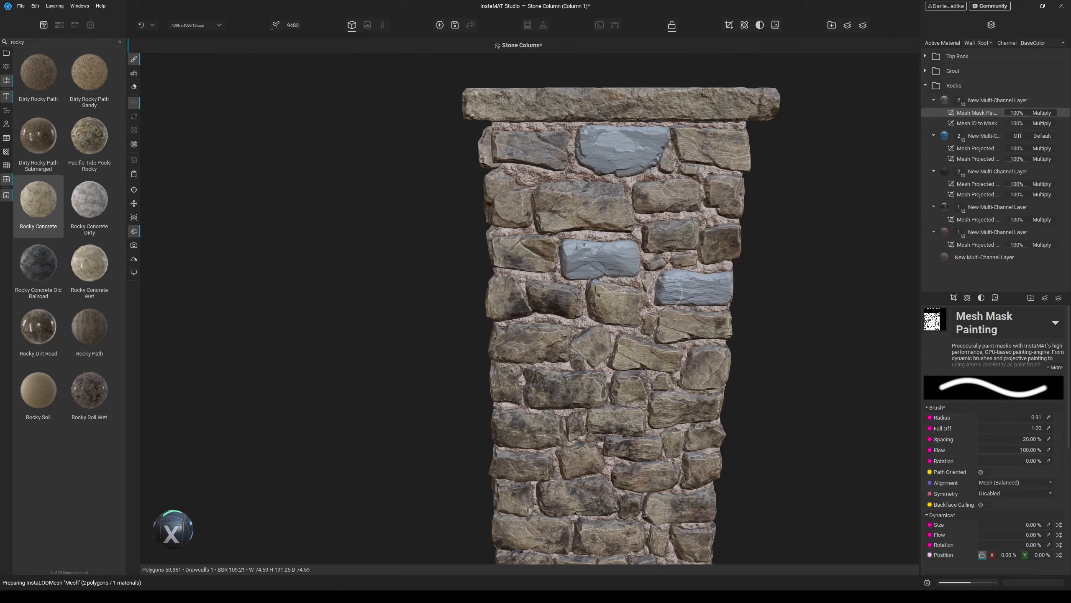
{"action": "middle_click_drag", "start_coordinate": [586, 346], "coordinate": [626, 200]}
{"action": "mouse_move", "coordinate": [544, 200]}
{"action": "left_mouse_down"}
{"action": "mouse_move", "coordinate": [601, 191]}
{"action": "mouse_move", "coordinate": [545, 193]}
{"action": "left_mouse_up"}
{"action": "left_click_drag", "start_coordinate": [734, 219], "coordinate": [757, 216]}
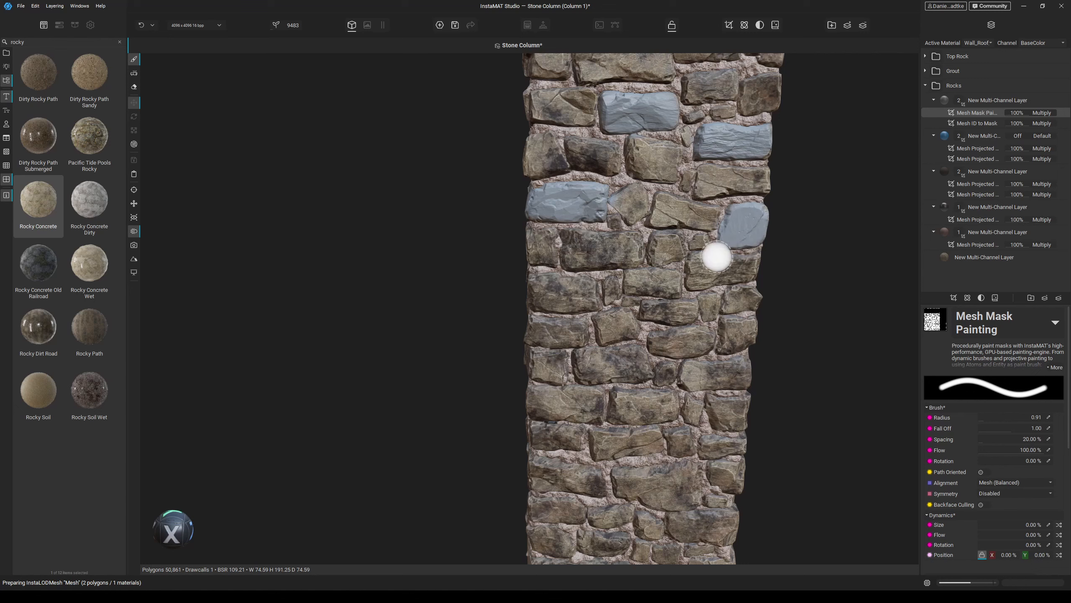
{"action": "mouse_move", "coordinate": [659, 278]}
{"action": "left_mouse_down"}
{"action": "mouse_move", "coordinate": [675, 291]}
{"action": "mouse_move", "coordinate": [699, 279]}
{"action": "left_mouse_up"}
{"action": "mouse_move", "coordinate": [607, 359]}
{"action": "left_mouse_down"}
{"action": "mouse_move", "coordinate": [587, 359]}
{"action": "mouse_move", "coordinate": [623, 356]}
{"action": "left_mouse_up"}
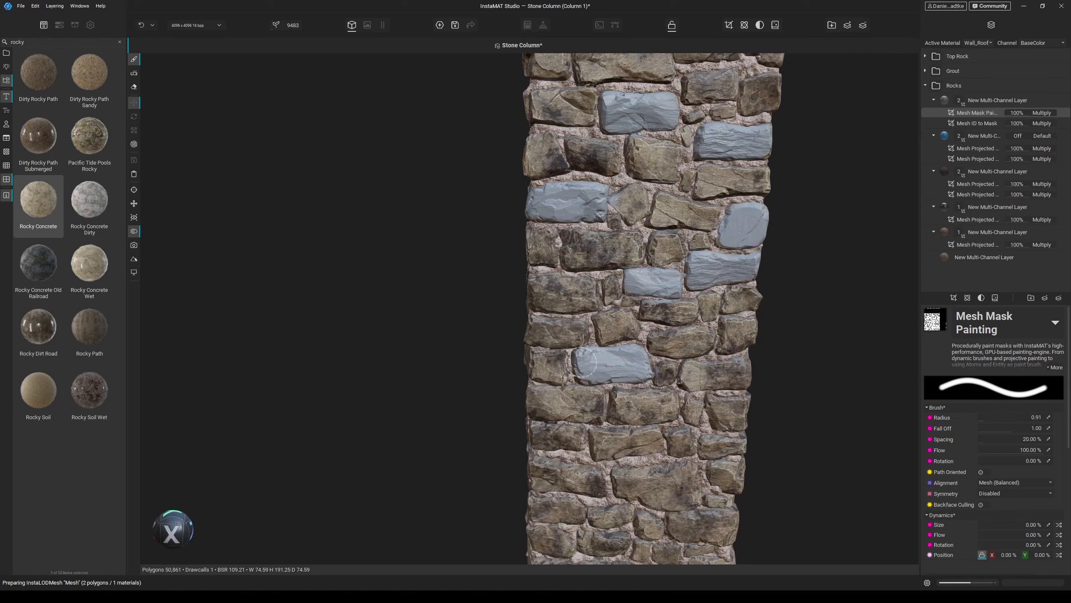
{"action": "left_click_drag", "start_coordinate": [739, 333], "coordinate": [737, 327]}
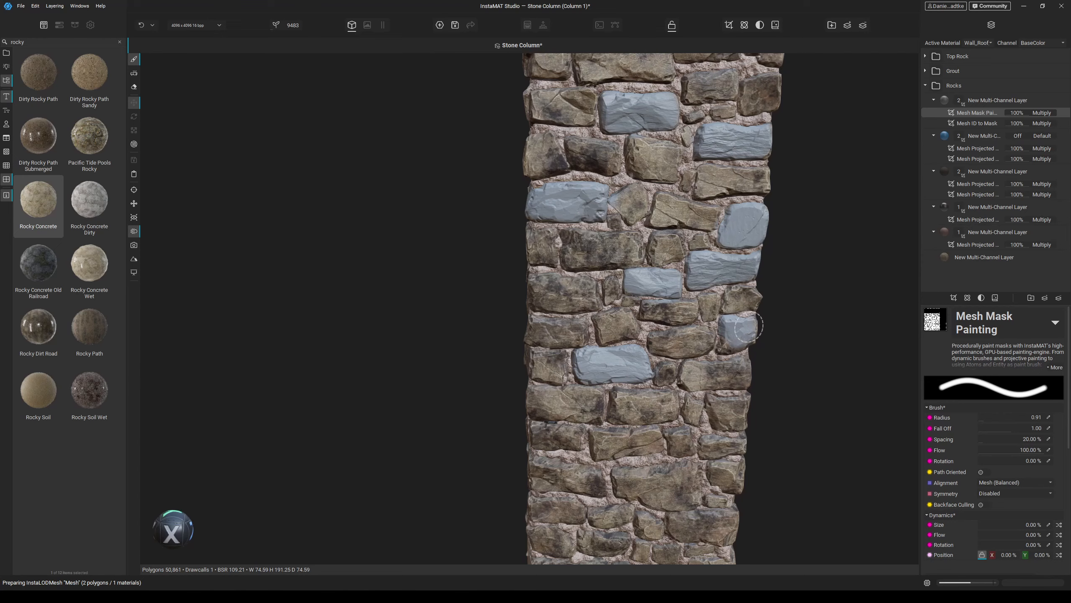
- Paint the mask onto more scattered stones on the same face's lower part, down to the column's base
{"action": "middle_click_drag", "start_coordinate": [738, 342], "coordinate": [772, 333], "text": "alt"}
{"action": "left_click_drag", "start_coordinate": [772, 333], "coordinate": [749, 326], "text": "alt"}
{"action": "middle_click_drag", "start_coordinate": [749, 326], "coordinate": [716, 304], "text": "alt"}
{"action": "scroll", "coordinate": [685, 261], "scroll_direction": "up", "scroll_amount": 3}
{"action": "mouse_move", "coordinate": [695, 268]}
{"action": "left_mouse_down", "text": "alt"}
{"action": "mouse_move", "coordinate": [684, 278]}
{"action": "mouse_move", "coordinate": [675, 265]}
{"action": "mouse_move", "coordinate": [642, 290]}
{"action": "mouse_move", "coordinate": [654, 270]}
{"action": "left_mouse_up", "text": "alt"}
{"action": "scroll", "coordinate": [655, 248], "scroll_direction": "down", "scroll_amount": 3}
{"action": "middle_click_drag", "start_coordinate": [641, 341], "coordinate": [646, 292], "text": "alt"}
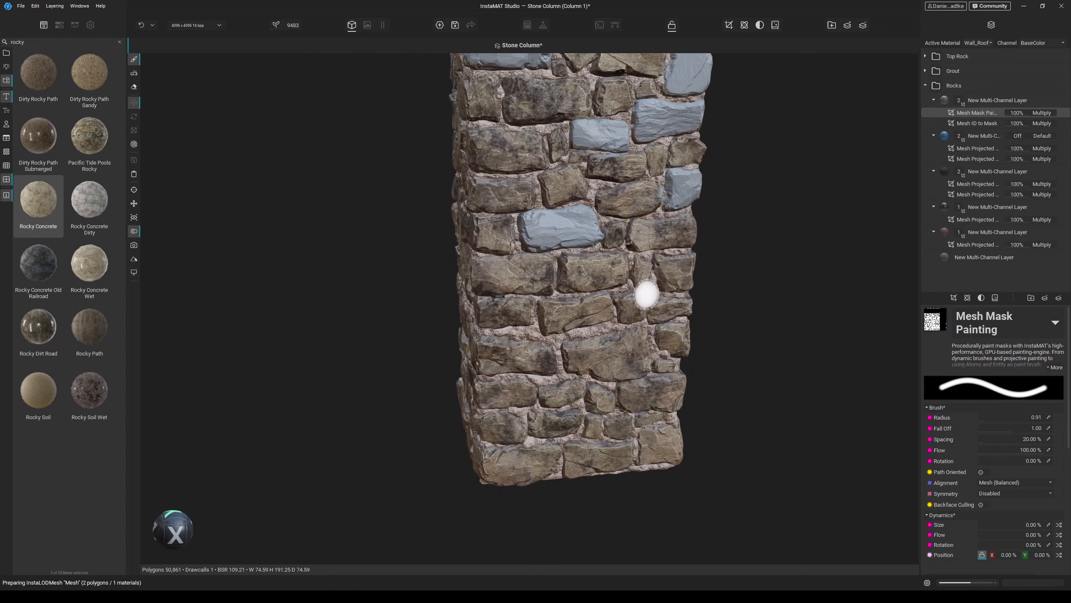
{"action": "left_click_drag", "start_coordinate": [646, 292], "coordinate": [643, 314], "text": "alt"}
{"action": "middle_click_drag", "start_coordinate": [643, 314], "coordinate": [645, 358], "text": "alt"}
{"action": "mouse_move", "coordinate": [645, 359]}
{"action": "left_mouse_down", "text": "alt"}
{"action": "mouse_move", "coordinate": [643, 338]}
{"action": "mouse_move", "coordinate": [593, 313]}
{"action": "left_mouse_up", "text": "alt"}
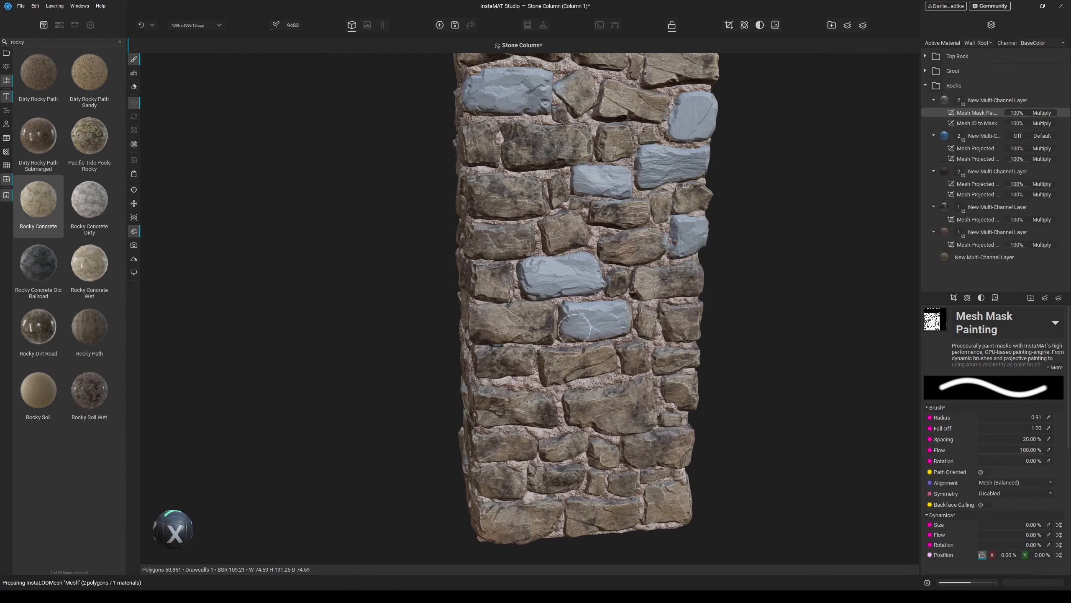
{"action": "mouse_move", "coordinate": [579, 398]}
{"action": "left_mouse_down"}
{"action": "mouse_move", "coordinate": [634, 390]}
{"action": "mouse_move", "coordinate": [589, 415]}
{"action": "mouse_move", "coordinate": [597, 397]}
{"action": "left_mouse_up"}
{"action": "left_click_drag", "start_coordinate": [598, 397], "coordinate": [599, 387], "text": "alt"}
{"action": "middle_click_drag", "start_coordinate": [599, 386], "coordinate": [689, 355], "text": "alt"}
{"action": "left_click_drag", "start_coordinate": [612, 406], "coordinate": [579, 420]}
{"action": "left_click", "coordinate": [681, 454]}
{"action": "left_click", "coordinate": [714, 461]}
{"action": "left_click_drag", "start_coordinate": [668, 482], "coordinate": [722, 488]}
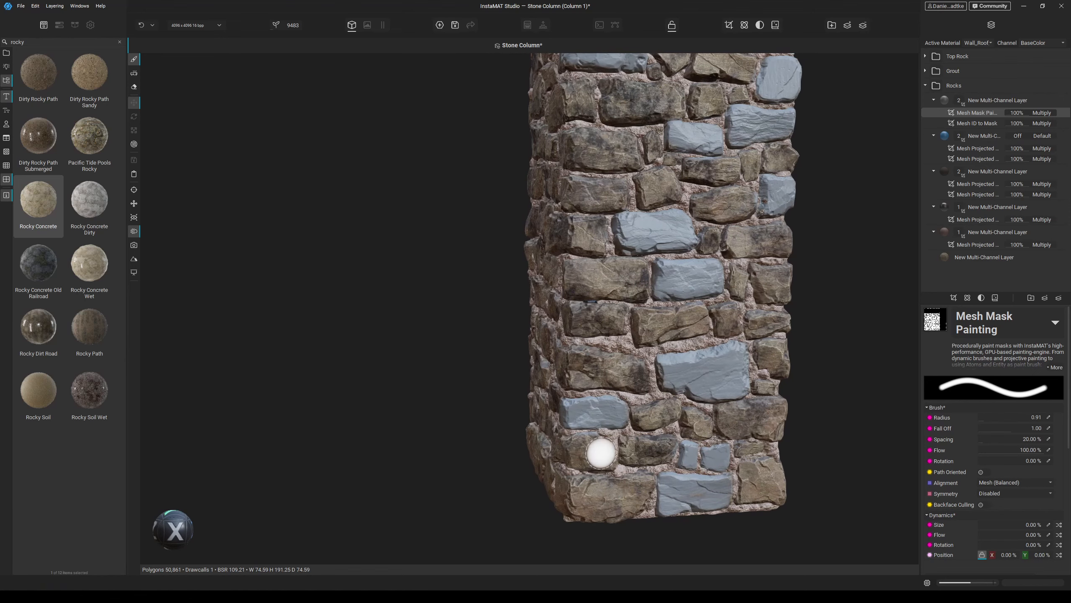
{"action": "mouse_move", "coordinate": [600, 453]}
{"action": "left_mouse_down"}
{"action": "mouse_move", "coordinate": [584, 504]}
{"action": "mouse_move", "coordinate": [627, 500]}
{"action": "left_mouse_up"}
{"action": "left_click_drag", "start_coordinate": [609, 504], "coordinate": [618, 529]}
- Paint the top Rocks layer's mask onto scattered individual stones on the middle and lower part of the column's second face
{"action": "left_click_drag", "start_coordinate": [489, 376], "coordinate": [544, 355], "text": "alt"}
{"action": "left_click_drag", "start_coordinate": [606, 278], "coordinate": [564, 279]}
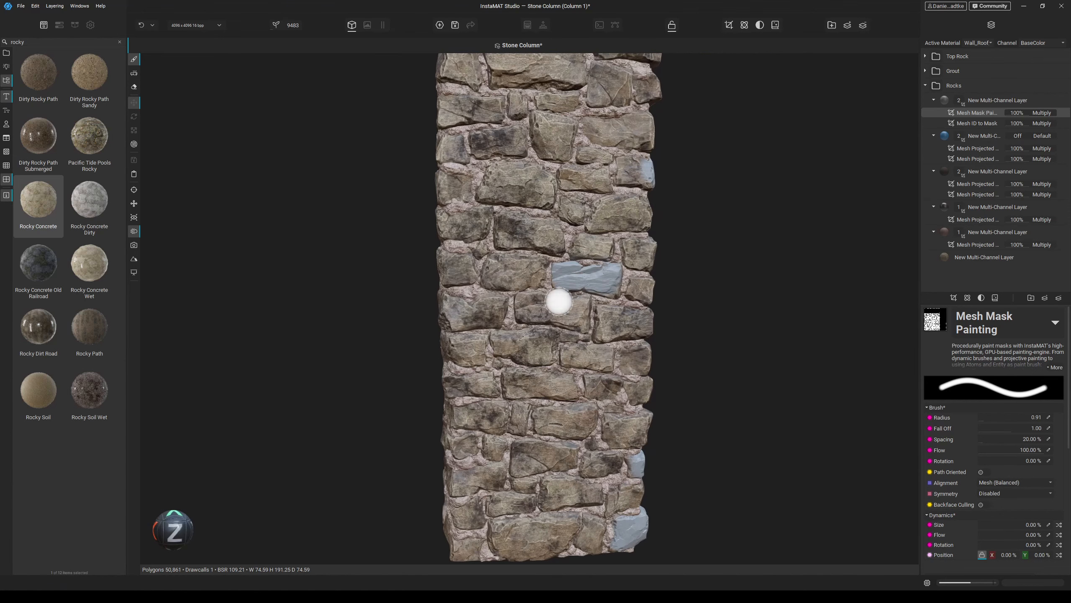
{"action": "left_click_drag", "start_coordinate": [603, 357], "coordinate": [569, 358]}
{"action": "mouse_move", "coordinate": [541, 337]}
{"action": "left_mouse_down"}
{"action": "mouse_move", "coordinate": [499, 336]}
{"action": "mouse_move", "coordinate": [498, 351]}
{"action": "left_mouse_up"}
{"action": "mouse_move", "coordinate": [518, 424]}
{"action": "left_mouse_down"}
{"action": "mouse_move", "coordinate": [518, 414]}
{"action": "mouse_move", "coordinate": [548, 428]}
{"action": "left_mouse_up"}
{"action": "left_click_drag", "start_coordinate": [495, 479], "coordinate": [463, 486]}
{"action": "mouse_move", "coordinate": [463, 485]}
{"action": "left_mouse_down", "text": "alt"}
{"action": "mouse_move", "coordinate": [567, 431]}
{"action": "mouse_move", "coordinate": [339, 445]}
{"action": "left_mouse_up", "text": "alt"}
{"action": "left_click_drag", "start_coordinate": [485, 441], "coordinate": [491, 451]}
- Paint the mask onto more scattered stones on the second face's upper part, up to the cap slab
{"action": "middle_click_drag", "start_coordinate": [490, 451], "coordinate": [511, 510]}
{"action": "mouse_move", "coordinate": [464, 182]}
{"action": "left_mouse_down"}
{"action": "mouse_move", "coordinate": [437, 194]}
{"action": "mouse_move", "coordinate": [487, 198]}
{"action": "left_mouse_up"}
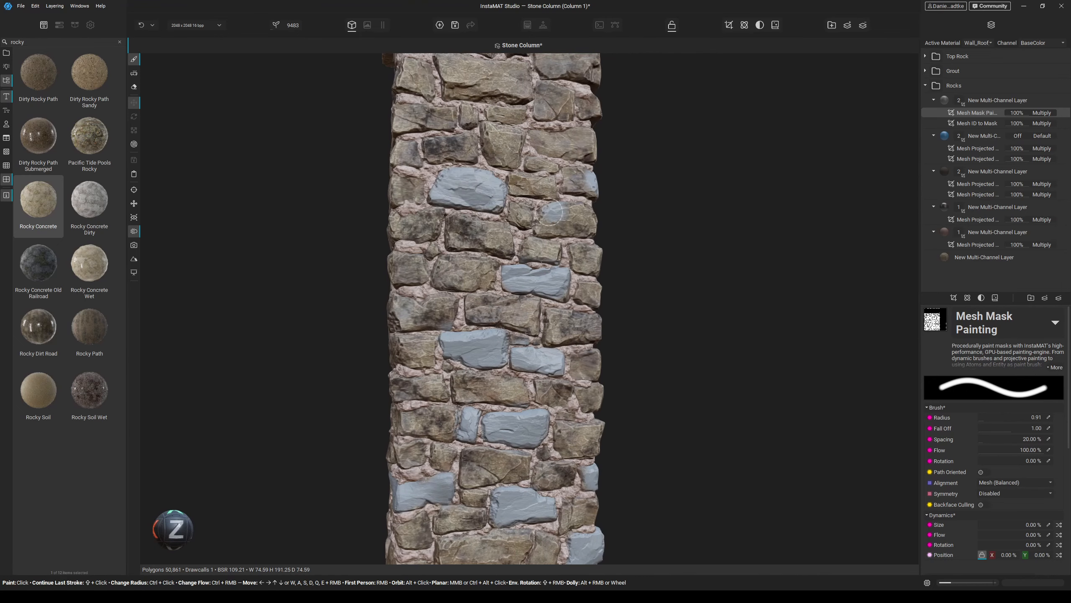
{"action": "left_click_drag", "start_coordinate": [551, 211], "coordinate": [545, 225]}
{"action": "left_click_drag", "start_coordinate": [577, 182], "coordinate": [585, 184]}
{"action": "middle_click_drag", "start_coordinate": [585, 184], "coordinate": [589, 293]}
{"action": "mouse_move", "coordinate": [459, 179]}
{"action": "left_mouse_down"}
{"action": "mouse_move", "coordinate": [526, 174]}
{"action": "mouse_move", "coordinate": [518, 198]}
{"action": "left_mouse_up"}
{"action": "middle_click_drag", "start_coordinate": [518, 187], "coordinate": [515, 239]}
{"action": "left_click_drag", "start_coordinate": [494, 171], "coordinate": [516, 172]}
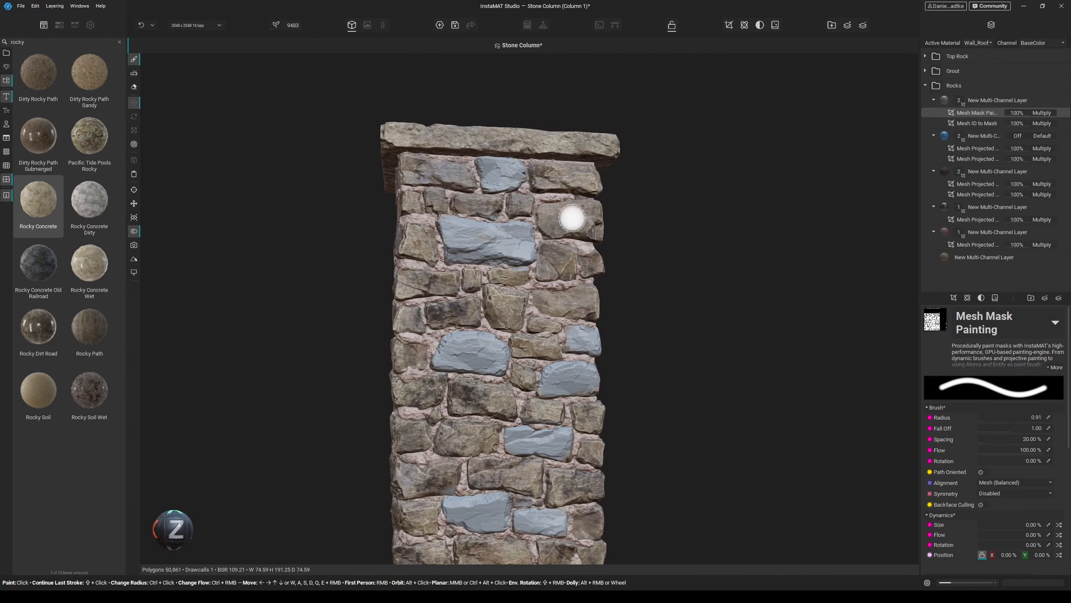
{"action": "left_click_drag", "start_coordinate": [572, 218], "coordinate": [588, 228]}
- Paint the mask onto a few scattered stones on the middle part of the column's third face
{"action": "middle_click_drag", "start_coordinate": [533, 246], "coordinate": [529, 72]}
{"action": "left_click_drag", "start_coordinate": [528, 71], "coordinate": [578, 76], "text": "alt"}
{"action": "mouse_move", "coordinate": [470, 257]}
{"action": "left_mouse_down"}
{"action": "mouse_move", "coordinate": [460, 265]}
{"action": "mouse_move", "coordinate": [548, 262]}
{"action": "left_mouse_up"}
{"action": "mouse_move", "coordinate": [555, 253]}
{"action": "left_mouse_down"}
{"action": "mouse_move", "coordinate": [597, 252]}
{"action": "mouse_move", "coordinate": [434, 237]}
{"action": "mouse_move", "coordinate": [513, 241]}
{"action": "left_mouse_up"}
{"action": "middle_click_drag", "start_coordinate": [511, 241], "coordinate": [505, 158]}
{"action": "mouse_move", "coordinate": [422, 291]}
{"action": "left_mouse_down"}
{"action": "mouse_move", "coordinate": [453, 298]}
{"action": "mouse_move", "coordinate": [579, 280]}
{"action": "left_mouse_up"}
- Paint the mask onto scattered large and small stones on the third face's upper part, just below the cap slab
{"action": "middle_click_drag", "start_coordinate": [579, 280], "coordinate": [587, 393]}
{"action": "left_click_drag", "start_coordinate": [406, 239], "coordinate": [492, 237]}
{"action": "left_click_drag", "start_coordinate": [538, 201], "coordinate": [558, 204]}
{"action": "left_click_drag", "start_coordinate": [496, 165], "coordinate": [532, 172]}
{"action": "middle_click_drag", "start_coordinate": [530, 171], "coordinate": [550, 215]}
{"action": "left_click", "coordinate": [477, 179]}
{"action": "left_click_drag", "start_coordinate": [449, 150], "coordinate": [470, 148]}
{"action": "left_click_drag", "start_coordinate": [531, 107], "coordinate": [543, 111]}
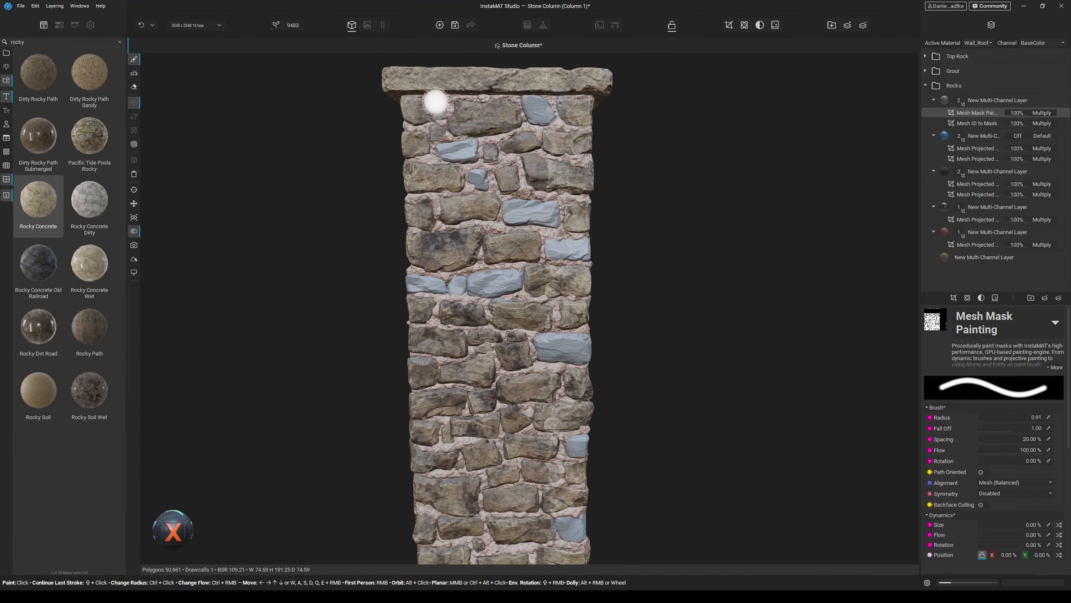
{"action": "left_click_drag", "start_coordinate": [436, 102], "coordinate": [409, 114]}
{"action": "middle_click_drag", "start_coordinate": [531, 169], "coordinate": [516, 154]}
{"action": "left_click_drag", "start_coordinate": [517, 155], "coordinate": [569, 164]}
- Paint the mask onto scattered stones on the third face's lower part, including corner stones, down to the base
{"action": "middle_click_drag", "start_coordinate": [504, 313], "coordinate": [520, 252]}
{"action": "mouse_move", "coordinate": [494, 260]}
{"action": "left_mouse_down"}
{"action": "mouse_move", "coordinate": [449, 272]}
{"action": "mouse_move", "coordinate": [506, 284]}
{"action": "left_mouse_up"}
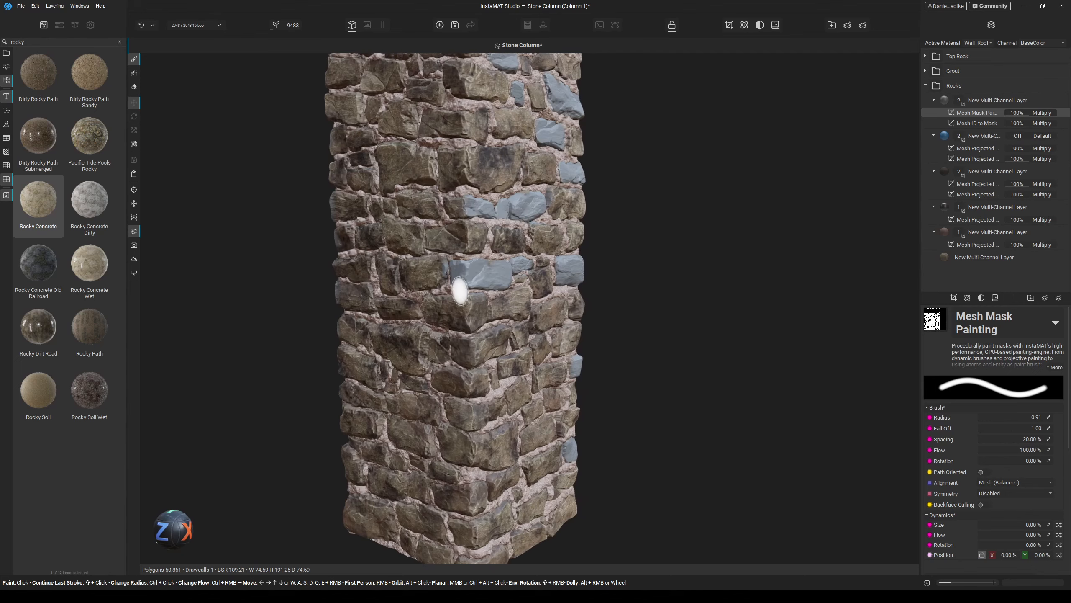
{"action": "left_click_drag", "start_coordinate": [440, 280], "coordinate": [413, 274]}
{"action": "left_click_drag", "start_coordinate": [413, 274], "coordinate": [358, 278], "text": "alt"}
{"action": "left_click_drag", "start_coordinate": [474, 298], "coordinate": [483, 297]}
{"action": "left_click_drag", "start_coordinate": [456, 324], "coordinate": [489, 327]}
{"action": "left_click_drag", "start_coordinate": [428, 336], "coordinate": [416, 335]}
{"action": "left_click_drag", "start_coordinate": [359, 336], "coordinate": [404, 340], "text": "alt"}
{"action": "left_click_drag", "start_coordinate": [540, 356], "coordinate": [479, 362], "text": "alt"}
{"action": "mouse_move", "coordinate": [486, 399]}
{"action": "left_mouse_down"}
{"action": "mouse_move", "coordinate": [501, 400]}
{"action": "mouse_move", "coordinate": [496, 413]}
{"action": "left_mouse_up"}
{"action": "left_click_drag", "start_coordinate": [461, 430], "coordinate": [432, 427]}
{"action": "left_click", "coordinate": [467, 454]}
{"action": "middle_click_drag", "start_coordinate": [468, 455], "coordinate": [442, 368]}
{"action": "left_click_drag", "start_coordinate": [467, 418], "coordinate": [441, 421]}
{"action": "mouse_move", "coordinate": [492, 418]}
{"action": "left_mouse_down"}
{"action": "mouse_move", "coordinate": [532, 417]}
{"action": "mouse_move", "coordinate": [542, 430]}
{"action": "left_mouse_up"}
- Paint the mask onto scattered stones on the middle and lower part of the column's fourth face
{"action": "middle_click_drag", "start_coordinate": [519, 236], "coordinate": [522, 358]}
{"action": "mouse_move", "coordinate": [508, 355]}
{"action": "left_mouse_down", "text": "alt"}
{"action": "mouse_move", "coordinate": [583, 351]}
{"action": "mouse_move", "coordinate": [552, 337]}
{"action": "left_mouse_up", "text": "alt"}
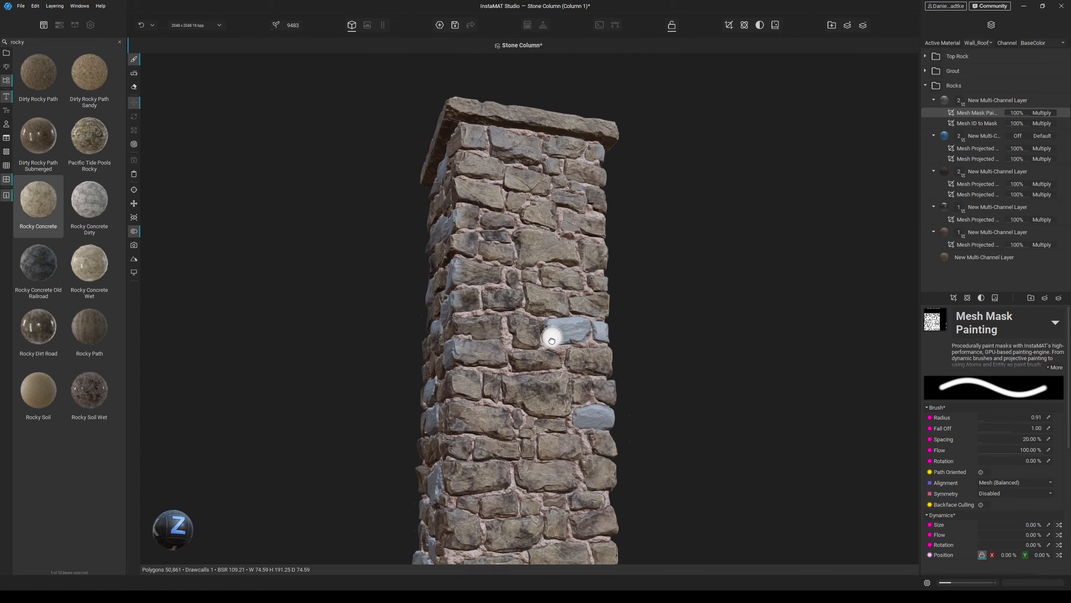
{"action": "middle_click_drag", "start_coordinate": [552, 338], "coordinate": [548, 352]}
{"action": "left_click_drag", "start_coordinate": [456, 365], "coordinate": [546, 374]}
{"action": "left_click_drag", "start_coordinate": [541, 440], "coordinate": [550, 441]}
{"action": "mouse_move", "coordinate": [496, 432]}
{"action": "left_mouse_down"}
{"action": "mouse_move", "coordinate": [453, 428]}
{"action": "mouse_move", "coordinate": [497, 447]}
{"action": "left_mouse_up"}
{"action": "mouse_move", "coordinate": [549, 426]}
{"action": "left_mouse_down", "text": "alt"}
{"action": "mouse_move", "coordinate": [501, 424]}
{"action": "mouse_move", "coordinate": [535, 423]}
{"action": "left_mouse_up", "text": "alt"}
{"action": "middle_click_drag", "start_coordinate": [586, 421], "coordinate": [561, 372]}
{"action": "left_click_drag", "start_coordinate": [517, 392], "coordinate": [495, 397]}
{"action": "mouse_move", "coordinate": [507, 445]}
{"action": "left_mouse_down"}
{"action": "mouse_move", "coordinate": [523, 467]}
{"action": "mouse_move", "coordinate": [554, 466]}
{"action": "left_mouse_up"}
{"action": "mouse_move", "coordinate": [605, 457]}
{"action": "left_mouse_down", "text": "alt"}
{"action": "mouse_move", "coordinate": [432, 466]}
{"action": "mouse_move", "coordinate": [506, 467]}
{"action": "left_mouse_up", "text": "alt"}
{"action": "middle_click_drag", "start_coordinate": [481, 476], "coordinate": [526, 429]}
{"action": "left_click_drag", "start_coordinate": [527, 428], "coordinate": [490, 443]}
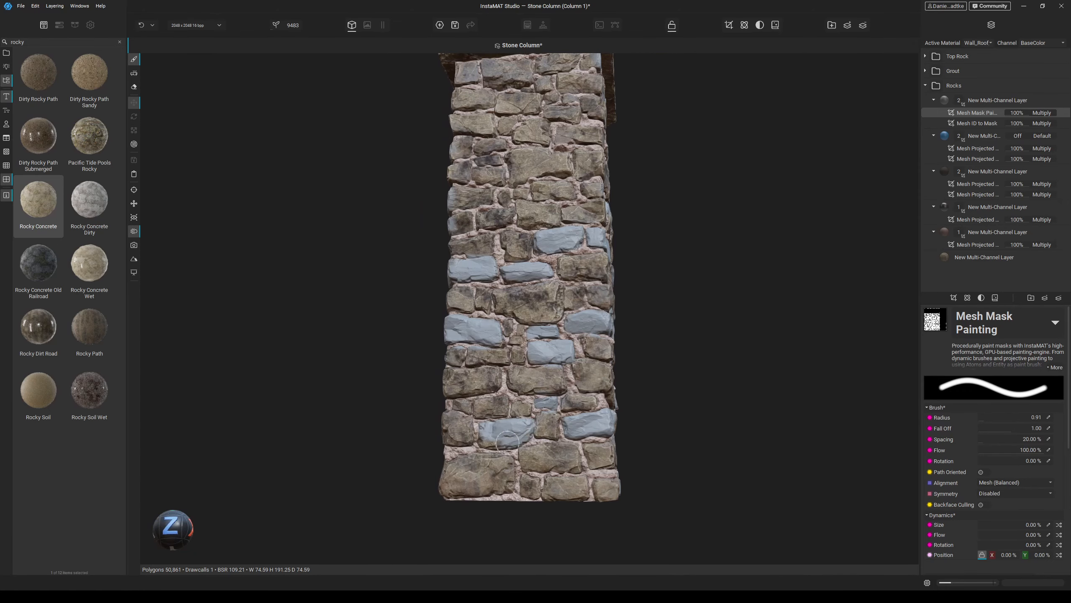
{"action": "left_click_drag", "start_coordinate": [528, 487], "coordinate": [566, 487]}
- Paint the mask onto scattered stones on the fourth face's upper part, up to the cap slab
{"action": "middle_click_drag", "start_coordinate": [512, 206], "coordinate": [513, 301]}
{"action": "mouse_move", "coordinate": [513, 302]}
{"action": "left_mouse_down", "text": "alt"}
{"action": "mouse_move", "coordinate": [536, 301]}
{"action": "mouse_move", "coordinate": [483, 304]}
{"action": "left_mouse_up", "text": "alt"}
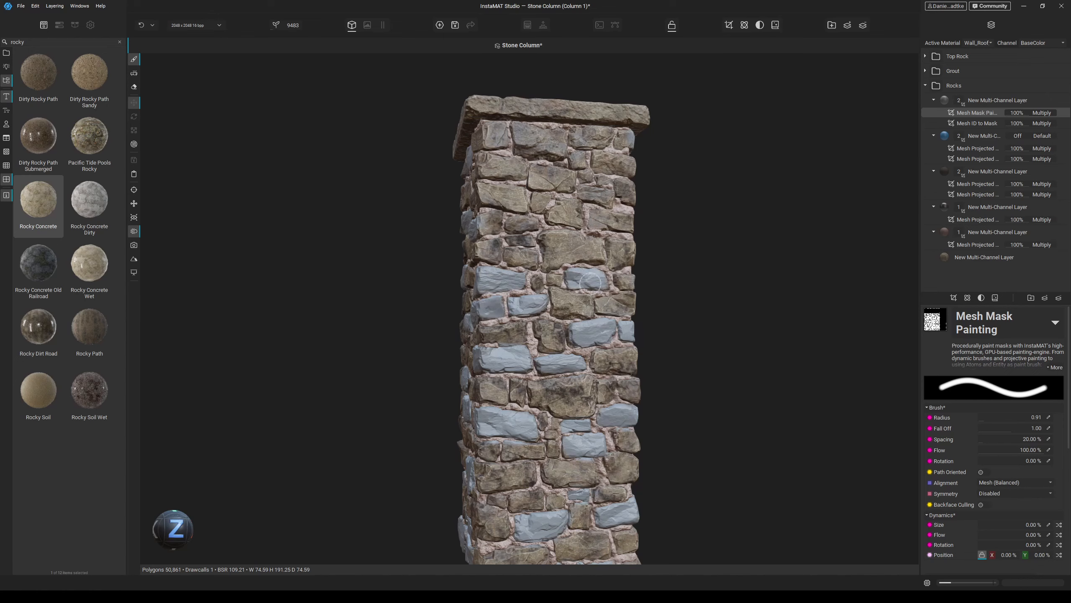
{"action": "middle_click_drag", "start_coordinate": [590, 283], "coordinate": [531, 344]}
{"action": "left_click_drag", "start_coordinate": [692, 287], "coordinate": [590, 285], "text": "alt"}
{"action": "left_click_drag", "start_coordinate": [447, 280], "coordinate": [553, 278], "text": "alt"}
{"action": "left_click_drag", "start_coordinate": [559, 280], "coordinate": [532, 281]}
{"action": "left_click_drag", "start_coordinate": [500, 236], "coordinate": [421, 232]}
{"action": "mouse_move", "coordinate": [561, 213]}
{"action": "left_mouse_down", "text": "alt"}
{"action": "mouse_move", "coordinate": [512, 209]}
{"action": "mouse_move", "coordinate": [535, 196]}
{"action": "left_mouse_up", "text": "alt"}
{"action": "middle_click_drag", "start_coordinate": [528, 313], "coordinate": [580, 205]}
{"action": "left_click_drag", "start_coordinate": [580, 204], "coordinate": [601, 198], "text": "alt"}
{"action": "mouse_move", "coordinate": [564, 168]}
{"action": "left_mouse_down"}
{"action": "mouse_move", "coordinate": [514, 178]}
{"action": "mouse_move", "coordinate": [515, 208]}
{"action": "left_mouse_up"}
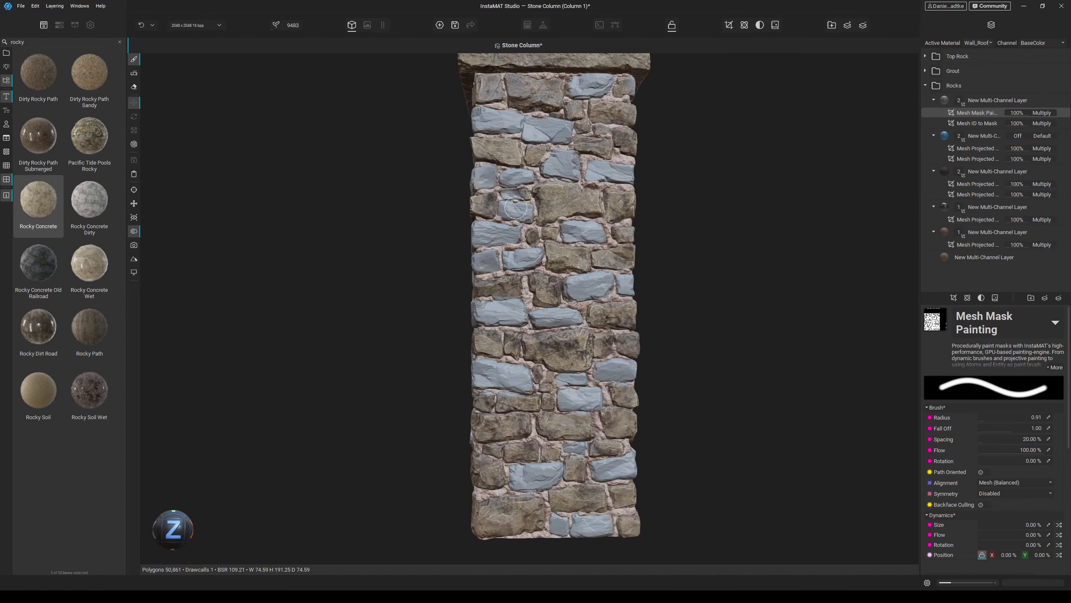
- Set the top Rocks layer's blend mode to Multiply and its opacity to 61%
{"action": "scroll", "coordinate": [515, 208], "scroll_direction": "down", "scroll_amount": 2}
{"action": "left_click_drag", "start_coordinate": [713, 287], "coordinate": [696, 259], "text": "alt"}
{"action": "left_click", "coordinate": [985, 101]}
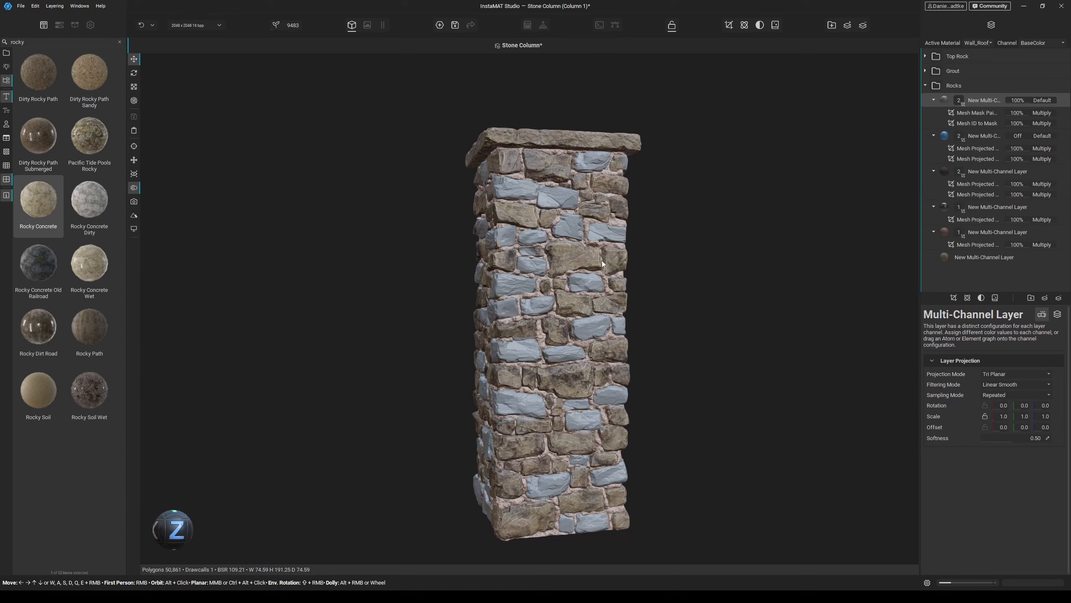
{"action": "left_click", "coordinate": [1043, 100]}
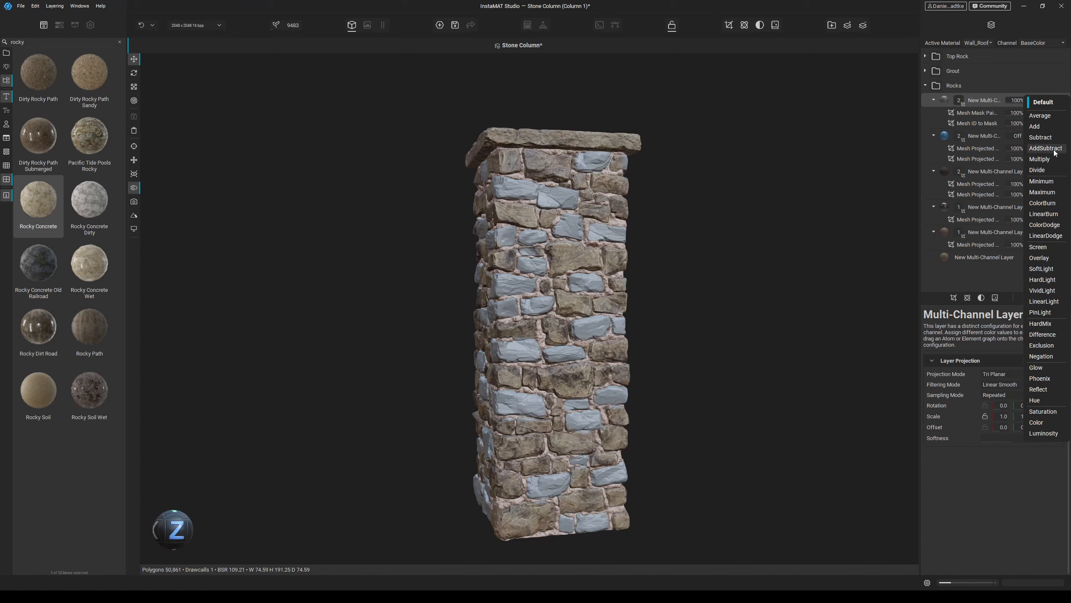
{"action": "left_click", "coordinate": [1039, 159]}
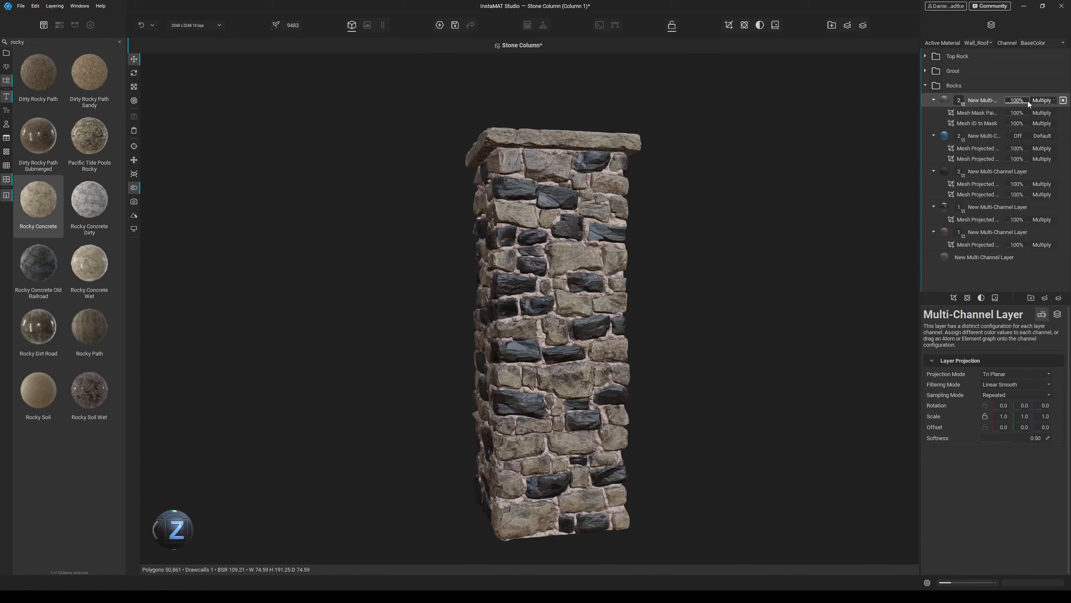
{"action": "left_click_drag", "start_coordinate": [1019, 100], "coordinate": [1020, 101]}
{"action": "left_click_drag", "start_coordinate": [633, 304], "coordinate": [485, 300], "text": "alt"}
{"action": "scroll", "coordinate": [527, 295], "scroll_direction": "up", "scroll_amount": 3}
- Turn off the Roughness channel of the top Rocks layer and check the column's faces
{"action": "left_click", "coordinate": [1057, 314]}
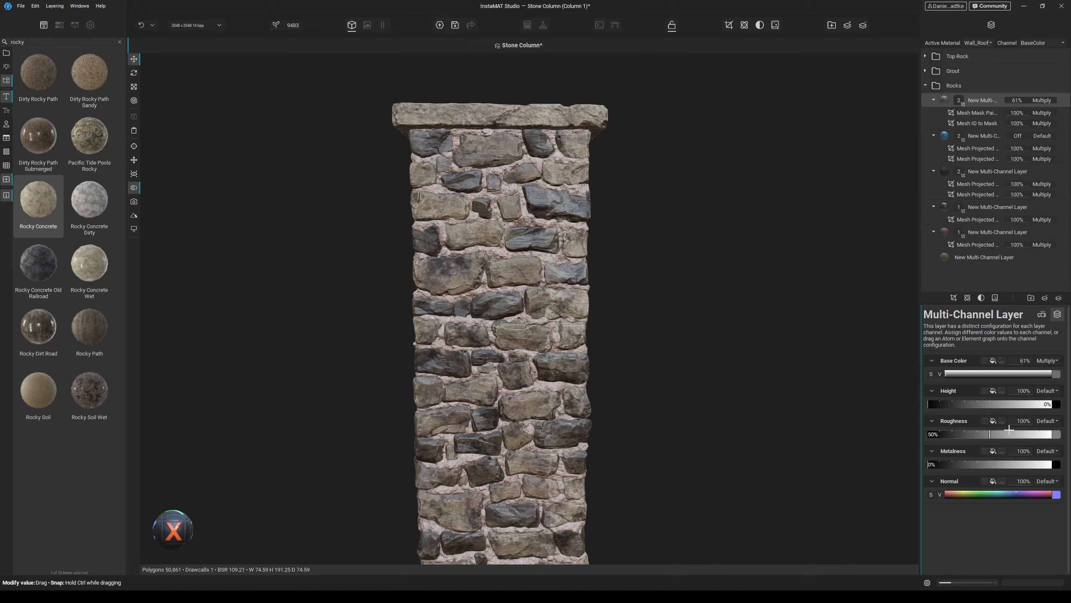
{"action": "left_click", "coordinate": [1017, 422]}
{"action": "left_click_drag", "start_coordinate": [698, 361], "coordinate": [677, 331], "text": "alt"}
{"action": "middle_click_drag", "start_coordinate": [677, 332], "coordinate": [671, 249]}
{"action": "scroll", "coordinate": [590, 338], "scroll_direction": "down", "scroll_amount": 4}
{"action": "left_click_drag", "start_coordinate": [540, 338], "coordinate": [634, 352], "text": "alt"}
{"action": "middle_click_drag", "start_coordinate": [634, 352], "coordinate": [652, 400]}
- Lower the layer's opacity to 44% and compare the column with the layer hidden and shown
{"action": "left_click_drag", "start_coordinate": [1020, 101], "coordinate": [1015, 101]}
{"action": "scroll", "coordinate": [636, 259], "scroll_direction": "up", "scroll_amount": 3}
{"action": "left_click_drag", "start_coordinate": [734, 261], "coordinate": [629, 268], "text": "alt"}
{"action": "key", "text": "f"}
{"action": "middle_click_drag", "start_coordinate": [629, 268], "coordinate": [631, 297]}
{"action": "left_click_drag", "start_coordinate": [631, 297], "coordinate": [603, 291], "text": "alt"}
{"action": "right_click_drag", "start_coordinate": [603, 291], "coordinate": [656, 292], "text": "shift"}
{"action": "left_click_drag", "start_coordinate": [656, 292], "coordinate": [614, 297], "text": "alt"}
{"action": "left_click", "coordinate": [1063, 100]}
{"action": "left_click", "coordinate": [1063, 100]}
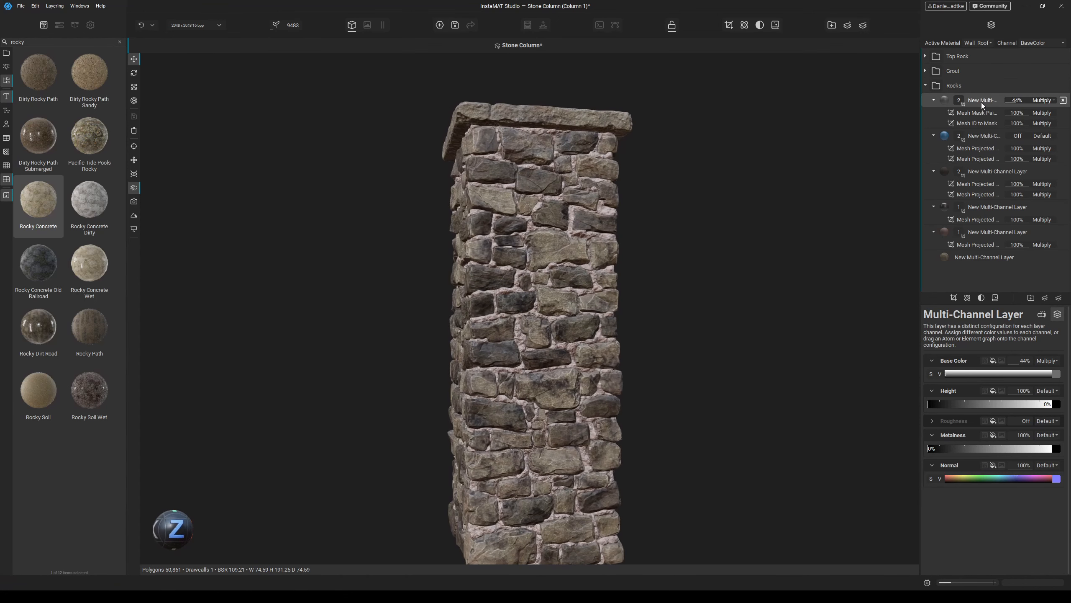
- Change the layer's Base Color to a dark reddish brown and lower its opacity to 36%
{"action": "left_click", "coordinate": [982, 105]}
{"action": "left_click", "coordinate": [1057, 375]}
{"action": "left_click", "coordinate": [925, 440]}
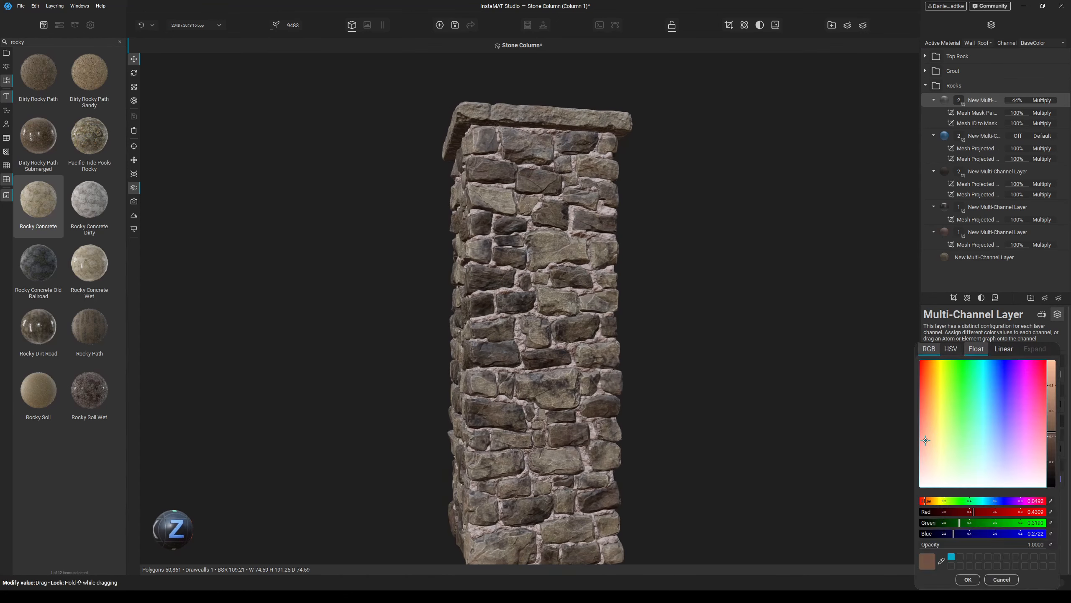
{"action": "left_click_drag", "start_coordinate": [1052, 432], "coordinate": [1052, 455]}
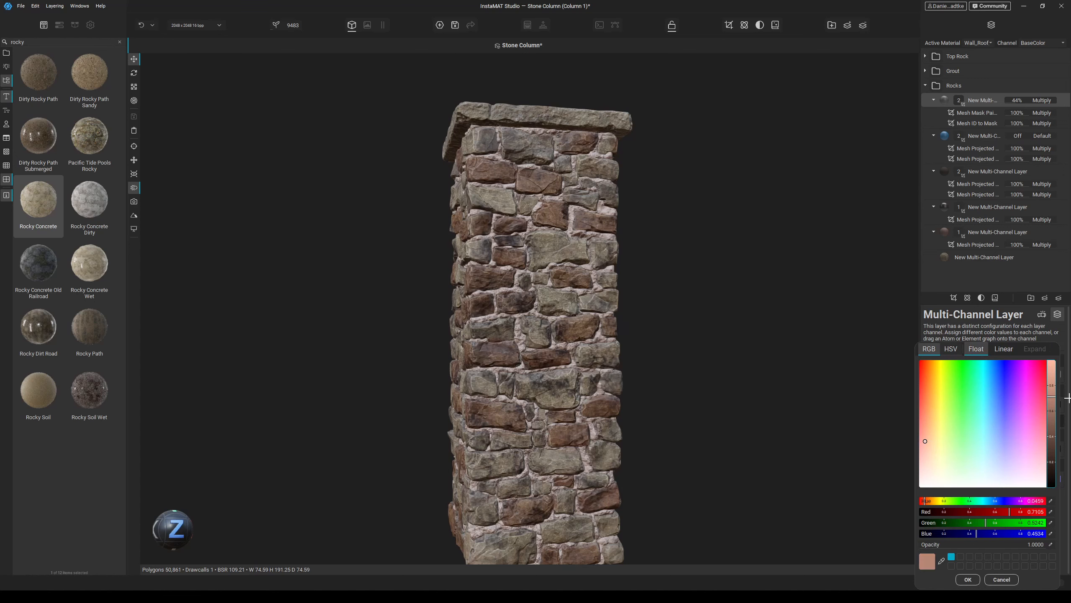
{"action": "left_click_drag", "start_coordinate": [1018, 101], "coordinate": [1014, 101]}
{"action": "mouse_move", "coordinate": [712, 264]}
{"action": "left_mouse_down", "text": "alt"}
{"action": "mouse_move", "coordinate": [755, 273]}
{"action": "mouse_move", "coordinate": [708, 270]}
{"action": "left_mouse_up", "text": "alt"}
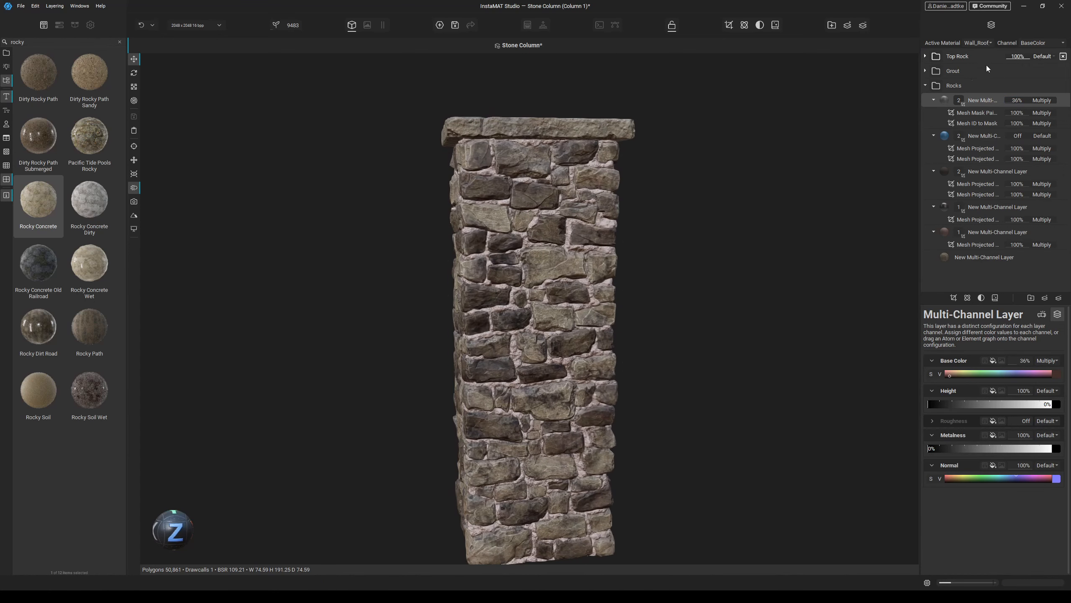
- Add a Multi-Channel Layer at the top of the Rocks group with a Mesh ID to Mask using a lime green source color
{"action": "left_click", "coordinate": [1046, 299]}
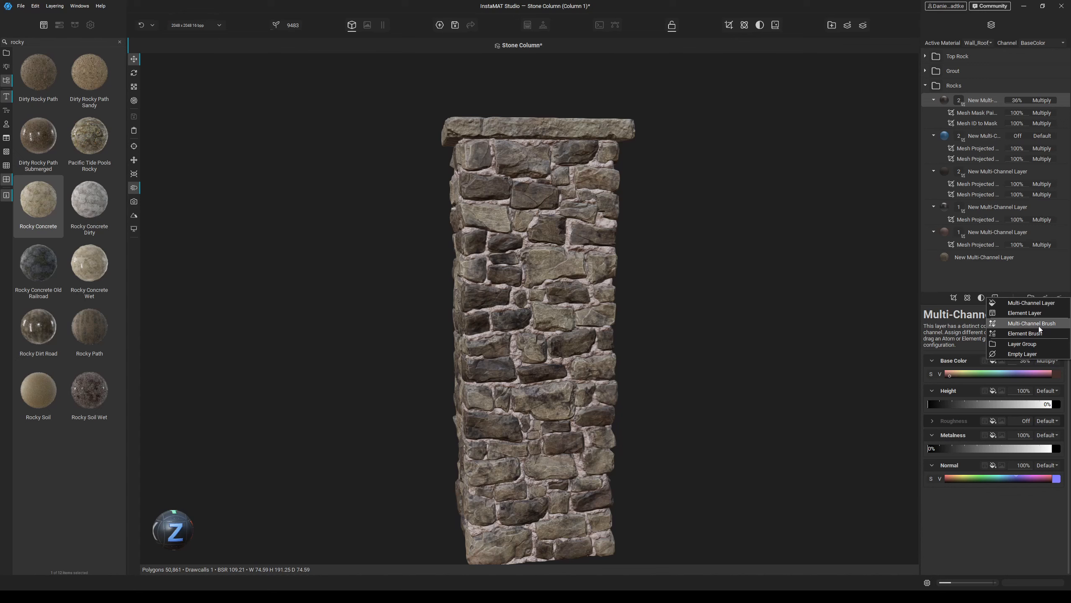
{"action": "left_click", "coordinate": [1035, 303]}
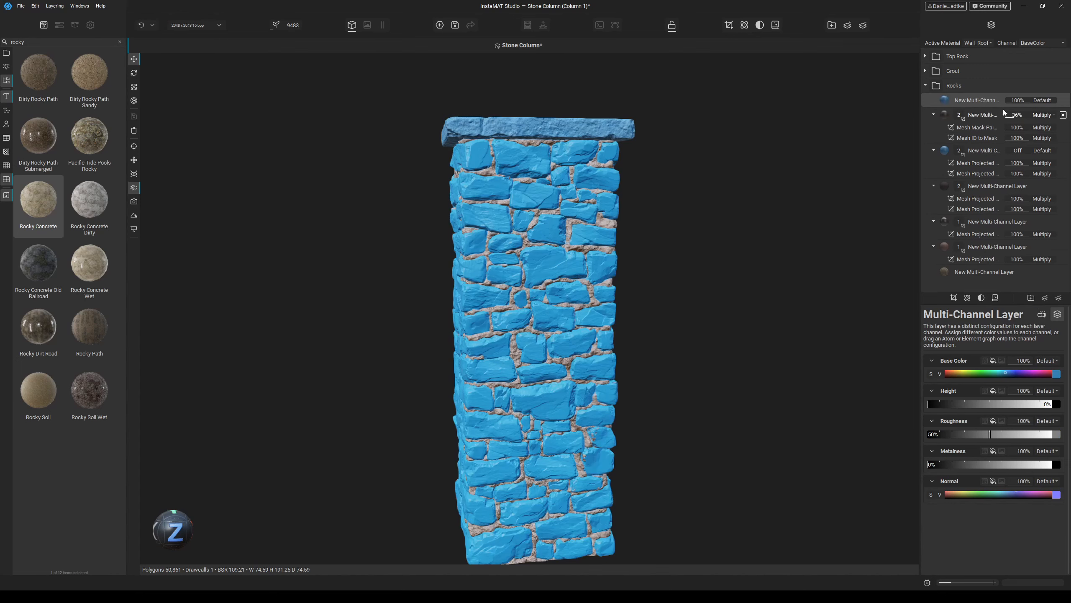
{"action": "left_click", "coordinate": [950, 297]}
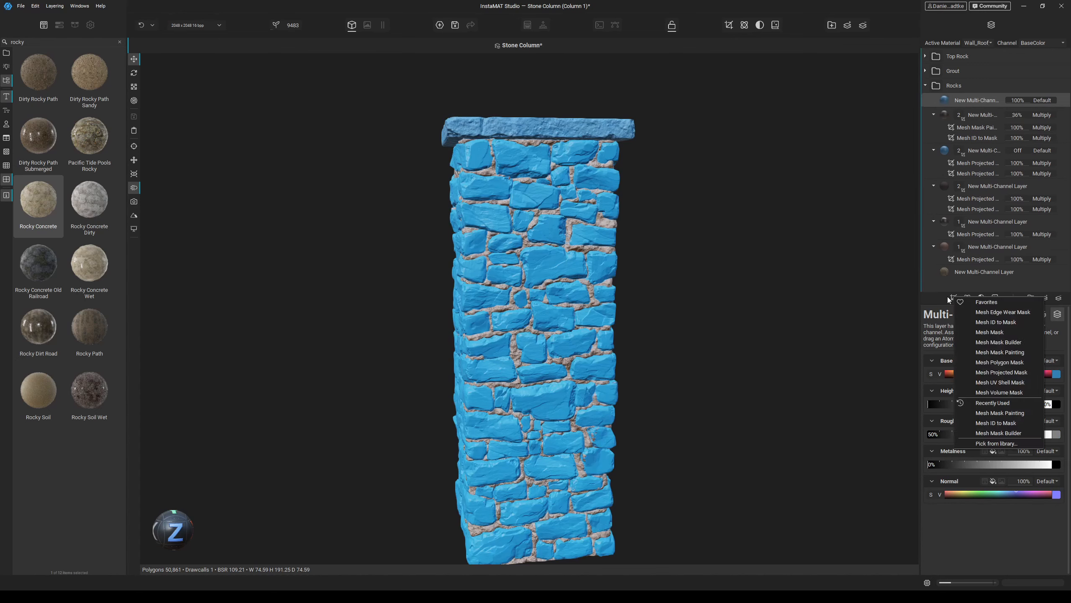
{"action": "left_click", "coordinate": [992, 322]}
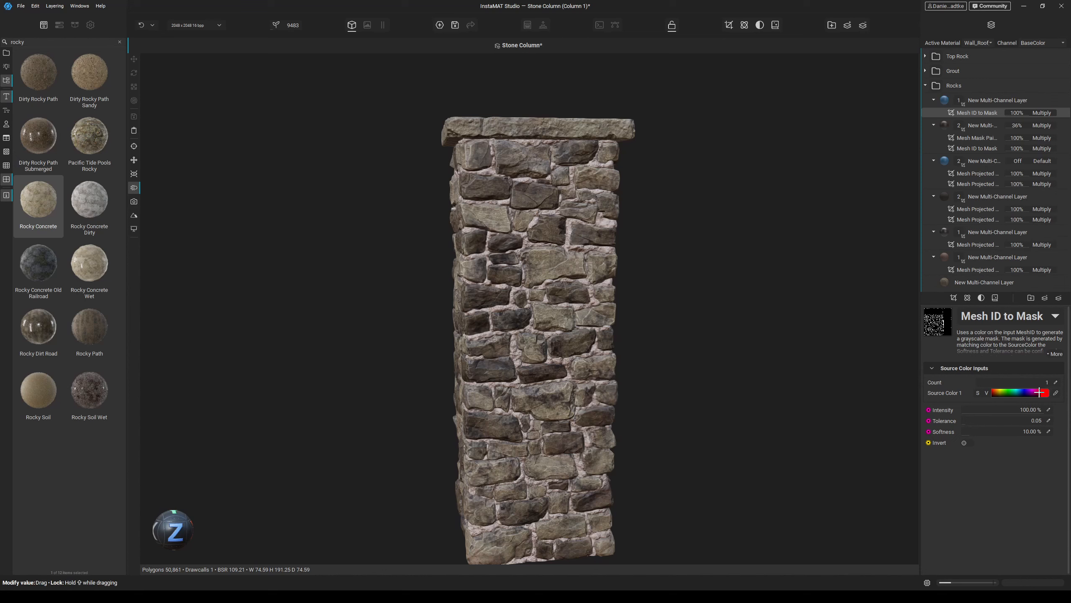
{"action": "left_click_drag", "start_coordinate": [1039, 392], "coordinate": [1008, 389]}
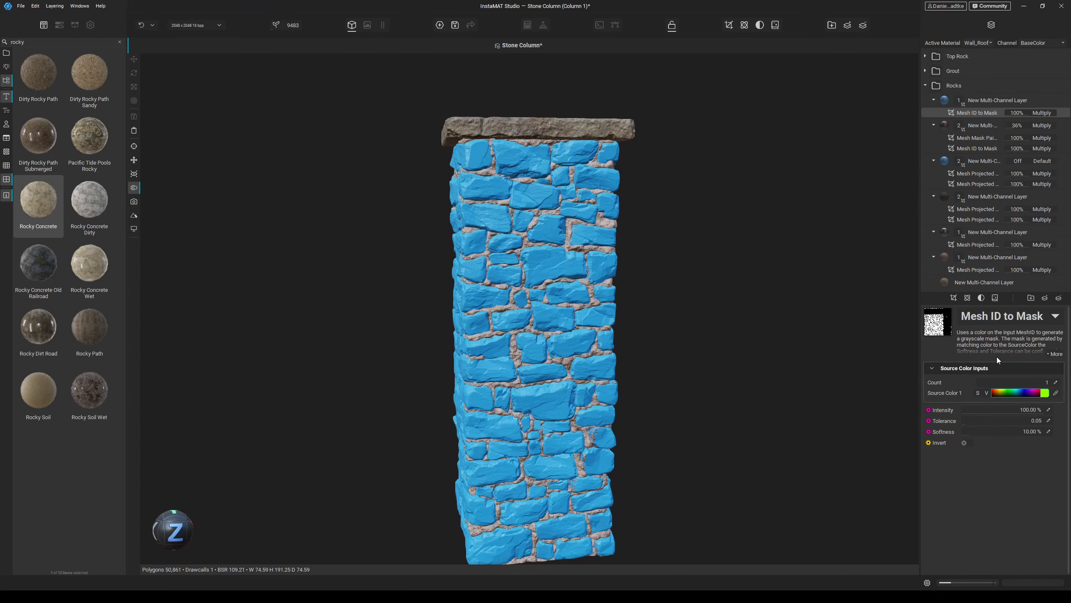
- Add a Mesh Mask Painting mask to the new top Rocks layer
{"action": "left_click", "coordinate": [982, 102]}
{"action": "left_click", "coordinate": [953, 298]}
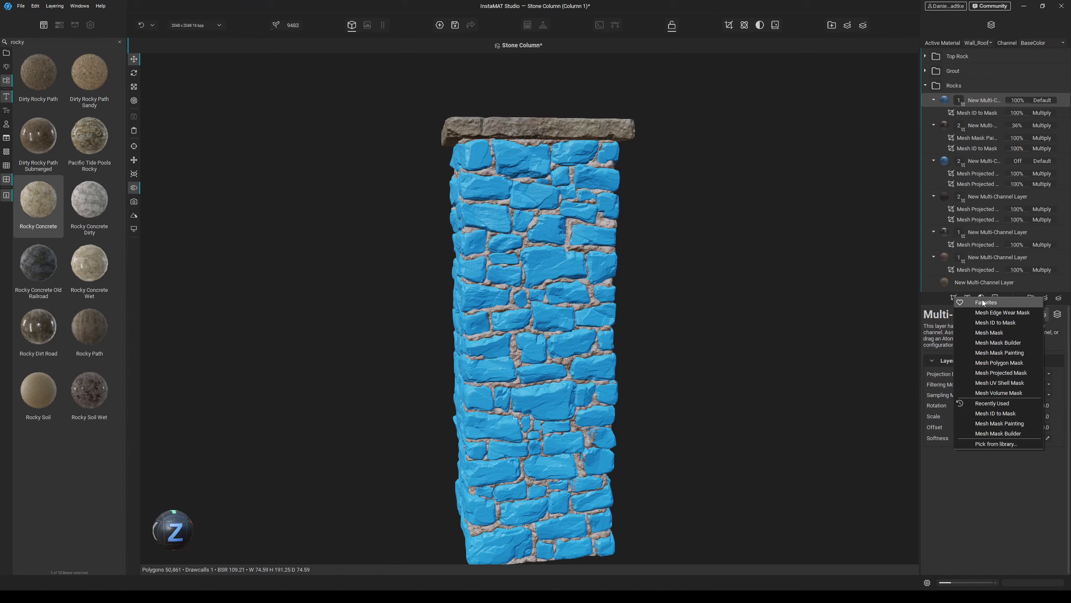
{"action": "left_click", "coordinate": [1006, 353]}
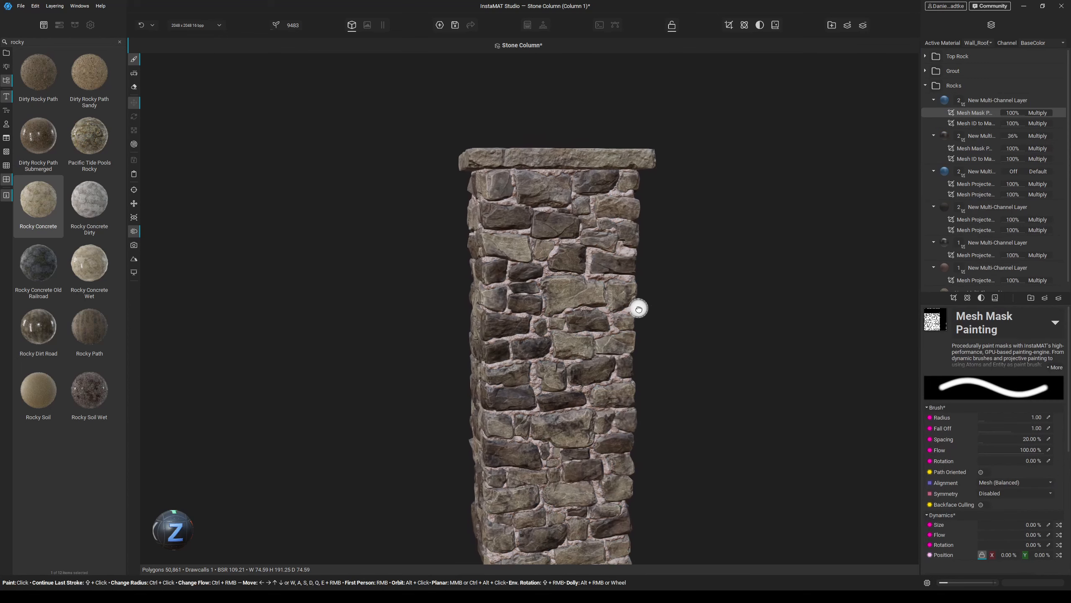
{"action": "middle_click_drag", "start_coordinate": [778, 270], "coordinate": [787, 231]}
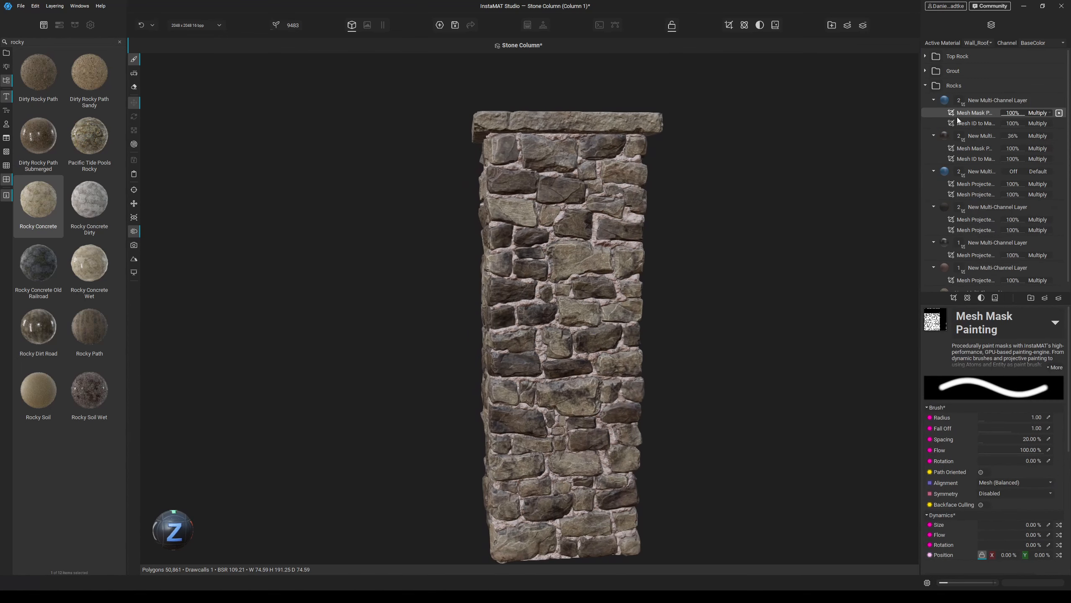
- Turn off the new layer's Roughness channel and set its Base Color to a light salmon pink
{"action": "left_click", "coordinate": [980, 100]}
{"action": "left_click", "coordinate": [1057, 314]}
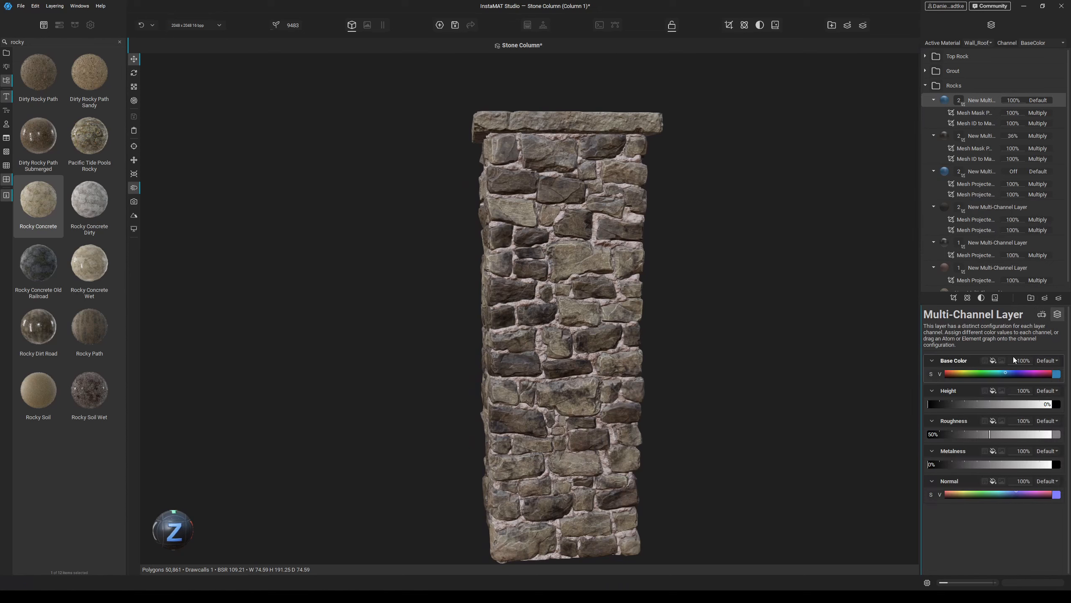
{"action": "left_click_drag", "start_coordinate": [1025, 422], "coordinate": [955, 422]}
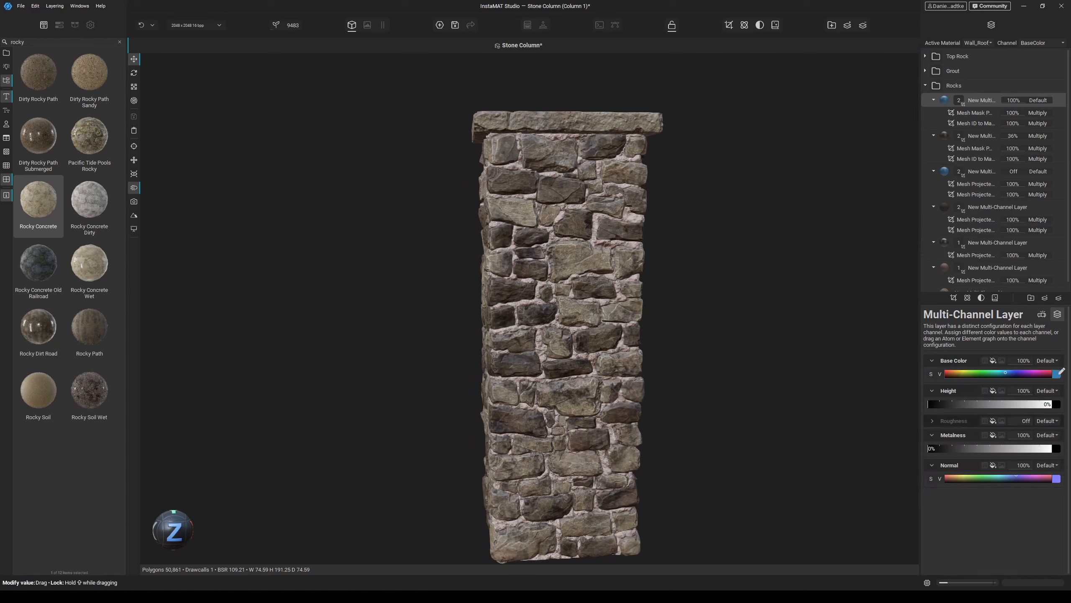
{"action": "left_click", "coordinate": [1057, 374]}
{"action": "left_click", "coordinate": [934, 439]}
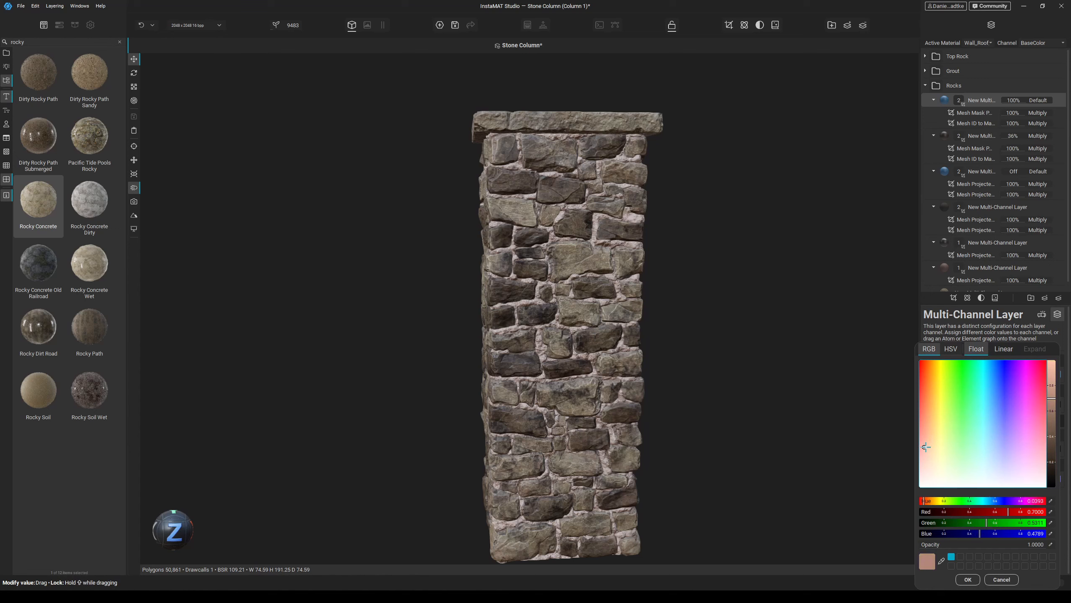
{"action": "left_click_drag", "start_coordinate": [1049, 391], "coordinate": [1054, 373]}
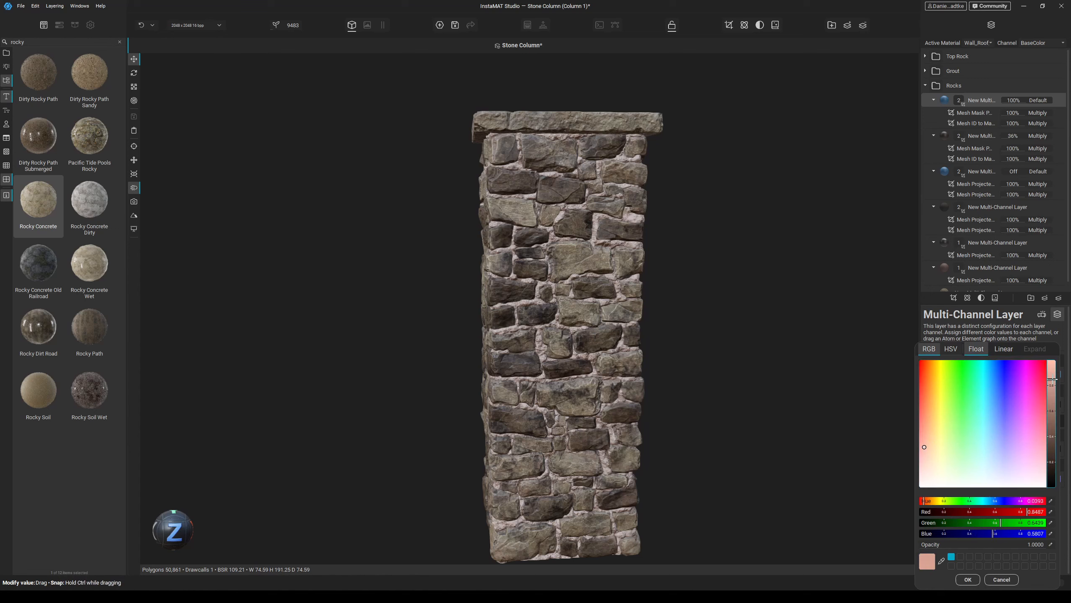
{"action": "left_click", "coordinate": [967, 580]}
- Activate the pink layer's Mesh Mask Painting mask for painting on the column's upper stones
{"action": "middle_click_drag", "start_coordinate": [714, 386], "coordinate": [758, 408], "text": "alt"}
{"action": "left_click_drag", "start_coordinate": [758, 408], "coordinate": [743, 401], "text": "alt"}
{"action": "middle_click_drag", "start_coordinate": [743, 401], "coordinate": [739, 361], "text": "alt"}
{"action": "left_click", "coordinate": [973, 113]}
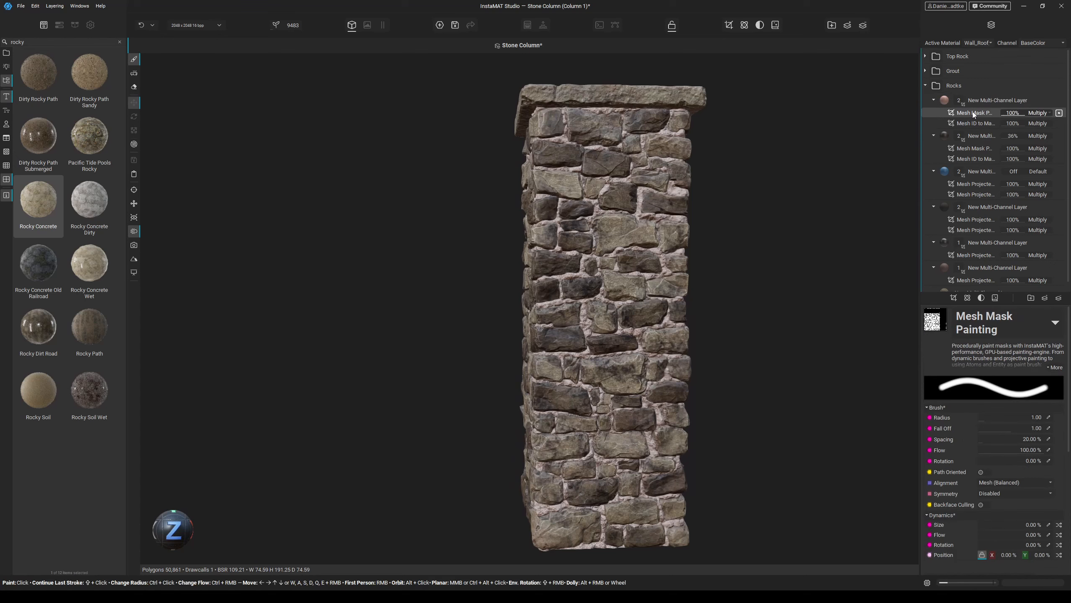
{"action": "left_click_drag", "start_coordinate": [598, 243], "coordinate": [598, 270], "text": "alt"}
{"action": "right_click_drag", "start_coordinate": [598, 270], "coordinate": [612, 269], "text": "alt"}
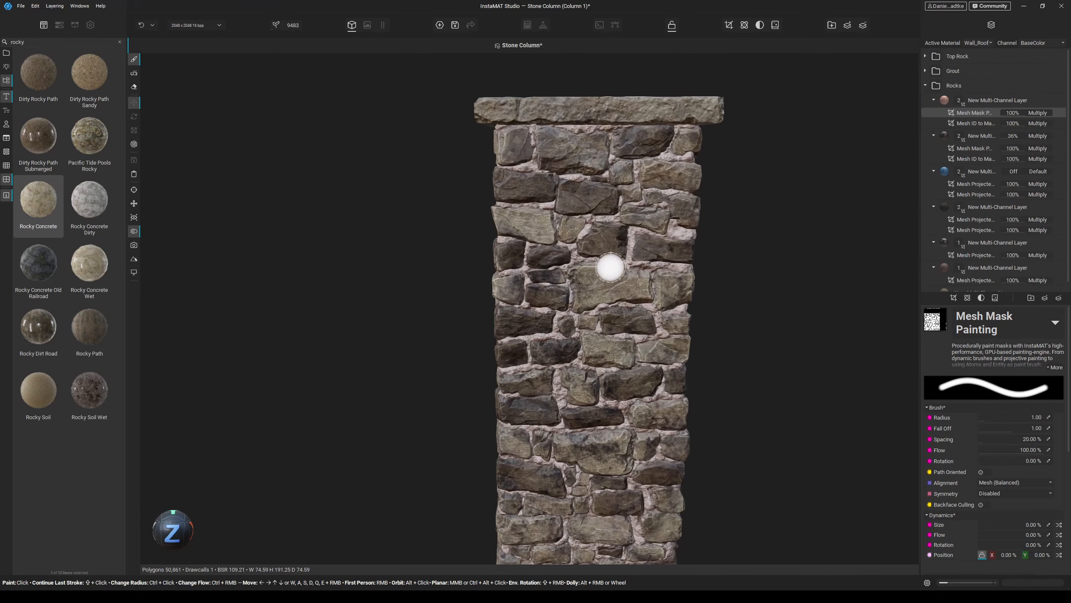
{"action": "left_click", "coordinate": [547, 275]}
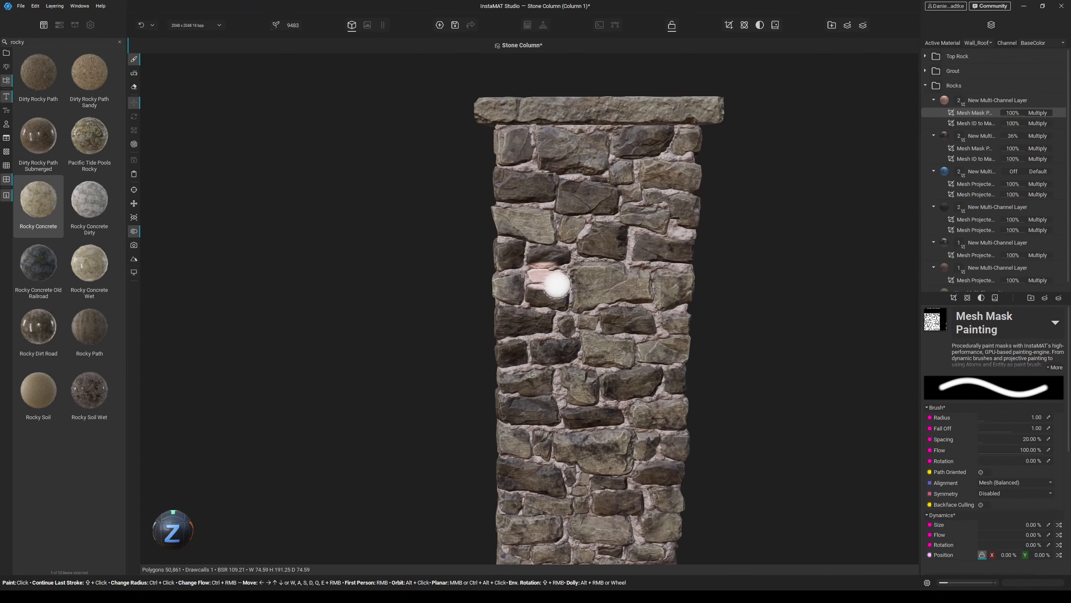
{"action": "scroll", "coordinate": [554, 281], "scroll_direction": "up", "scroll_amount": 1}
{"action": "key", "text": "ctrl+z"}
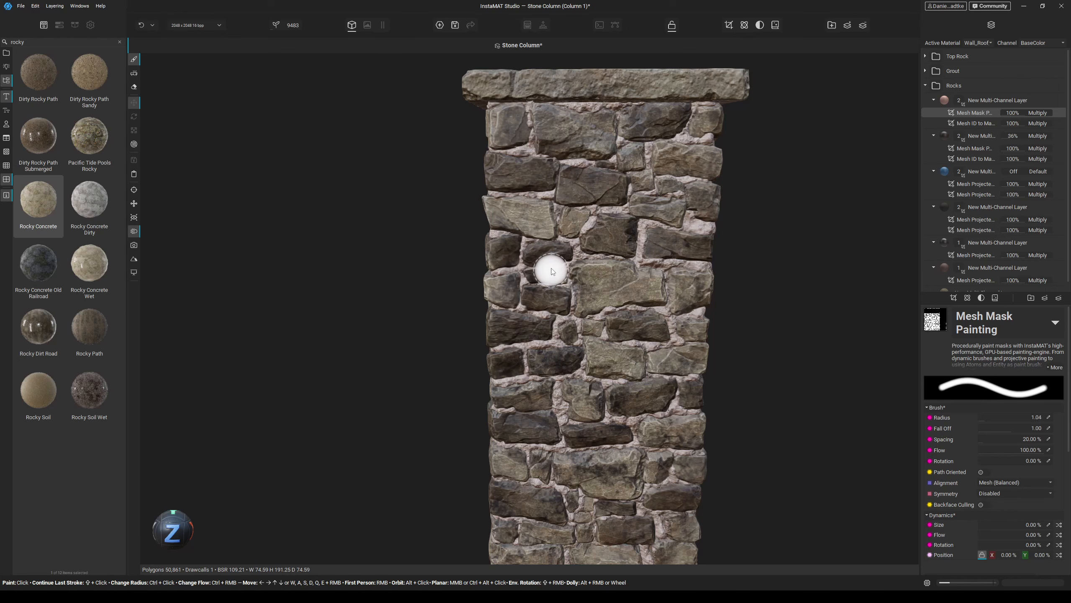
- Paint the pink layer's mask over scattered individual stones on the column, resizing the brush to fit each stone
{"action": "left_click_drag", "start_coordinate": [553, 271], "coordinate": [561, 286], "text": "ctrl"}
{"action": "scroll", "coordinate": [552, 275], "scroll_direction": "up", "scroll_amount": 2}
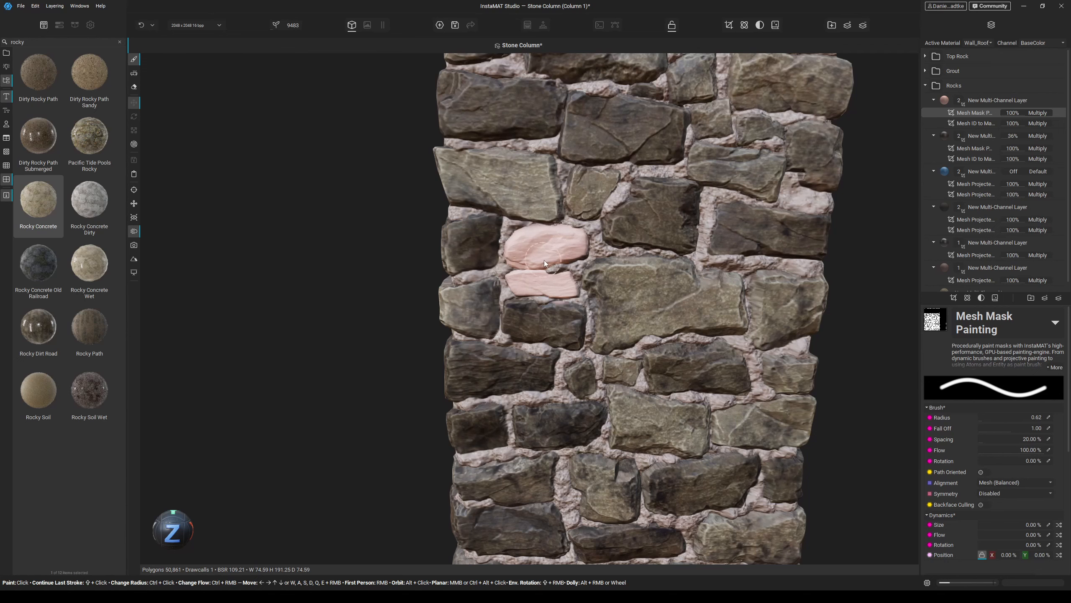
{"action": "scroll", "coordinate": [557, 279], "scroll_direction": "down", "scroll_amount": 2}
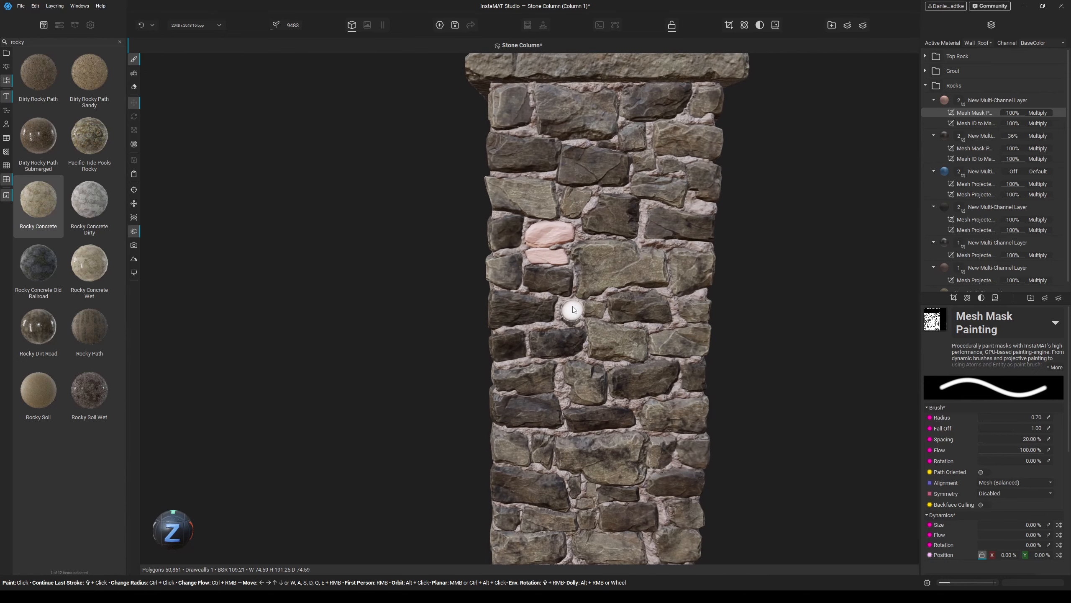
{"action": "middle_click_drag", "start_coordinate": [594, 303], "coordinate": [583, 322]}
{"action": "left_click_drag", "start_coordinate": [595, 307], "coordinate": [581, 311], "text": "ctrl"}
{"action": "left_click", "coordinate": [604, 295]}
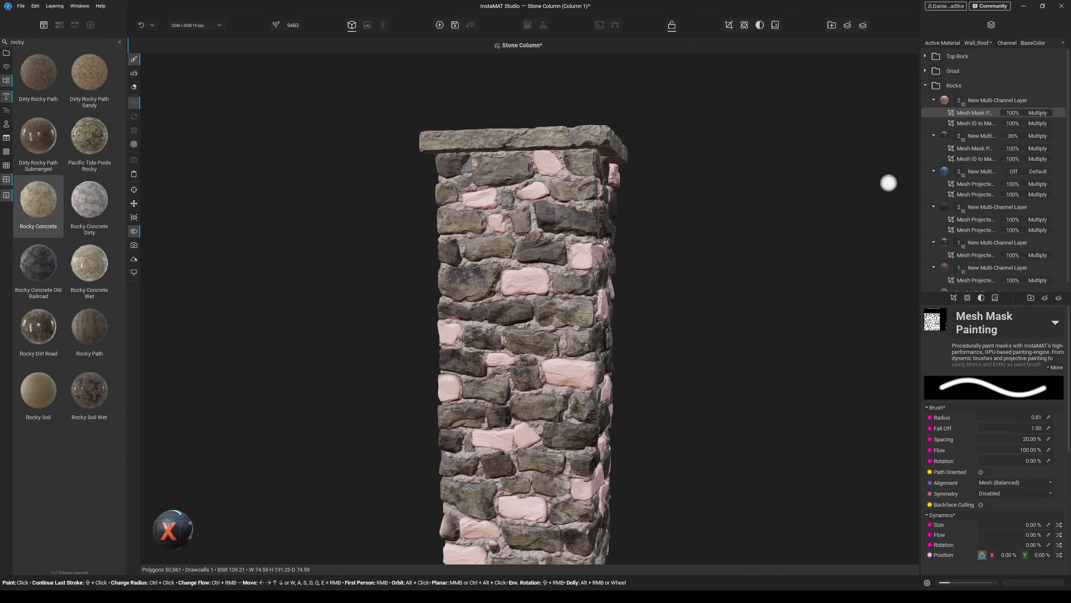
- Try Multiply as the pink layer's blend mode, then settle on Overlay
{"action": "left_click", "coordinate": [1041, 101]}
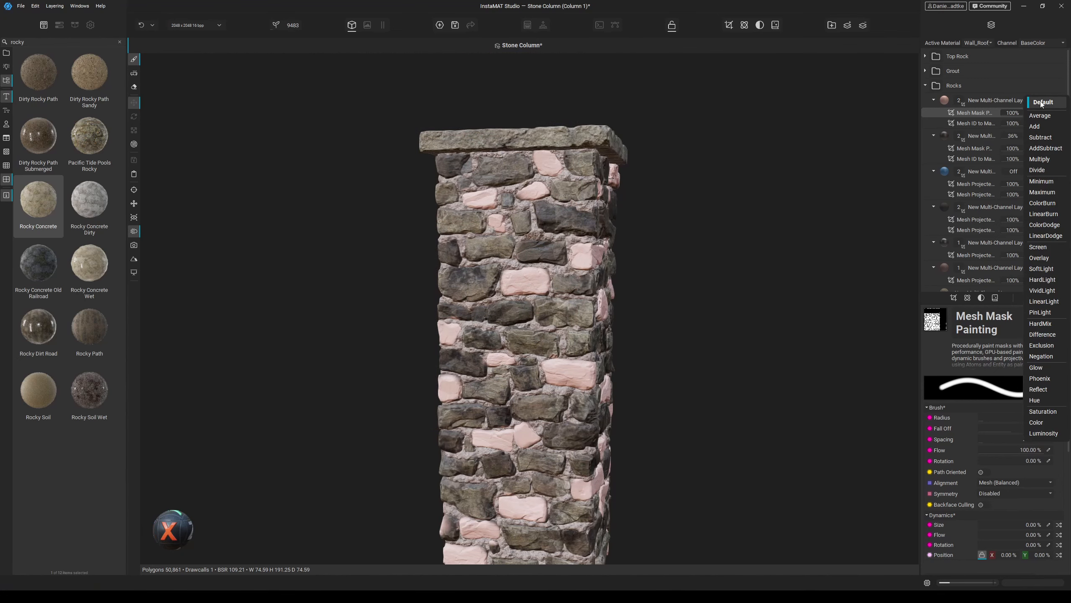
{"action": "left_click", "coordinate": [1046, 159]}
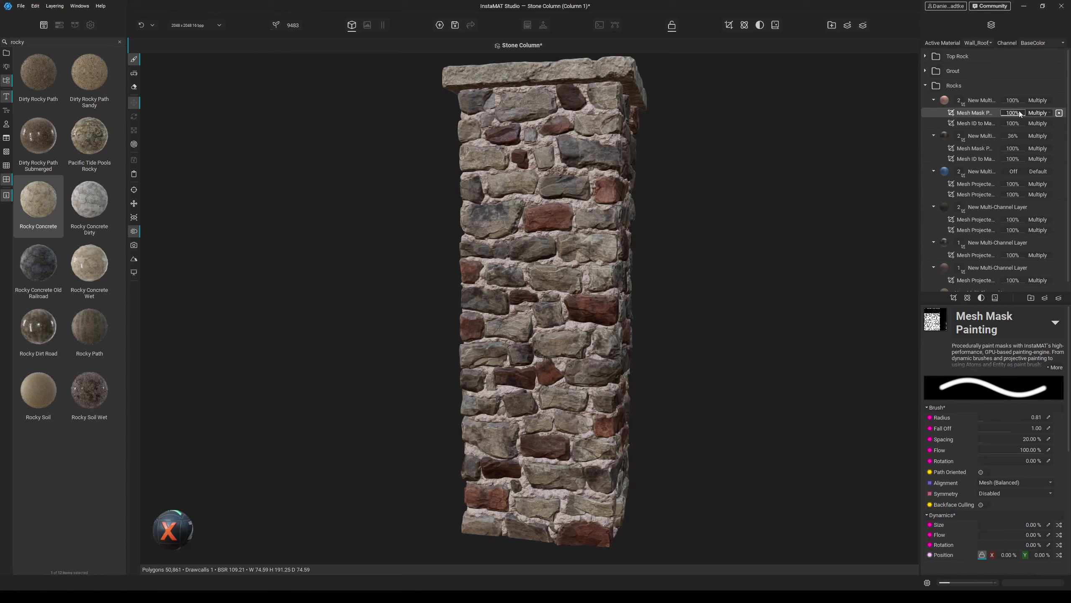
{"action": "mouse_move", "coordinate": [1019, 111]}
{"action": "left_mouse_down"}
{"action": "mouse_move", "coordinate": [1029, 112]}
{"action": "mouse_move", "coordinate": [1012, 101]}
{"action": "mouse_move", "coordinate": [1025, 100]}
{"action": "left_mouse_up"}
{"action": "left_click", "coordinate": [1038, 100]}
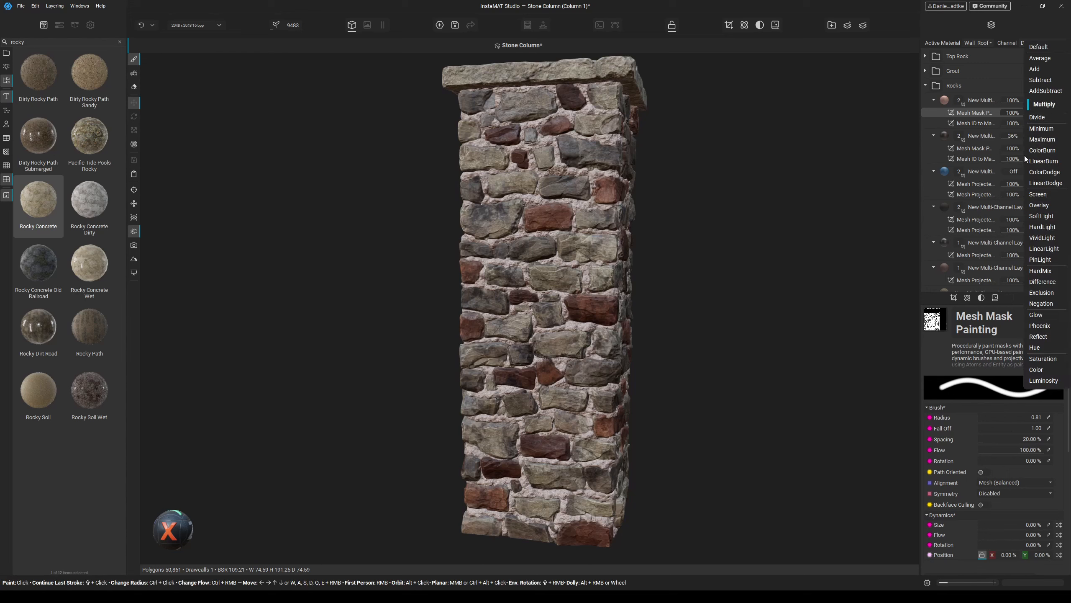
{"action": "left_click", "coordinate": [1033, 206]}
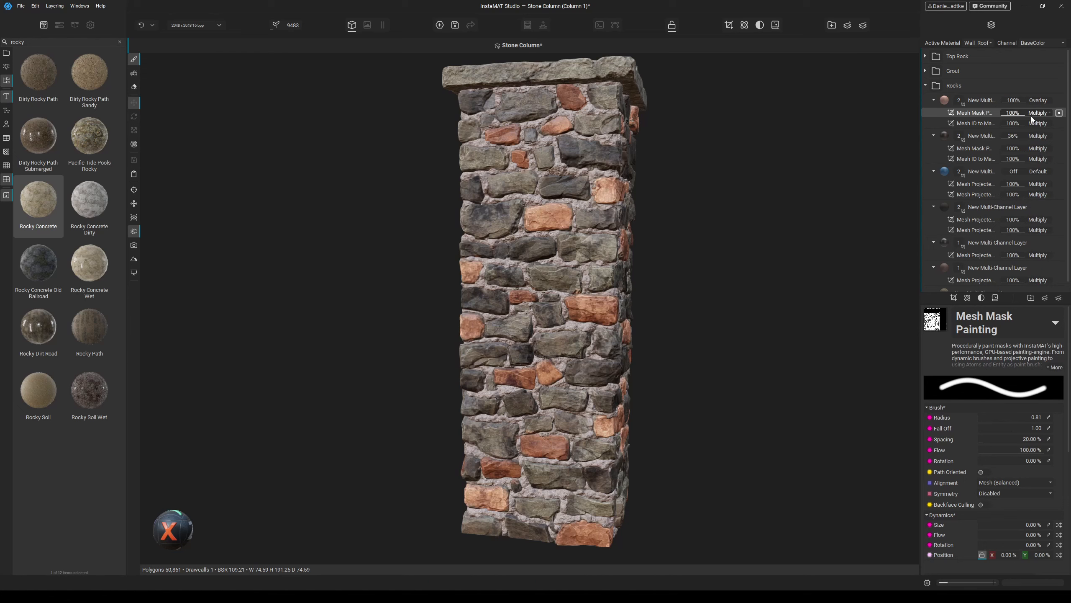
- Lighten the pink layer's Base Color to a very pale pinkish beige with lower saturation
{"action": "left_click_drag", "start_coordinate": [1019, 100], "coordinate": [1046, 101]}
{"action": "left_click", "coordinate": [996, 102]}
{"action": "left_click", "coordinate": [1057, 314]}
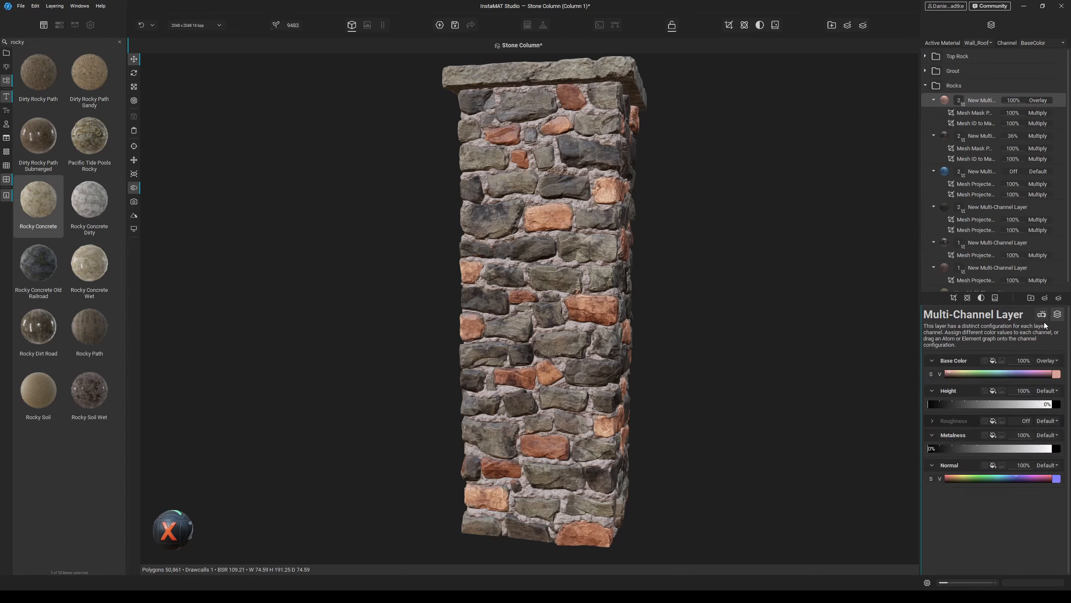
{"action": "left_click", "coordinate": [1056, 373]}
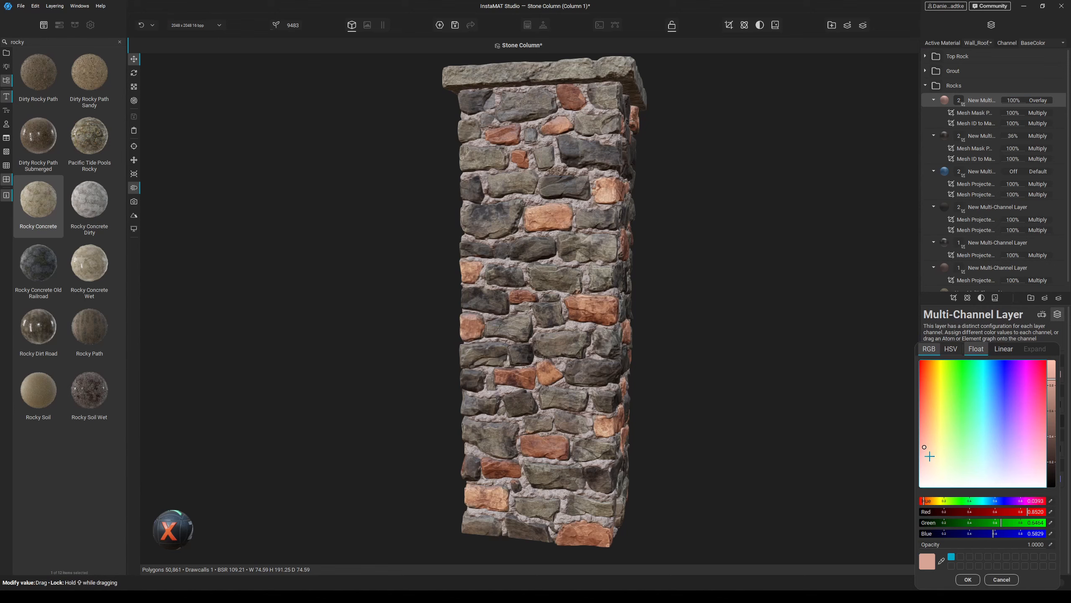
{"action": "left_click_drag", "start_coordinate": [929, 456], "coordinate": [926, 467]}
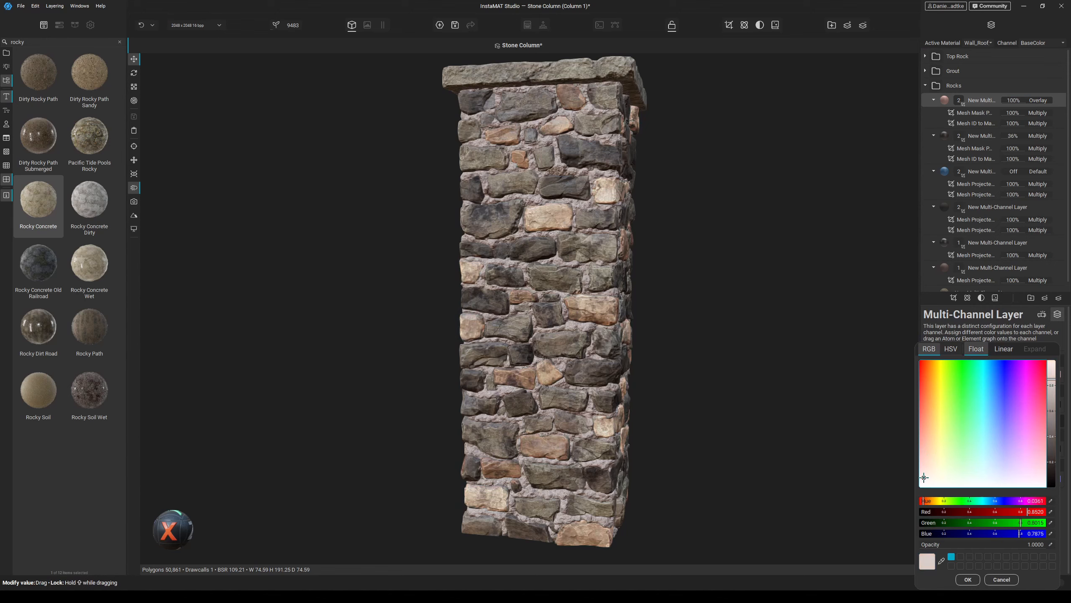
- Change the dark brown color layer's blend mode to Overlay
{"action": "left_click_drag", "start_coordinate": [733, 332], "coordinate": [706, 291], "text": "alt"}
{"action": "middle_click_drag", "start_coordinate": [706, 291], "coordinate": [716, 331]}
{"action": "left_click_drag", "start_coordinate": [716, 330], "coordinate": [694, 332], "text": "alt"}
{"action": "left_click", "coordinate": [990, 135]}
{"action": "left_click", "coordinate": [1038, 135]}
{"action": "left_click", "coordinate": [1035, 185]}
- Reduce the pink layer's opacity to 46% while judging the stones on the column
{"action": "left_click_drag", "start_coordinate": [717, 283], "coordinate": [679, 280], "text": "alt"}
{"action": "middle_click_drag", "start_coordinate": [680, 280], "coordinate": [685, 211]}
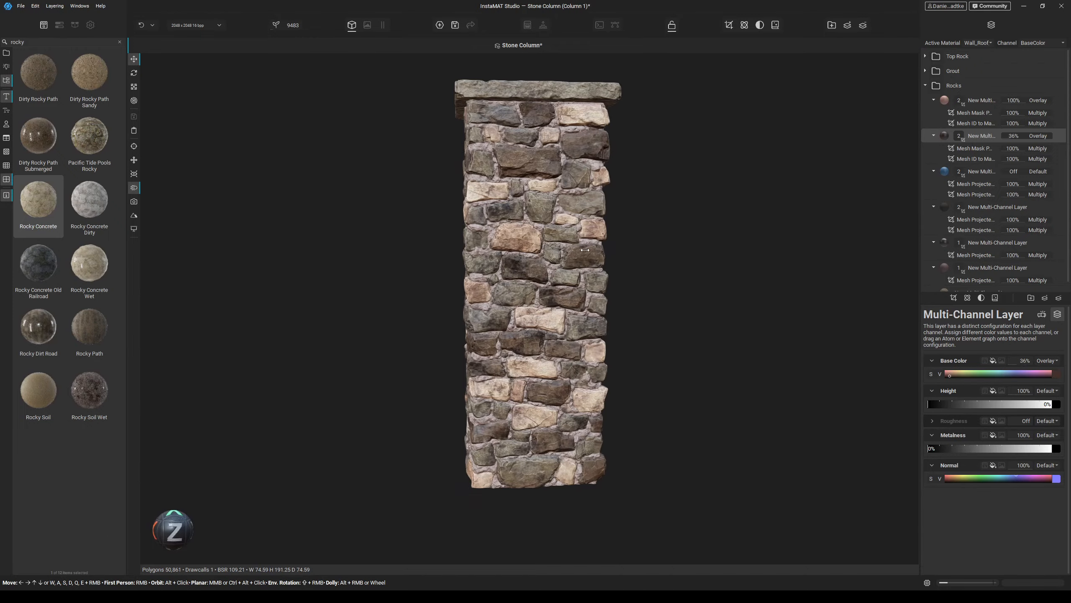
{"action": "scroll", "coordinate": [657, 220], "scroll_direction": "up", "scroll_amount": 5}
{"action": "mouse_move", "coordinate": [685, 211]}
{"action": "left_mouse_down", "text": "alt"}
{"action": "mouse_move", "coordinate": [657, 220]}
{"action": "mouse_move", "coordinate": [683, 203]}
{"action": "left_mouse_up", "text": "alt"}
{"action": "left_click_drag", "start_coordinate": [1016, 101], "coordinate": [1011, 102]}
{"action": "left_click_drag", "start_coordinate": [1013, 101], "coordinate": [1015, 102]}
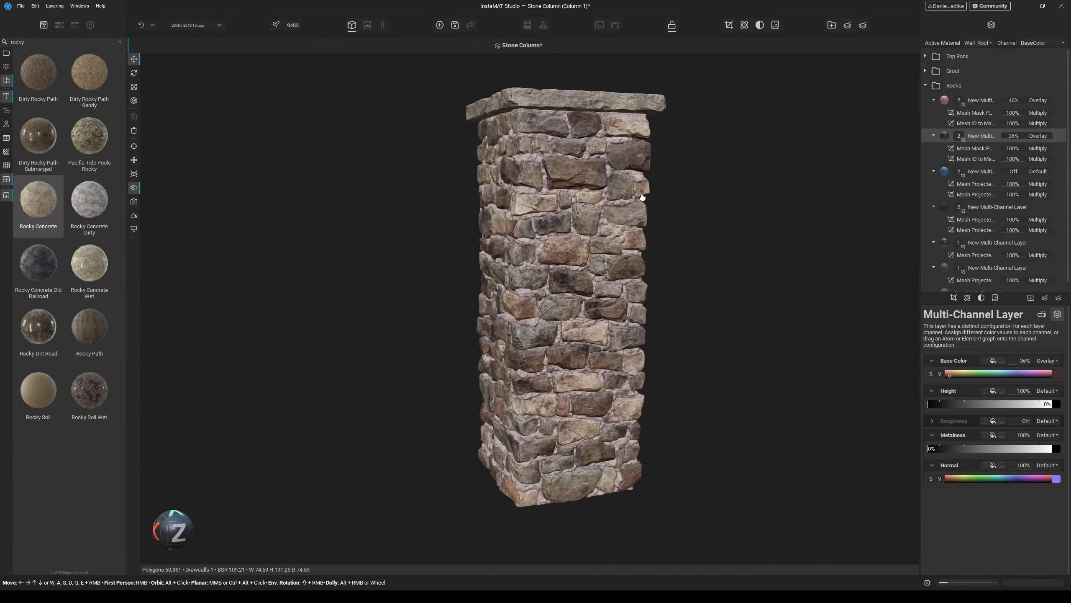
- Hide the pink and dark brown color layers and examine the underlying rock texture on the column up close
{"action": "left_click_drag", "start_coordinate": [640, 186], "coordinate": [612, 214], "text": "alt"}
{"action": "scroll", "coordinate": [612, 214], "scroll_direction": "up", "scroll_amount": 5}
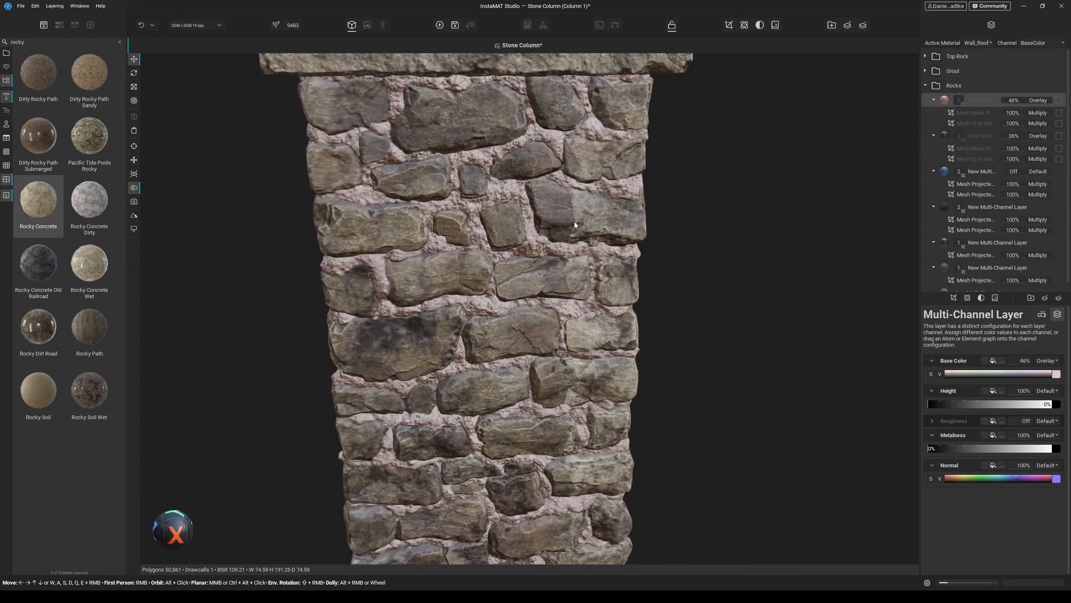
{"action": "middle_click_drag", "start_coordinate": [575, 275], "coordinate": [569, 168]}
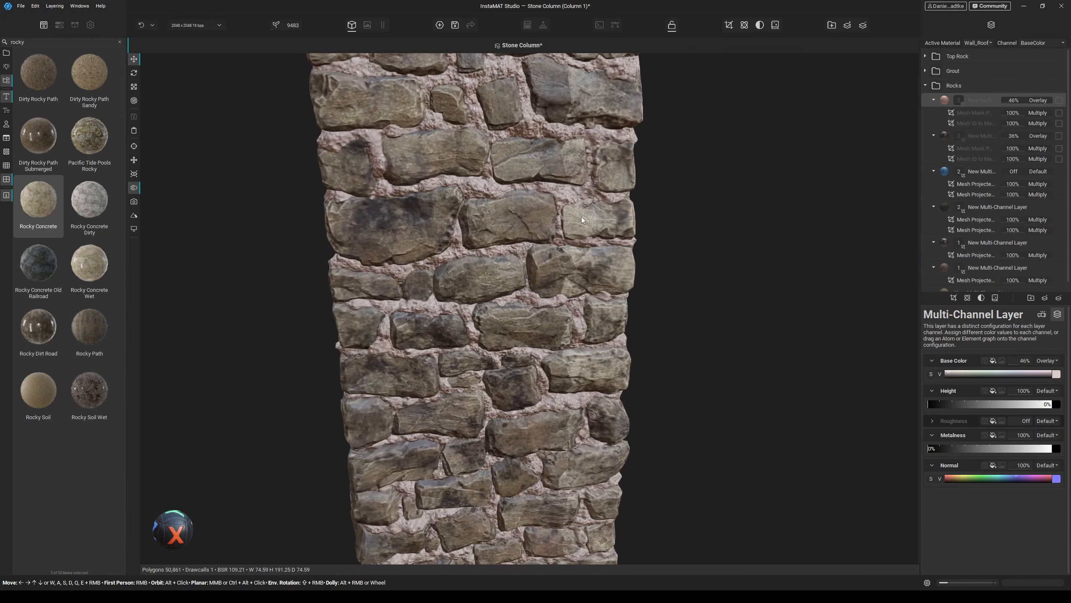
{"action": "left_click_drag", "start_coordinate": [581, 219], "coordinate": [580, 103], "text": "alt"}
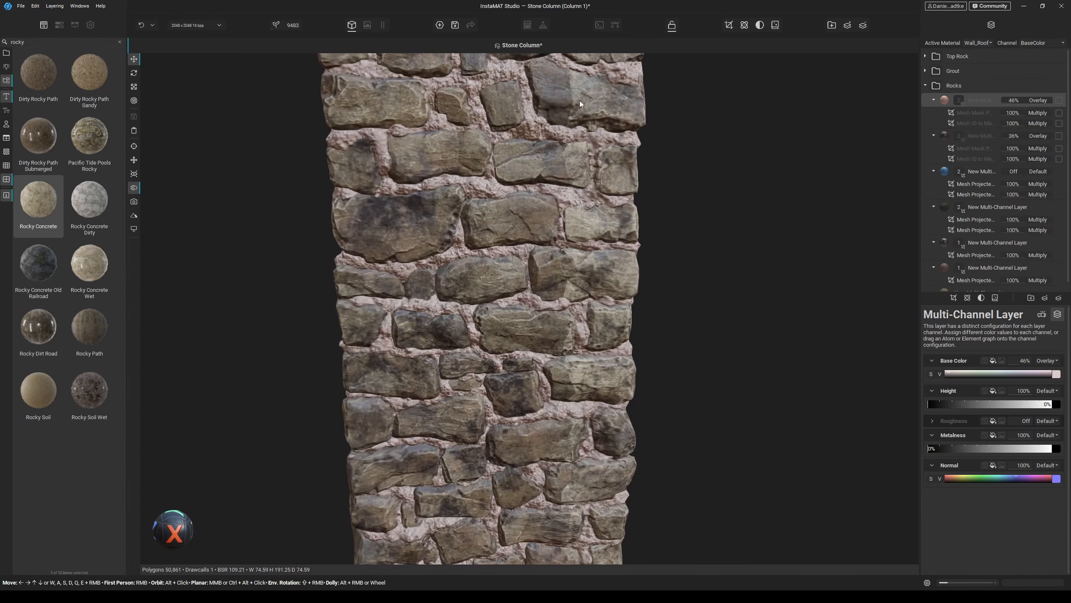
{"action": "left_click_drag", "start_coordinate": [562, 187], "coordinate": [532, 192], "text": "alt"}
{"action": "scroll", "coordinate": [944, 259], "scroll_direction": "down", "scroll_amount": 1}
- Duplicate the bottom base layer in the Rocks group and add a Mesh Mask Painting mask to the duplicate
{"action": "left_click", "coordinate": [976, 282]}
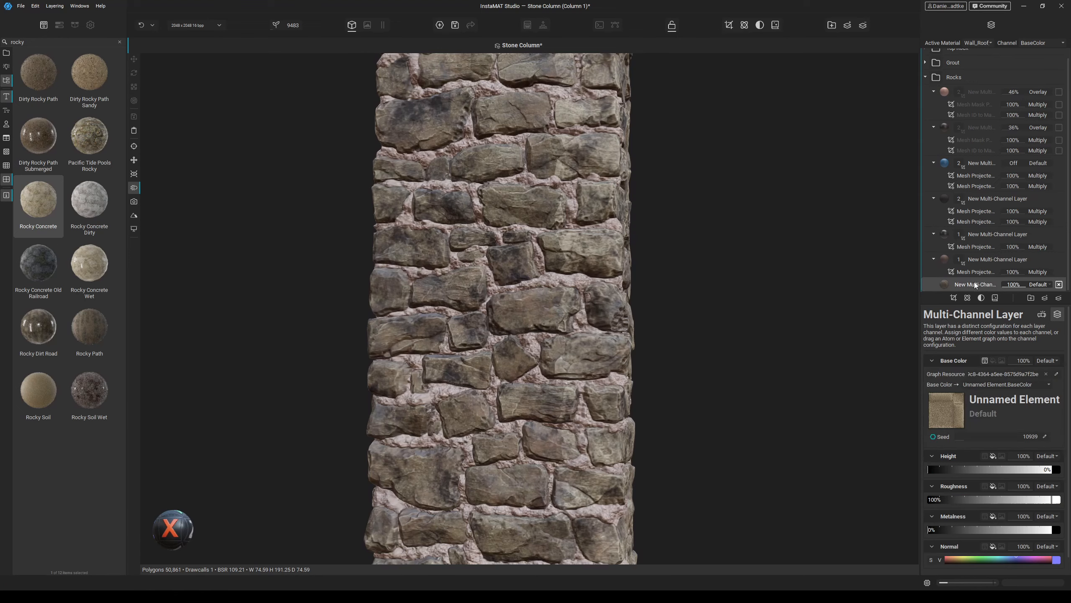
{"action": "left_click_drag", "start_coordinate": [662, 244], "coordinate": [634, 243], "text": "alt"}
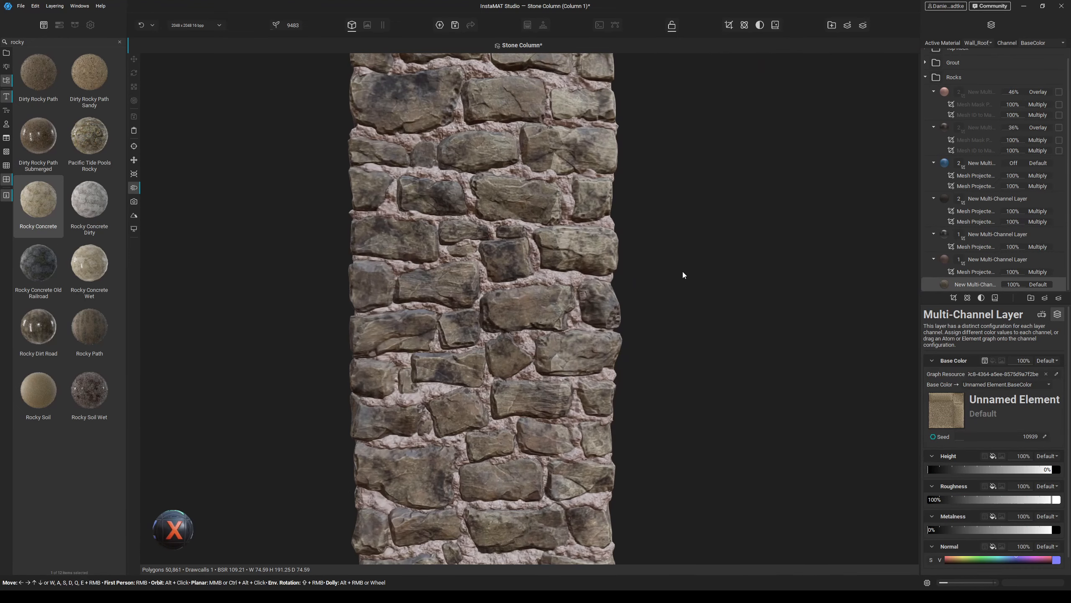
{"action": "mouse_move", "coordinate": [682, 275]}
{"action": "left_mouse_down", "text": "alt"}
{"action": "mouse_move", "coordinate": [689, 246]}
{"action": "mouse_move", "coordinate": [673, 269]}
{"action": "mouse_move", "coordinate": [703, 557]}
{"action": "mouse_move", "coordinate": [672, 274]}
{"action": "left_mouse_up", "text": "alt"}
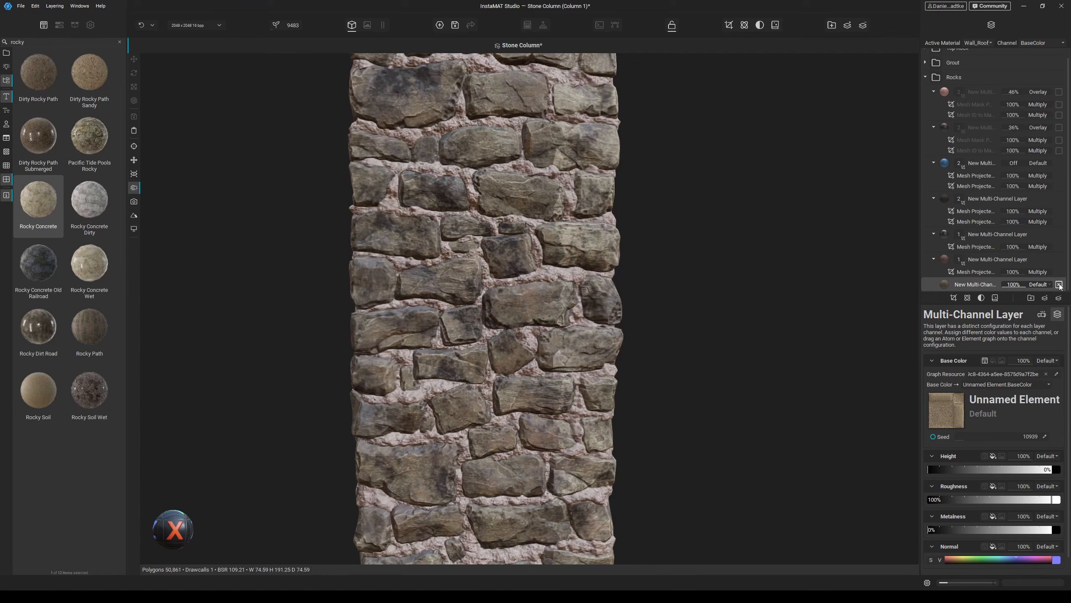
{"action": "left_click", "coordinate": [1059, 284]}
{"action": "left_click", "coordinate": [1059, 285]}
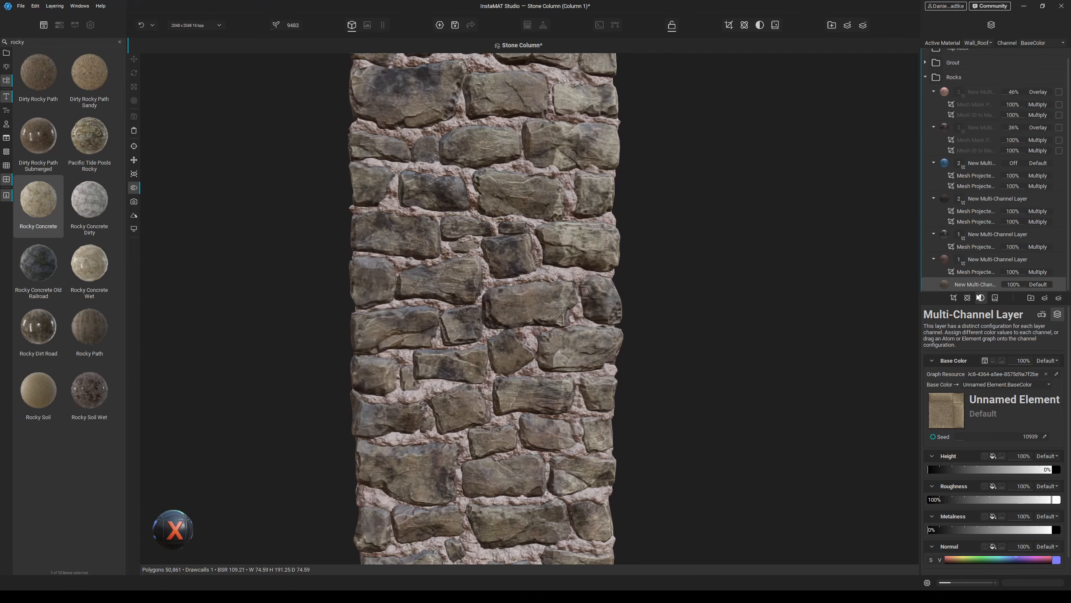
{"action": "right_click", "coordinate": [974, 286]}
{"action": "left_click", "coordinate": [936, 321]}
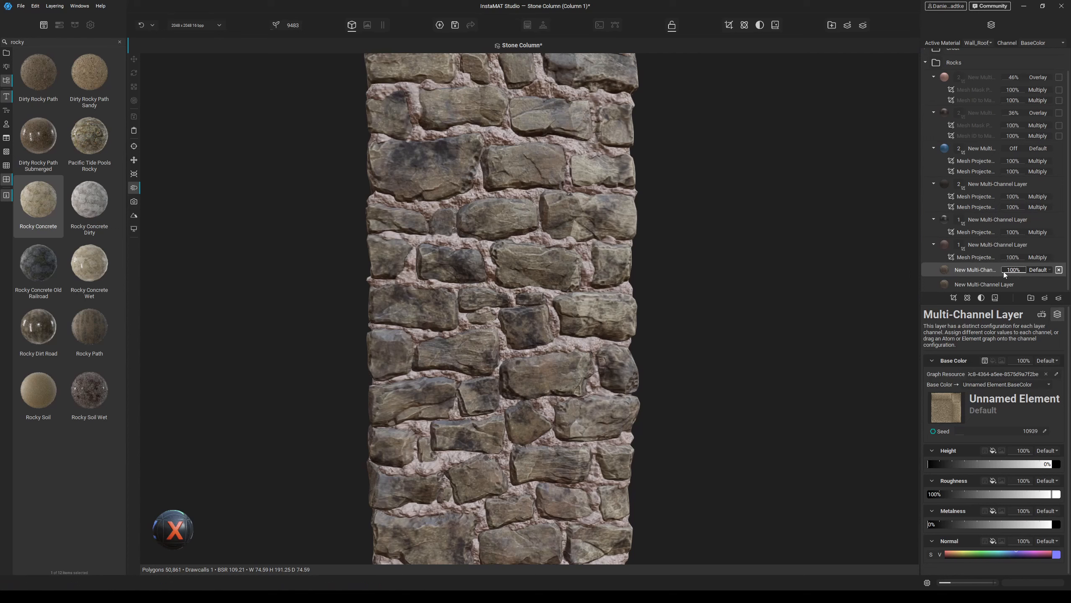
{"action": "left_click", "coordinate": [953, 297]}
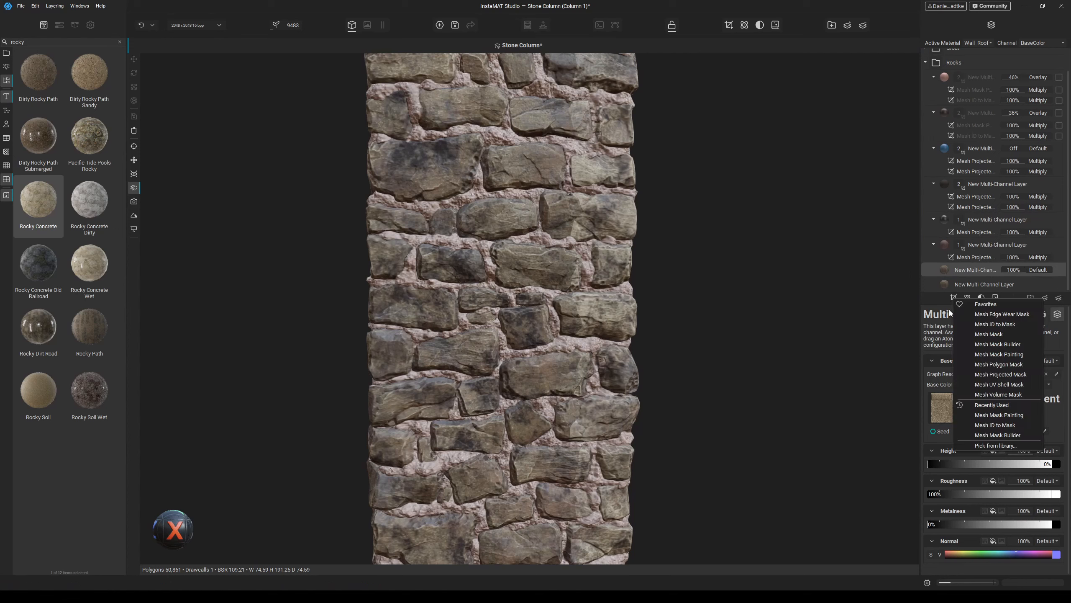
{"action": "left_click", "coordinate": [1023, 352]}
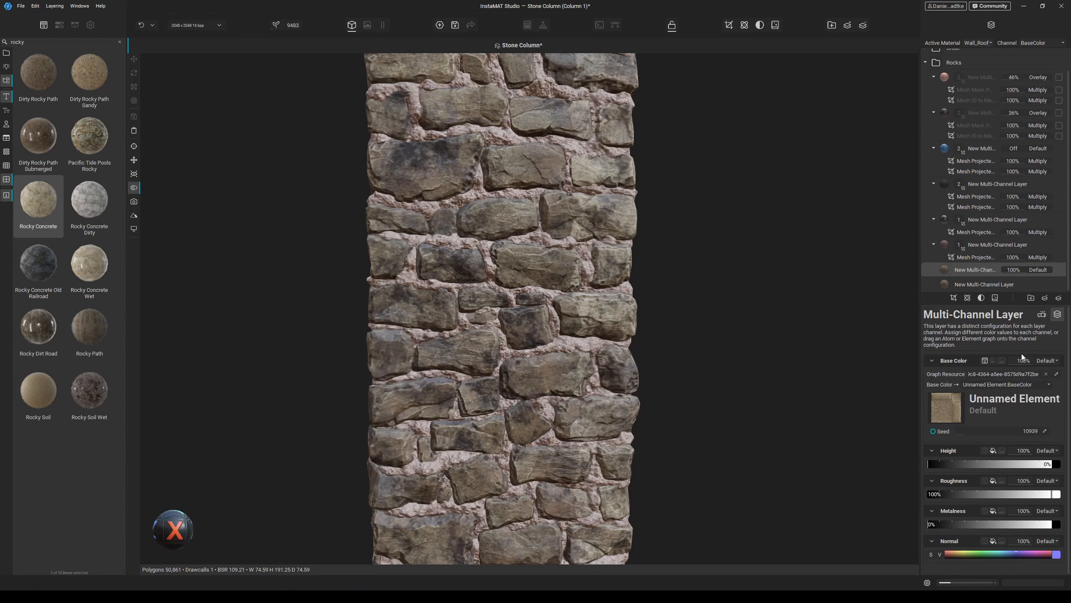
- Disable the duplicate layer's mask, solo the layer to shift its UV projection Offset to a negative Y value, and end the solo
{"action": "left_click", "coordinate": [981, 260]}
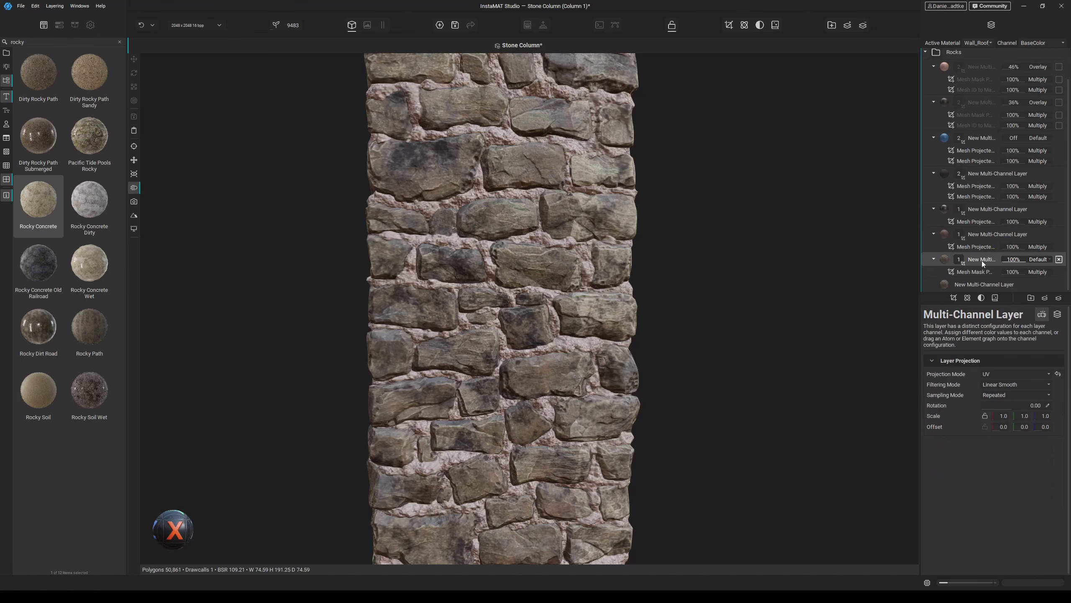
{"action": "left_click", "coordinate": [999, 427]}
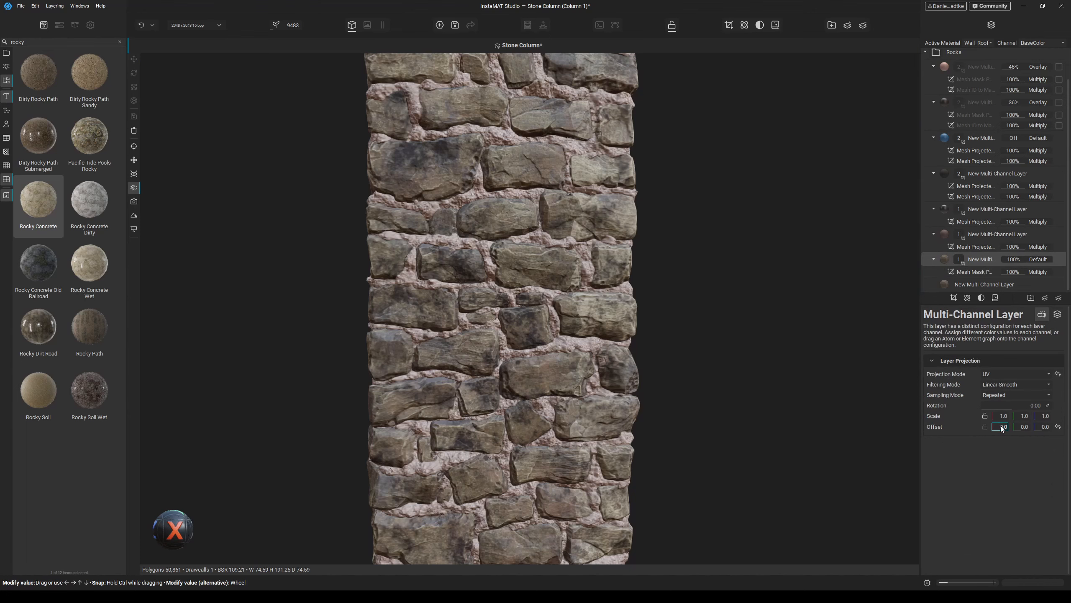
{"action": "left_click_drag", "start_coordinate": [1003, 428], "coordinate": [998, 431]}
{"action": "left_click", "coordinate": [984, 259], "text": "alt"}
{"action": "left_click", "coordinate": [986, 272], "text": "shift"}
{"action": "scroll", "coordinate": [1021, 428], "scroll_direction": "down", "scroll_amount": 4}
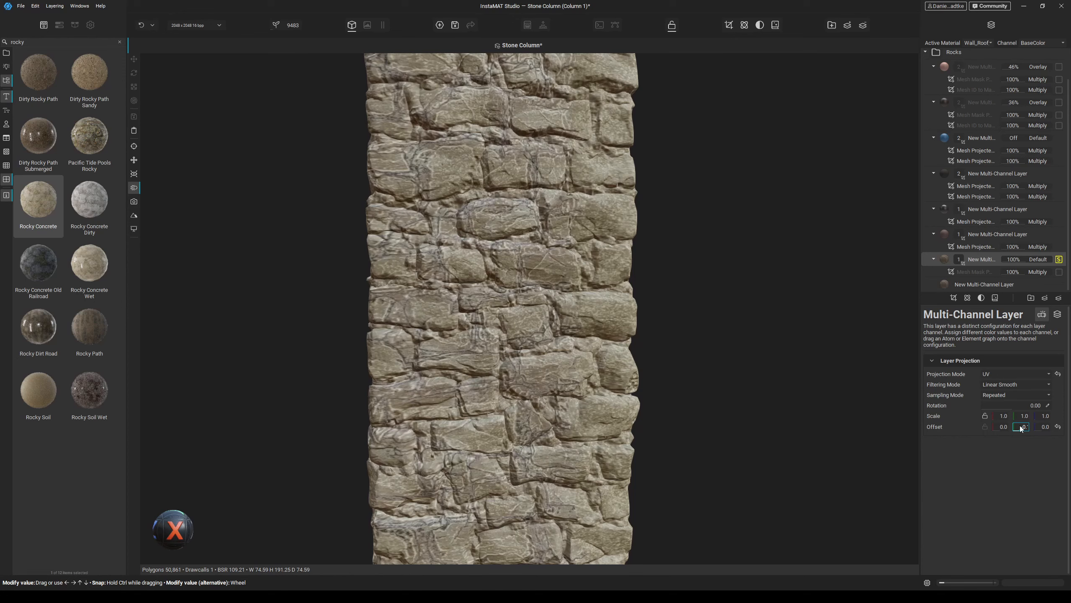
{"action": "left_click", "coordinate": [1059, 260]}
{"action": "mouse_move", "coordinate": [641, 228]}
{"action": "left_mouse_down", "text": "alt"}
{"action": "mouse_move", "coordinate": [679, 234]}
{"action": "mouse_move", "coordinate": [653, 237]}
{"action": "left_mouse_up", "text": "alt"}
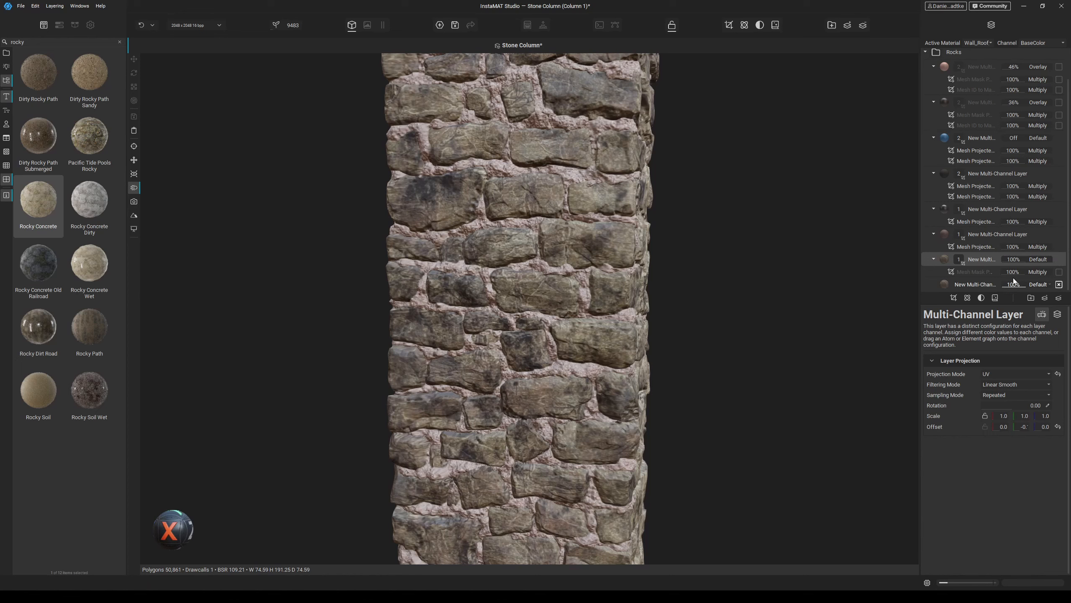
- Re-enable the duplicate layer's Mesh Mask Painting mask and bring up its brush settings
{"action": "left_click", "coordinate": [983, 272]}
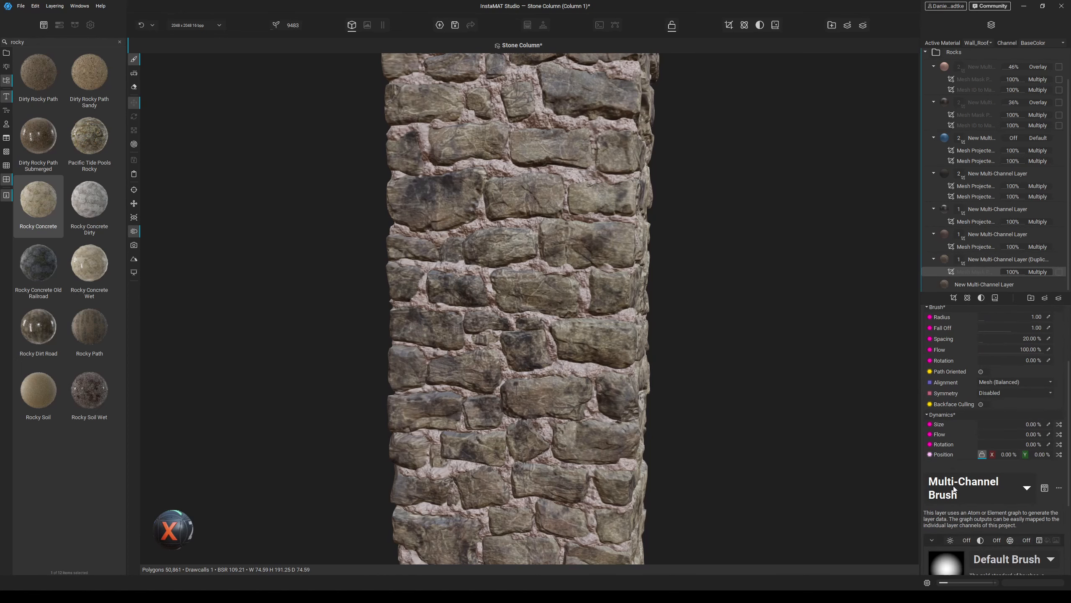
{"action": "scroll", "coordinate": [946, 478], "scroll_direction": "down", "scroll_amount": 3}
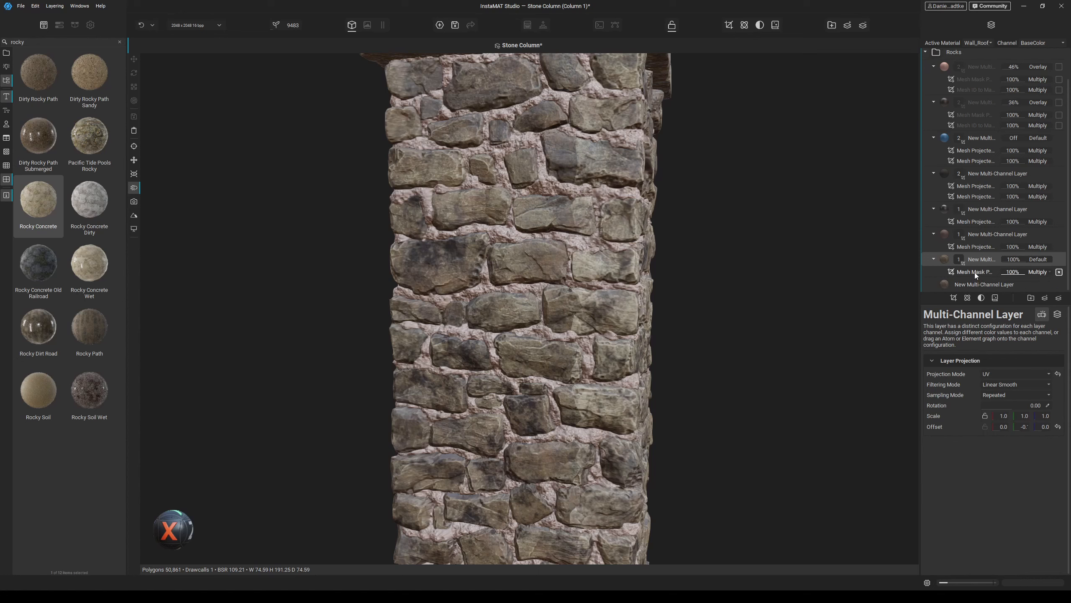
{"action": "left_click", "coordinate": [974, 271]}
{"action": "middle_click_drag", "start_coordinate": [637, 196], "coordinate": [646, 278]}
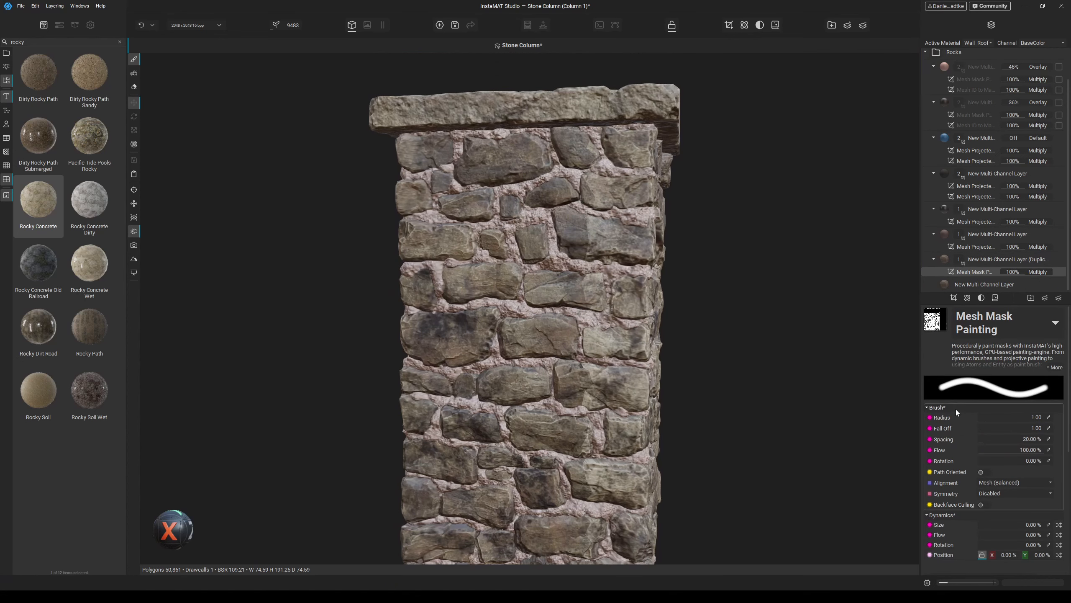
{"action": "scroll", "coordinate": [1012, 401], "scroll_direction": "down", "scroll_amount": 5}
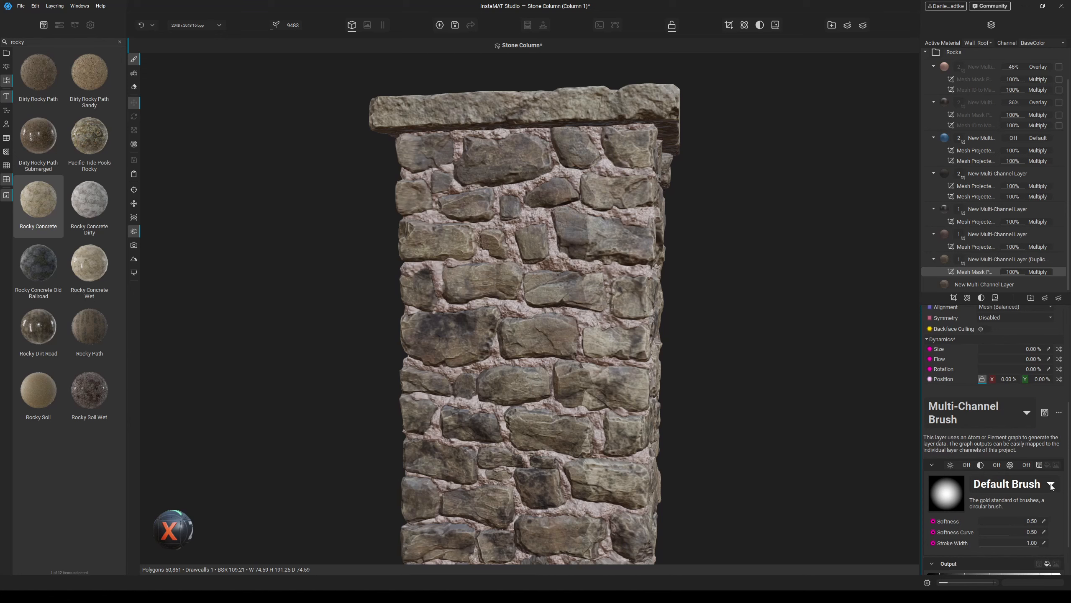
- Replace the default brush shape with the Clouds Heavy noise and set its rounded brush falloff to 39%
{"action": "left_click", "coordinate": [1051, 484]}
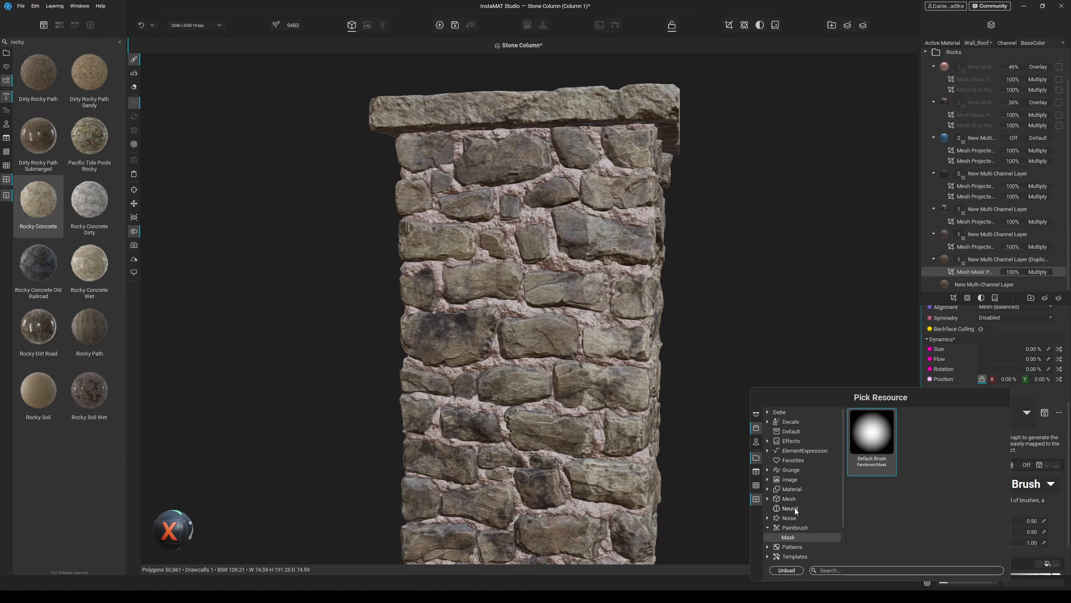
{"action": "left_click", "coordinate": [789, 518]}
{"action": "scroll", "coordinate": [881, 472], "scroll_direction": "down", "scroll_amount": 6}
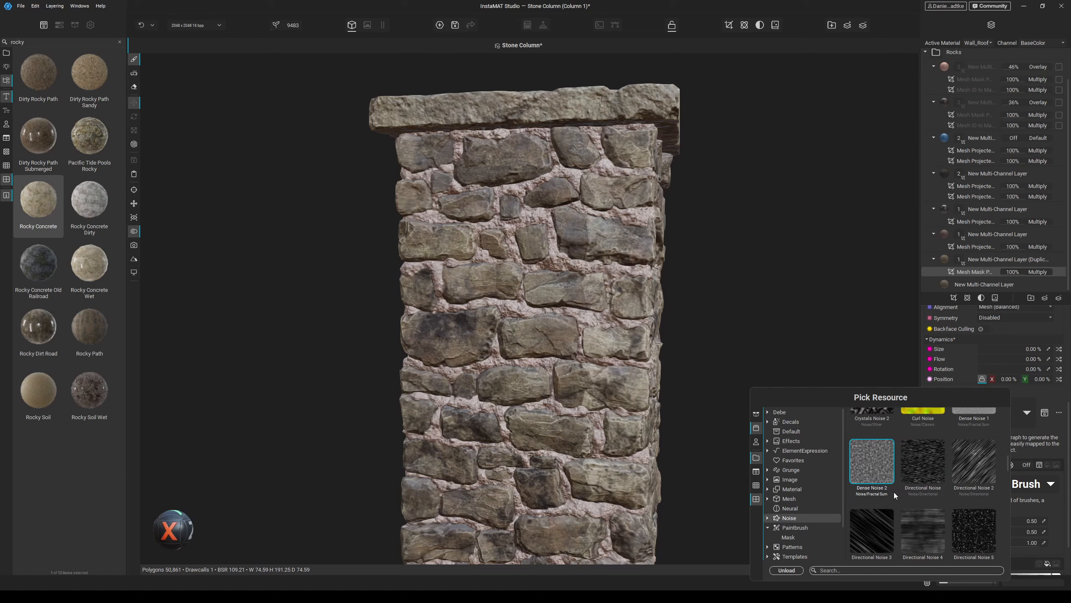
{"action": "scroll", "coordinate": [899, 539], "scroll_direction": "down", "scroll_amount": 5}
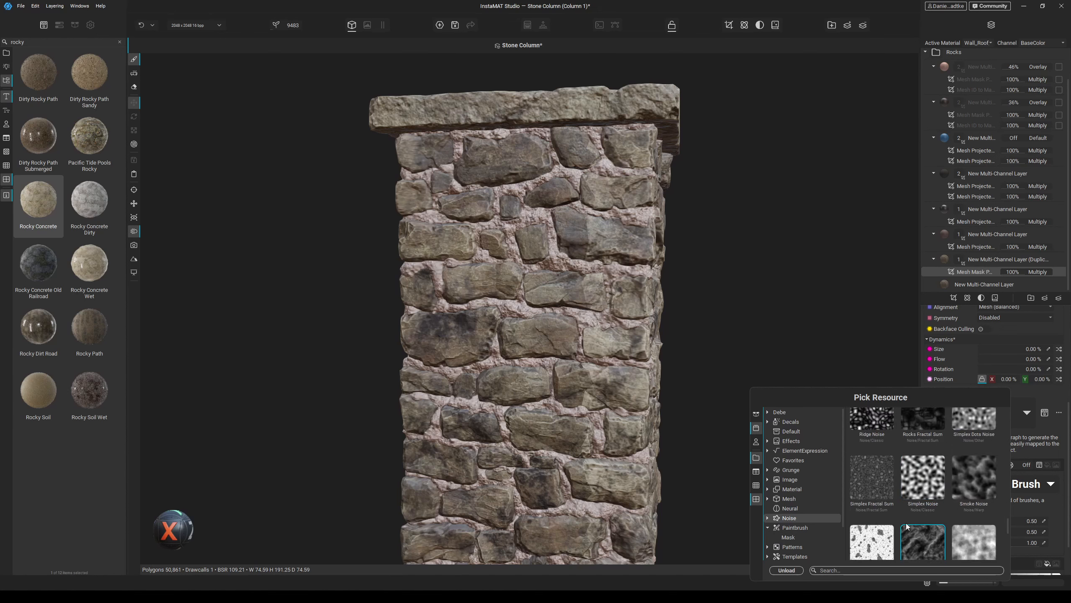
{"action": "left_click", "coordinate": [901, 570]}
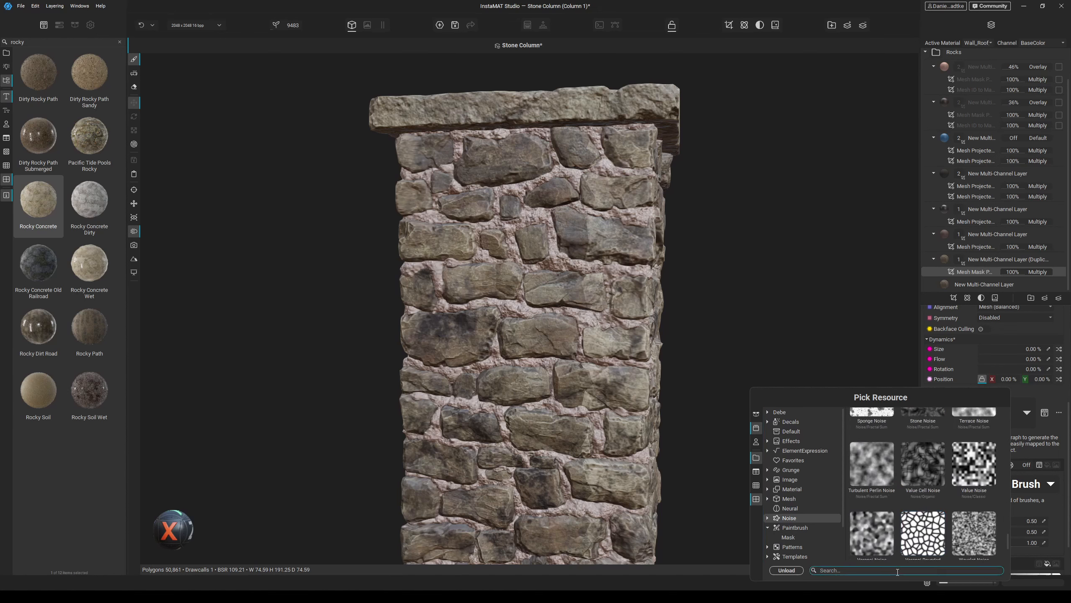
{"action": "type", "text": "clouds"}
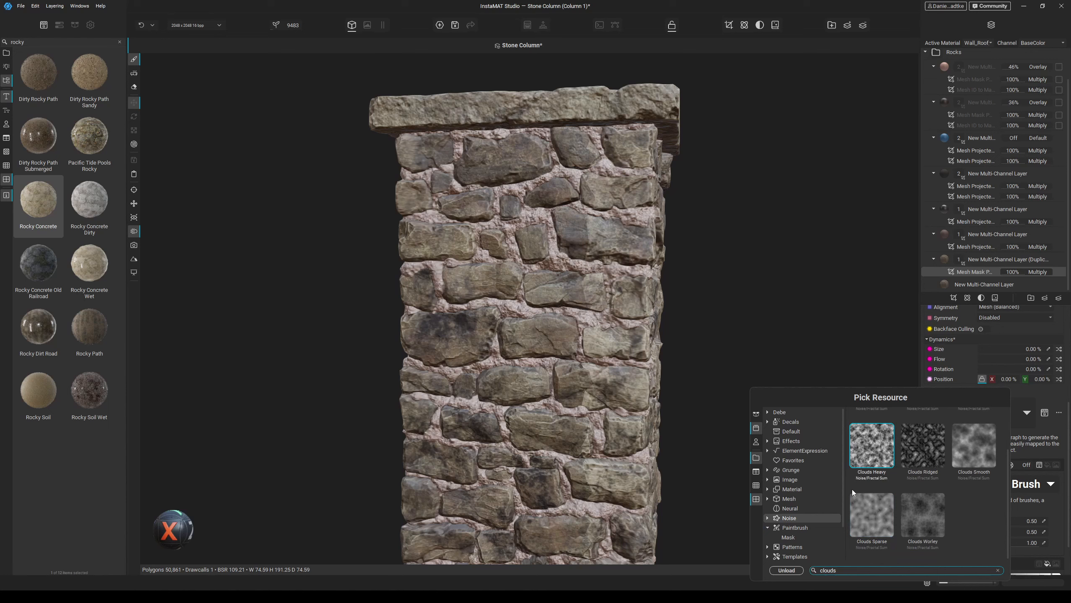
{"action": "left_click", "coordinate": [871, 445]}
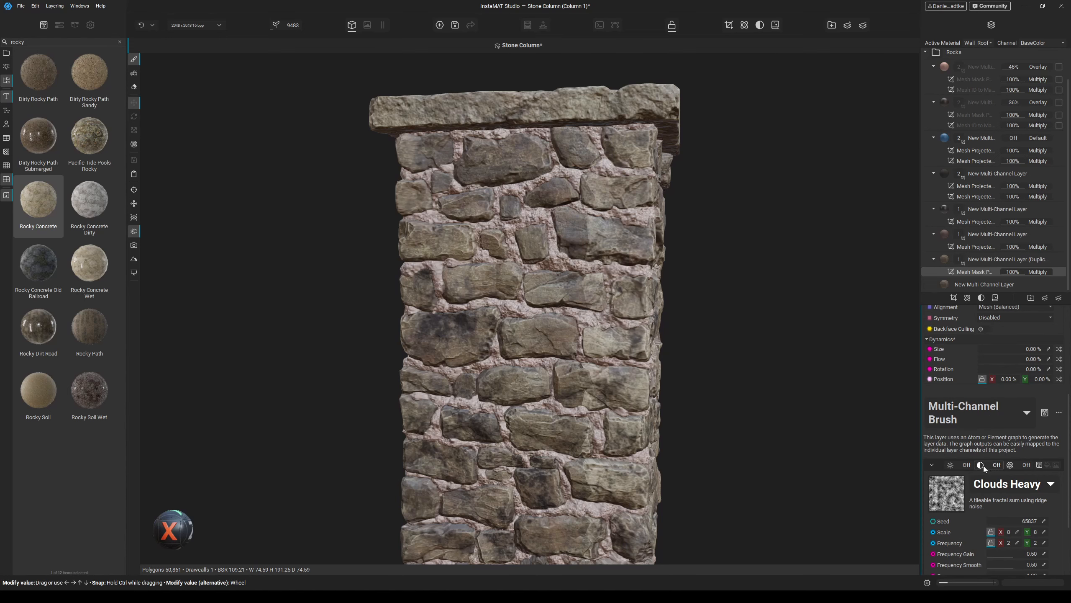
{"action": "mouse_move", "coordinate": [960, 464]}
{"action": "left_mouse_down"}
{"action": "mouse_move", "coordinate": [1016, 465]}
{"action": "mouse_move", "coordinate": [943, 465]}
{"action": "left_mouse_up"}
- Paint the duplicate layer's mask over individual rocks down the column's face with the Clouds Heavy brush to break up repetition
{"action": "middle_click_drag", "start_coordinate": [580, 287], "coordinate": [580, 299]}
{"action": "scroll", "coordinate": [581, 299], "scroll_direction": "up", "scroll_amount": 3}
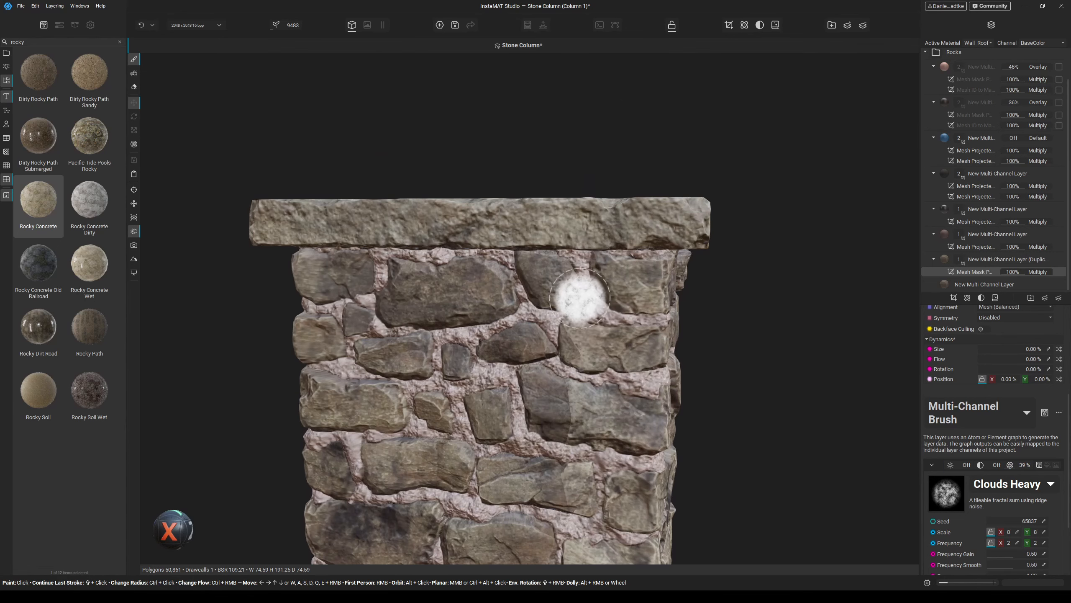
{"action": "middle_click_drag", "start_coordinate": [605, 345], "coordinate": [626, 301]}
{"action": "mouse_move", "coordinate": [627, 203]}
{"action": "middle_mouse_down"}
{"action": "mouse_move", "coordinate": [631, 184]}
{"action": "mouse_move", "coordinate": [655, 224]}
{"action": "mouse_move", "coordinate": [633, 346]}
{"action": "middle_mouse_up"}
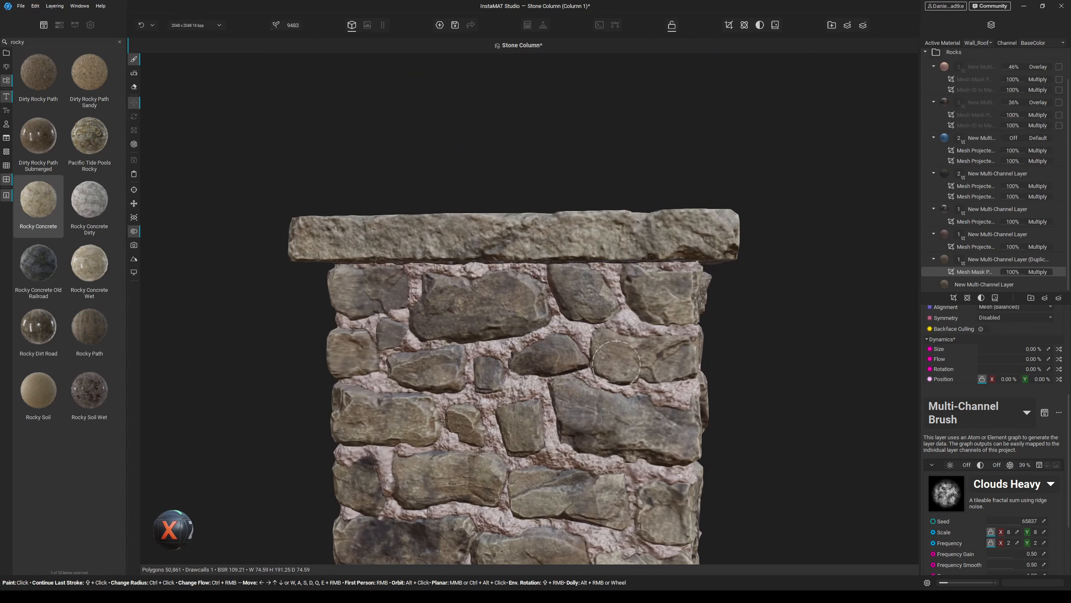
{"action": "middle_click_drag", "start_coordinate": [654, 396], "coordinate": [639, 259]}
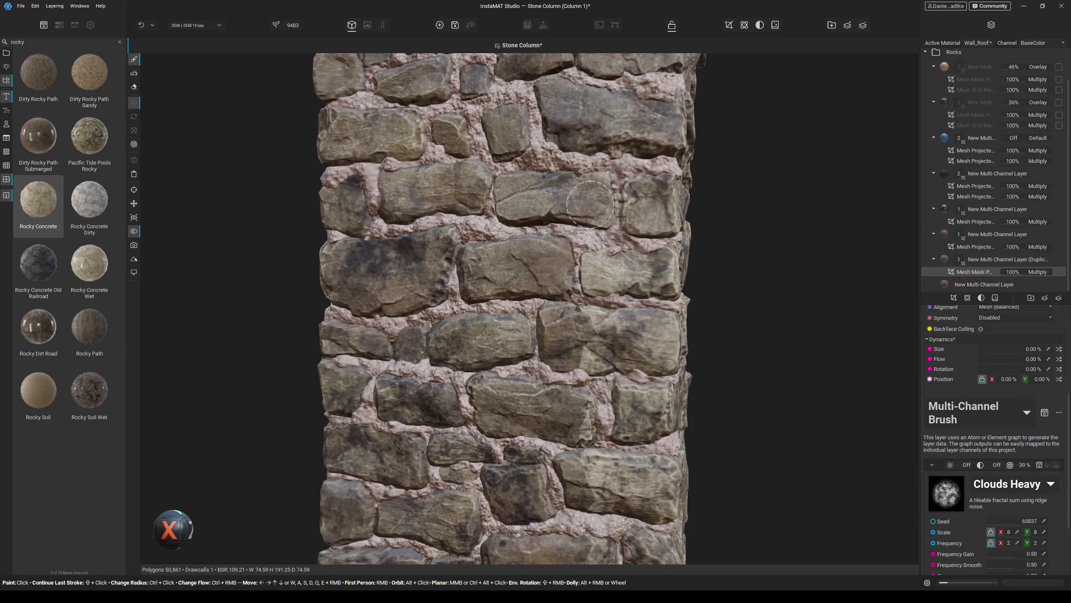
{"action": "middle_click_drag", "start_coordinate": [587, 354], "coordinate": [574, 291]}
{"action": "left_click_drag", "start_coordinate": [575, 291], "coordinate": [584, 289], "text": "alt"}
{"action": "scroll", "coordinate": [602, 366], "scroll_direction": "down", "scroll_amount": 3}
{"action": "mouse_move", "coordinate": [603, 367]}
{"action": "middle_mouse_down"}
{"action": "mouse_move", "coordinate": [582, 335]}
{"action": "mouse_move", "coordinate": [595, 352]}
{"action": "middle_mouse_up"}
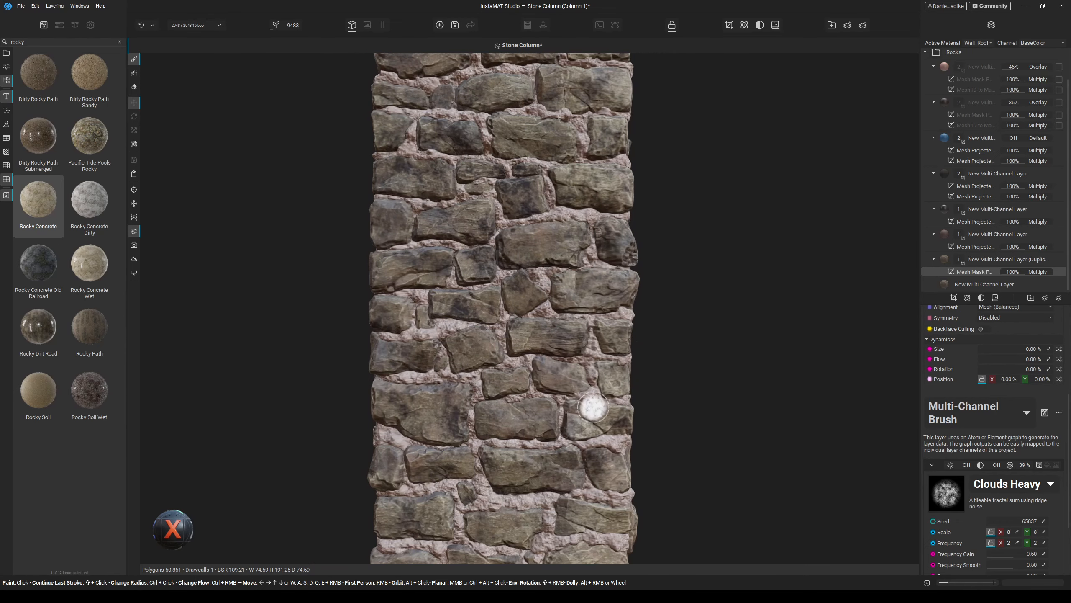
{"action": "middle_click_drag", "start_coordinate": [593, 408], "coordinate": [562, 352]}
{"action": "left_click_drag", "start_coordinate": [625, 419], "coordinate": [602, 418], "text": "alt"}
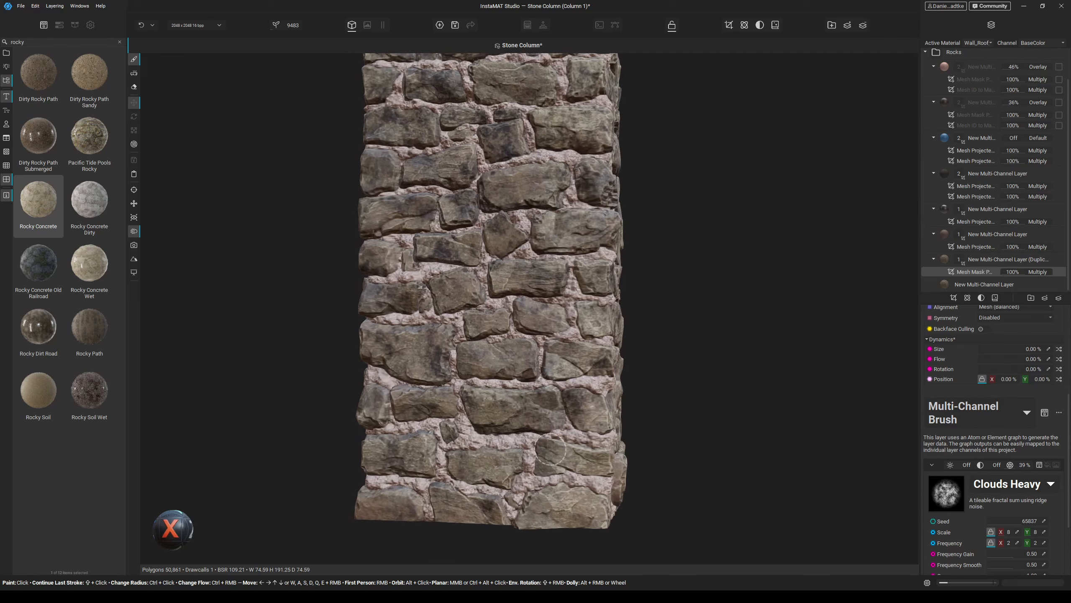
{"action": "mouse_move", "coordinate": [552, 464]}
{"action": "middle_mouse_down"}
{"action": "mouse_move", "coordinate": [579, 446]}
{"action": "mouse_move", "coordinate": [574, 397]}
{"action": "middle_mouse_up"}
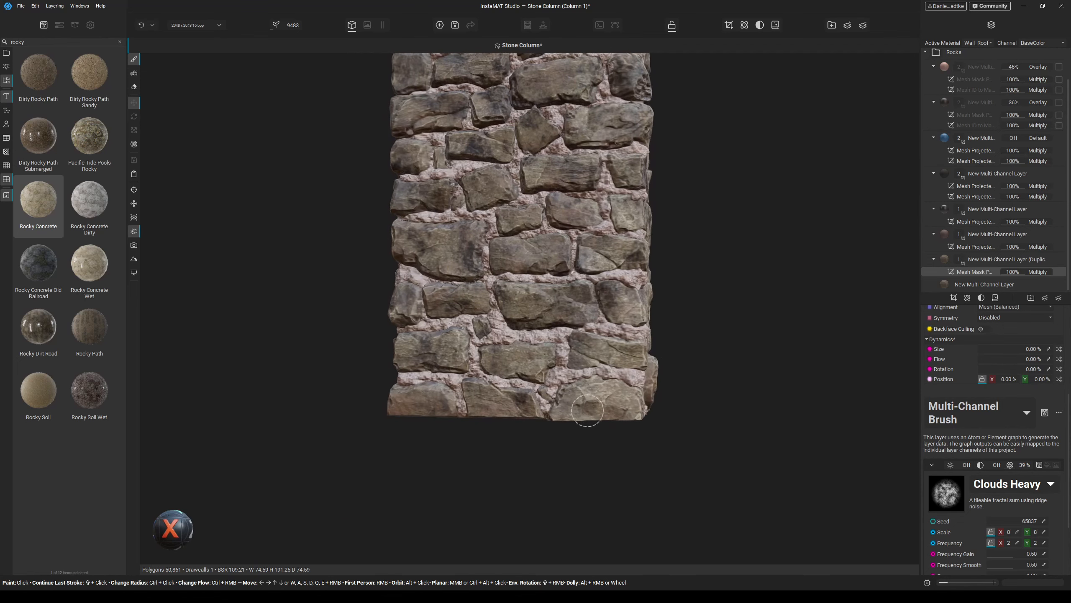
- Look over the whole column from several angles and save the project
{"action": "left_click_drag", "start_coordinate": [679, 451], "coordinate": [664, 407], "text": "alt"}
{"action": "scroll", "coordinate": [640, 387], "scroll_direction": "down", "scroll_amount": 3}
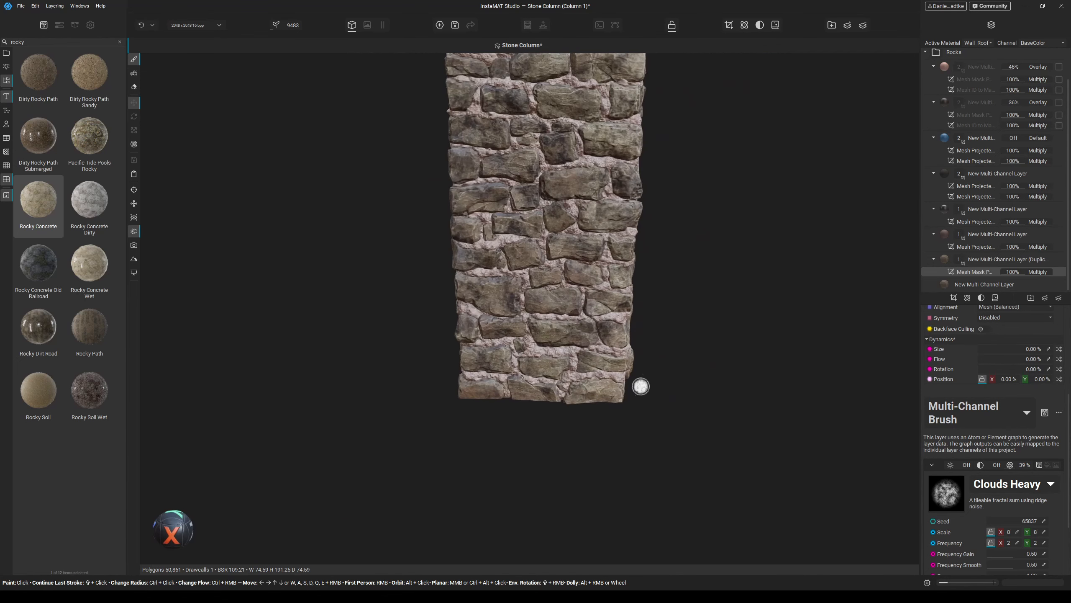
{"action": "middle_click_drag", "start_coordinate": [641, 388], "coordinate": [619, 437]}
{"action": "left_click_drag", "start_coordinate": [672, 361], "coordinate": [629, 308], "text": "alt"}
{"action": "middle_click_drag", "start_coordinate": [628, 308], "coordinate": [617, 375]}
{"action": "scroll", "coordinate": [604, 179], "scroll_direction": "up", "scroll_amount": 4}
{"action": "scroll", "coordinate": [604, 179], "scroll_direction": "up", "scroll_amount": 2}
{"action": "scroll", "coordinate": [675, 265], "scroll_direction": "down", "scroll_amount": 4}
{"action": "left_click_drag", "start_coordinate": [679, 267], "coordinate": [693, 337], "text": "alt"}
{"action": "scroll", "coordinate": [717, 339], "scroll_direction": "up", "scroll_amount": 4}
{"action": "scroll", "coordinate": [751, 252], "scroll_direction": "down", "scroll_amount": 4}
{"action": "key", "text": "ctrl+s"}
- Switch the viewport environment to a studio lighting map and rotate its lighting around the column
{"action": "left_click", "coordinate": [133, 272]}
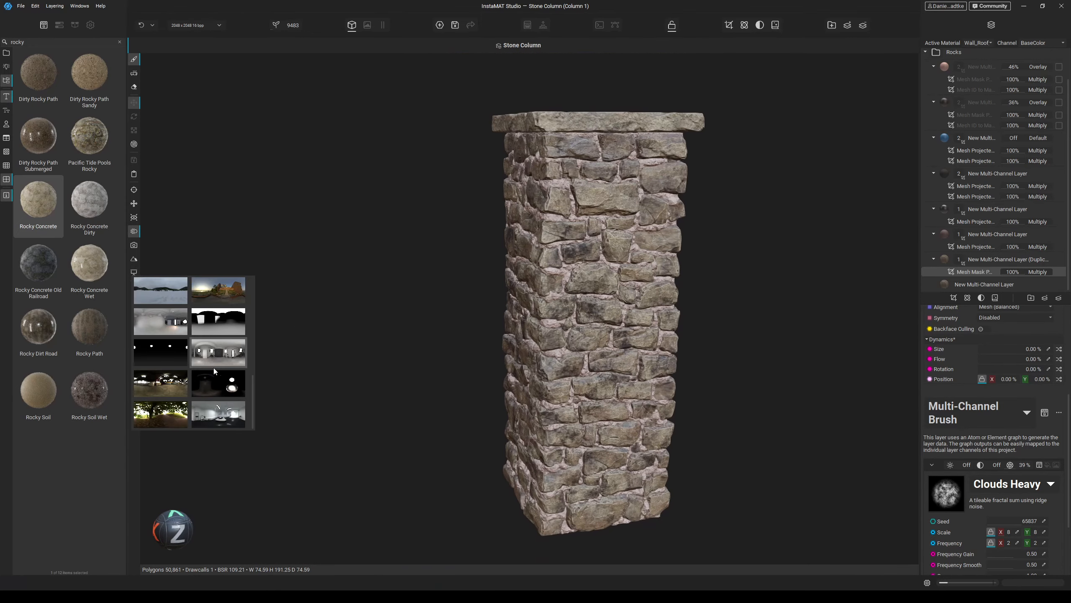
{"action": "left_click", "coordinate": [192, 384]}
{"action": "right_click_drag", "start_coordinate": [431, 335], "coordinate": [501, 330], "text": "shift"}
- Set the camera Exposure to 1.00 and rotate the environment lighting across the column
{"action": "left_click", "coordinate": [90, 25]}
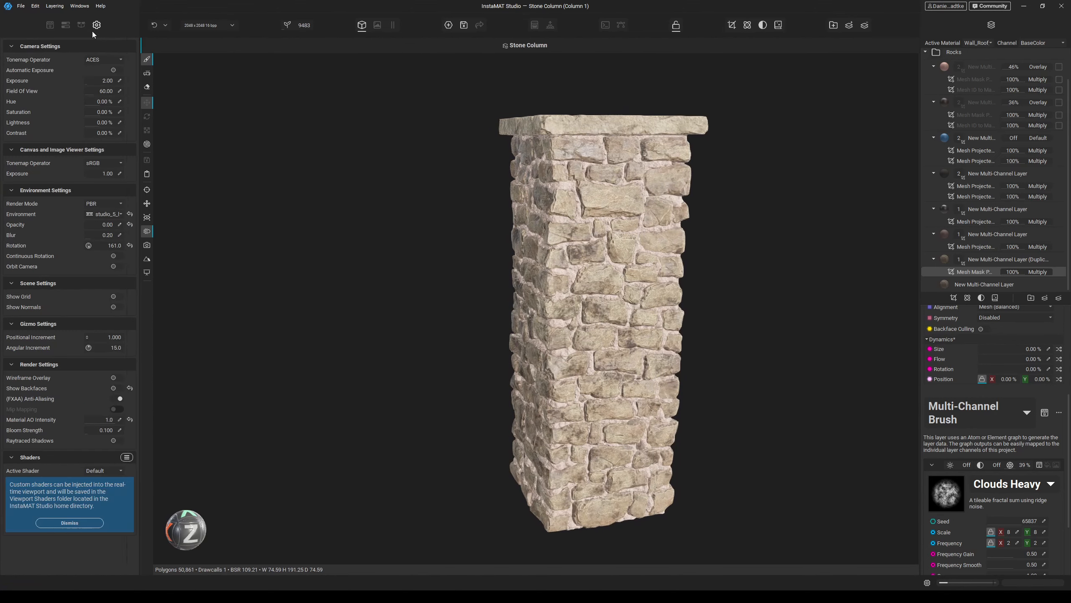
{"action": "left_click", "coordinate": [120, 80]}
{"action": "key", "text": "Return"}
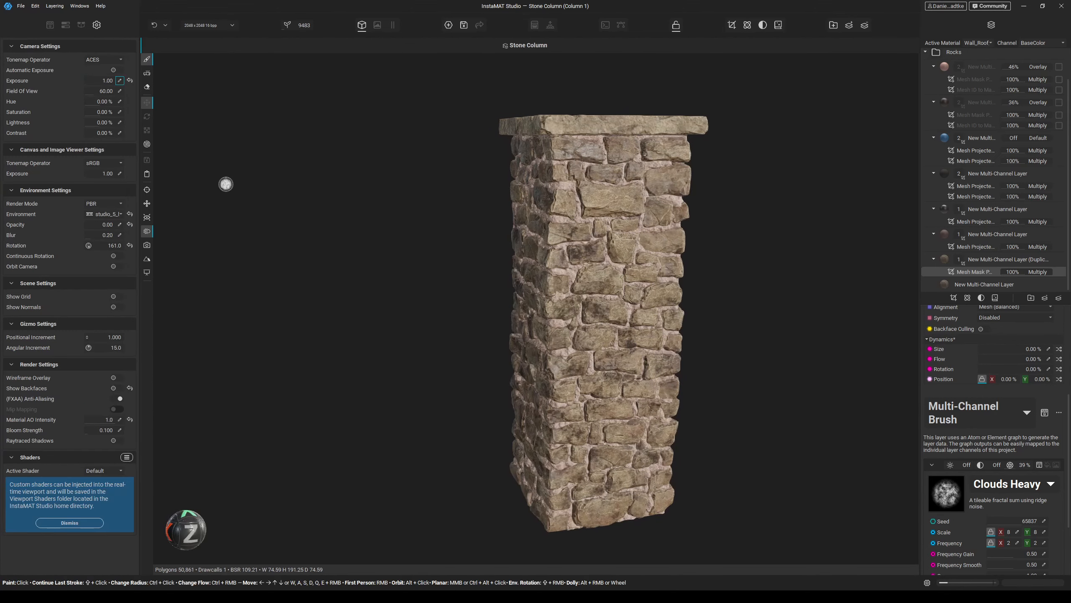
{"action": "right_click_drag", "start_coordinate": [381, 235], "coordinate": [502, 227], "text": "shift"}
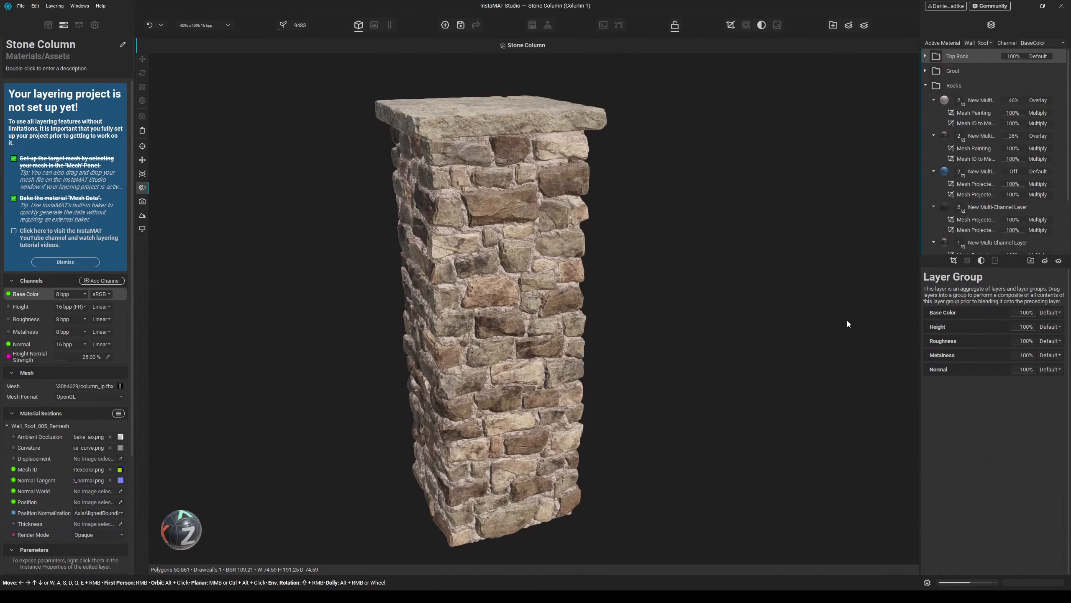
- Add a multi-channel layer above the Top Rock group with a dusty brown base color (about 0.56, 0.47, 0.42) and 100% roughness
{"action": "left_click", "coordinate": [1043, 262]}
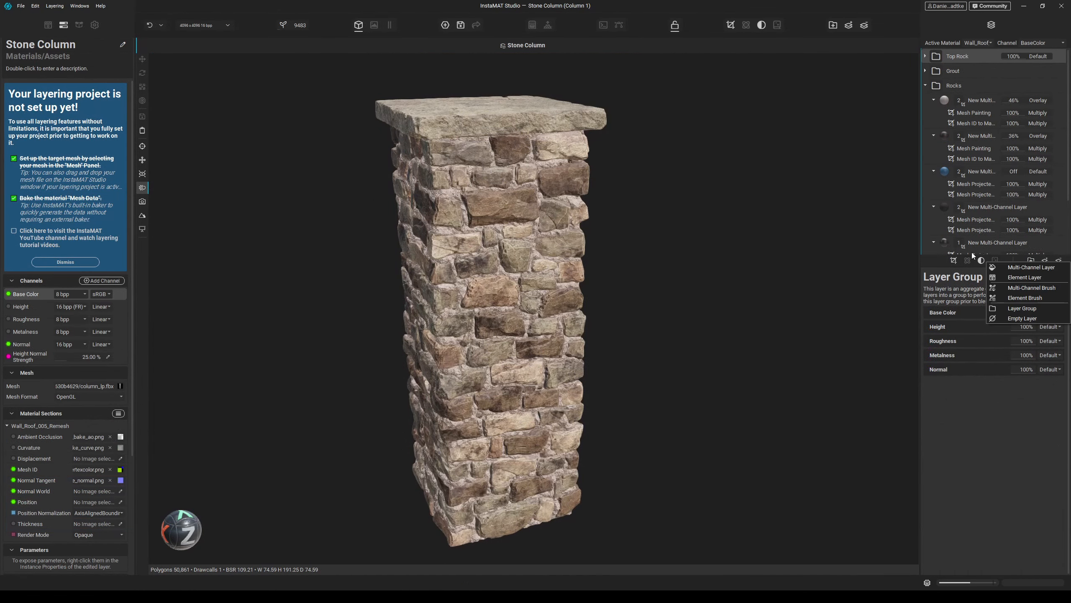
{"action": "left_click", "coordinate": [1027, 268]}
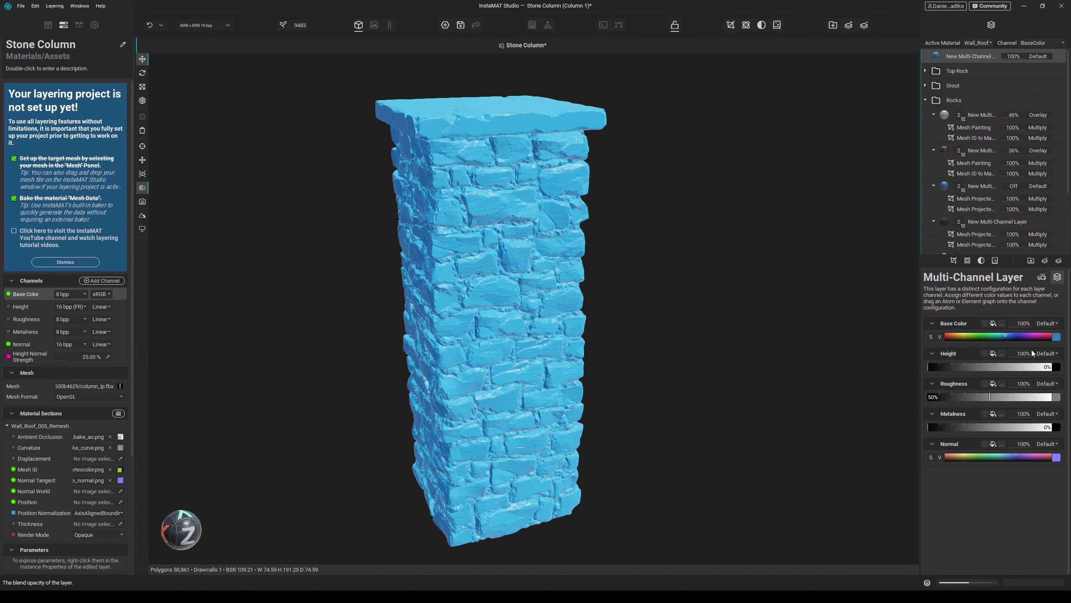
{"action": "left_click", "coordinate": [1056, 336]}
{"action": "left_click_drag", "start_coordinate": [929, 431], "coordinate": [930, 452]}
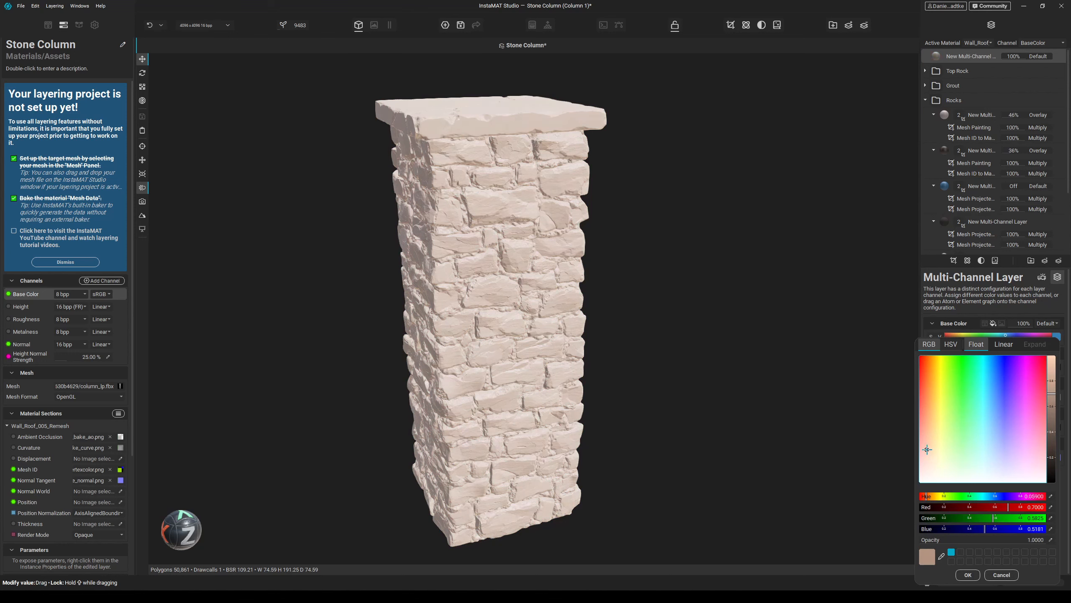
{"action": "left_click", "coordinate": [1051, 402]}
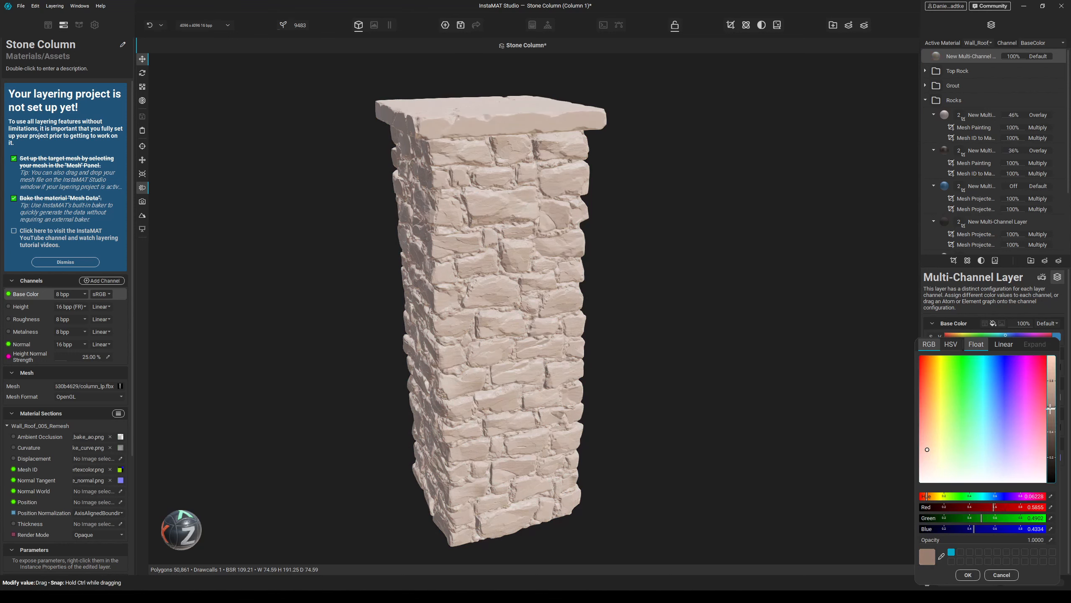
{"action": "left_click_drag", "start_coordinate": [1051, 402], "coordinate": [1050, 409]}
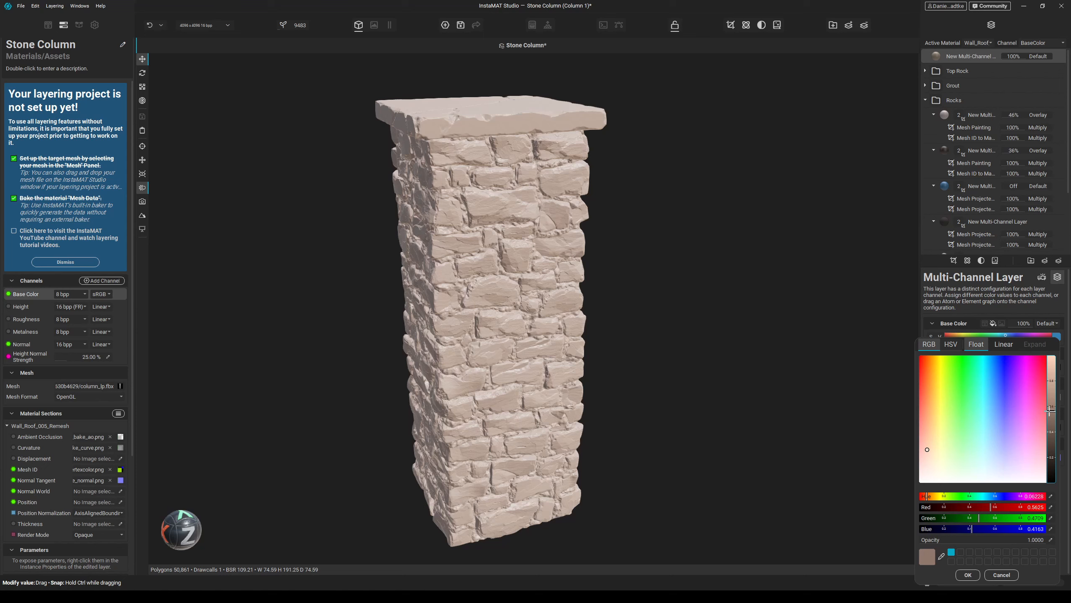
{"action": "left_click", "coordinate": [968, 574]}
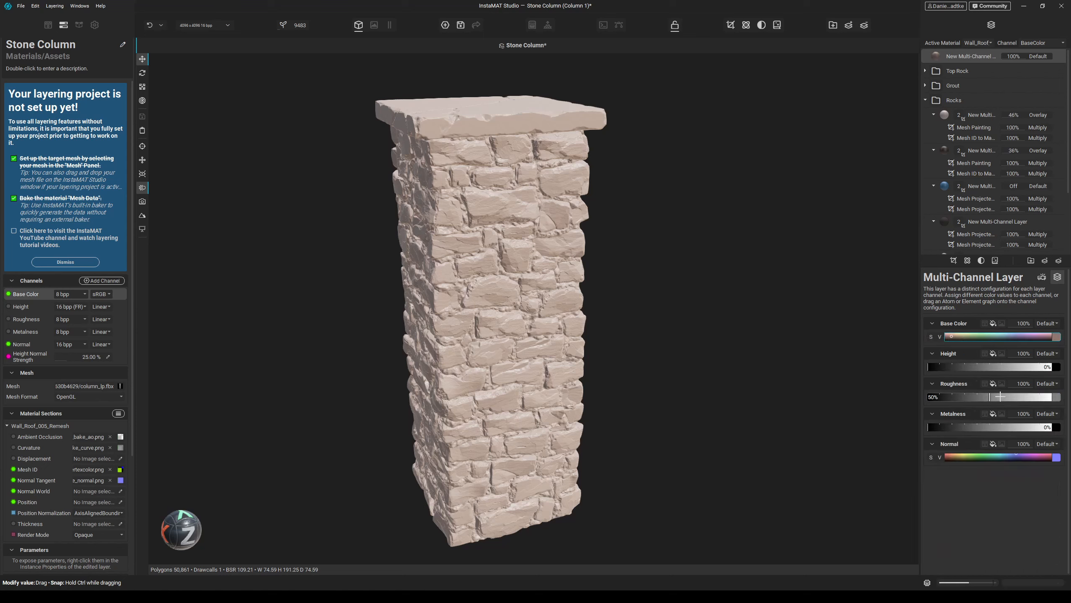
{"action": "left_click_drag", "start_coordinate": [1000, 397], "coordinate": [1019, 396]}
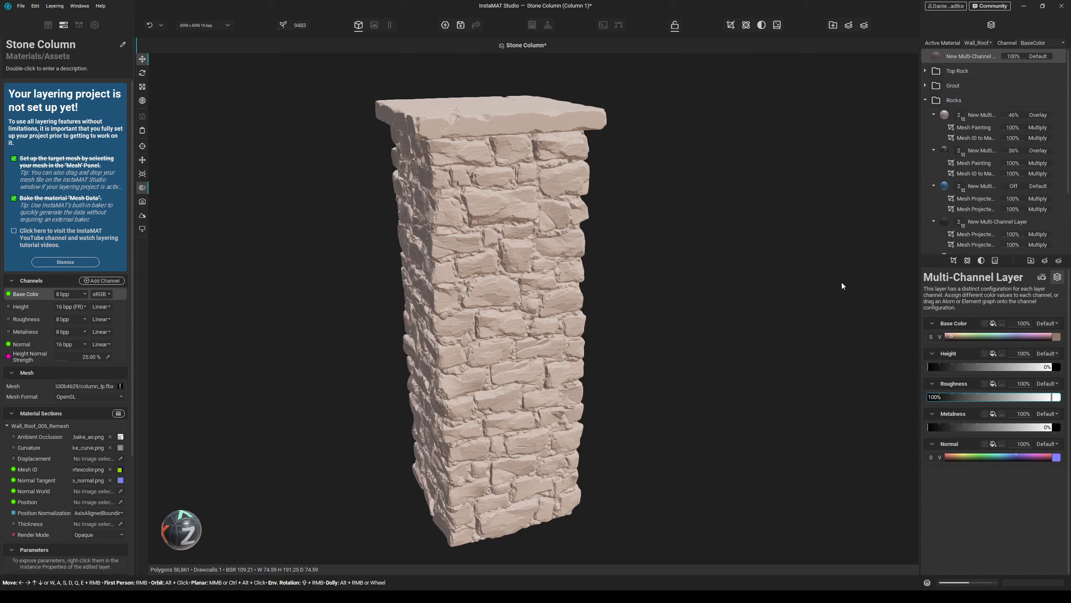
- Add a Mesh Projected Mask to the brown layer, using UV projection and the baked ambient occlusion image
{"action": "left_click", "coordinate": [947, 261]}
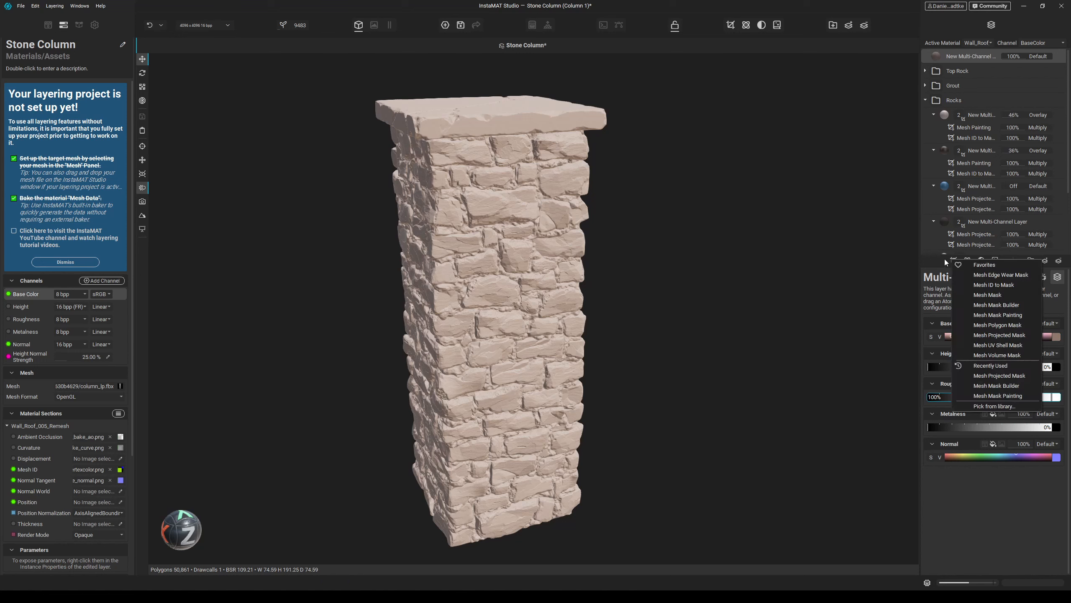
{"action": "left_click", "coordinate": [999, 335]}
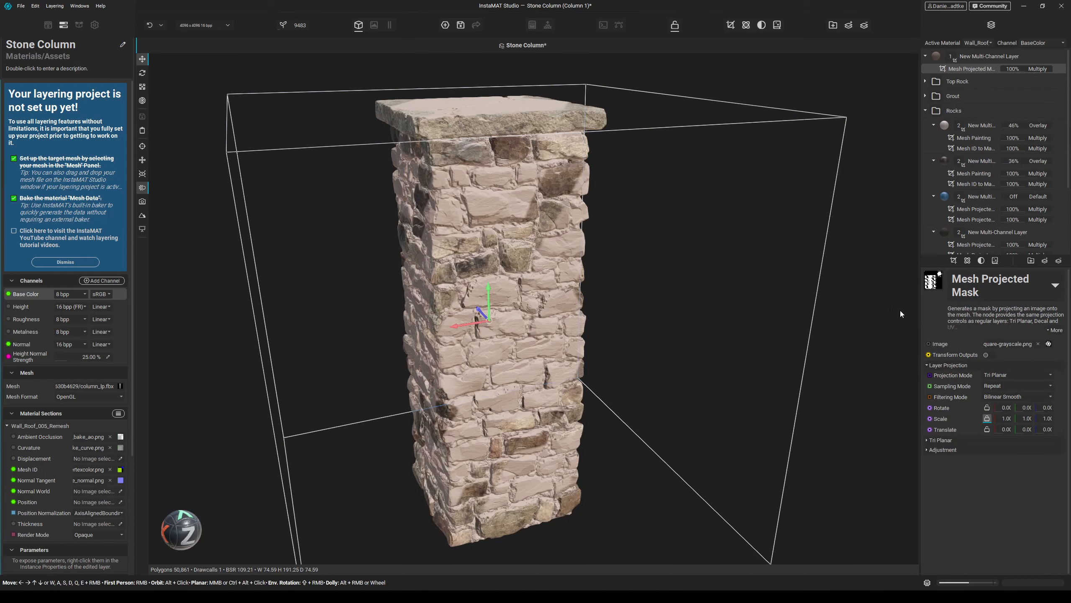
{"action": "left_click", "coordinate": [1008, 375]}
{"action": "left_click", "coordinate": [998, 394]}
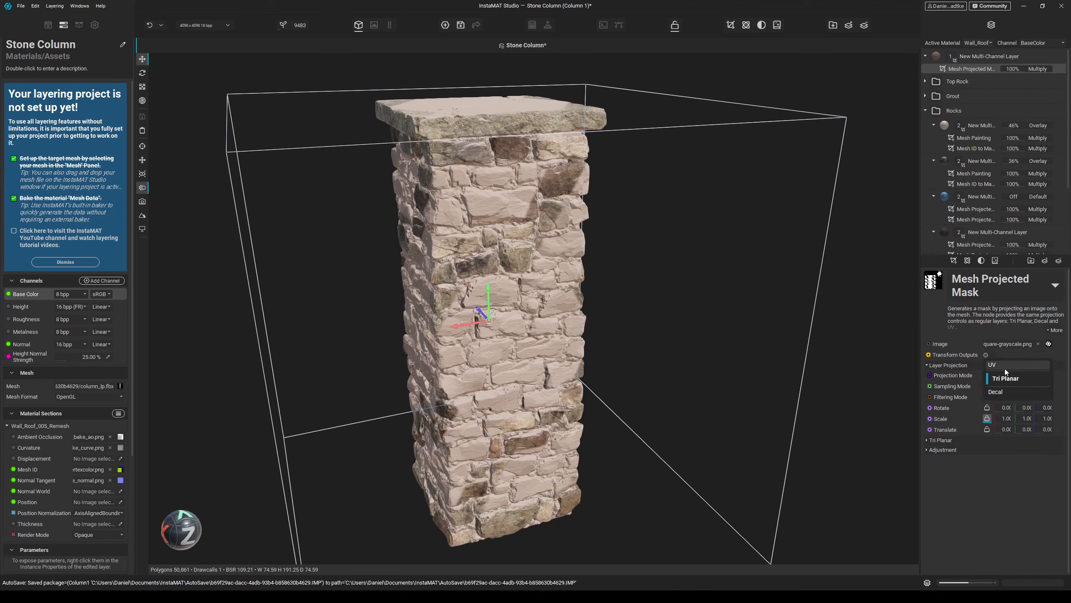
{"action": "left_click", "coordinate": [1038, 344]}
{"action": "left_click", "coordinate": [993, 345]}
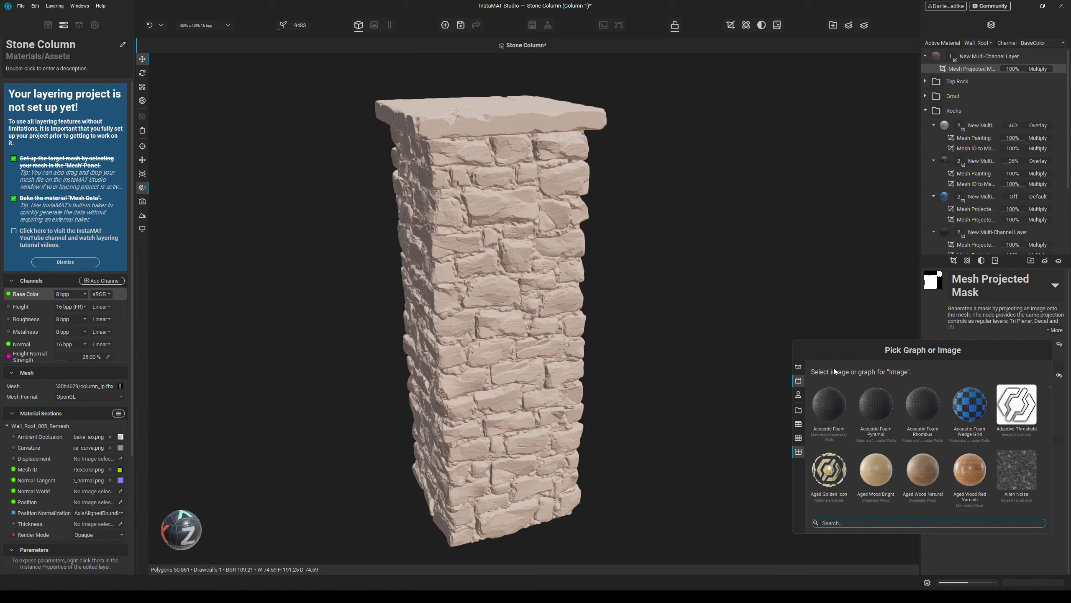
{"action": "left_click", "coordinate": [799, 369]}
{"action": "left_click", "coordinate": [876, 404]}
{"action": "scroll", "coordinate": [595, 303], "scroll_direction": "up", "scroll_amount": 1}
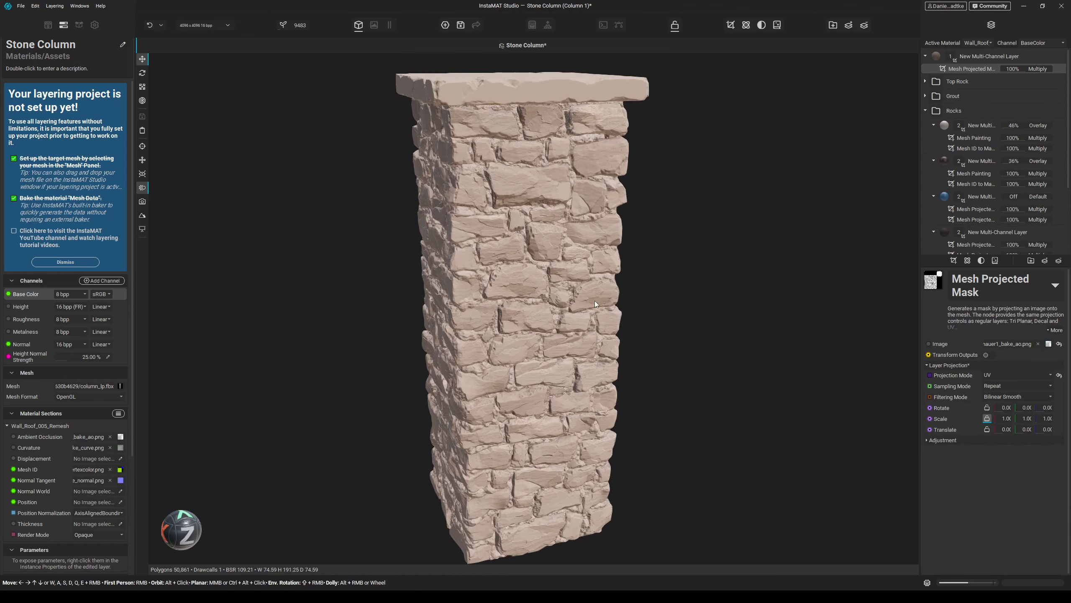
{"action": "scroll", "coordinate": [595, 304], "scroll_direction": "down", "scroll_amount": 1}
- Change the projected mask's blend mode to Subtract and check the brown layer's coverage on the column
{"action": "left_click", "coordinate": [1037, 69]}
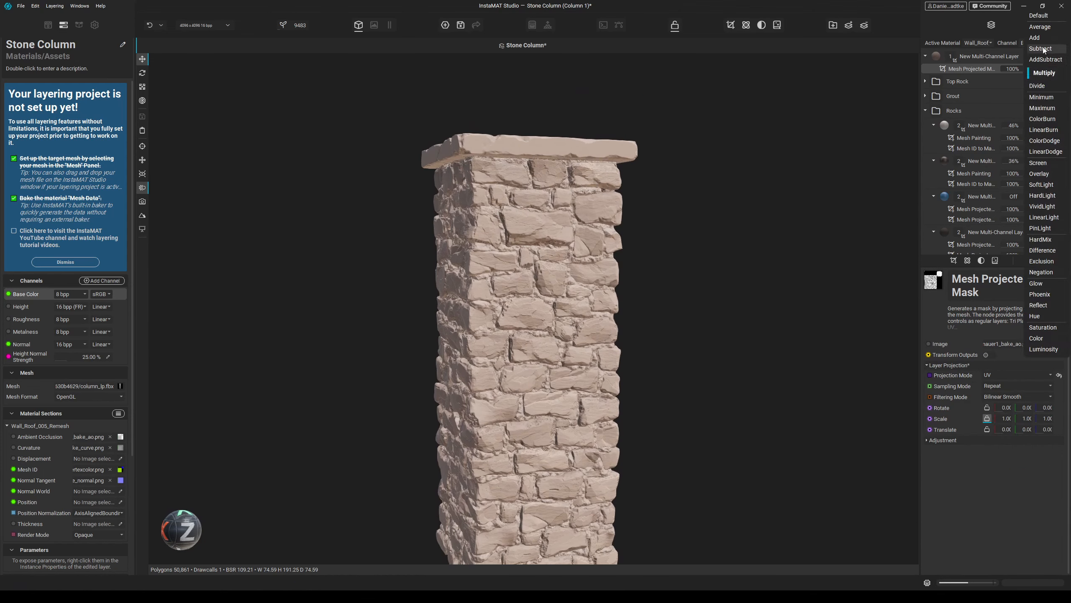
{"action": "left_click", "coordinate": [1043, 50]}
{"action": "scroll", "coordinate": [606, 274], "scroll_direction": "up", "scroll_amount": 2}
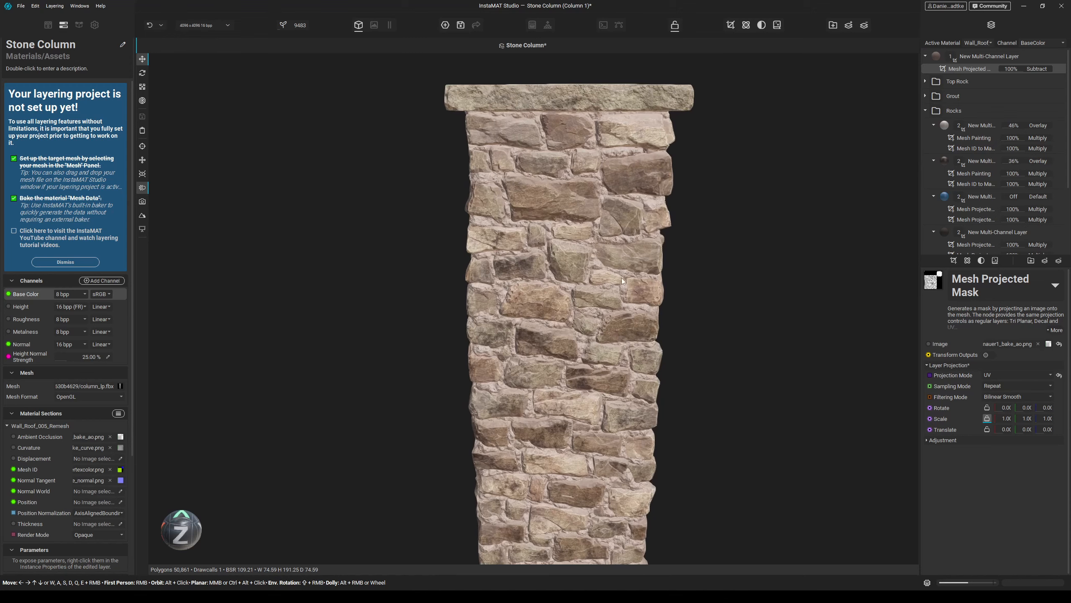
{"action": "mouse_move", "coordinate": [585, 286]}
{"action": "left_mouse_down", "text": "alt"}
{"action": "mouse_move", "coordinate": [616, 288]}
{"action": "mouse_move", "coordinate": [583, 301]}
{"action": "left_mouse_up", "text": "alt"}
{"action": "middle_click_drag", "start_coordinate": [583, 300], "coordinate": [579, 269]}
{"action": "scroll", "coordinate": [579, 269], "scroll_direction": "up", "scroll_amount": 1}
- Set the projected mask's Contrast to 0.25 with the mask isolated and examine the crevices between the rocks
{"action": "left_click", "coordinate": [945, 439]}
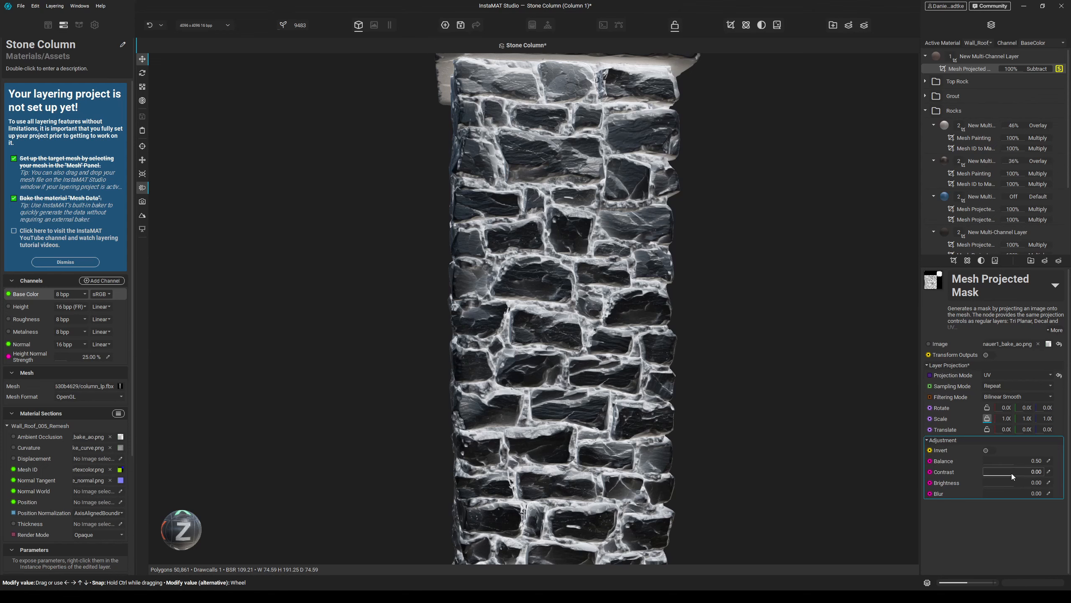
{"action": "left_click_drag", "start_coordinate": [1010, 472], "coordinate": [1021, 471]}
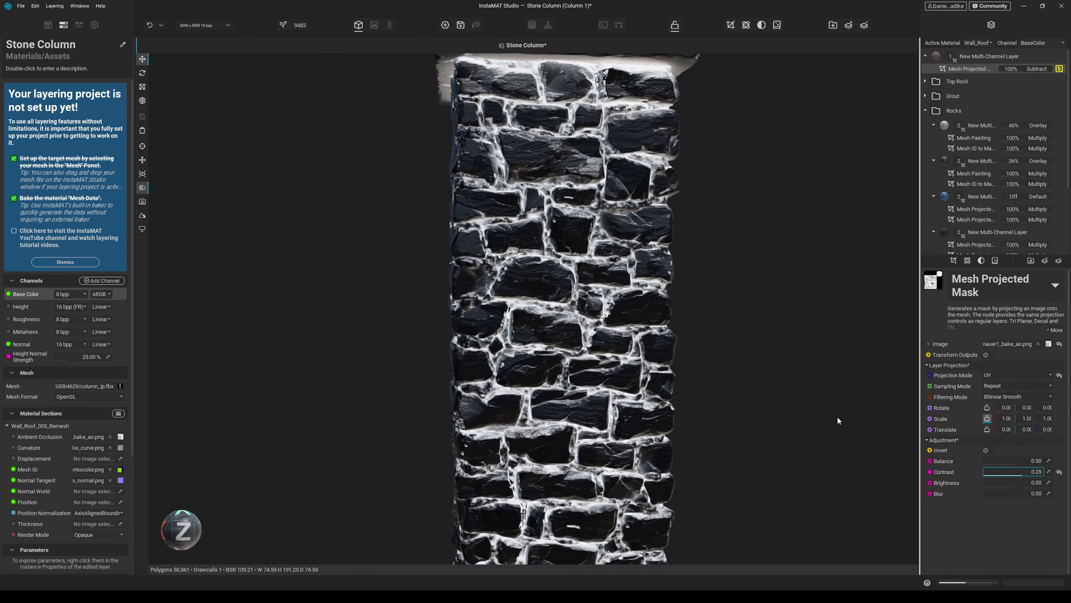
{"action": "scroll", "coordinate": [525, 191], "scroll_direction": "up", "scroll_amount": 5}
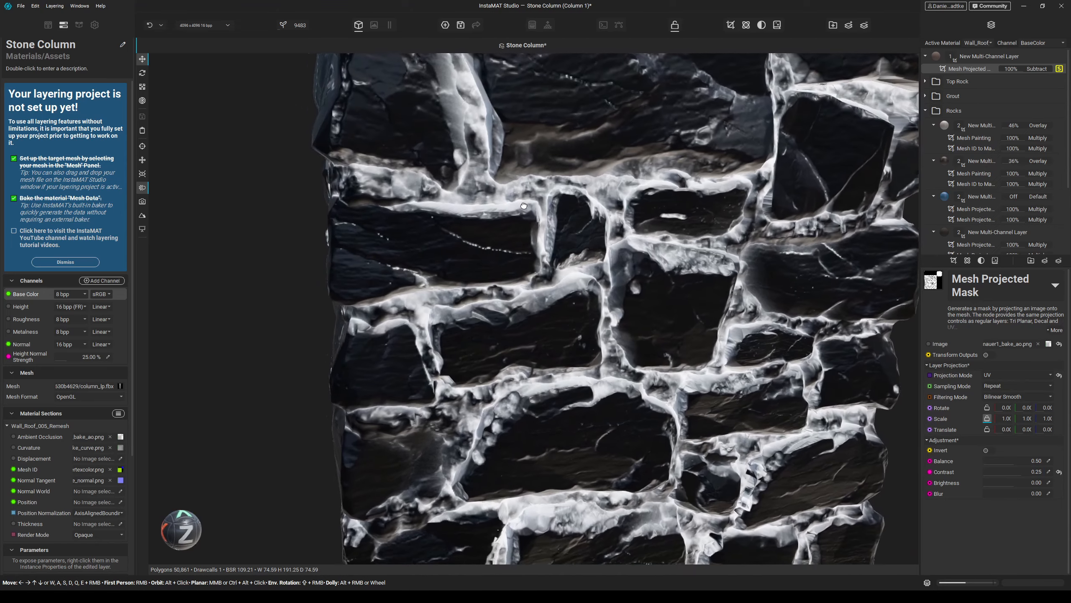
{"action": "scroll", "coordinate": [497, 169], "scroll_direction": "down", "scroll_amount": 2}
{"action": "middle_click_drag", "start_coordinate": [497, 169], "coordinate": [503, 310]}
{"action": "left_click_drag", "start_coordinate": [503, 310], "coordinate": [527, 392], "text": "alt"}
{"action": "middle_click_drag", "start_coordinate": [527, 392], "coordinate": [522, 251]}
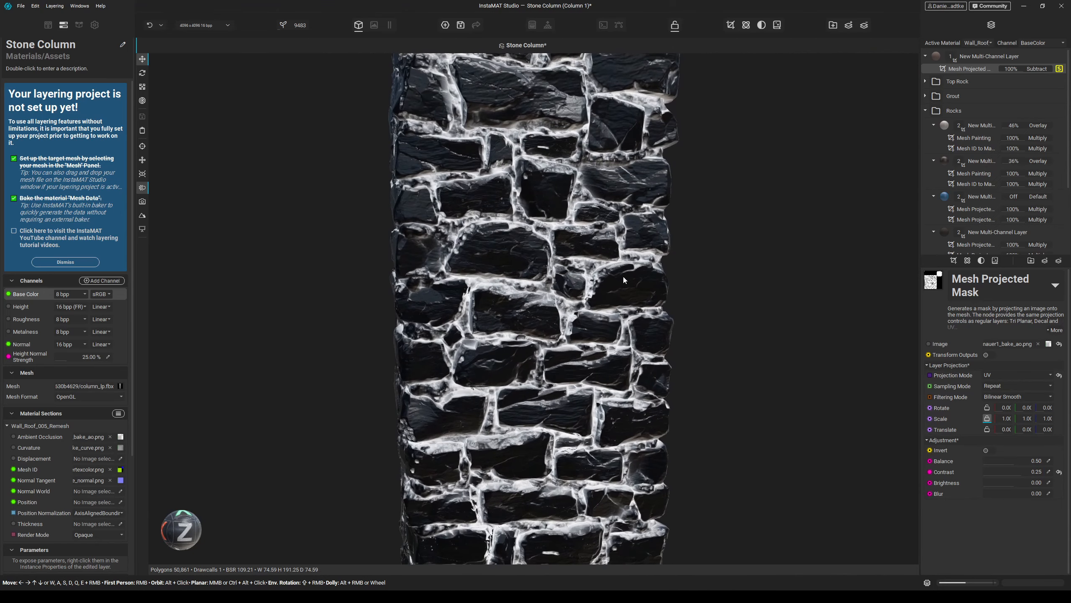
- Set the ambient occlusion mask's Brightness to 0.35 and Balance to 0.59
{"action": "left_click", "coordinate": [1006, 484]}
{"action": "left_click", "coordinate": [1018, 461]}
{"action": "left_click_drag", "start_coordinate": [1006, 484], "coordinate": [1017, 460]}
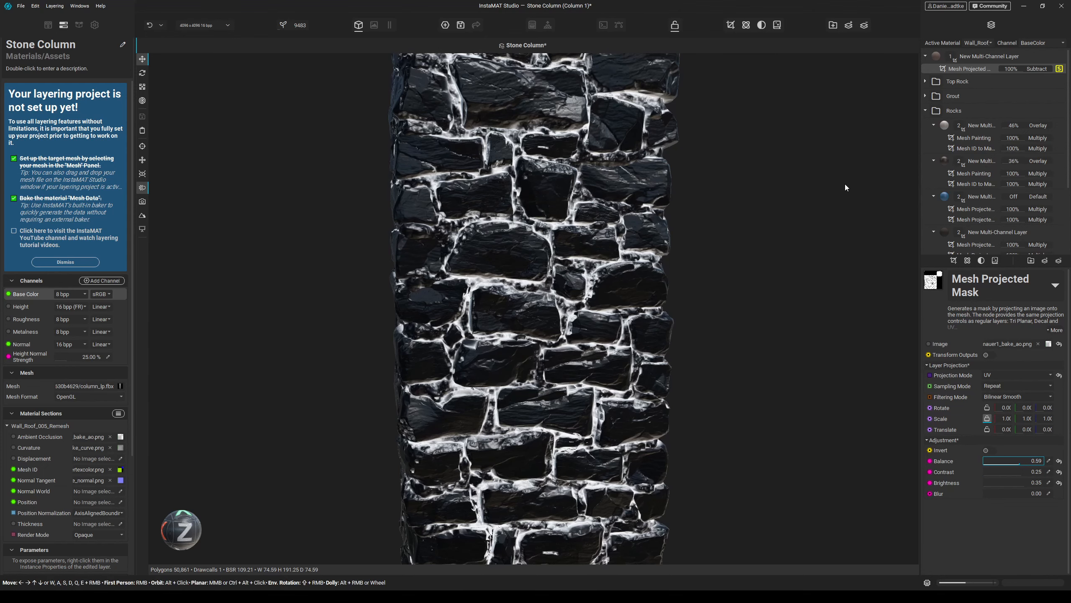
- End the mask isolation and compare the column with the brown dust layer switched on and off
{"action": "left_click", "coordinate": [1059, 68]}
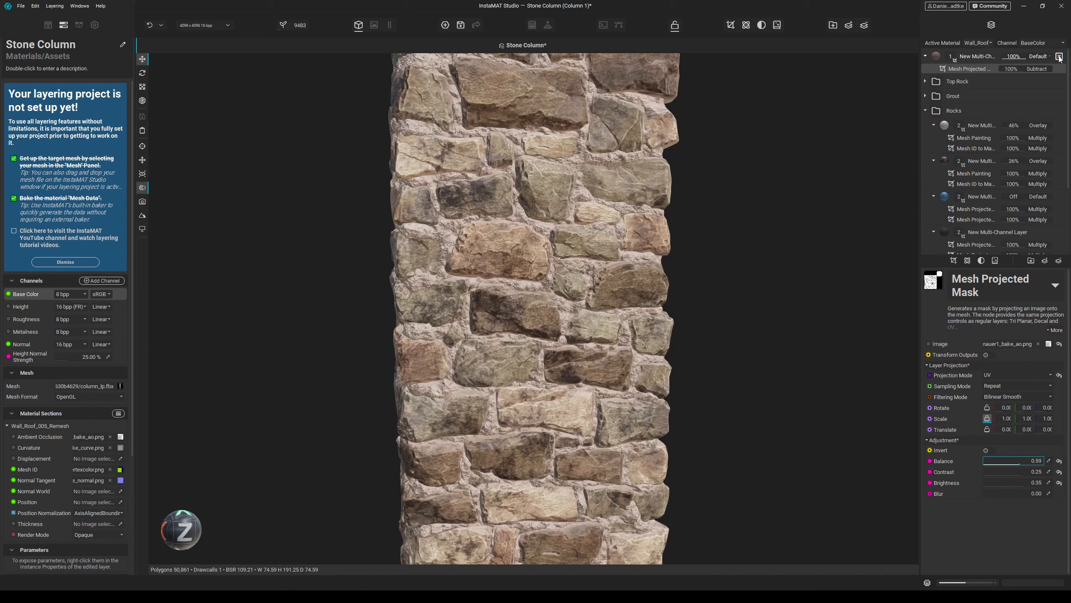
{"action": "left_click", "coordinate": [1059, 56]}
{"action": "left_click", "coordinate": [1059, 57]}
{"action": "left_click", "coordinate": [1059, 56]}
{"action": "left_click", "coordinate": [1059, 57]}
{"action": "left_click", "coordinate": [1059, 57]}
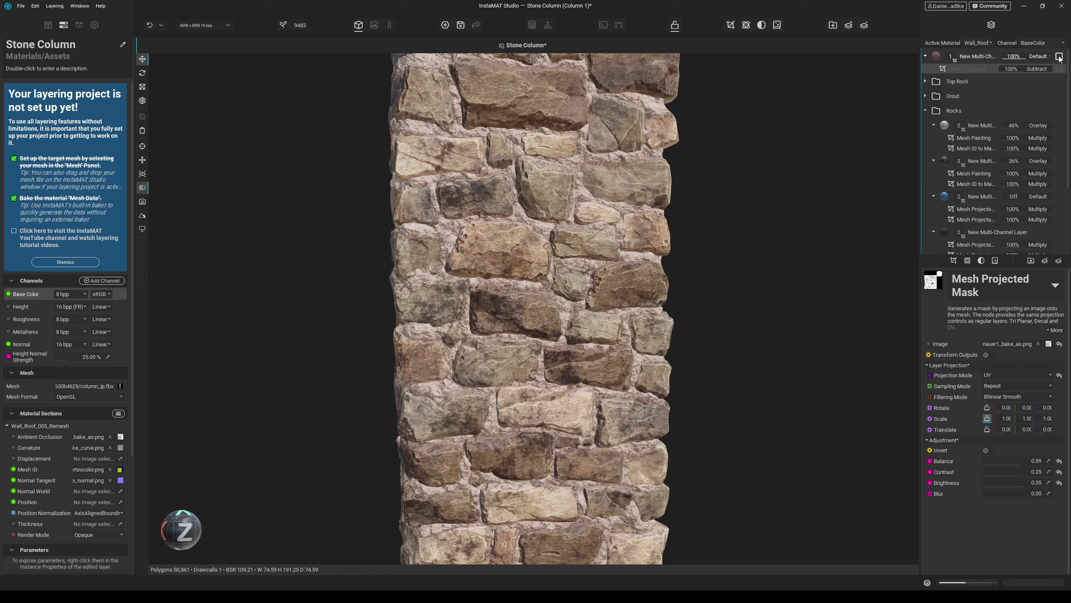
{"action": "left_click", "coordinate": [1059, 56]}
{"action": "left_click", "coordinate": [1059, 57]}
{"action": "left_click", "coordinate": [1059, 57]}
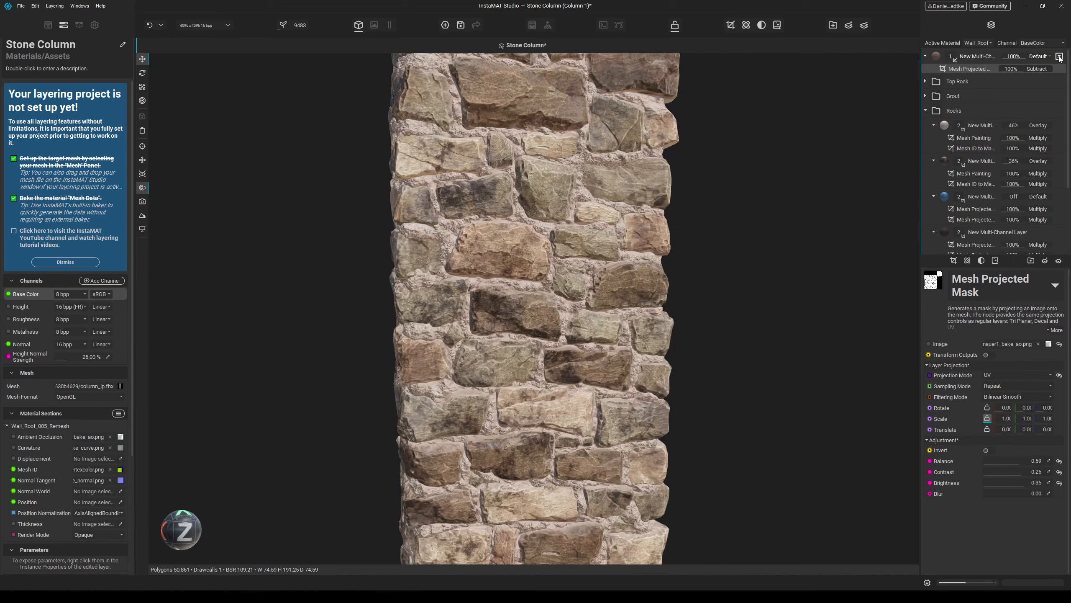
- Add a second Mesh Projected Mask to the brown dust layer, using the library's White Noise as its image
{"action": "left_click", "coordinate": [979, 56]}
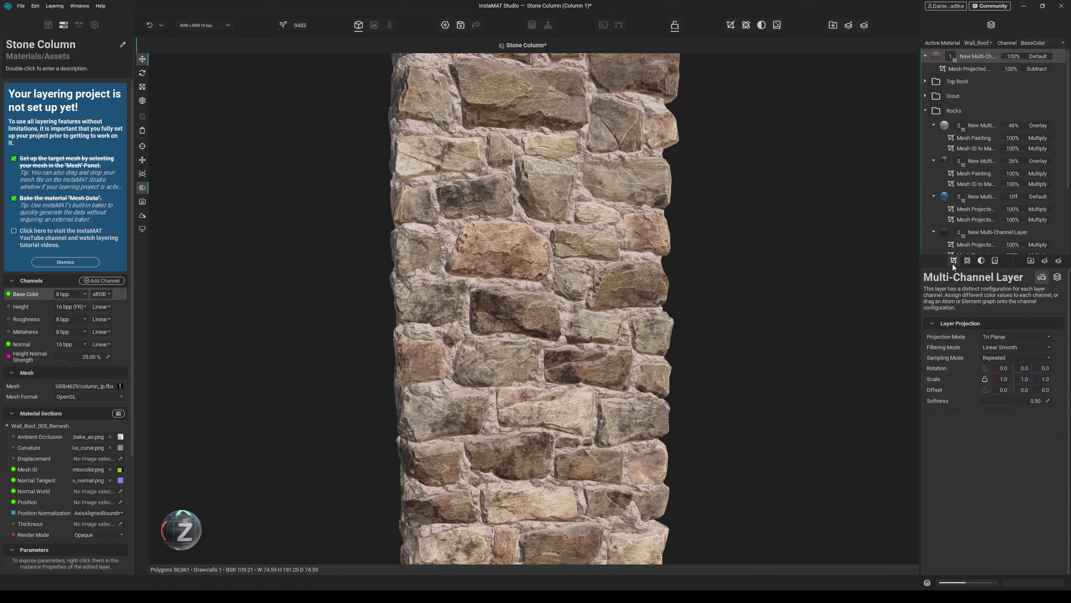
{"action": "left_click", "coordinate": [954, 260]}
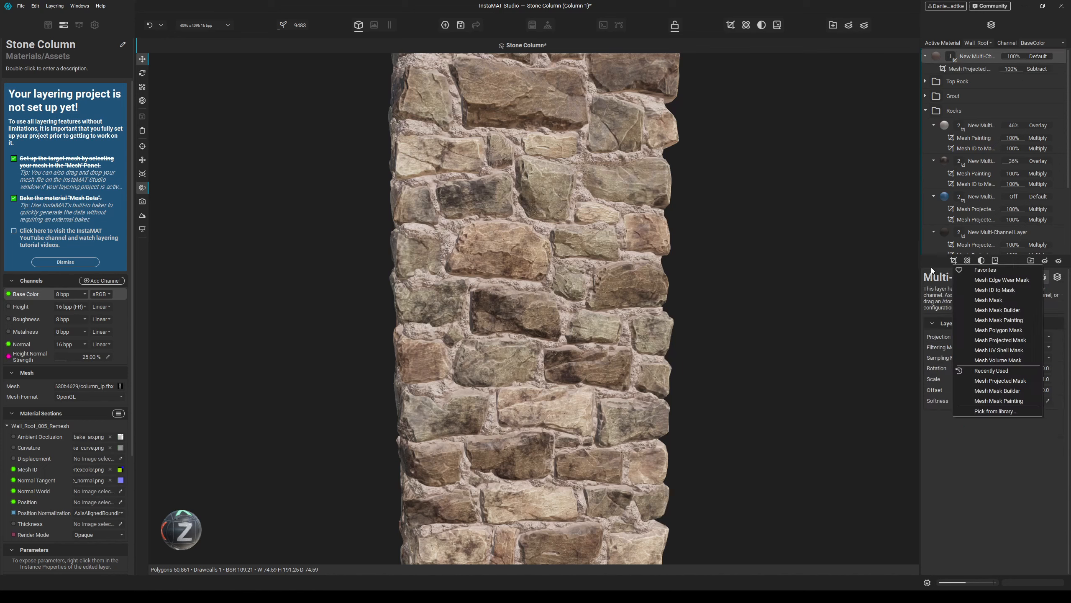
{"action": "left_click", "coordinate": [1010, 343]}
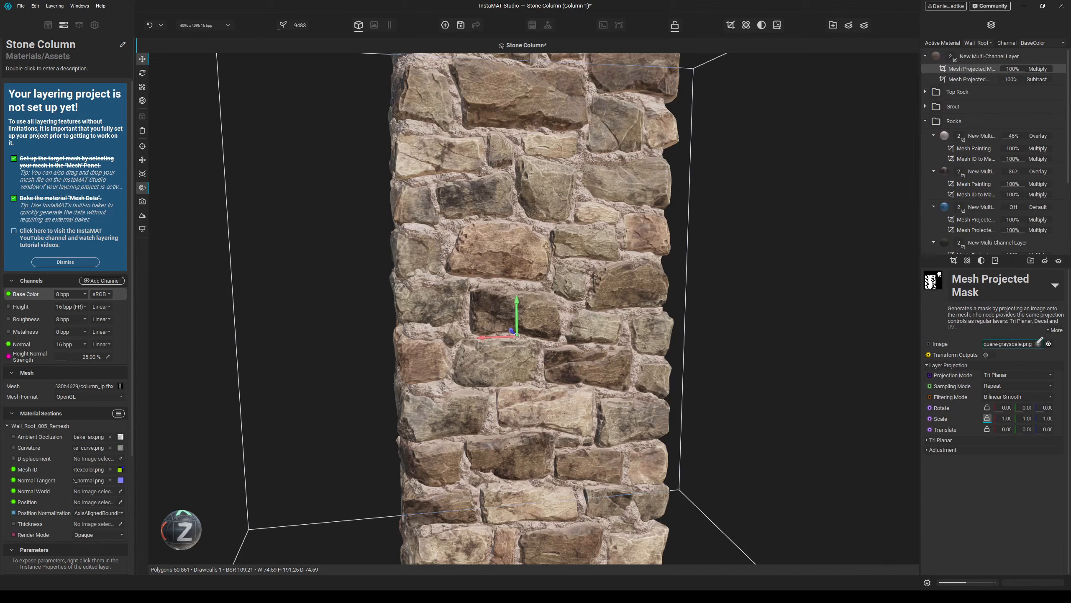
{"action": "left_click", "coordinate": [1016, 344]}
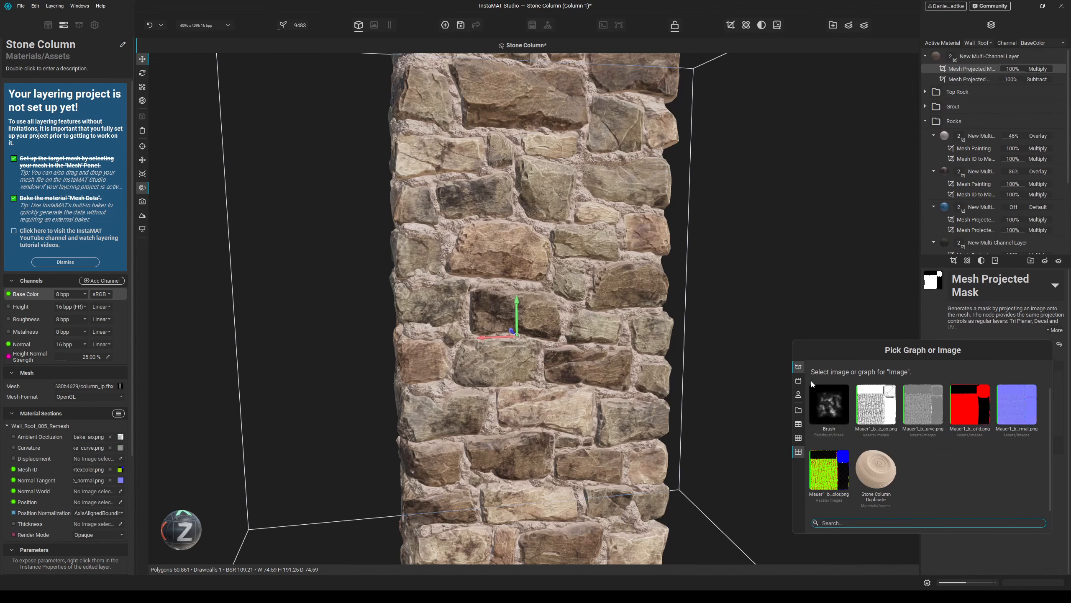
{"action": "left_click", "coordinate": [798, 380]}
{"action": "left_click", "coordinate": [863, 522]}
{"action": "type", "text": "w"}
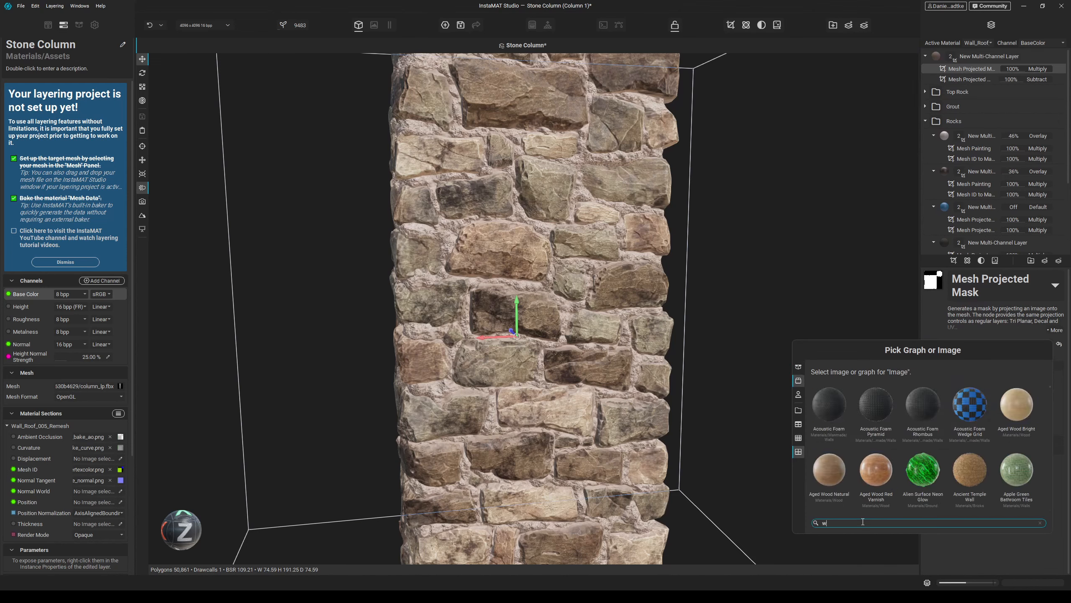
{"action": "type", "text": "hite noise"}
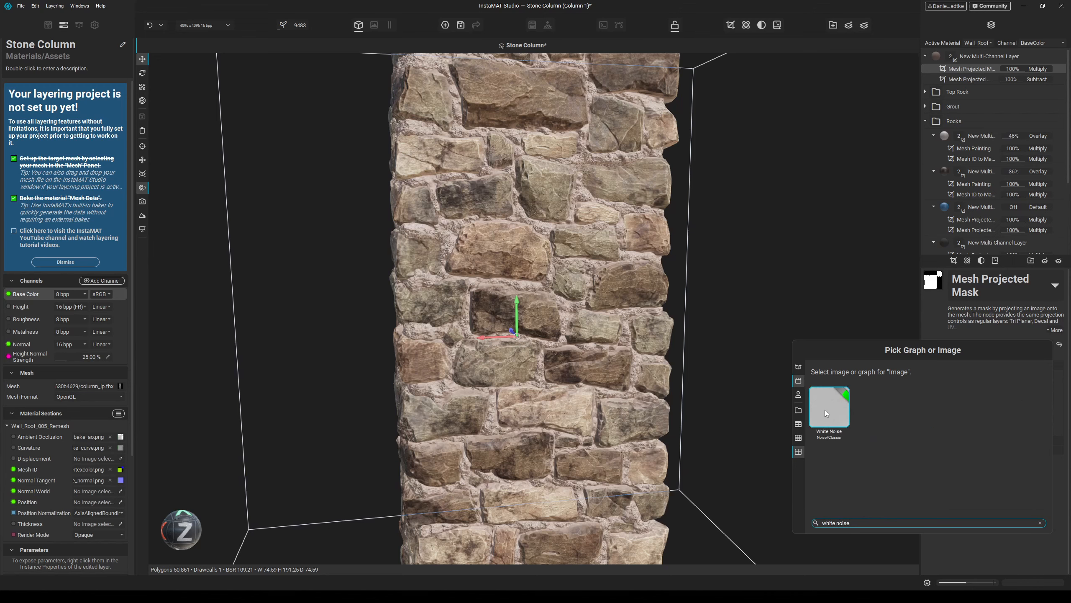
{"action": "left_click", "coordinate": [825, 412]}
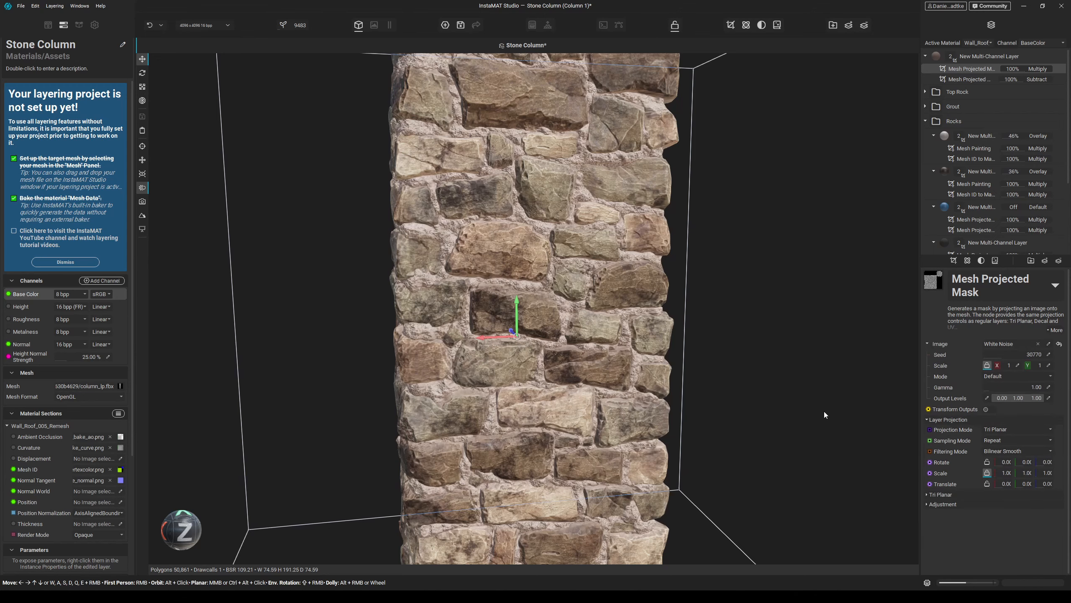
- Isolate the White Noise mask and set both its Balance and Contrast to 1.00
{"action": "left_click", "coordinate": [1059, 69]}
{"action": "scroll", "coordinate": [519, 222], "scroll_direction": "up", "scroll_amount": 5}
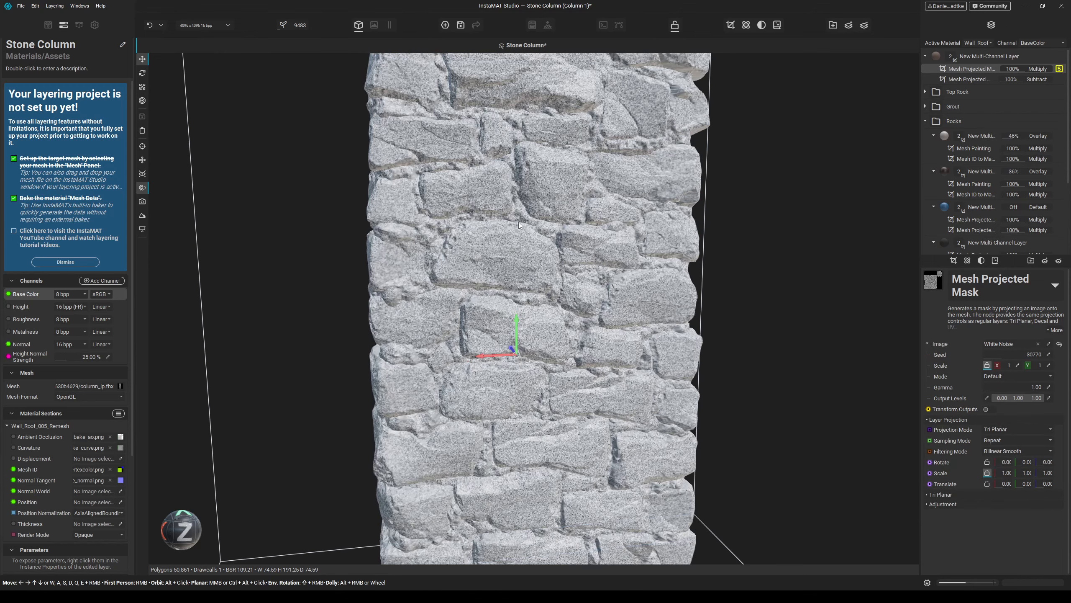
{"action": "left_click_drag", "start_coordinate": [526, 247], "coordinate": [541, 249], "text": "alt"}
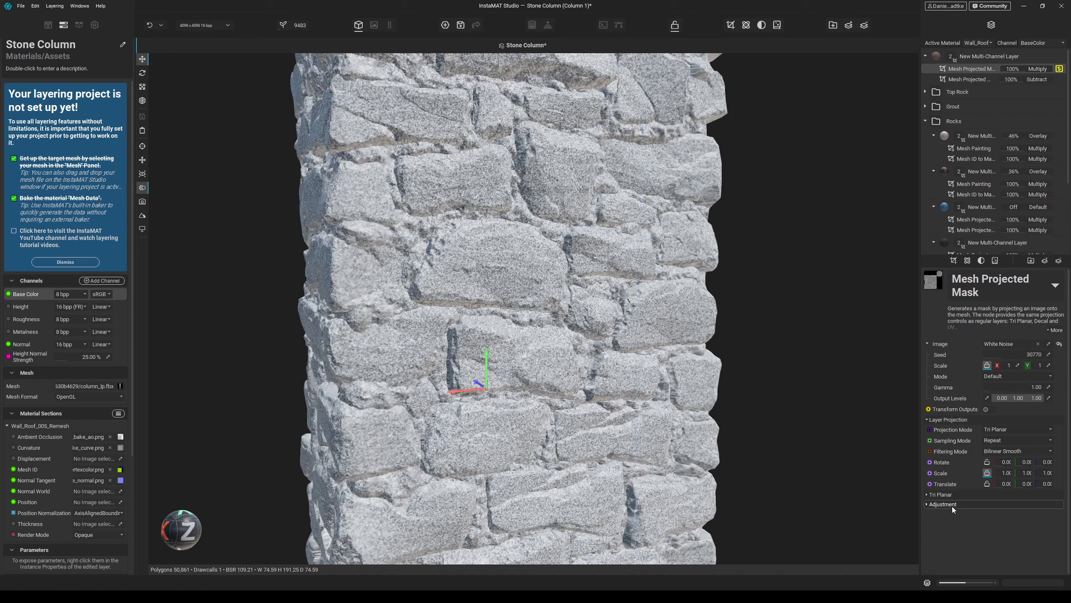
{"action": "left_click", "coordinate": [952, 506]}
{"action": "left_click_drag", "start_coordinate": [1018, 524], "coordinate": [1053, 527]}
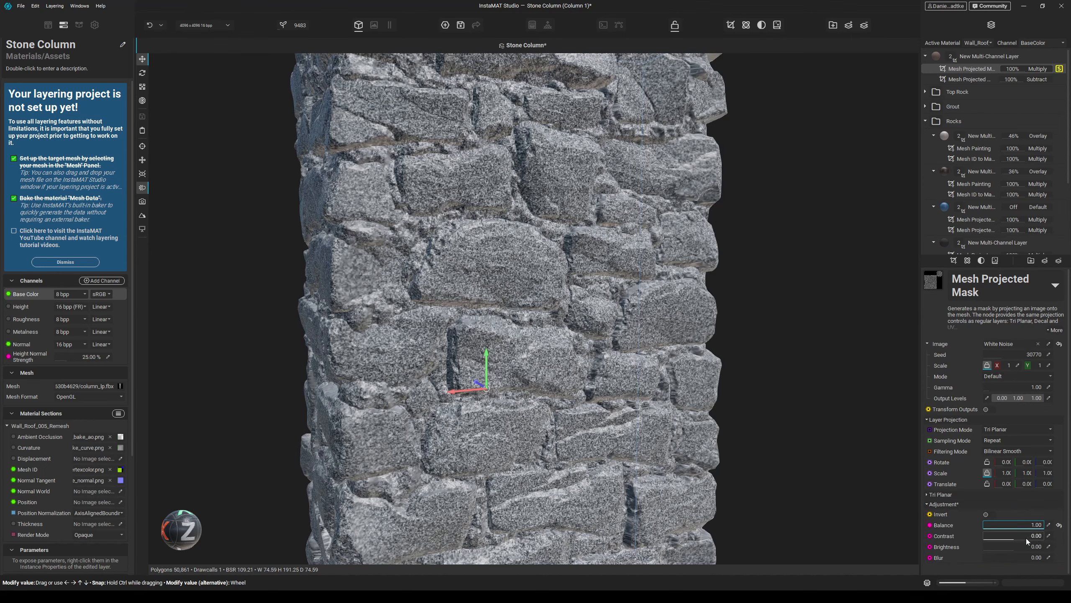
{"action": "left_click_drag", "start_coordinate": [1019, 539], "coordinate": [1047, 537]}
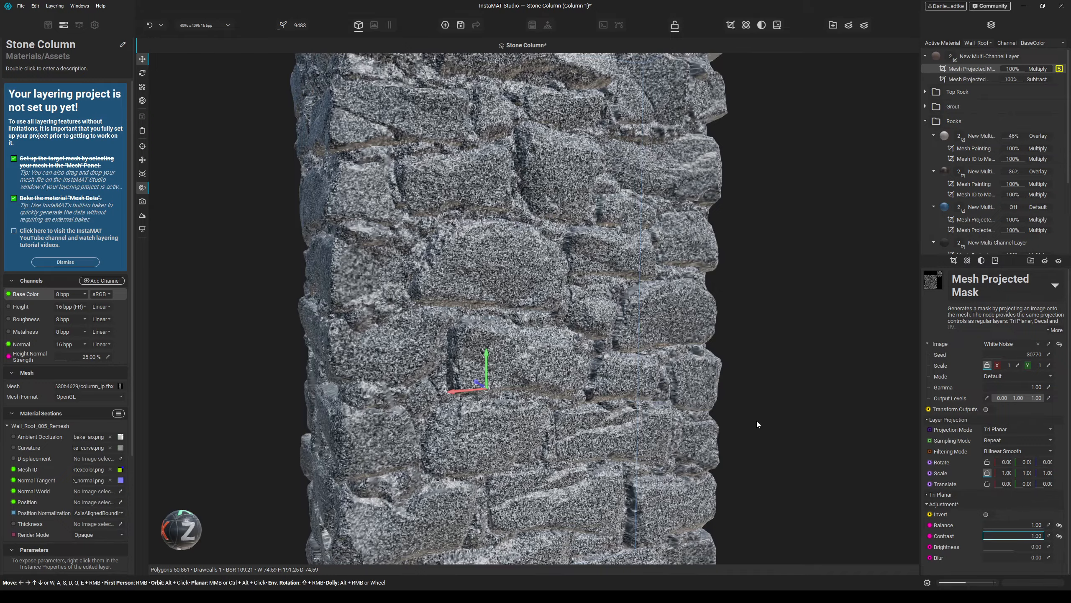
{"action": "left_click_drag", "start_coordinate": [704, 342], "coordinate": [604, 306], "text": "alt"}
{"action": "scroll", "coordinate": [556, 272], "scroll_direction": "up", "scroll_amount": 3}
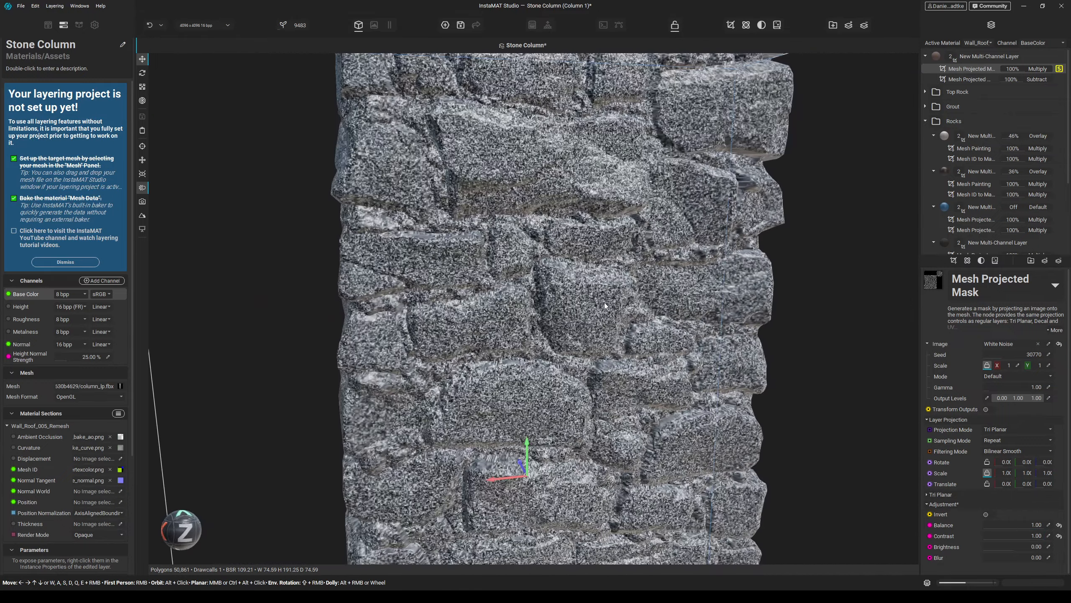
- Set the brown dust layer's Height to 35% with the layer isolated
{"action": "left_click", "coordinate": [982, 55]}
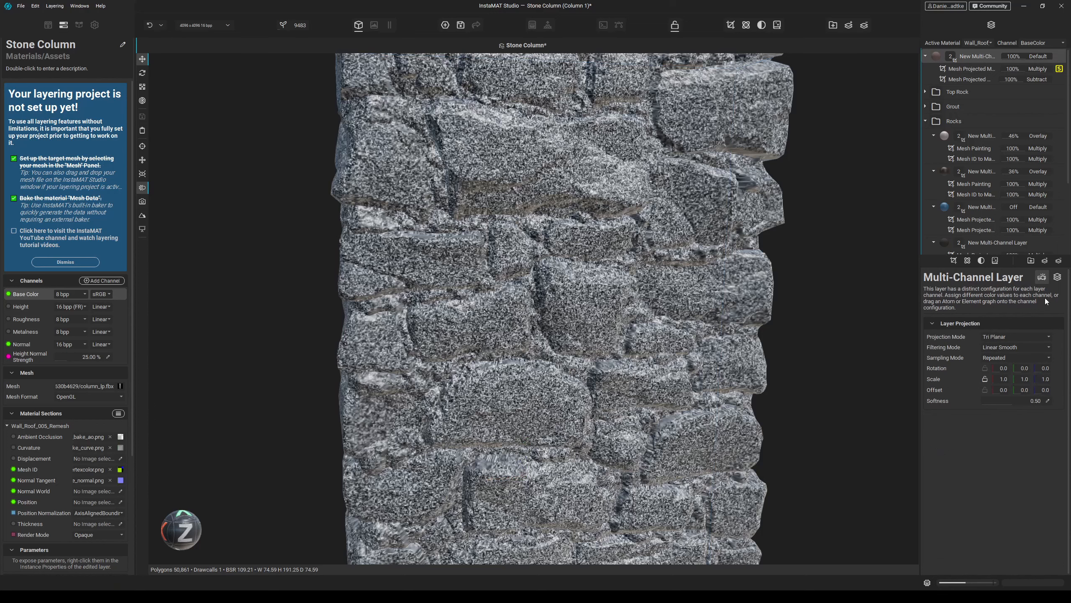
{"action": "left_click", "coordinate": [1057, 278]}
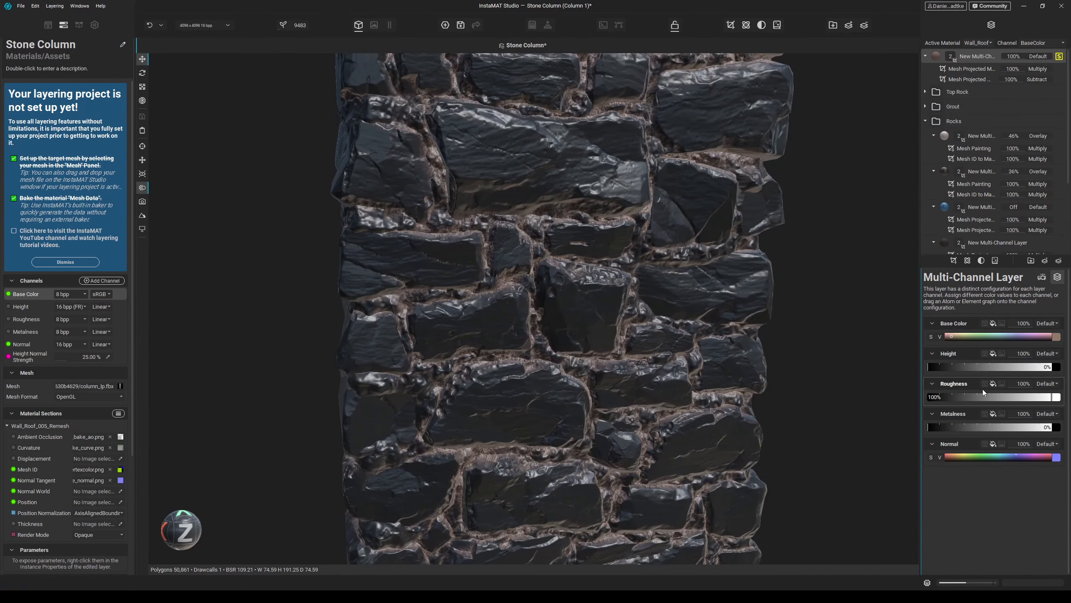
{"action": "mouse_move", "coordinate": [992, 368]}
{"action": "left_mouse_down"}
{"action": "mouse_move", "coordinate": [1031, 365]}
{"action": "mouse_move", "coordinate": [957, 365]}
{"action": "mouse_move", "coordinate": [972, 366]}
{"action": "left_mouse_up"}
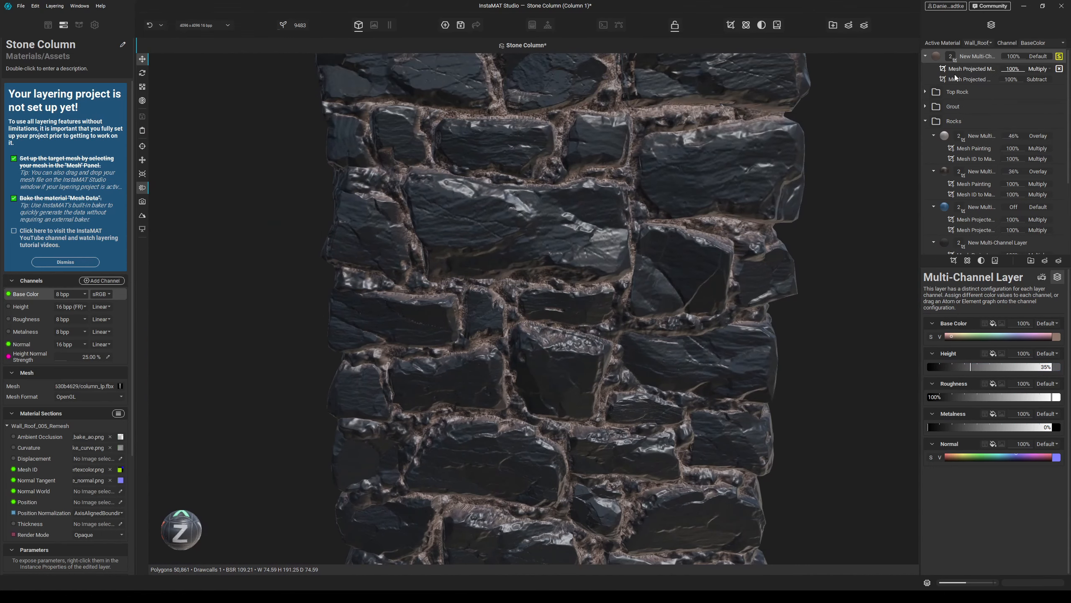
- Reduce the White Noise mask's projection scale uniformly to about 0.4 and check the speckle in the crevices
{"action": "left_click", "coordinate": [954, 72]}
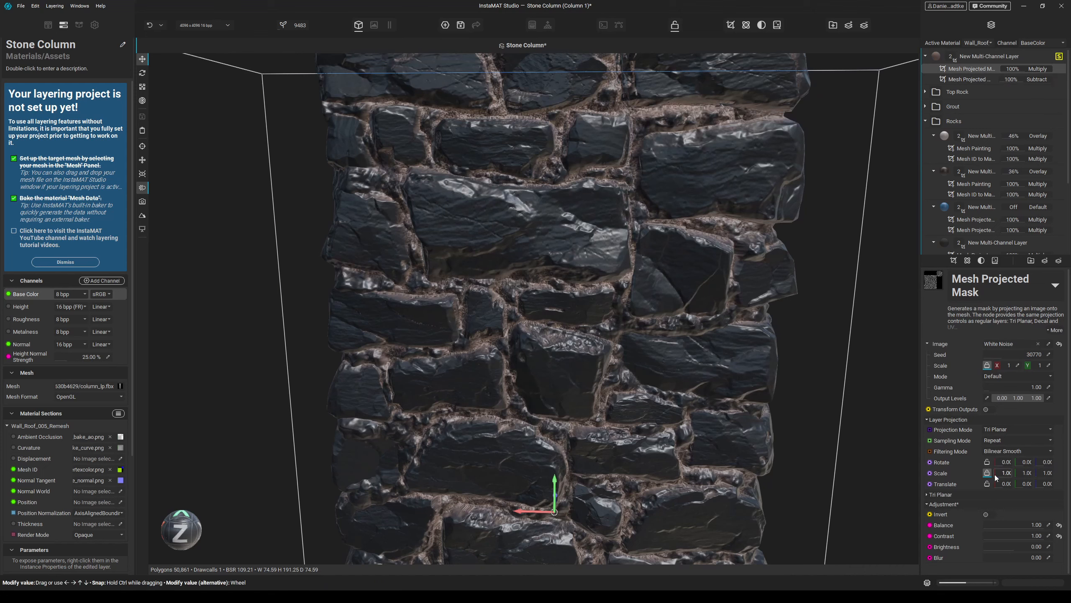
{"action": "scroll", "coordinate": [997, 478], "scroll_direction": "down", "scroll_amount": 9}
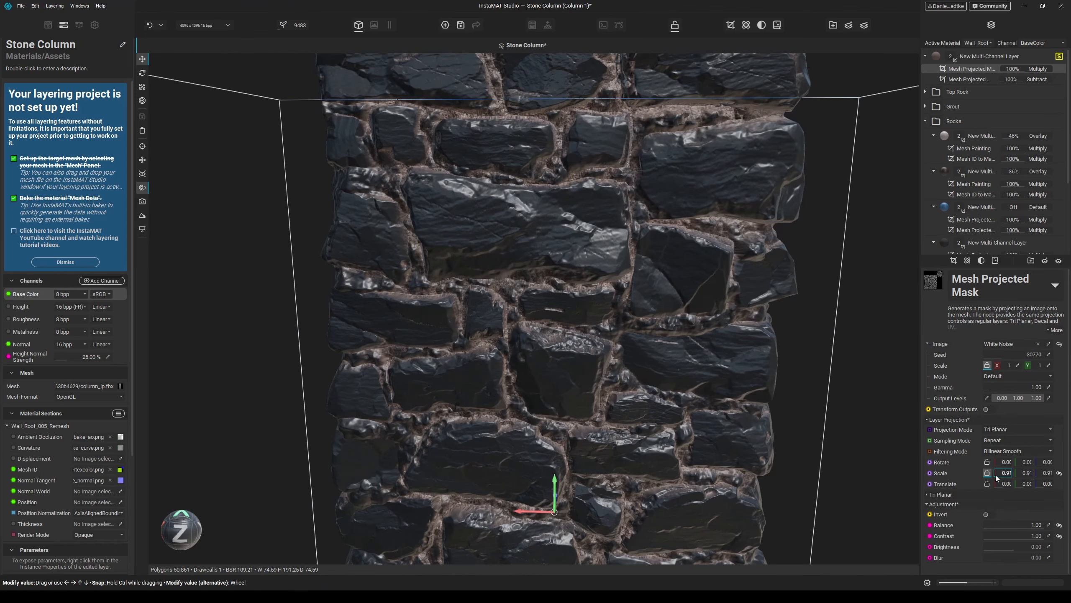
{"action": "scroll", "coordinate": [997, 477], "scroll_direction": "down", "scroll_amount": 15}
{"action": "scroll", "coordinate": [996, 478], "scroll_direction": "up", "scroll_amount": 10}
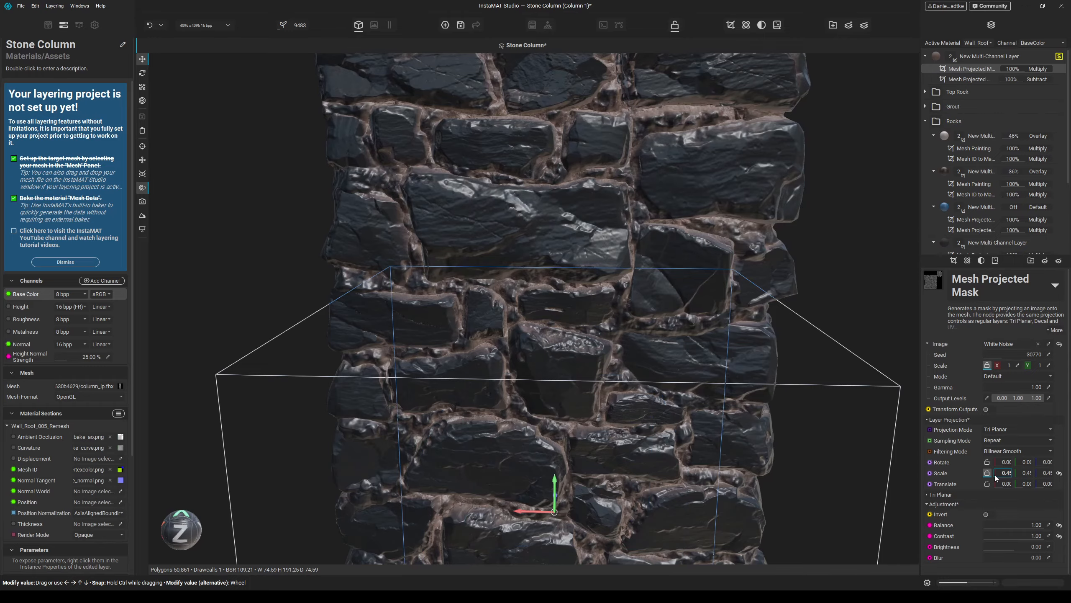
{"action": "scroll", "coordinate": [624, 294], "scroll_direction": "up", "scroll_amount": 3}
{"action": "left_click_drag", "start_coordinate": [624, 295], "coordinate": [646, 292], "text": "alt"}
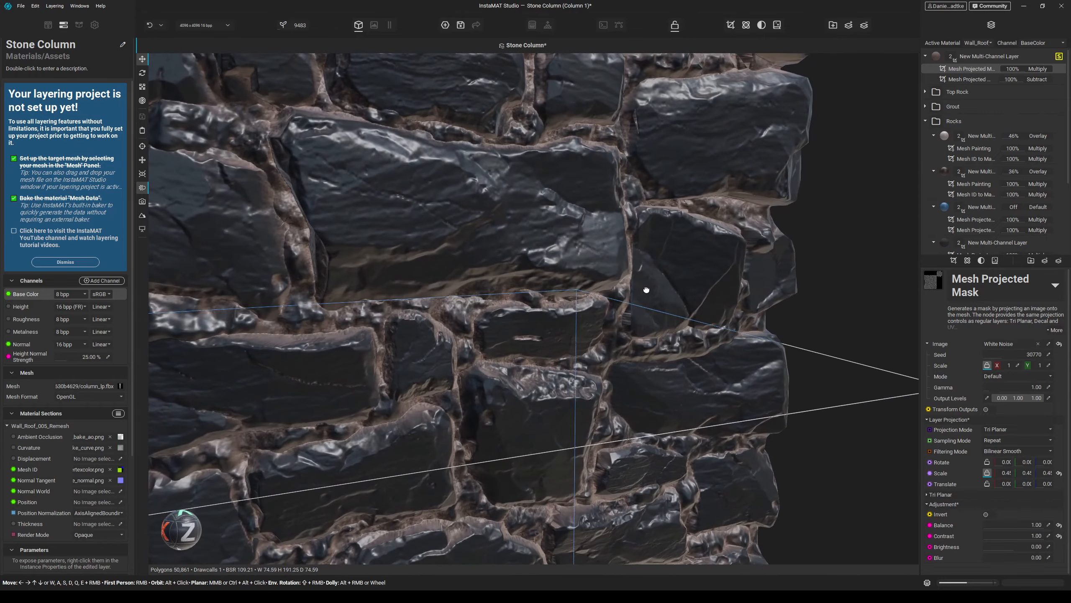
- End the layer isolation and compare the grout with the brown dust layer switched on and off
{"action": "left_click", "coordinate": [972, 56]}
{"action": "scroll", "coordinate": [580, 249], "scroll_direction": "up", "scroll_amount": 1}
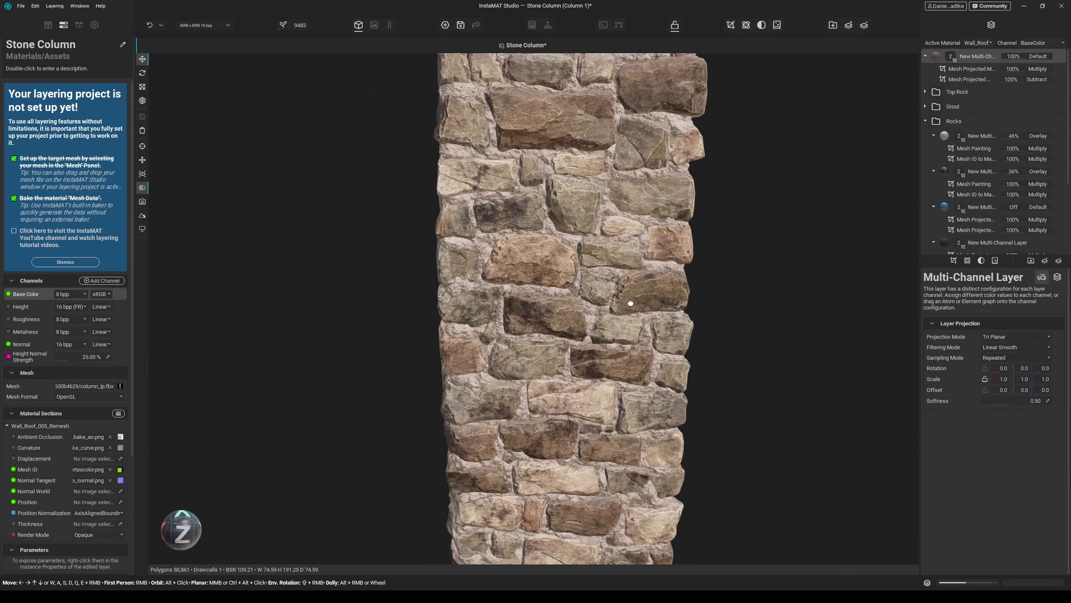
{"action": "scroll", "coordinate": [580, 249], "scroll_direction": "up", "scroll_amount": 4}
{"action": "left_click_drag", "start_coordinate": [580, 249], "coordinate": [560, 267], "text": "alt"}
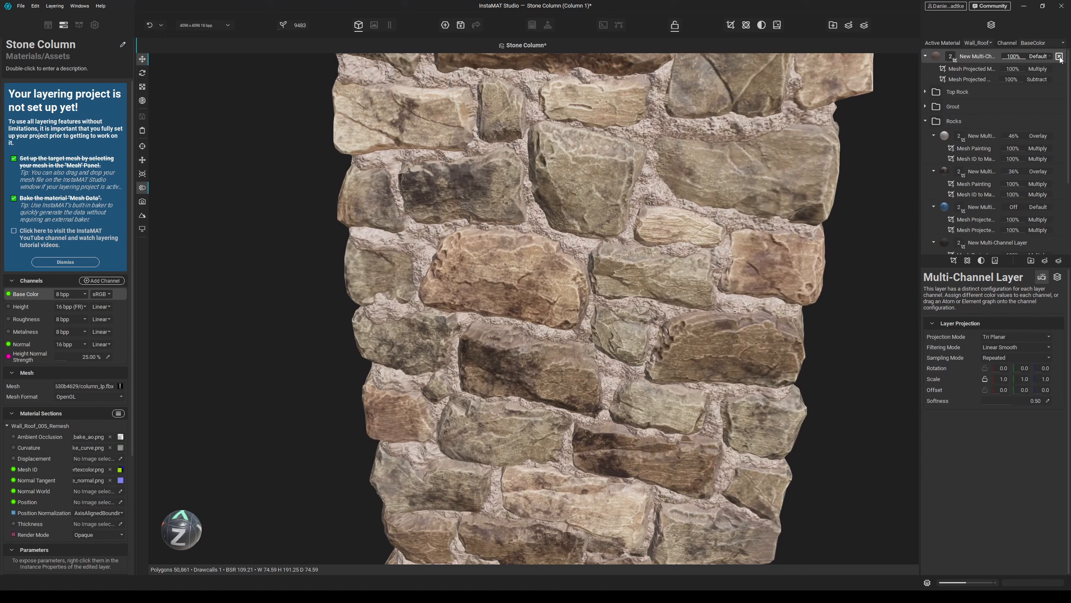
{"action": "left_click", "coordinate": [1059, 56]}
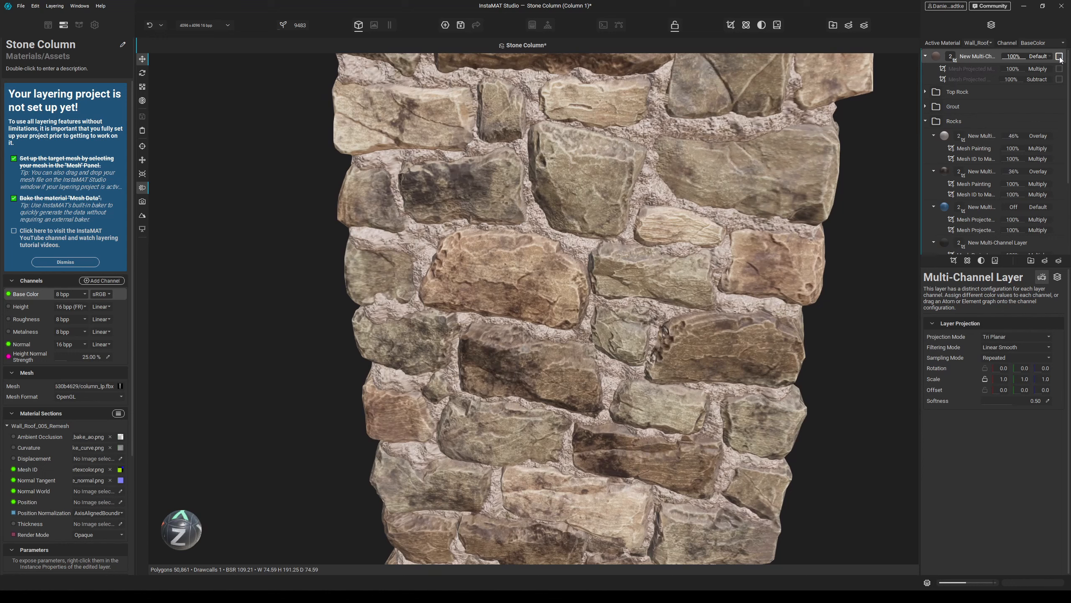
{"action": "left_click", "coordinate": [1060, 56]}
- Add a third Mesh Projected Mask to the brown dust layer, using Clouds Heavy as its image
{"action": "left_click", "coordinate": [954, 260]}
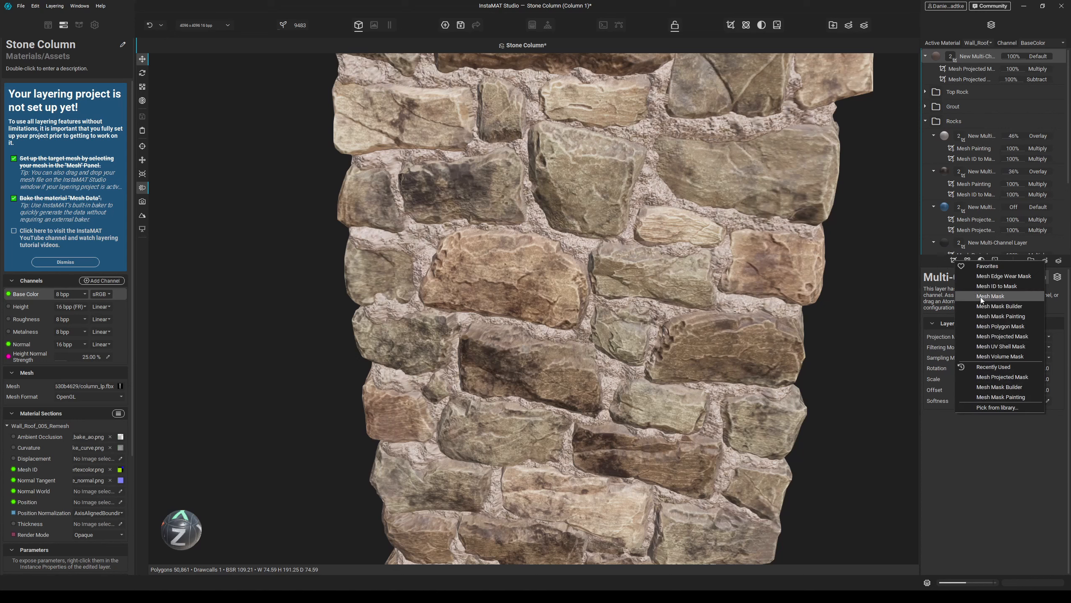
{"action": "left_click", "coordinate": [1013, 335]}
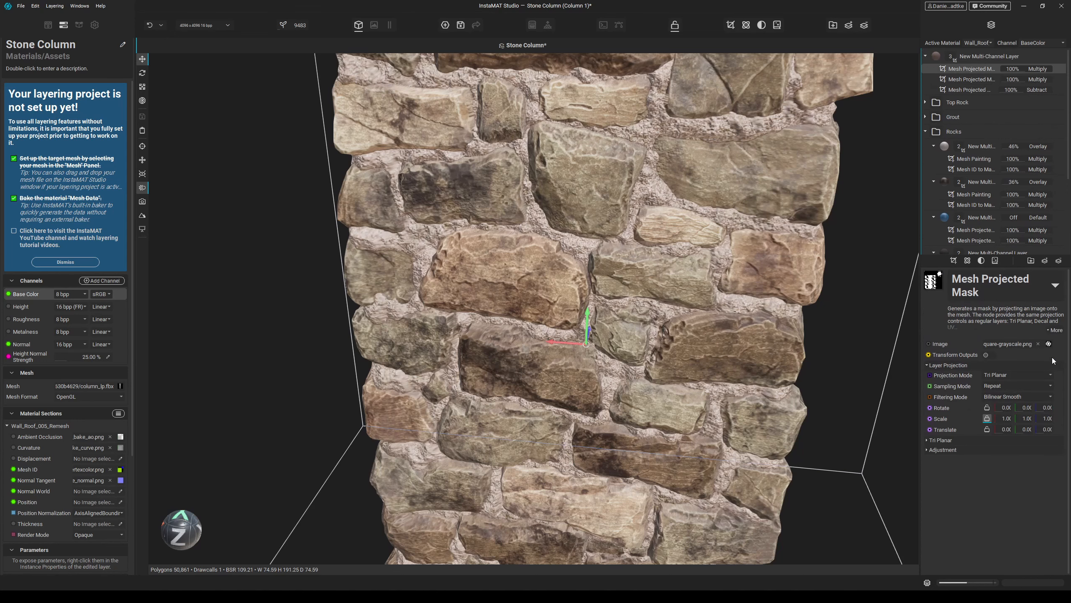
{"action": "left_click", "coordinate": [1049, 344]}
{"action": "left_click", "coordinate": [1049, 344]}
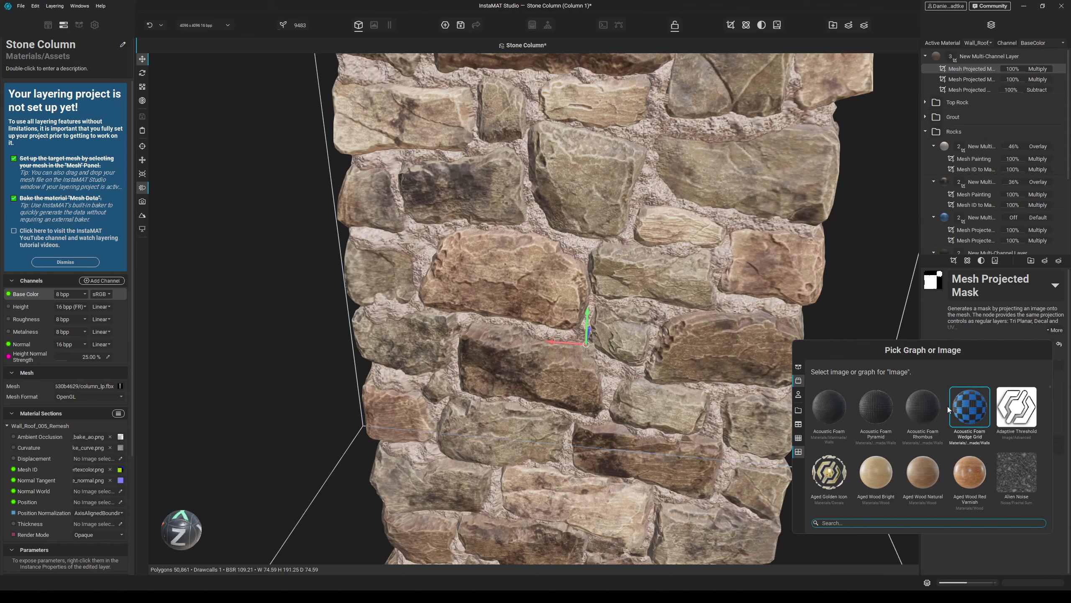
{"action": "type", "text": "clouds"}
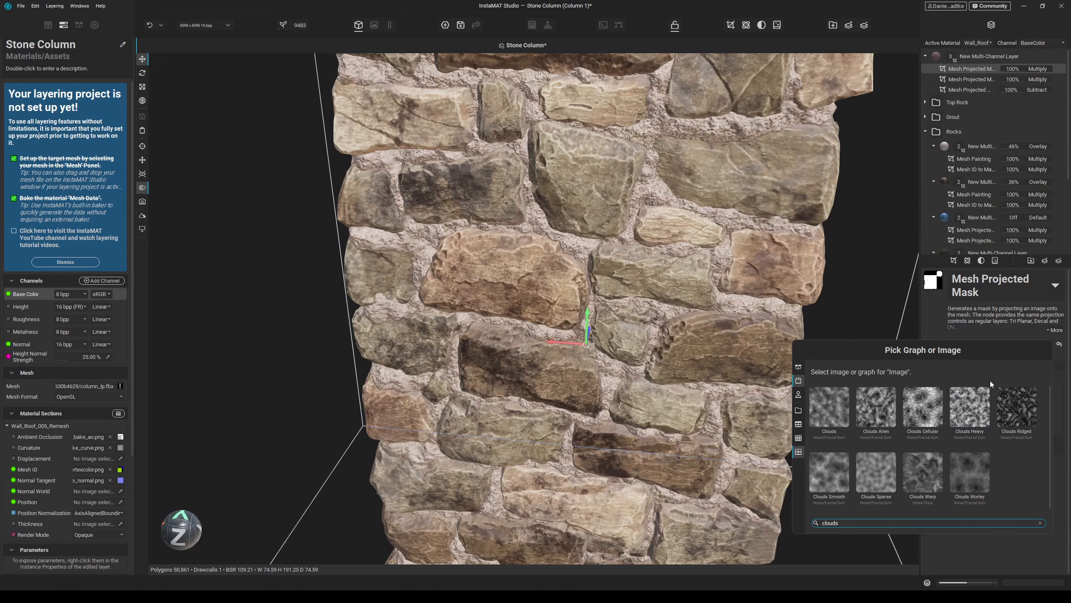
{"action": "double_click", "coordinate": [949, 409]}
- Set the Clouds Heavy mask's Balance to 0.97 and Contrast to 0.01, checking it both isolated and on the textured column
{"action": "key", "text": "s"}
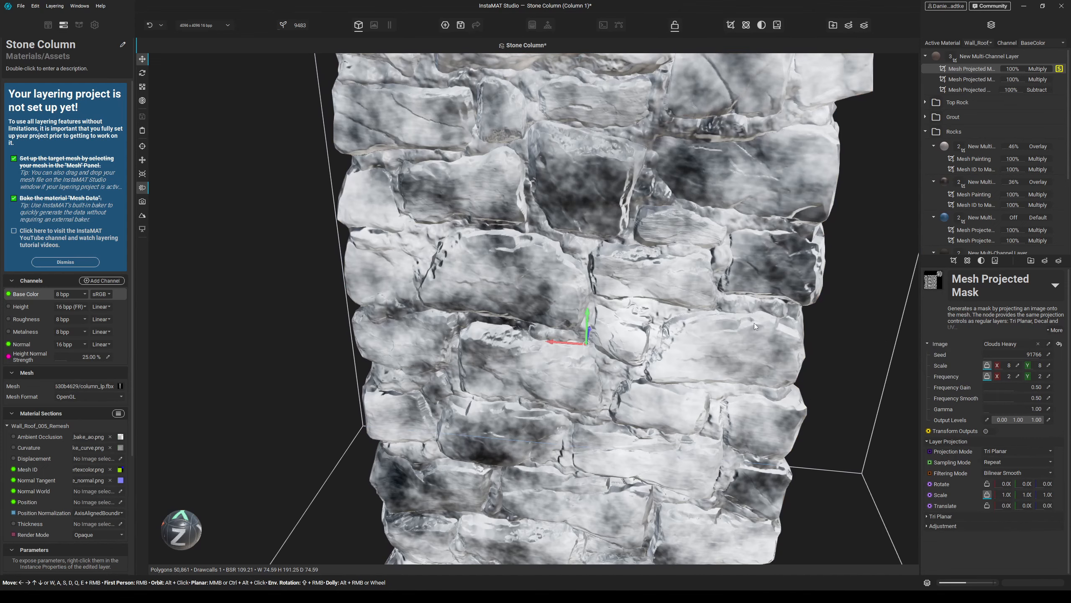
{"action": "mouse_move", "coordinate": [745, 344]}
{"action": "left_mouse_down", "text": "alt"}
{"action": "mouse_move", "coordinate": [765, 329]}
{"action": "mouse_move", "coordinate": [746, 329]}
{"action": "mouse_move", "coordinate": [759, 338]}
{"action": "left_mouse_up", "text": "alt"}
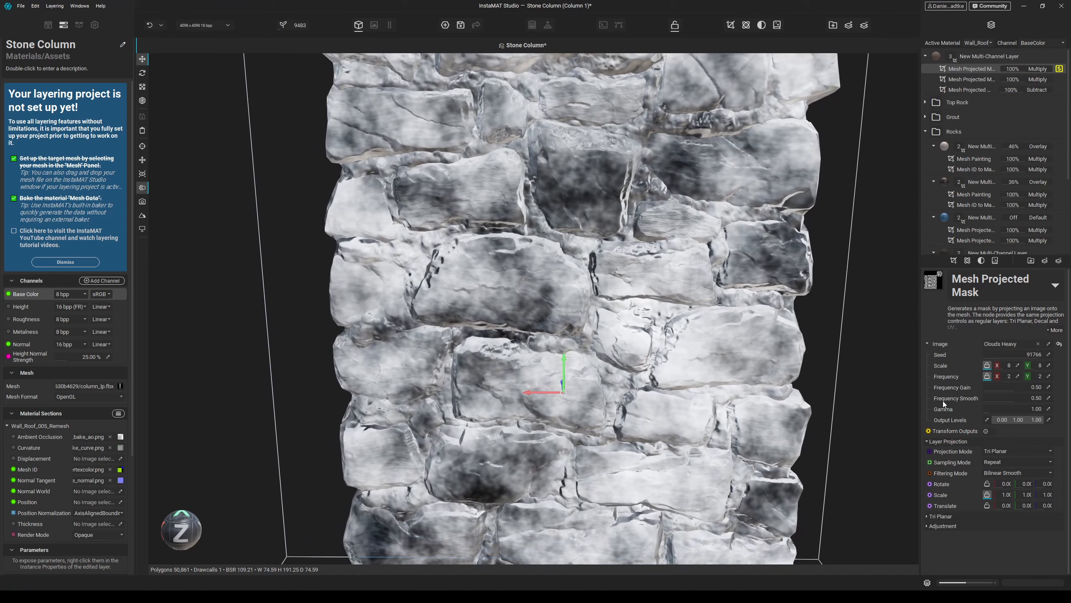
{"action": "left_click", "coordinate": [965, 526]}
{"action": "left_click_drag", "start_coordinate": [1015, 550], "coordinate": [1024, 547]}
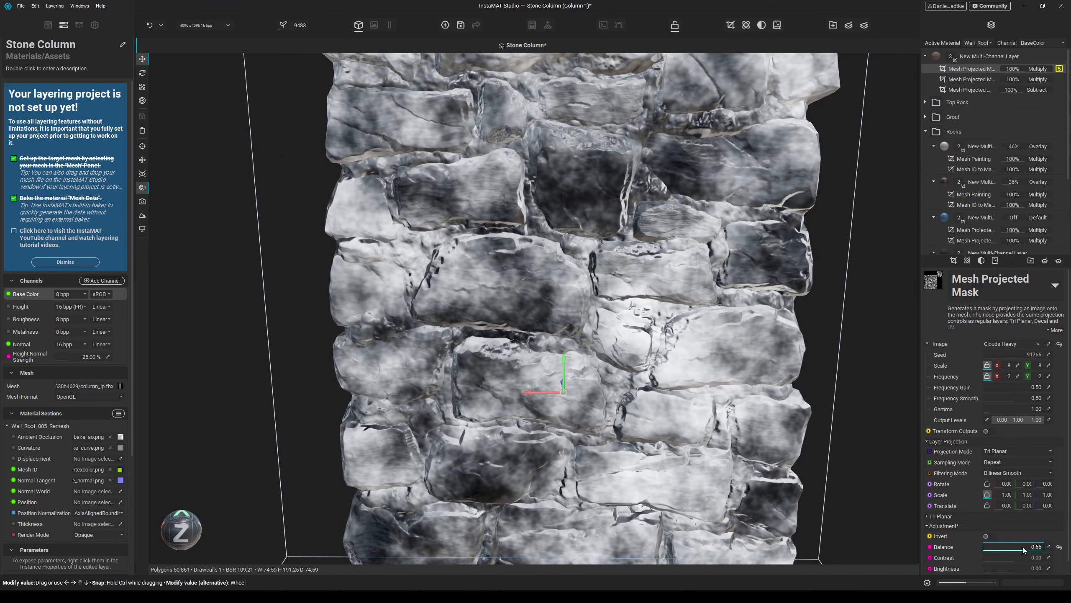
{"action": "left_click_drag", "start_coordinate": [1014, 559], "coordinate": [1005, 559]}
{"action": "left_click", "coordinate": [1059, 69]}
{"action": "left_click_drag", "start_coordinate": [632, 296], "coordinate": [616, 304], "text": "alt"}
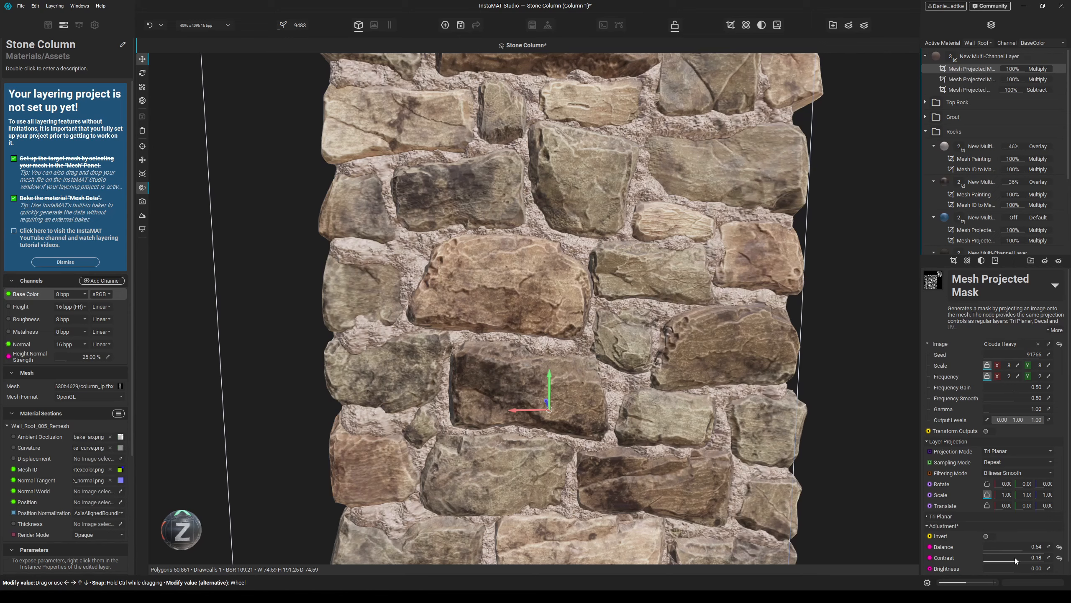
{"action": "left_click", "coordinate": [1059, 68]}
{"action": "left_click_drag", "start_coordinate": [1023, 547], "coordinate": [1042, 547]}
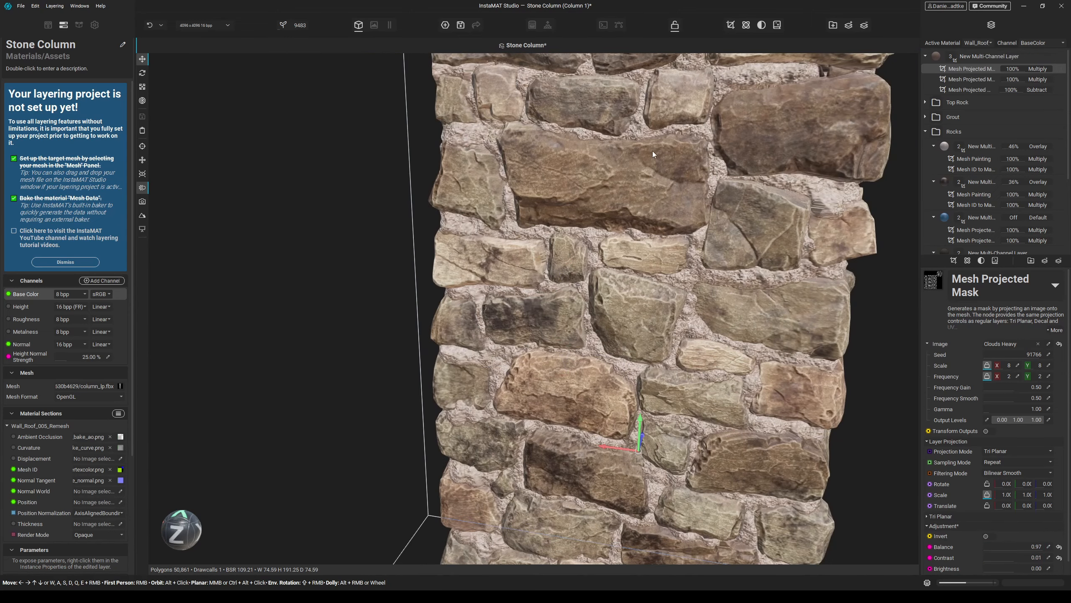
- Compare the column with the brown dust layer switched on and off, inspecting the crevices from several angles
{"action": "left_click_drag", "start_coordinate": [663, 174], "coordinate": [634, 190], "text": "alt"}
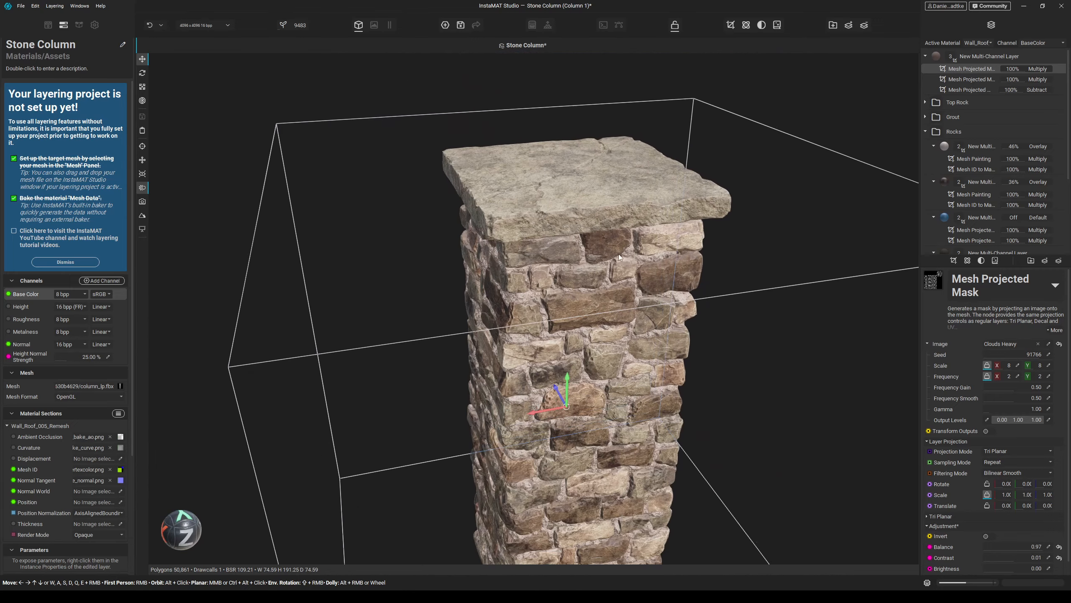
{"action": "left_click_drag", "start_coordinate": [619, 254], "coordinate": [610, 221], "text": "alt"}
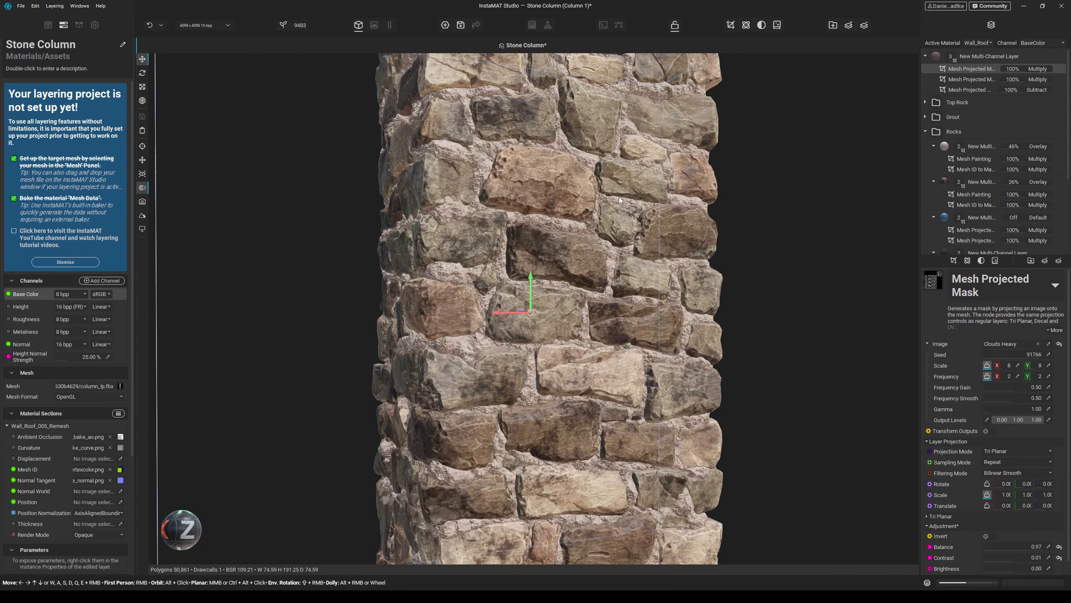
{"action": "left_click", "coordinate": [1059, 69]}
{"action": "left_click", "coordinate": [1059, 69]}
{"action": "left_click", "coordinate": [1059, 56]}
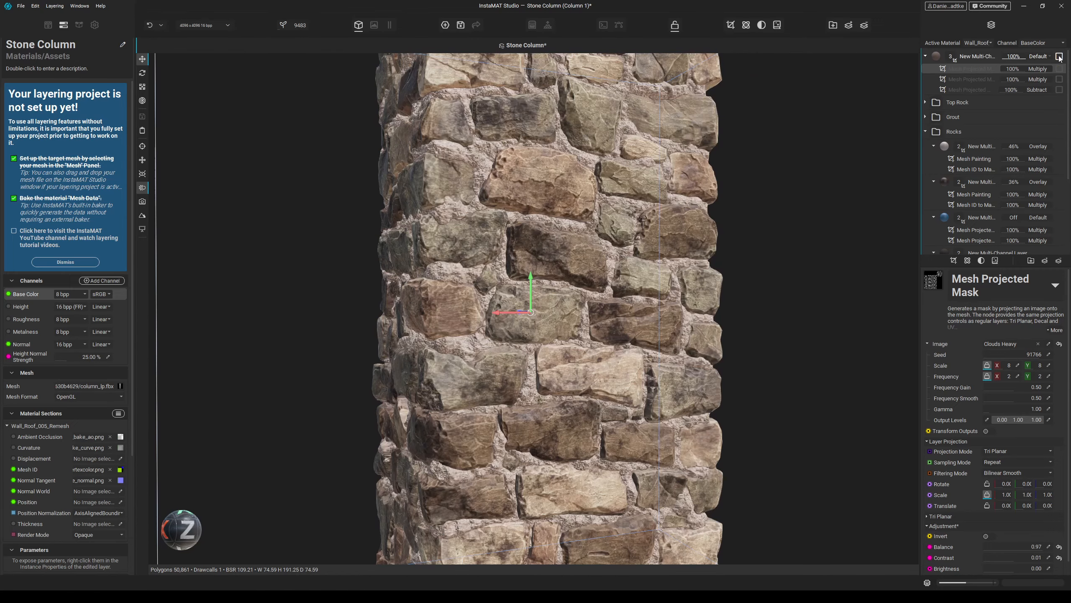
{"action": "left_click", "coordinate": [1059, 57]}
{"action": "left_click", "coordinate": [1059, 56]}
{"action": "left_click", "coordinate": [1059, 57]}
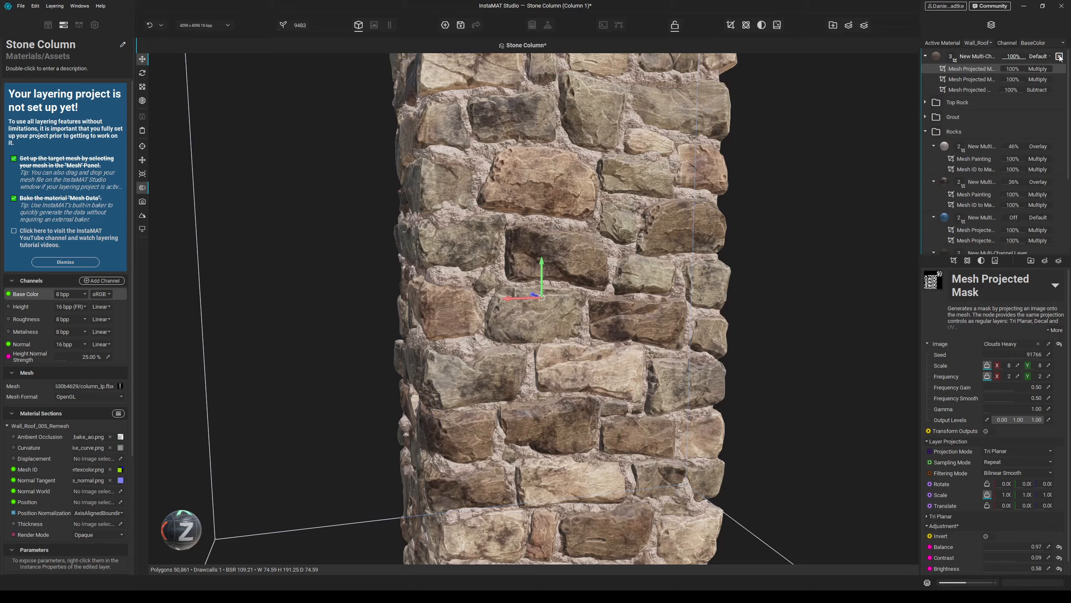
{"action": "left_click_drag", "start_coordinate": [527, 177], "coordinate": [485, 219], "text": "alt"}
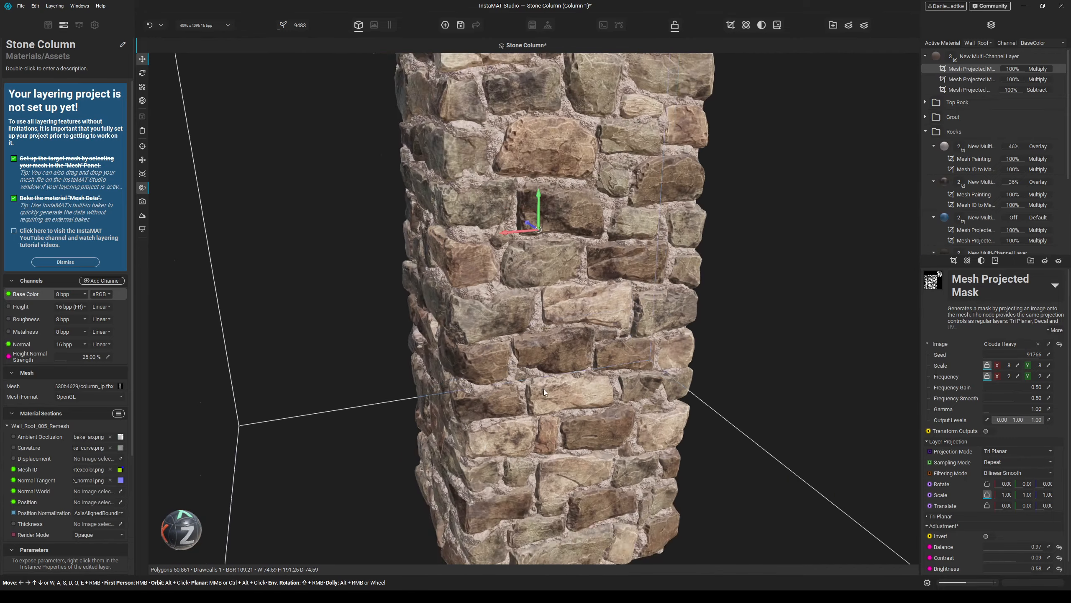
{"action": "middle_click_drag", "start_coordinate": [485, 219], "coordinate": [468, 359]}
{"action": "scroll", "coordinate": [468, 359], "scroll_direction": "down", "scroll_amount": 2}
{"action": "left_click_drag", "start_coordinate": [468, 359], "coordinate": [462, 318], "text": "alt"}
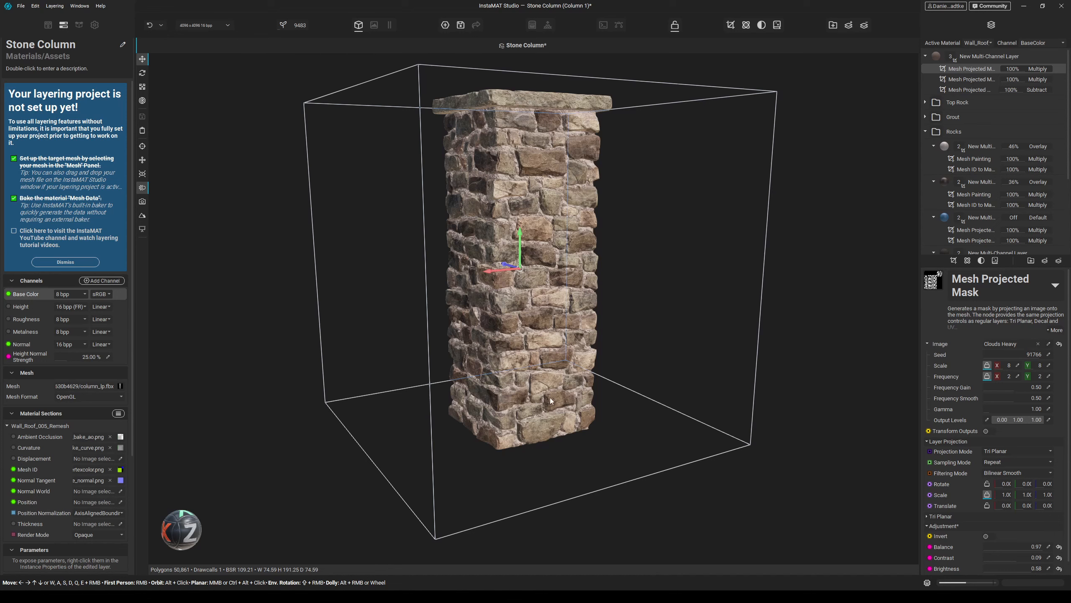
- Add a Multi-Channel Layer above the brown dust layer and mask it with a Mesh Gradient from the library
{"action": "left_click", "coordinate": [976, 55]}
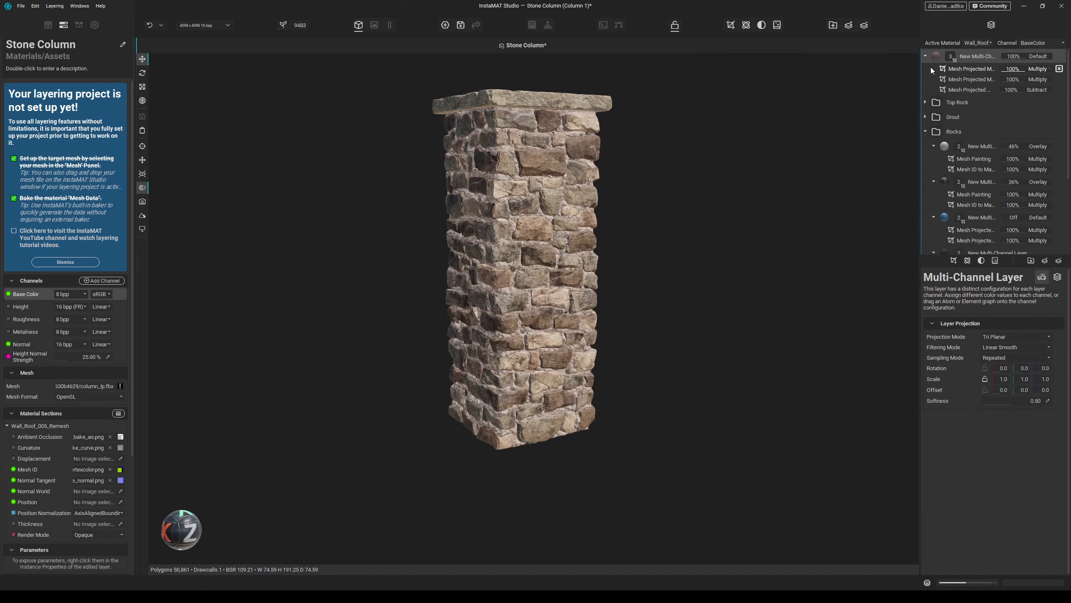
{"action": "left_click", "coordinate": [1046, 262]}
{"action": "left_click", "coordinate": [1026, 270]}
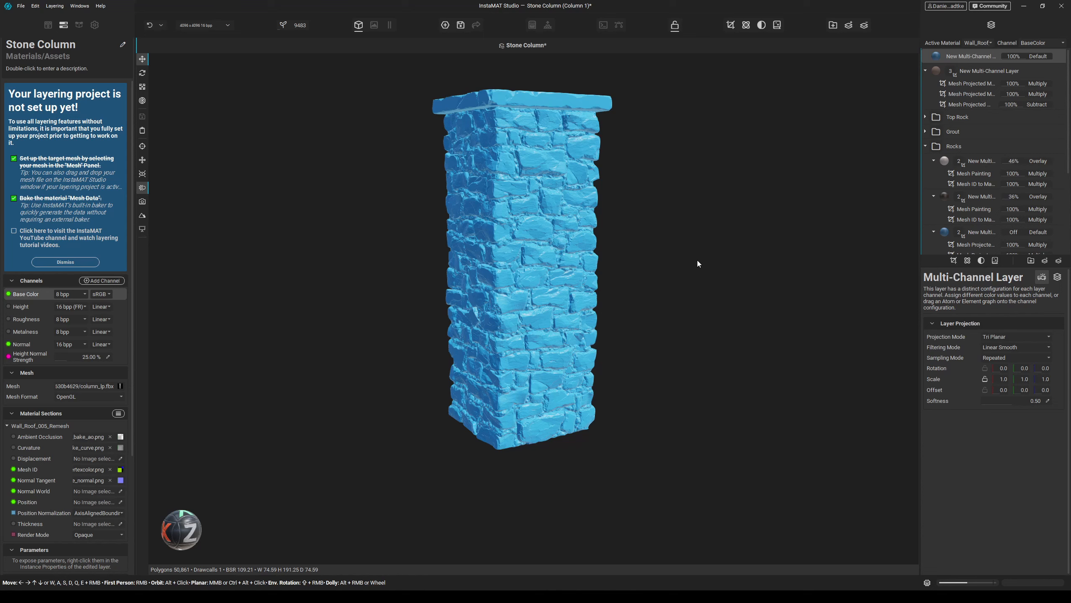
{"action": "left_click", "coordinate": [955, 261]}
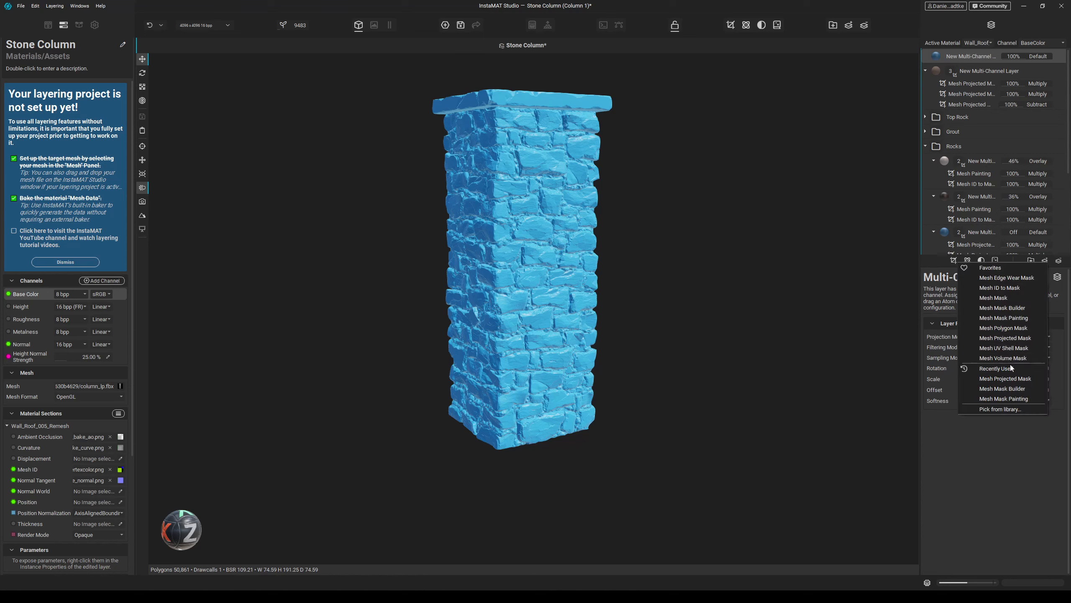
{"action": "left_click", "coordinate": [996, 407]}
{"action": "type", "text": "grad"}
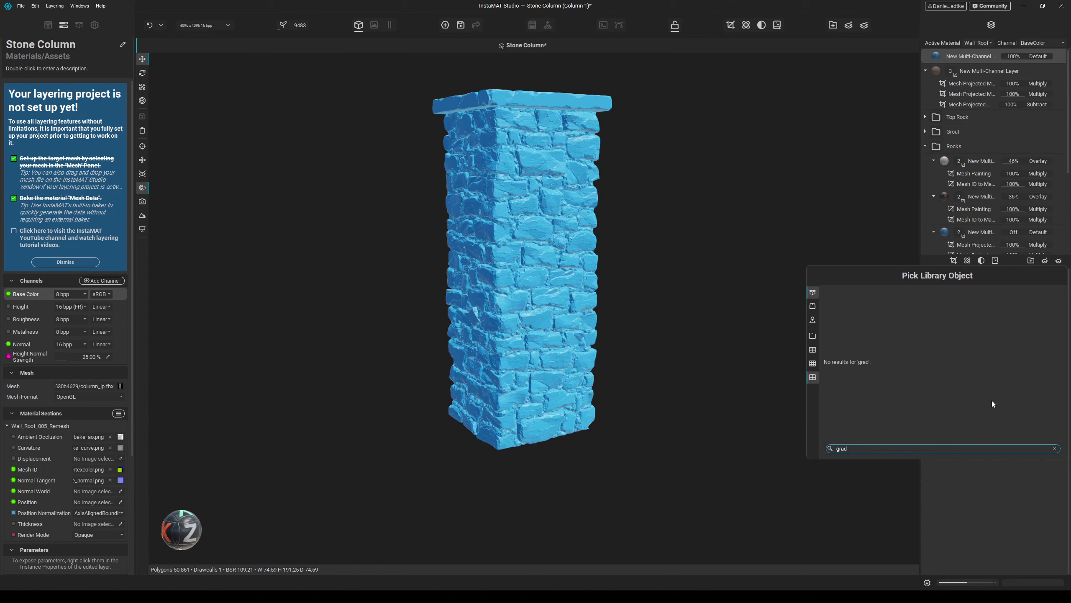
{"action": "type", "text": "ient"}
{"action": "left_click", "coordinate": [813, 305]}
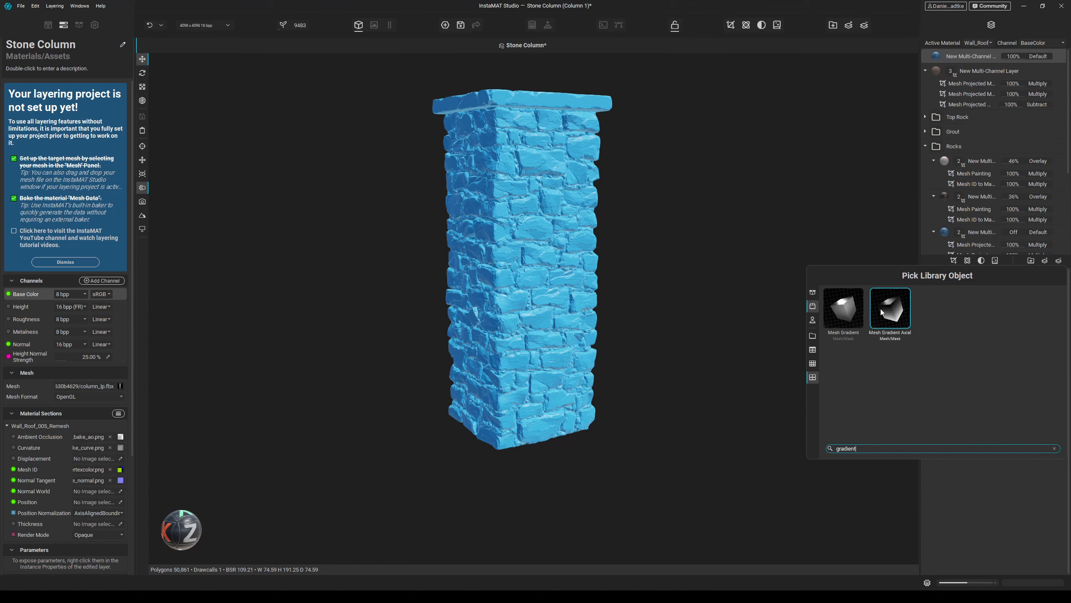
{"action": "double_click", "coordinate": [848, 308]}
- Invert the Mesh Gradient, lower PointA to Y about -1.36 and PointB to Y about -0.05, and set Contrast to about 0.27
{"action": "left_click_drag", "start_coordinate": [680, 297], "coordinate": [682, 282], "text": "alt"}
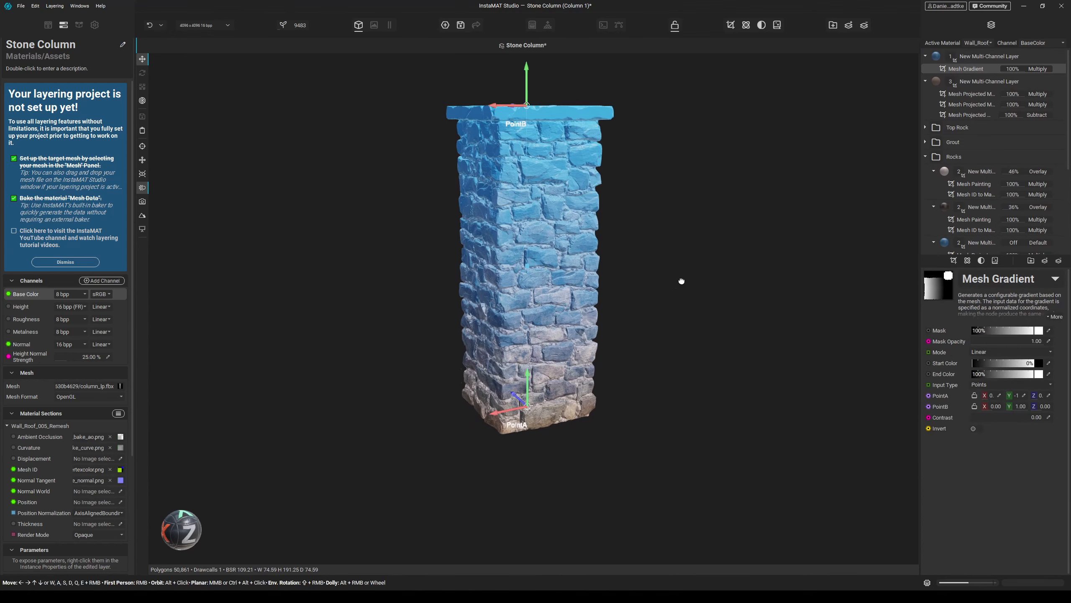
{"action": "middle_click_drag", "start_coordinate": [681, 282], "coordinate": [675, 294]}
{"action": "left_click_drag", "start_coordinate": [520, 91], "coordinate": [520, 152]}
{"action": "left_click", "coordinate": [974, 429]}
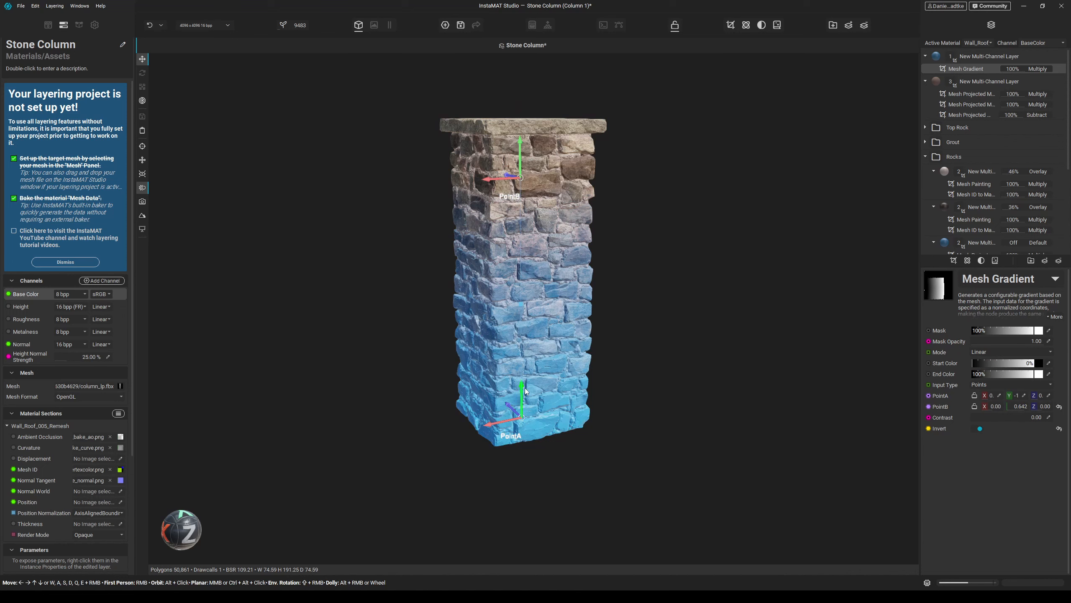
{"action": "left_click_drag", "start_coordinate": [523, 388], "coordinate": [522, 436]}
{"action": "left_click_drag", "start_coordinate": [520, 151], "coordinate": [521, 258]}
{"action": "left_click_drag", "start_coordinate": [978, 463], "coordinate": [986, 464]}
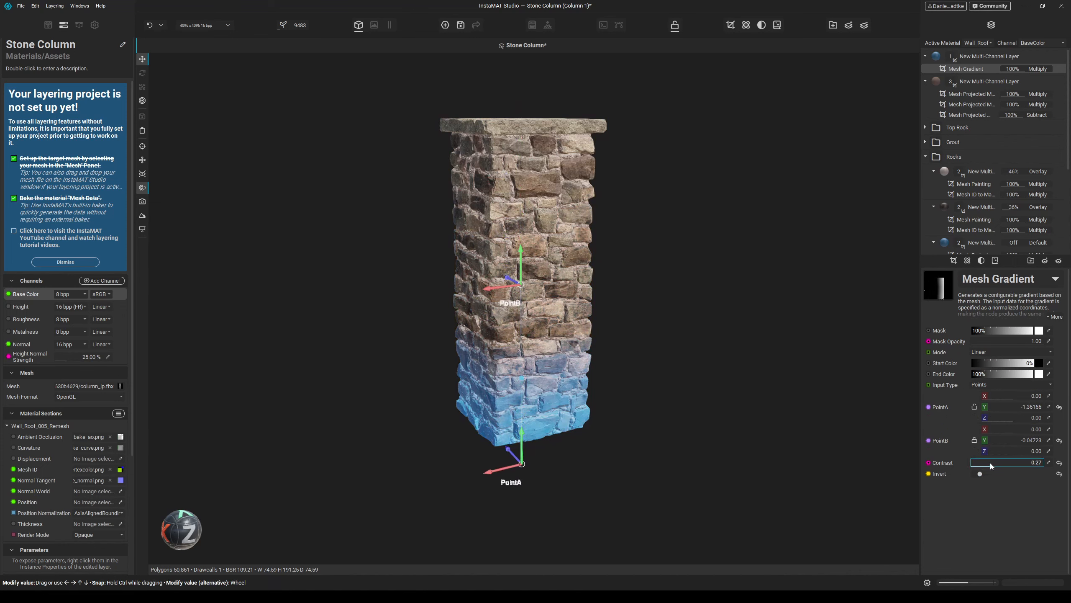
- Change the gradient layer's base colour from blue to a very dark, nearly black brown
{"action": "left_click", "coordinate": [970, 57]}
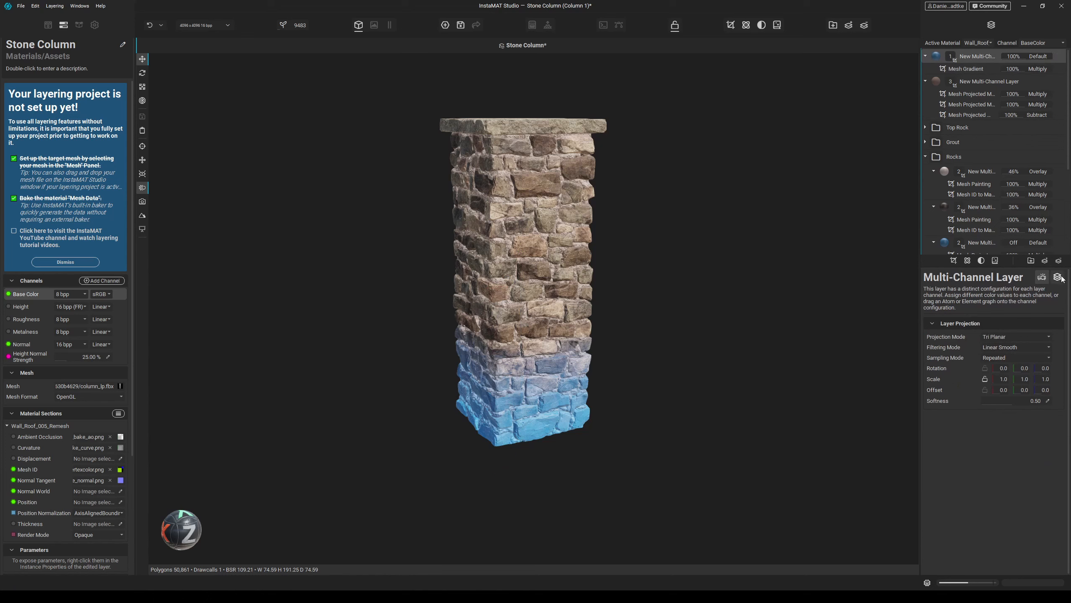
{"action": "left_click", "coordinate": [1058, 277]}
{"action": "left_click", "coordinate": [1056, 337]}
{"action": "left_click_drag", "start_coordinate": [932, 450], "coordinate": [927, 456]}
{"action": "left_click_drag", "start_coordinate": [1052, 462], "coordinate": [1052, 478]}
- Set the Mesh Gradient's Contrast to 0.44 and the gradient layer's Roughness to 100%
{"action": "left_click", "coordinate": [981, 71]}
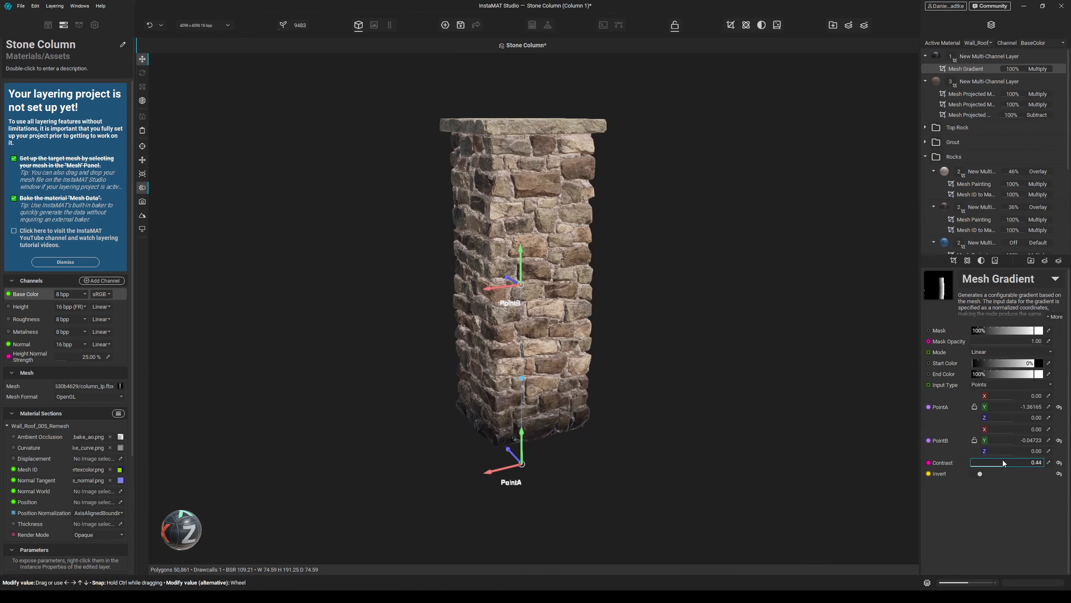
{"action": "left_click", "coordinate": [977, 57]}
{"action": "left_click", "coordinate": [1057, 277]}
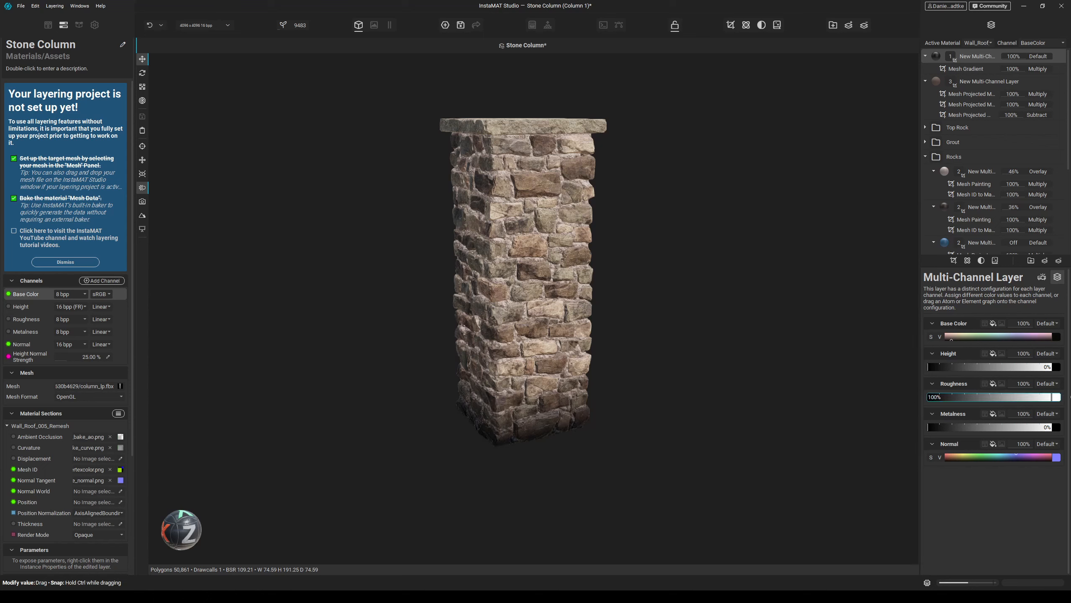
- Raise the gradient's PointB to Y about 0.57 and PointA to Y about -1.31, and reduce Contrast to 0.33
{"action": "left_click", "coordinate": [962, 69]}
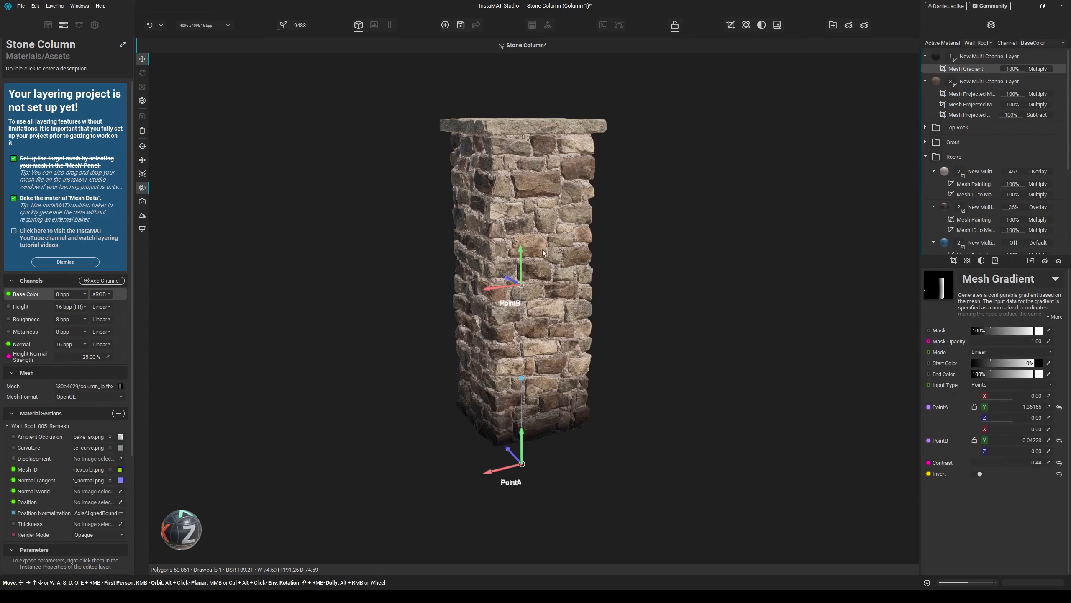
{"action": "left_click_drag", "start_coordinate": [522, 249], "coordinate": [522, 161]}
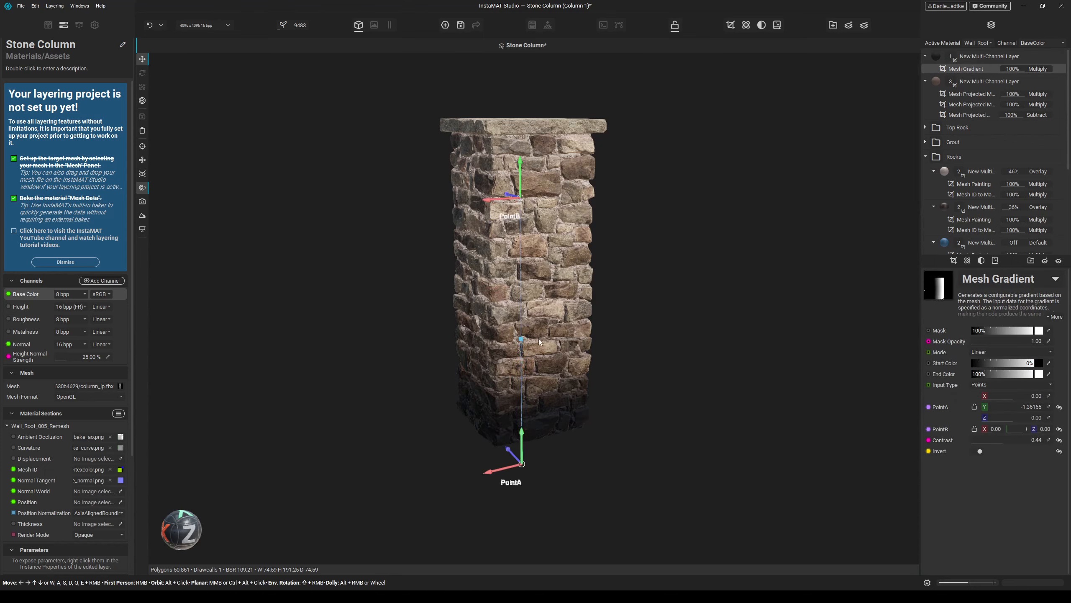
{"action": "left_click_drag", "start_coordinate": [521, 431], "coordinate": [520, 425]}
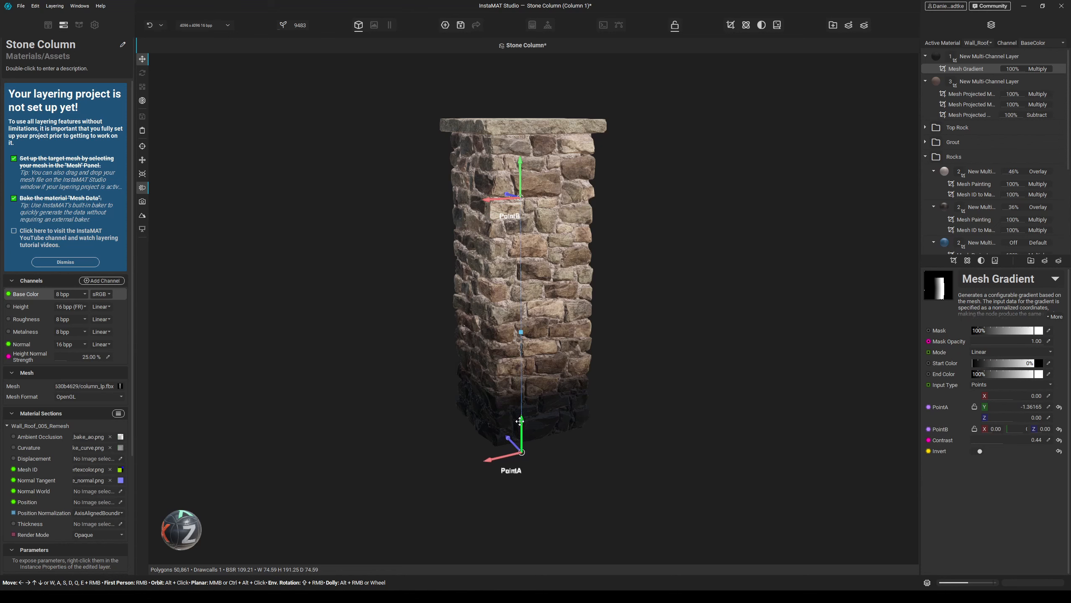
{"action": "mouse_move", "coordinate": [520, 165]}
{"action": "left_mouse_down"}
{"action": "mouse_move", "coordinate": [520, 144]}
{"action": "mouse_move", "coordinate": [520, 157]}
{"action": "left_mouse_up"}
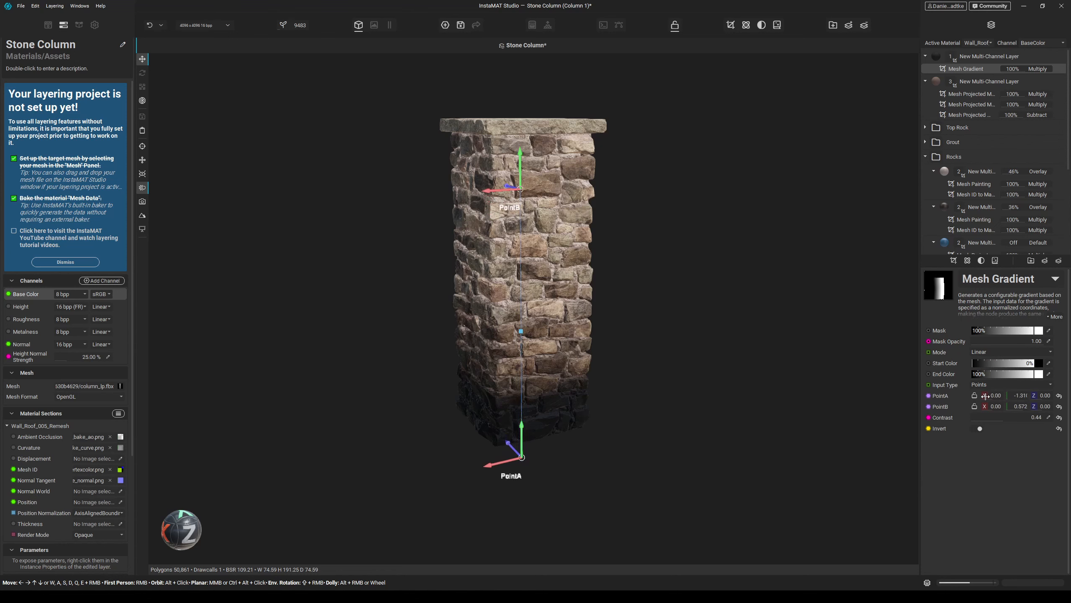
{"action": "left_click_drag", "start_coordinate": [1003, 417], "coordinate": [995, 417]}
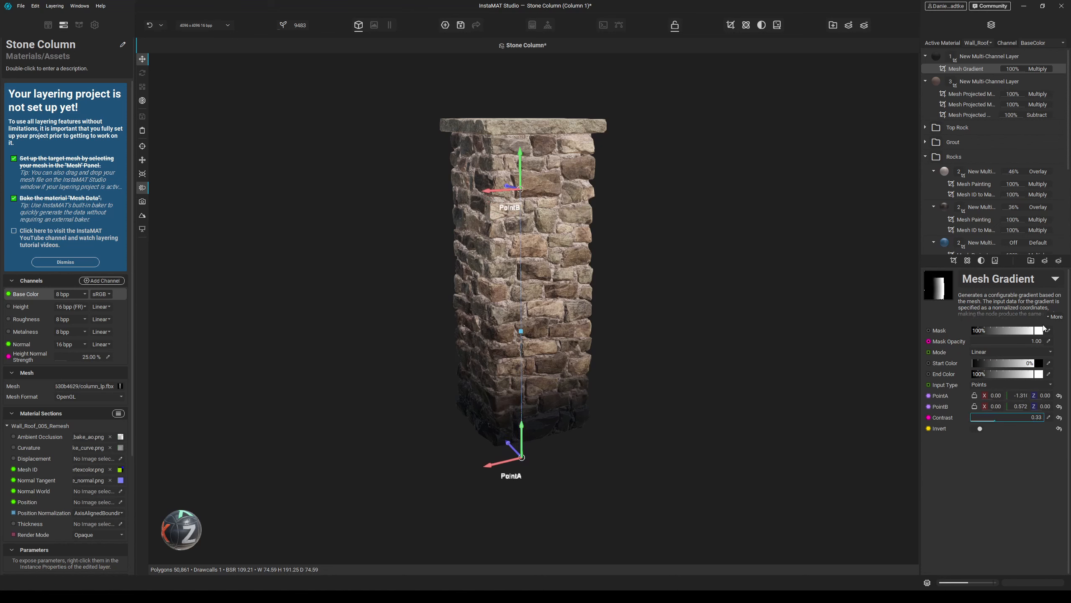
- Lighten the gradient layer's base colour to a dark grey-brown and raise PointA to Y about -1.17 and PointB to Y 0.93
{"action": "left_click", "coordinate": [1008, 56]}
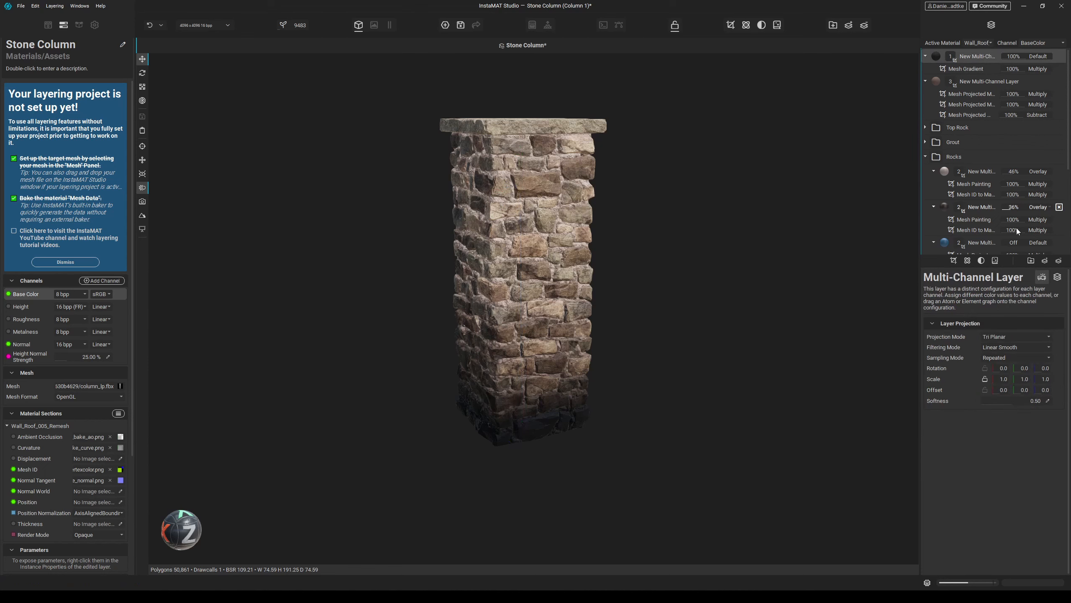
{"action": "left_click", "coordinate": [1057, 456]}
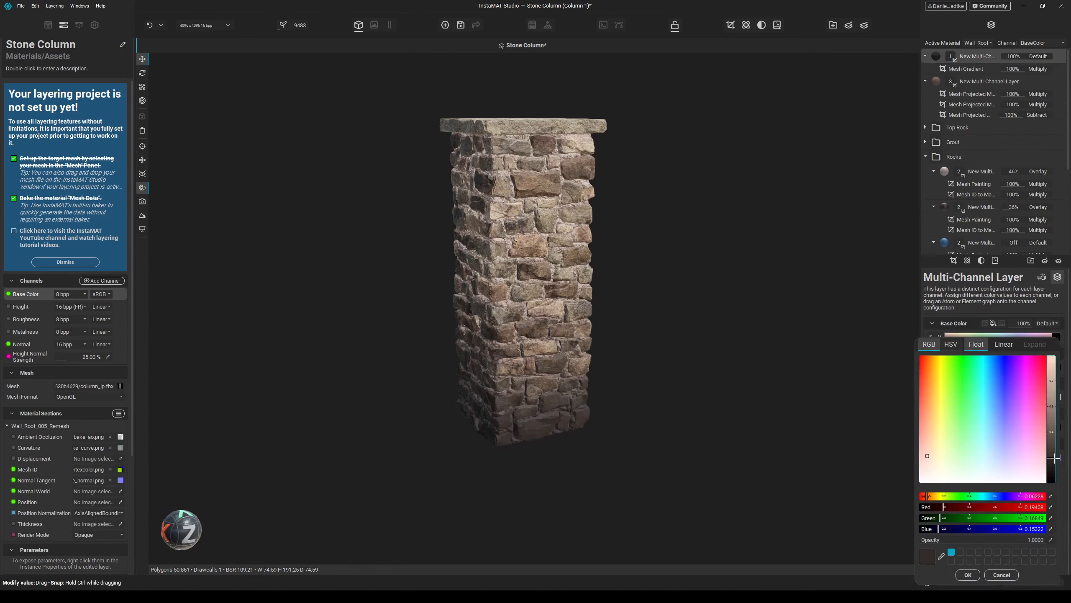
{"action": "left_click", "coordinate": [963, 69]}
{"action": "left_click_drag", "start_coordinate": [521, 158], "coordinate": [521, 130]}
{"action": "left_click_drag", "start_coordinate": [523, 429], "coordinate": [523, 412]}
{"action": "left_click_drag", "start_coordinate": [522, 134], "coordinate": [522, 103]}
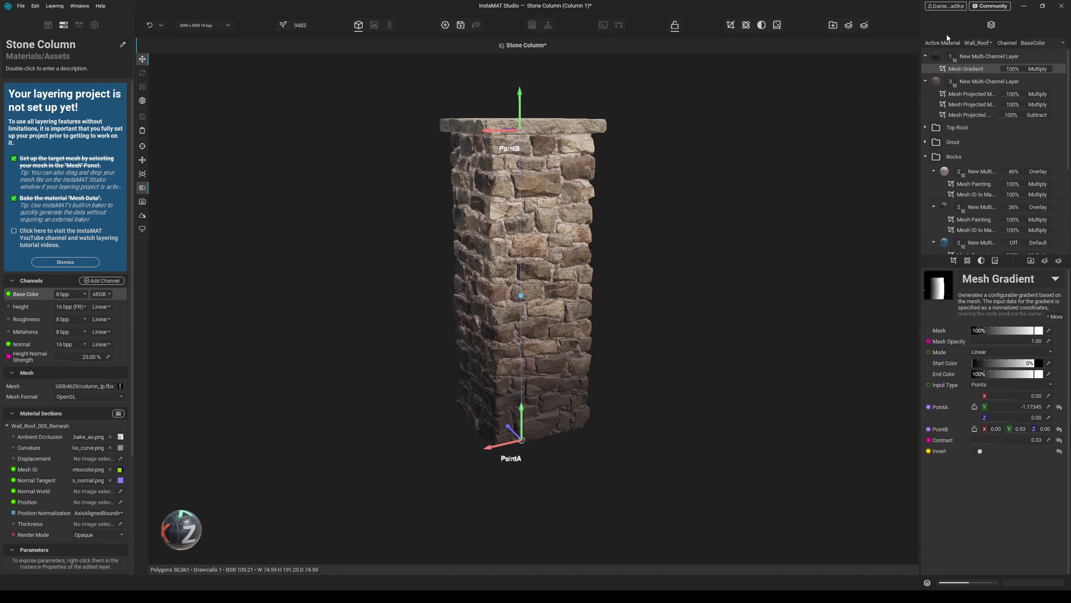
- Add a Mesh Mask Painting mask to the gradient layer with brush dynamics of Size 53%, Flow 58% and Rotation 100%
{"action": "left_click", "coordinate": [975, 56]}
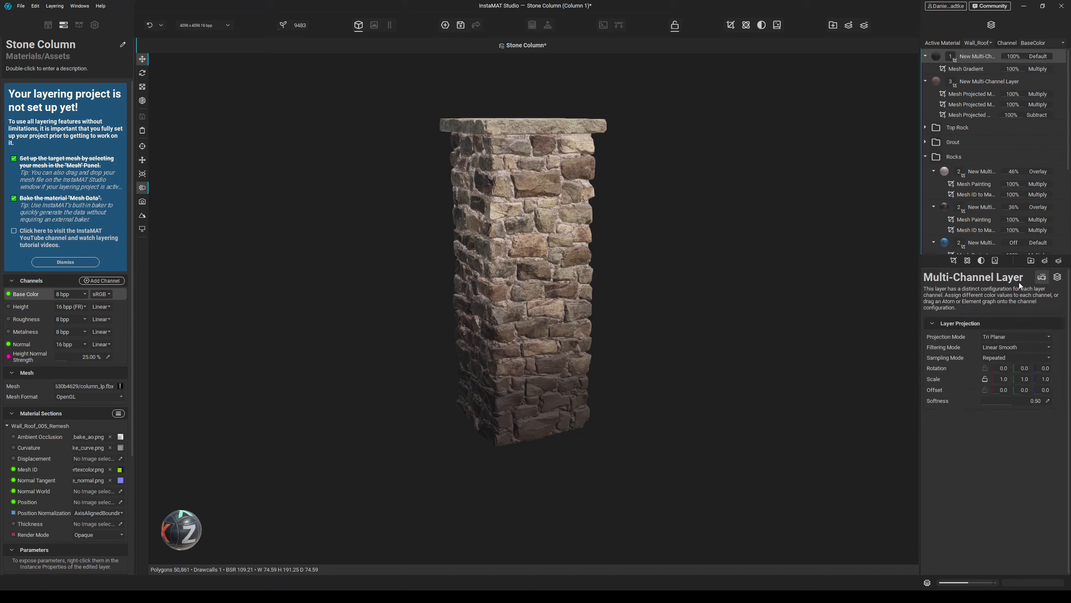
{"action": "left_click", "coordinate": [955, 260]}
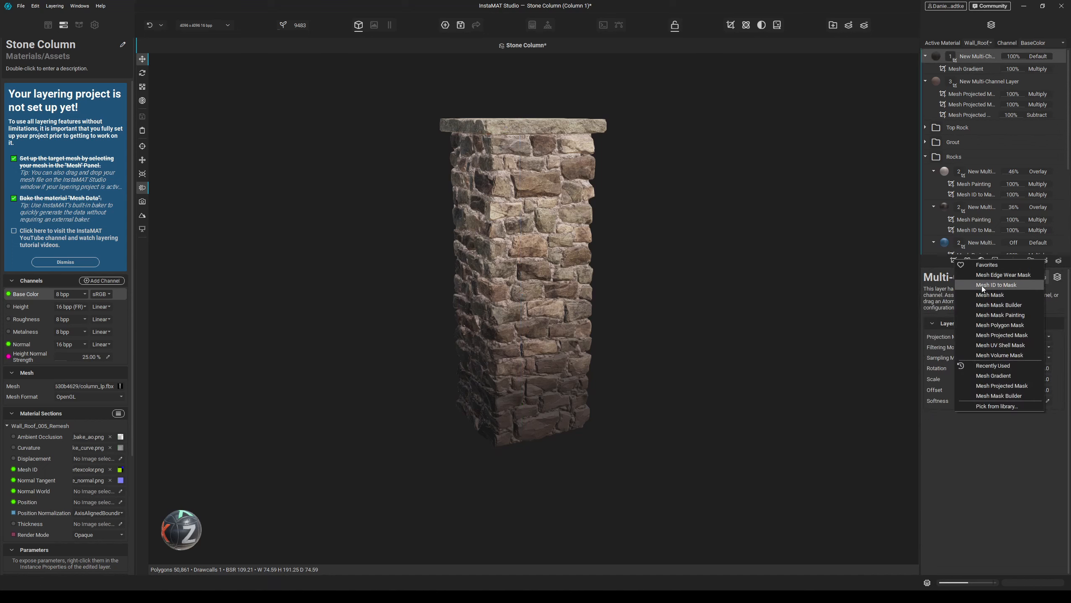
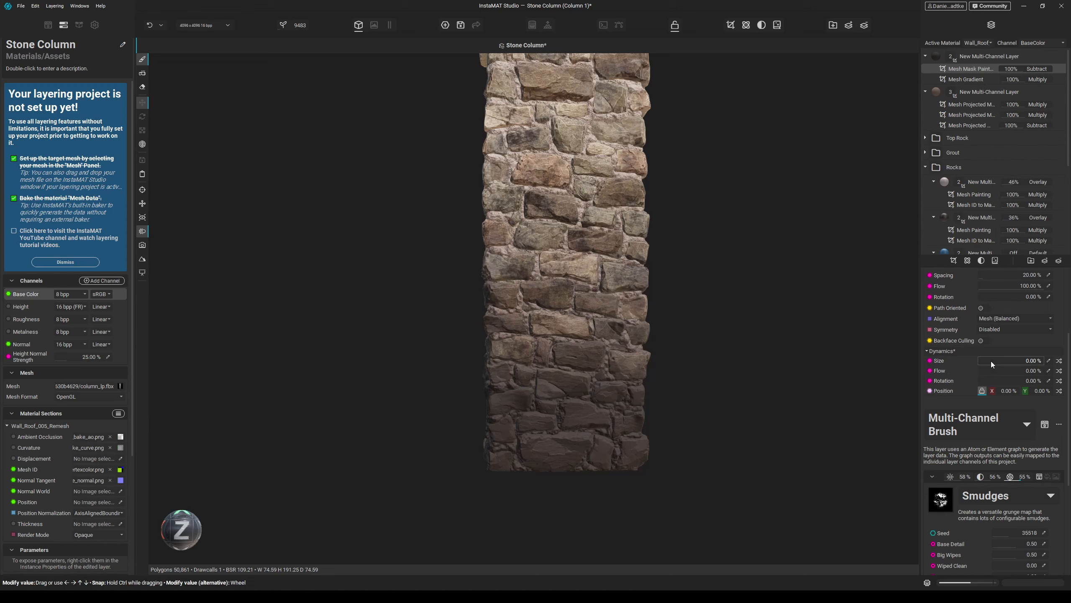
{"action": "left_click_drag", "start_coordinate": [991, 361], "coordinate": [1031, 362]}
{"action": "scroll", "coordinate": [983, 362], "scroll_direction": "up", "scroll_amount": 3}
{"action": "left_click_drag", "start_coordinate": [987, 446], "coordinate": [1016, 446]}
{"action": "mouse_move", "coordinate": [989, 457]}
{"action": "left_mouse_down"}
{"action": "mouse_move", "coordinate": [1044, 456]}
{"action": "mouse_move", "coordinate": [1014, 436]}
{"action": "left_mouse_up"}
- Enlarge the brush radius to 6.40 and paint the subtracting mask around the column's lower part to break up the dark gradient
{"action": "mouse_move", "coordinate": [615, 363]}
{"action": "left_mouse_down", "text": "alt"}
{"action": "mouse_move", "coordinate": [557, 370]}
{"action": "mouse_move", "coordinate": [547, 346]}
{"action": "left_mouse_up", "text": "alt"}
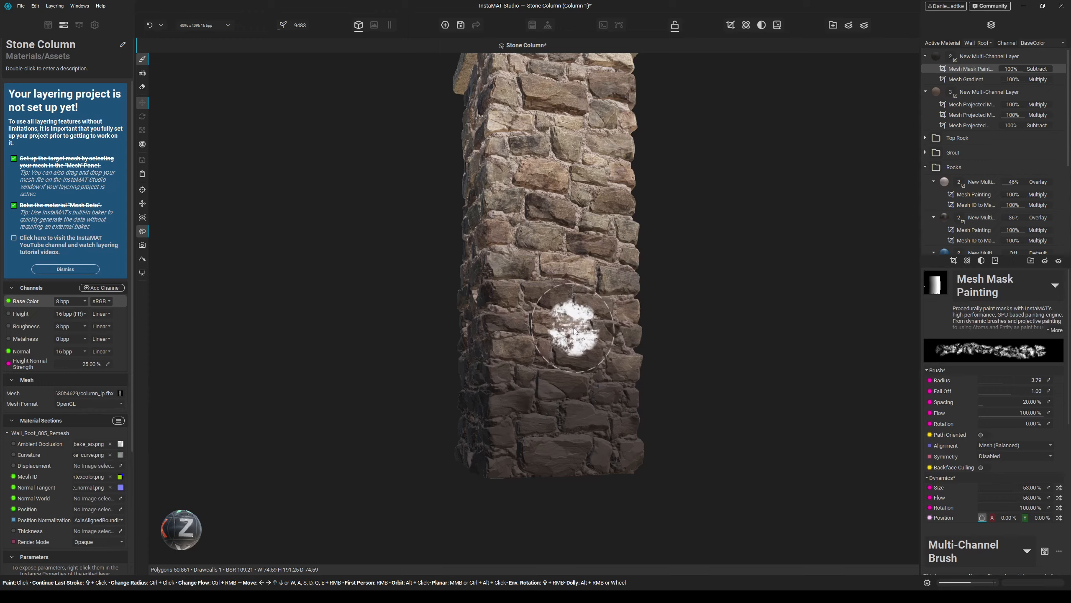
{"action": "left_click_drag", "start_coordinate": [575, 332], "coordinate": [563, 387], "text": "alt"}
{"action": "left_click_drag", "start_coordinate": [561, 390], "coordinate": [591, 390], "text": "ctrl"}
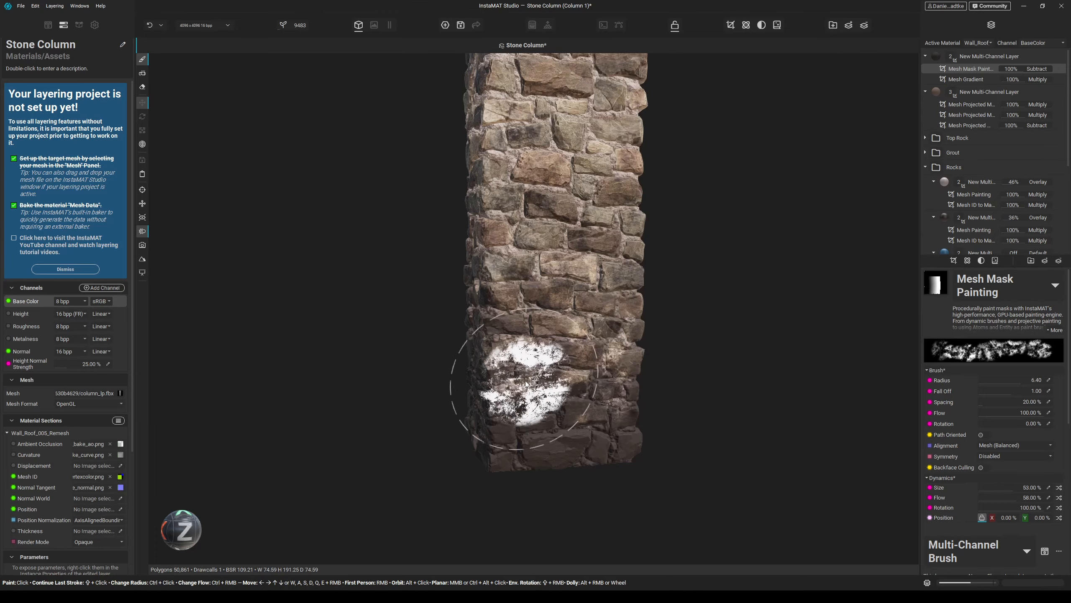
{"action": "mouse_move", "coordinate": [717, 378]}
{"action": "left_mouse_down", "text": "alt"}
{"action": "mouse_move", "coordinate": [646, 375]}
{"action": "mouse_move", "coordinate": [601, 346]}
{"action": "left_mouse_up", "text": "alt"}
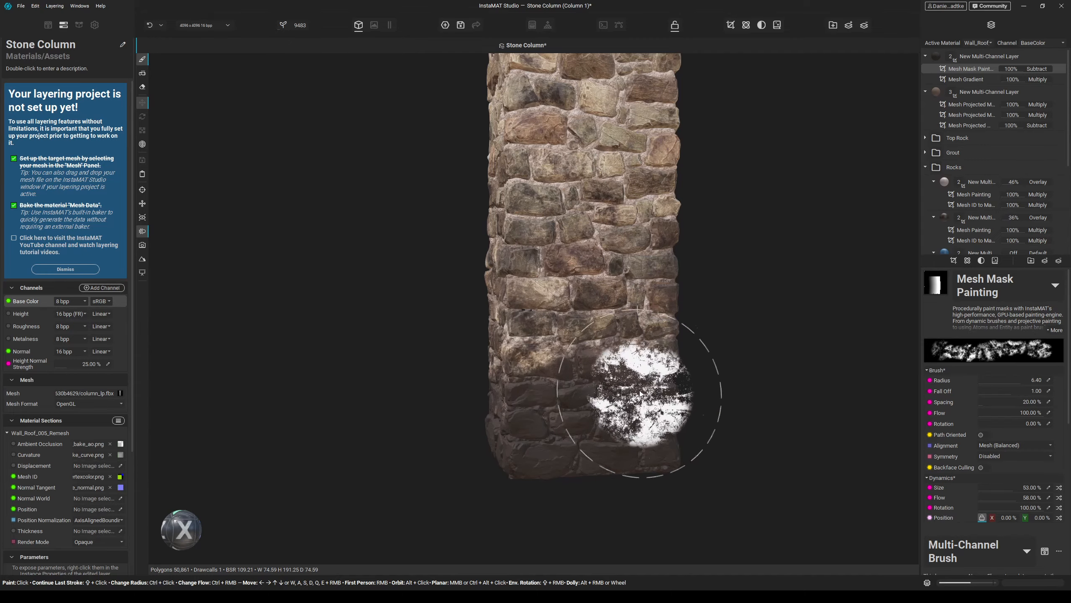
{"action": "key", "text": "z"}
{"action": "mouse_move", "coordinate": [531, 241]}
{"action": "left_mouse_down"}
{"action": "mouse_move", "coordinate": [674, 269]}
{"action": "mouse_move", "coordinate": [639, 394]}
{"action": "mouse_move", "coordinate": [774, 436]}
{"action": "mouse_move", "coordinate": [652, 384]}
{"action": "mouse_move", "coordinate": [677, 279]}
{"action": "mouse_move", "coordinate": [615, 450]}
{"action": "mouse_move", "coordinate": [765, 513]}
{"action": "left_mouse_up"}
- Reduce the dark gradient layer's opacity to 81% and check the whole column from several sides
{"action": "scroll", "coordinate": [775, 436], "scroll_direction": "down", "scroll_amount": 3}
{"action": "mouse_move", "coordinate": [789, 418]}
{"action": "left_mouse_down", "text": "alt"}
{"action": "mouse_move", "coordinate": [700, 406]}
{"action": "mouse_move", "coordinate": [681, 335]}
{"action": "mouse_move", "coordinate": [674, 198]}
{"action": "left_mouse_up", "text": "alt"}
{"action": "left_click_drag", "start_coordinate": [656, 267], "coordinate": [777, 448], "text": "alt"}
{"action": "left_click_drag", "start_coordinate": [1015, 57], "coordinate": [1022, 57]}
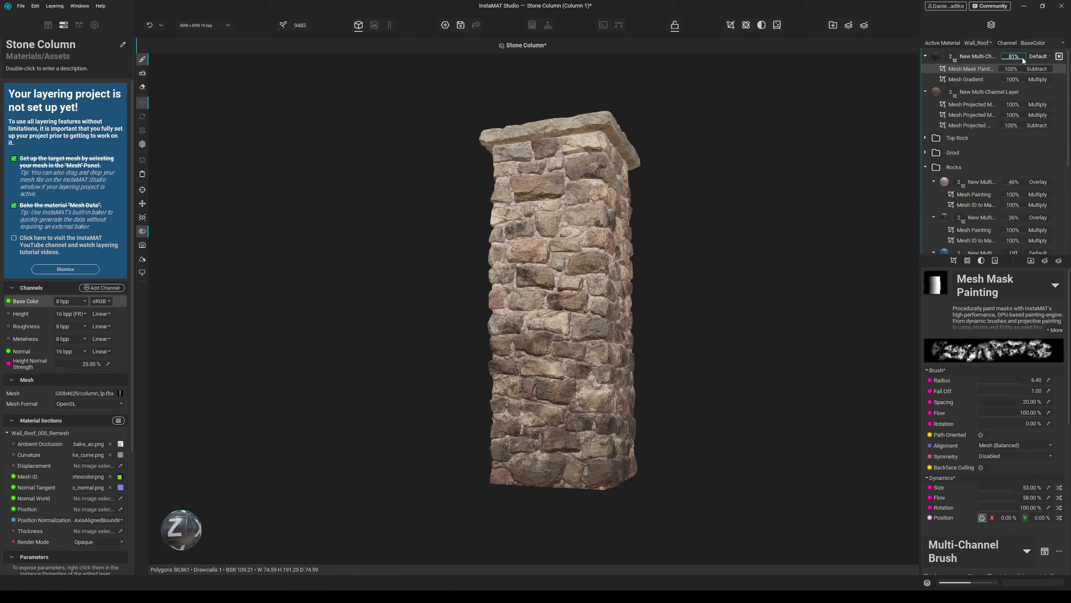
{"action": "mouse_move", "coordinate": [710, 258]}
{"action": "left_mouse_down", "text": "alt"}
{"action": "mouse_move", "coordinate": [708, 282]}
{"action": "mouse_move", "coordinate": [746, 292]}
{"action": "mouse_move", "coordinate": [710, 287]}
{"action": "mouse_move", "coordinate": [714, 330]}
{"action": "left_mouse_up", "text": "alt"}
{"action": "mouse_move", "coordinate": [544, 292]}
{"action": "left_mouse_down"}
{"action": "mouse_move", "coordinate": [498, 300]}
{"action": "mouse_move", "coordinate": [515, 302]}
{"action": "mouse_move", "coordinate": [422, 300]}
{"action": "left_mouse_up"}
- Add an element layer above the dark gradient layer using the Moss library material
{"action": "left_click", "coordinate": [983, 56]}
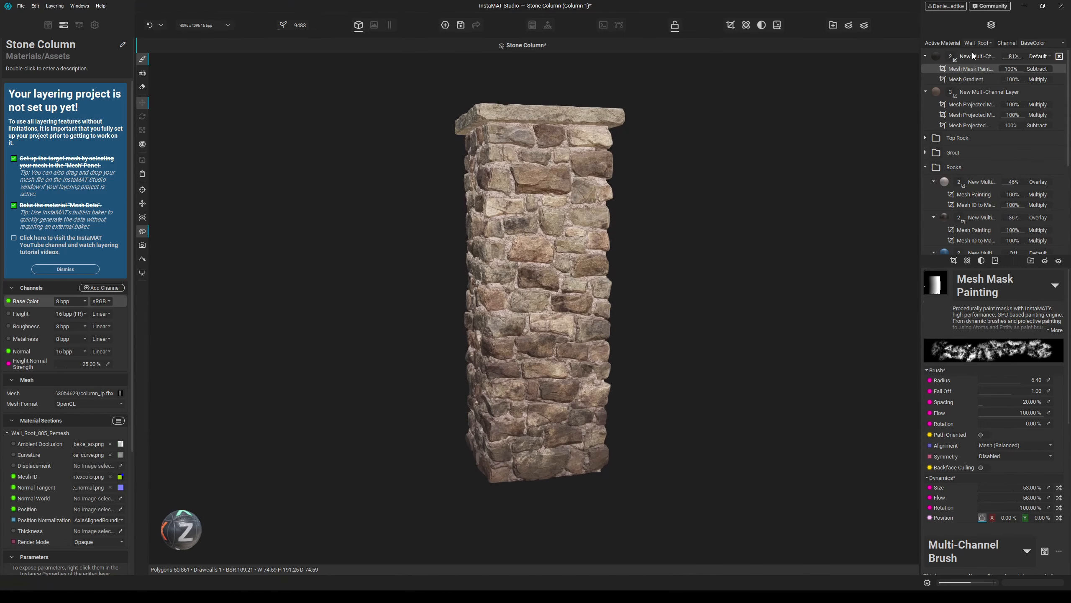
{"action": "left_click", "coordinate": [1044, 260]}
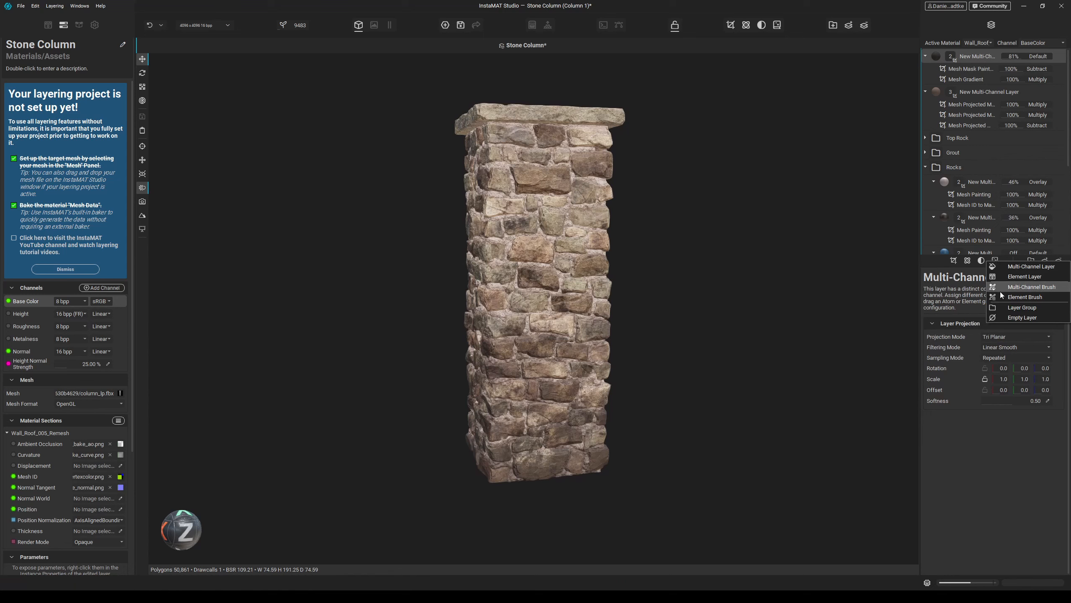
{"action": "left_click", "coordinate": [1043, 279]}
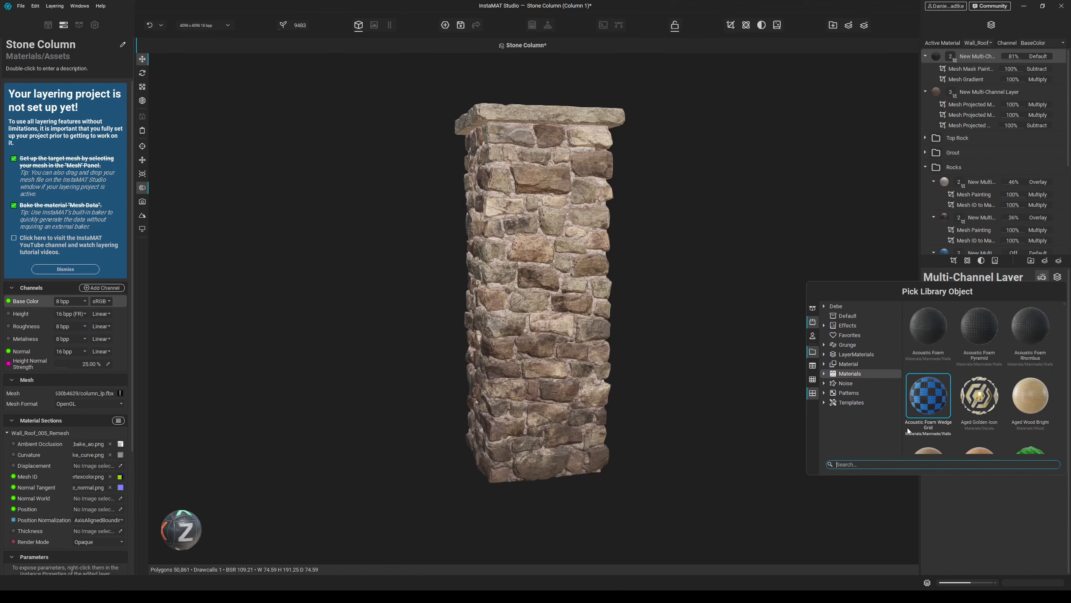
{"action": "type", "text": "moss"}
{"action": "double_click", "coordinate": [1030, 394]}
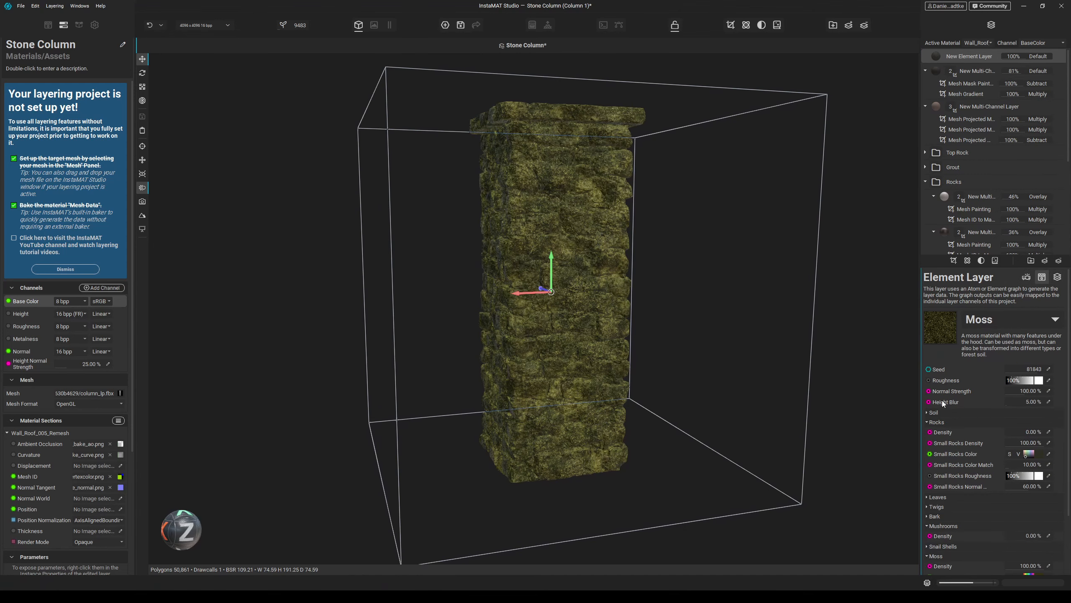
- Recolour the moss from dark olive to a lighter earthy brown, with Red 0.38 and Blue about 0.18
{"action": "scroll", "coordinate": [944, 403], "scroll_direction": "down", "scroll_amount": 2}
{"action": "left_click", "coordinate": [1029, 527]}
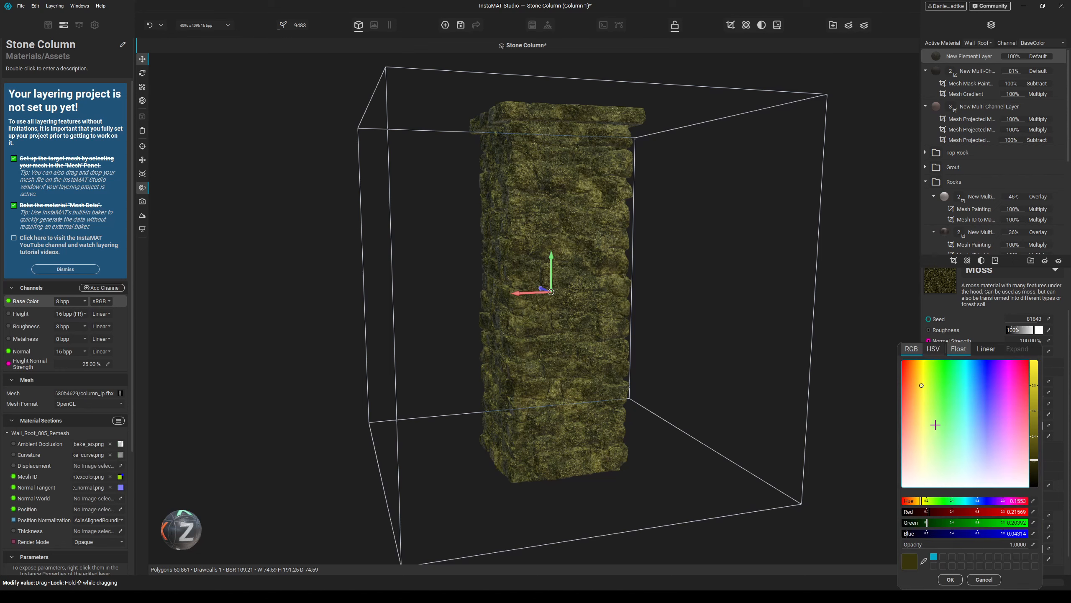
{"action": "left_click", "coordinate": [914, 435]}
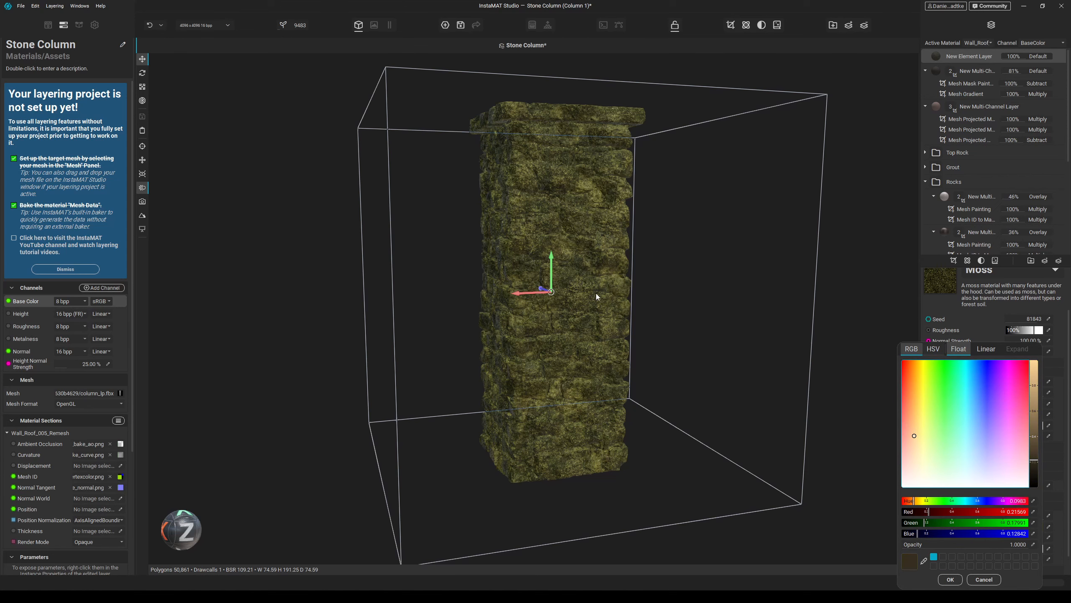
{"action": "scroll", "coordinate": [608, 308], "scroll_direction": "up", "scroll_amount": 2}
{"action": "left_click_drag", "start_coordinate": [1035, 460], "coordinate": [1035, 438]}
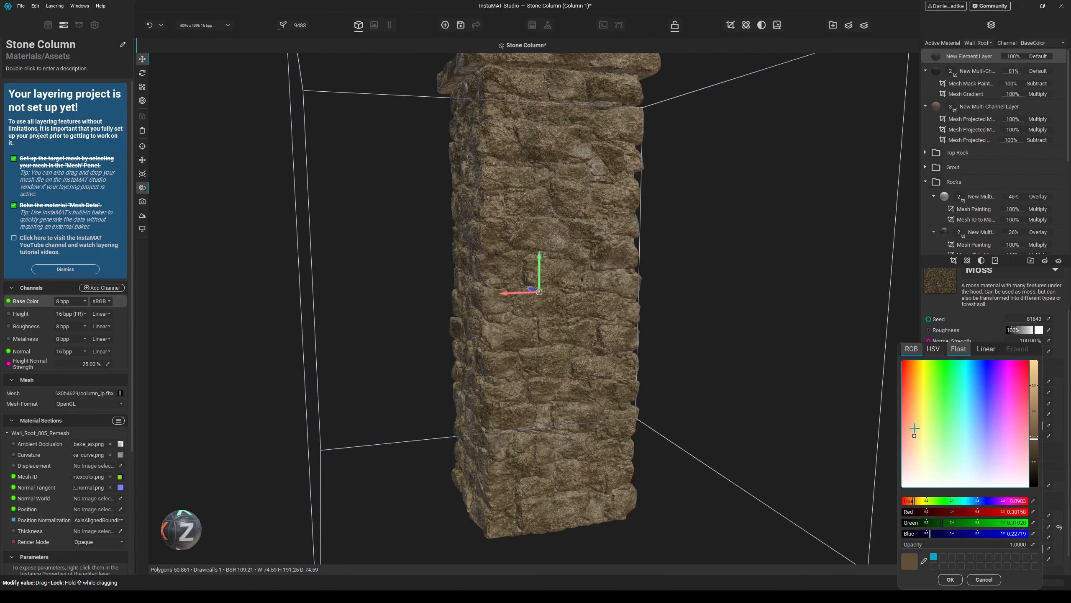
{"action": "left_click", "coordinate": [913, 427]}
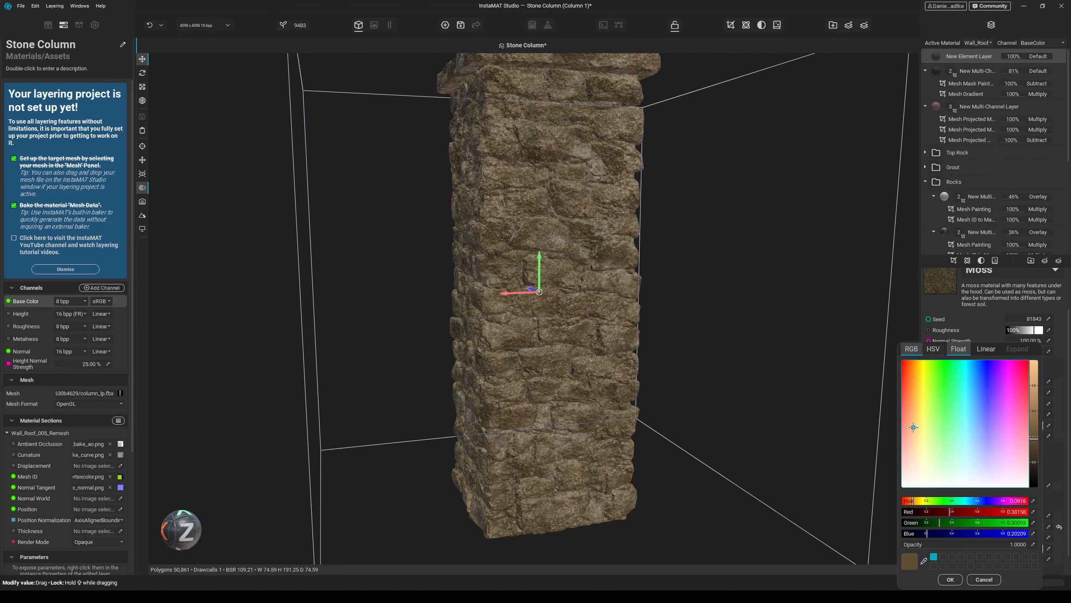
{"action": "left_click", "coordinate": [915, 418]}
{"action": "mouse_move", "coordinate": [766, 309]}
{"action": "left_mouse_down", "text": "alt"}
{"action": "mouse_move", "coordinate": [674, 311]}
{"action": "mouse_move", "coordinate": [744, 308]}
{"action": "left_mouse_up", "text": "alt"}
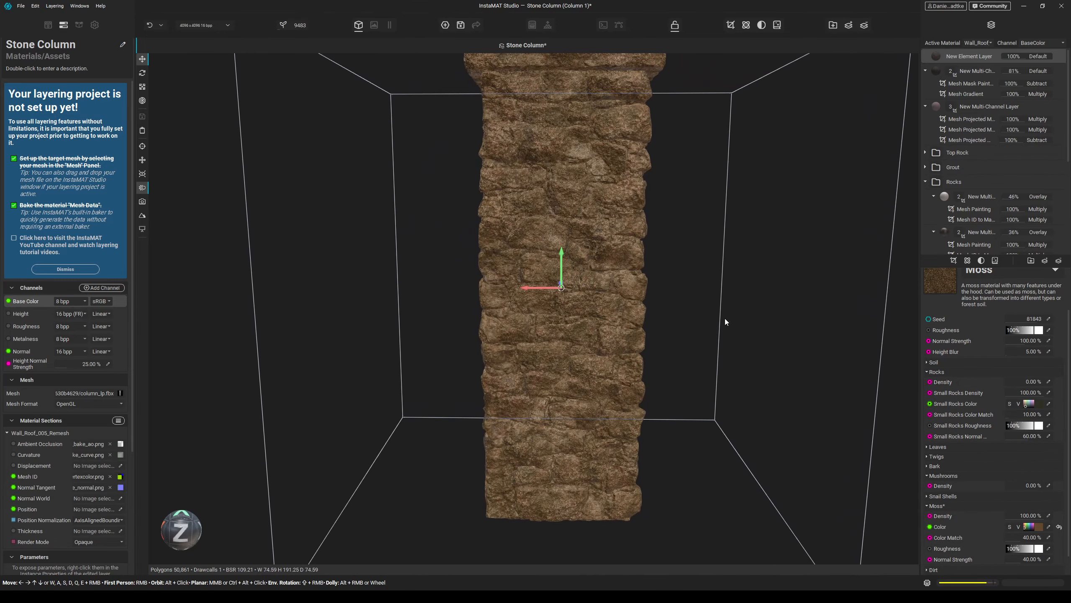
- Add a Mesh Mask Builder mask to the moss layer with Ambient Occlusion opacity 1.00 and inverted
{"action": "left_click", "coordinate": [953, 260]}
{"action": "left_click", "coordinate": [979, 311]}
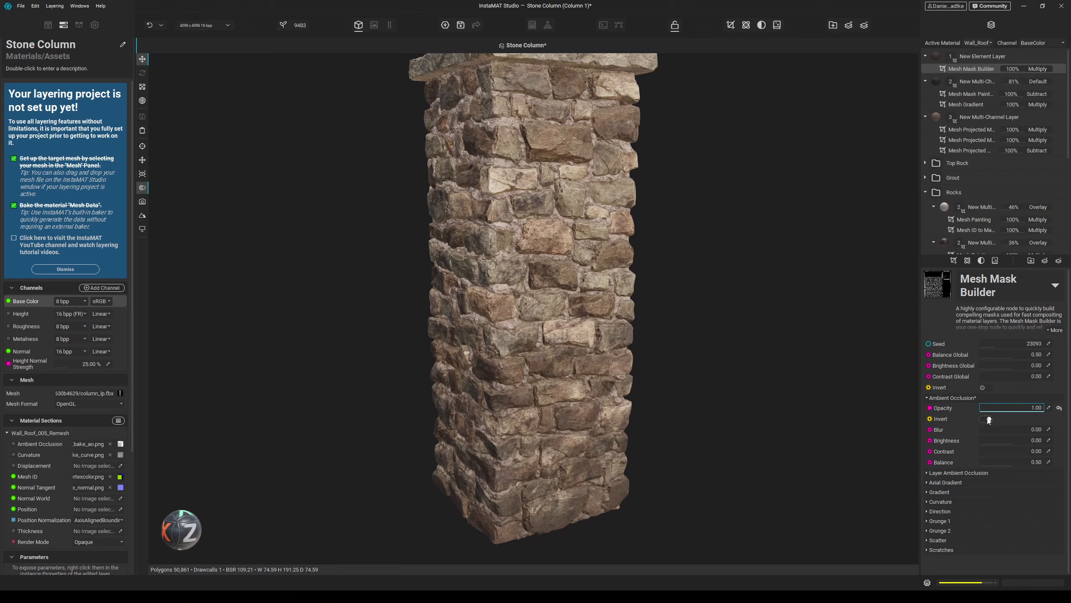
{"action": "left_click", "coordinate": [987, 419]}
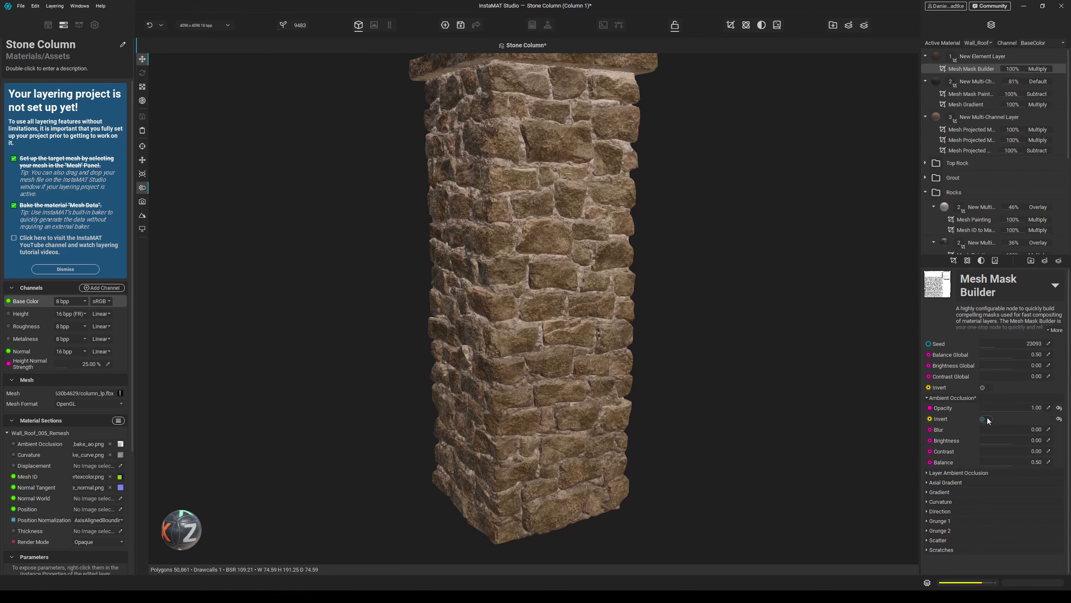
{"action": "scroll", "coordinate": [532, 297], "scroll_direction": "up", "scroll_amount": 5}
{"action": "left_click_drag", "start_coordinate": [533, 300], "coordinate": [615, 289], "text": "alt"}
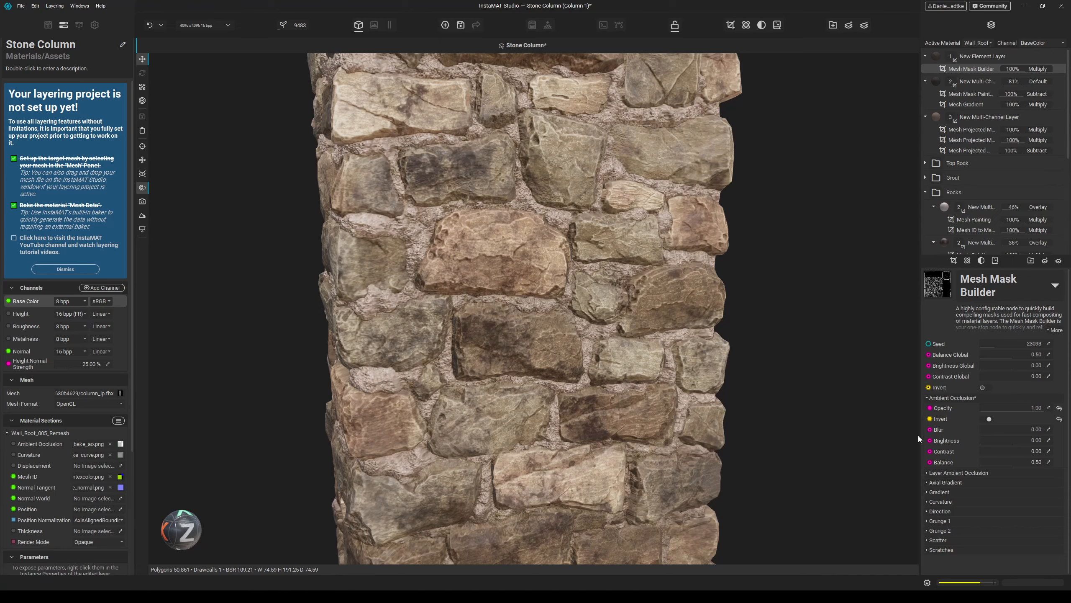
- Set the moss mask's Ambient Occlusion contrast to 0.62 and balance to 0.32, checking the crevices from several sides
{"action": "left_click_drag", "start_coordinate": [1008, 450], "coordinate": [1023, 450]}
{"action": "key", "text": "s"}
{"action": "scroll", "coordinate": [624, 333], "scroll_direction": "down", "scroll_amount": 4}
{"action": "left_click_drag", "start_coordinate": [569, 327], "coordinate": [608, 324], "text": "alt"}
{"action": "left_click_drag", "start_coordinate": [608, 323], "coordinate": [627, 323], "text": "alt"}
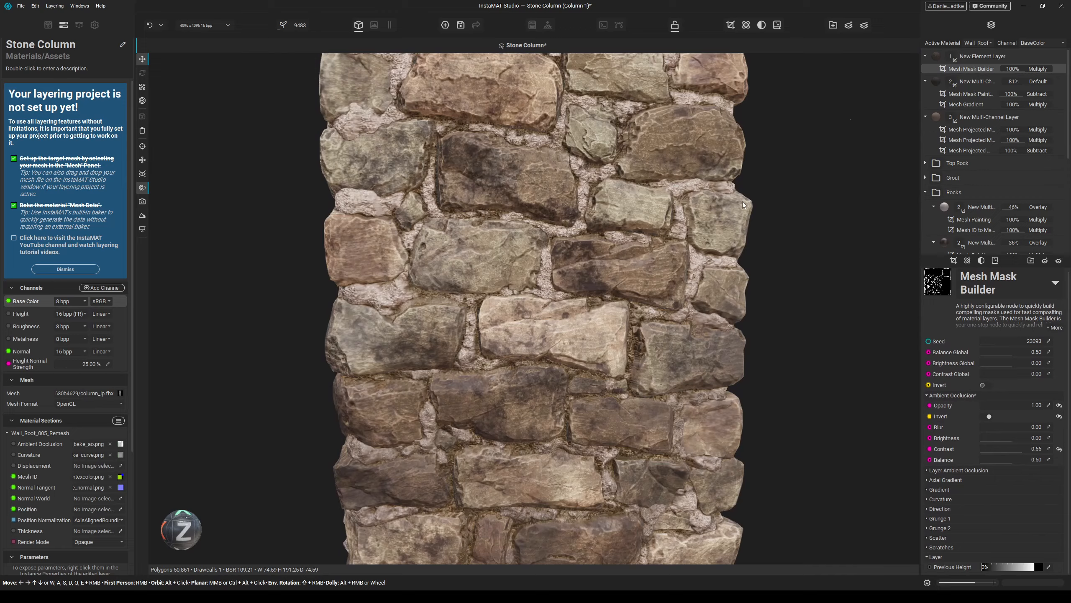
{"action": "scroll", "coordinate": [742, 201], "scroll_direction": "down", "scroll_amount": 4}
{"action": "left_click_drag", "start_coordinate": [734, 211], "coordinate": [525, 252], "text": "alt"}
{"action": "scroll", "coordinate": [572, 251], "scroll_direction": "up", "scroll_amount": 4}
{"action": "scroll", "coordinate": [524, 252], "scroll_direction": "down", "scroll_amount": 2}
{"action": "middle_click_drag", "start_coordinate": [524, 253], "coordinate": [515, 337]}
{"action": "left_click_drag", "start_coordinate": [516, 338], "coordinate": [524, 298], "text": "alt"}
{"action": "scroll", "coordinate": [523, 299], "scroll_direction": "up", "scroll_amount": 1}
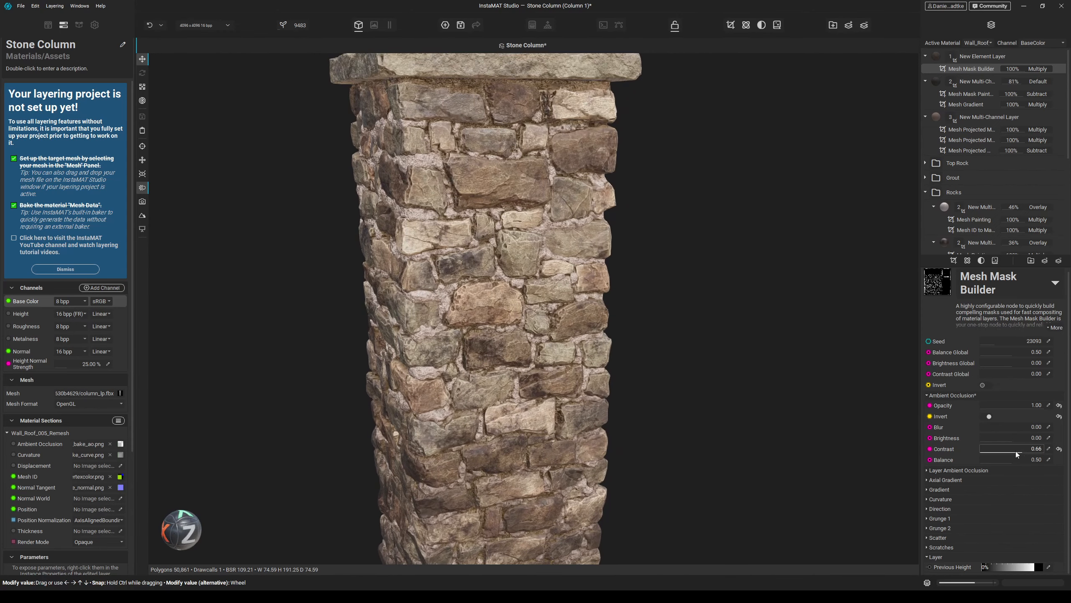
{"action": "mouse_move", "coordinate": [1016, 450]}
{"action": "left_mouse_down"}
{"action": "mouse_move", "coordinate": [1028, 449]}
{"action": "mouse_move", "coordinate": [999, 457]}
{"action": "left_mouse_up"}
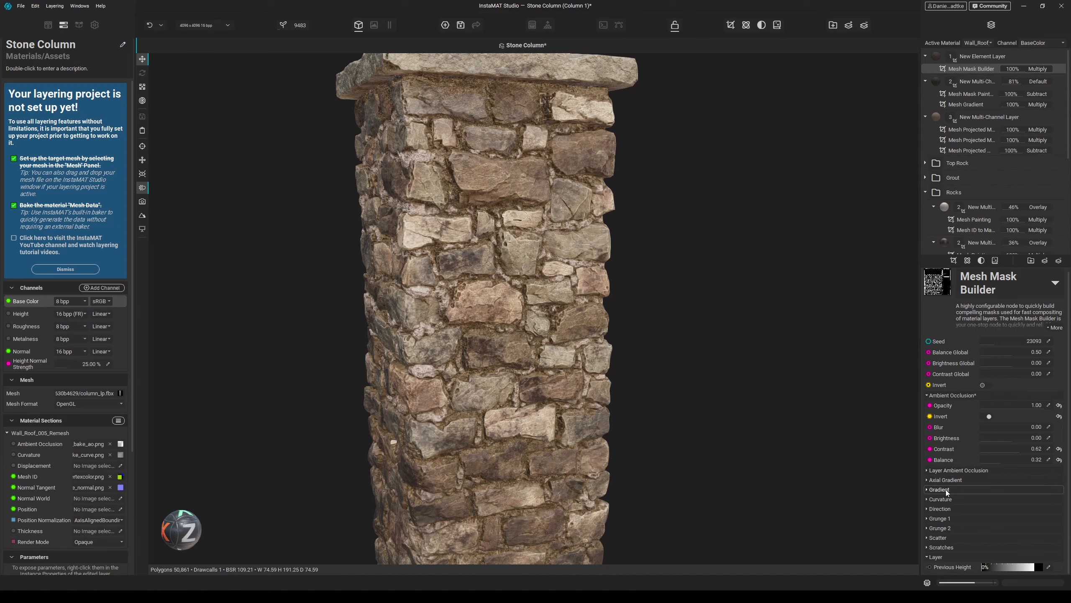
- Enable the mask's Curvature contribution in Edges mode at opacity 1.00
{"action": "left_click", "coordinate": [941, 500]}
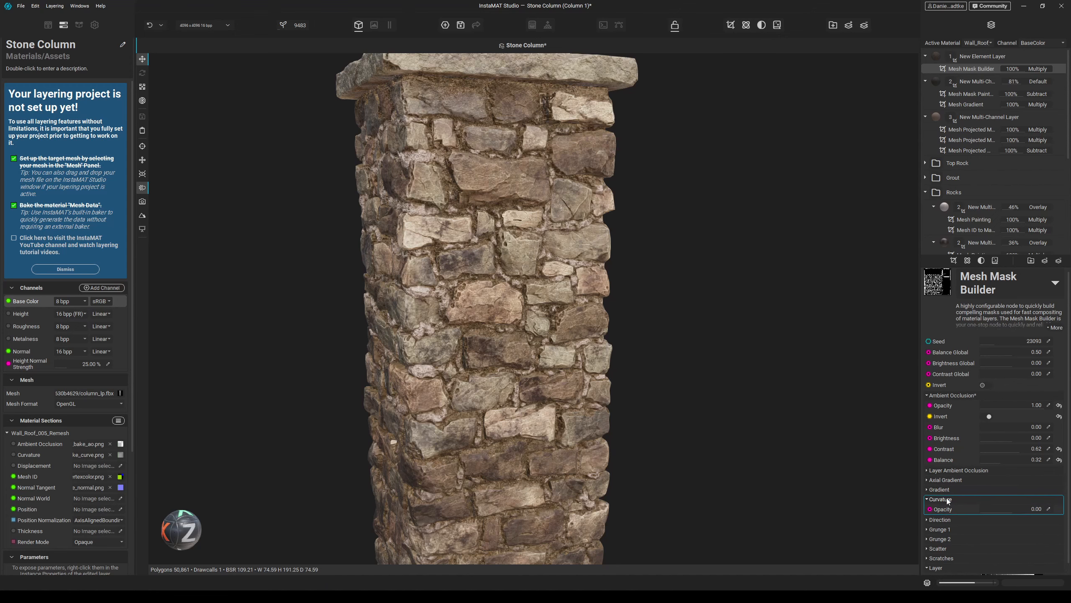
{"action": "left_click_drag", "start_coordinate": [1013, 509], "coordinate": [1055, 509]}
{"action": "middle_click_drag", "start_coordinate": [716, 417], "coordinate": [757, 370]}
{"action": "scroll", "coordinate": [670, 328], "scroll_direction": "up", "scroll_amount": 2}
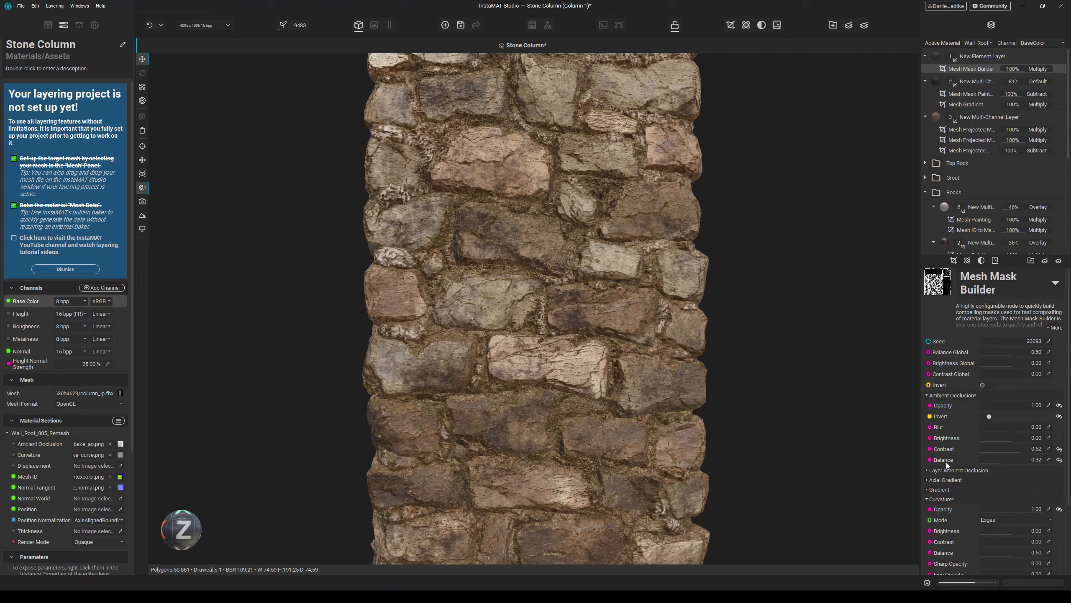
- Set the mask's Curvature brightness to 0.14 and contrast to 0.35
{"action": "scroll", "coordinate": [944, 465], "scroll_direction": "down", "scroll_amount": 3}
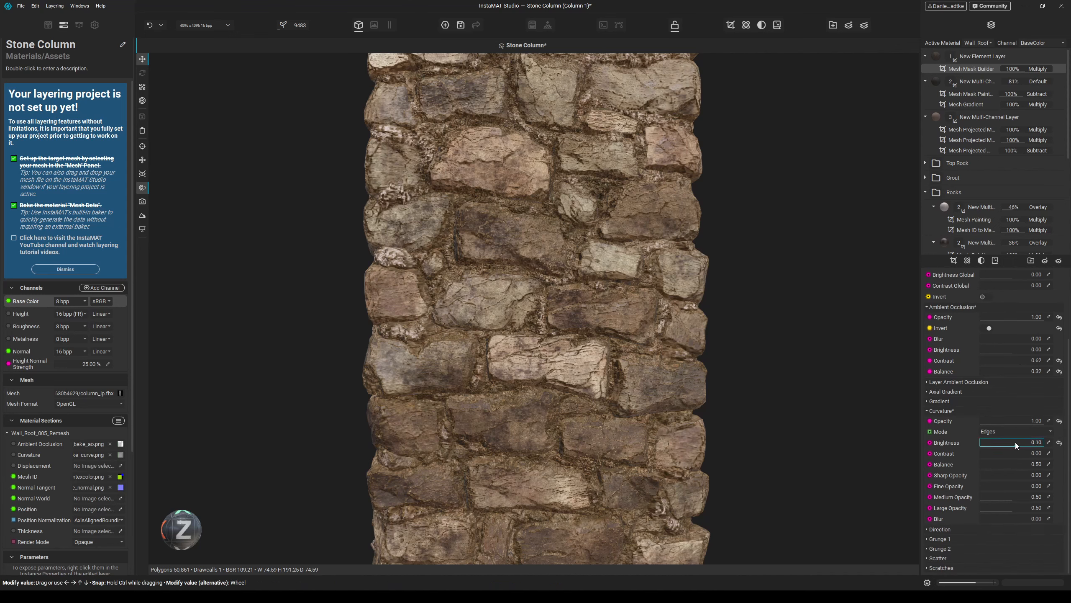
{"action": "left_click_drag", "start_coordinate": [1018, 442], "coordinate": [1009, 441]}
{"action": "left_click", "coordinate": [996, 454]}
{"action": "left_click_drag", "start_coordinate": [1004, 454], "coordinate": [1003, 453]}
{"action": "scroll", "coordinate": [536, 327], "scroll_direction": "down", "scroll_amount": 2}
{"action": "left_click_drag", "start_coordinate": [527, 327], "coordinate": [559, 329], "text": "alt"}
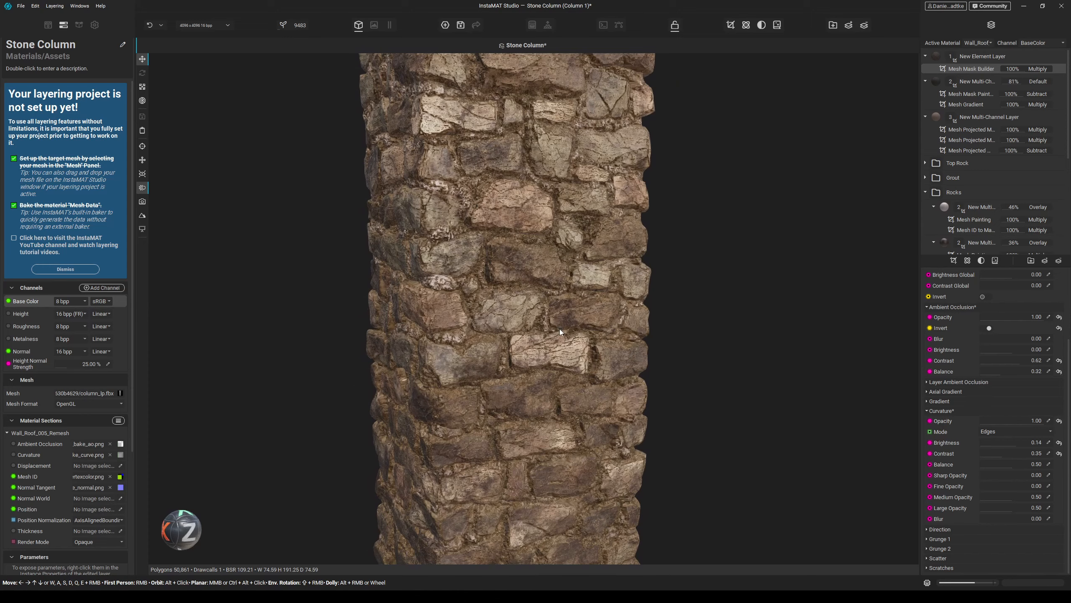
- Soften the mask's Curvature with a blur of 0.32 and check the stone edges
{"action": "left_click_drag", "start_coordinate": [978, 518], "coordinate": [1002, 520]}
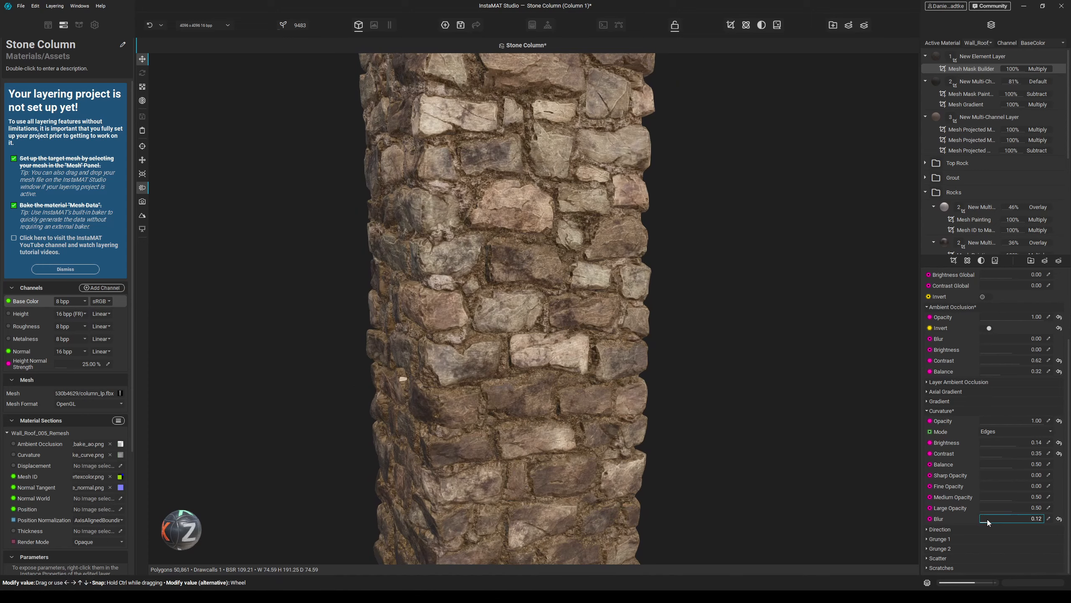
{"action": "scroll", "coordinate": [587, 268], "scroll_direction": "up", "scroll_amount": 3}
{"action": "scroll", "coordinate": [587, 269], "scroll_direction": "down", "scroll_amount": 4}
{"action": "mouse_move", "coordinate": [587, 269]}
{"action": "left_mouse_down", "text": "alt"}
{"action": "mouse_move", "coordinate": [597, 311]}
{"action": "mouse_move", "coordinate": [585, 272]}
{"action": "left_mouse_up", "text": "alt"}
{"action": "scroll", "coordinate": [586, 272], "scroll_direction": "up", "scroll_amount": 3}
- Change the moss colour to a muted olive brown with Red 0.38 and Blue 0.19, checking it against the stones
{"action": "left_click", "coordinate": [966, 57]}
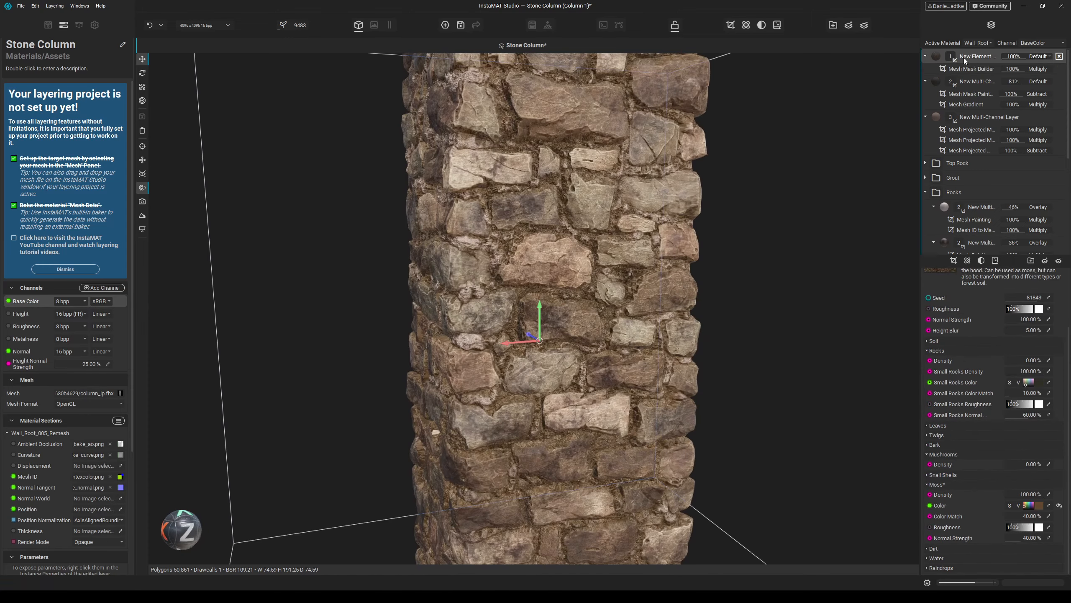
{"action": "left_click", "coordinate": [1048, 505]}
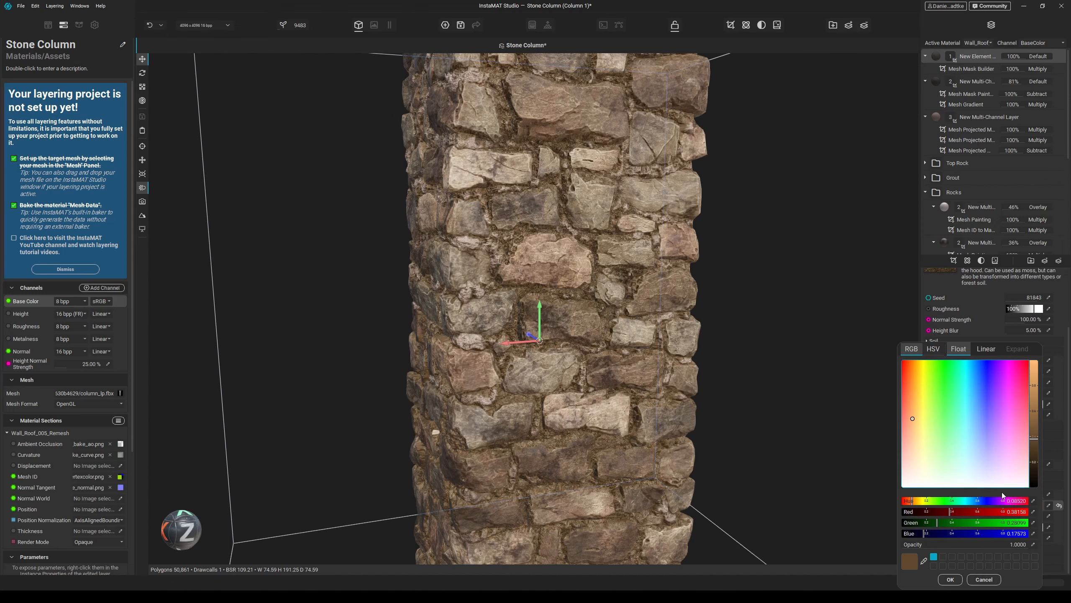
{"action": "left_click", "coordinate": [925, 418]}
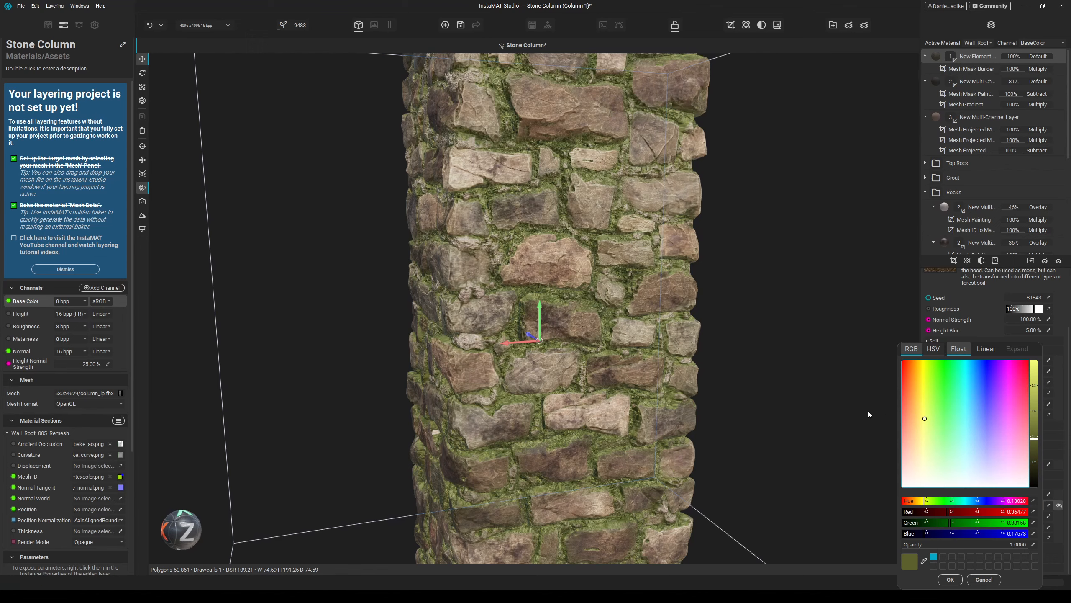
{"action": "left_click_drag", "start_coordinate": [869, 410], "coordinate": [1040, 509], "text": "alt"}
{"action": "left_click", "coordinate": [1039, 506]}
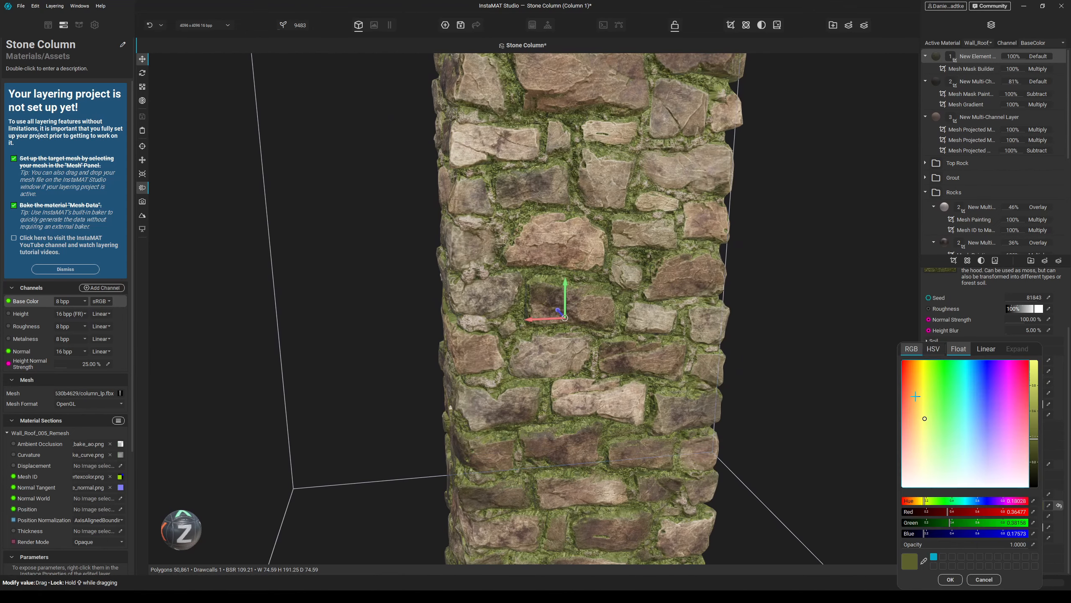
{"action": "left_click", "coordinate": [921, 422]}
{"action": "mouse_move", "coordinate": [837, 390]}
{"action": "left_mouse_down", "text": "alt"}
{"action": "mouse_move", "coordinate": [782, 368]}
{"action": "mouse_move", "coordinate": [784, 354]}
{"action": "mouse_move", "coordinate": [703, 292]}
{"action": "mouse_move", "coordinate": [593, 268]}
{"action": "mouse_move", "coordinate": [729, 273]}
{"action": "mouse_move", "coordinate": [848, 376]}
{"action": "left_mouse_up", "text": "alt"}
{"action": "left_click", "coordinate": [1038, 505]}
{"action": "left_click", "coordinate": [918, 423]}
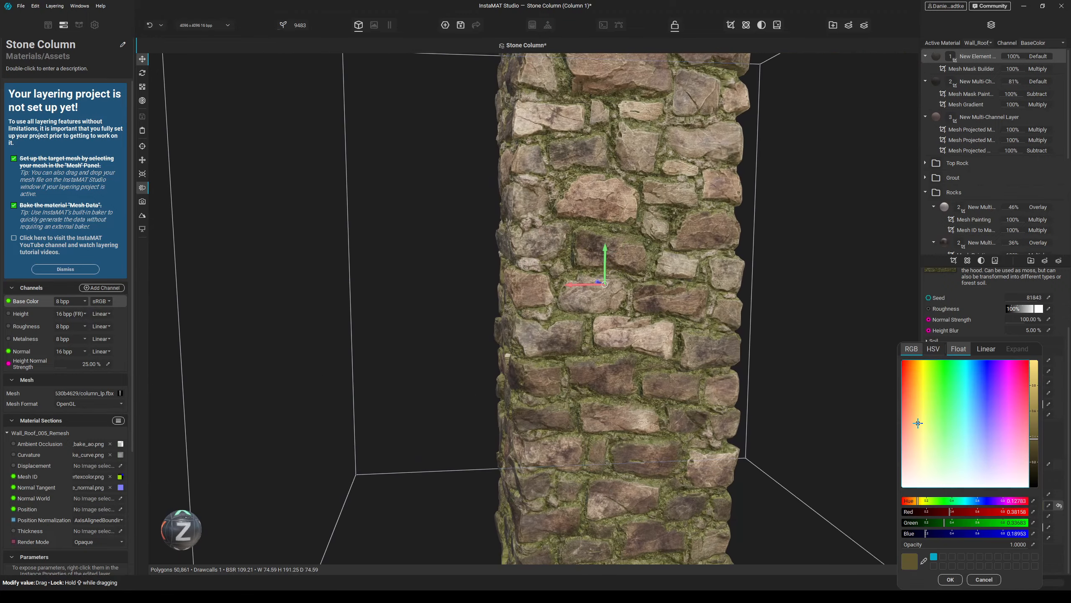
{"action": "left_click", "coordinate": [769, 367]}
{"action": "left_click_drag", "start_coordinate": [769, 366], "coordinate": [753, 341], "text": "alt"}
{"action": "scroll", "coordinate": [668, 415], "scroll_direction": "up", "scroll_amount": 5}
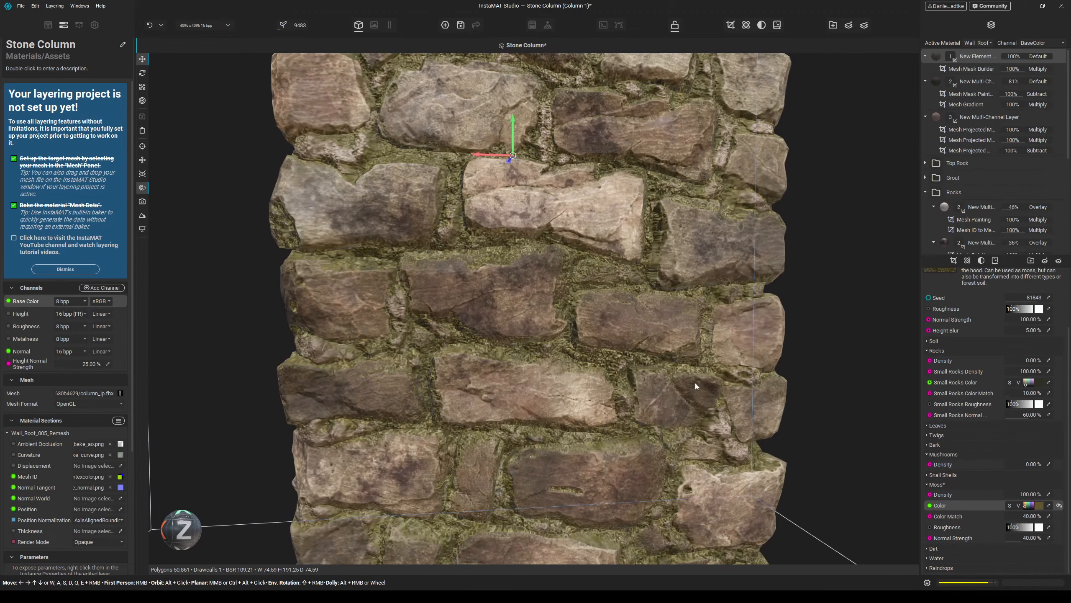
{"action": "scroll", "coordinate": [694, 383], "scroll_direction": "down", "scroll_amount": 5}
{"action": "left_click_drag", "start_coordinate": [694, 378], "coordinate": [818, 377], "text": "alt"}
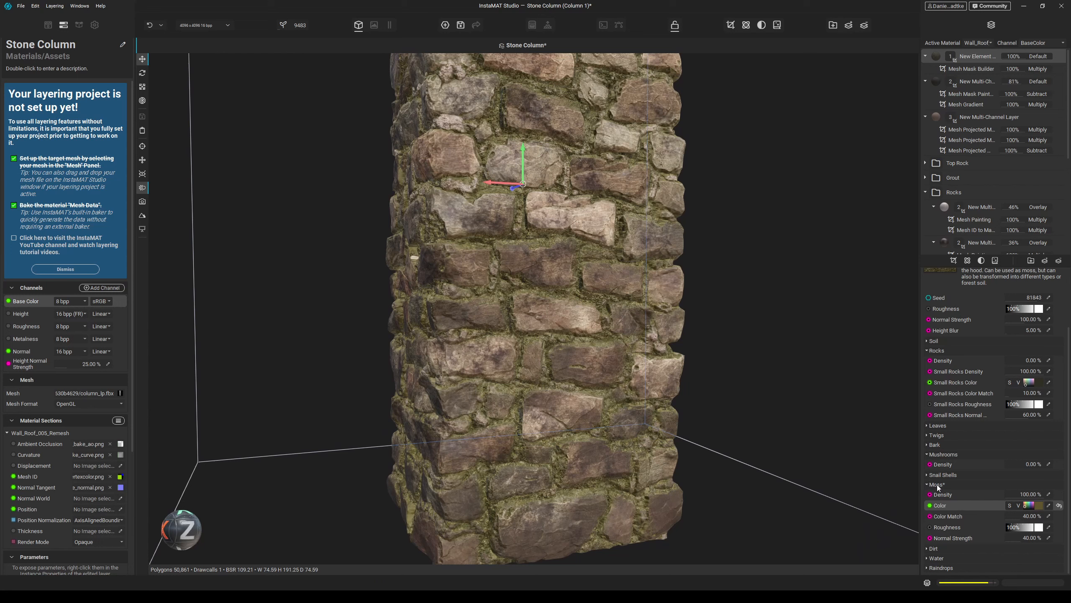
- Enable Grunge 1 in the moss layer's Mesh Mask Builder at opacity 1.00 with the Spots 7 image
{"action": "left_click", "coordinate": [971, 69]}
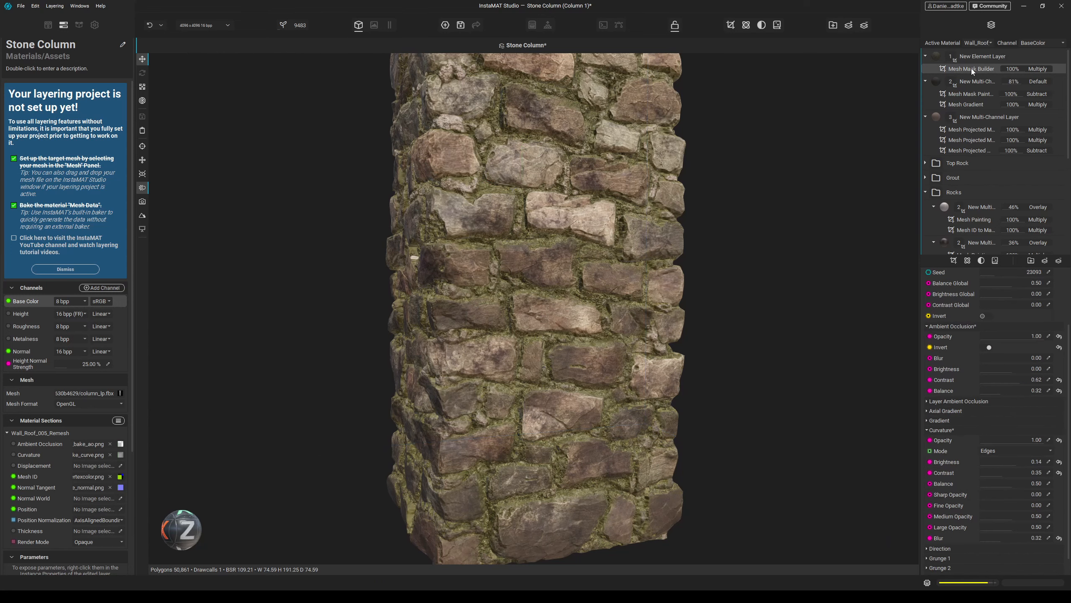
{"action": "scroll", "coordinate": [943, 464], "scroll_direction": "down", "scroll_amount": 1}
{"action": "left_click", "coordinate": [951, 538]}
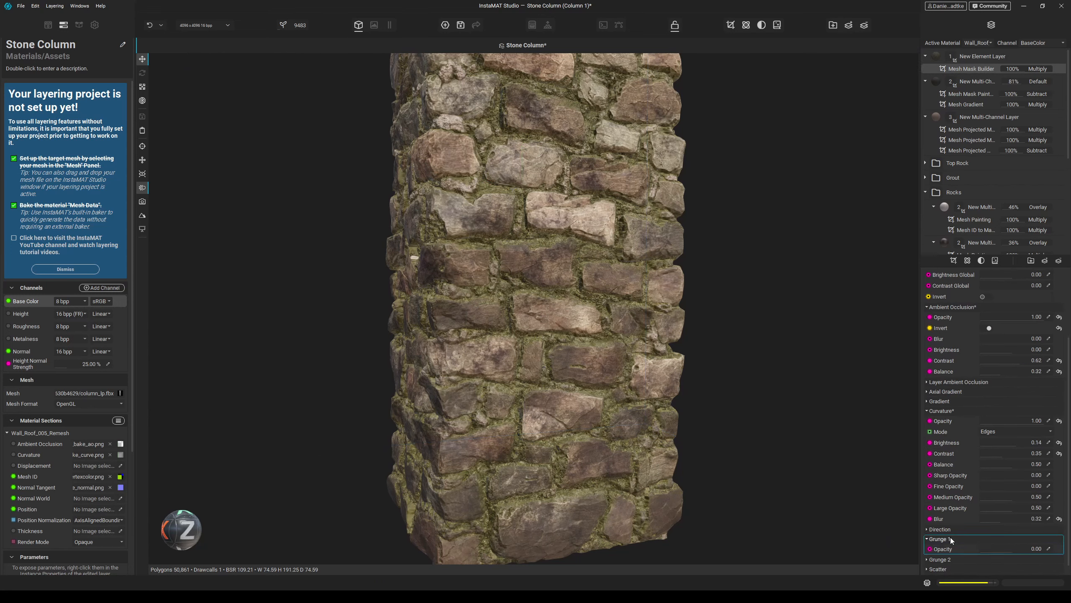
{"action": "scroll", "coordinate": [944, 538], "scroll_direction": "down", "scroll_amount": 1}
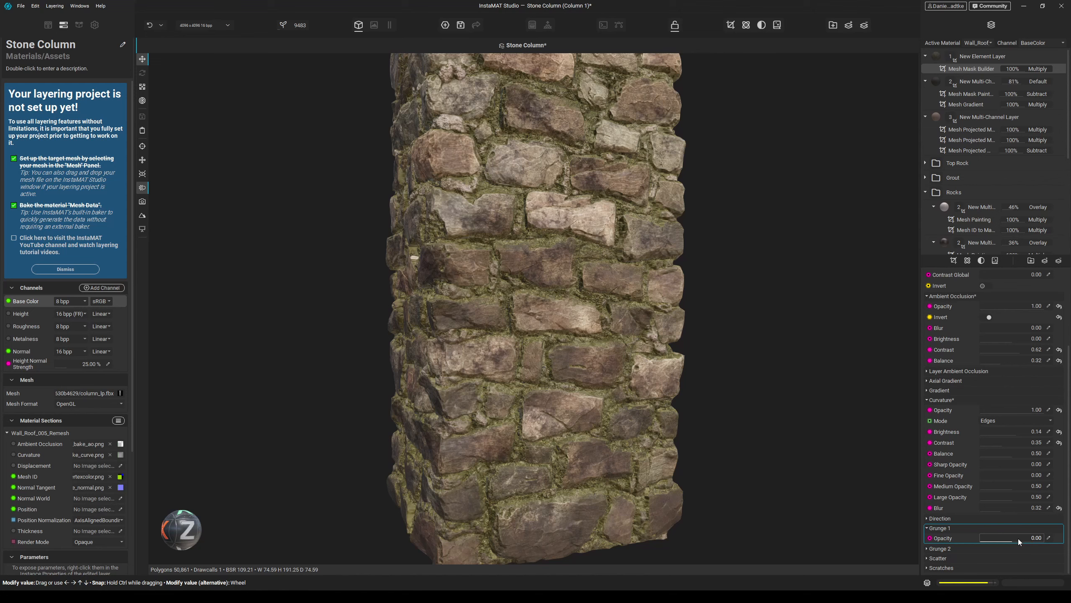
{"action": "left_click_drag", "start_coordinate": [1017, 538], "coordinate": [1029, 538]}
{"action": "left_click", "coordinate": [1049, 549]}
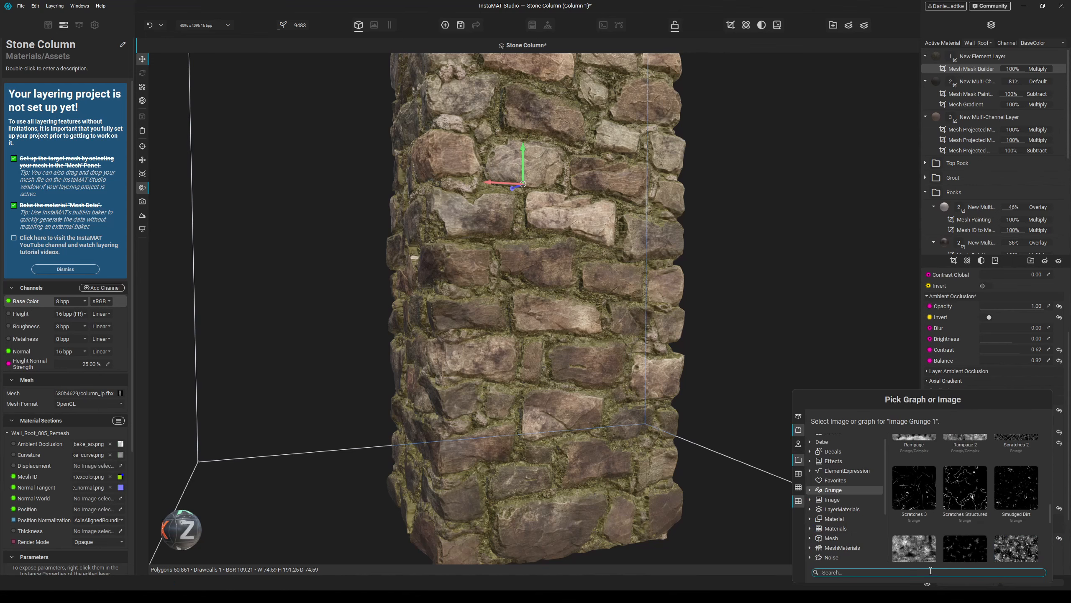
{"action": "type", "text": "spots"}
{"action": "left_click", "coordinate": [928, 519]}
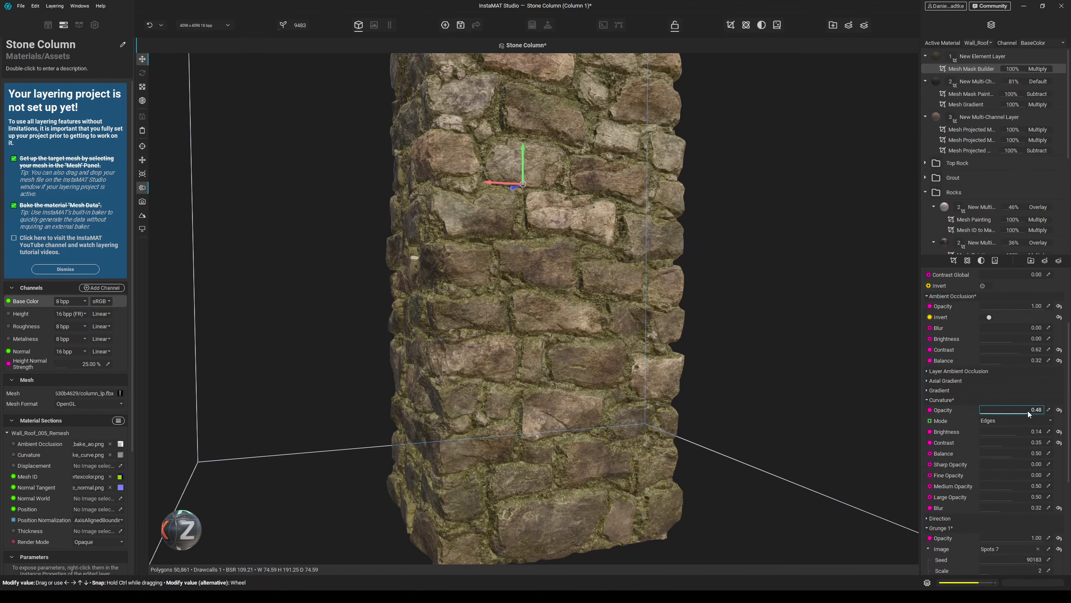
- Reduce the Grunge 1 opacity to 0.61 and set the Spots 7 balance to 0.46 and contrast to 61.94%
{"action": "mouse_move", "coordinate": [1033, 411]}
{"action": "left_mouse_down"}
{"action": "mouse_move", "coordinate": [1047, 412]}
{"action": "mouse_move", "coordinate": [1032, 412]}
{"action": "left_mouse_up"}
{"action": "scroll", "coordinate": [957, 511], "scroll_direction": "down", "scroll_amount": 1}
{"action": "scroll", "coordinate": [957, 510], "scroll_direction": "down", "scroll_amount": 1}
{"action": "scroll", "coordinate": [990, 479], "scroll_direction": "down", "scroll_amount": 3}
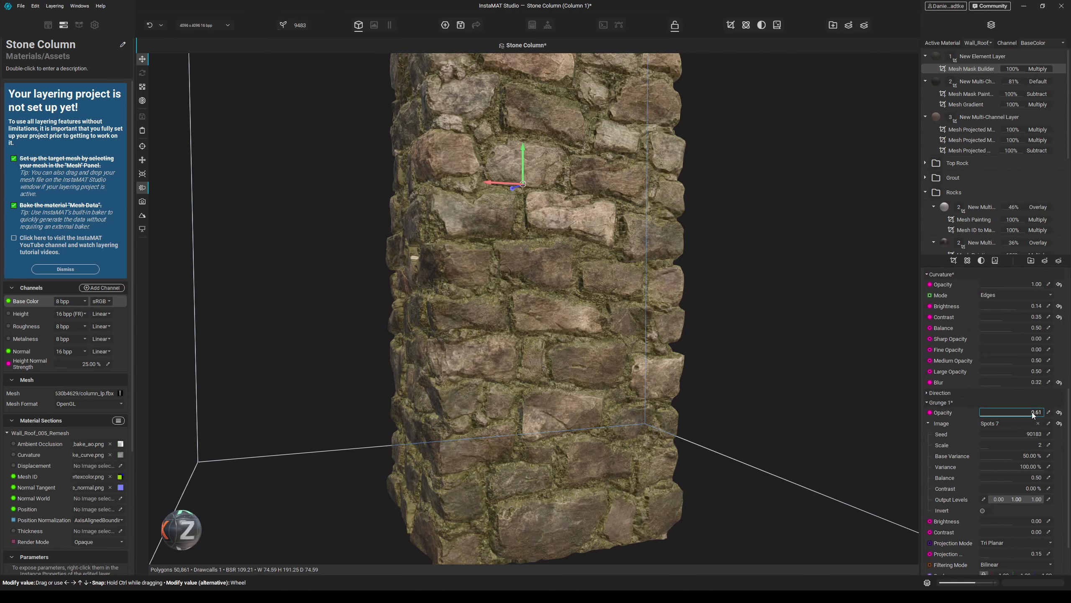
{"action": "scroll", "coordinate": [1010, 424], "scroll_direction": "down", "scroll_amount": 1}
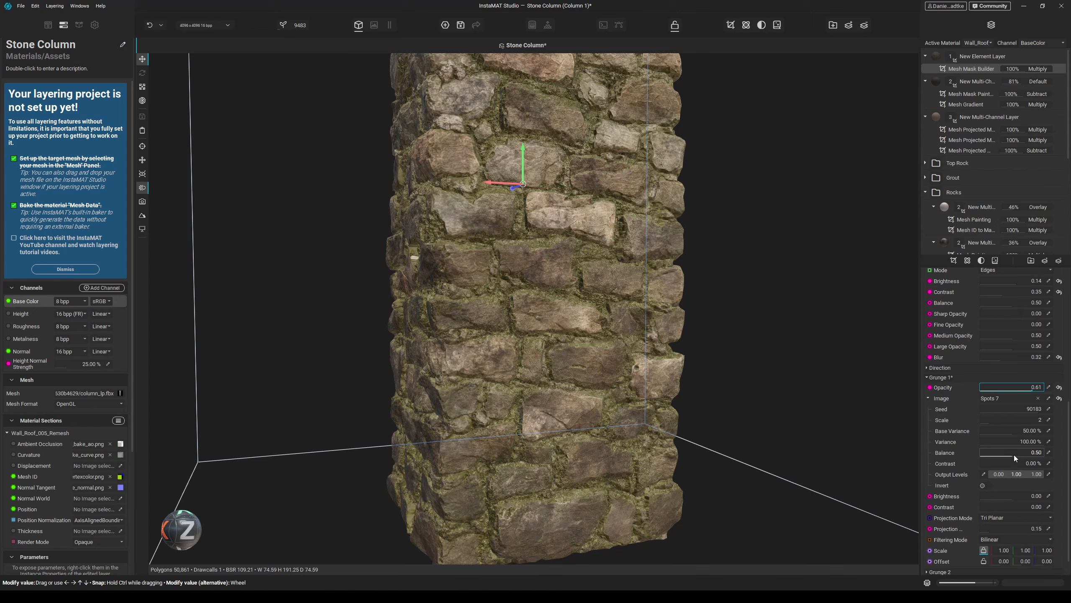
{"action": "mouse_move", "coordinate": [1014, 454]}
{"action": "left_mouse_down"}
{"action": "mouse_move", "coordinate": [1021, 463]}
{"action": "mouse_move", "coordinate": [1010, 453]}
{"action": "left_mouse_up"}
{"action": "scroll", "coordinate": [690, 265], "scroll_direction": "down", "scroll_amount": 4}
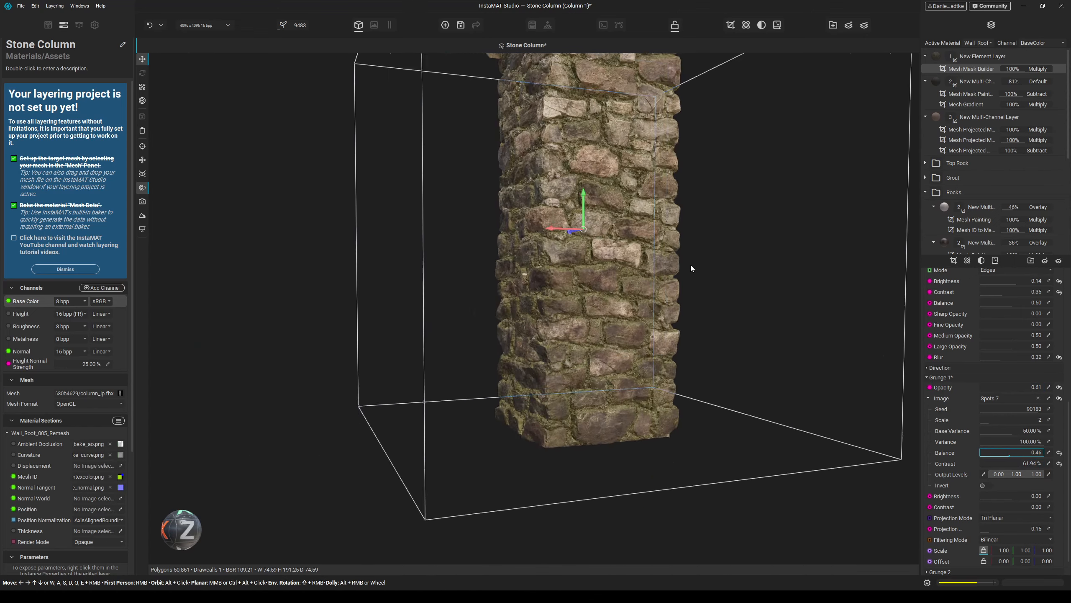
- Set the moss mask's Grunge 1 opacity to 0.45, brightness to 0.37 and the Spots 7 balance to 0.55
{"action": "left_click_drag", "start_coordinate": [691, 265], "coordinate": [641, 177], "text": "alt"}
{"action": "scroll", "coordinate": [632, 169], "scroll_direction": "up", "scroll_amount": 8}
{"action": "scroll", "coordinate": [556, 292], "scroll_direction": "down", "scroll_amount": 5}
{"action": "mouse_move", "coordinate": [1014, 389]}
{"action": "left_mouse_down"}
{"action": "mouse_move", "coordinate": [979, 384]}
{"action": "mouse_move", "coordinate": [1024, 382]}
{"action": "left_mouse_up"}
{"action": "scroll", "coordinate": [654, 217], "scroll_direction": "down", "scroll_amount": 3}
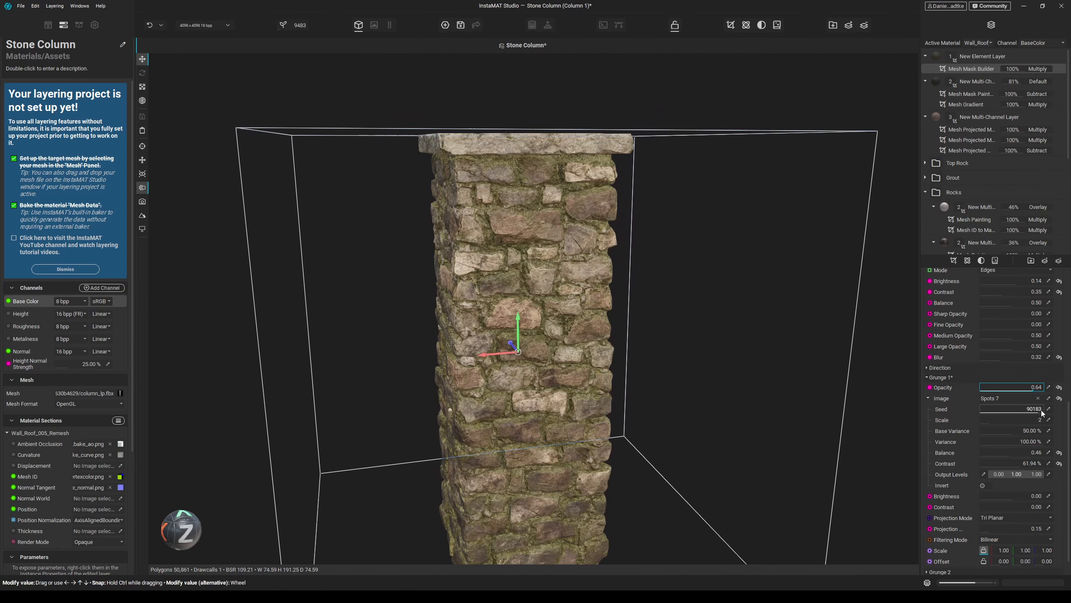
{"action": "left_click_drag", "start_coordinate": [1026, 388], "coordinate": [1026, 387]}
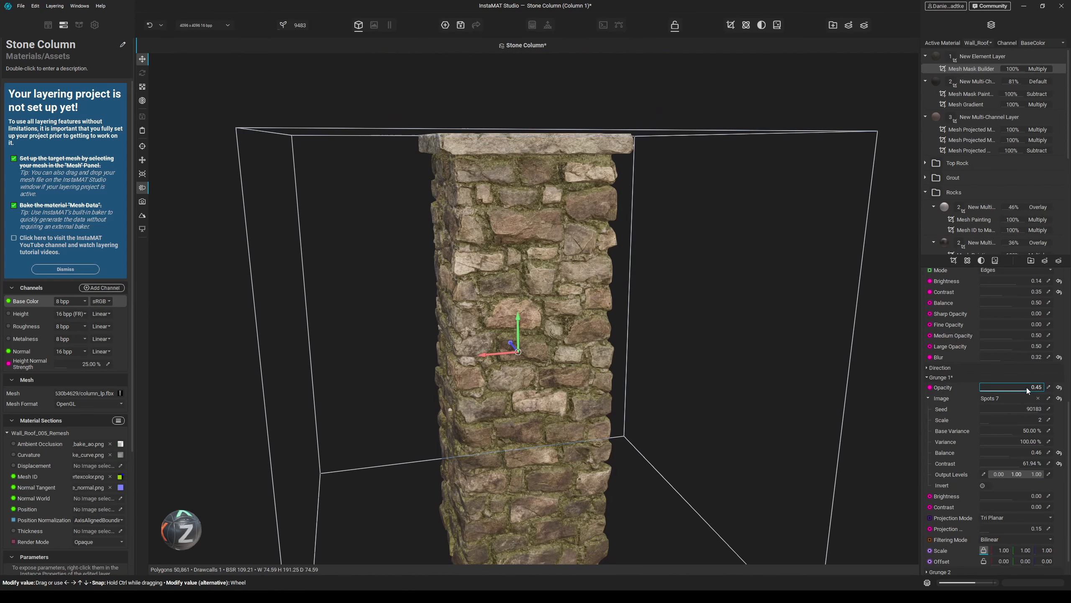
{"action": "left_click_drag", "start_coordinate": [1016, 496], "coordinate": [1025, 493]}
{"action": "left_click_drag", "start_coordinate": [1013, 453], "coordinate": [1016, 452]}
{"action": "left_click_drag", "start_coordinate": [726, 338], "coordinate": [668, 340], "text": "alt"}
{"action": "right_click_drag", "start_coordinate": [668, 340], "coordinate": [765, 369], "text": "alt"}
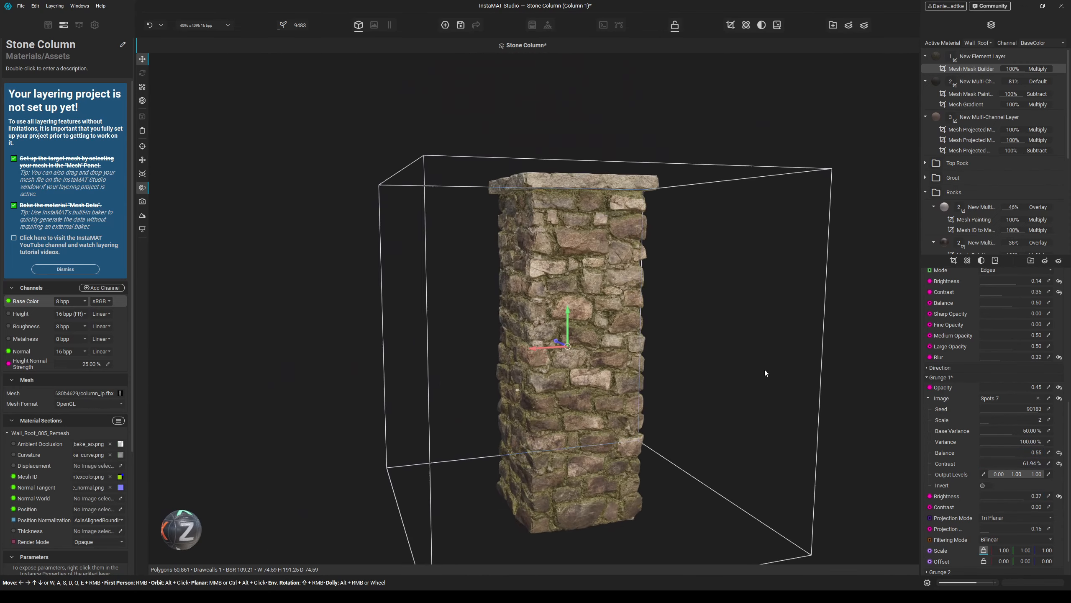
- Raise the opacity of the dirt gradient layer to 100% and check the column
{"action": "left_click", "coordinate": [974, 115]}
{"action": "left_click", "coordinate": [975, 81]}
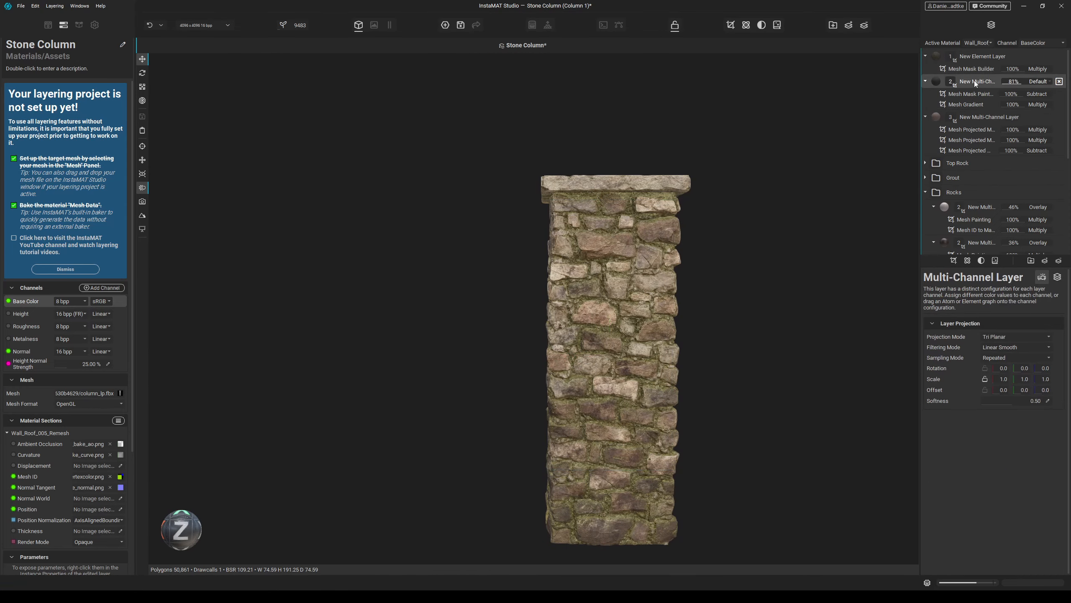
{"action": "left_click", "coordinate": [978, 83], "text": "alt"}
{"action": "left_click", "coordinate": [977, 83], "text": "alt"}
{"action": "left_click_drag", "start_coordinate": [1014, 81], "coordinate": [1023, 79]}
{"action": "mouse_move", "coordinate": [712, 287]}
{"action": "left_mouse_down", "text": "alt"}
{"action": "mouse_move", "coordinate": [681, 257]}
{"action": "mouse_move", "coordinate": [630, 337]}
{"action": "mouse_move", "coordinate": [712, 295]}
{"action": "left_mouse_up", "text": "alt"}
{"action": "right_click_drag", "start_coordinate": [713, 295], "coordinate": [780, 304], "text": "alt"}
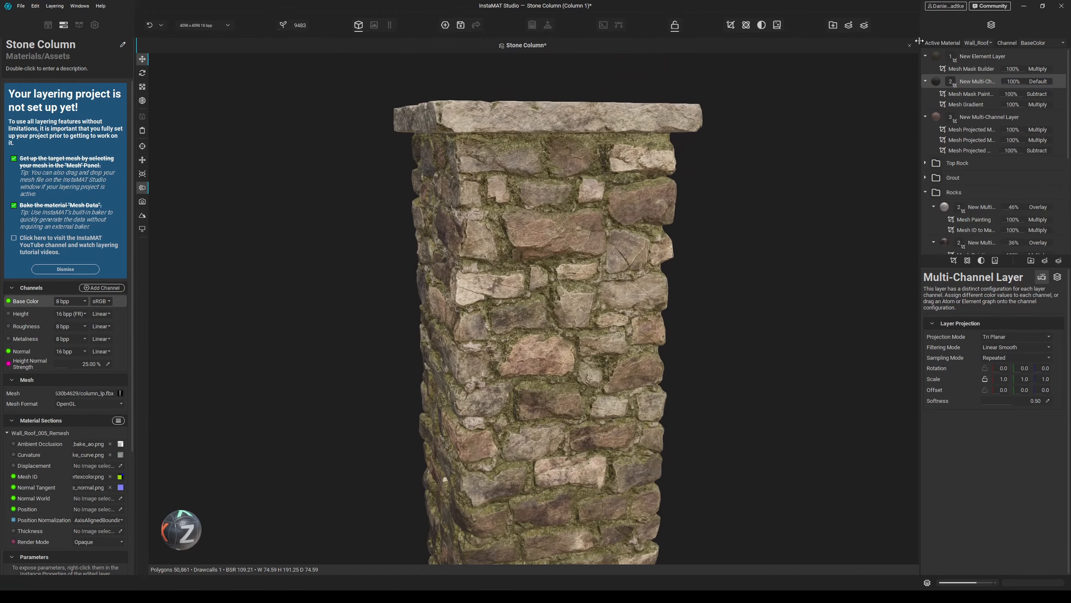
- Fine-tune the moss layer's Mesh Mask Builder and shift the moss colour to a warmer brown
{"action": "left_click", "coordinate": [975, 68]}
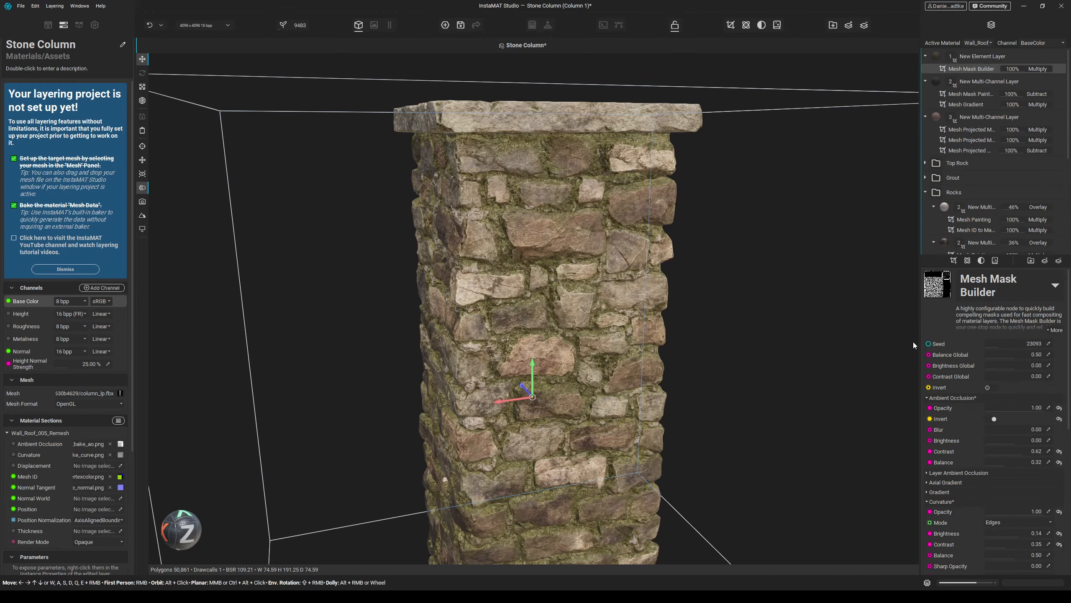
{"action": "scroll", "coordinate": [1019, 458], "scroll_direction": "down", "scroll_amount": 1}
{"action": "mouse_move", "coordinate": [1031, 487]}
{"action": "left_mouse_down"}
{"action": "mouse_move", "coordinate": [1011, 482]}
{"action": "mouse_move", "coordinate": [1024, 477]}
{"action": "left_mouse_up"}
{"action": "left_click_drag", "start_coordinate": [641, 388], "coordinate": [662, 275], "text": "alt"}
{"action": "left_click", "coordinate": [979, 56]}
{"action": "left_click", "coordinate": [1041, 553]}
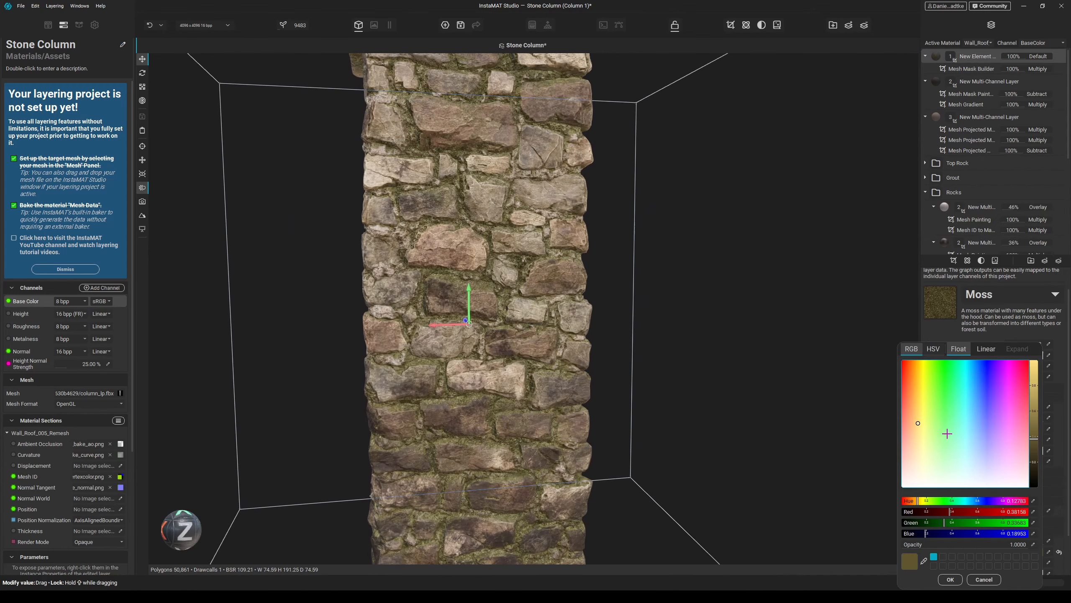
{"action": "left_click", "coordinate": [915, 429]}
{"action": "left_click_drag", "start_coordinate": [914, 429], "coordinate": [914, 425]}
{"action": "left_click", "coordinate": [683, 306]}
{"action": "scroll", "coordinate": [683, 307], "scroll_direction": "down", "scroll_amount": 4}
{"action": "left_click_drag", "start_coordinate": [683, 307], "coordinate": [708, 398], "text": "alt"}
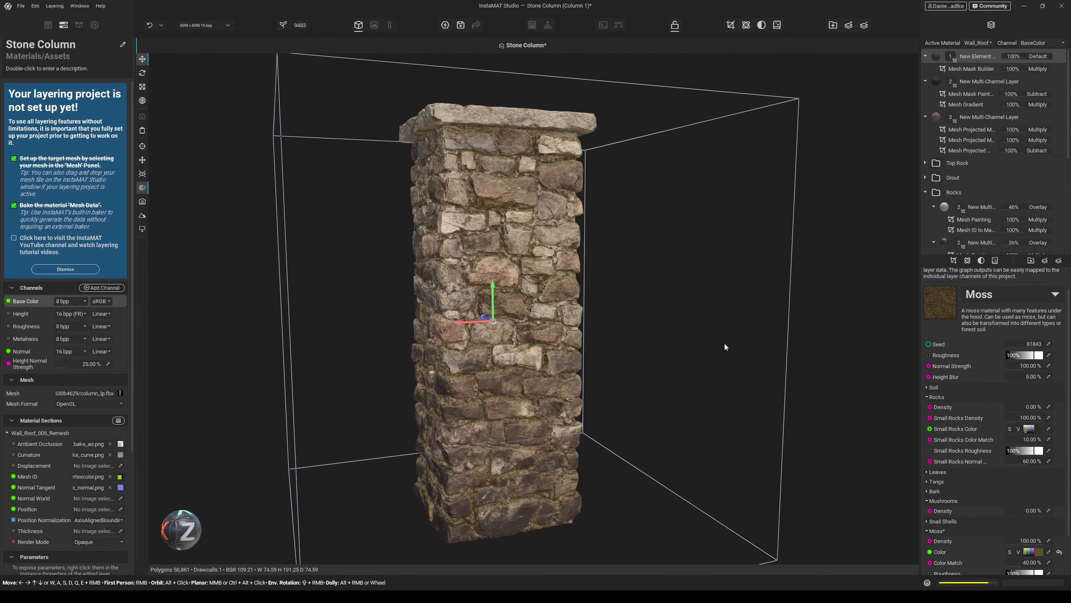
- Add a multi-channel layer above the moss and give it a near-black base colour with Red, Green and Blue at 0.0197
{"action": "left_click", "coordinate": [1045, 261]}
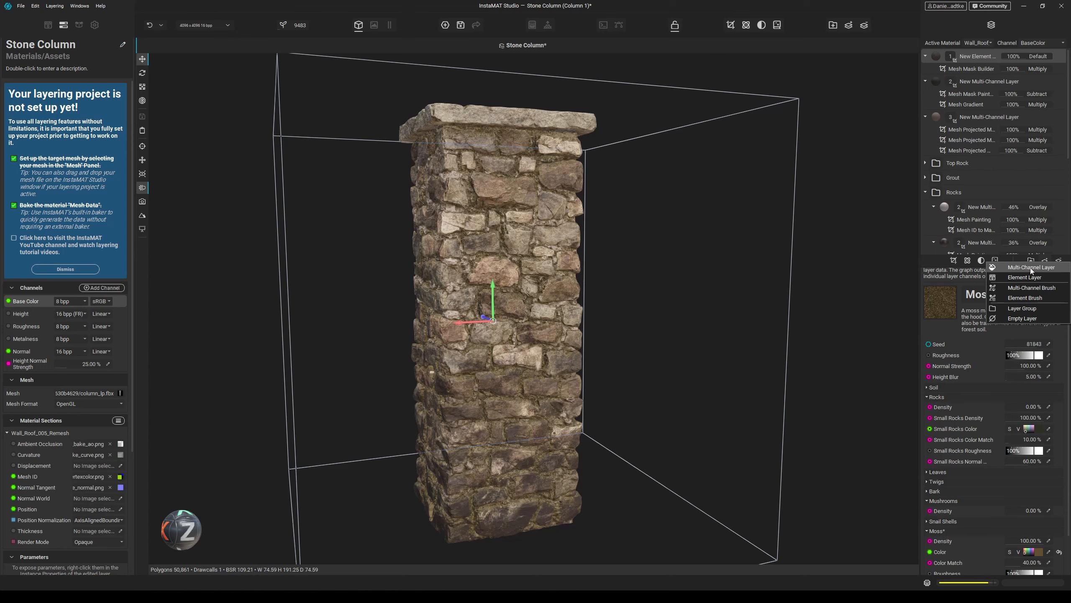
{"action": "left_click", "coordinate": [1030, 268]}
{"action": "left_click", "coordinate": [1001, 323]}
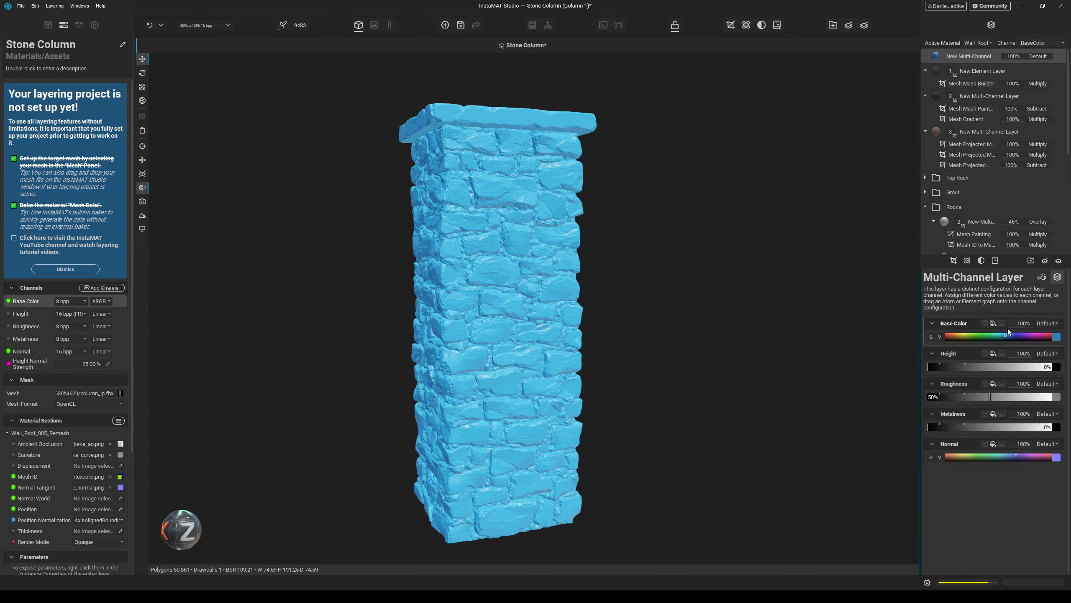
{"action": "left_click", "coordinate": [996, 324]}
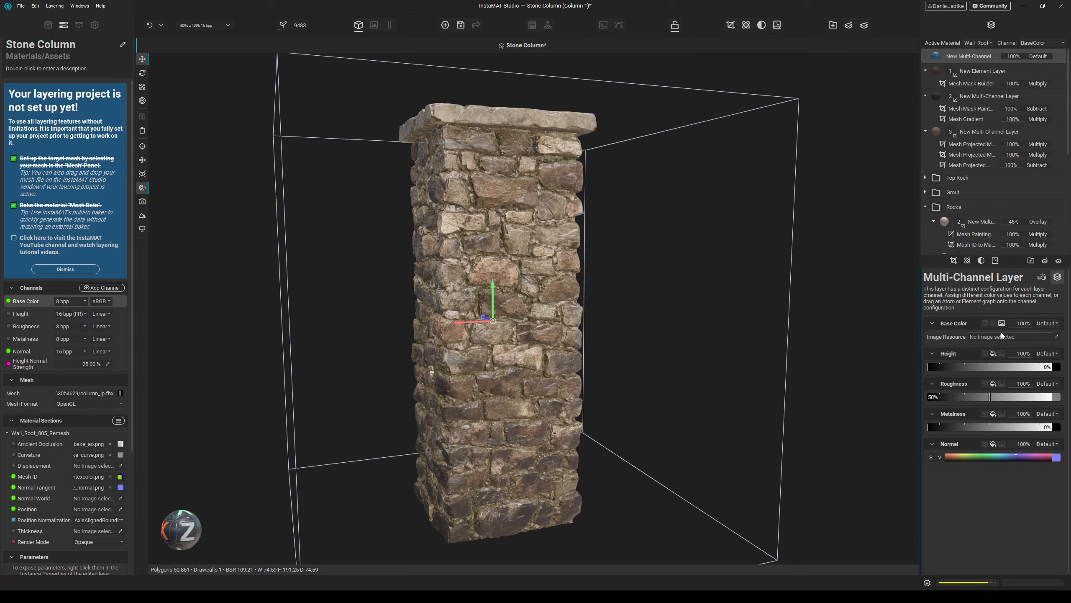
{"action": "left_click", "coordinate": [1056, 337]}
{"action": "left_click_drag", "start_coordinate": [986, 423], "coordinate": [896, 509]}
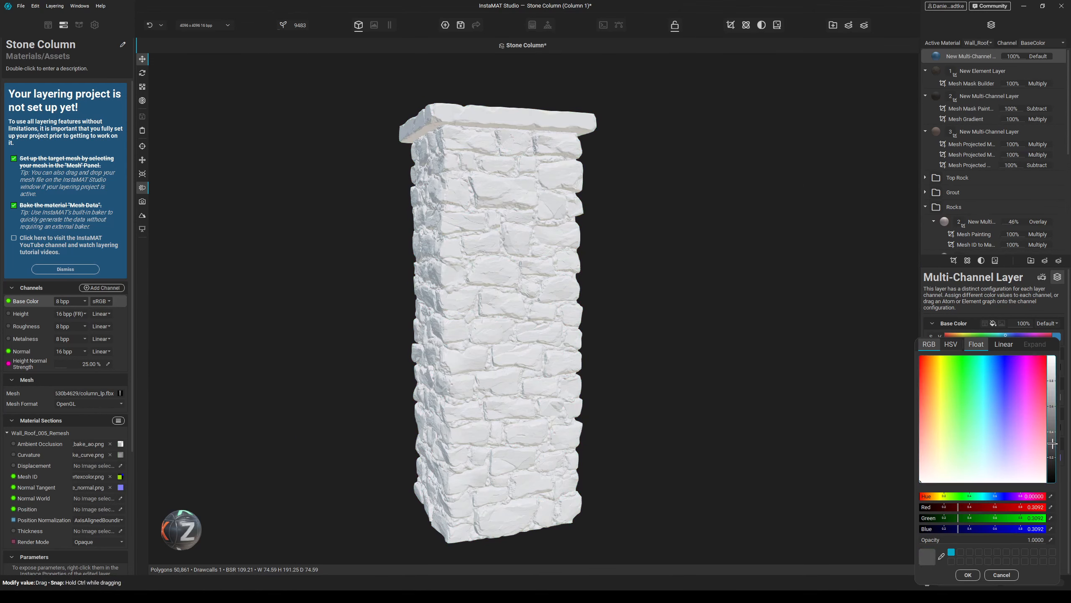
{"action": "left_click_drag", "start_coordinate": [1052, 393], "coordinate": [1051, 485]}
{"action": "left_click", "coordinate": [968, 575]}
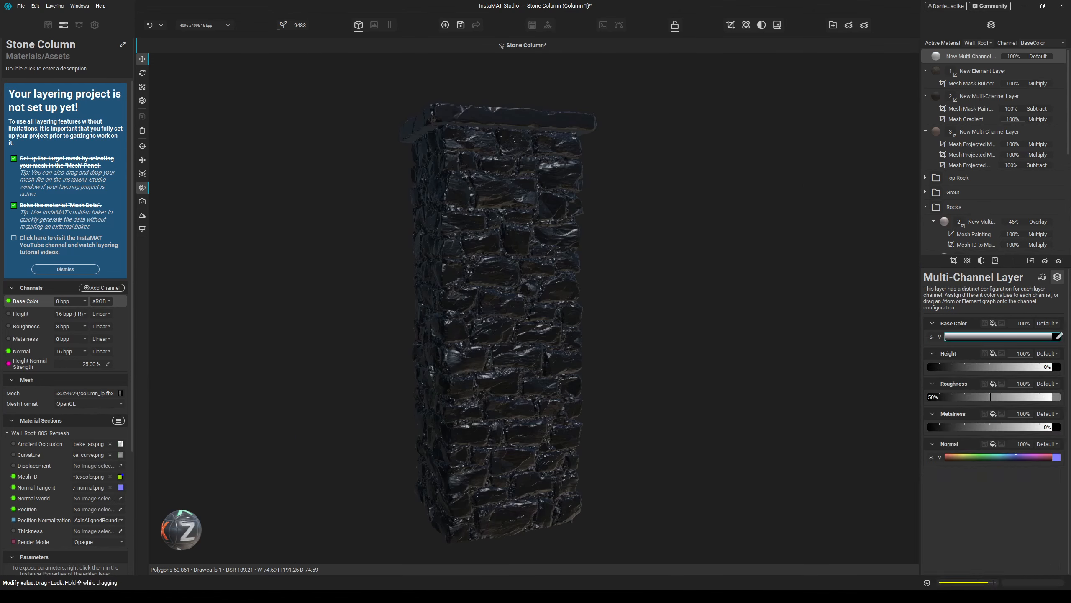
{"action": "left_click", "coordinate": [1056, 337]}
{"action": "left_click", "coordinate": [1053, 480]}
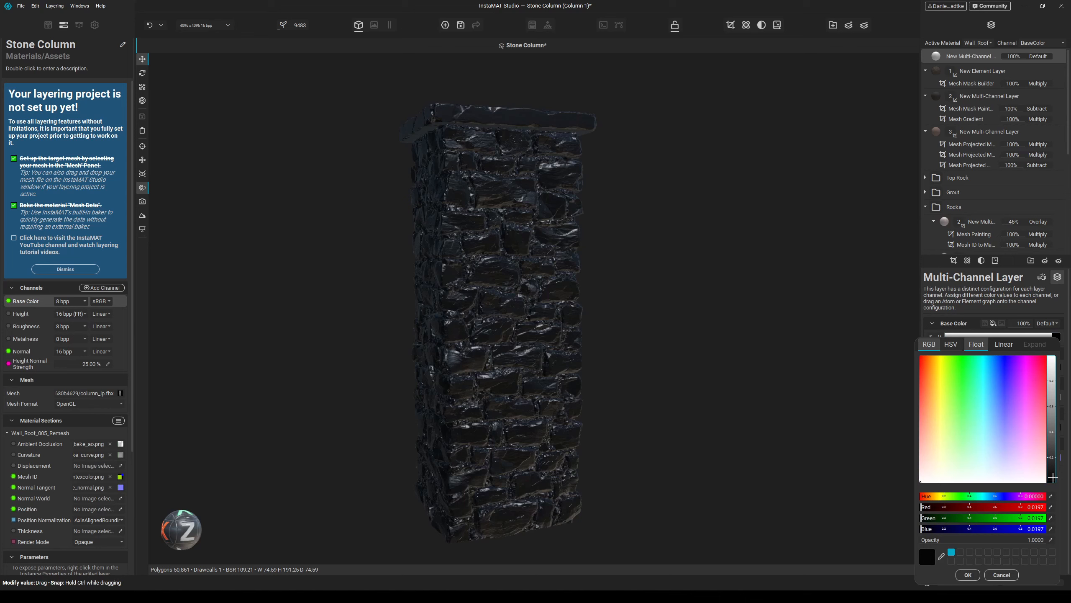
{"action": "left_click", "coordinate": [968, 574]}
- Set the black layer's roughness to 100% and its blend mode to SoftLight
{"action": "left_click_drag", "start_coordinate": [970, 396], "coordinate": [1037, 399]}
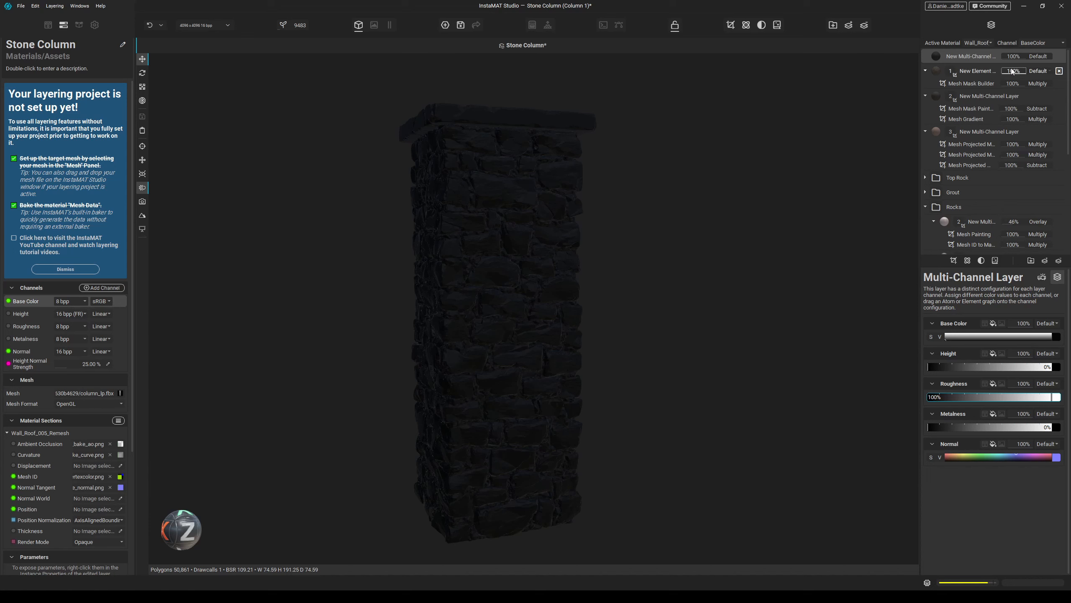
{"action": "left_click", "coordinate": [1039, 58]}
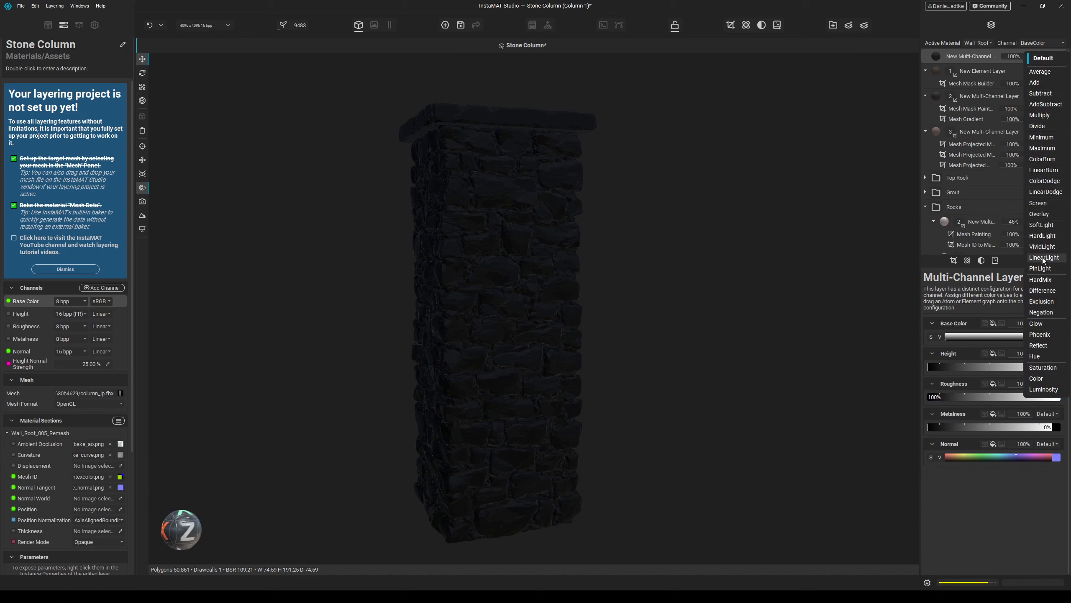
{"action": "left_click", "coordinate": [1044, 225]}
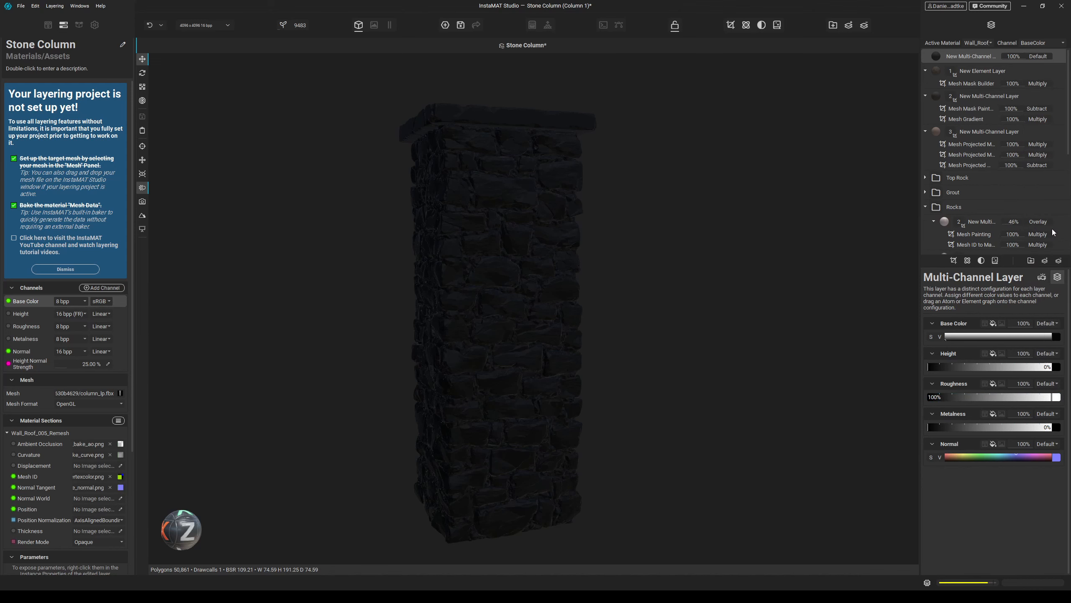
- Add a Mesh Projected Mask to the black layer using the baked ambient occlusion image with UV projection
{"action": "left_click", "coordinate": [952, 261]}
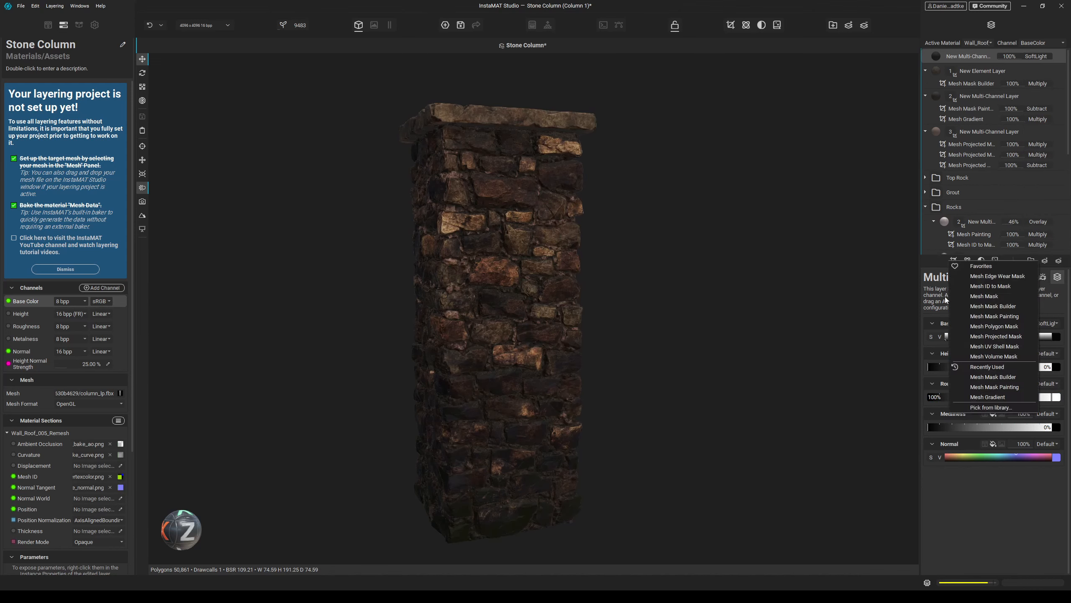
{"action": "left_click", "coordinate": [1003, 337]}
{"action": "left_click", "coordinate": [1019, 352]}
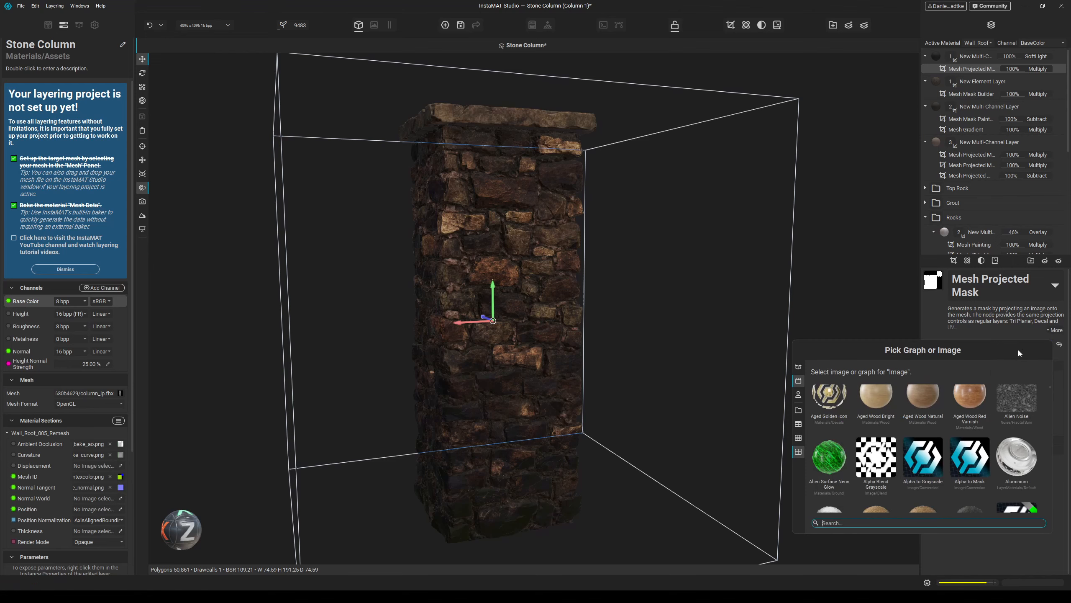
{"action": "left_click", "coordinate": [799, 366]}
{"action": "left_click", "coordinate": [877, 404]}
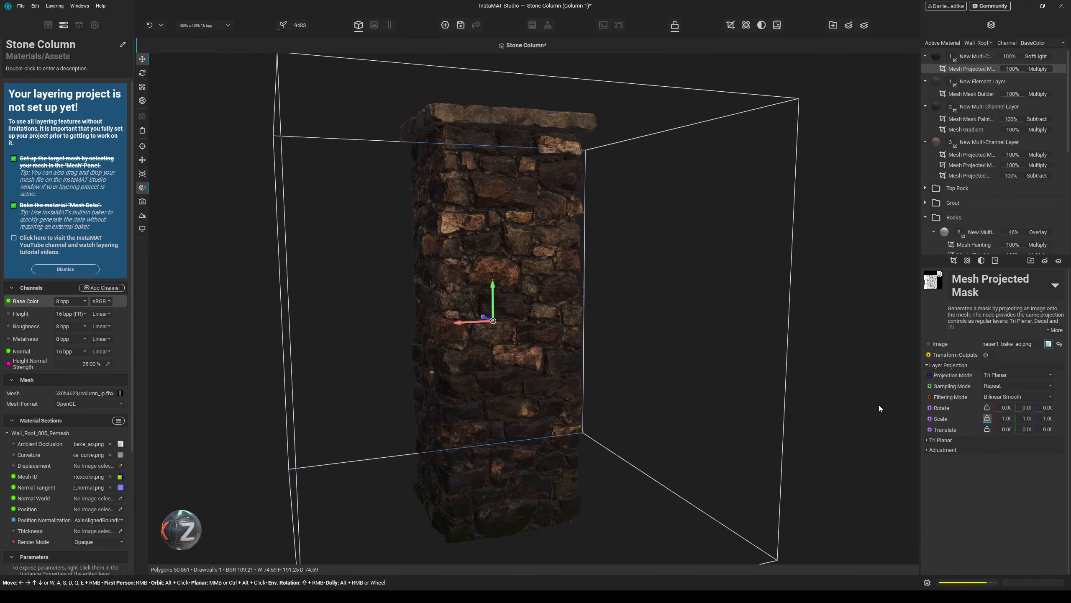
{"action": "left_click", "coordinate": [1008, 375]}
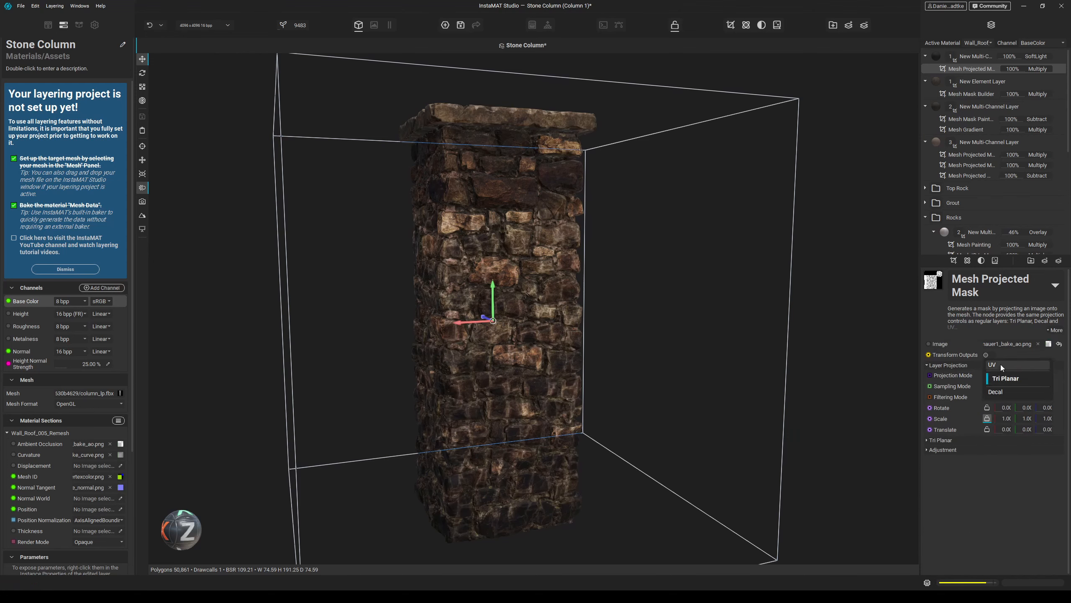
{"action": "left_click", "coordinate": [1001, 364]}
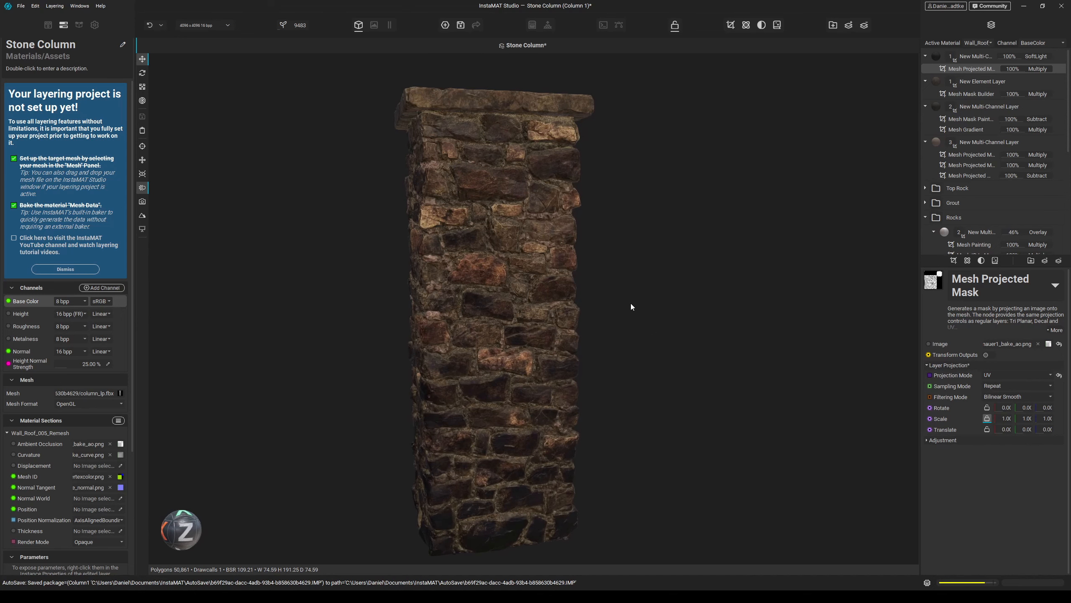
- Switch the projected mask's blend mode to Subtract so the darkening falls in the crevices
{"action": "left_click", "coordinate": [1038, 68]}
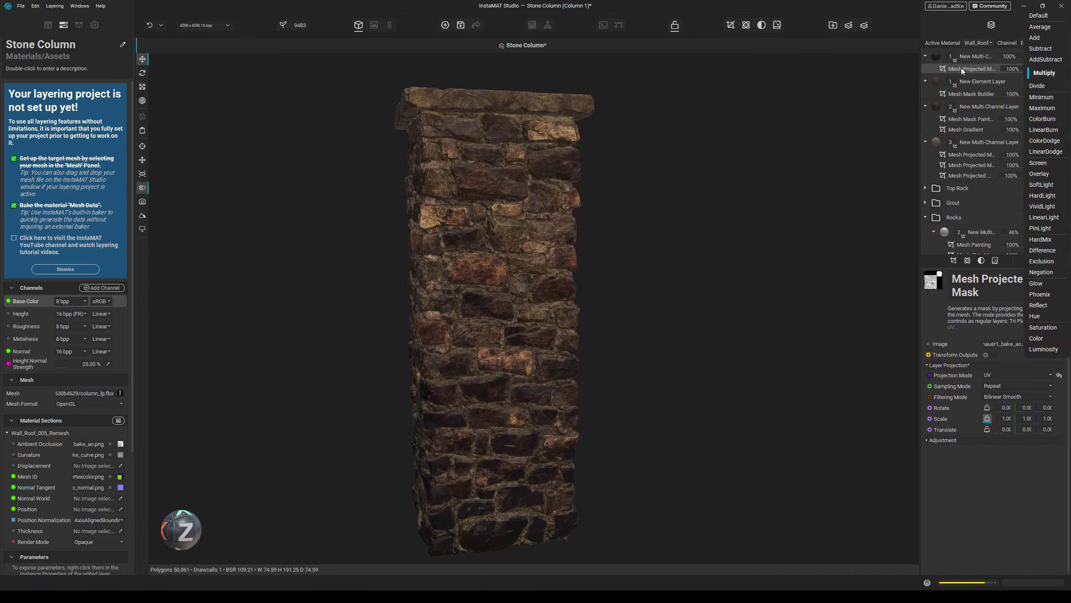
{"action": "left_click", "coordinate": [1051, 48]}
{"action": "middle_click_drag", "start_coordinate": [585, 278], "coordinate": [606, 245]}
{"action": "left_click_drag", "start_coordinate": [606, 245], "coordinate": [593, 277], "text": "alt"}
- Adjust the projected mask with balance 0.67, contrast 0.06 and brightness 0.33
{"action": "left_click", "coordinate": [931, 439]}
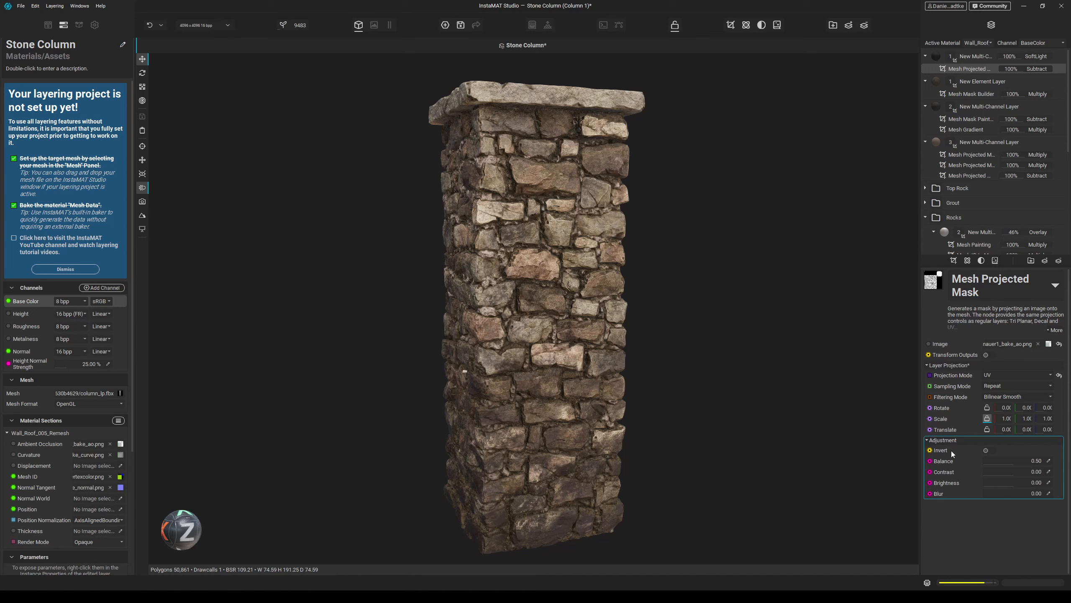
{"action": "left_click", "coordinate": [1023, 461]}
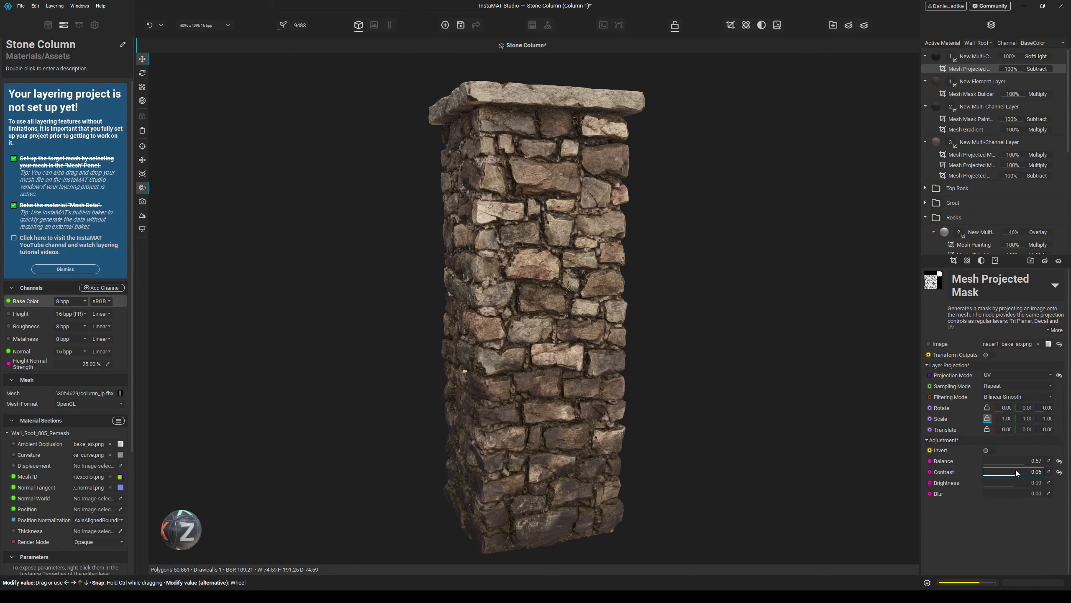
{"action": "left_click", "coordinate": [1023, 482]}
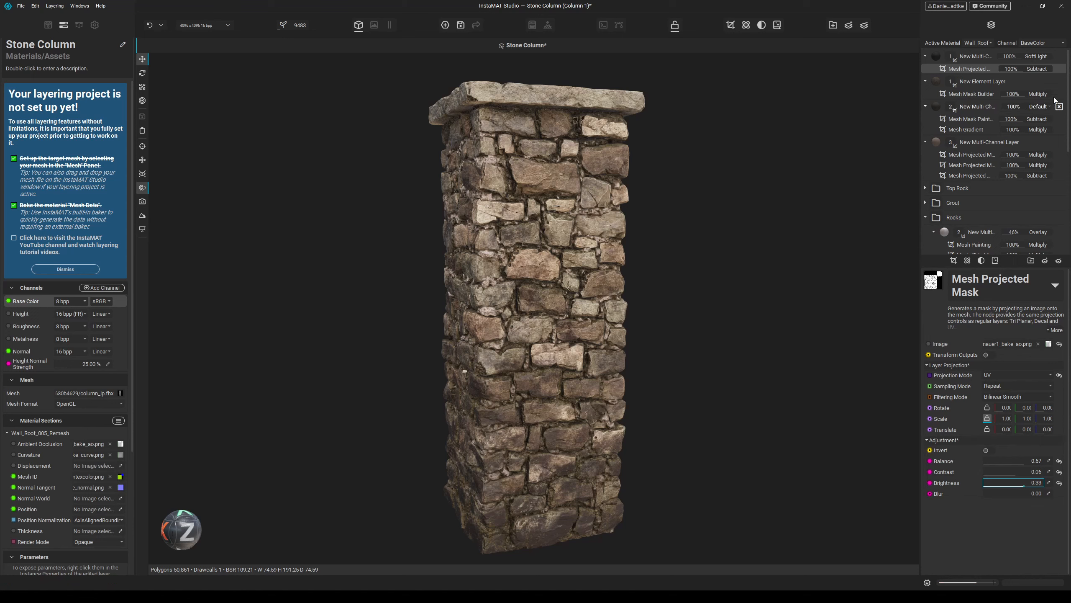
- Lower the SoftLight layer's opacity to 25% and inspect the crevice shading around the column
{"action": "left_click_drag", "start_coordinate": [1015, 55], "coordinate": [1007, 57]}
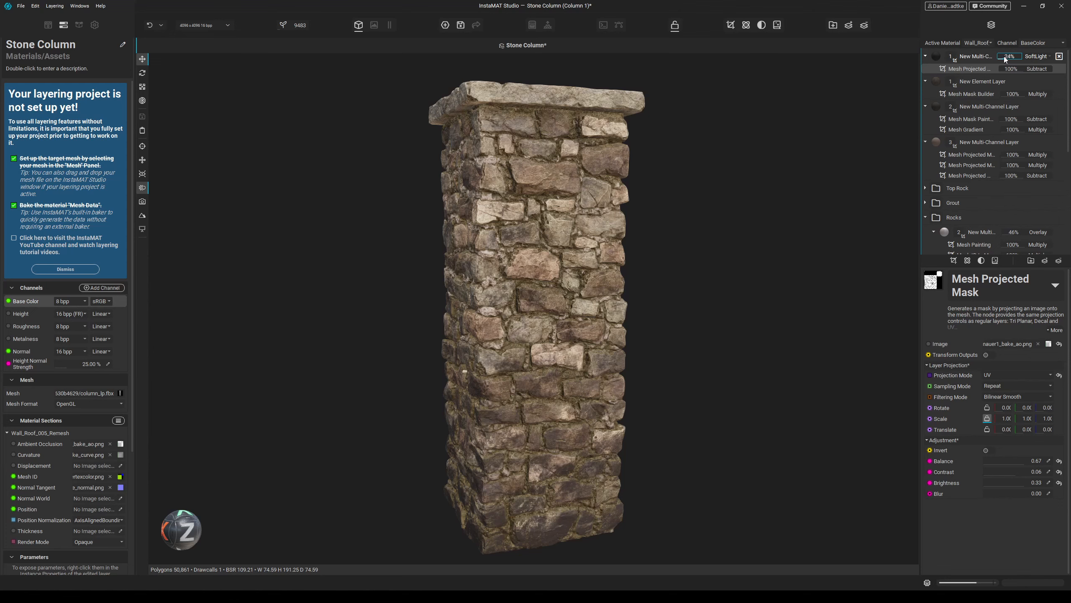
{"action": "left_click_drag", "start_coordinate": [1004, 56], "coordinate": [994, 57]}
{"action": "scroll", "coordinate": [685, 169], "scroll_direction": "down", "scroll_amount": 2}
{"action": "left_click_drag", "start_coordinate": [690, 223], "coordinate": [713, 231], "text": "alt"}
{"action": "scroll", "coordinate": [674, 217], "scroll_direction": "up", "scroll_amount": 3}
{"action": "left_click_drag", "start_coordinate": [628, 207], "coordinate": [586, 253], "text": "alt"}
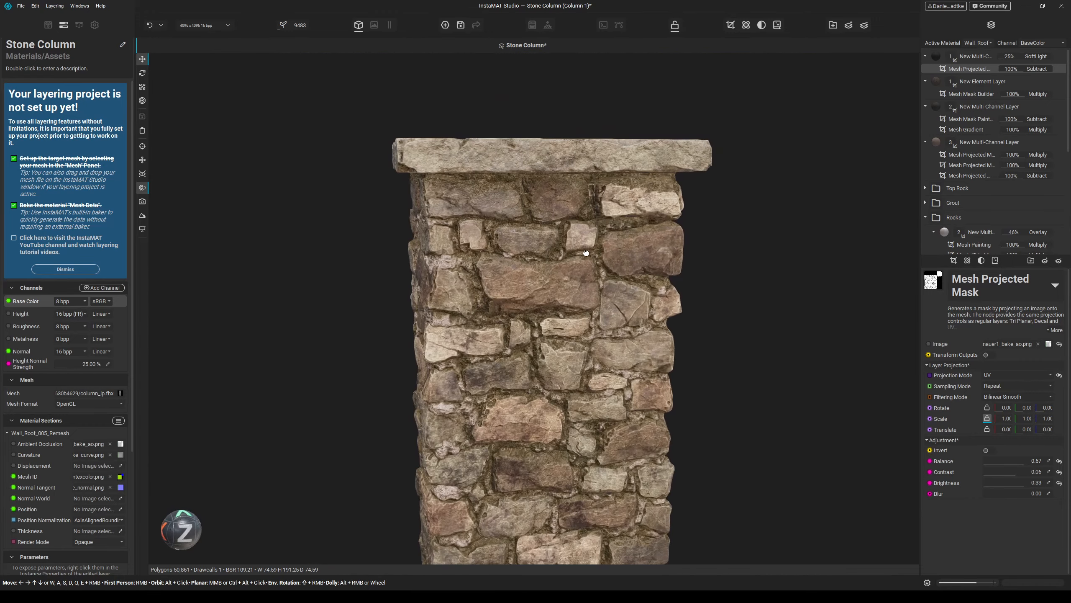
{"action": "scroll", "coordinate": [616, 200], "scroll_direction": "up", "scroll_amount": 5}
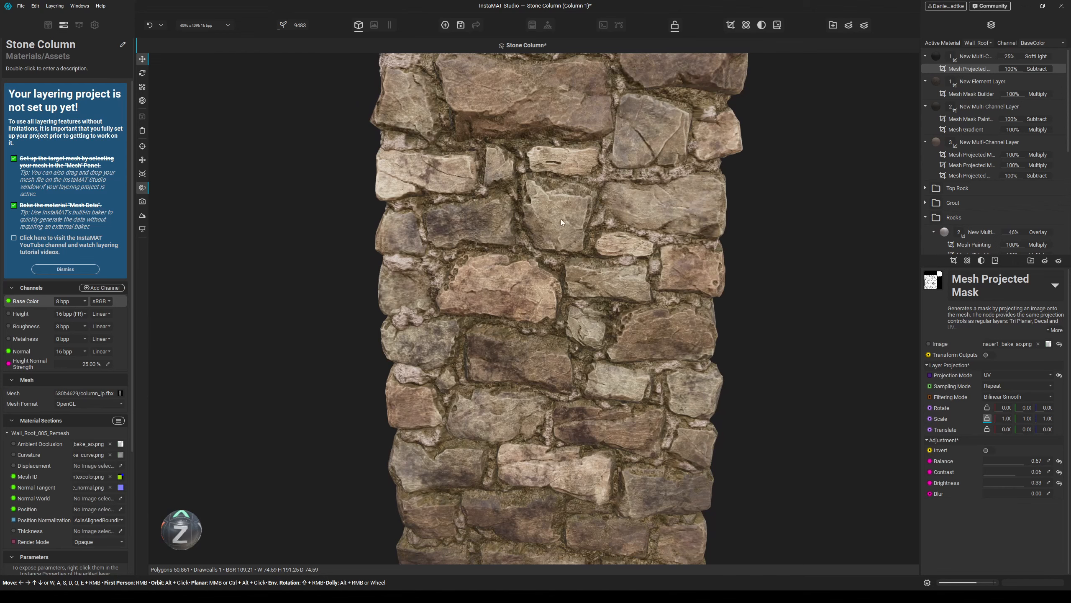
{"action": "scroll", "coordinate": [623, 218], "scroll_direction": "down", "scroll_amount": 4}
{"action": "left_click_drag", "start_coordinate": [623, 219], "coordinate": [620, 248], "text": "alt"}
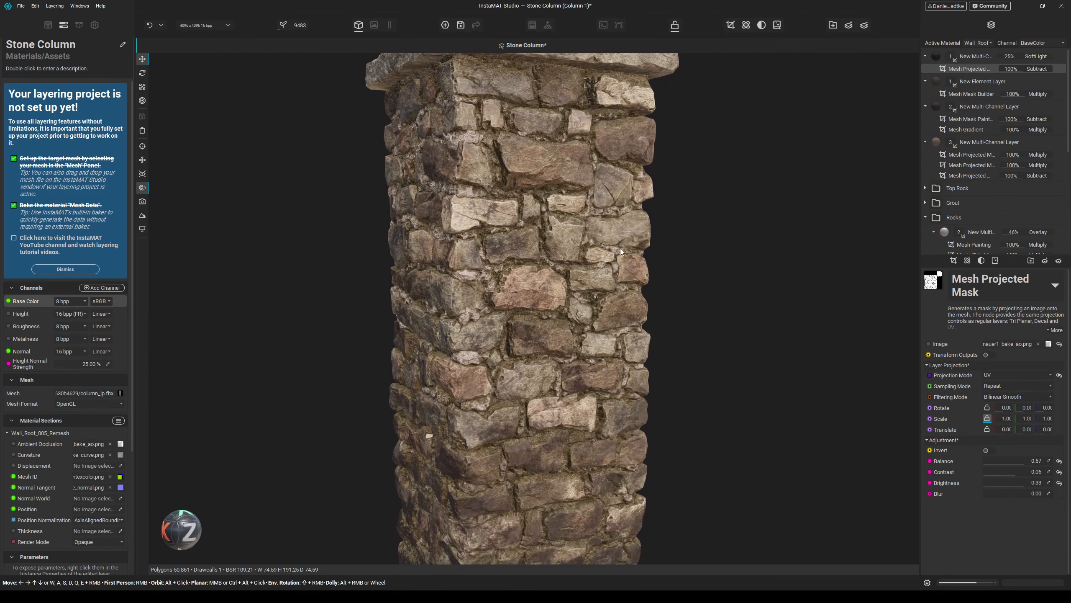
- Add another multi-channel layer on top of the stack and set its roughness to 100%
{"action": "left_click", "coordinate": [976, 58]}
{"action": "left_click", "coordinate": [1043, 260]}
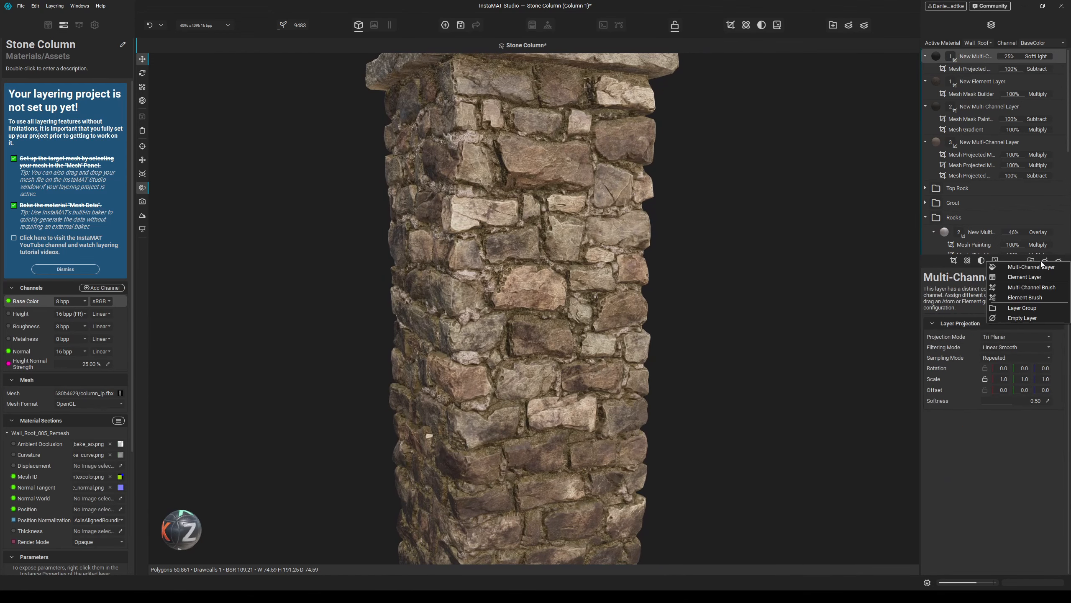
{"action": "left_click", "coordinate": [1029, 266]}
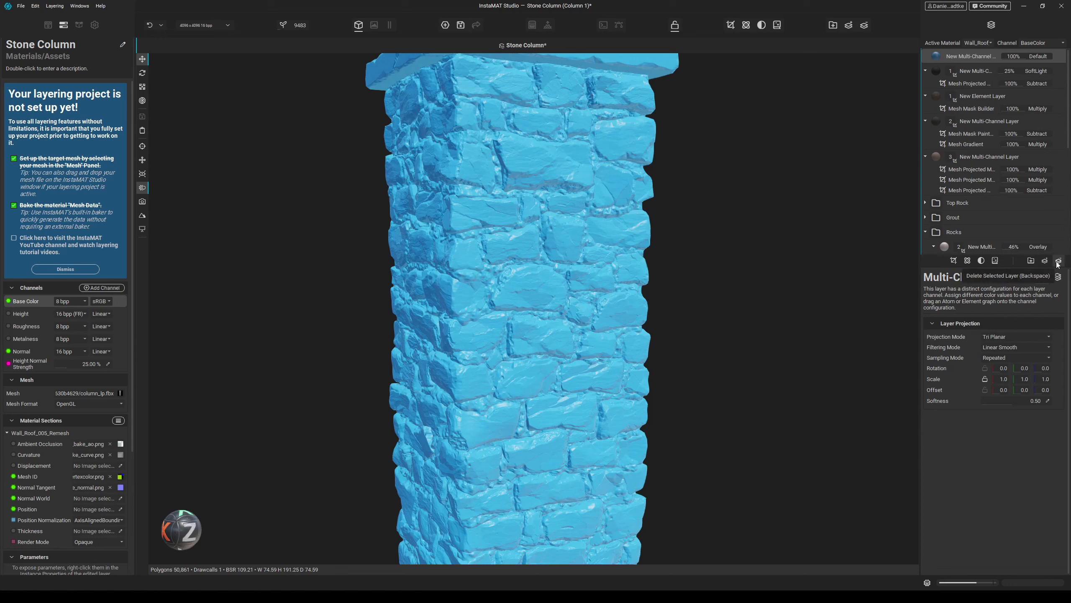
{"action": "left_click", "coordinate": [1058, 277]}
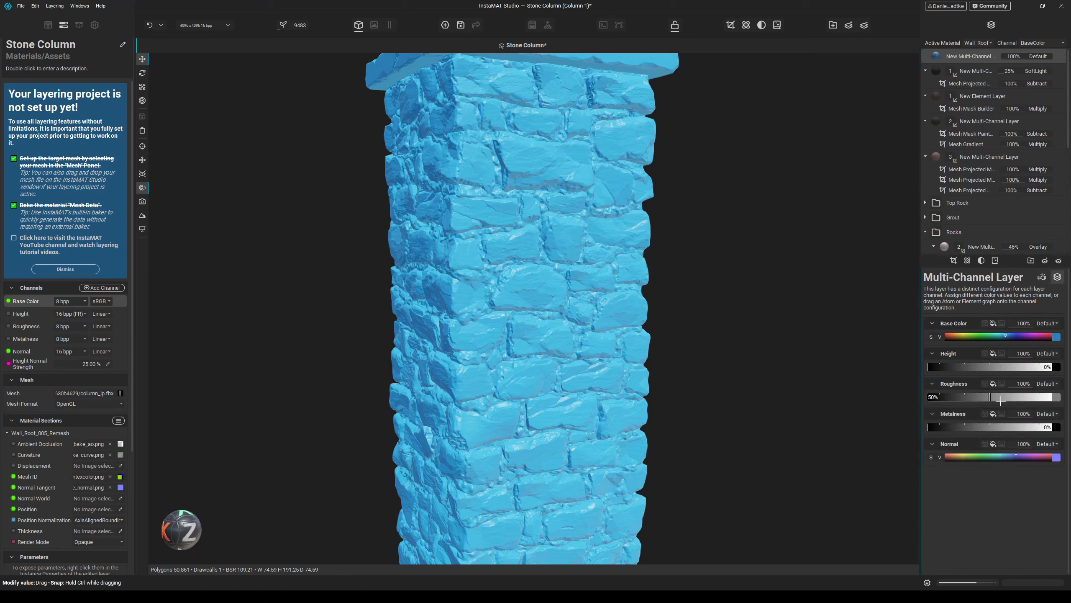
{"action": "left_click_drag", "start_coordinate": [1001, 400], "coordinate": [1058, 397]}
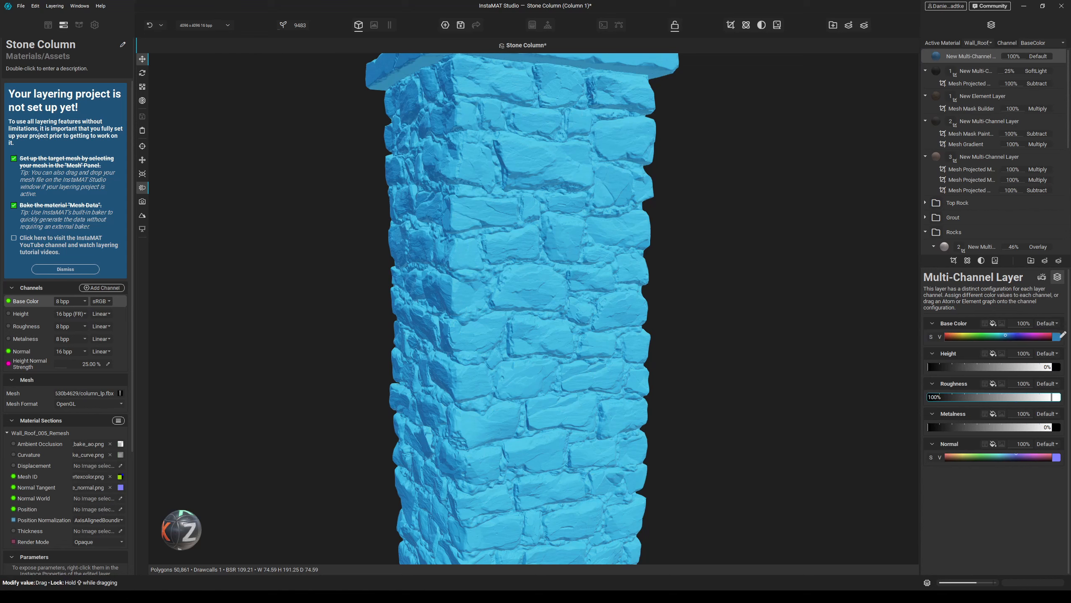
- Set the top multi-channel layer's base color to a muted grey-brown, about RGB 0.34, 0.30, 0.27
{"action": "left_click", "coordinate": [1061, 336]}
{"action": "left_click_drag", "start_coordinate": [956, 443], "coordinate": [925, 464]}
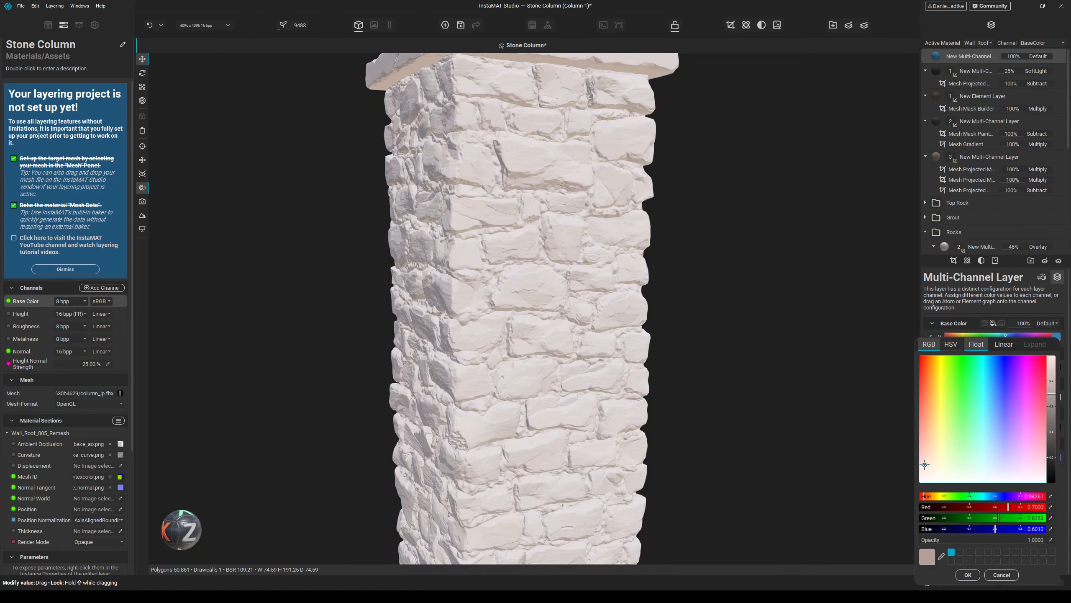
{"action": "left_click_drag", "start_coordinate": [1050, 394], "coordinate": [1049, 439]}
{"action": "left_click_drag", "start_coordinate": [924, 463], "coordinate": [927, 458]}
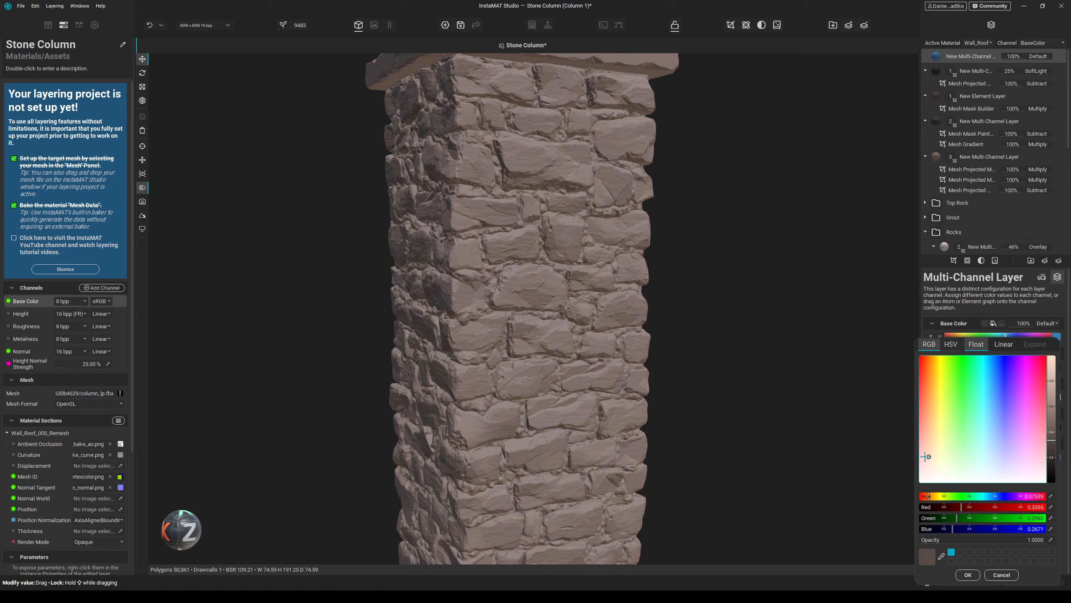
{"action": "left_click", "coordinate": [968, 574]}
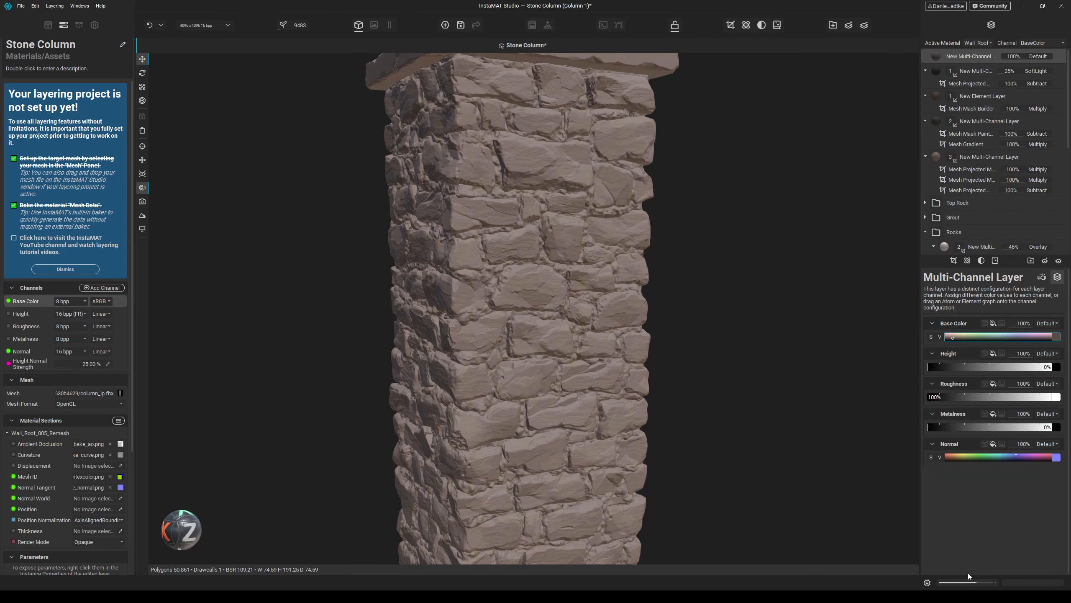
- Add a Mesh Projected Mask to the grey-brown layer, using the baked curvature image with UV projection
{"action": "left_click", "coordinate": [949, 262]}
{"action": "left_click", "coordinate": [1004, 337]}
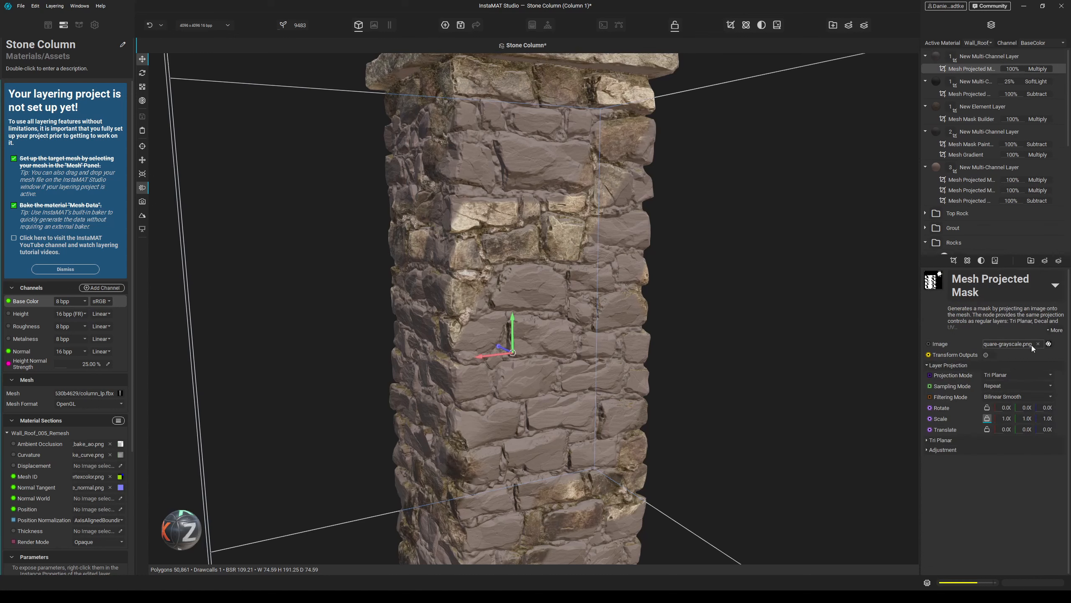
{"action": "left_click", "coordinate": [1038, 344]}
{"action": "left_click", "coordinate": [1008, 343]}
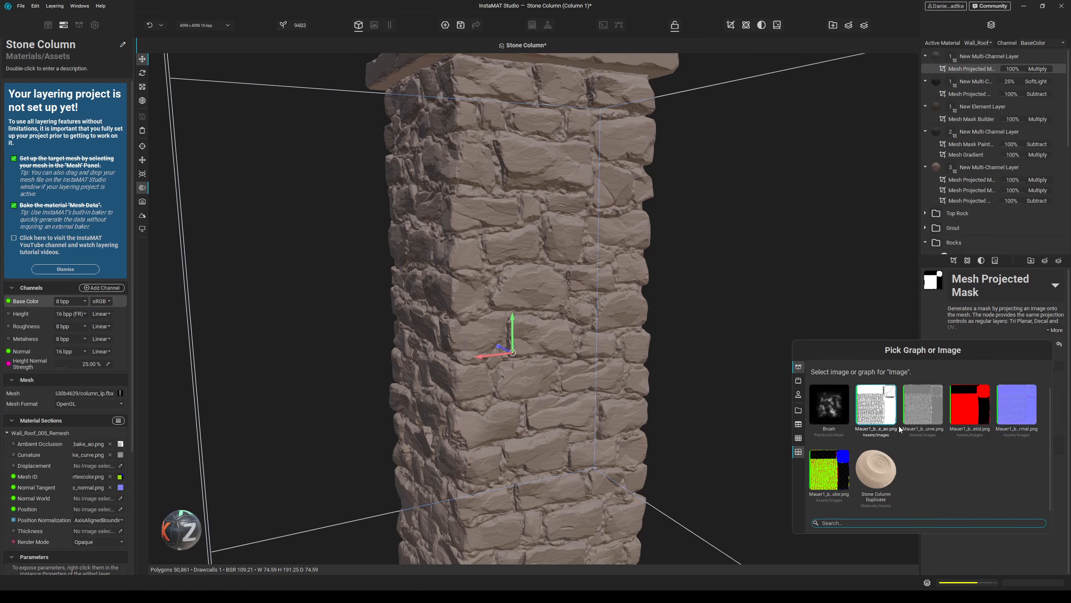
{"action": "left_click", "coordinate": [926, 408]}
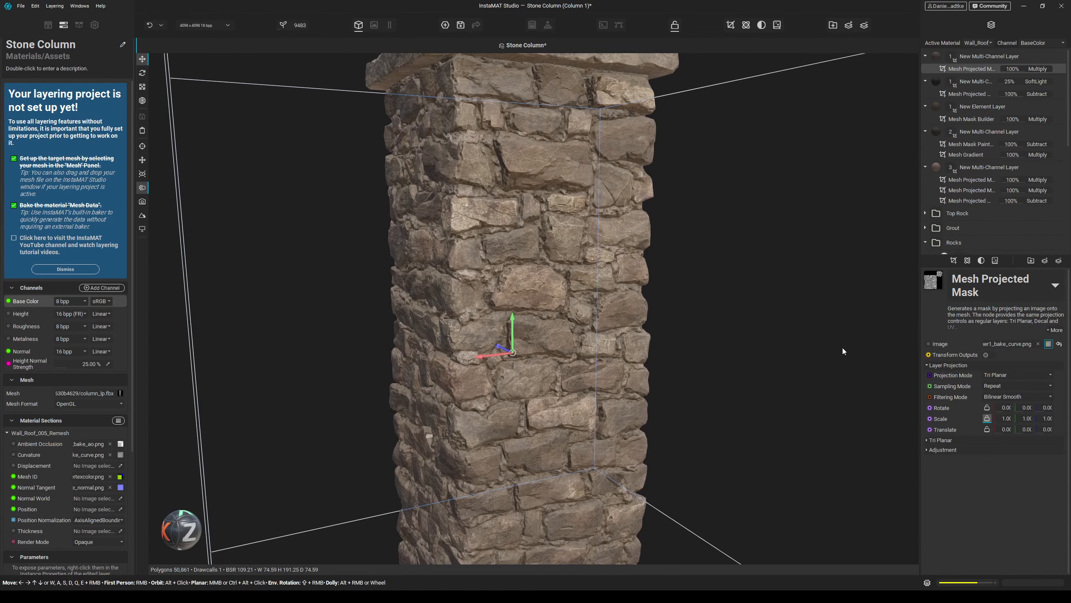
{"action": "left_click", "coordinate": [1006, 374]}
{"action": "left_click", "coordinate": [1002, 366]}
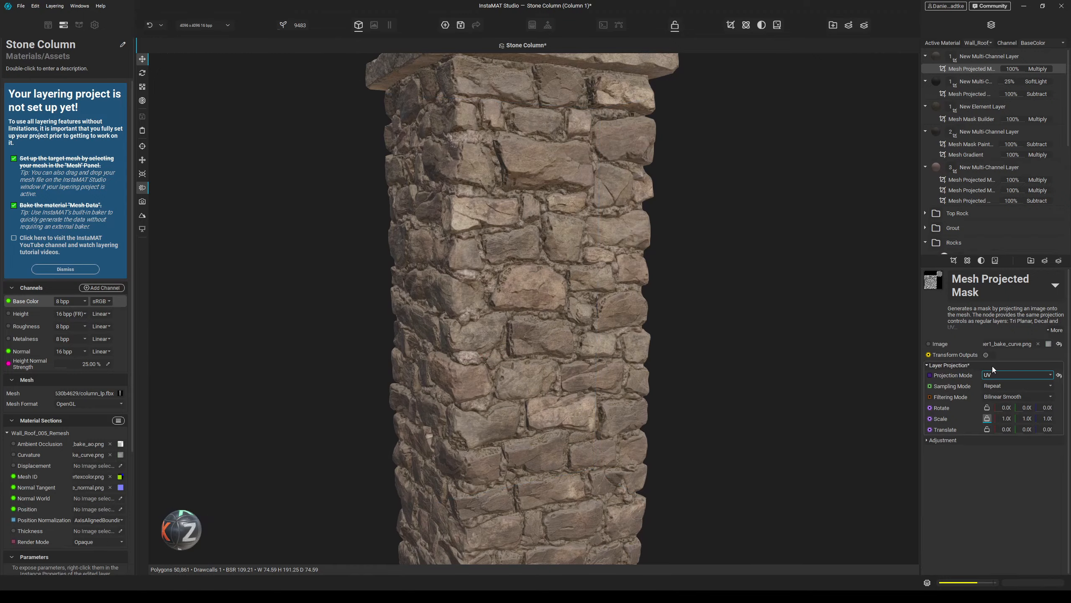
- Preview the curvature mask alone and adjust it with balance 1.00, contrast -0.01 and brightness -1.00
{"action": "left_click_drag", "start_coordinate": [760, 340], "coordinate": [717, 343], "text": "alt"}
{"action": "scroll", "coordinate": [619, 269], "scroll_direction": "up", "scroll_amount": 2}
{"action": "key", "text": "s"}
{"action": "mouse_move", "coordinate": [607, 274]}
{"action": "left_mouse_down", "text": "alt"}
{"action": "mouse_move", "coordinate": [641, 279]}
{"action": "mouse_move", "coordinate": [625, 278]}
{"action": "left_mouse_up", "text": "alt"}
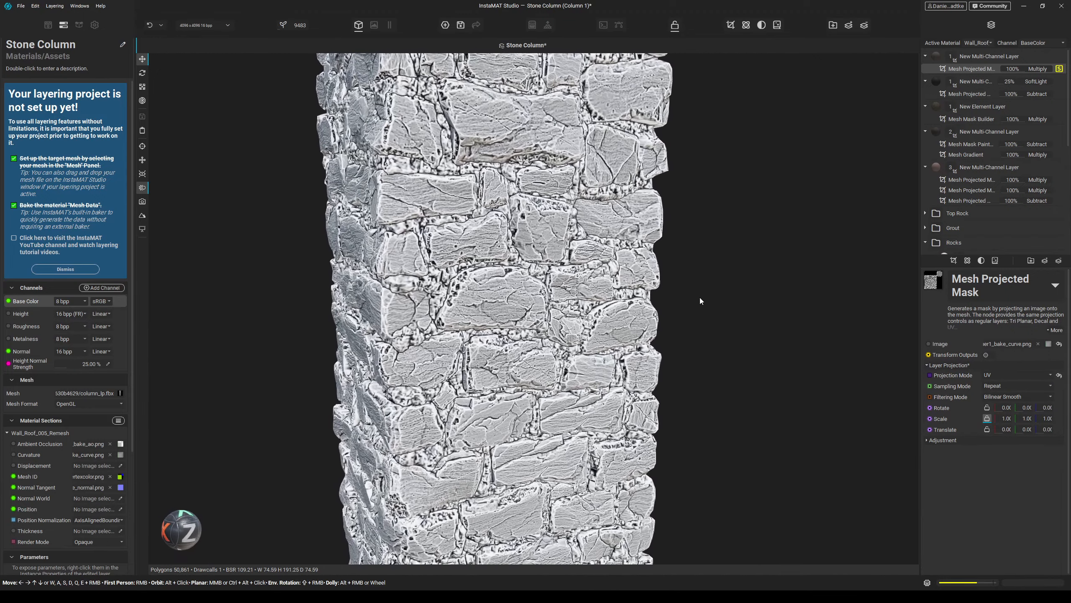
{"action": "left_click", "coordinate": [944, 441]}
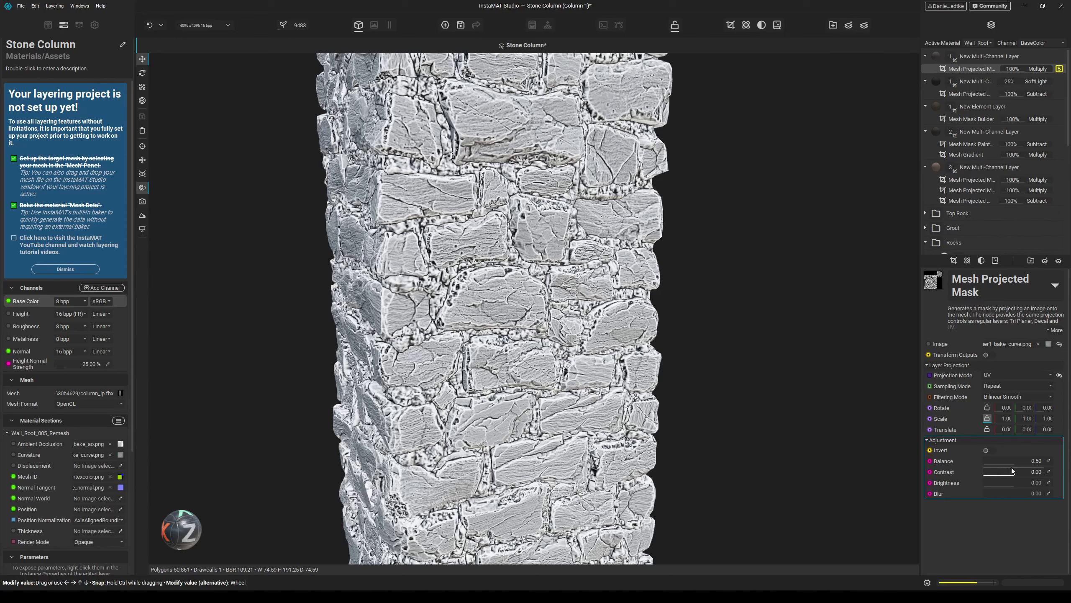
{"action": "left_click_drag", "start_coordinate": [1014, 463], "coordinate": [1063, 460]}
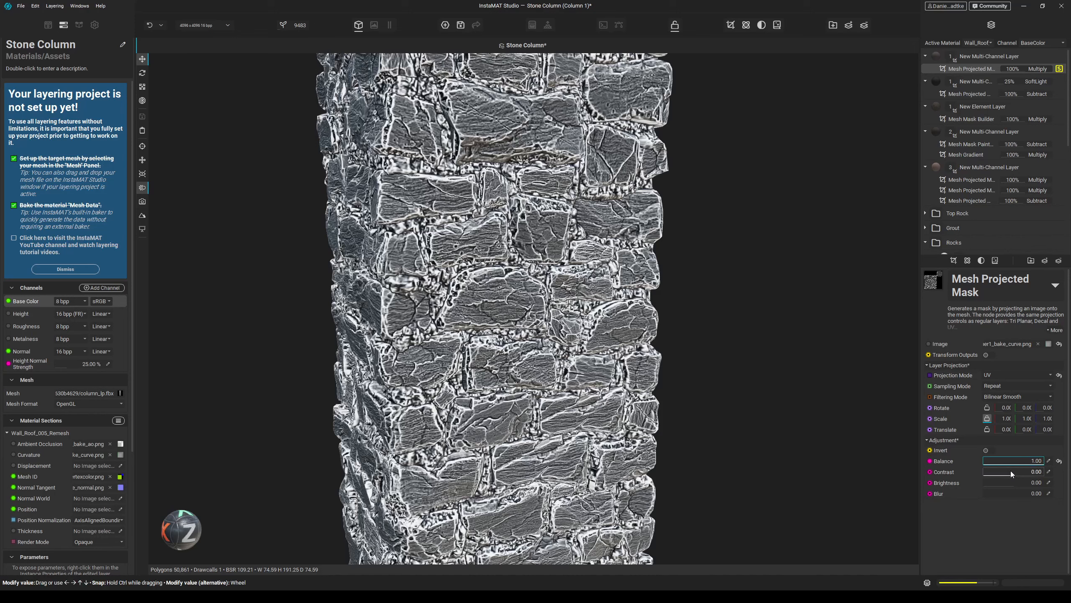
{"action": "left_click_drag", "start_coordinate": [1011, 470], "coordinate": [935, 480]}
{"action": "left_click_drag", "start_coordinate": [1017, 470], "coordinate": [1014, 471]}
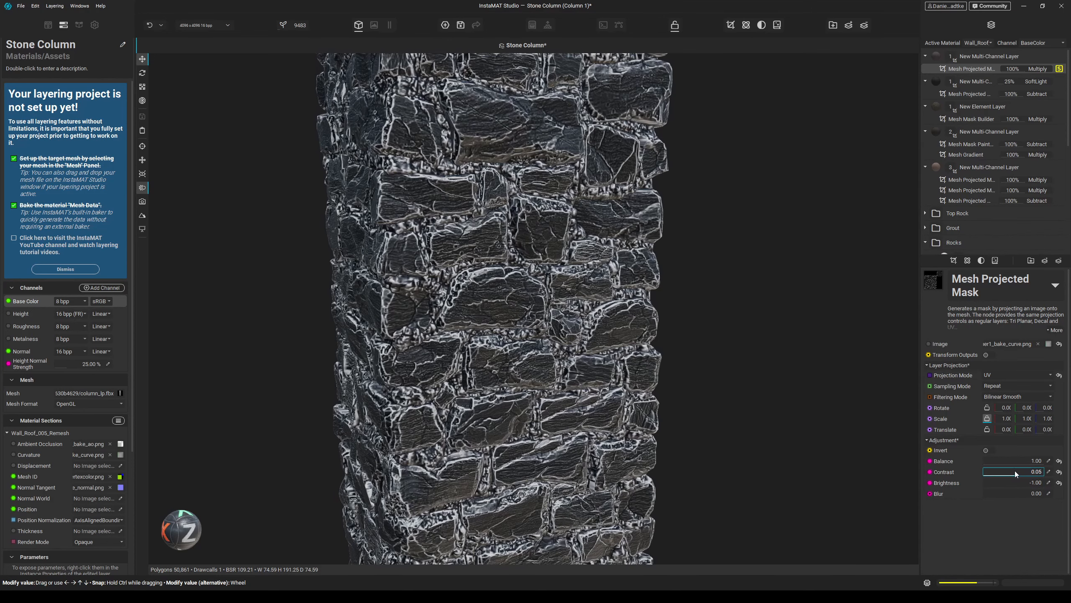
{"action": "left_click", "coordinate": [1024, 461]}
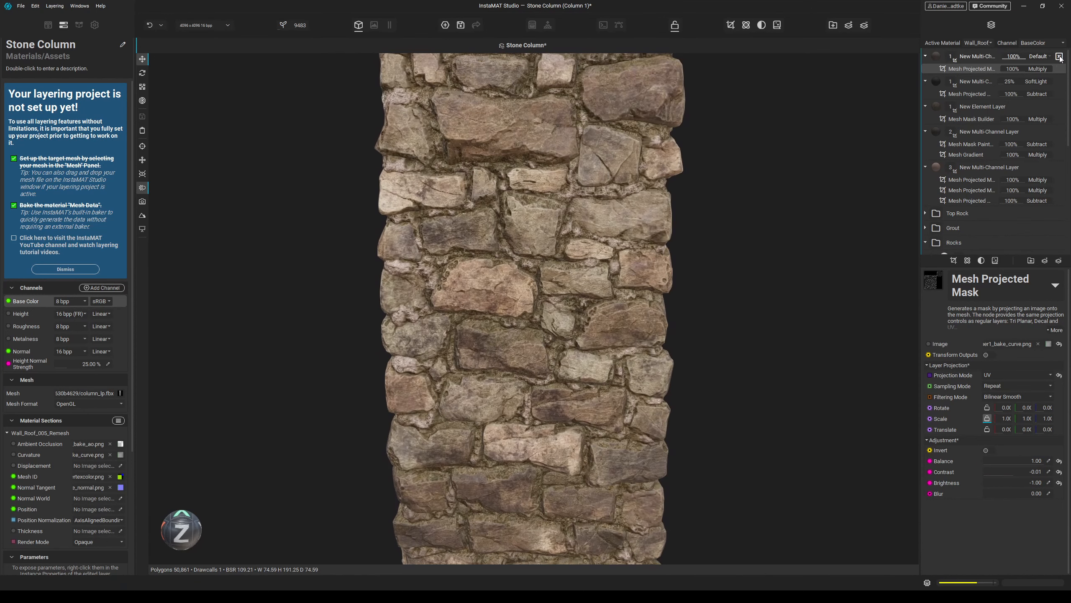
- Compare the column with the top layer hidden and shown, examining the edge highlights on the rocks and cap
{"action": "left_click", "coordinate": [1059, 56]}
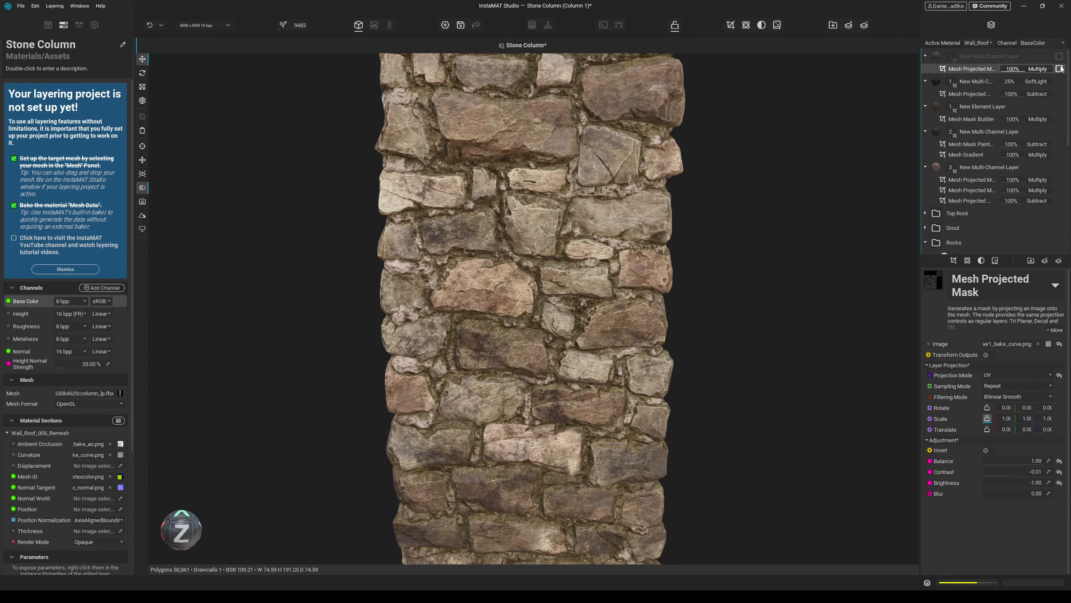
{"action": "left_click", "coordinate": [1060, 56]}
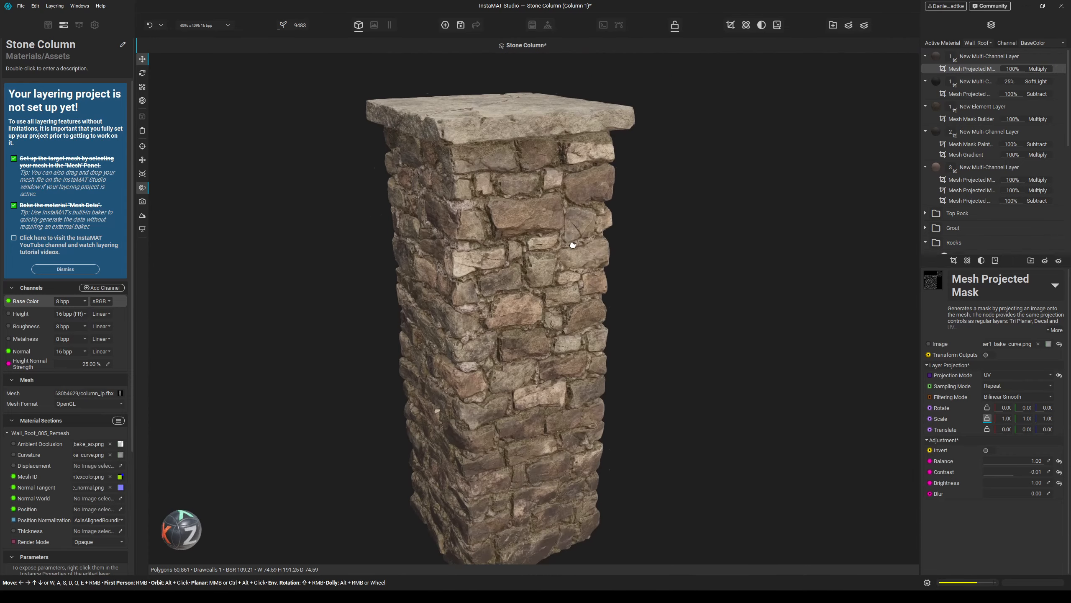
{"action": "scroll", "coordinate": [614, 247], "scroll_direction": "up", "scroll_amount": 3}
{"action": "left_click_drag", "start_coordinate": [575, 244], "coordinate": [654, 243], "text": "alt"}
{"action": "middle_click_drag", "start_coordinate": [591, 137], "coordinate": [620, 279]}
{"action": "left_click_drag", "start_coordinate": [621, 279], "coordinate": [566, 223], "text": "alt"}
{"action": "scroll", "coordinate": [564, 217], "scroll_direction": "up", "scroll_amount": 4}
{"action": "scroll", "coordinate": [564, 217], "scroll_direction": "down", "scroll_amount": 5}
- Lower the top layer's opacity to 42% and compare the column with and without the layer and its mask
{"action": "left_click", "coordinate": [1017, 55]}
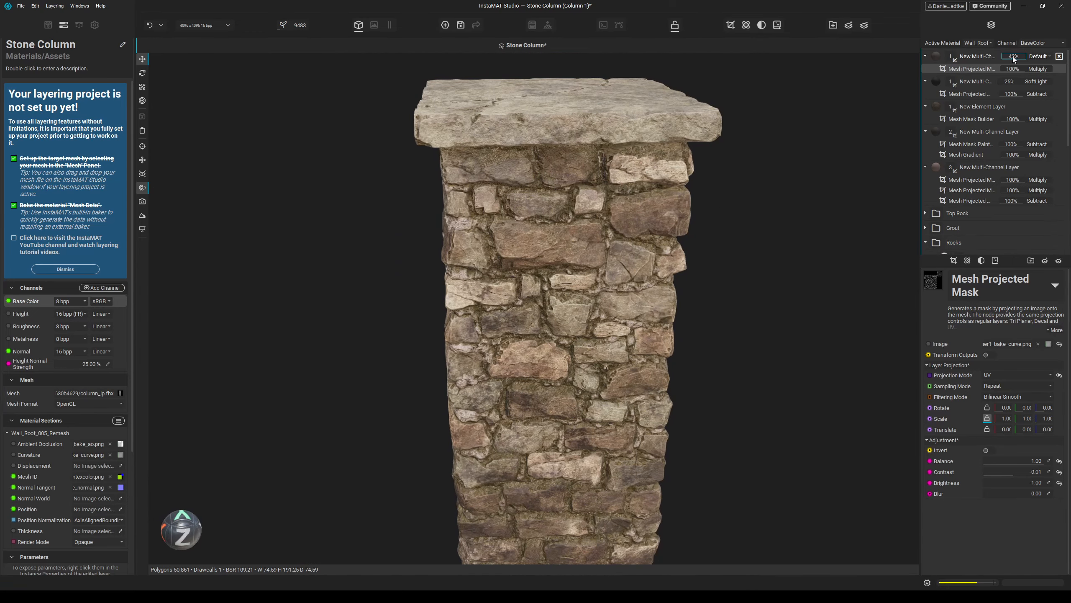
{"action": "left_click", "coordinate": [1059, 68], "text": "alt"}
{"action": "left_click_drag", "start_coordinate": [612, 180], "coordinate": [659, 185], "text": "alt"}
{"action": "left_click", "coordinate": [1059, 69], "text": "alt"}
{"action": "left_click", "coordinate": [1060, 56]}
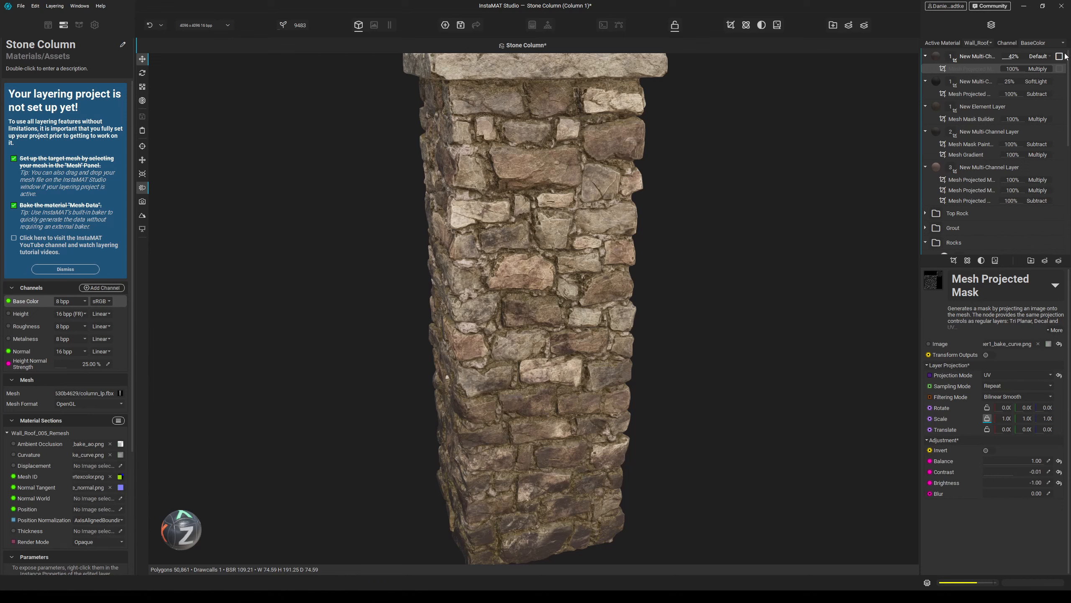
{"action": "left_click", "coordinate": [1060, 56]}
- Add a second Mesh Projected Mask to the top layer and assign the Spots 7 pattern as its image
{"action": "left_click", "coordinate": [972, 58]}
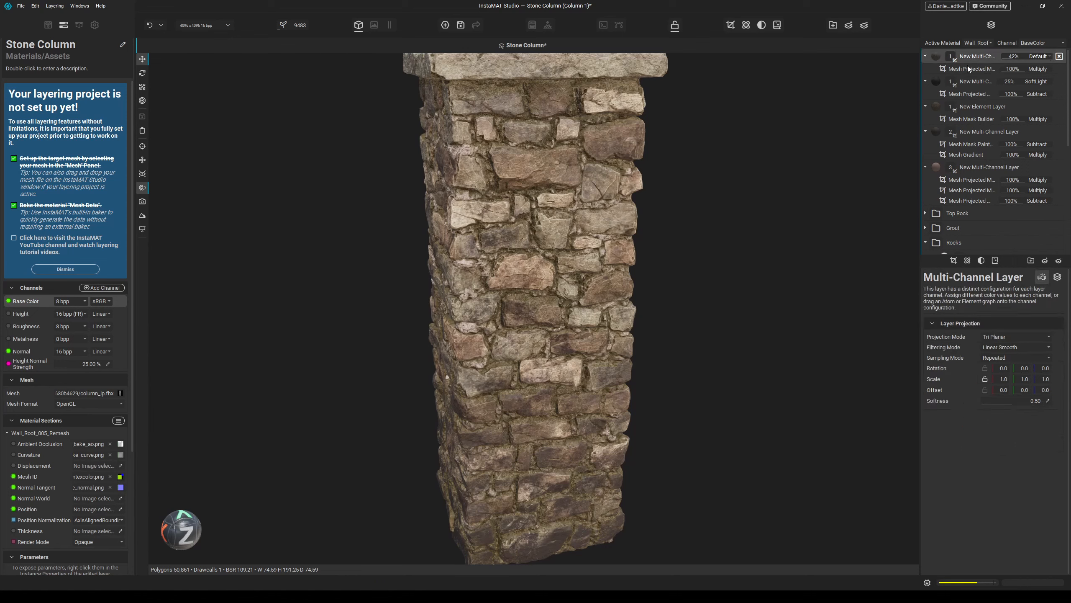
{"action": "left_click", "coordinate": [954, 260]}
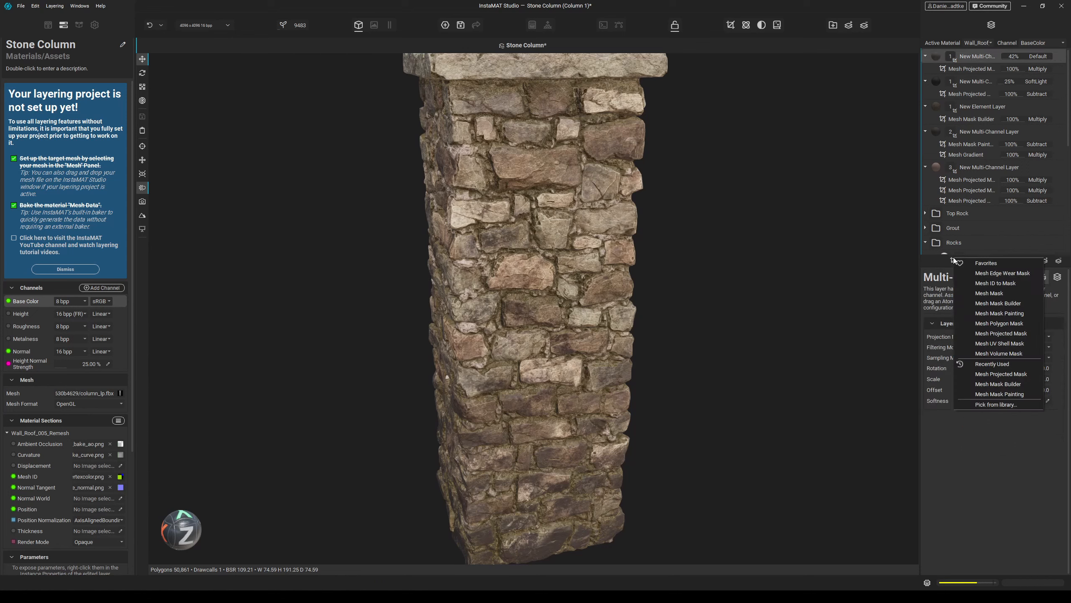
{"action": "left_click", "coordinate": [1016, 334]}
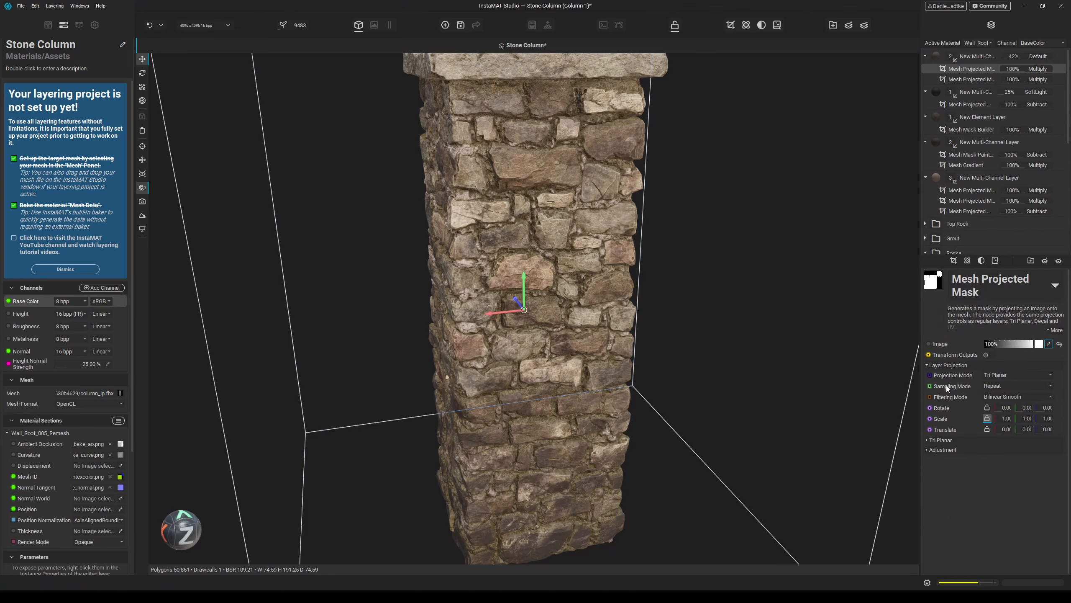
{"action": "left_click", "coordinate": [1049, 344]}
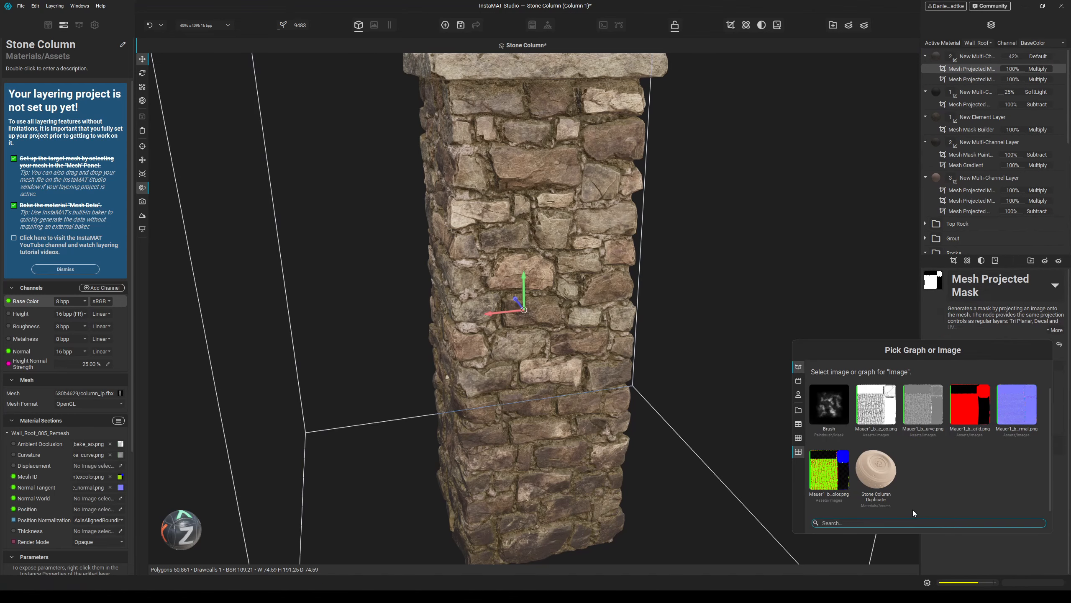
{"action": "type", "text": "spots 7"}
{"action": "left_click", "coordinate": [799, 367]}
{"action": "left_click", "coordinate": [829, 407]}
- Preview the Spots 7 mask on the column and set the pattern's scale to 4
{"action": "key", "text": "s"}
{"action": "mouse_move", "coordinate": [715, 310]}
{"action": "left_mouse_down", "text": "alt"}
{"action": "mouse_move", "coordinate": [703, 309]}
{"action": "mouse_move", "coordinate": [717, 311]}
{"action": "left_mouse_up", "text": "alt"}
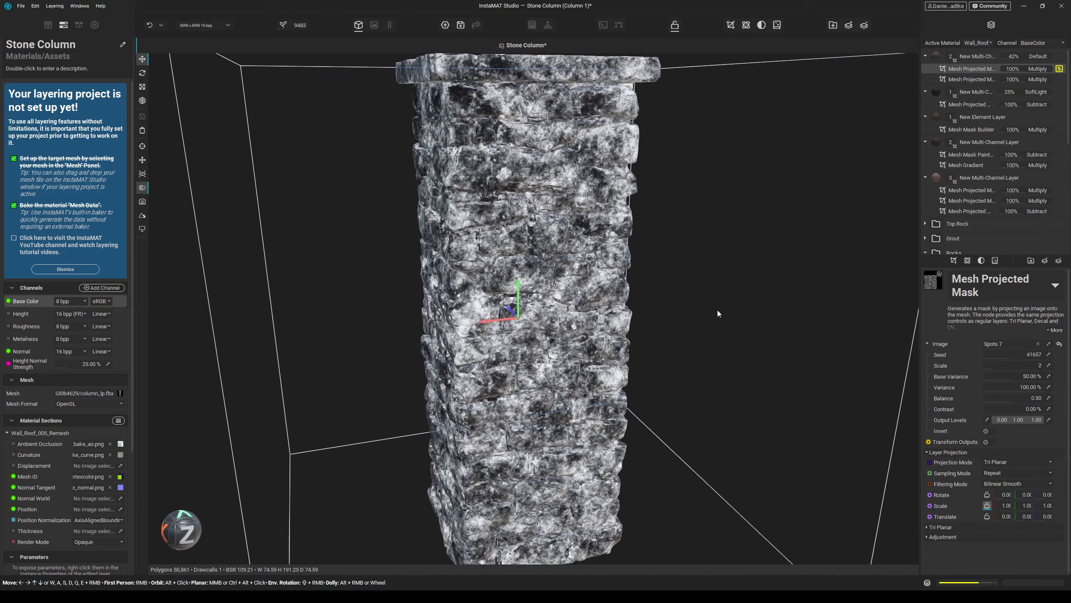
{"action": "left_click_drag", "start_coordinate": [995, 363], "coordinate": [1006, 362]}
{"action": "key", "text": "s"}
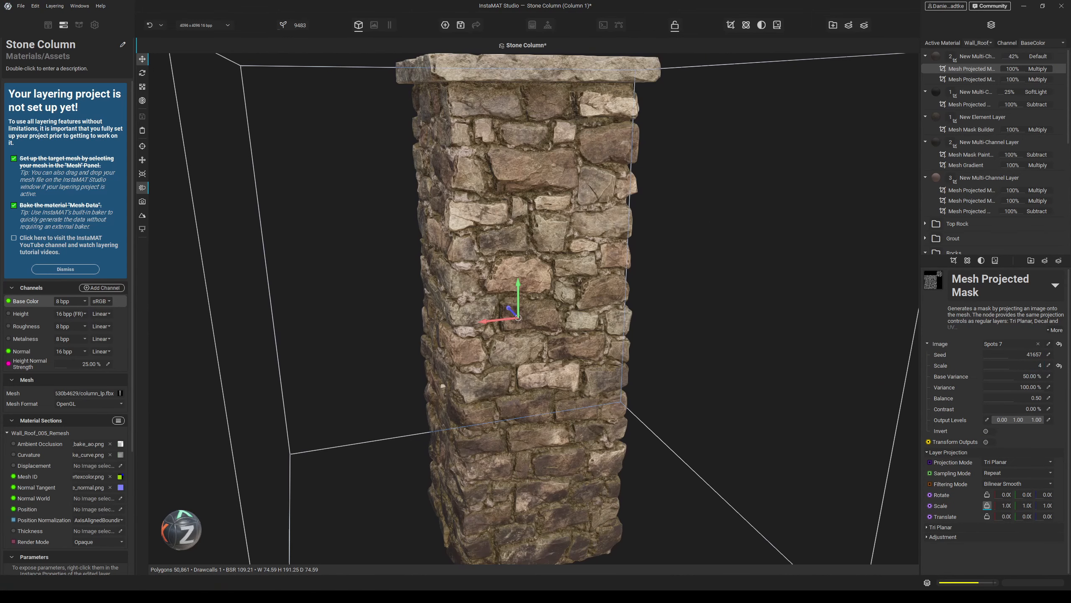
{"action": "key", "text": "s"}
{"action": "key", "text": "s"}
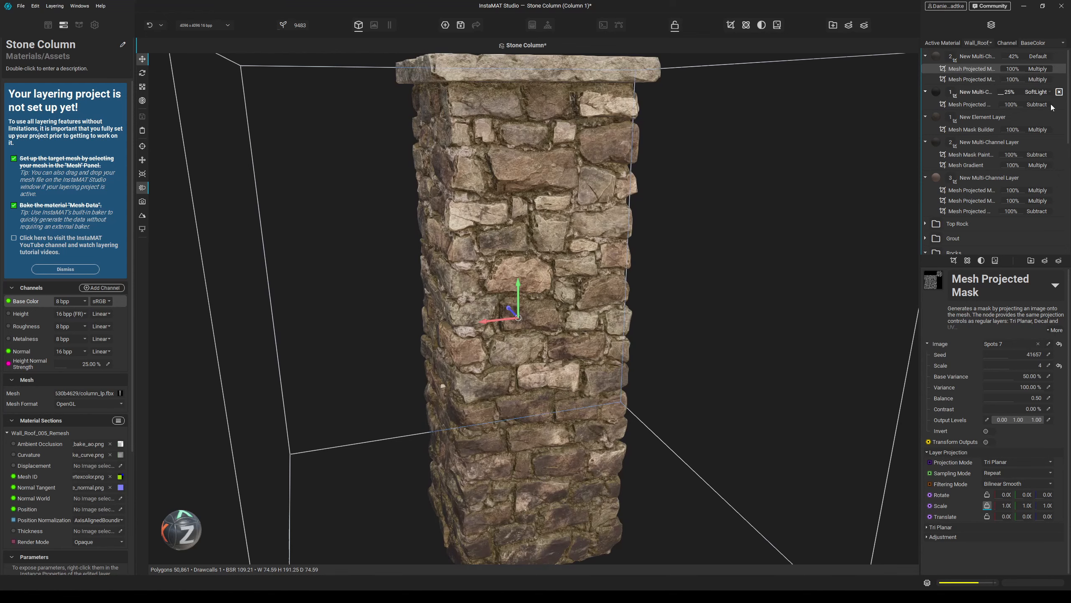
- Adjust the Spots 7 mask with contrast 0.31 and brightness -0.02, keeping the blur at 0.00
{"action": "scroll", "coordinate": [571, 332], "scroll_direction": "up", "scroll_amount": 4}
{"action": "key", "text": "s"}
{"action": "left_click", "coordinate": [945, 538]}
{"action": "scroll", "coordinate": [947, 545], "scroll_direction": "down", "scroll_amount": 1}
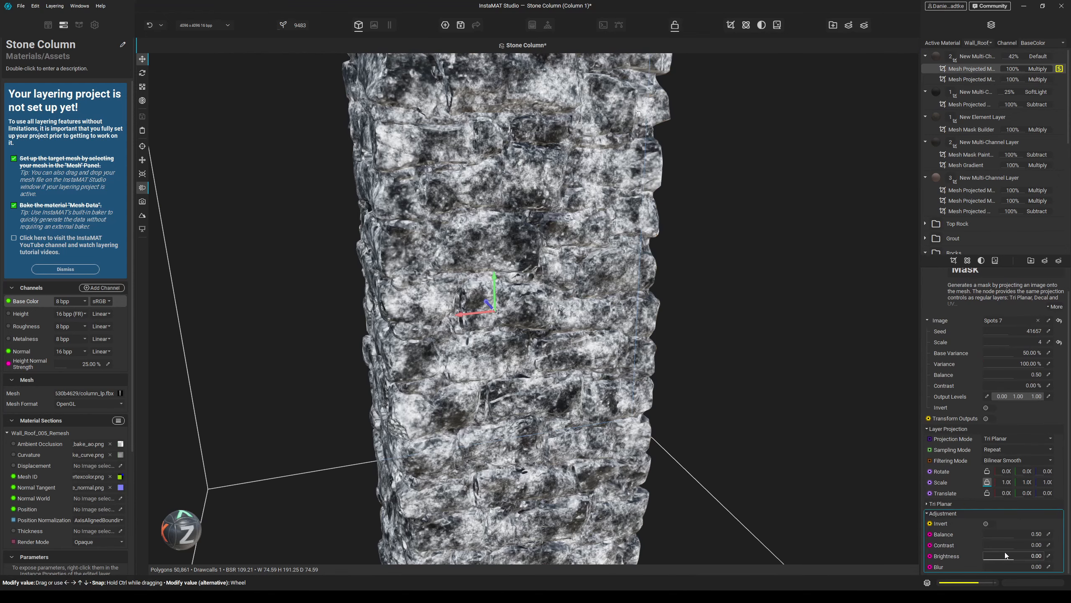
{"action": "left_click_drag", "start_coordinate": [1011, 554], "coordinate": [1023, 546]}
{"action": "left_click_drag", "start_coordinate": [993, 565], "coordinate": [984, 566]}
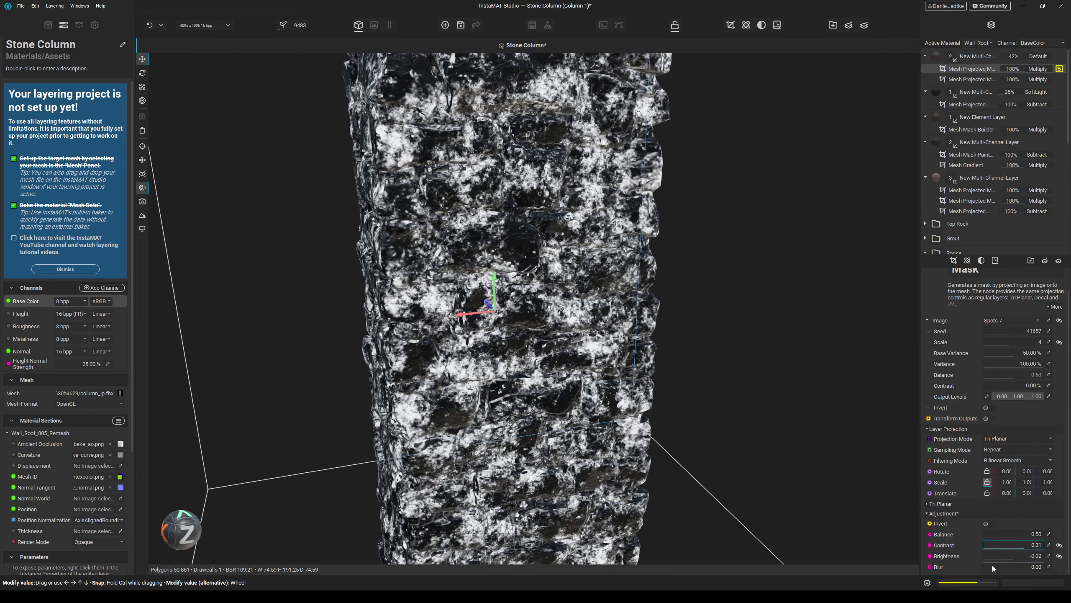
- Toggle the top layer for comparison and examine its broken-up edge highlights from the column's sides to the cap
{"action": "key", "text": "s"}
{"action": "scroll", "coordinate": [713, 278], "scroll_direction": "down", "scroll_amount": 3}
{"action": "left_click_drag", "start_coordinate": [713, 279], "coordinate": [694, 287], "text": "alt"}
{"action": "left_click", "coordinate": [1060, 57]}
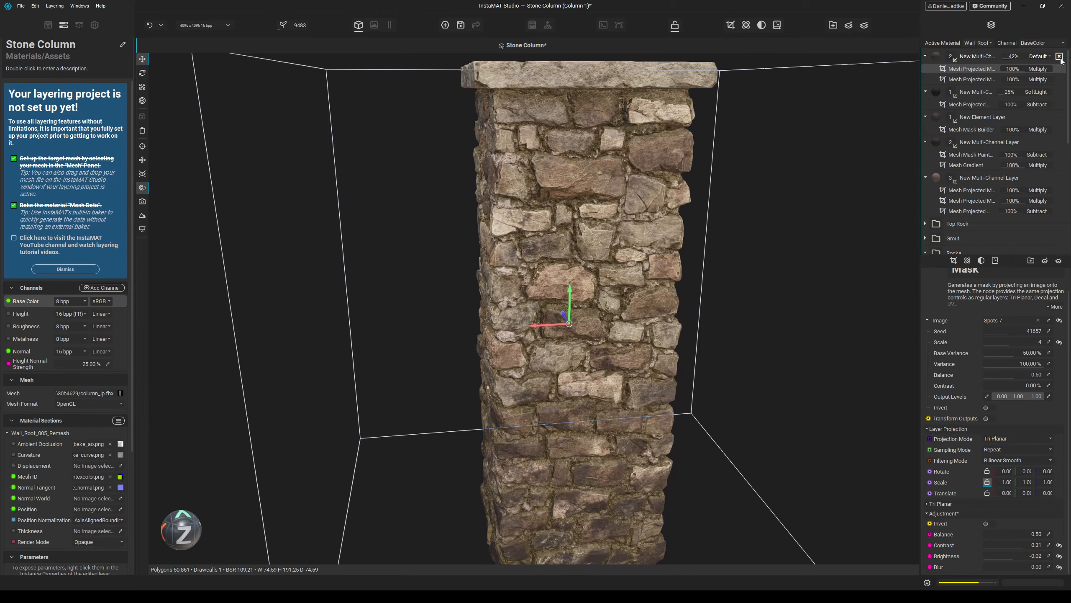
{"action": "left_click", "coordinate": [1060, 58]}
{"action": "scroll", "coordinate": [670, 149], "scroll_direction": "down", "scroll_amount": 3}
{"action": "middle_click_drag", "start_coordinate": [671, 149], "coordinate": [631, 215]}
{"action": "scroll", "coordinate": [587, 138], "scroll_direction": "up", "scroll_amount": 3}
{"action": "left_click_drag", "start_coordinate": [632, 215], "coordinate": [567, 160], "text": "alt"}
{"action": "scroll", "coordinate": [641, 263], "scroll_direction": "up", "scroll_amount": 3}
{"action": "middle_click_drag", "start_coordinate": [567, 160], "coordinate": [559, 204]}
{"action": "left_click_drag", "start_coordinate": [559, 204], "coordinate": [582, 274], "text": "alt"}
{"action": "scroll", "coordinate": [622, 256], "scroll_direction": "down", "scroll_amount": 3}
{"action": "middle_click_drag", "start_coordinate": [582, 274], "coordinate": [568, 248]}
{"action": "left_click_drag", "start_coordinate": [567, 248], "coordinate": [605, 269], "text": "alt"}
{"action": "middle_click_drag", "start_coordinate": [605, 270], "coordinate": [608, 298]}
{"action": "left_click_drag", "start_coordinate": [608, 299], "coordinate": [635, 343], "text": "alt"}
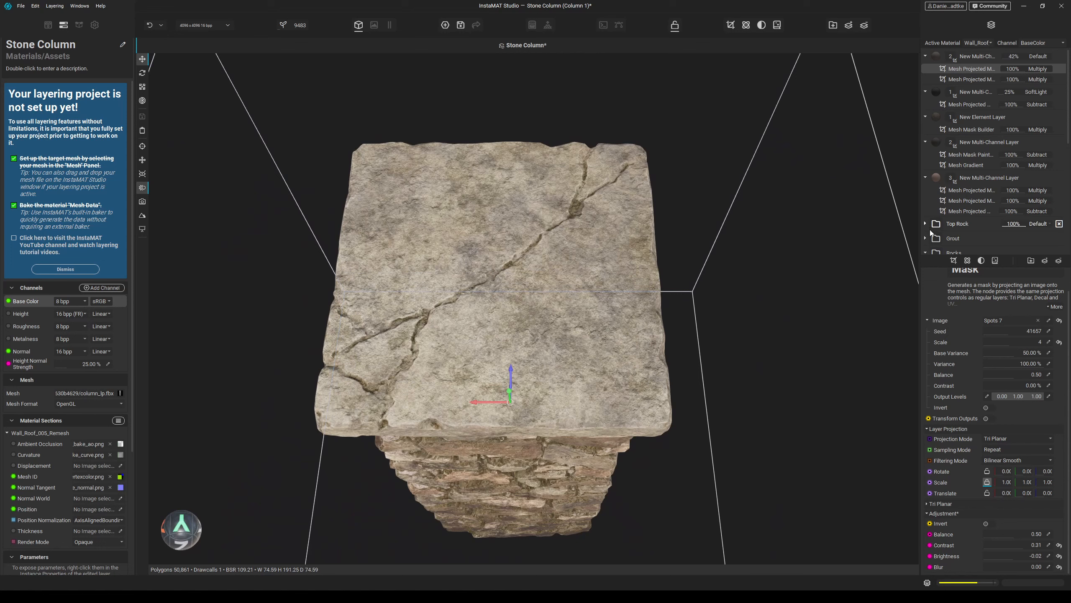
- Lower the opacity of the rocky layer in the Top Rock folder to 3% and check the cap's color variation
{"action": "scroll", "coordinate": [930, 230], "scroll_direction": "down", "scroll_amount": 1}
{"action": "left_click", "coordinate": [925, 189]}
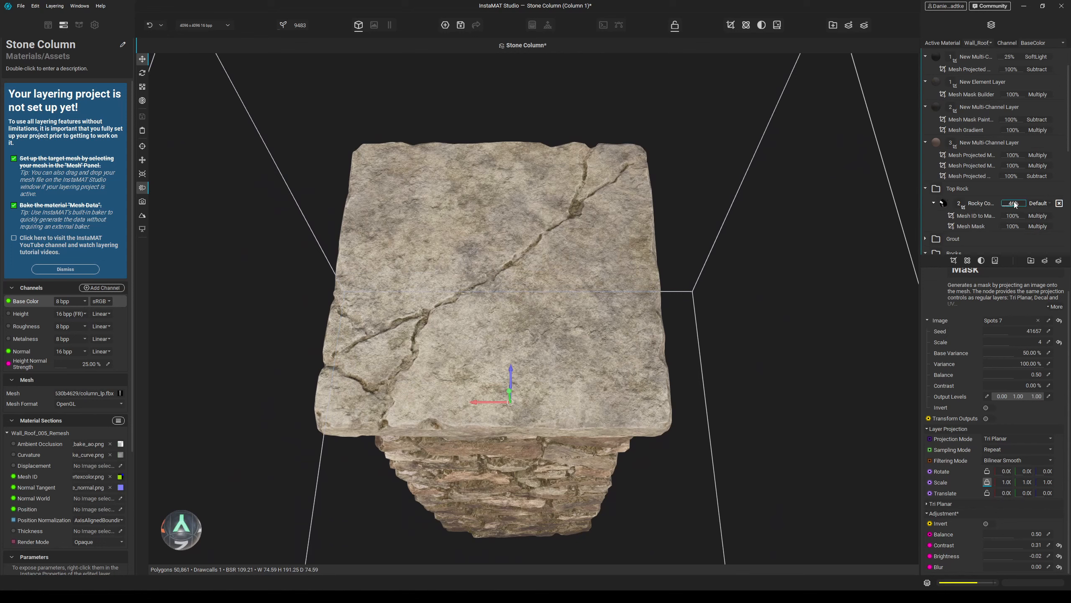
{"action": "left_click_drag", "start_coordinate": [1014, 204], "coordinate": [1007, 205]}
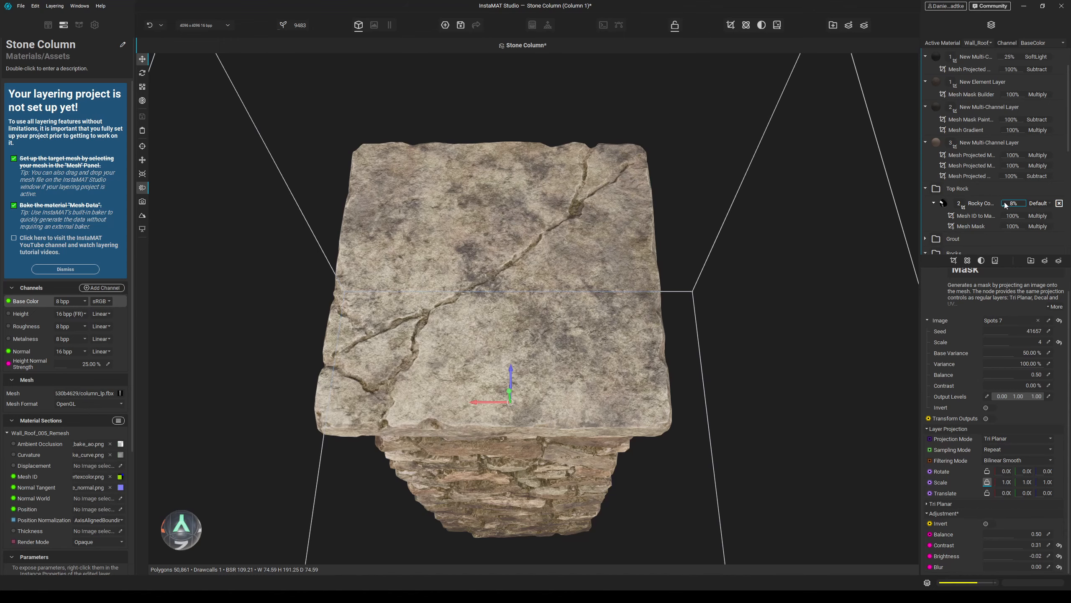
{"action": "left_click_drag", "start_coordinate": [1005, 205], "coordinate": [1004, 205]}
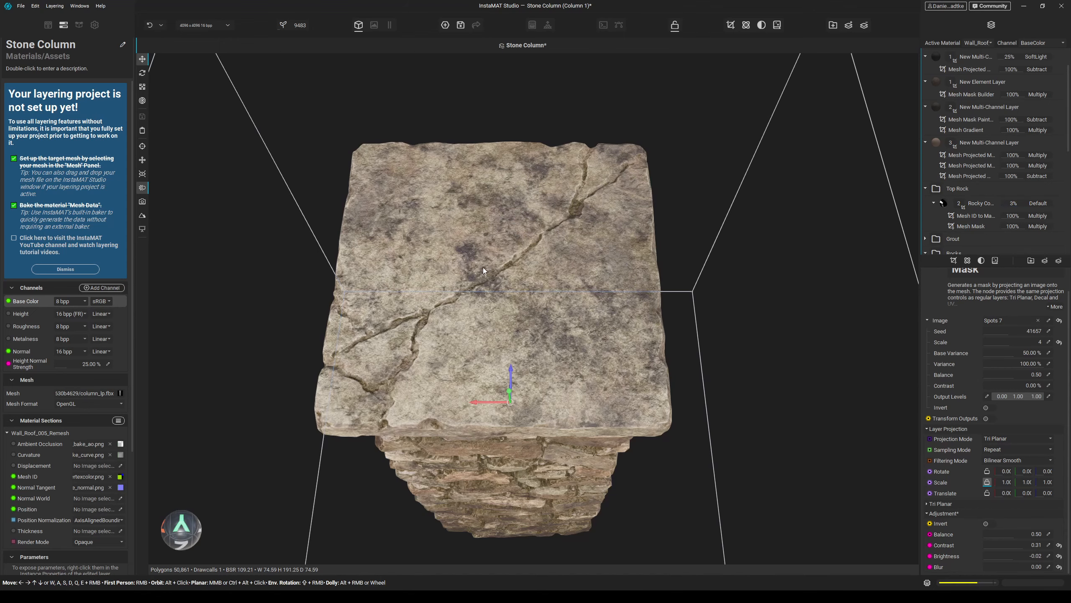
{"action": "left_click_drag", "start_coordinate": [468, 186], "coordinate": [493, 257], "text": "alt"}
{"action": "right_click_drag", "start_coordinate": [473, 256], "coordinate": [504, 256], "text": "alt"}
{"action": "left_click_drag", "start_coordinate": [504, 255], "coordinate": [504, 228], "text": "alt"}
{"action": "right_click_drag", "start_coordinate": [505, 227], "coordinate": [447, 228], "text": "alt"}
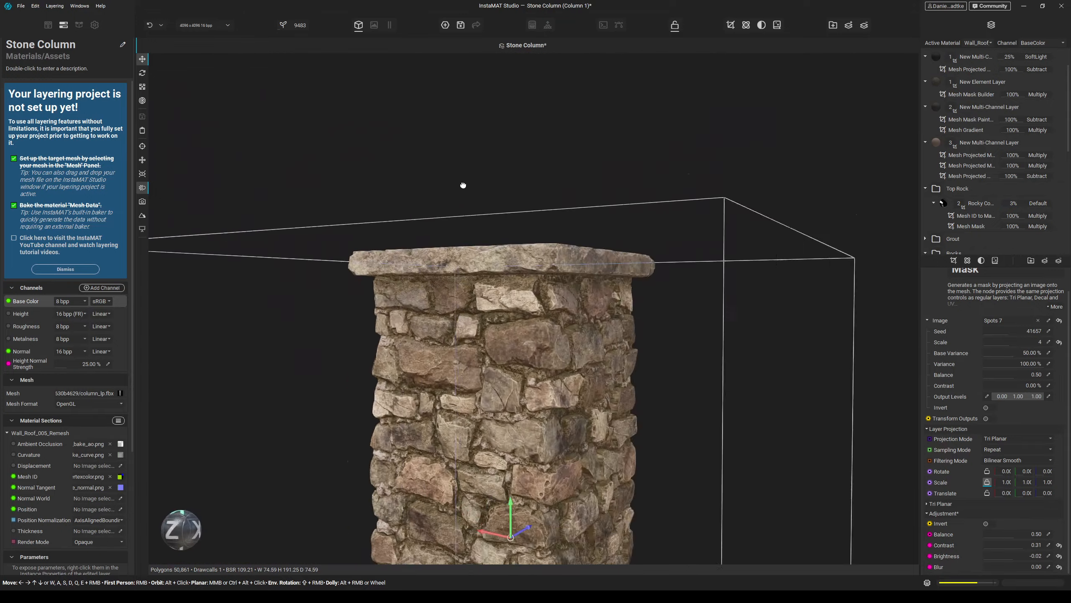
{"action": "mouse_move", "coordinate": [527, 253]}
{"action": "left_mouse_down", "text": "alt"}
{"action": "mouse_move", "coordinate": [582, 244]}
{"action": "mouse_move", "coordinate": [681, 271]}
{"action": "mouse_move", "coordinate": [616, 268]}
{"action": "mouse_move", "coordinate": [607, 240]}
{"action": "left_mouse_up", "text": "alt"}
- Check the column's roughness channel on its own, then return to the full material view
{"action": "left_click", "coordinate": [975, 56]}
{"action": "key", "text": "c"}
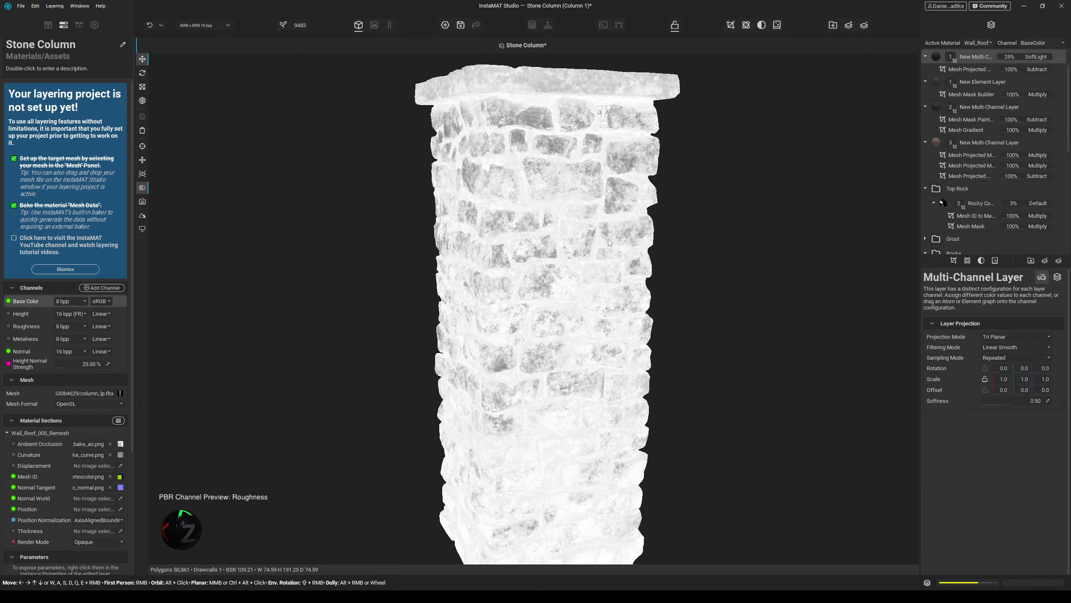
{"action": "mouse_move", "coordinate": [608, 240]}
{"action": "right_mouse_down", "text": "alt"}
{"action": "mouse_move", "coordinate": [650, 239]}
{"action": "mouse_move", "coordinate": [614, 237]}
{"action": "right_mouse_up", "text": "alt"}
{"action": "key", "text": "m"}
- Isolate the moss element layer and examine its channel mapping, Moss settings and coverage on the column and cap
{"action": "left_click", "coordinate": [968, 82]}
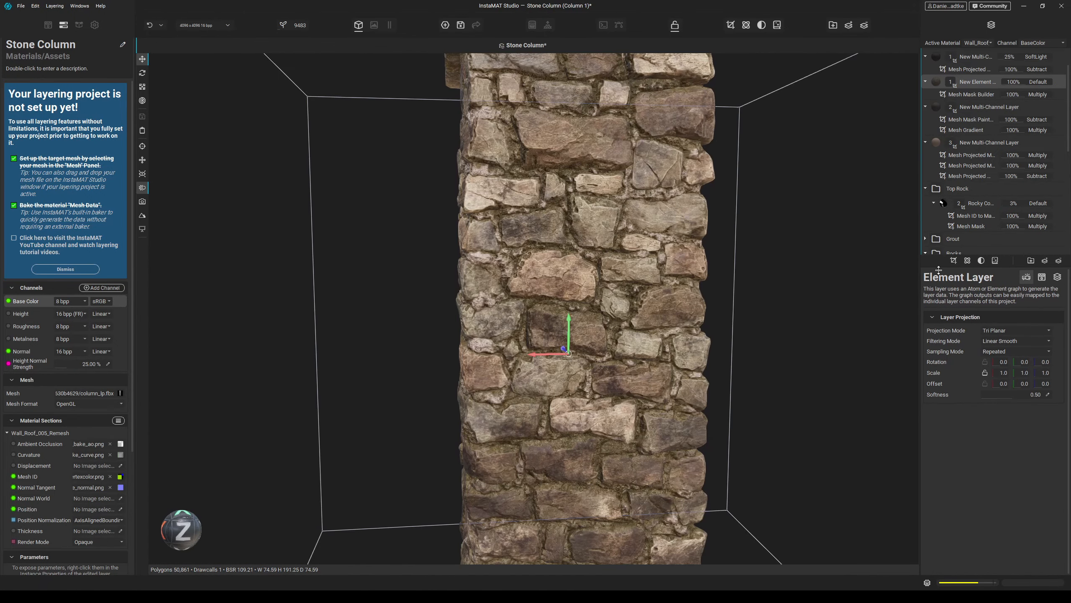
{"action": "left_click", "coordinate": [1058, 277]}
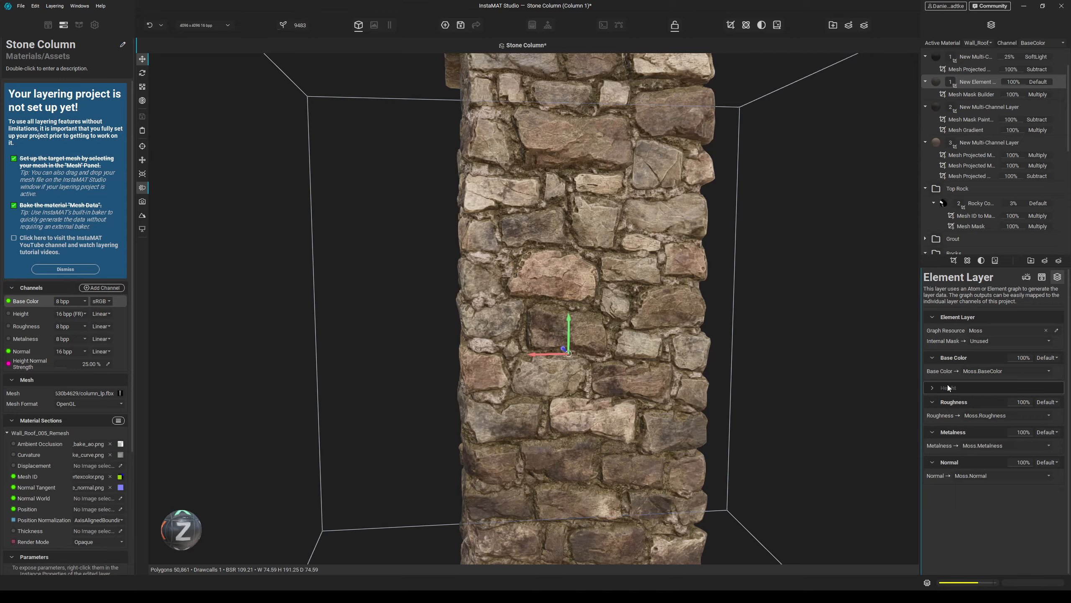
{"action": "left_click", "coordinate": [978, 95]}
{"action": "left_click", "coordinate": [978, 84], "text": "alt"}
{"action": "scroll", "coordinate": [723, 256], "scroll_direction": "up", "scroll_amount": 3}
{"action": "left_click_drag", "start_coordinate": [723, 256], "coordinate": [615, 261], "text": "alt"}
{"action": "scroll", "coordinate": [639, 217], "scroll_direction": "down", "scroll_amount": 3}
{"action": "middle_click_drag", "start_coordinate": [615, 261], "coordinate": [625, 344]}
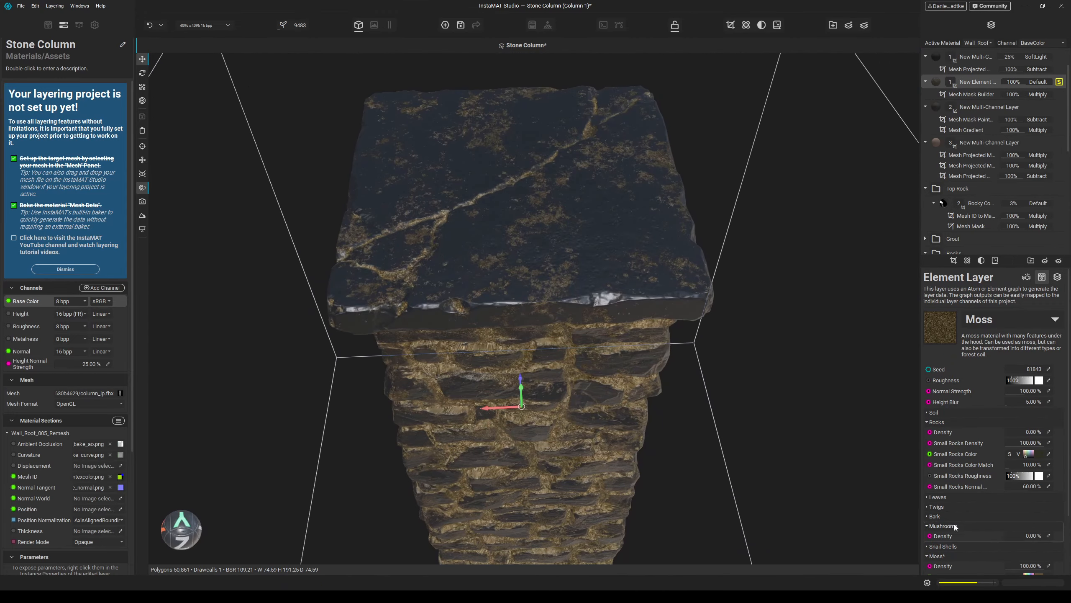
{"action": "scroll", "coordinate": [954, 523], "scroll_direction": "down", "scroll_amount": 3}
- Try a lower Spots 7 contrast in the moss layer's Grunge 1 mask and restore it to 62%
{"action": "left_click", "coordinate": [972, 94]}
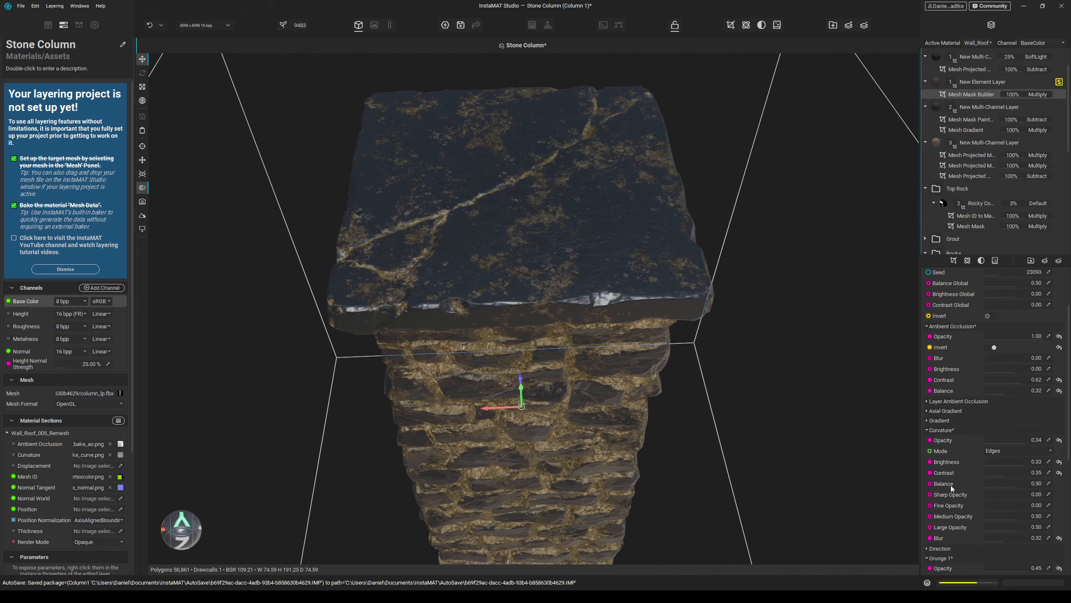
{"action": "scroll", "coordinate": [1000, 475], "scroll_direction": "down", "scroll_amount": 4}
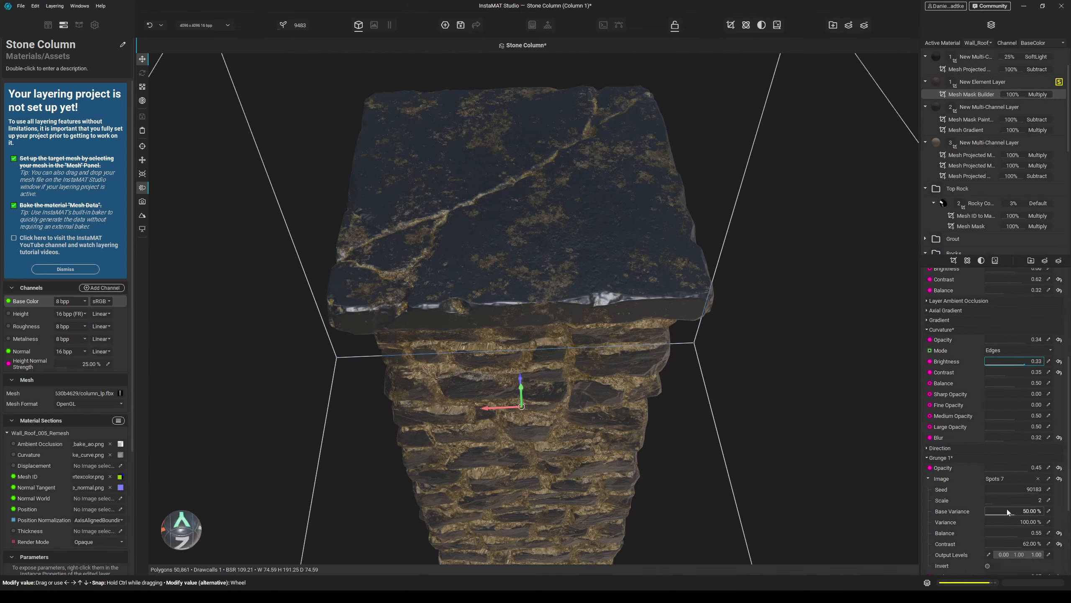
{"action": "left_click_drag", "start_coordinate": [776, 474], "coordinate": [773, 416], "text": "alt"}
{"action": "left_click_drag", "start_coordinate": [1004, 494], "coordinate": [1022, 494]}
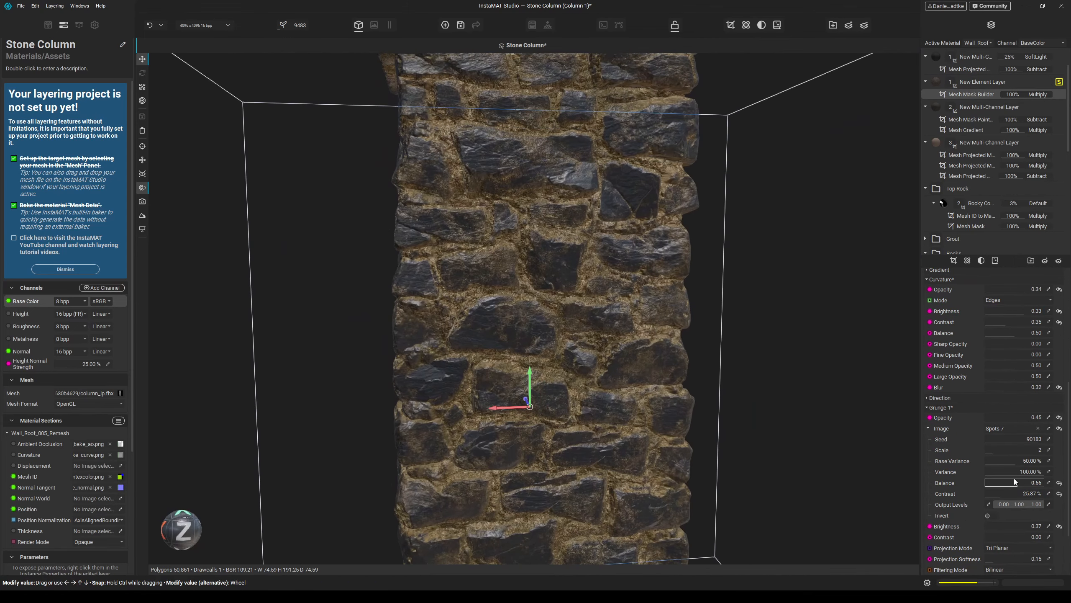
{"action": "left_click_drag", "start_coordinate": [844, 389], "coordinate": [822, 388], "text": "alt"}
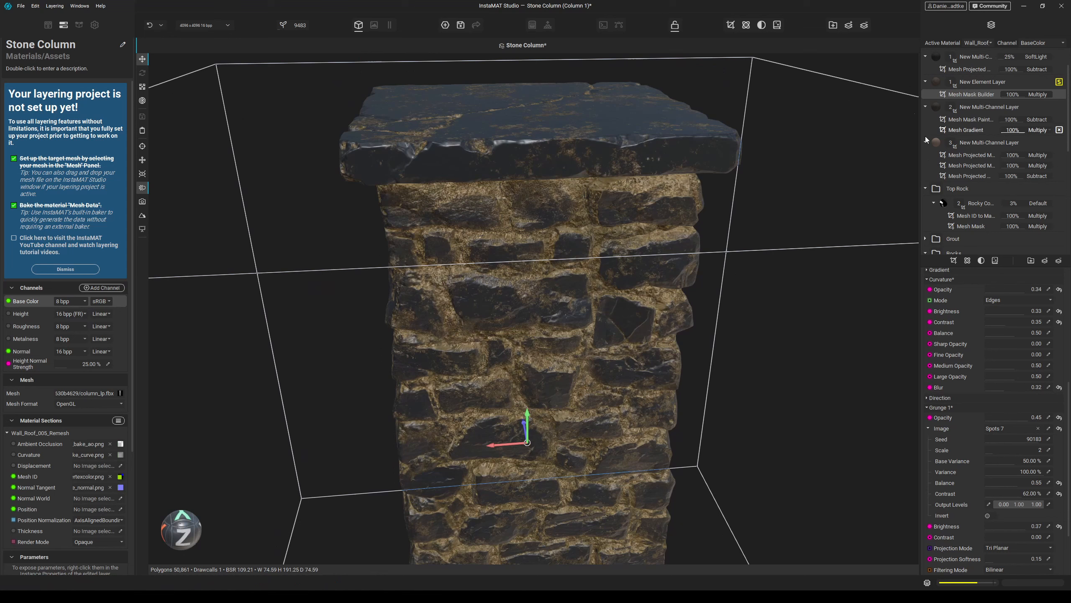
{"action": "left_click", "coordinate": [957, 191]}
{"action": "left_click", "coordinate": [1045, 264]}
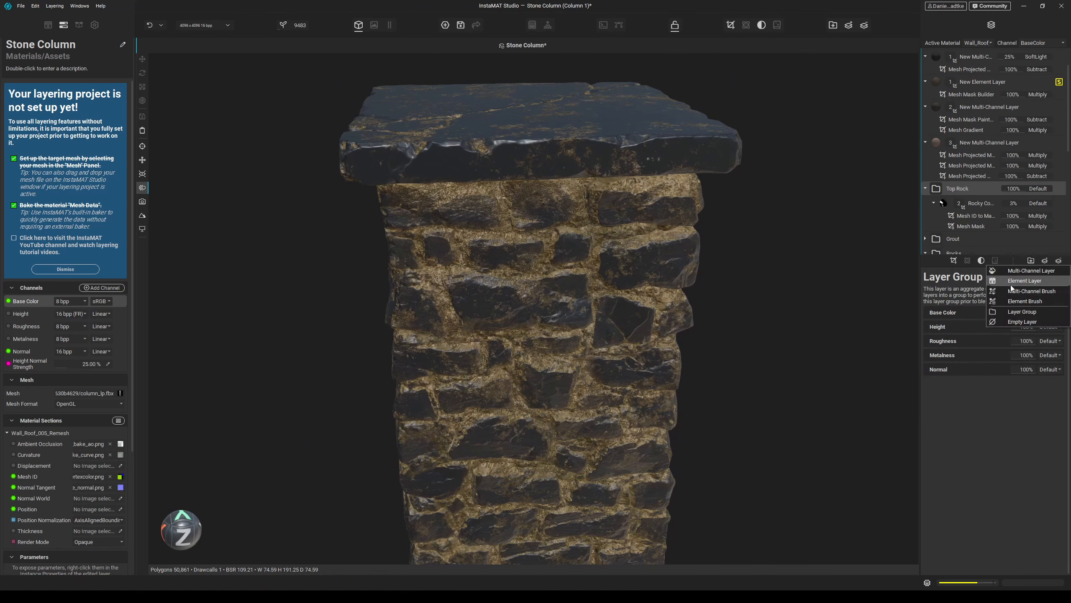
{"action": "left_click", "coordinate": [1038, 282]}
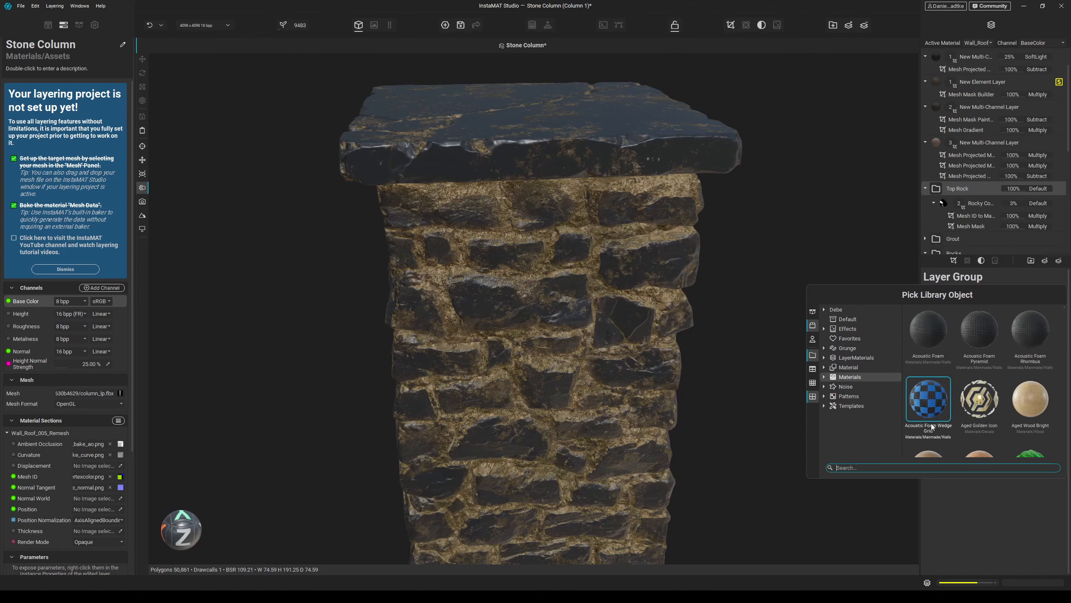
{"action": "type", "text": "moss"}
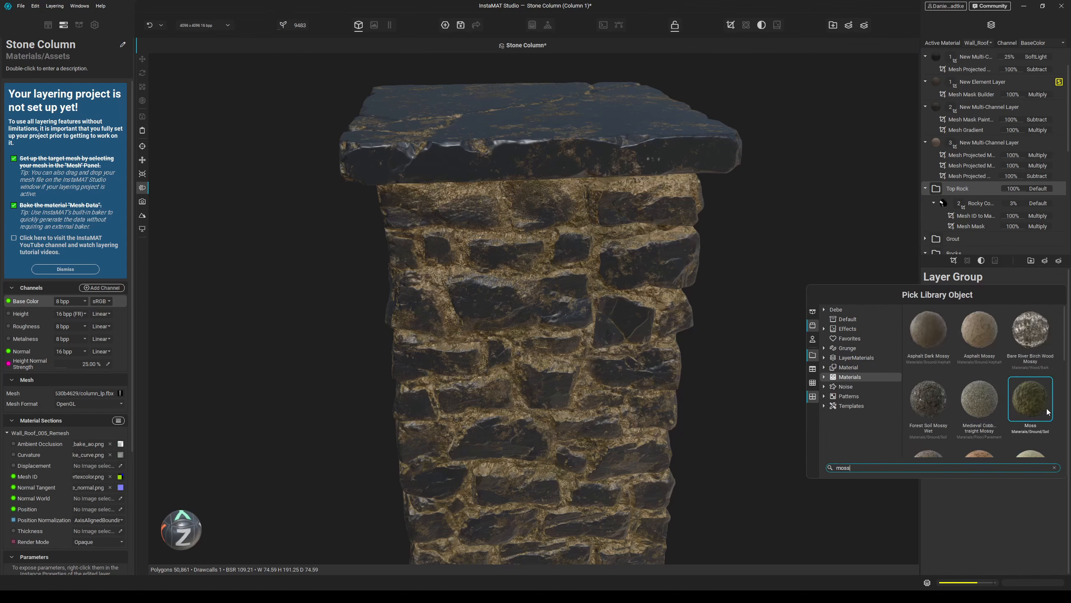
{"action": "double_click", "coordinate": [1047, 410]}
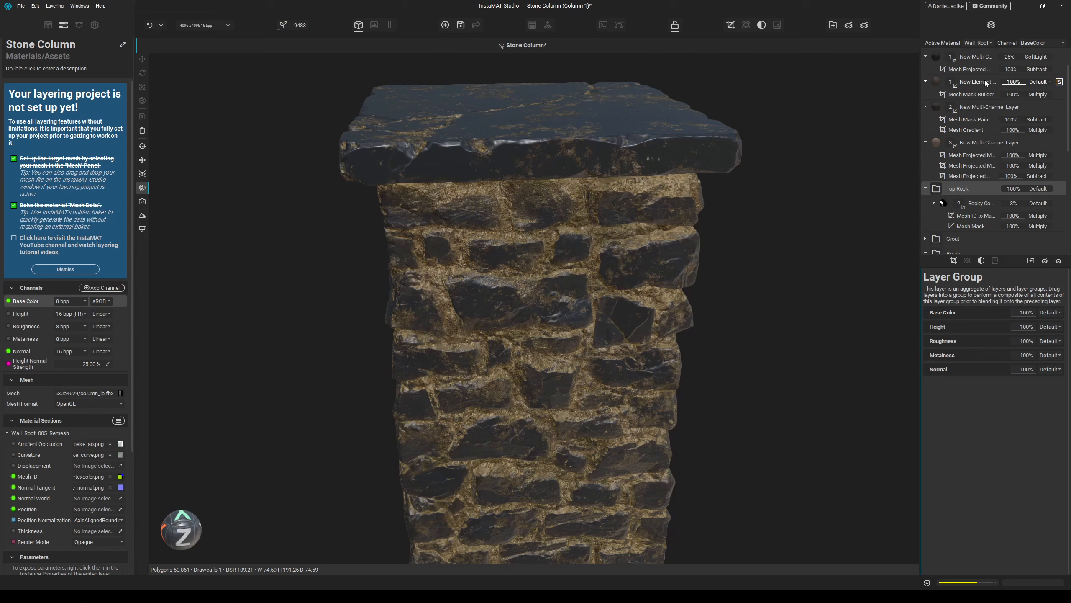
- Duplicate the moss element layer, place the copy inside the Top Rock folder and remove the copy's Mesh Mask Builder
{"action": "left_click", "coordinate": [973, 82]}
{"action": "right_click", "coordinate": [972, 82]}
{"action": "left_click", "coordinate": [928, 118]}
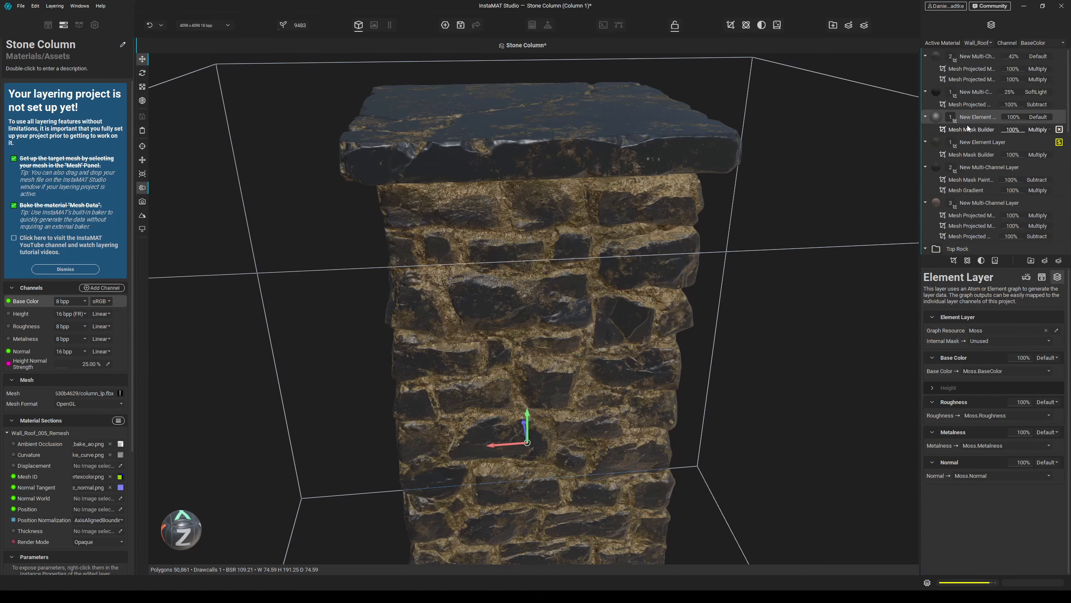
{"action": "scroll", "coordinate": [941, 122], "scroll_direction": "down", "scroll_amount": 2}
{"action": "scroll", "coordinate": [941, 114], "scroll_direction": "up", "scroll_amount": 1}
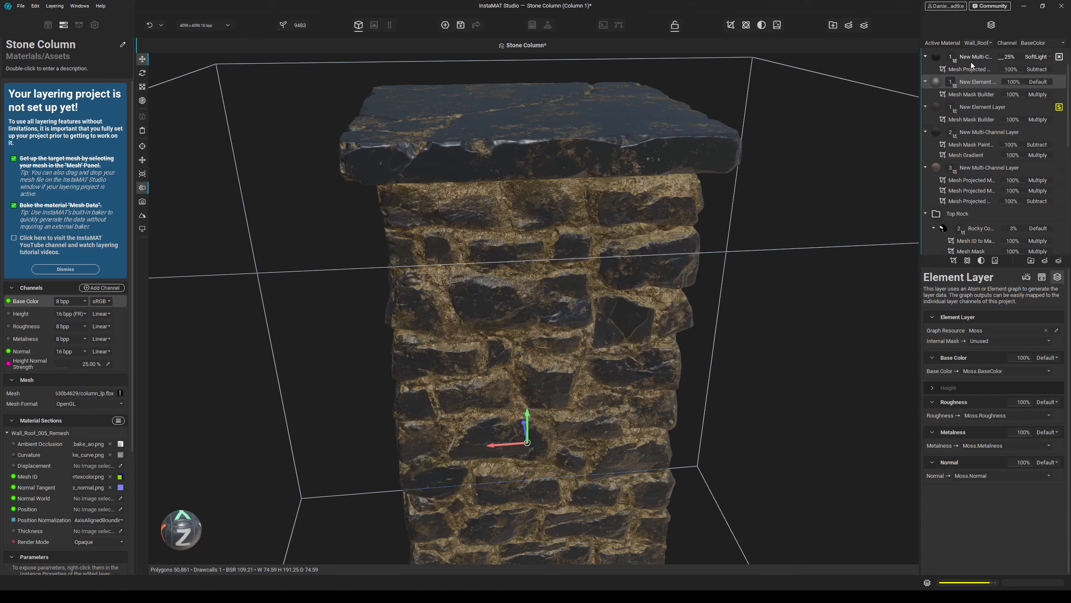
{"action": "left_click_drag", "start_coordinate": [971, 80], "coordinate": [985, 219]}
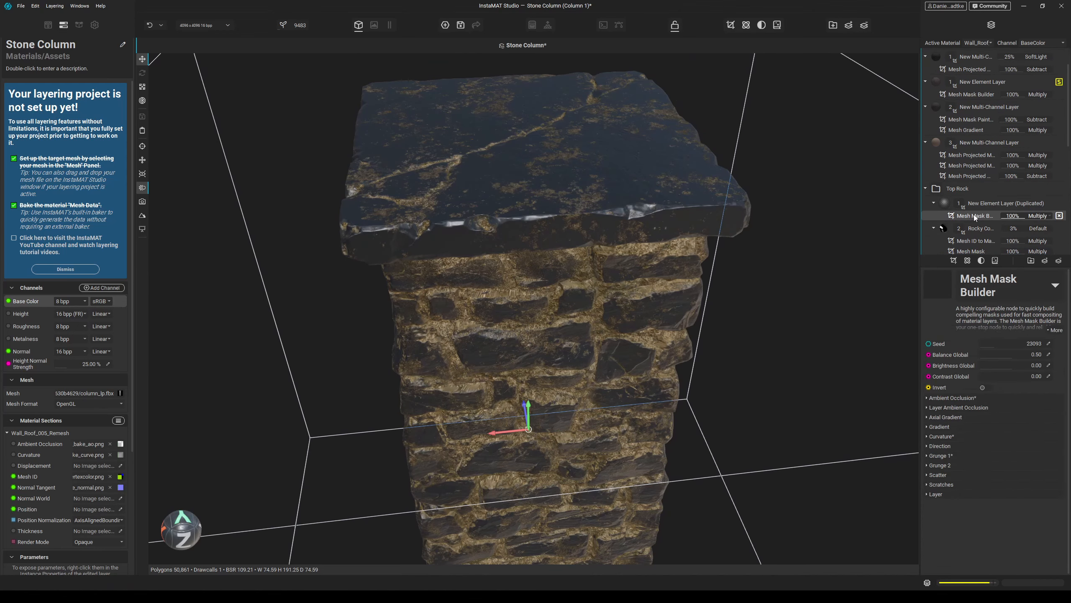
{"action": "left_click_drag", "start_coordinate": [813, 179], "coordinate": [789, 196], "text": "alt"}
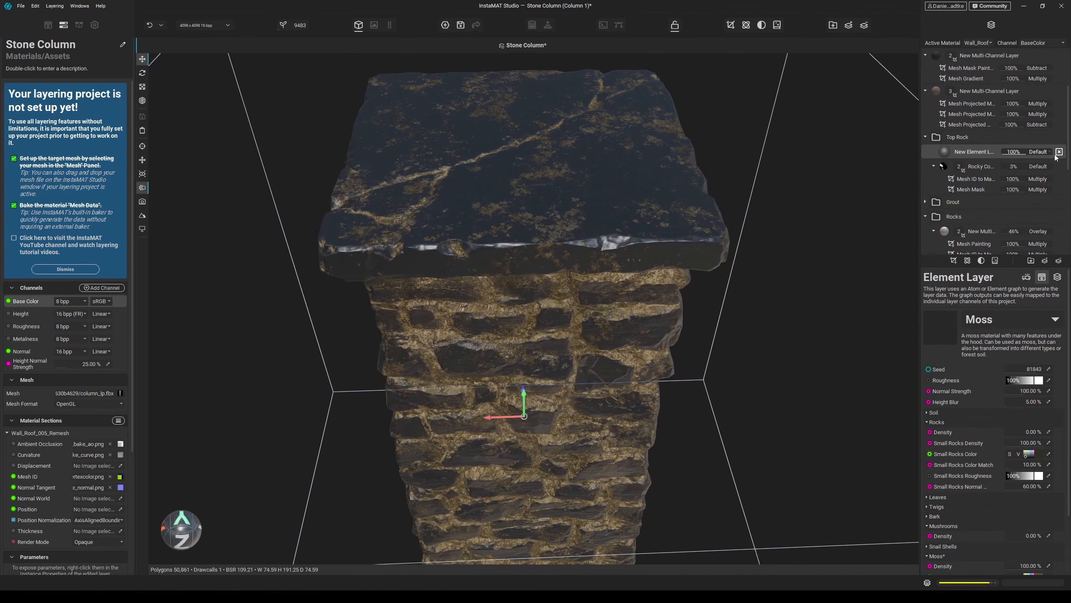
- Duplicate the rocky layer's Mesh ID to Mask and move the copy onto the duplicated moss layer to limit it to the cap
{"action": "left_click", "coordinate": [970, 179]}
{"action": "right_click", "coordinate": [971, 179]}
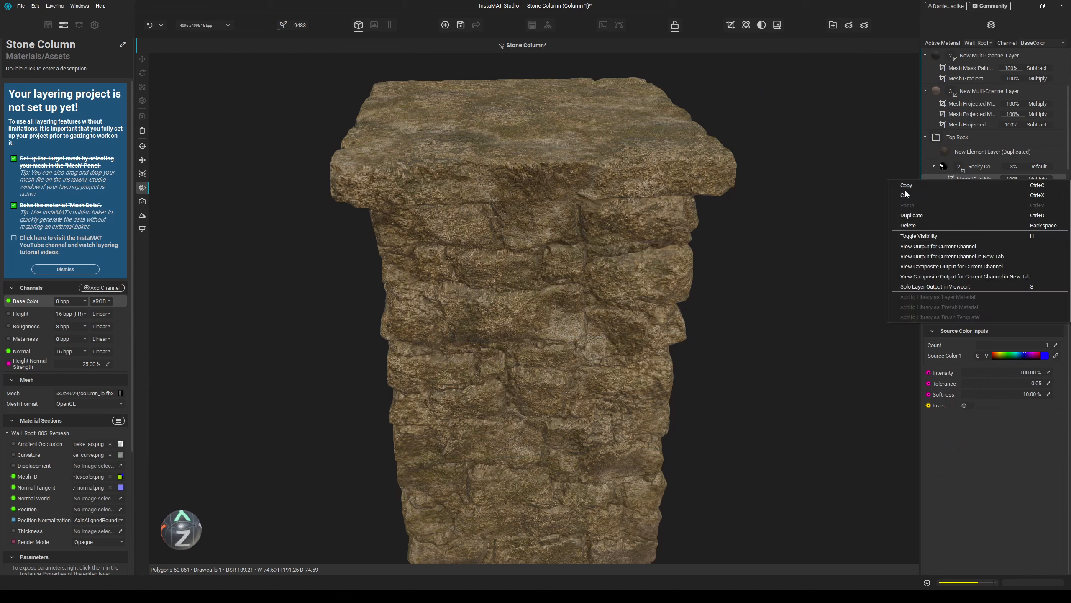
{"action": "left_click", "coordinate": [930, 219]}
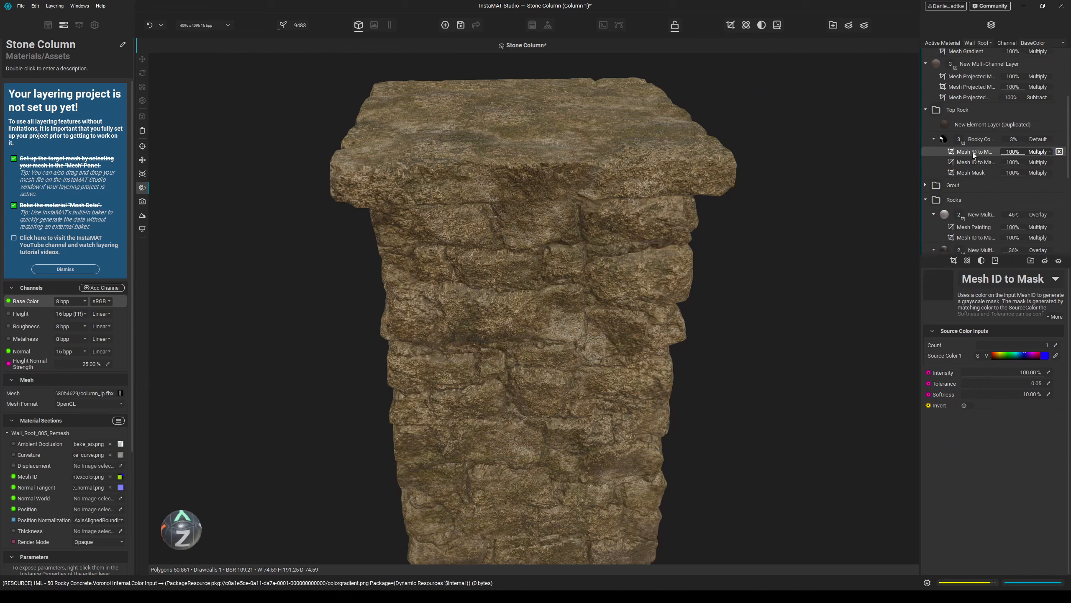
{"action": "left_click_drag", "start_coordinate": [972, 152], "coordinate": [982, 126]}
{"action": "left_click_drag", "start_coordinate": [611, 135], "coordinate": [648, 194], "text": "alt"}
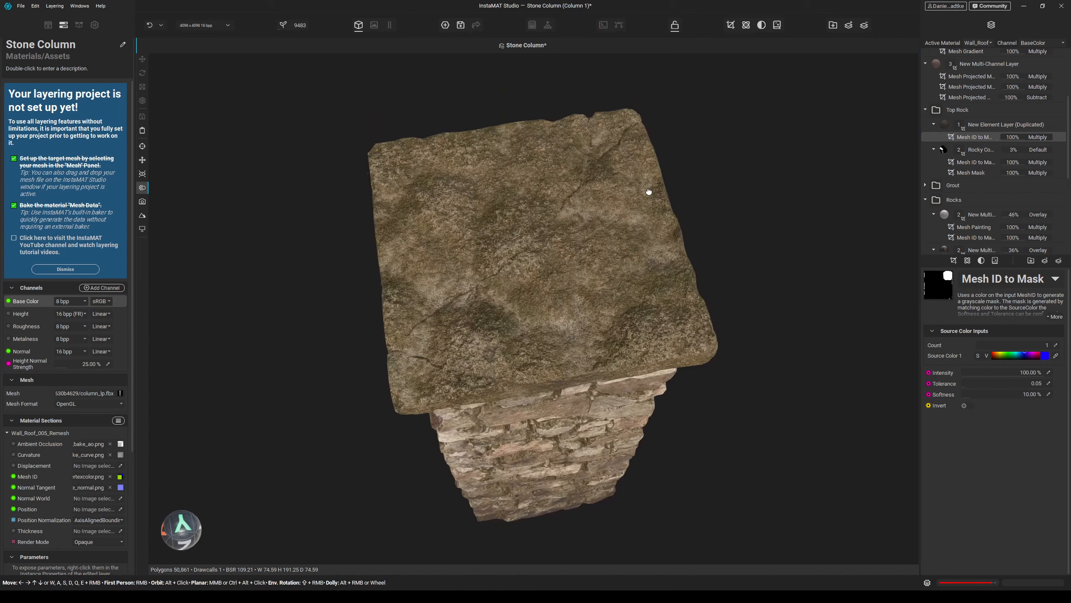
{"action": "scroll", "coordinate": [645, 185], "scroll_direction": "up", "scroll_amount": 2}
{"action": "middle_click_drag", "start_coordinate": [641, 169], "coordinate": [629, 247]}
- Duplicate the original moss layer's Mesh Mask Builder and move the copy onto the duplicated moss layer in Top Rock
{"action": "left_click", "coordinate": [981, 125]}
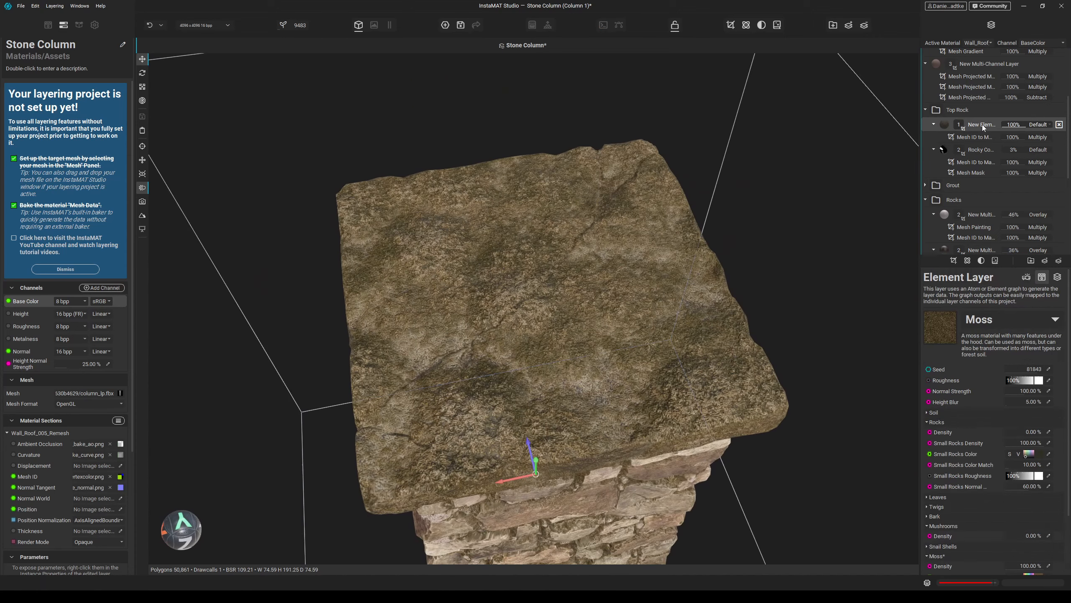
{"action": "left_click", "coordinate": [955, 260]}
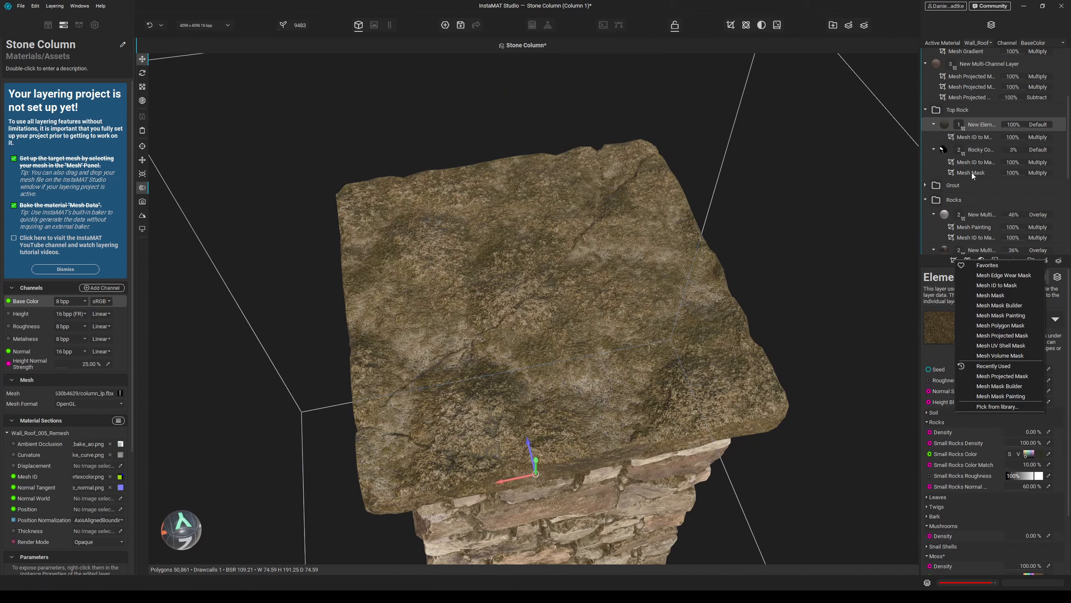
{"action": "left_click", "coordinate": [966, 79]}
{"action": "scroll", "coordinate": [978, 99], "scroll_direction": "up", "scroll_amount": 5}
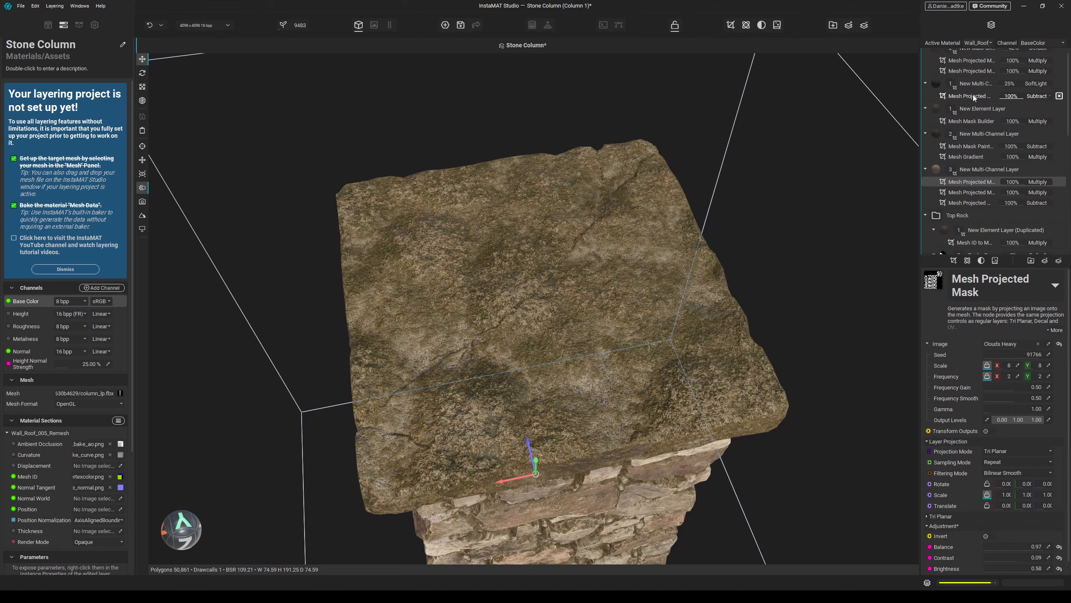
{"action": "left_click", "coordinate": [967, 121]}
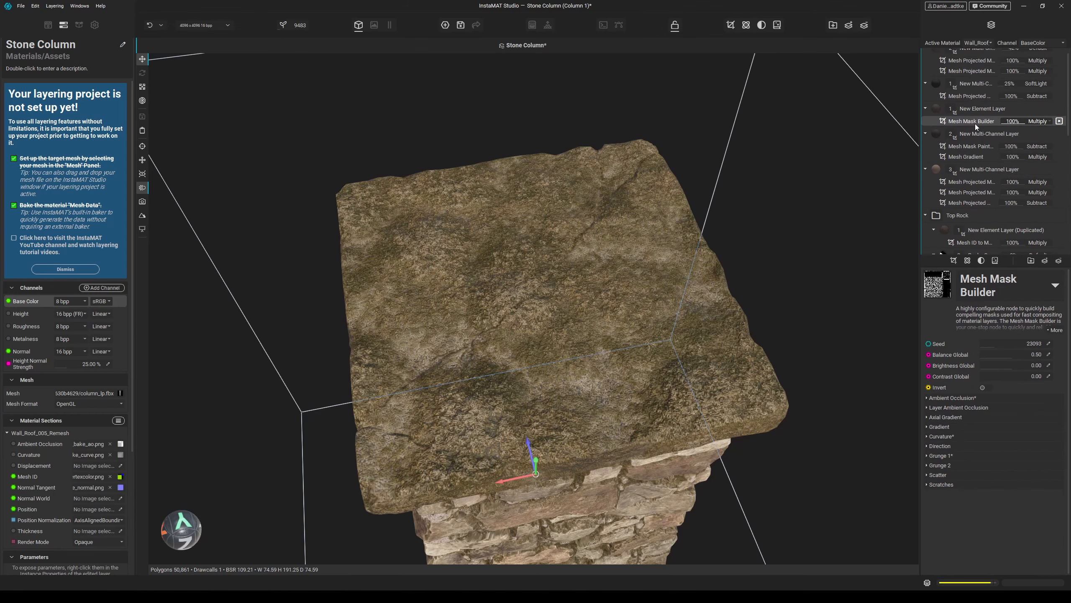
{"action": "key", "text": "ctrl+d"}
{"action": "left_click_drag", "start_coordinate": [977, 131], "coordinate": [986, 239]}
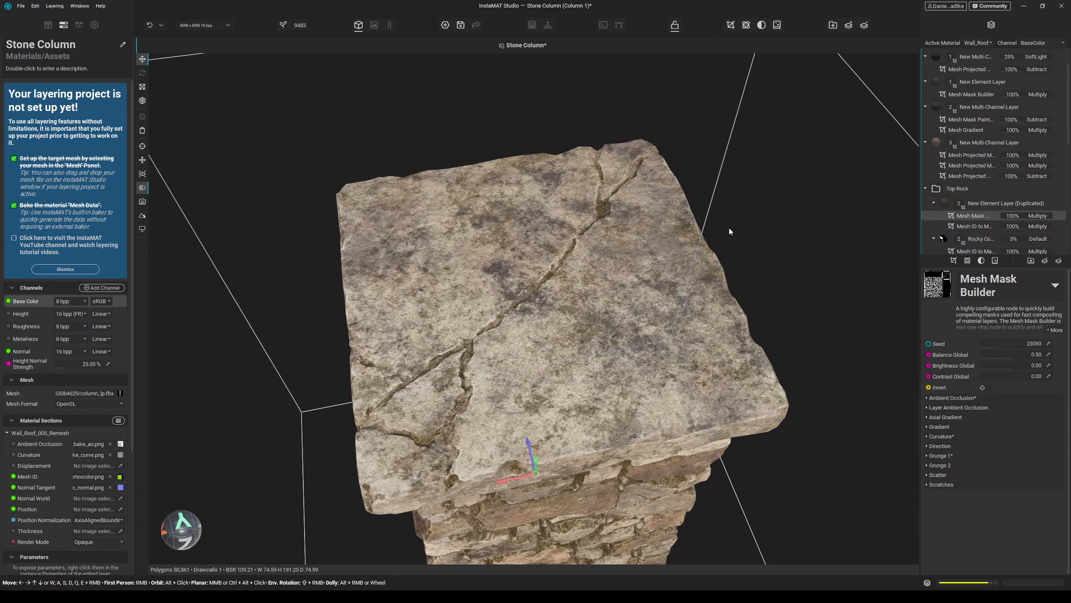
- Toggle the duplicated moss layer's two masks for comparison and examine their effect on the cap, along with its Moss settings
{"action": "left_click_drag", "start_coordinate": [729, 228], "coordinate": [919, 186], "text": "alt"}
{"action": "scroll", "coordinate": [680, 202], "scroll_direction": "up", "scroll_amount": 5}
{"action": "scroll", "coordinate": [675, 211], "scroll_direction": "down", "scroll_amount": 1}
{"action": "scroll", "coordinate": [674, 214], "scroll_direction": "down", "scroll_amount": 5}
{"action": "left_click", "coordinate": [1060, 215]}
{"action": "scroll", "coordinate": [674, 214], "scroll_direction": "down", "scroll_amount": 3}
{"action": "left_click", "coordinate": [1060, 216]}
{"action": "left_click", "coordinate": [974, 228]}
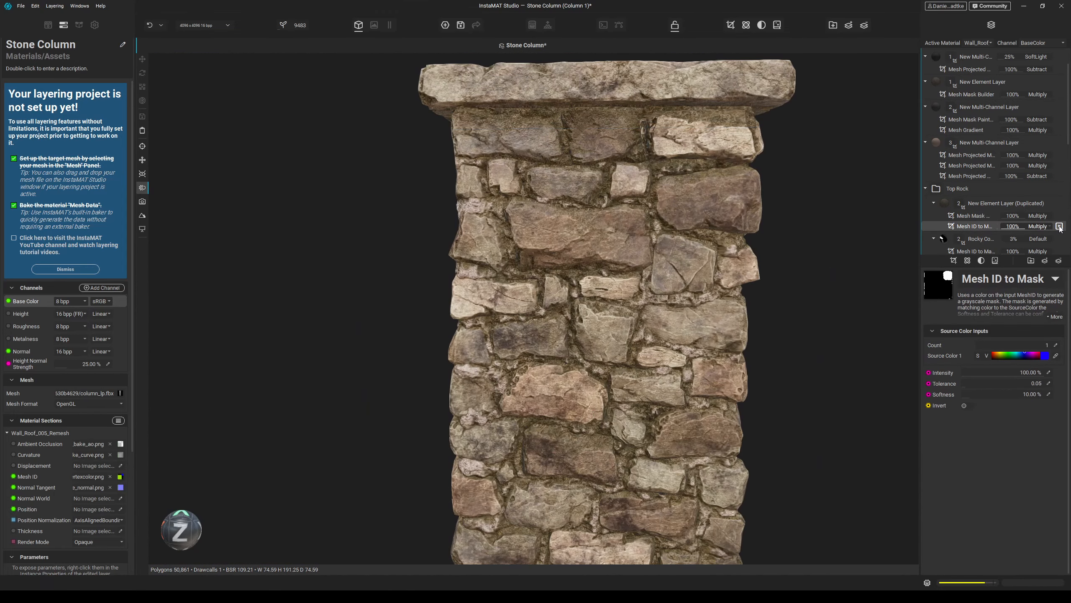
{"action": "left_click", "coordinate": [1060, 227]}
{"action": "left_click_drag", "start_coordinate": [823, 201], "coordinate": [728, 257], "text": "alt"}
{"action": "left_click", "coordinate": [1059, 227]}
{"action": "left_click", "coordinate": [981, 204]}
{"action": "scroll", "coordinate": [728, 257], "scroll_direction": "down", "scroll_amount": 3}
{"action": "scroll", "coordinate": [939, 465], "scroll_direction": "down", "scroll_amount": 3}
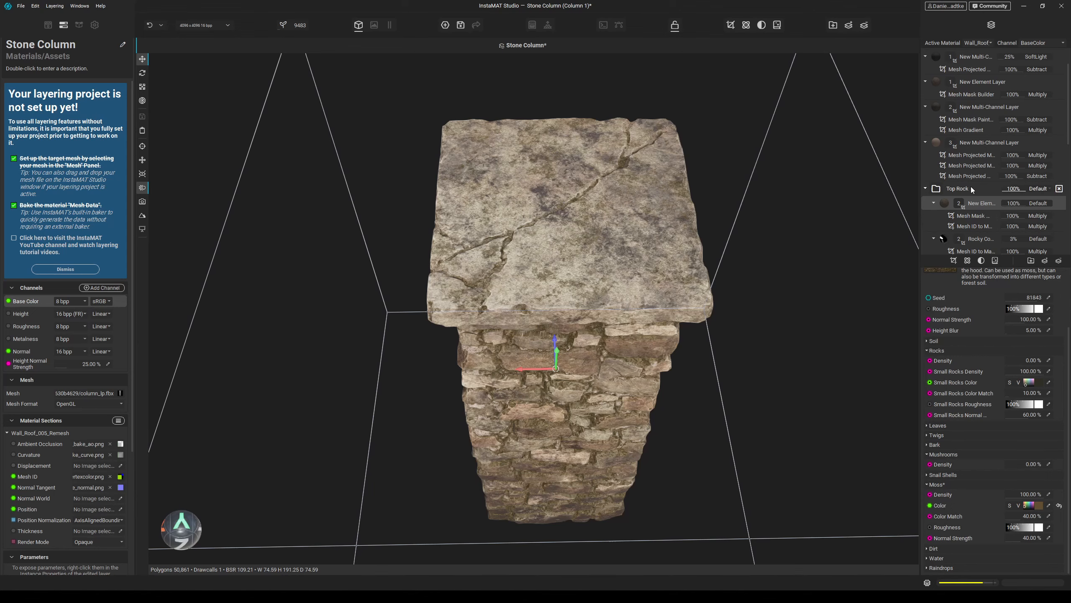
- Adjust Grunge 1 in the cap moss mask: opacity 0.85, Spots 7 balance 0.35, brightness 0.50 and contrast 0.40
{"action": "left_click", "coordinate": [972, 217]}
{"action": "left_click", "coordinate": [966, 227]}
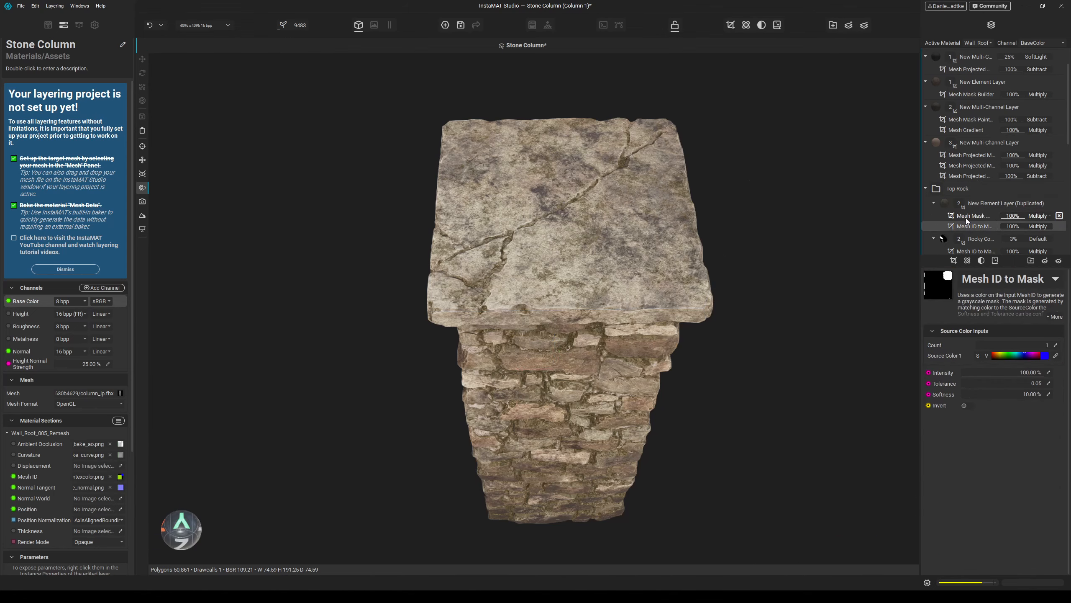
{"action": "left_click", "coordinate": [969, 216]}
{"action": "left_click", "coordinate": [943, 455]}
{"action": "scroll", "coordinate": [948, 456], "scroll_direction": "down", "scroll_amount": 3}
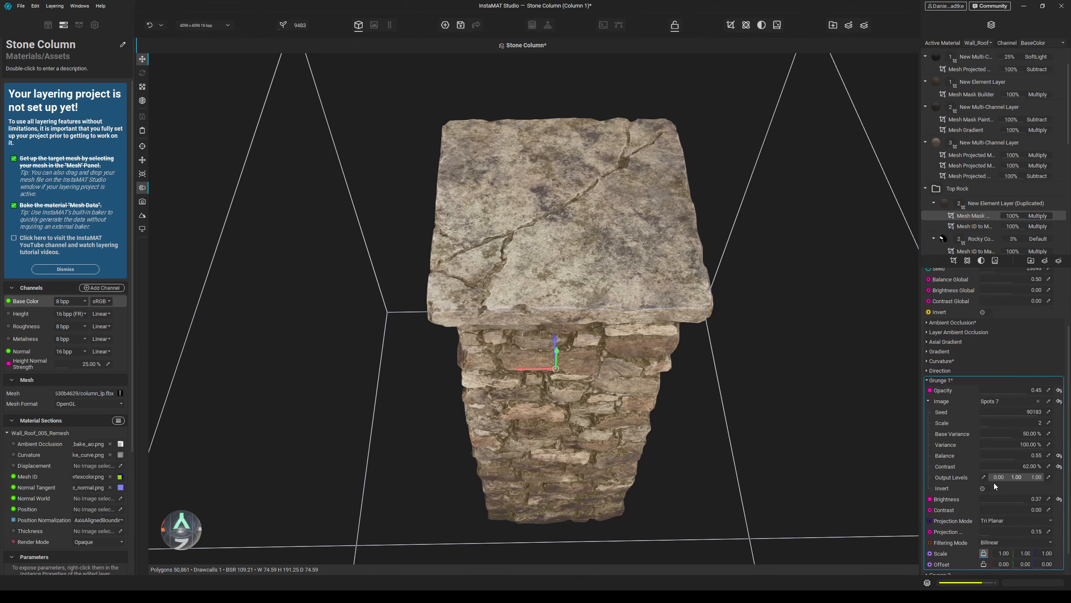
{"action": "left_click_drag", "start_coordinate": [1000, 363], "coordinate": [1018, 363]}
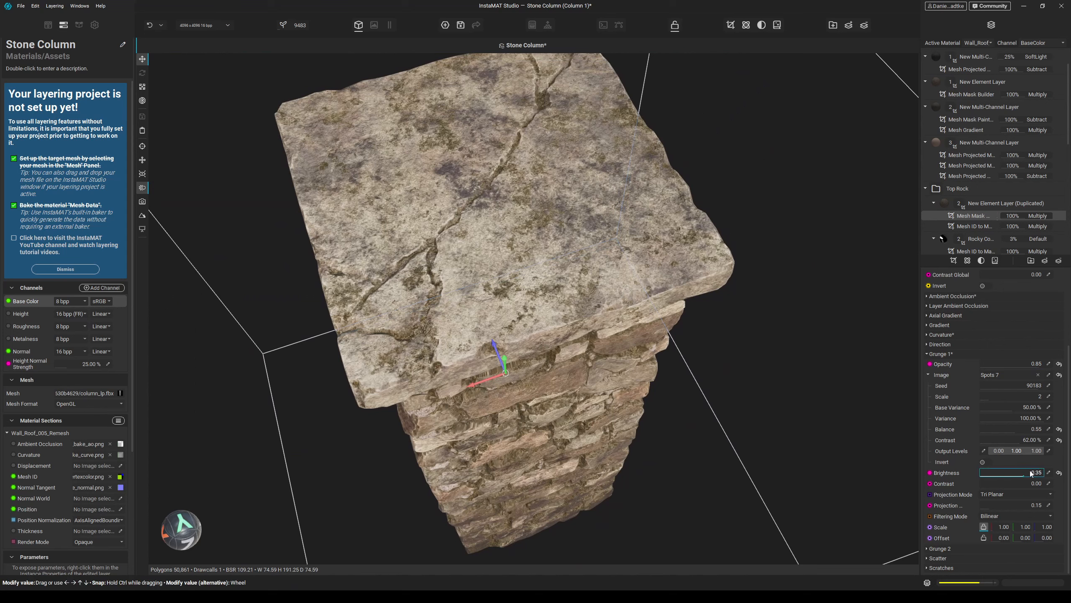
{"action": "left_click_drag", "start_coordinate": [1030, 472], "coordinate": [1028, 472]}
{"action": "left_click_drag", "start_coordinate": [1012, 485], "coordinate": [1006, 485]}
{"action": "left_click_drag", "start_coordinate": [1006, 431], "coordinate": [1003, 430]}
{"action": "scroll", "coordinate": [954, 329], "scroll_direction": "up", "scroll_amount": 1}
- Set the cap moss mask's ambient occlusion contrast to 0.41 and balance to 0.26, lower curvature opacity to 0.23, and adjust curvature blur and brightness
{"action": "left_click", "coordinate": [953, 323]}
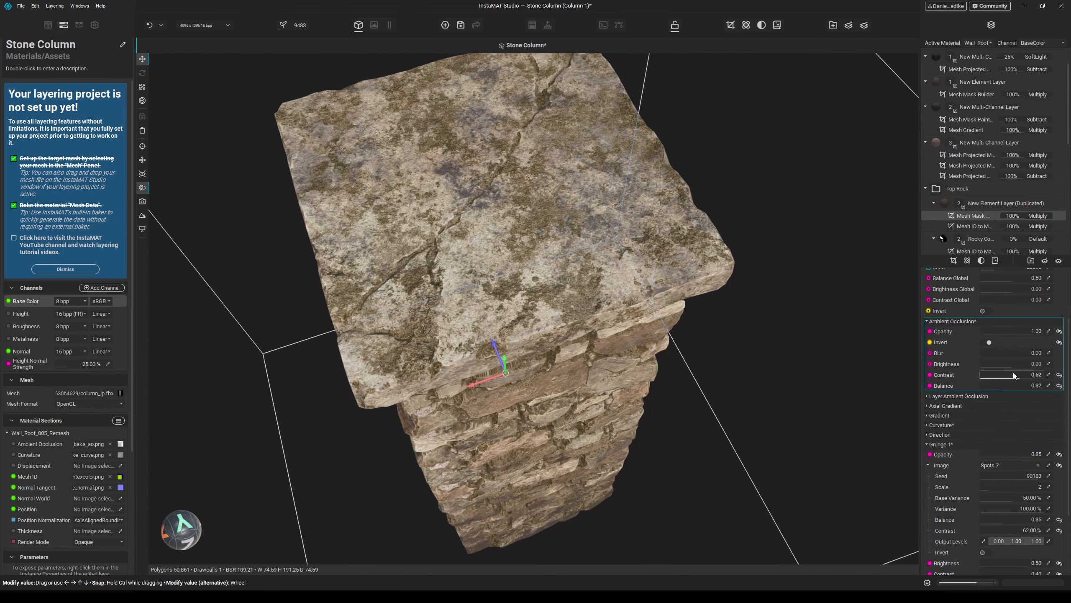
{"action": "left_click_drag", "start_coordinate": [1012, 373], "coordinate": [1042, 408]}
{"action": "left_click", "coordinate": [954, 424]}
{"action": "scroll", "coordinate": [937, 430], "scroll_direction": "down", "scroll_amount": 1}
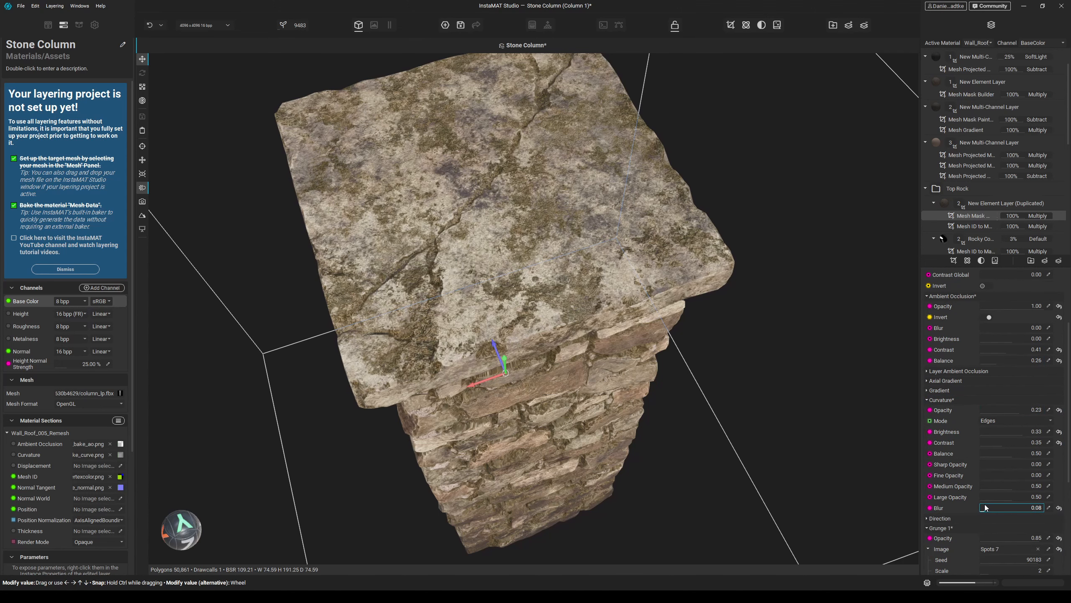
{"action": "left_click_drag", "start_coordinate": [984, 505], "coordinate": [990, 506]}
{"action": "left_click_drag", "start_coordinate": [1010, 432], "coordinate": [1002, 433]}
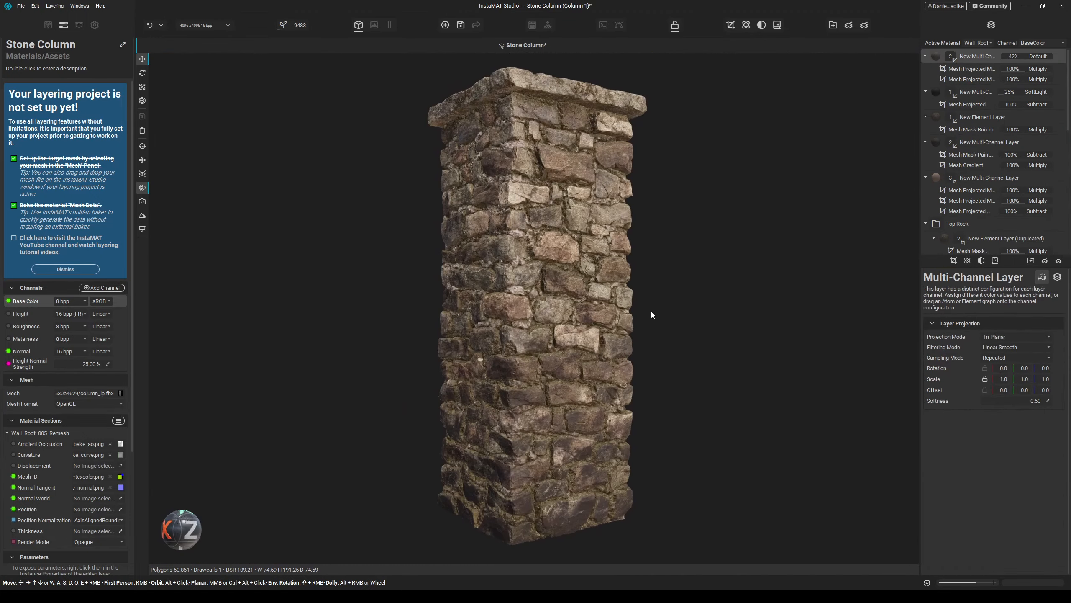
- Examine the finished stone column from several sides
{"action": "left_click_drag", "start_coordinate": [651, 312], "coordinate": [659, 346], "text": "alt"}
{"action": "left_click_drag", "start_coordinate": [684, 307], "coordinate": [565, 314], "text": "alt"}
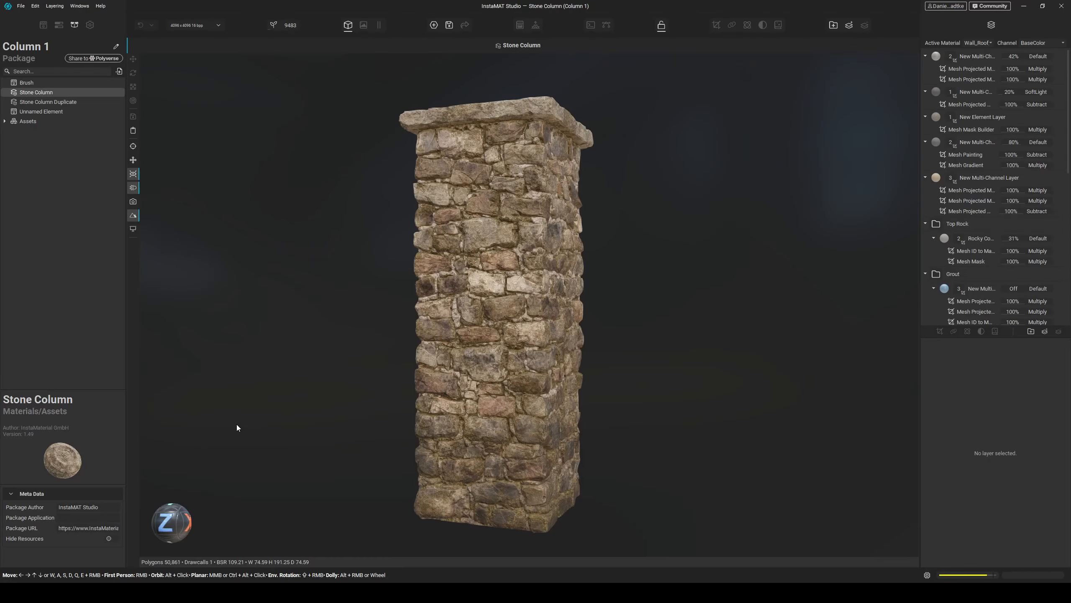
{"action": "left_click_drag", "start_coordinate": [236, 424], "coordinate": [272, 430], "text": "alt"}
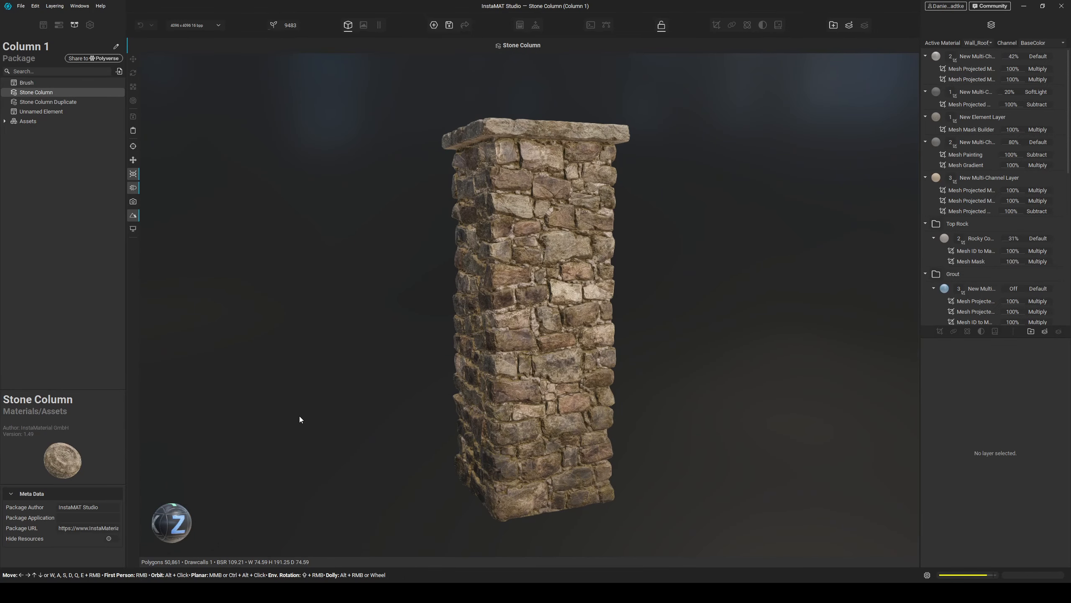